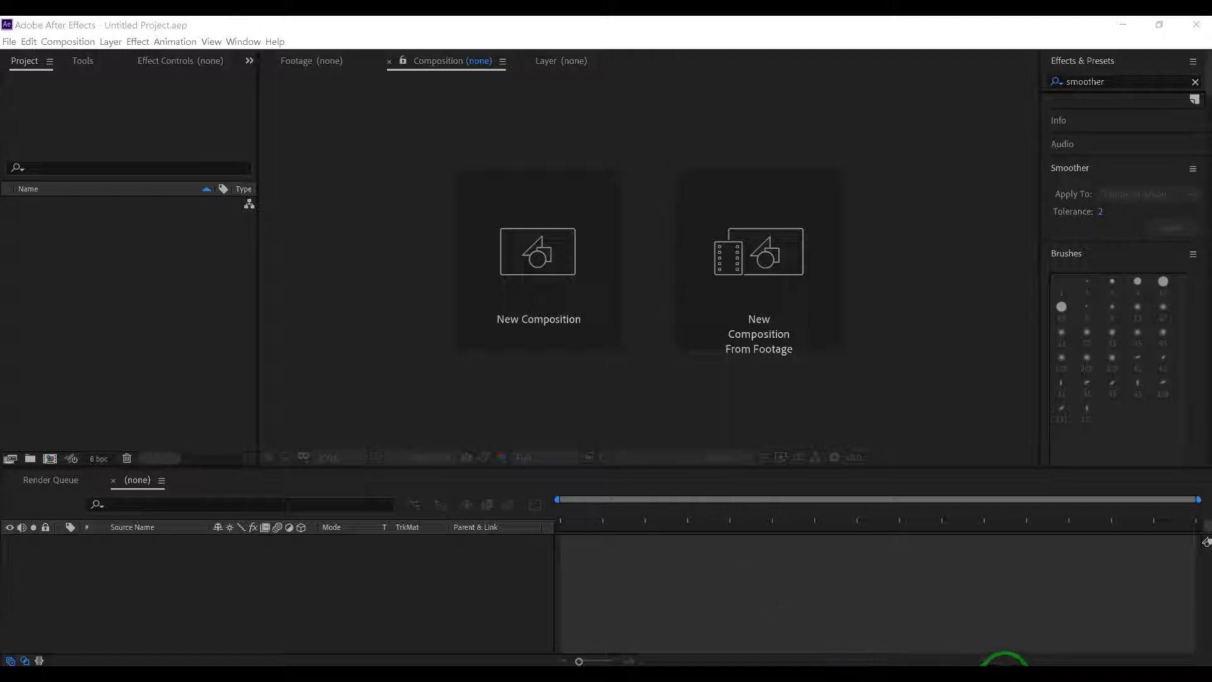
# Step: Import "The Matrix Neo vs Mr. Smith (Subway Fight).mp4" into the project from the Internet Download Manager file list
pyautogui.moveTo(1005, 662)
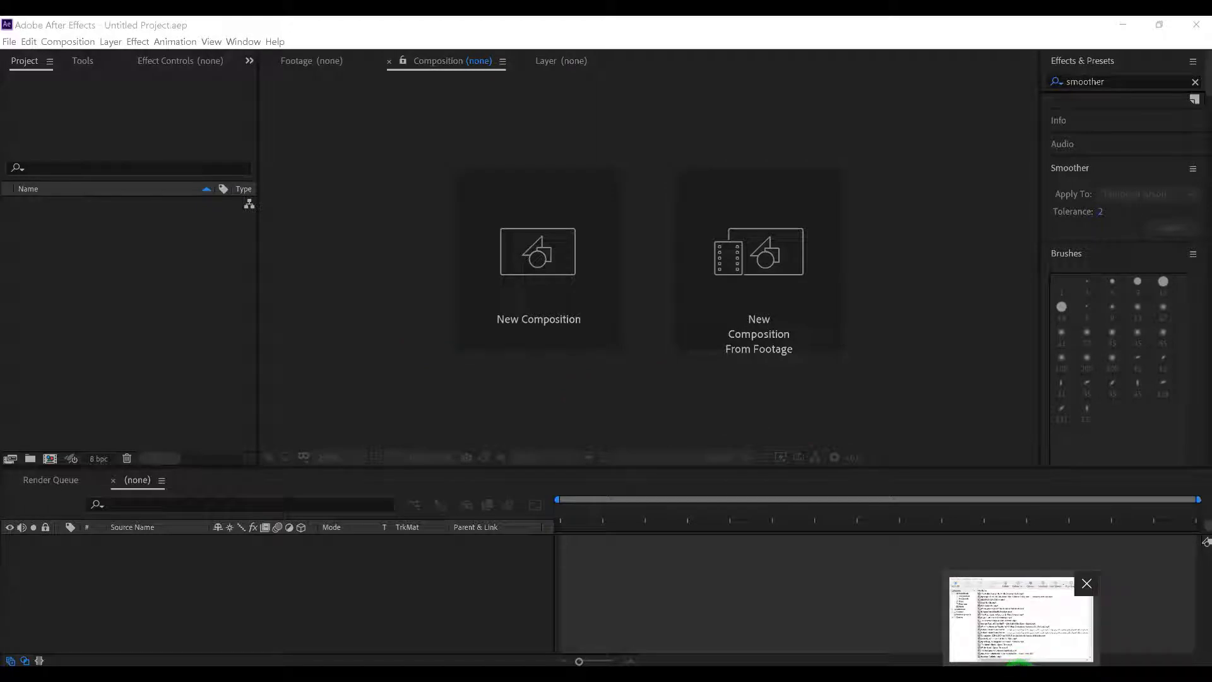
pyautogui.click(1021, 665)
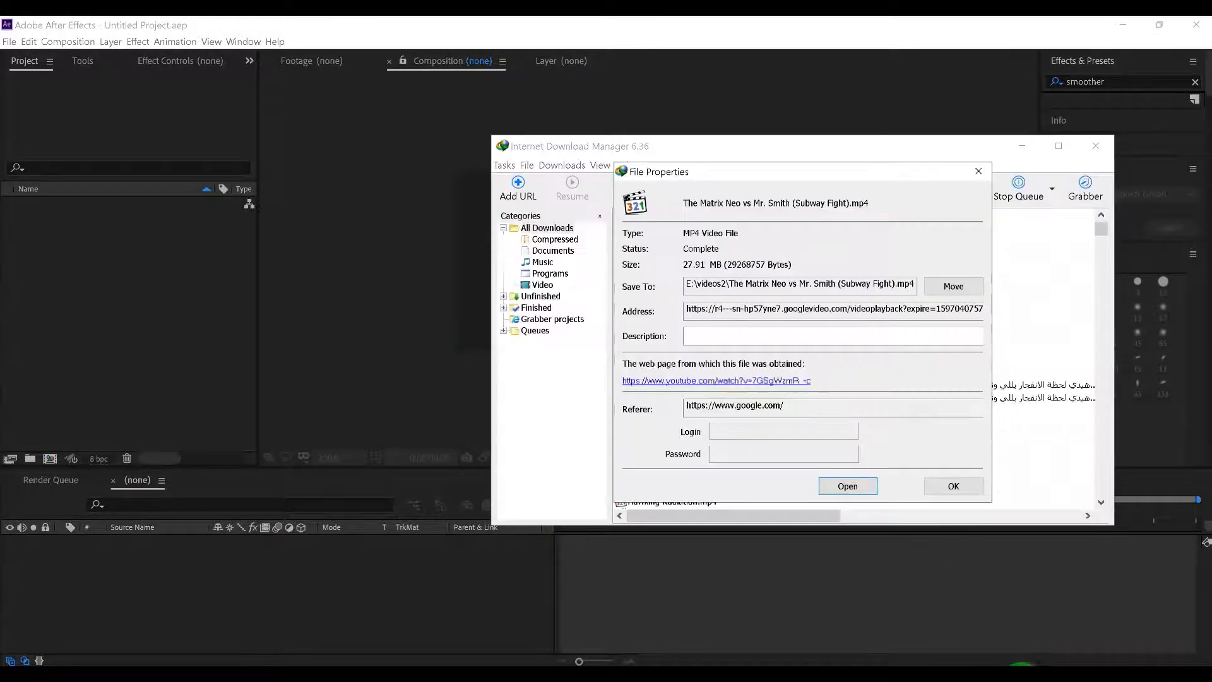
pyautogui.click(955, 487)
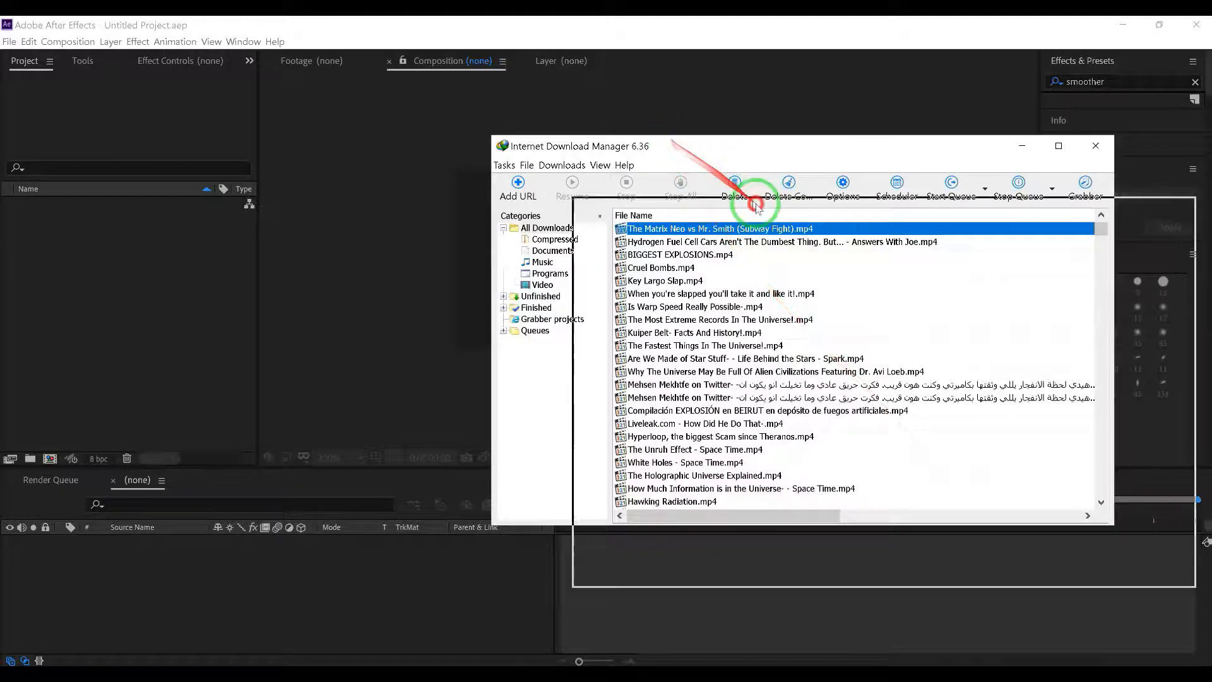
pyautogui.moveTo(855, 299); pyautogui.dragTo(867, 326)
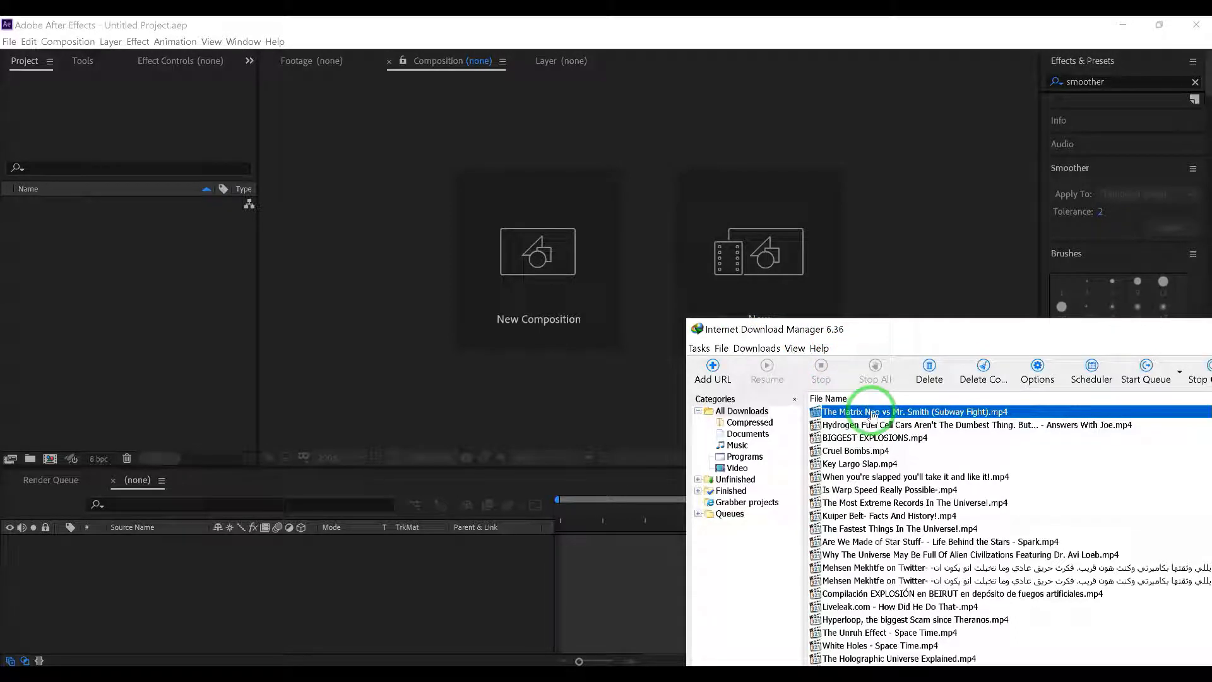
pyautogui.moveTo(874, 416); pyautogui.dragTo(899, 412)
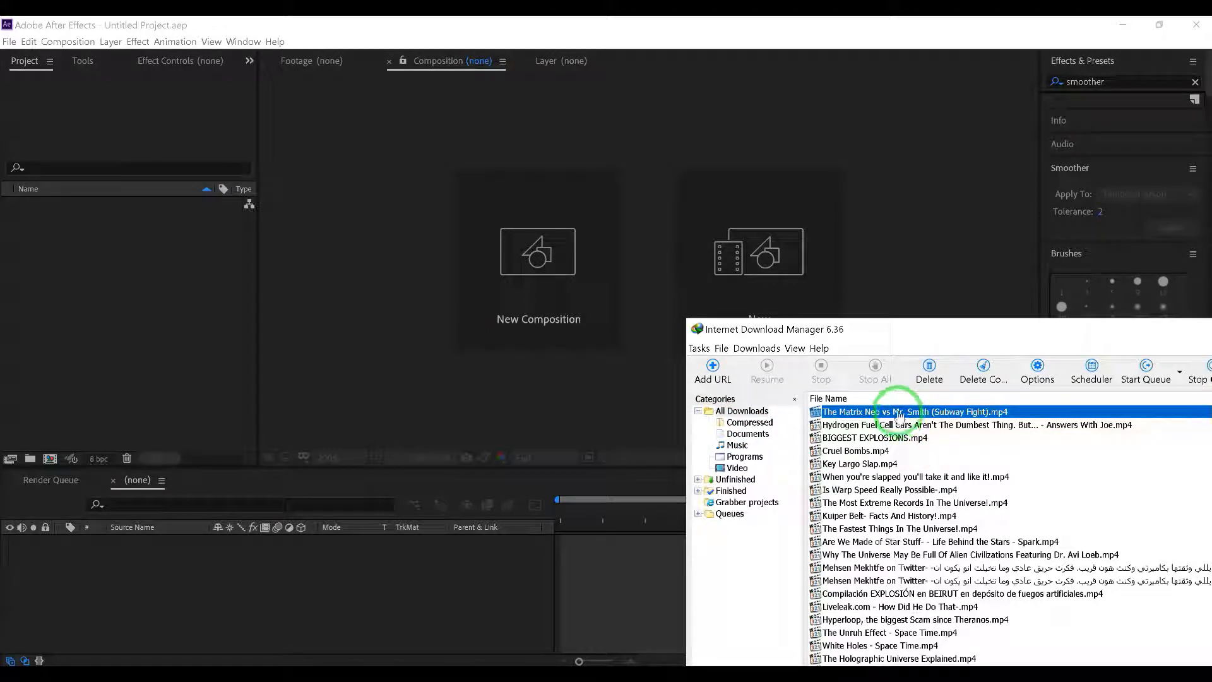
pyautogui.moveTo(901, 416); pyautogui.dragTo(95, 281)
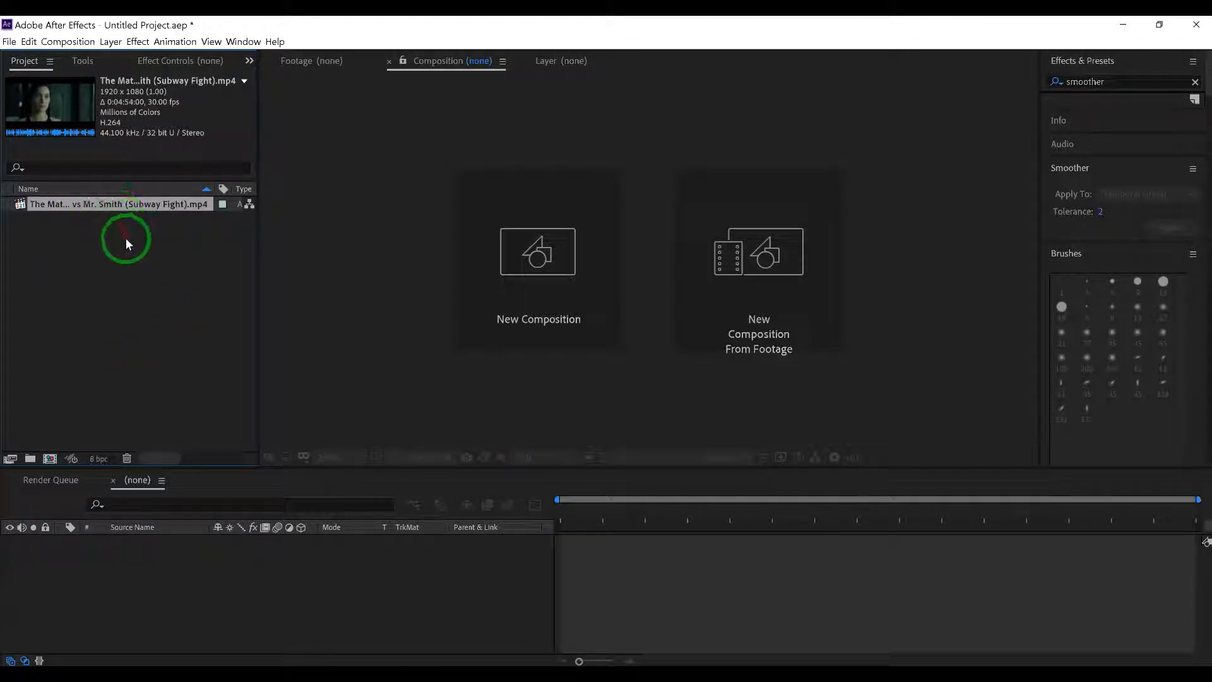
pyautogui.click(82, 62)
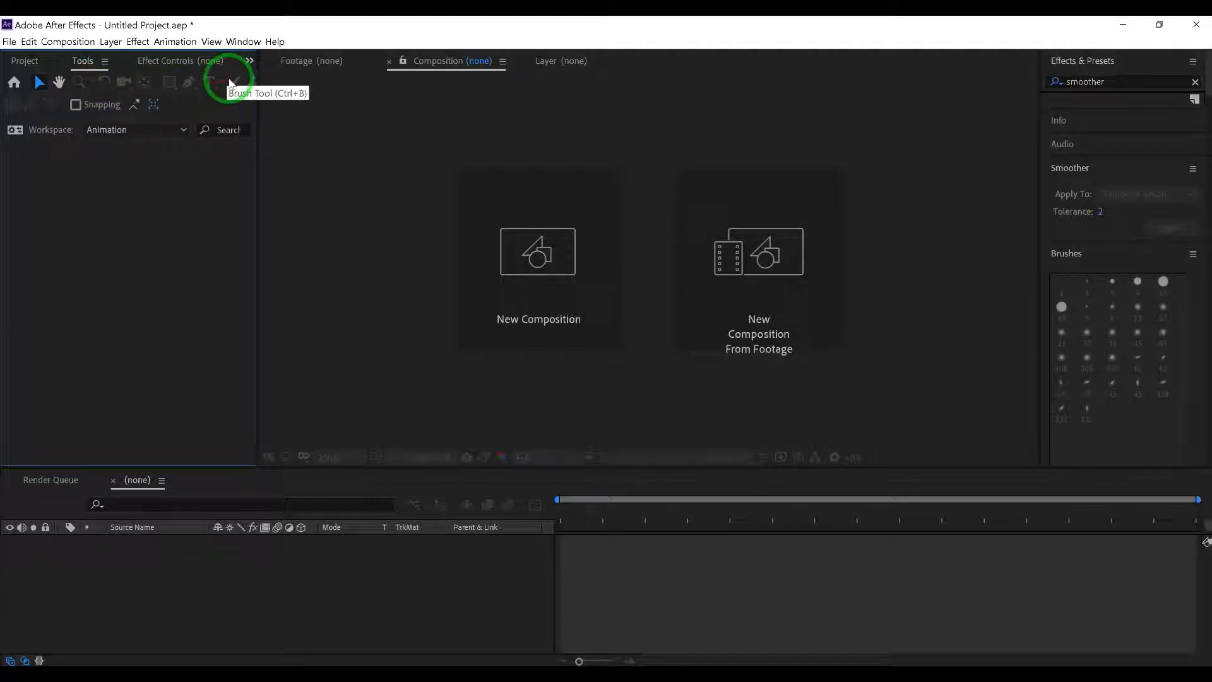
pyautogui.click(180, 60)
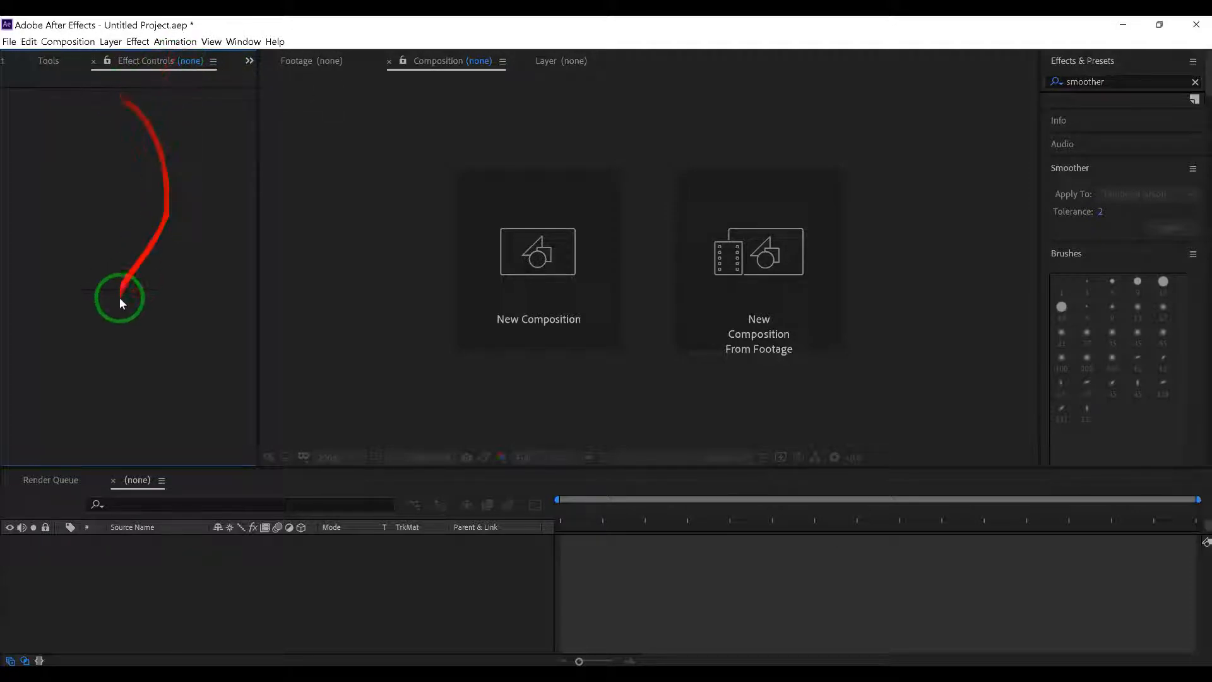
pyautogui.click(6, 62)
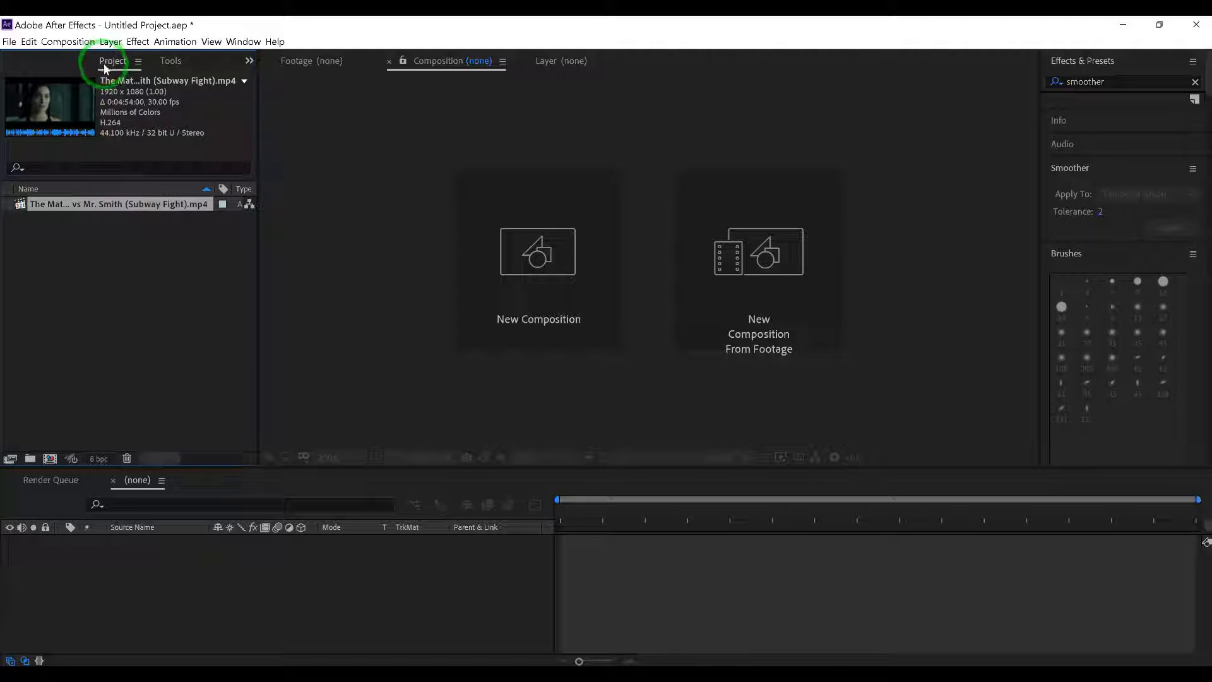
pyautogui.click(171, 61)
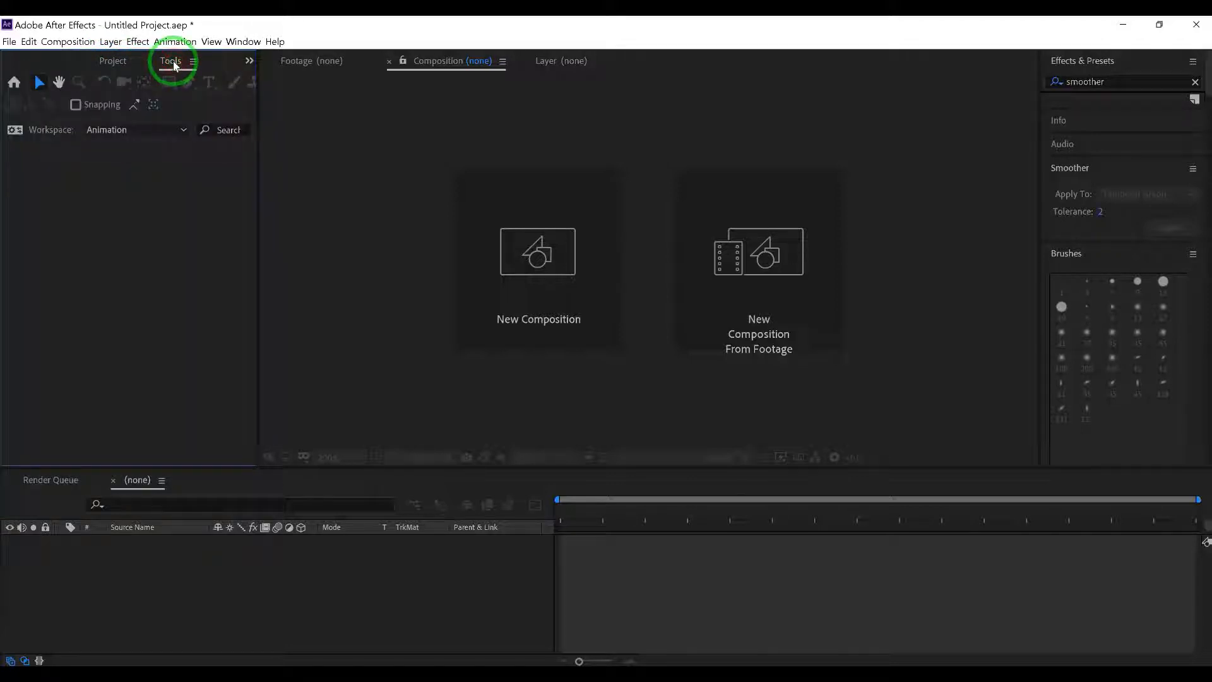
pyautogui.click(114, 63)
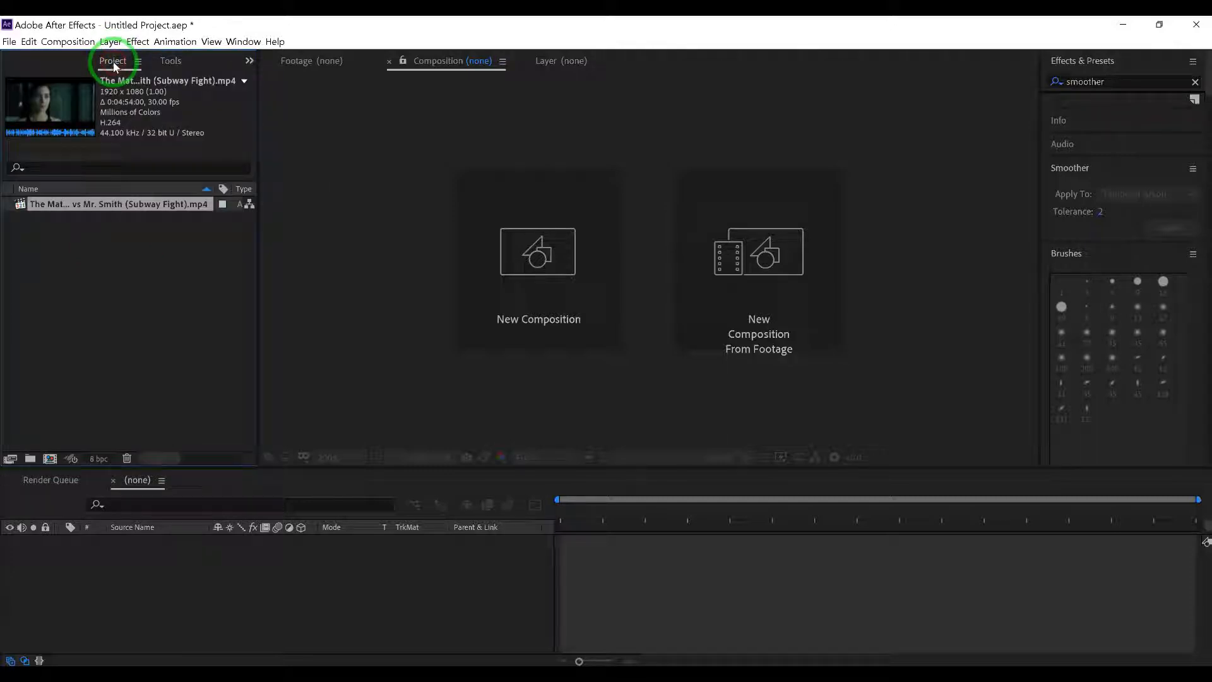
pyautogui.click(10, 44)
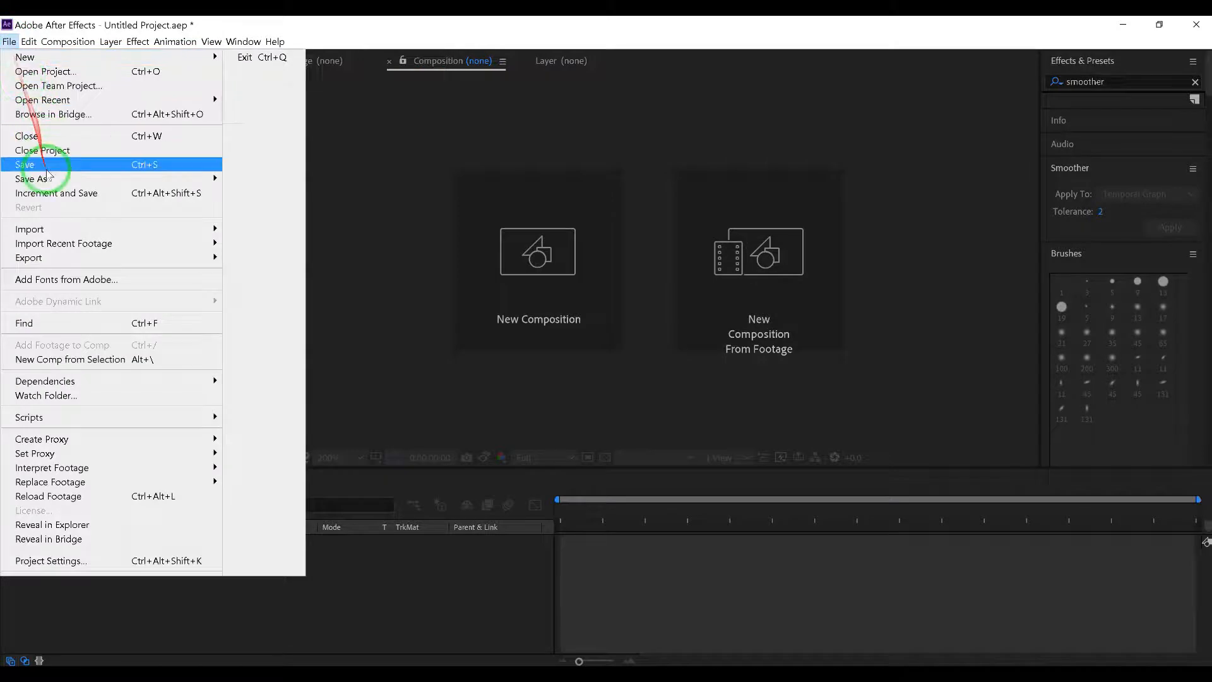
pyautogui.moveTo(150, 231)
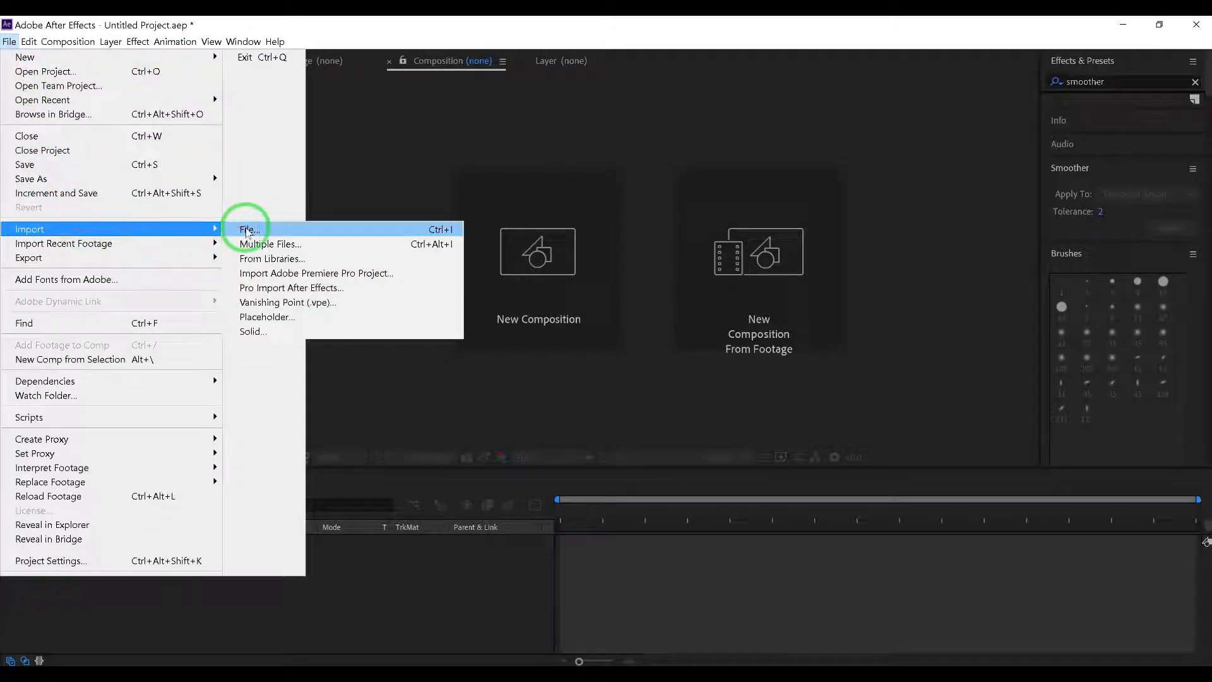
pyautogui.click(404, 26)
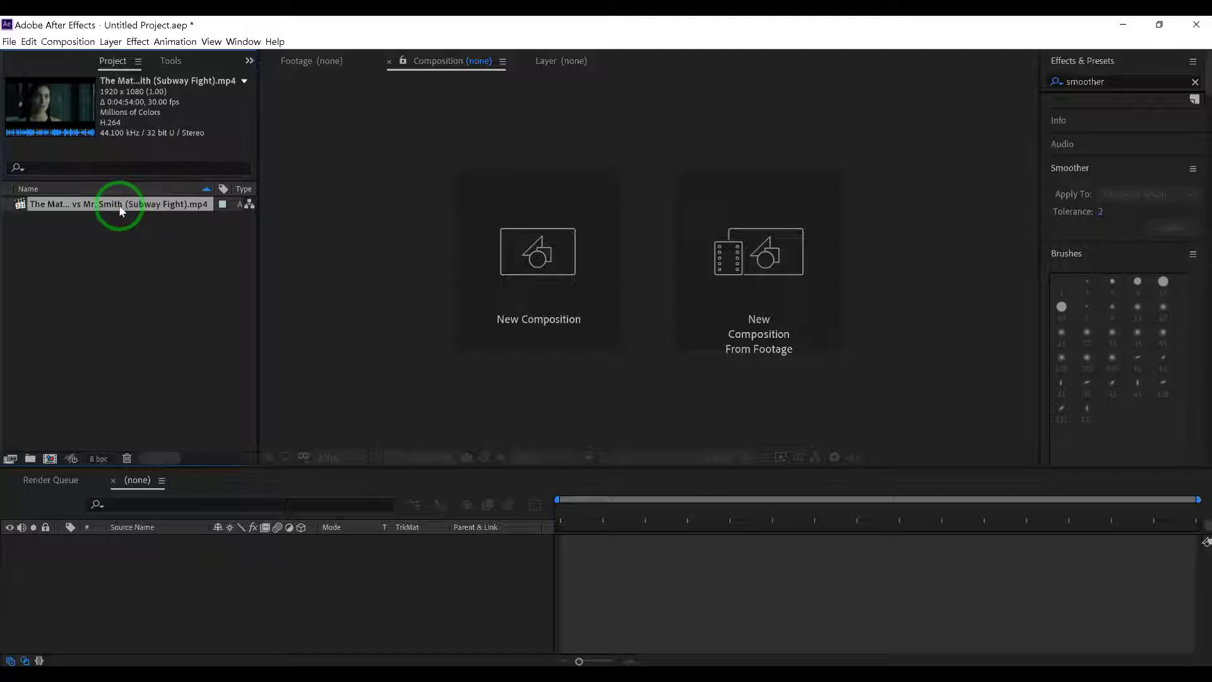
pyautogui.click(9, 41)
pyautogui.moveTo(50, 62)
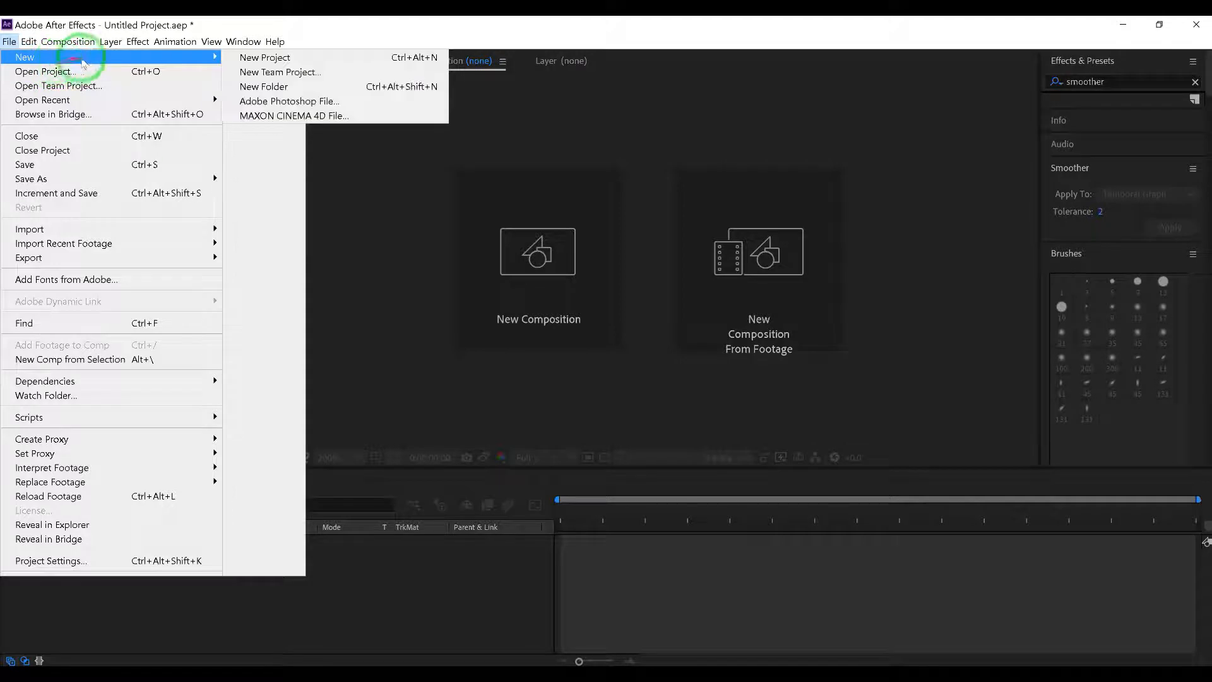
pyautogui.moveTo(202, 57)
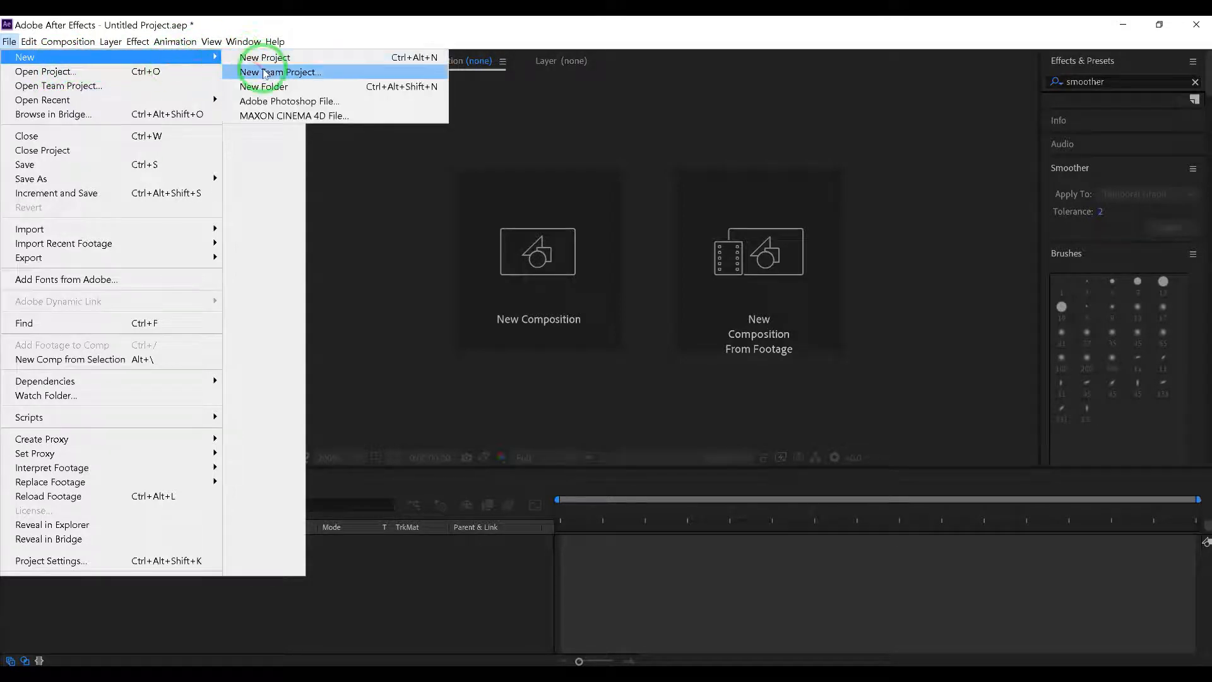
pyautogui.click(371, 28)
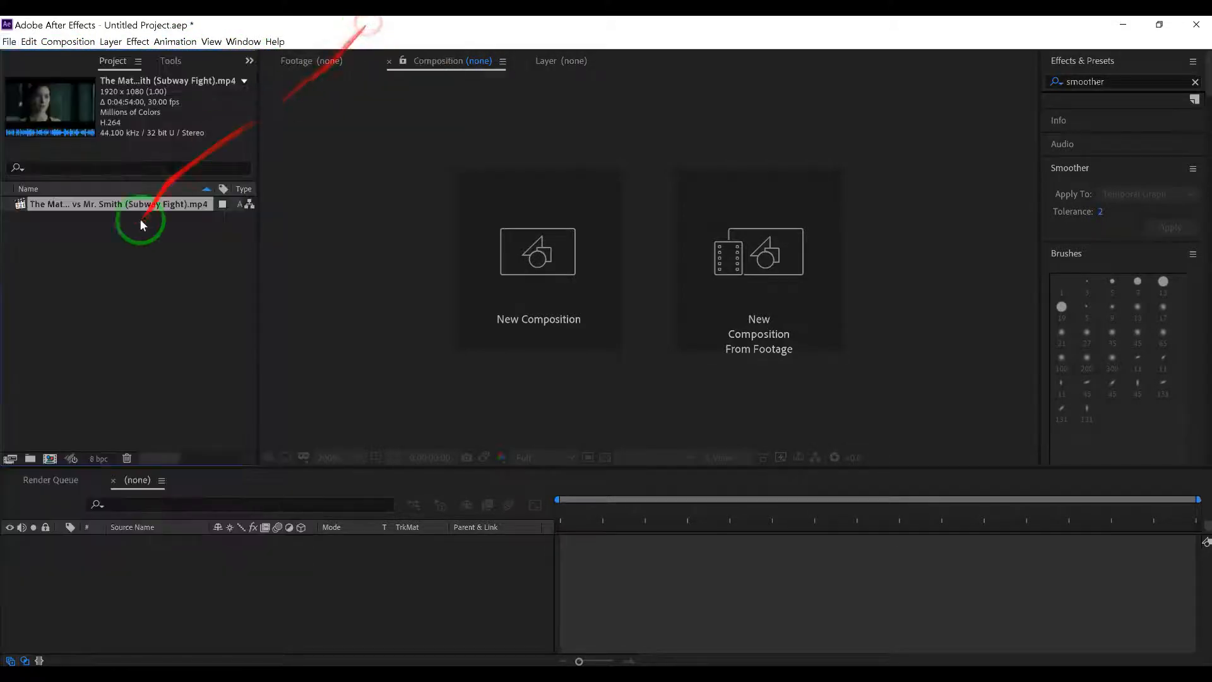
# Step: Create a new composition from the imported Matrix subway fight video
pyautogui.click(101, 206)
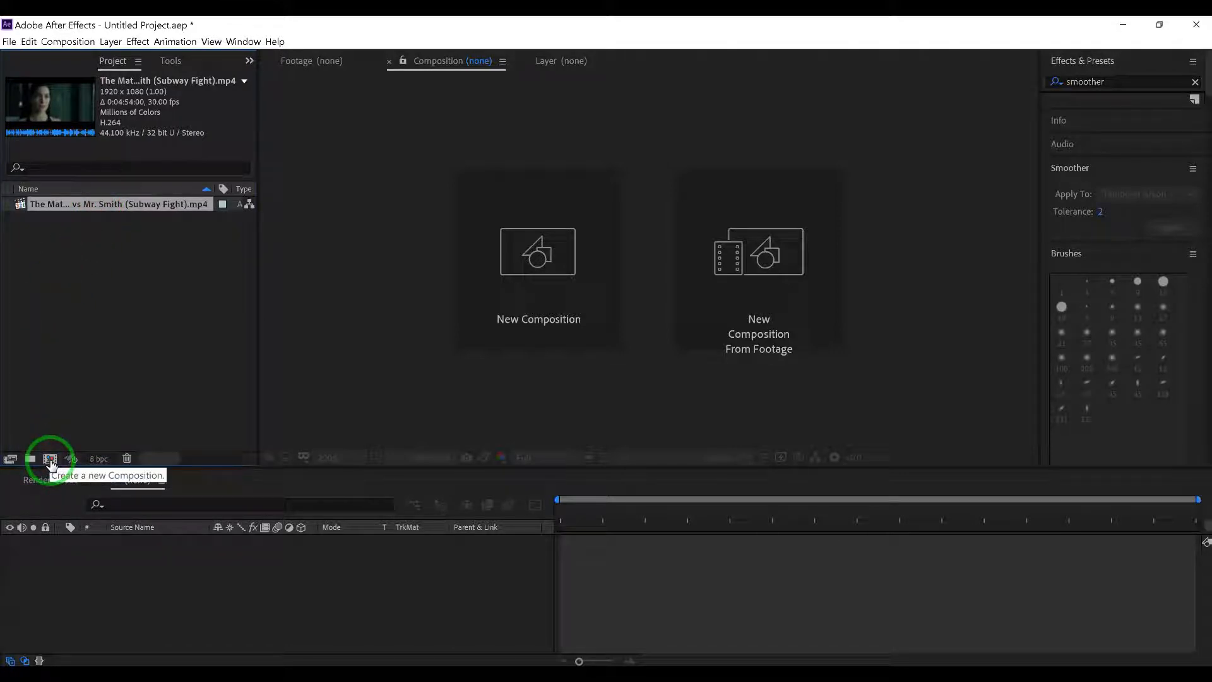
pyautogui.moveTo(123, 213); pyautogui.dragTo(50, 457)
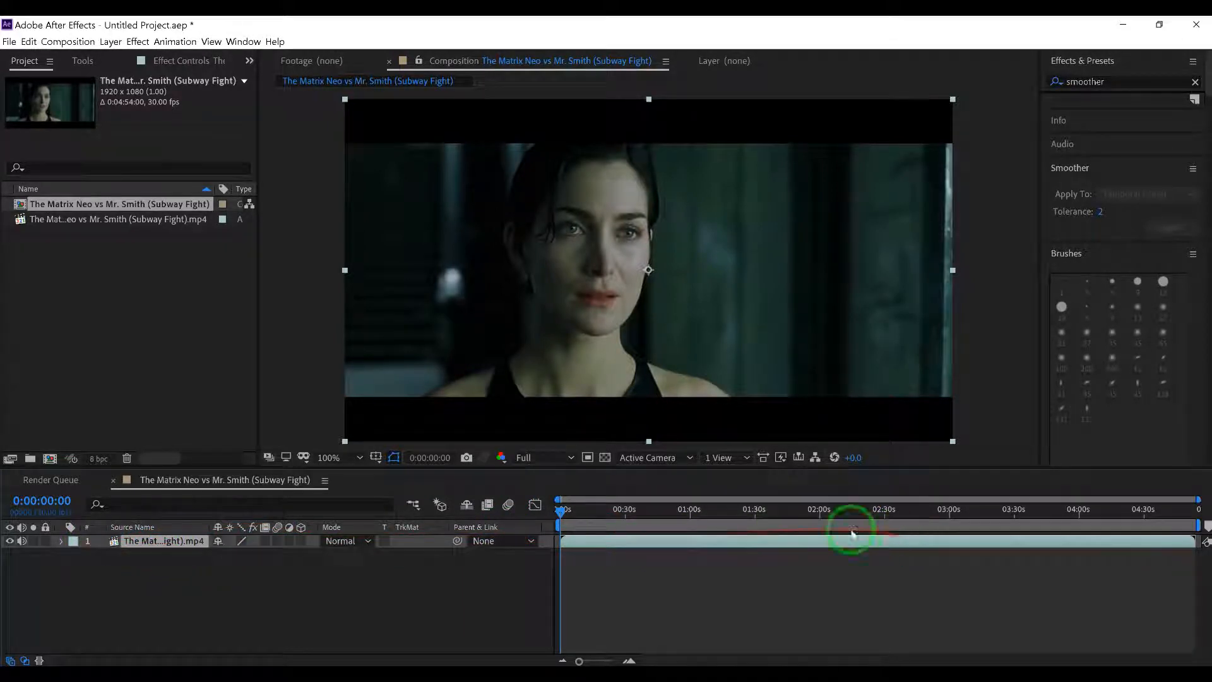
# Step: Move the current time to about 0:02:43:20, where the man in front of the staircase raises his hand
pyautogui.moveTo(557, 511); pyautogui.dragTo(914, 510)
pyautogui.click(692, 654)
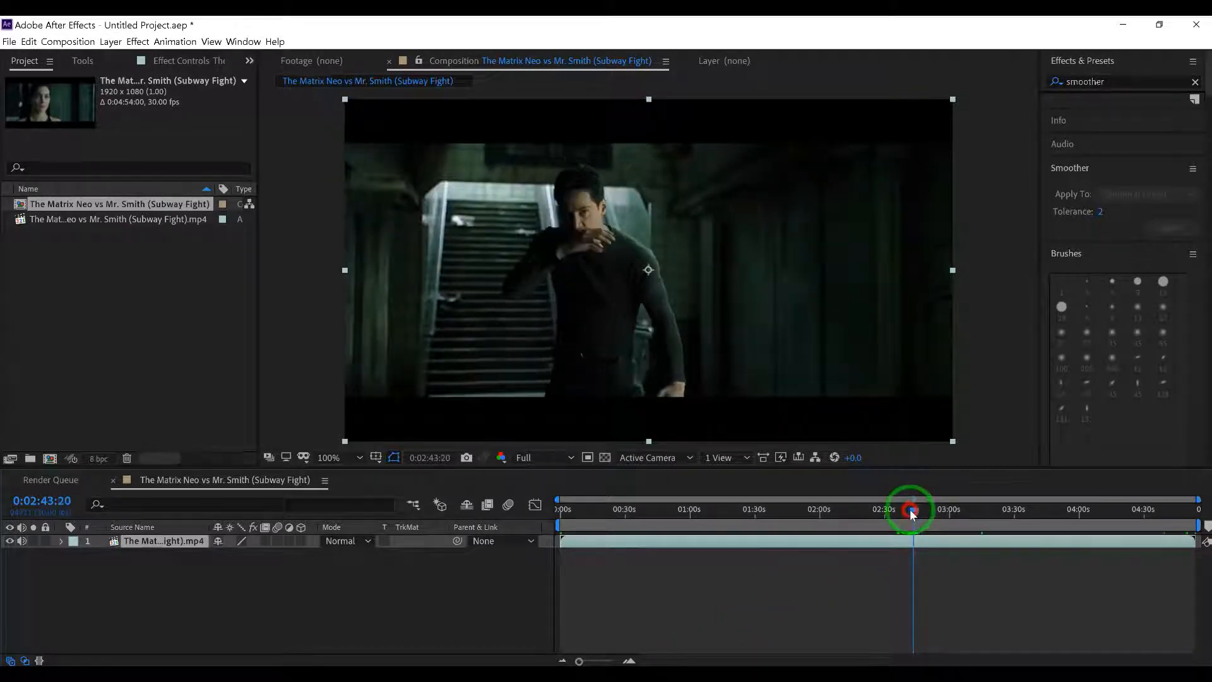
pyautogui.click(914, 536)
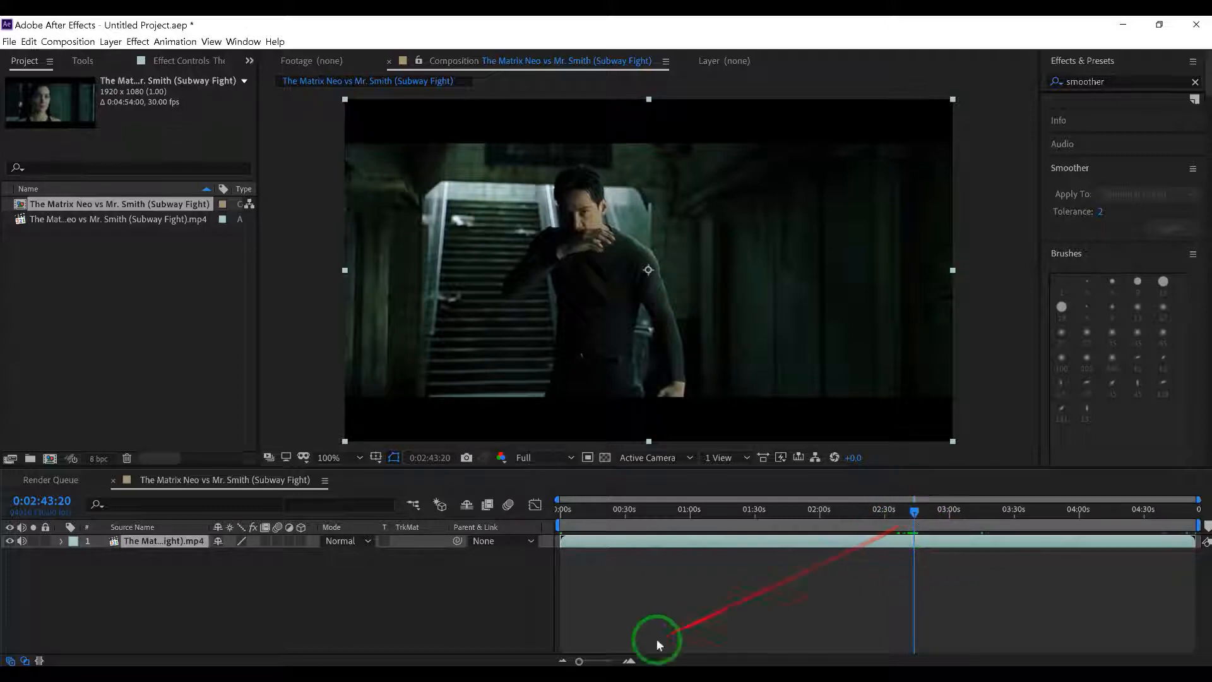
# Step: Move the current time back to frame 0:02:43:04 at frame-level precision in the staircase shot
pyautogui.click(629, 661)
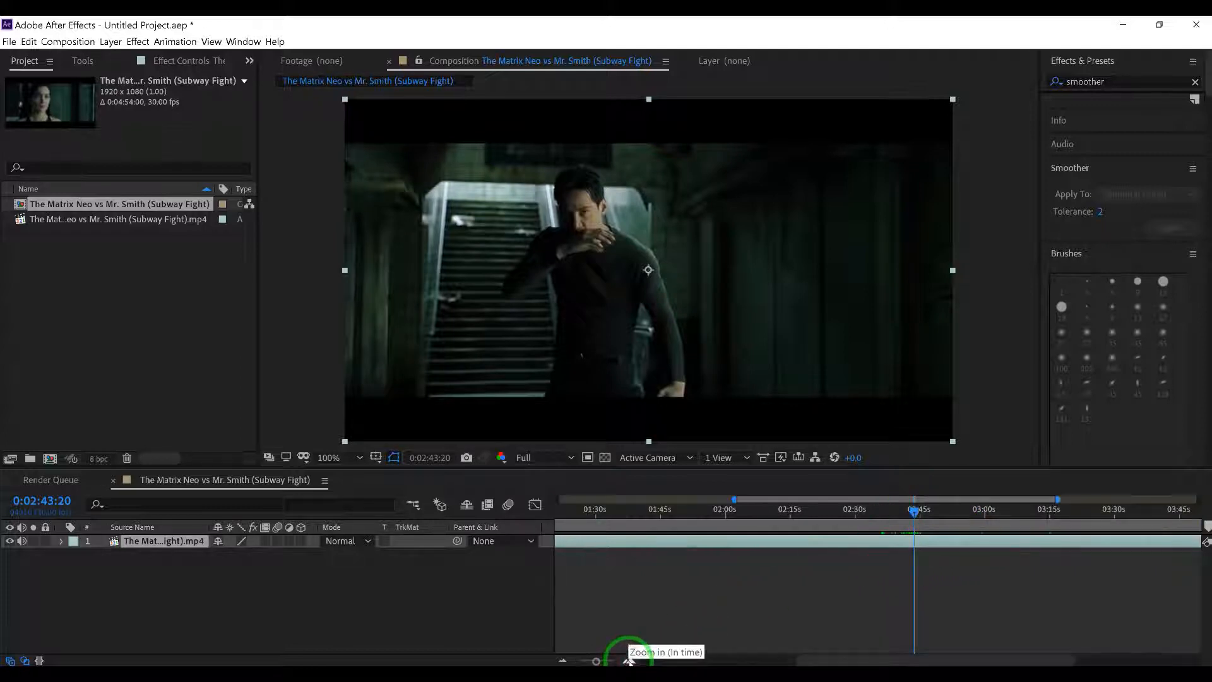
pyautogui.click(630, 661)
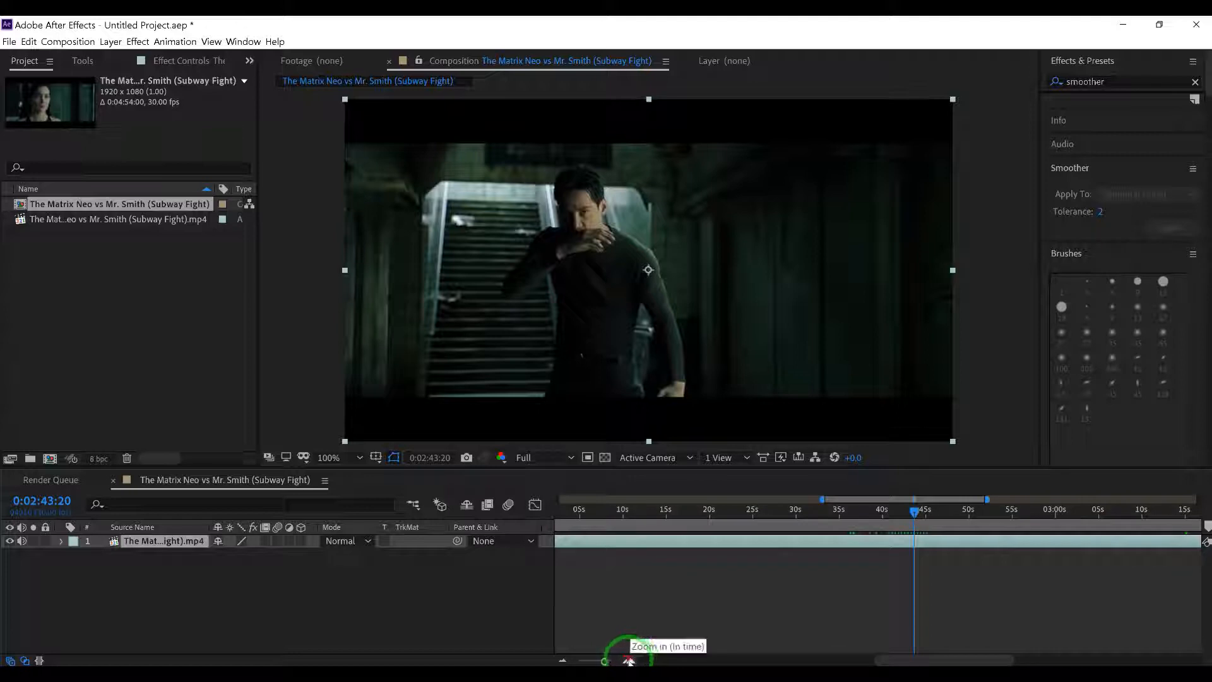
pyautogui.click(629, 661)
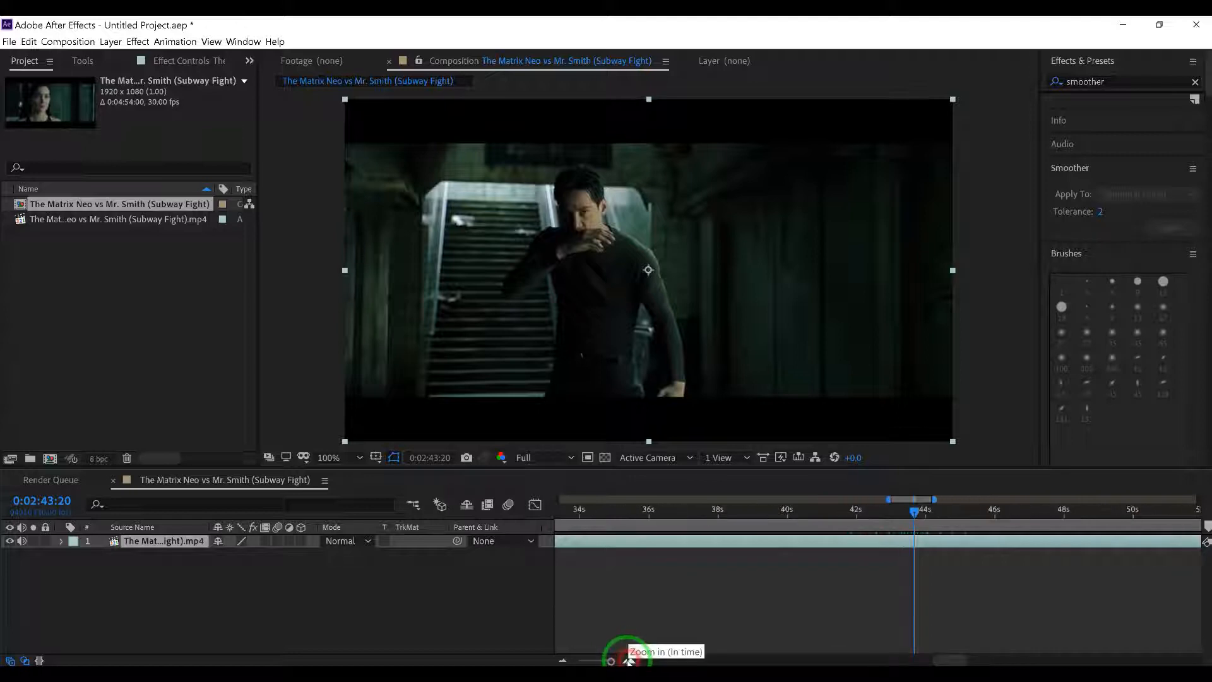
pyautogui.click(562, 662)
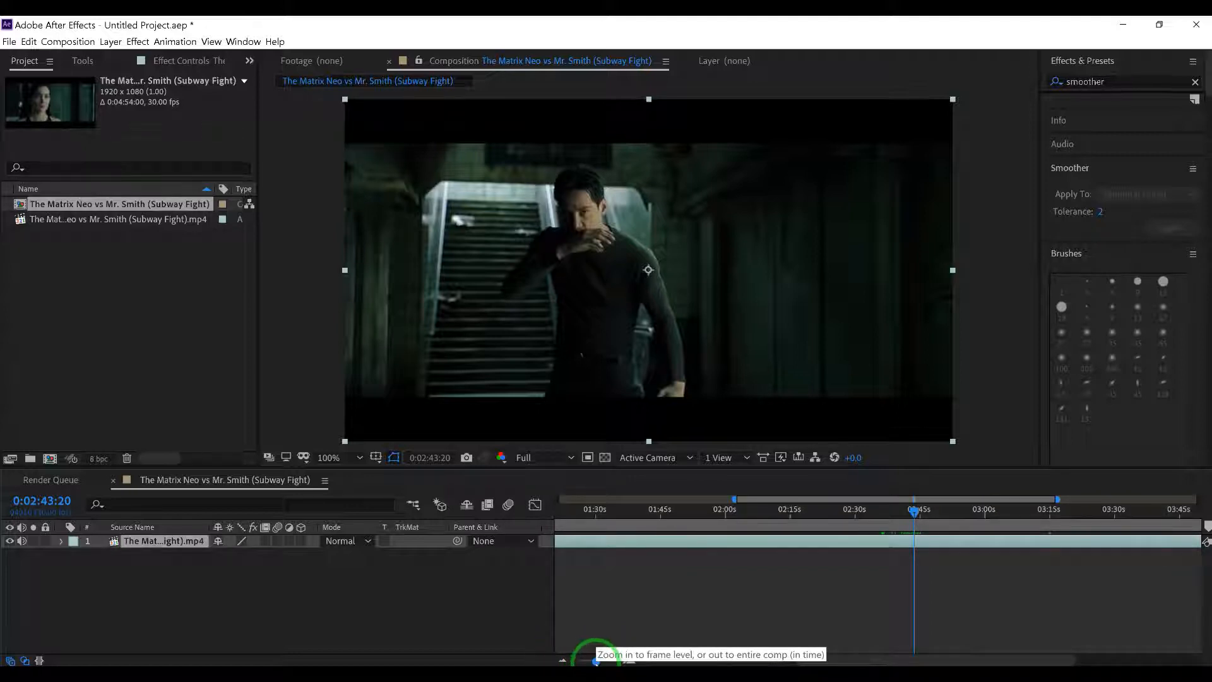
pyautogui.moveTo(595, 661); pyautogui.dragTo(606, 661)
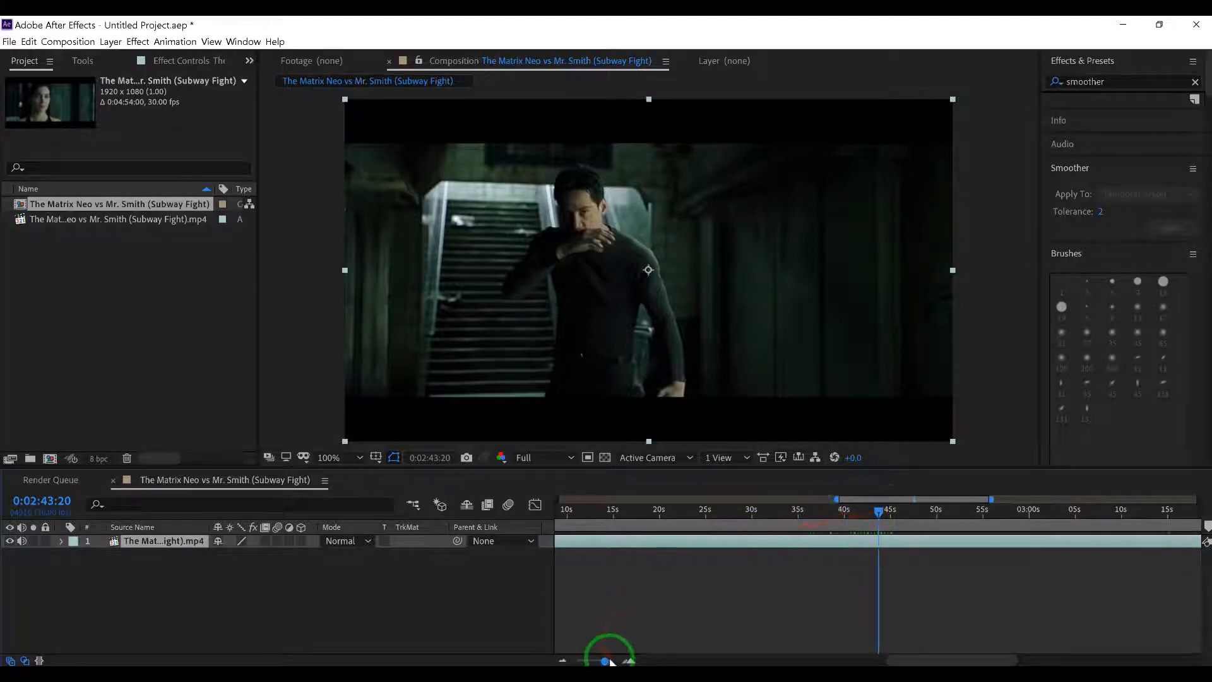
pyautogui.click(629, 661)
pyautogui.click(629, 661)
pyautogui.click(630, 661)
pyautogui.click(630, 662)
pyautogui.click(630, 661)
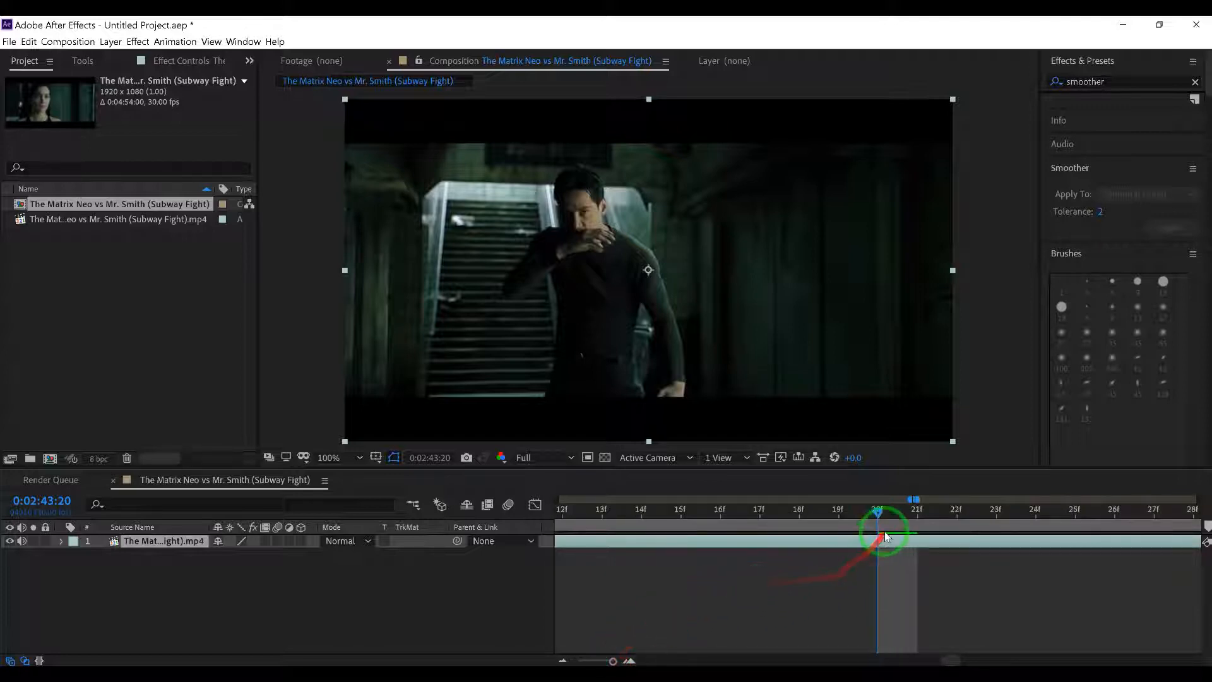
pyautogui.moveTo(847, 513); pyautogui.dragTo(699, 512)
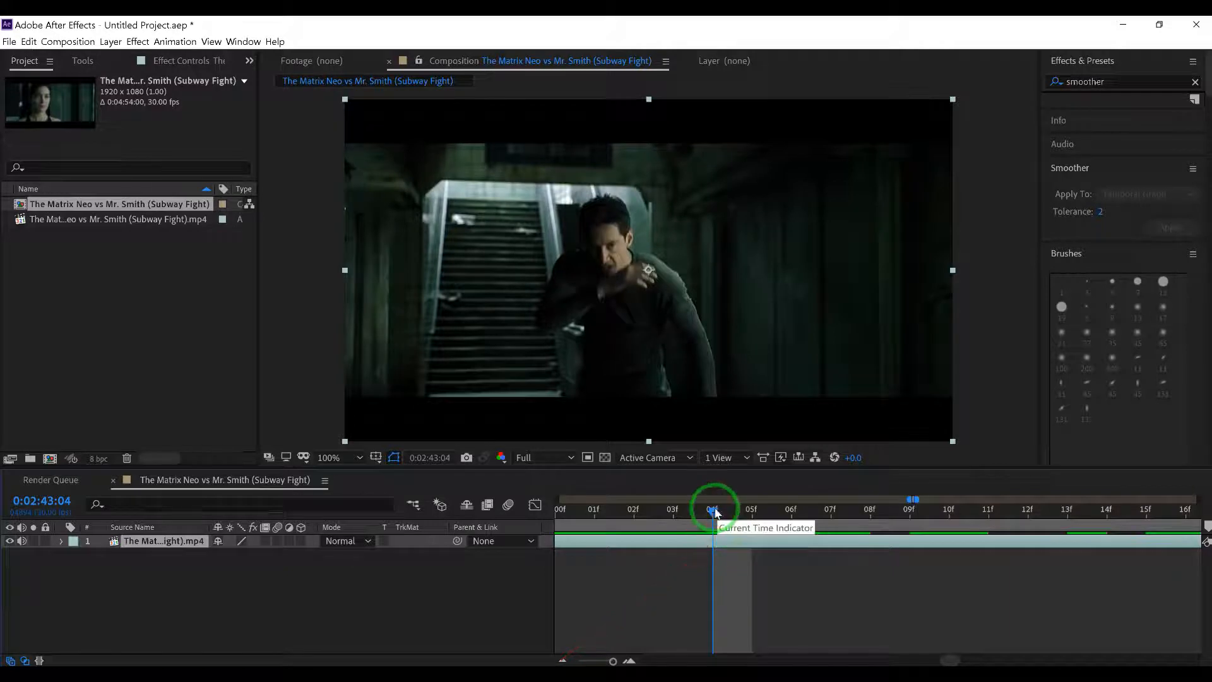
# Step: Set the start of the composition's work area to the current time at 0:02:43:04
pyautogui.click(561, 661)
pyautogui.click(562, 661)
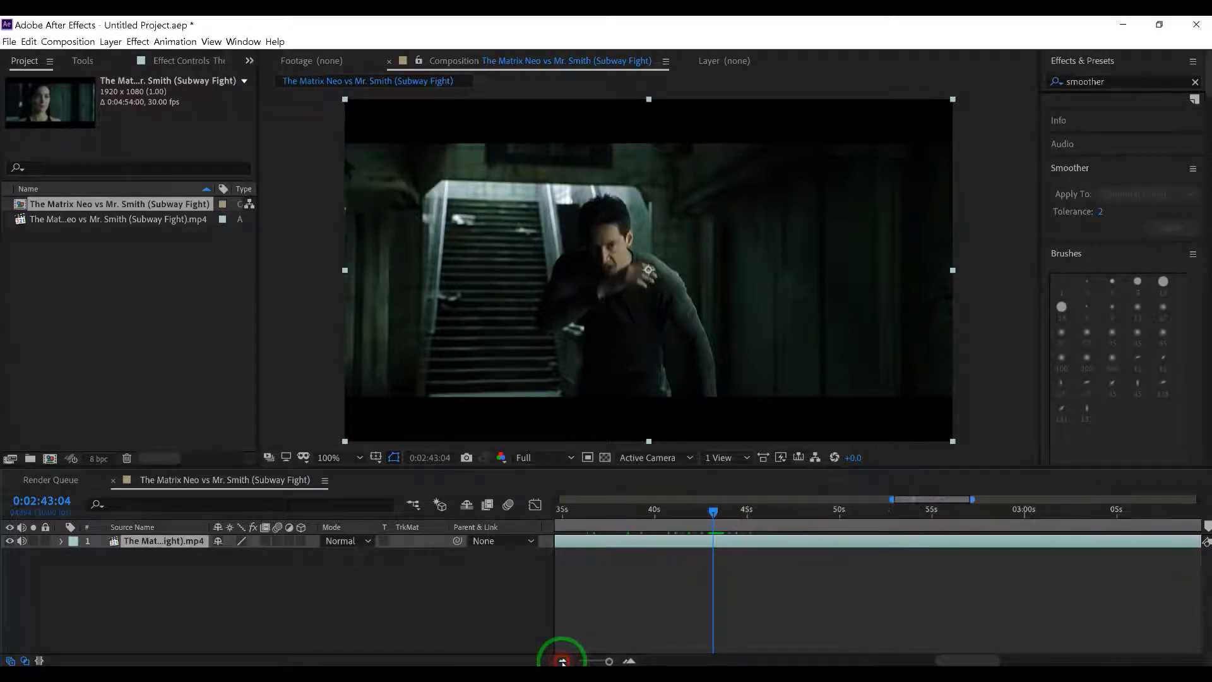
pyautogui.click(562, 661)
pyautogui.click(562, 661)
pyautogui.click(562, 661)
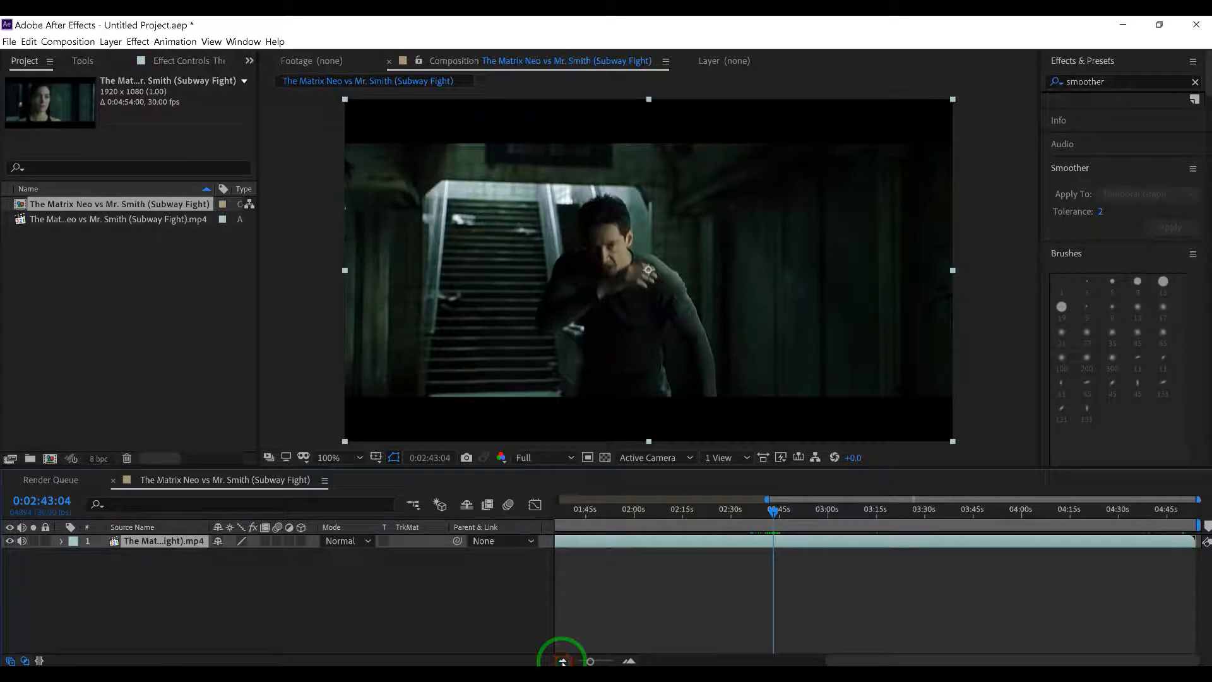
pyautogui.click(561, 661)
pyautogui.click(561, 661)
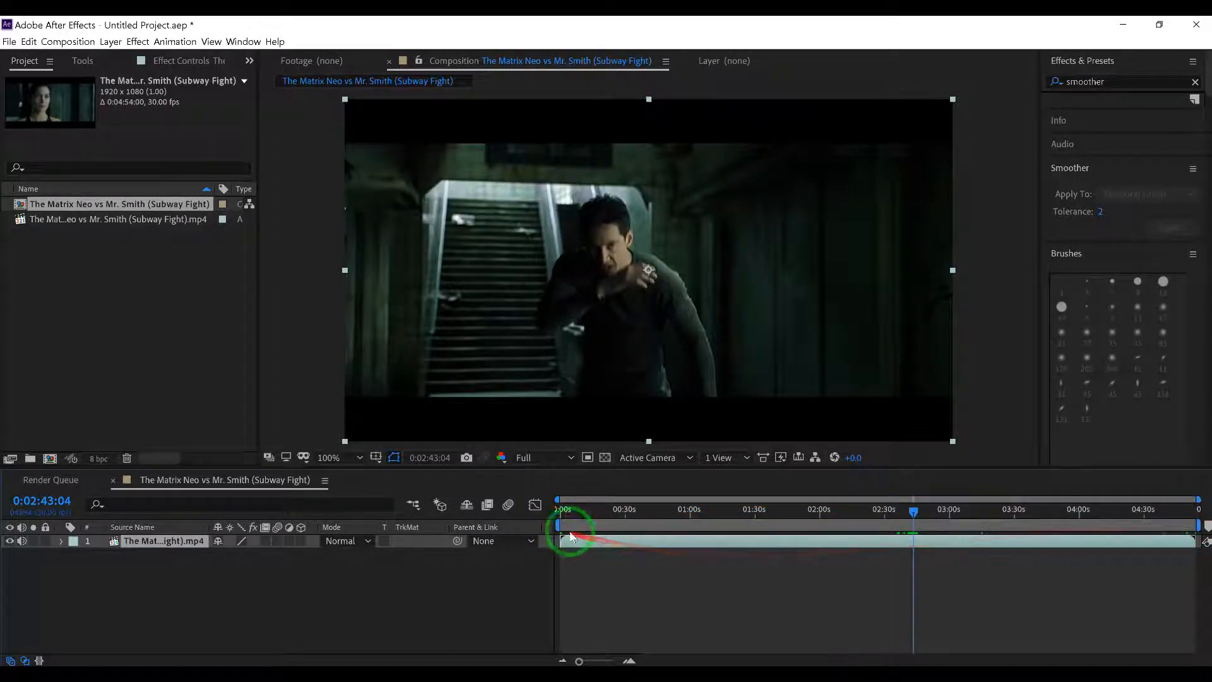
pyautogui.moveTo(553, 525); pyautogui.dragTo(938, 537)
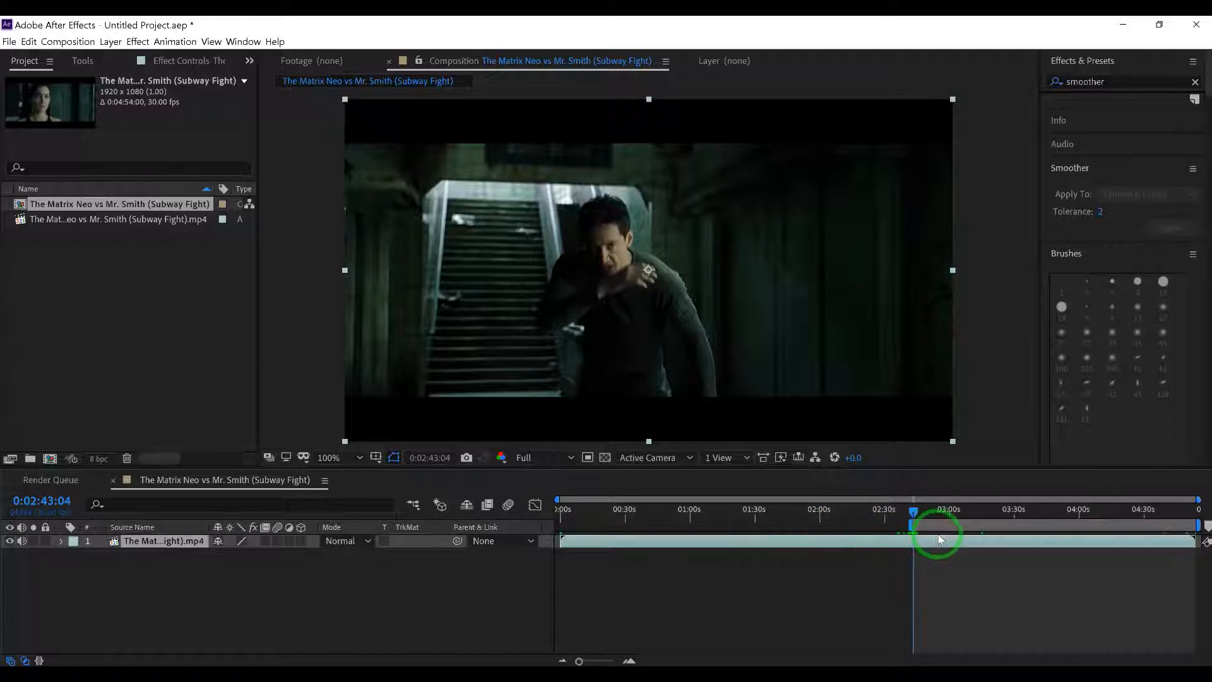
# Step: Move the current time to 0:02:44:20 with frame-level precision, just before the cut to the man in the suit
pyautogui.click(630, 661)
pyautogui.click(629, 661)
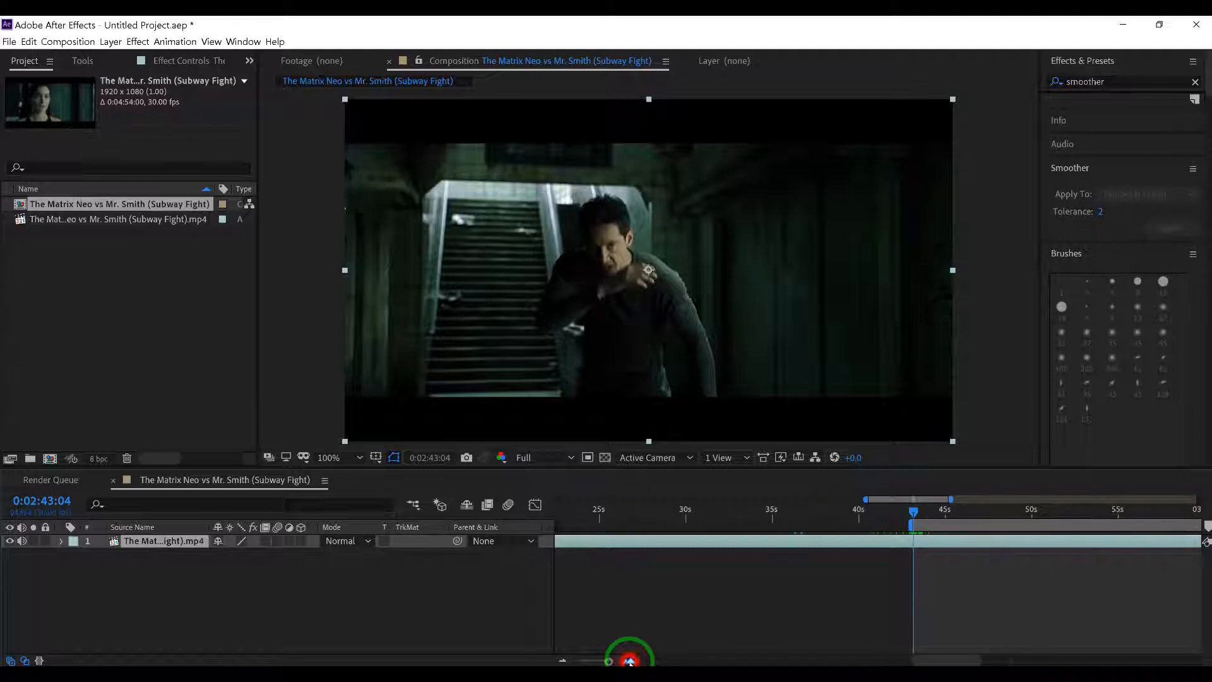
pyautogui.moveTo(913, 509); pyautogui.dragTo(971, 514)
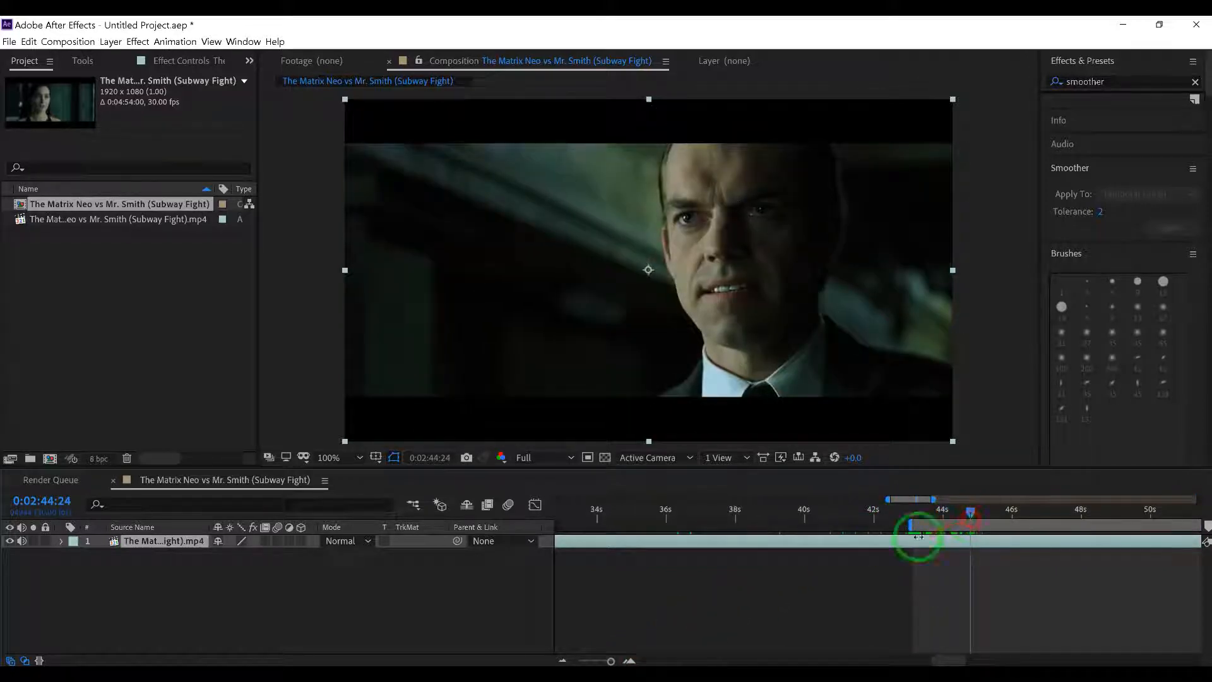
pyautogui.click(630, 661)
pyautogui.click(630, 661)
pyautogui.click(630, 661)
pyautogui.click(630, 661)
pyautogui.click(630, 661)
pyautogui.click(632, 661)
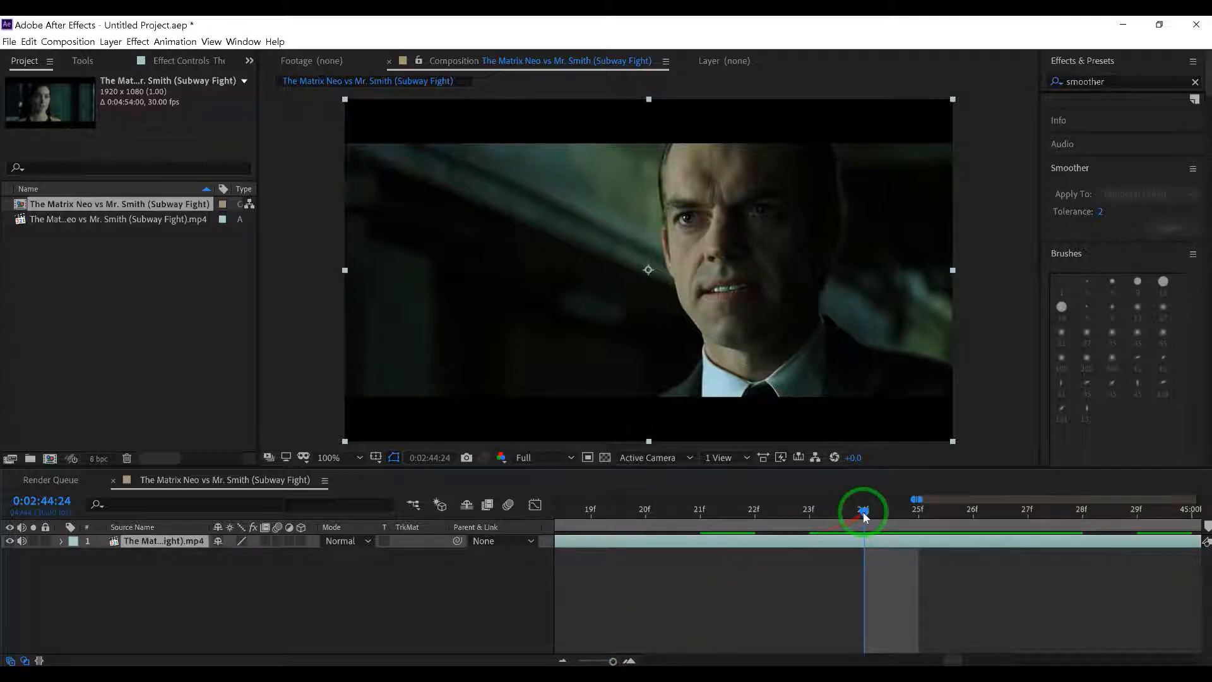
pyautogui.moveTo(867, 519); pyautogui.dragTo(939, 517)
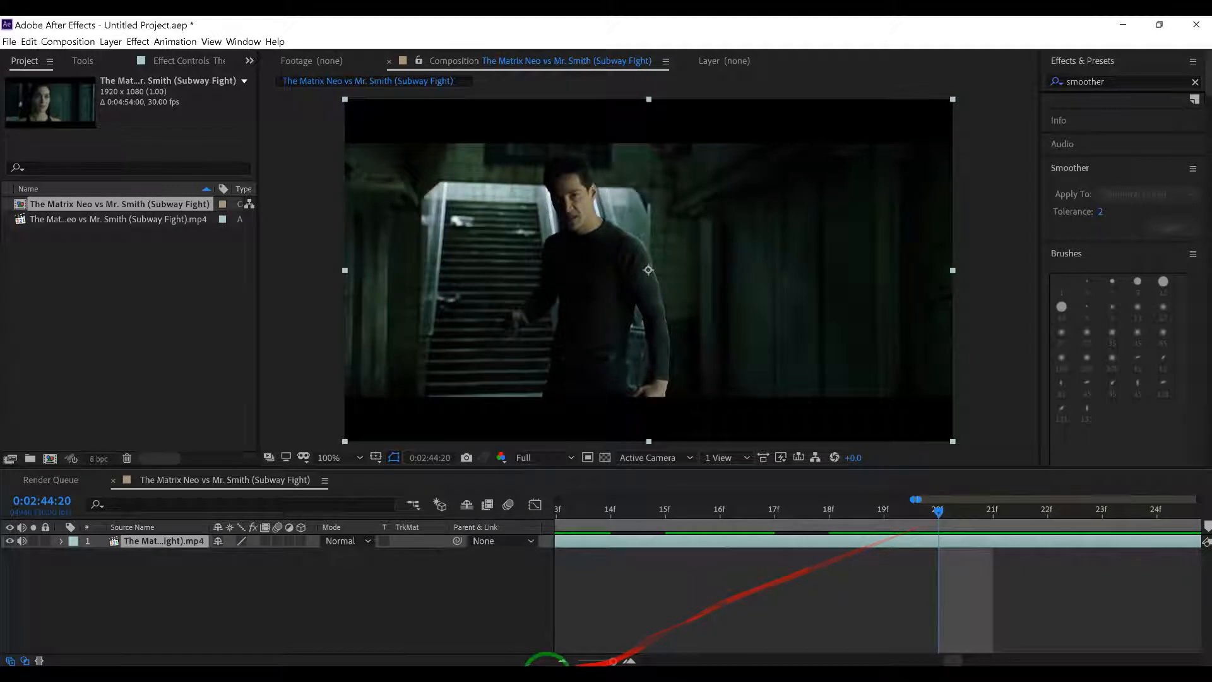
# Step: Set the end of the composition's work area to the current time at 0:02:44:20
pyautogui.click(562, 661)
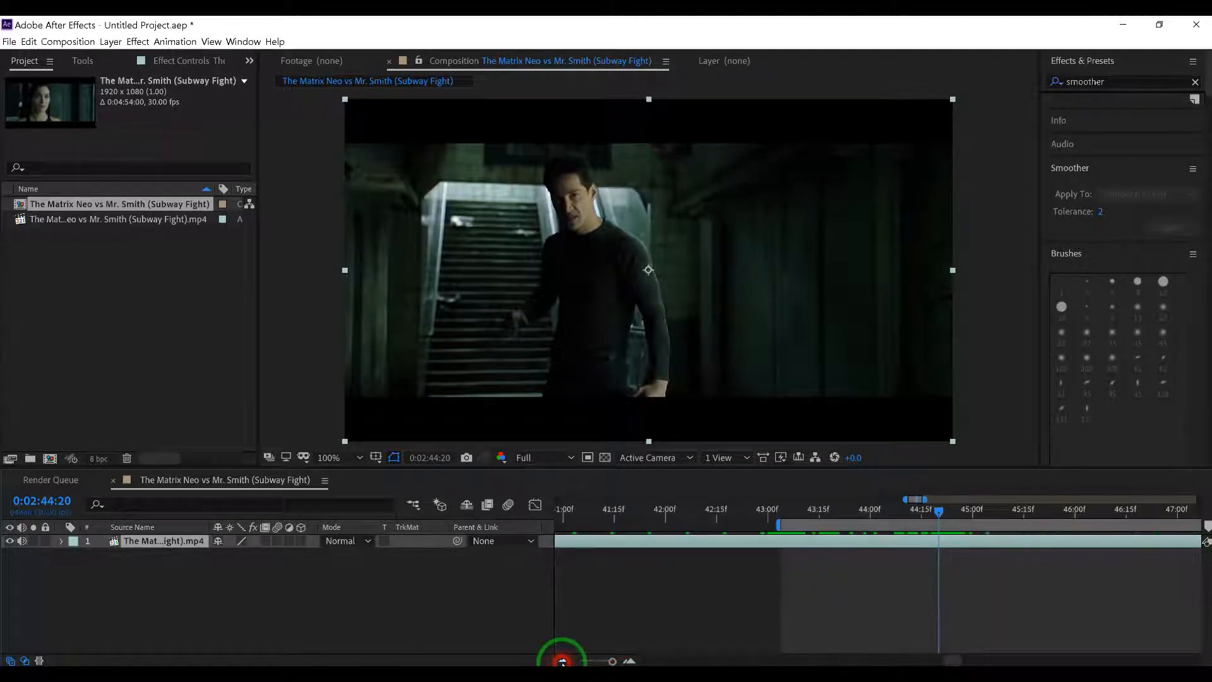
pyautogui.click(563, 660)
pyautogui.click(562, 661)
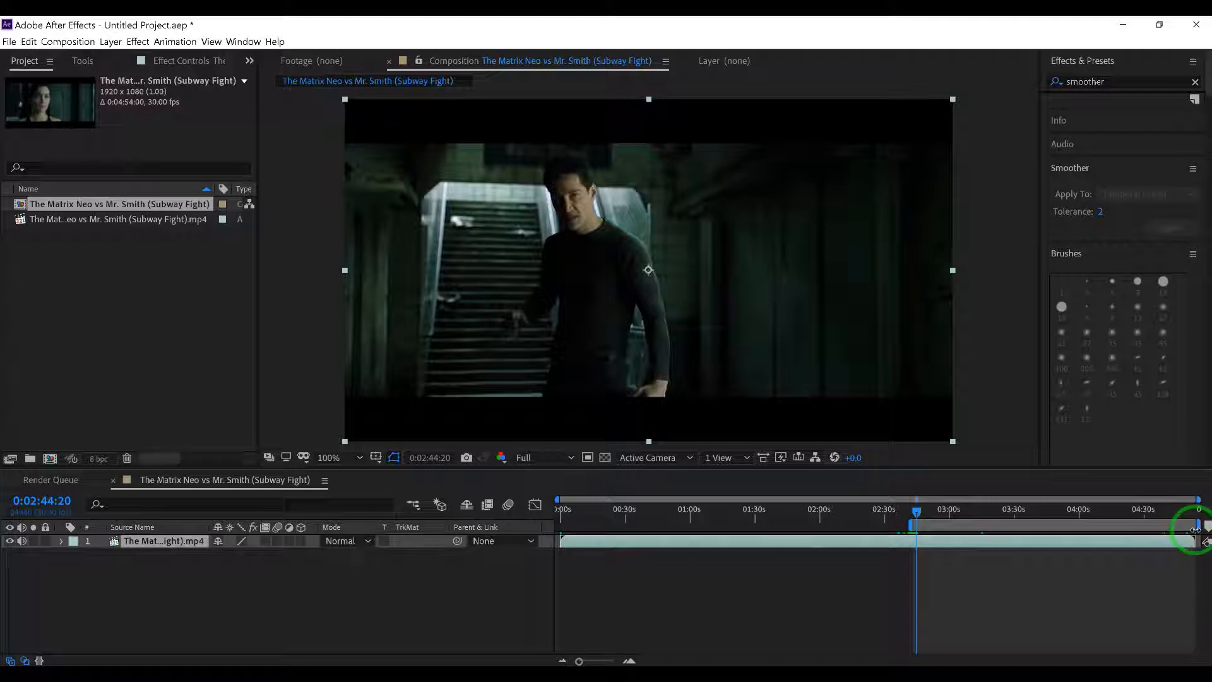
pyautogui.moveTo(1194, 527)
pyautogui.mouseDown()
pyautogui.moveTo(1169, 527)
pyautogui.moveTo(1190, 525)
pyautogui.mouseUp()
pyautogui.click(1176, 557)
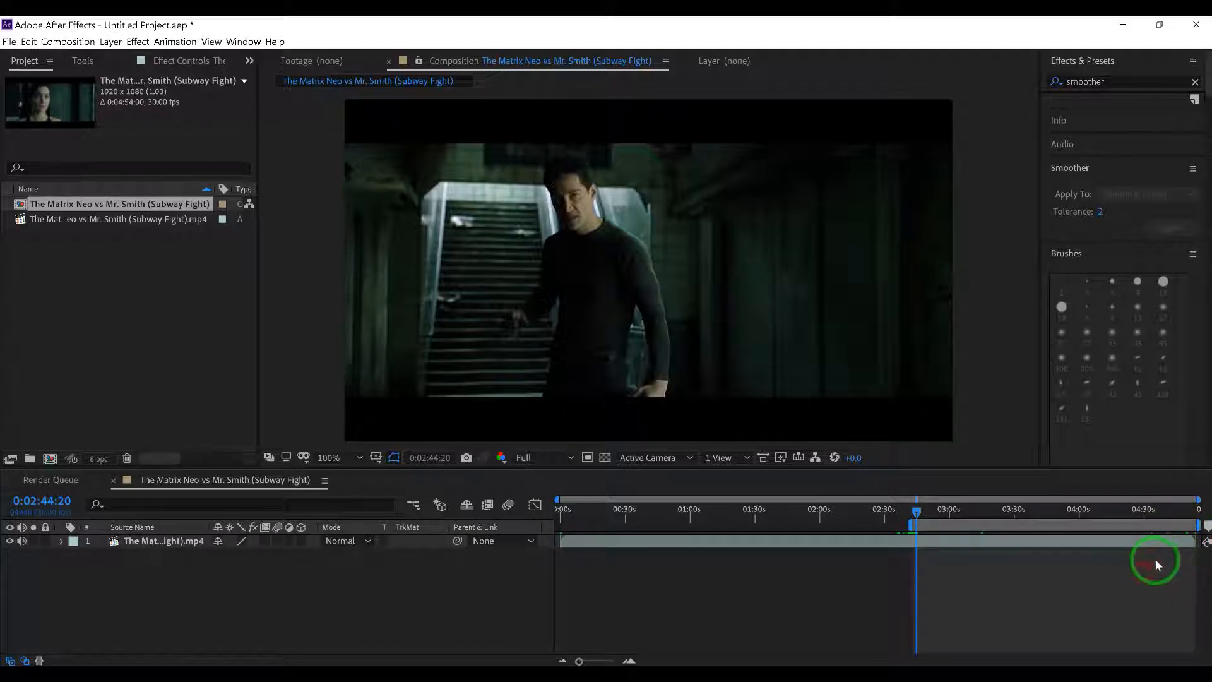
pyautogui.moveTo(1196, 526); pyautogui.dragTo(919, 534)
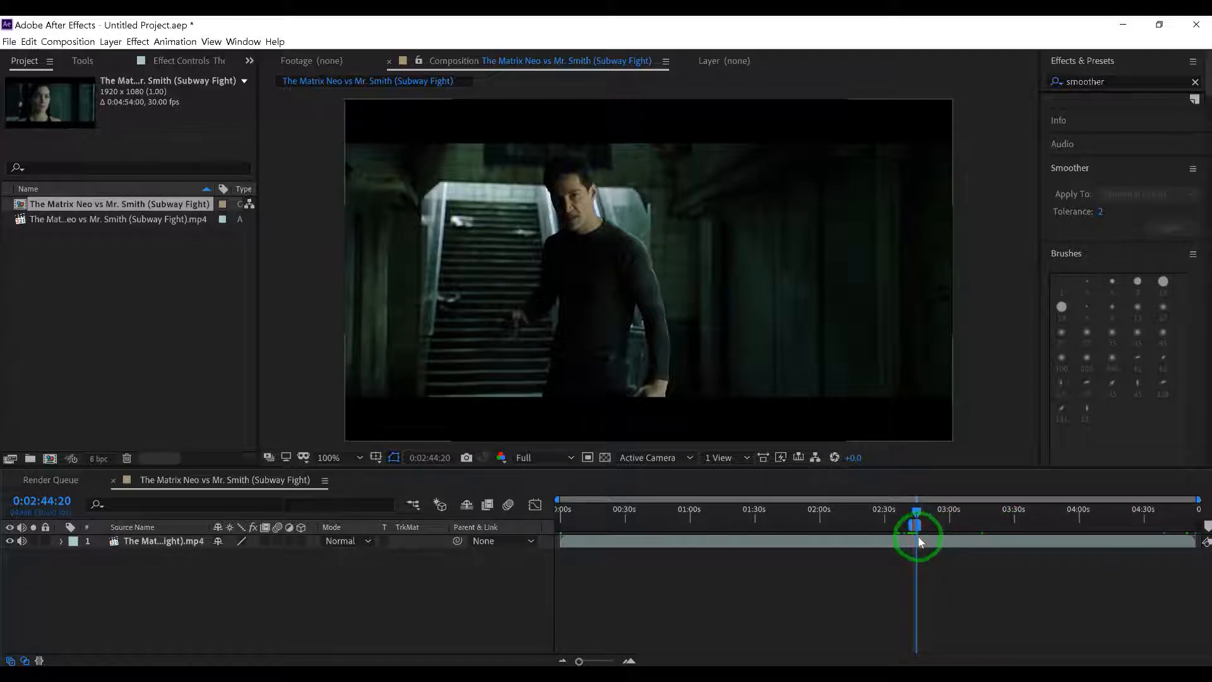
pyautogui.click(629, 660)
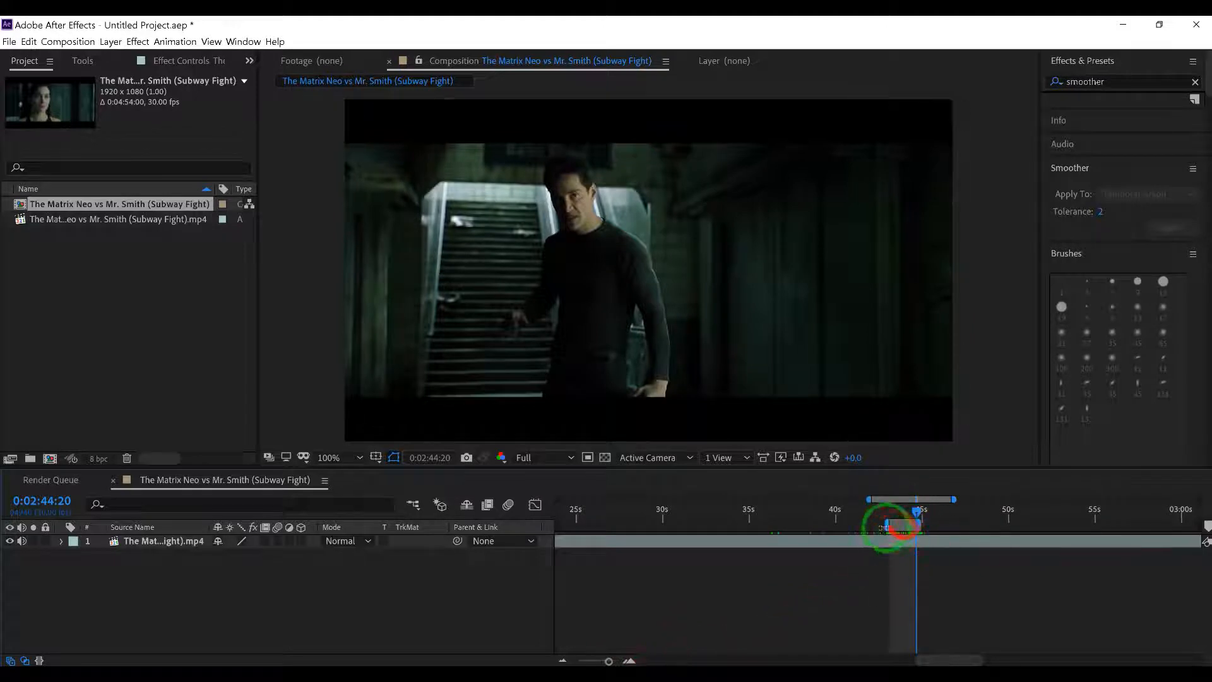
# Step: Trim the composition to the work area
pyautogui.click(66, 42)
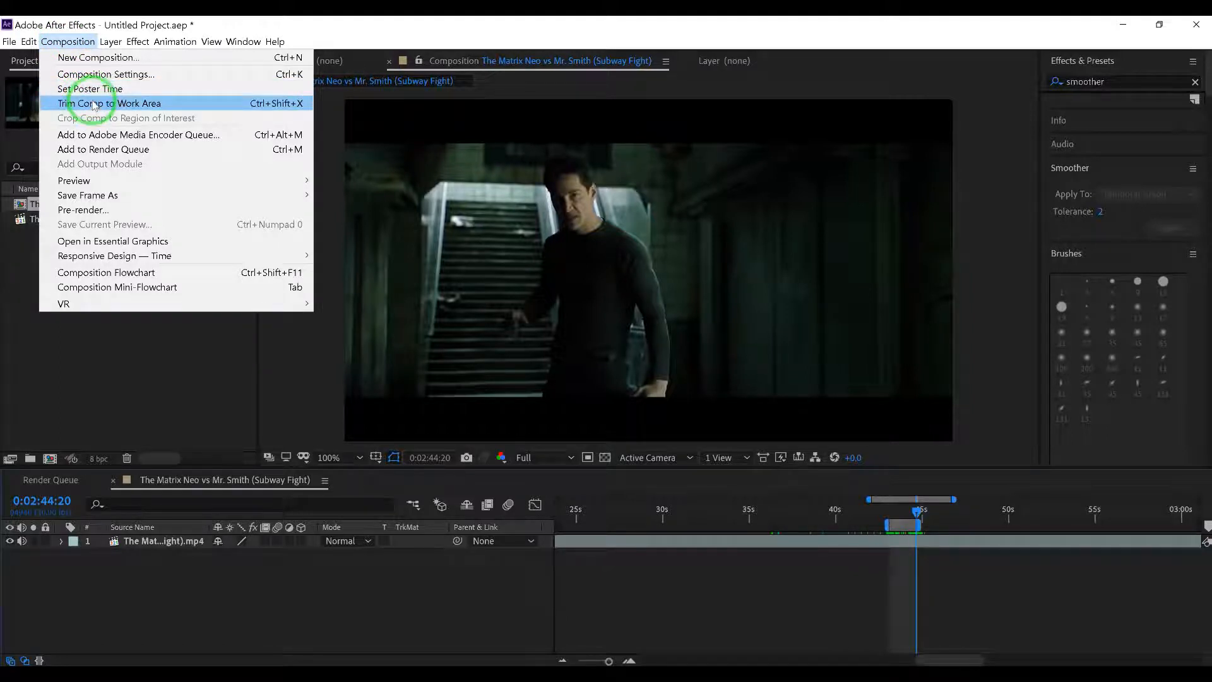
pyautogui.click(634, 584)
pyautogui.click(564, 660)
pyautogui.click(564, 661)
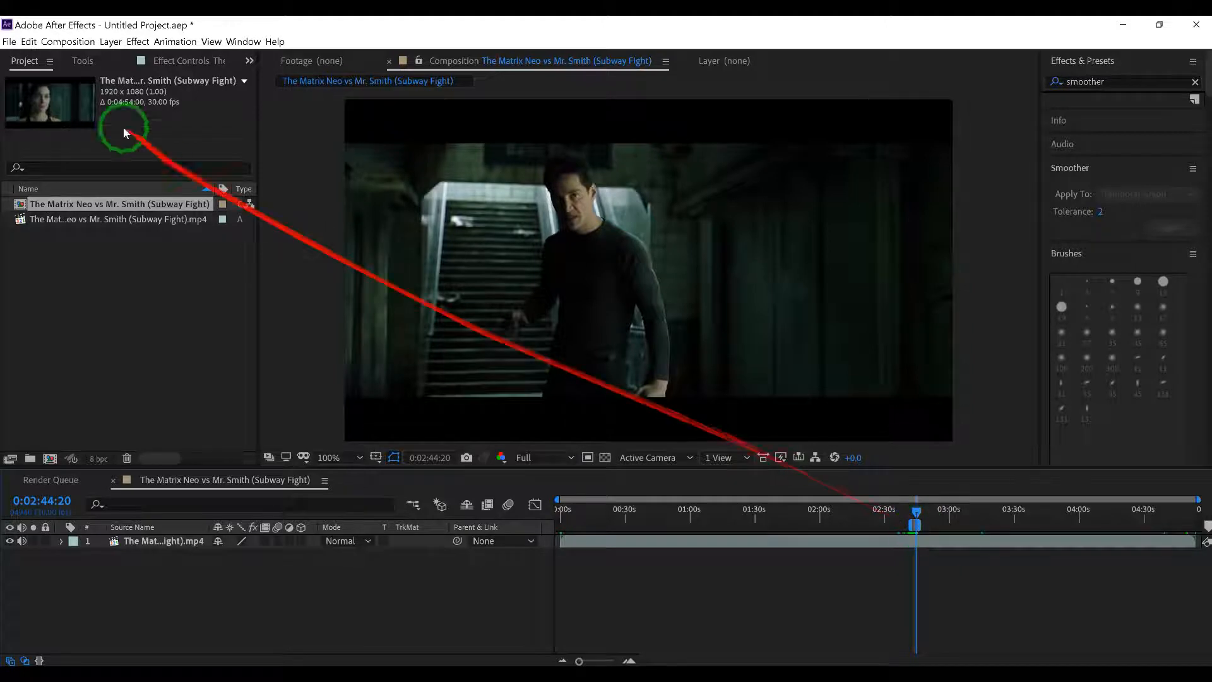
pyautogui.click(63, 41)
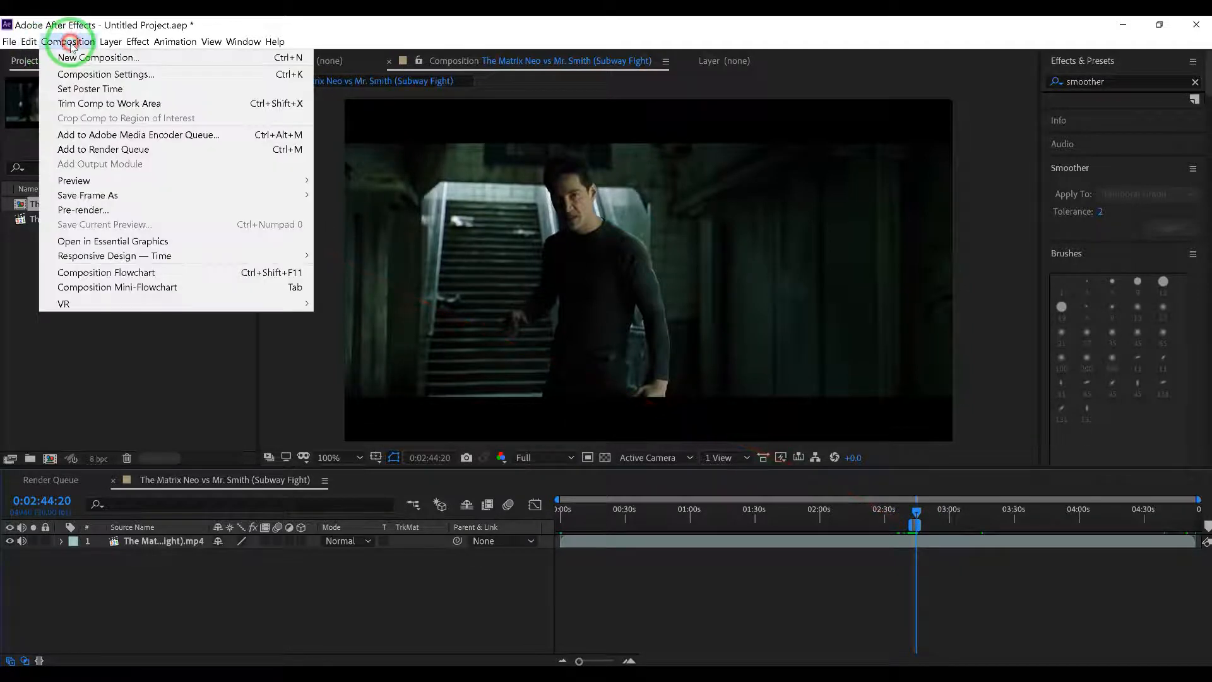
pyautogui.click(94, 104)
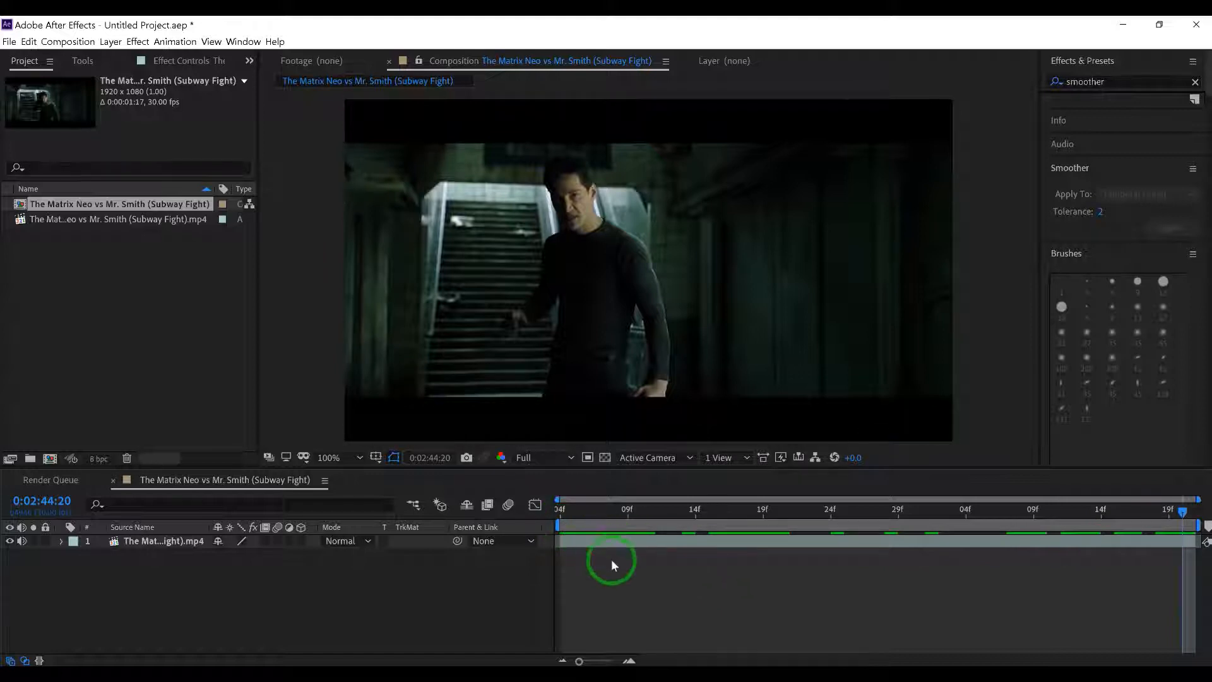
# Step: Preview the trimmed staircase shot from its first frame
pyautogui.press('Home')
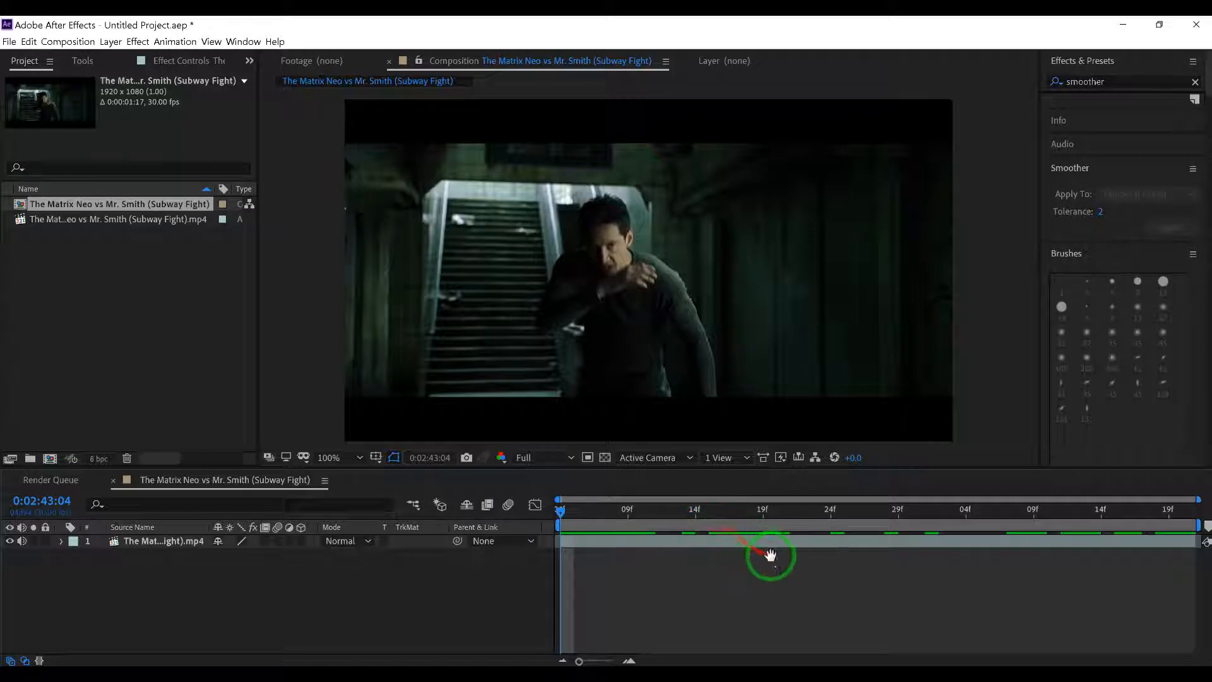
pyautogui.press('space')
pyautogui.press('space')
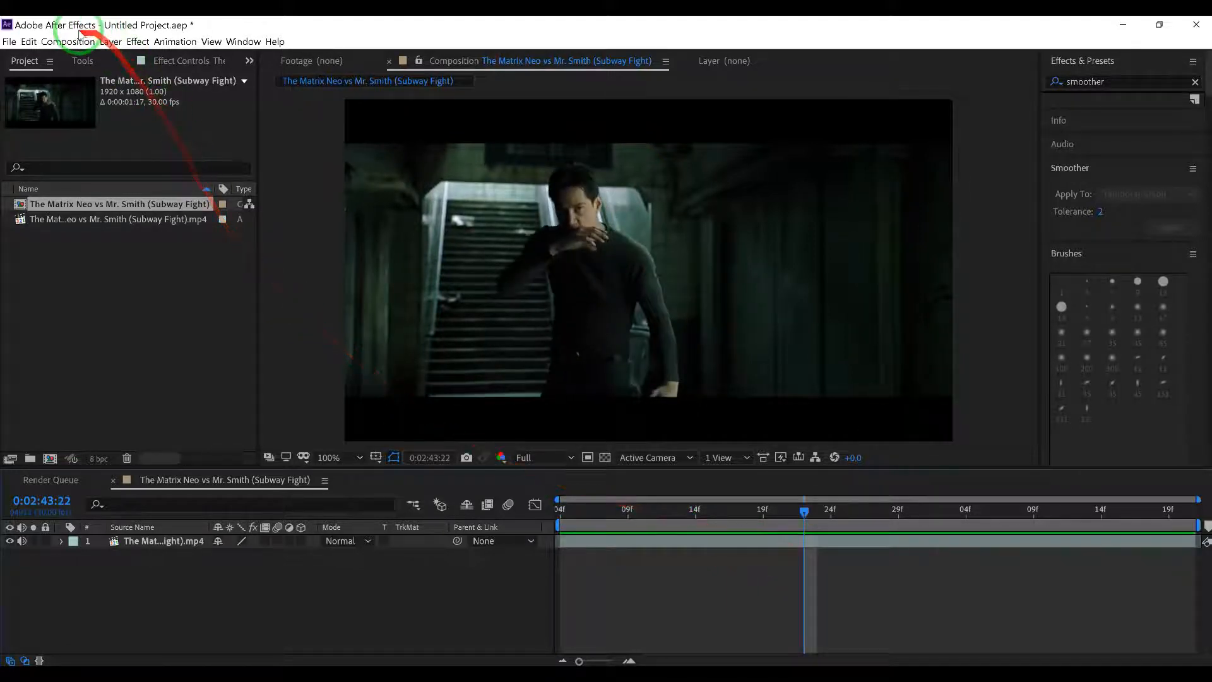
# Step: Mute the audio of the Matrix video layer
pyautogui.click(29, 42)
pyautogui.click(98, 609)
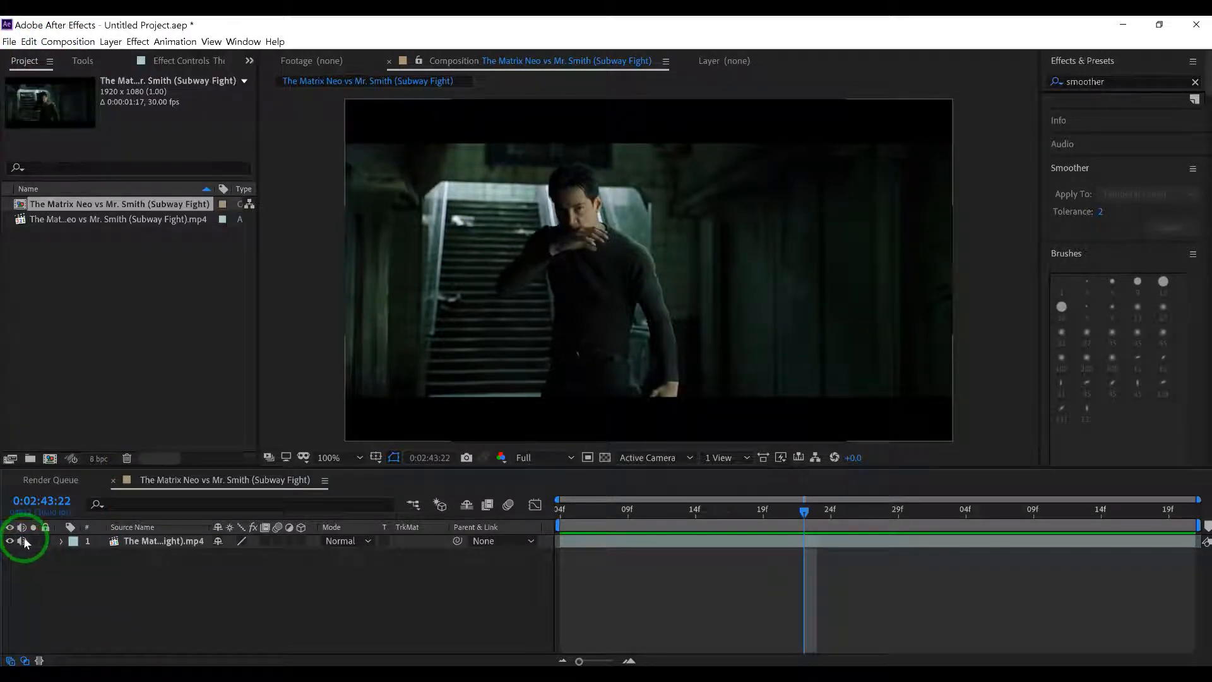
pyautogui.click(23, 541)
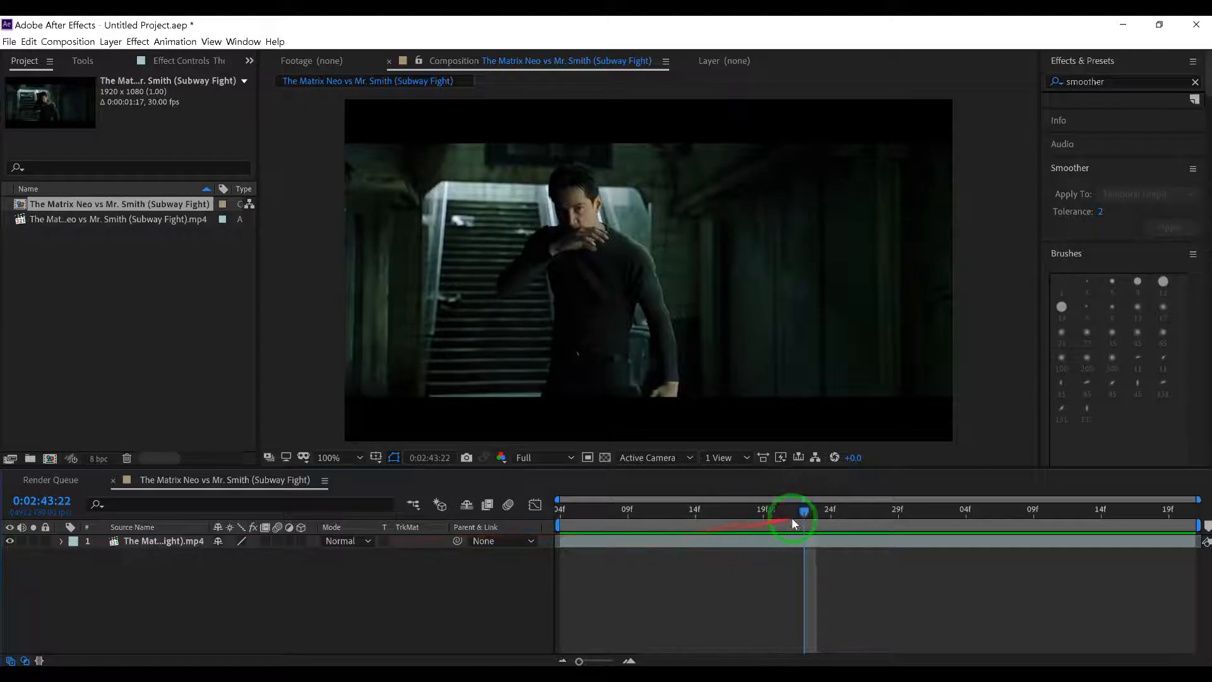
# Step: Play and scrub through the trimmed shot to examine the man's movement, returning to its first frame at 0:02:43:04
pyautogui.moveTo(809, 510); pyautogui.dragTo(461, 506)
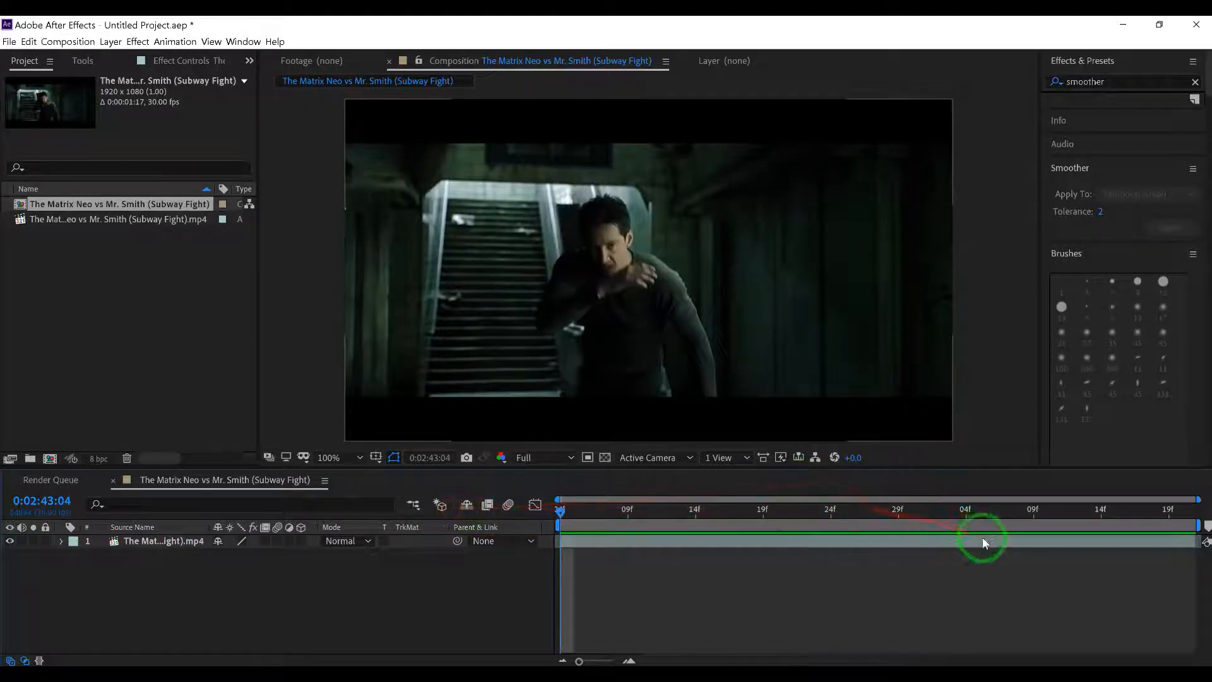
pyautogui.click(916, 510)
pyautogui.moveTo(913, 510); pyautogui.dragTo(519, 524)
pyautogui.press('space')
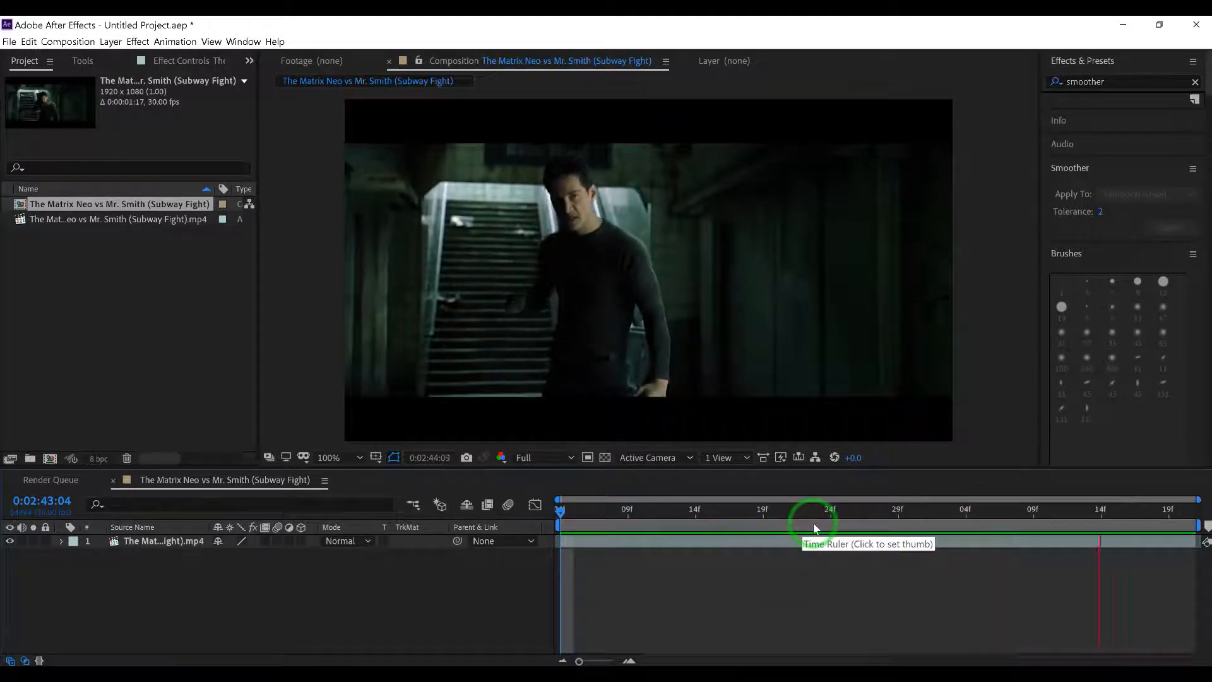
pyautogui.moveTo(795, 512); pyautogui.dragTo(925, 494)
pyautogui.moveTo(939, 494); pyautogui.dragTo(528, 505)
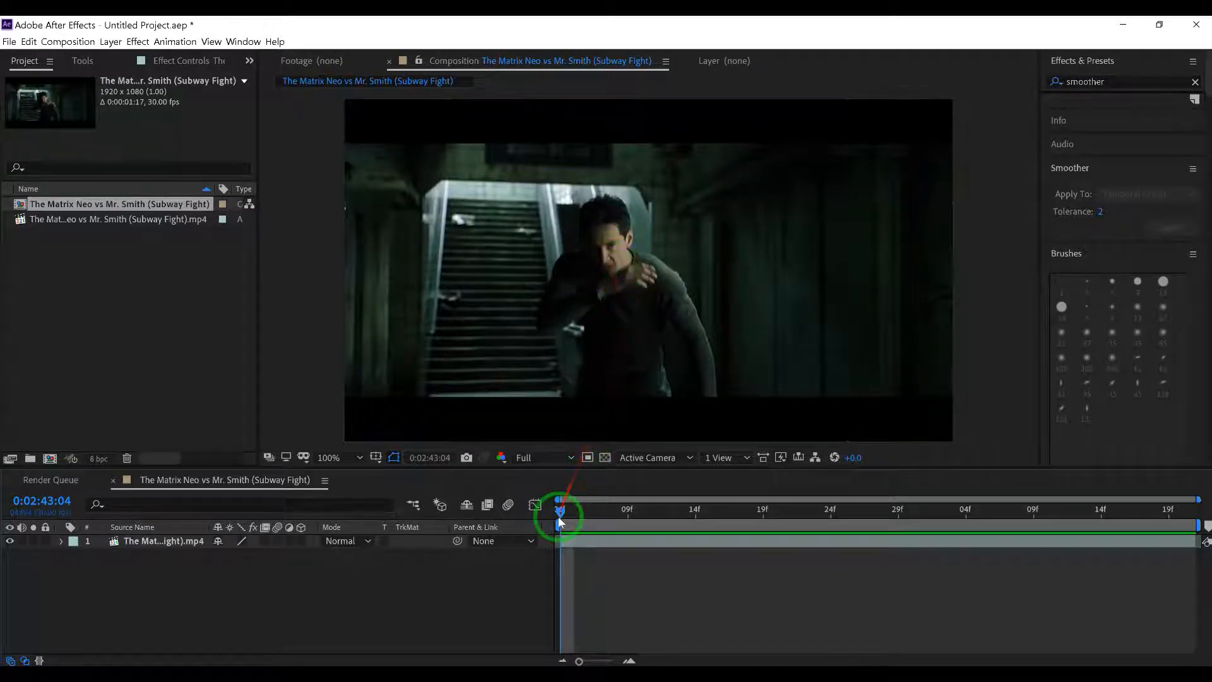
pyautogui.moveTo(559, 514); pyautogui.dragTo(926, 503)
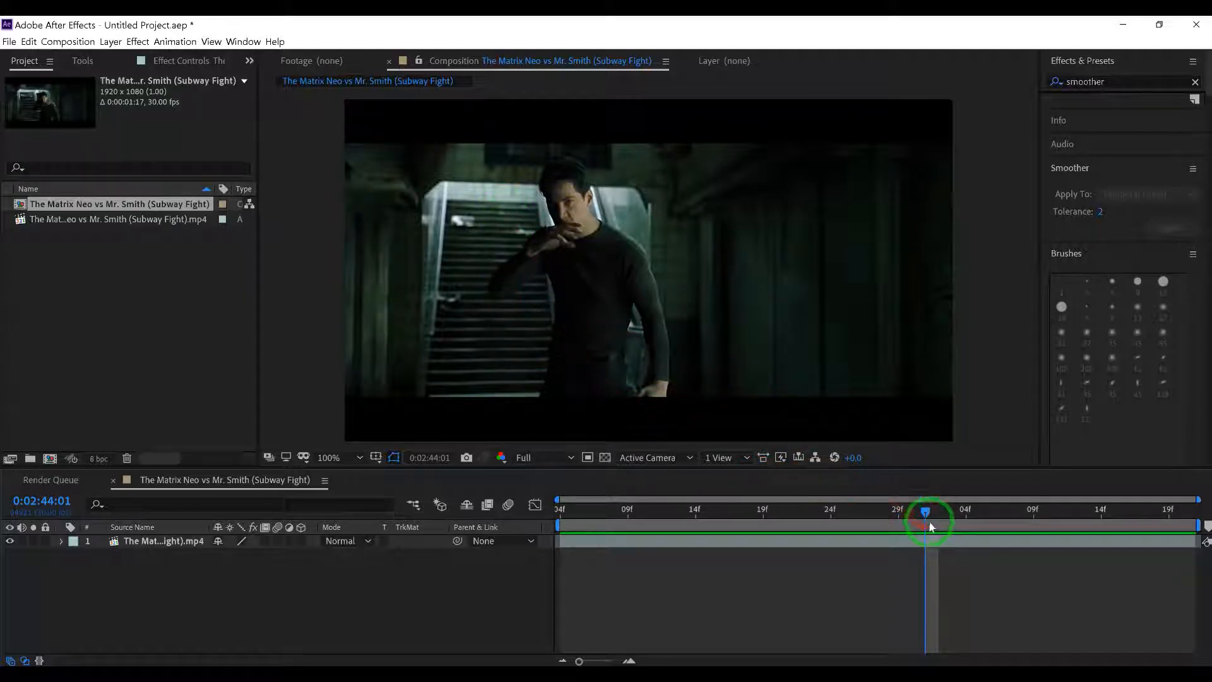
pyautogui.moveTo(928, 510); pyautogui.dragTo(575, 510)
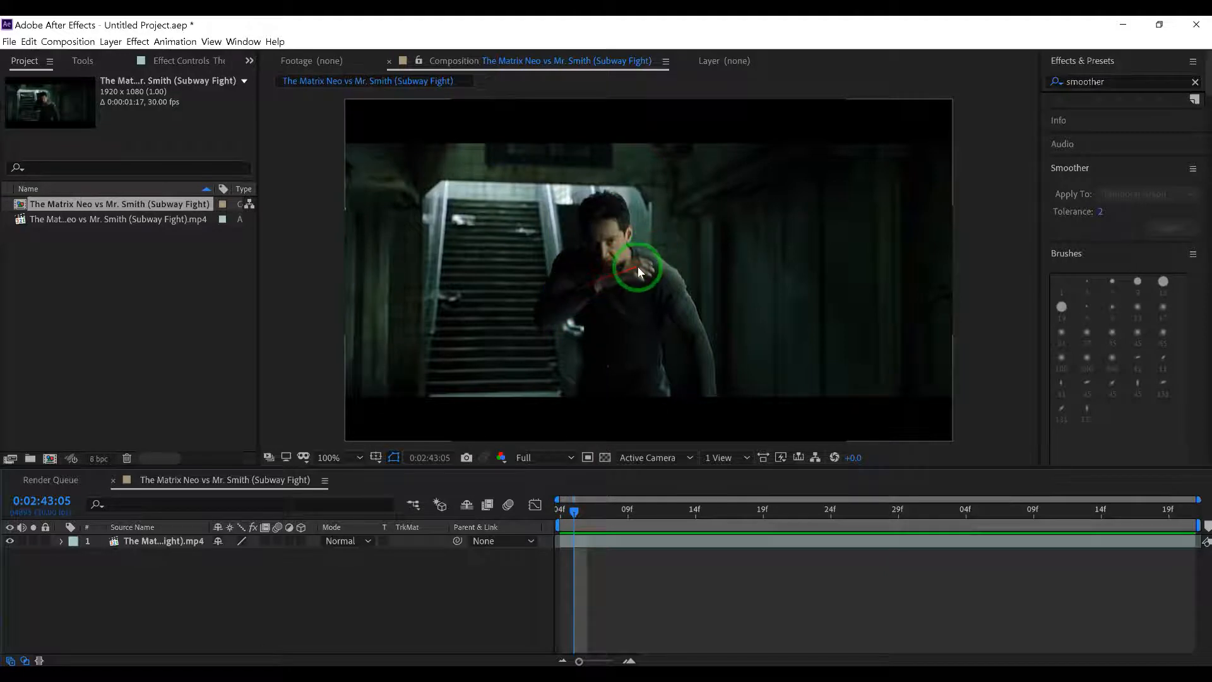
pyautogui.moveTo(575, 509); pyautogui.dragTo(502, 535)
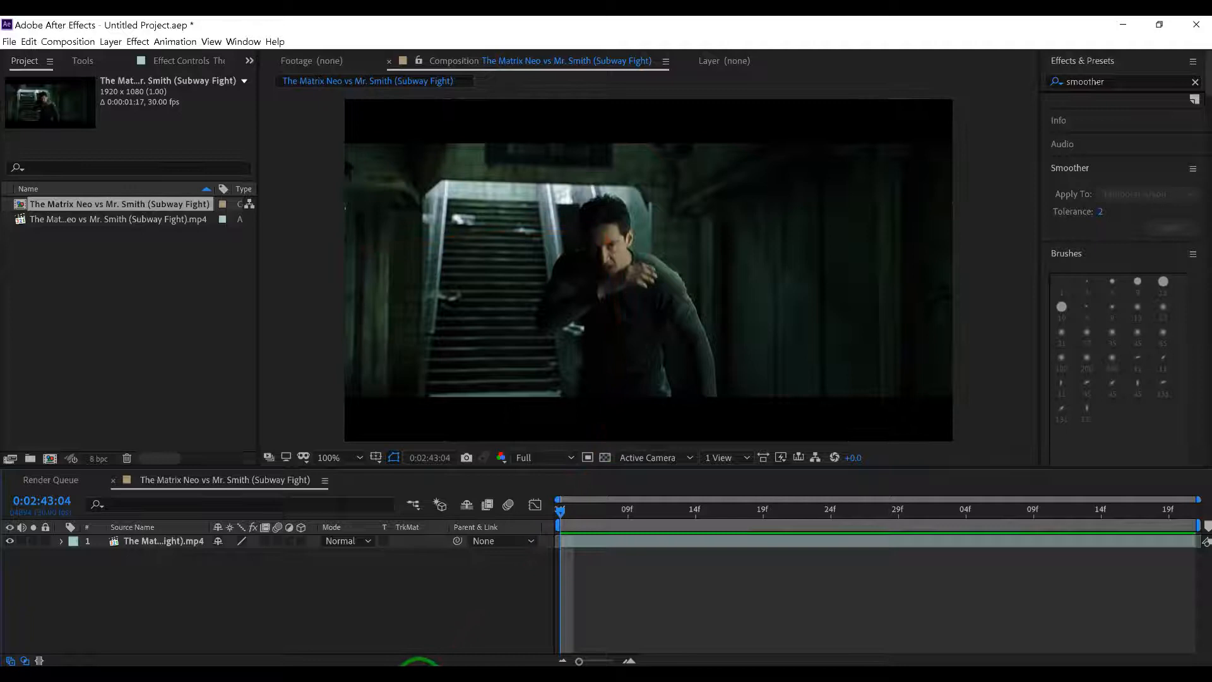
# Step: Switch to Photoshop and expand the crop of cor for matrix tut.psd to reveal the full movie frame
pyautogui.moveTo(419, 664)
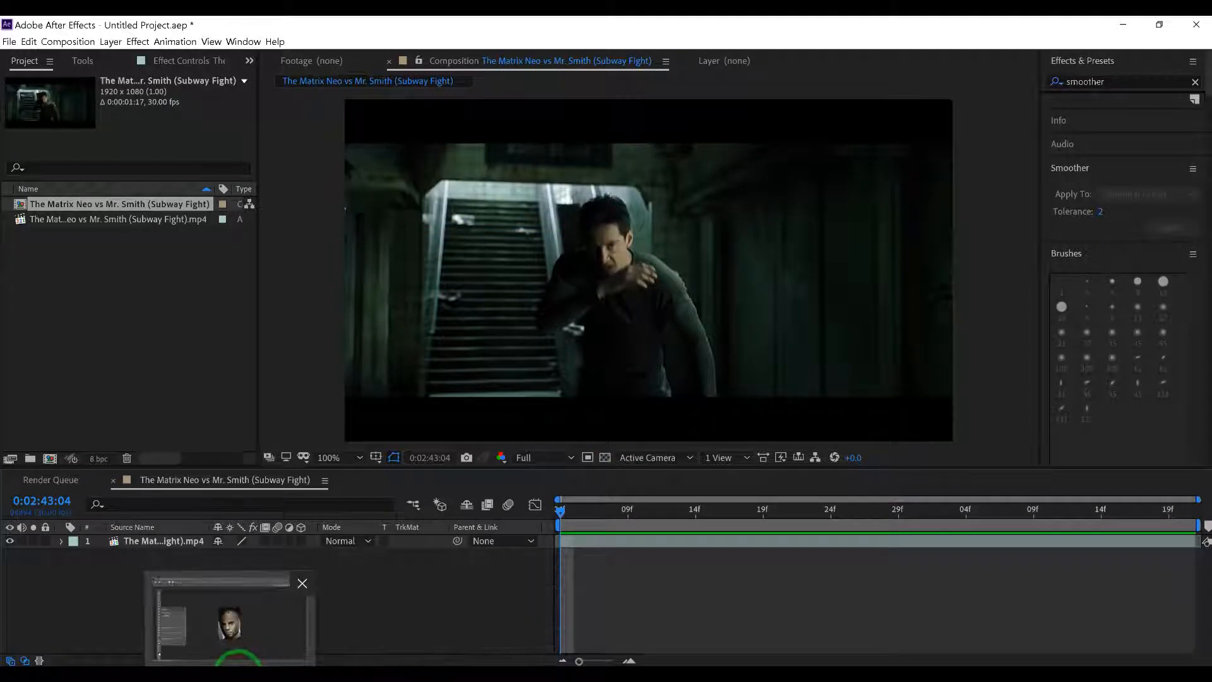
pyautogui.click(233, 669)
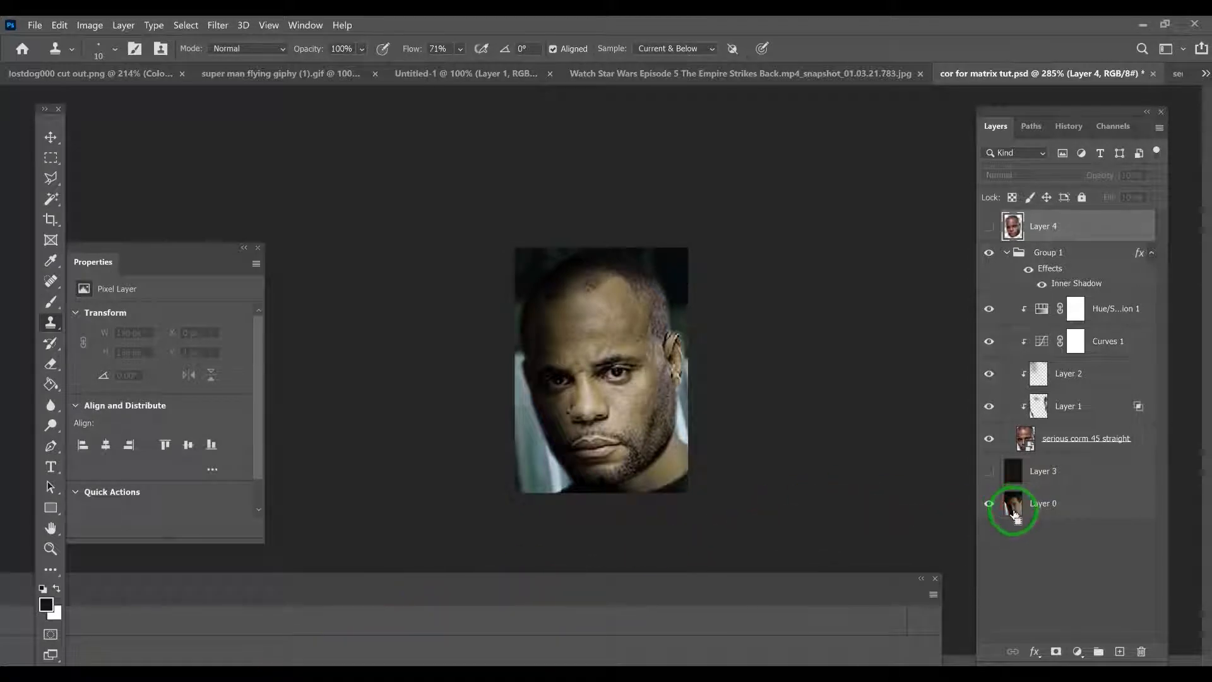
pyautogui.scroll(-5, 717, 305)
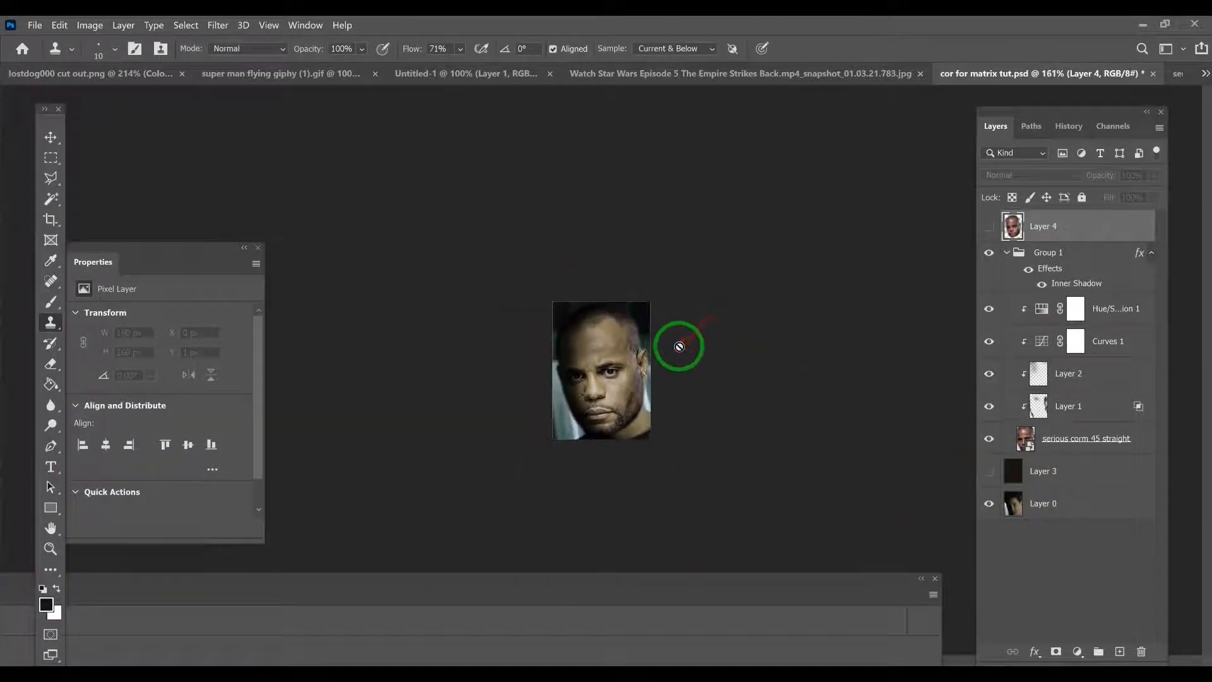
pyautogui.scroll(-4, 697, 374)
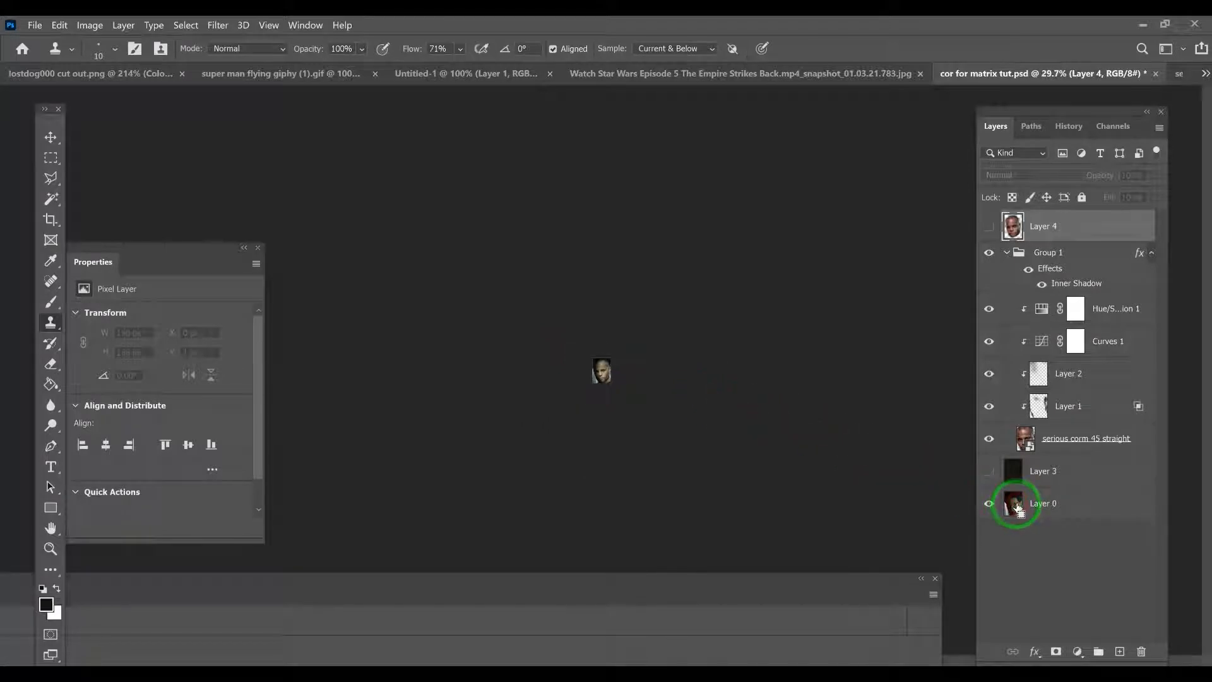
pyautogui.click(50, 136)
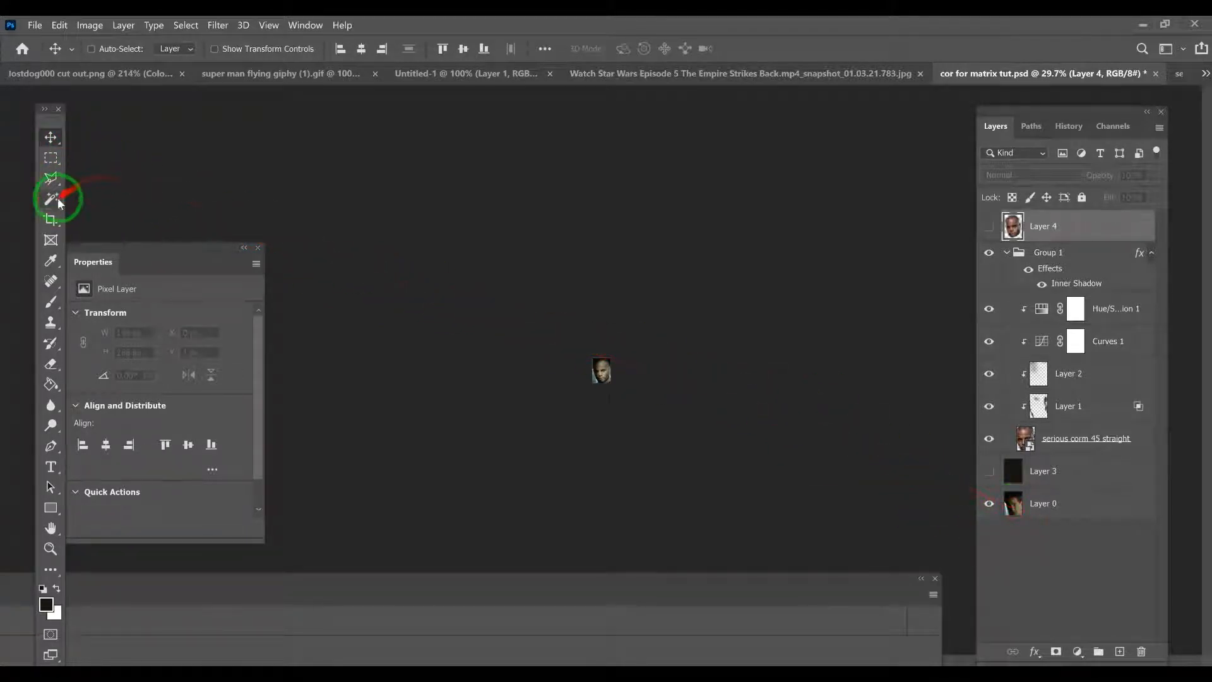
pyautogui.click(51, 219)
pyautogui.click(654, 430)
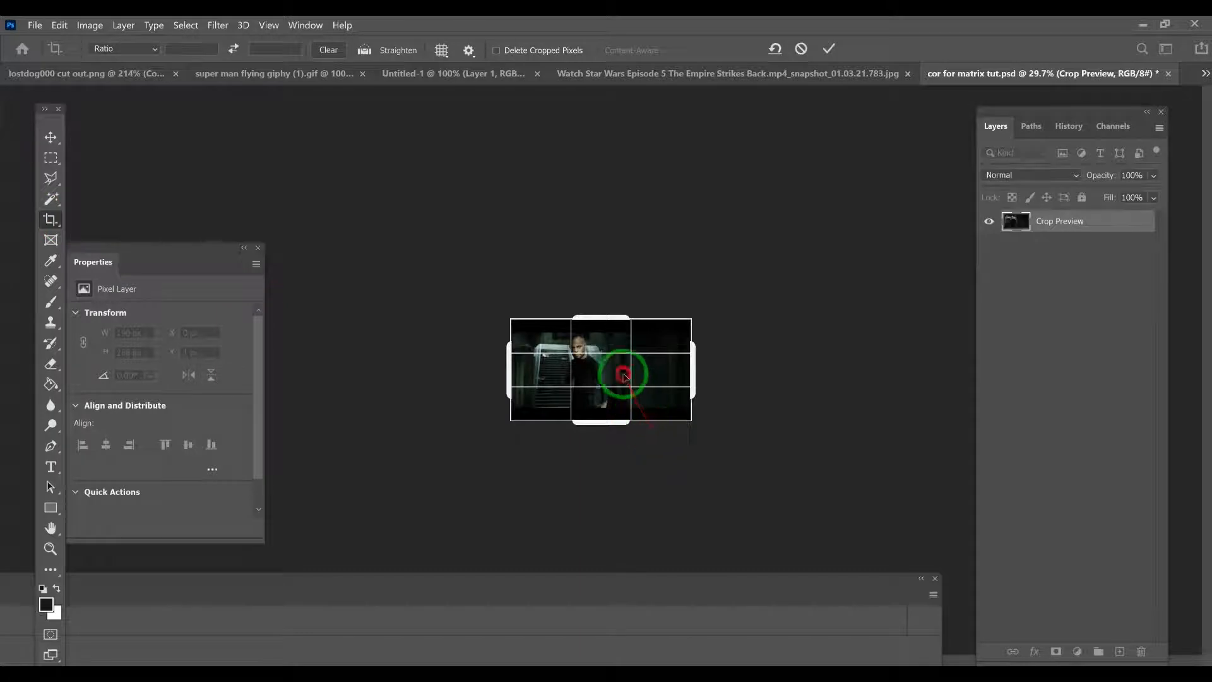
pyautogui.press('Return')
pyautogui.scroll(10, 593, 366)
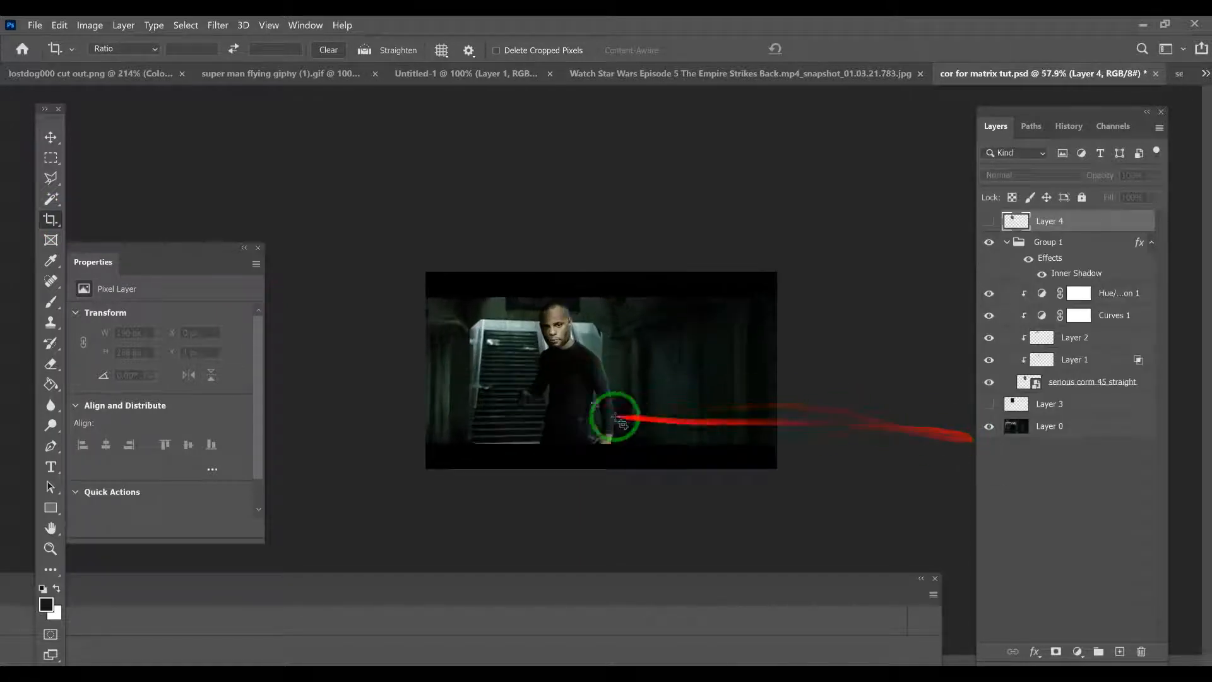
# Step: Hide Hue/Saturation 1, Curves 1, Layer 2, Layer 1 and the serious corm 45 straight layer, leaving the original frame in Layer 0
pyautogui.moveTo(990, 292); pyautogui.dragTo(992, 357)
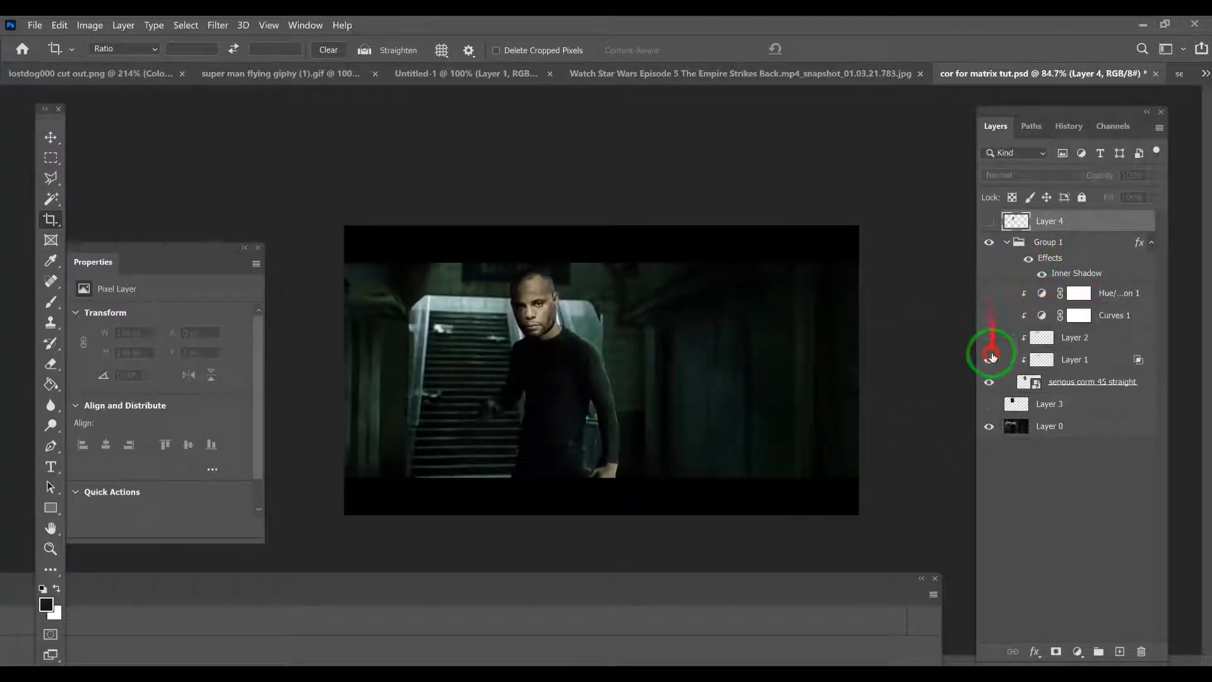
pyautogui.scroll(2, 587, 347)
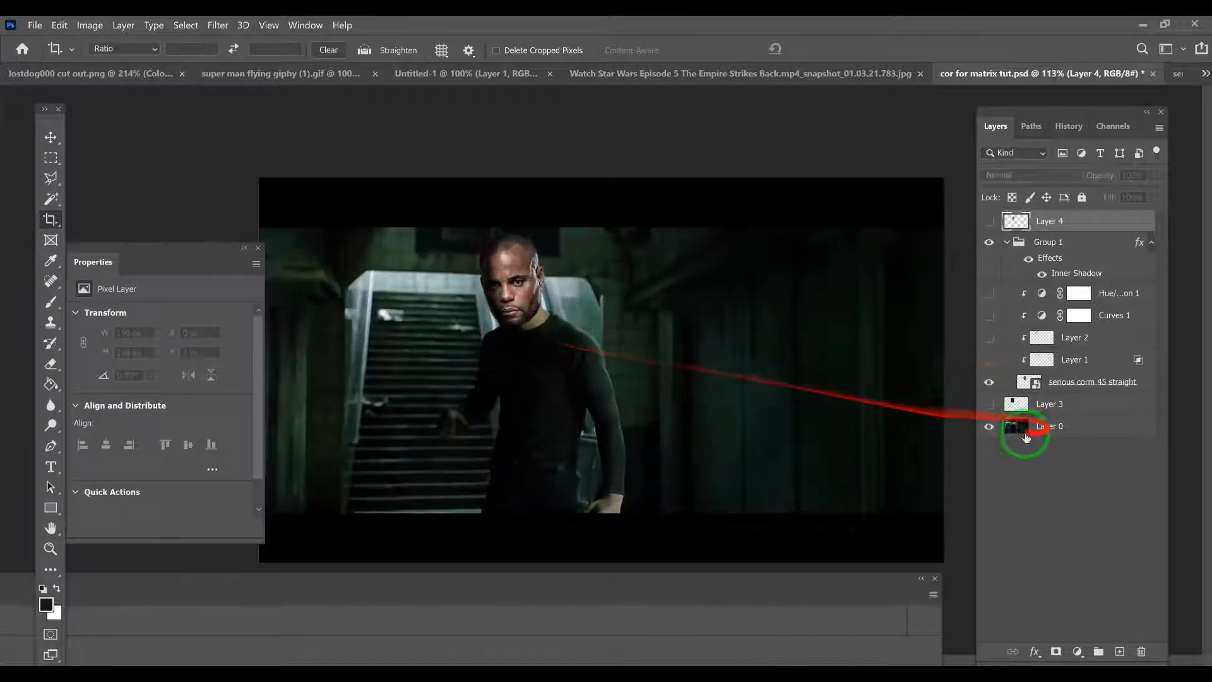
pyautogui.click(990, 382)
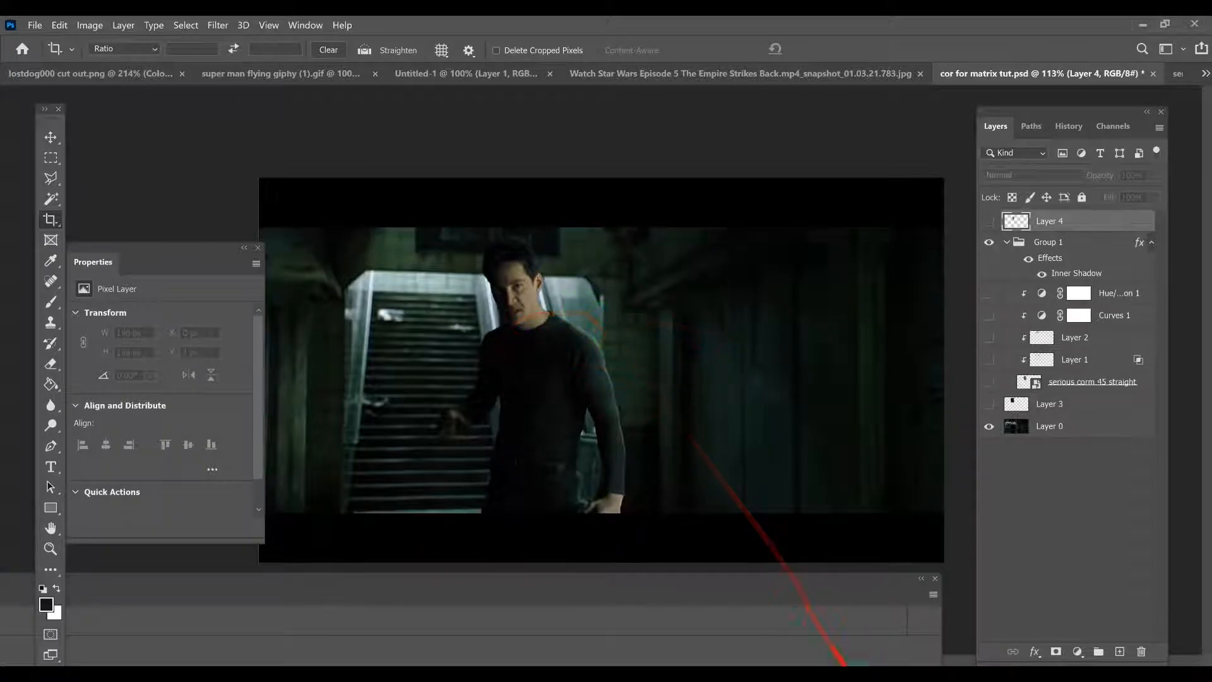
# Step: Switch to the media player, check its command for saving the paused Matrix frame as an image, and return to Photoshop
pyautogui.click(947, 679)
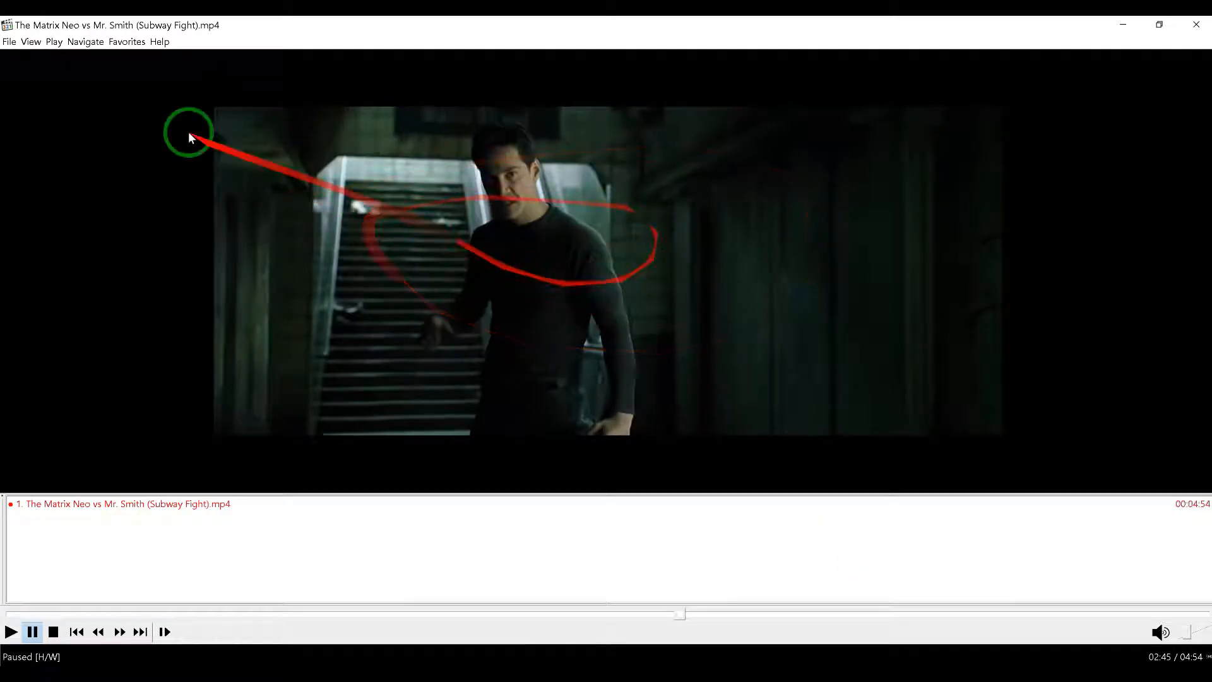
pyautogui.click(10, 42)
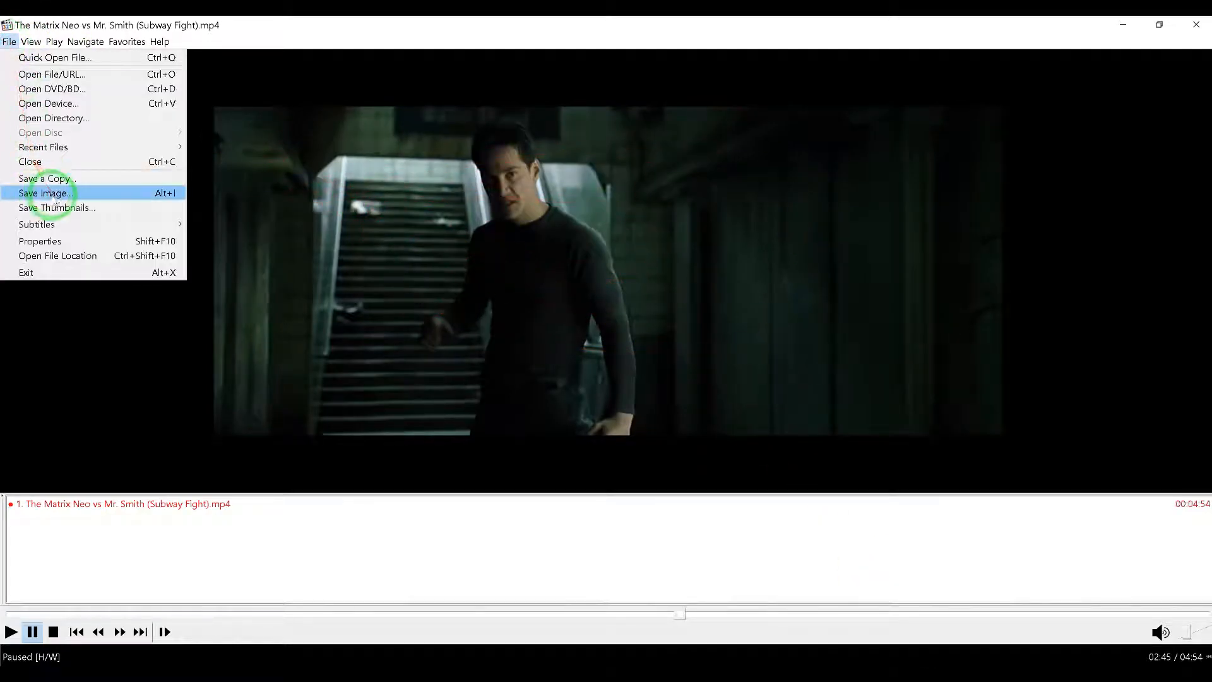
pyautogui.click(171, 668)
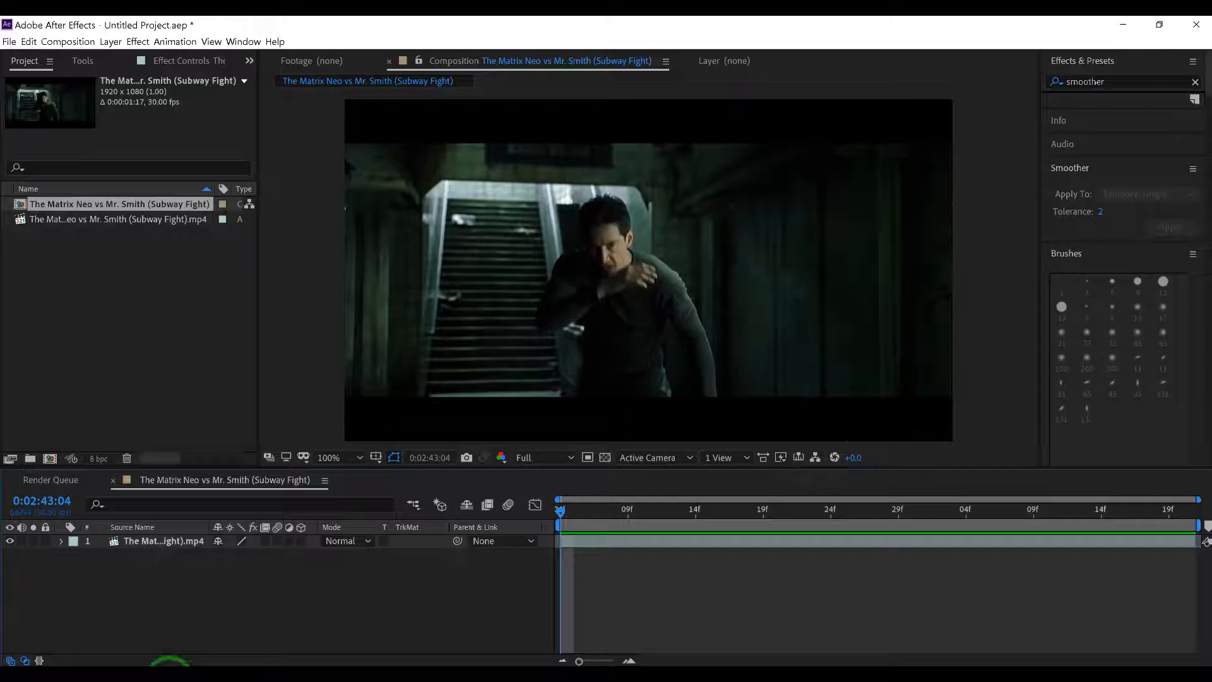
pyautogui.click(239, 668)
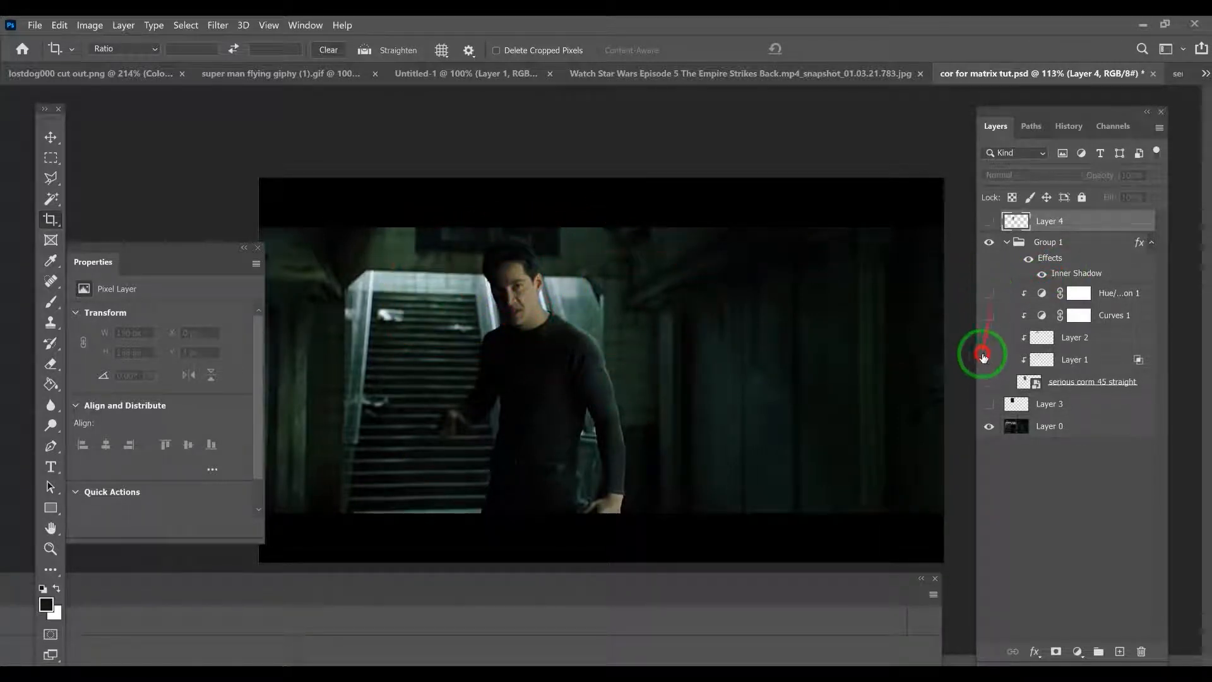
# Step: Show the serious corm 45 straight layer again so the replacement face covers the man's original face
pyautogui.click(982, 380)
pyautogui.moveTo(991, 309); pyautogui.dragTo(989, 360)
pyautogui.moveTo(993, 294); pyautogui.dragTo(993, 349)
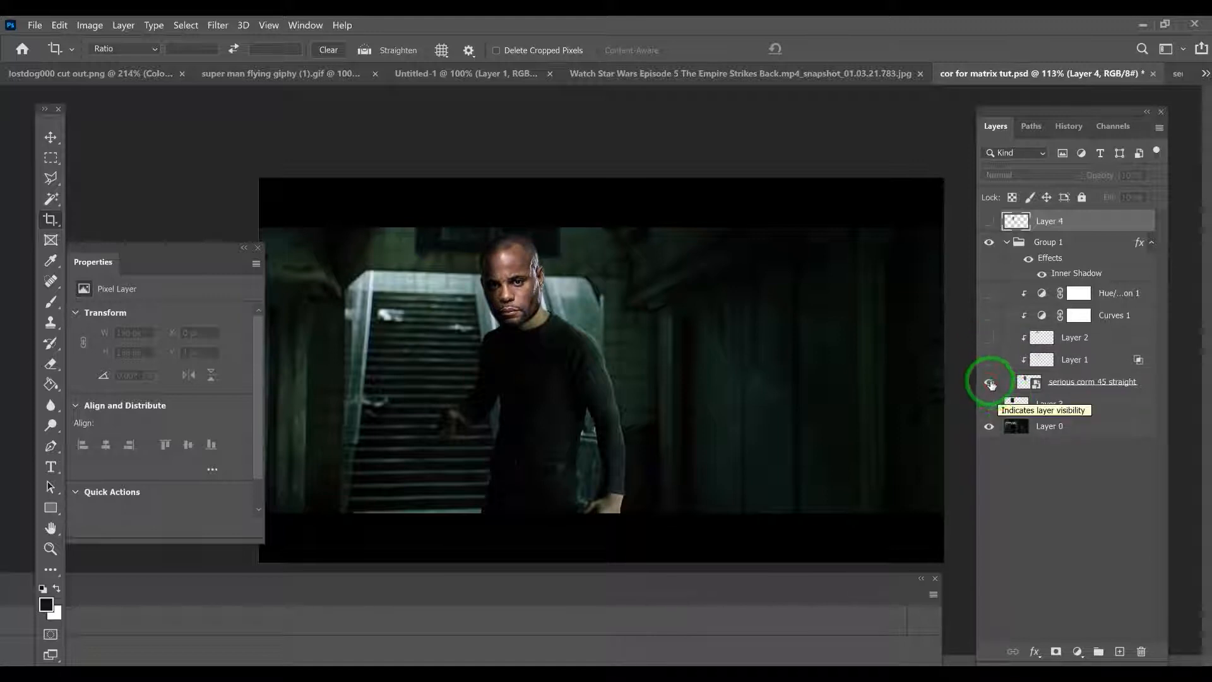
pyautogui.click(990, 383)
pyautogui.click(990, 384)
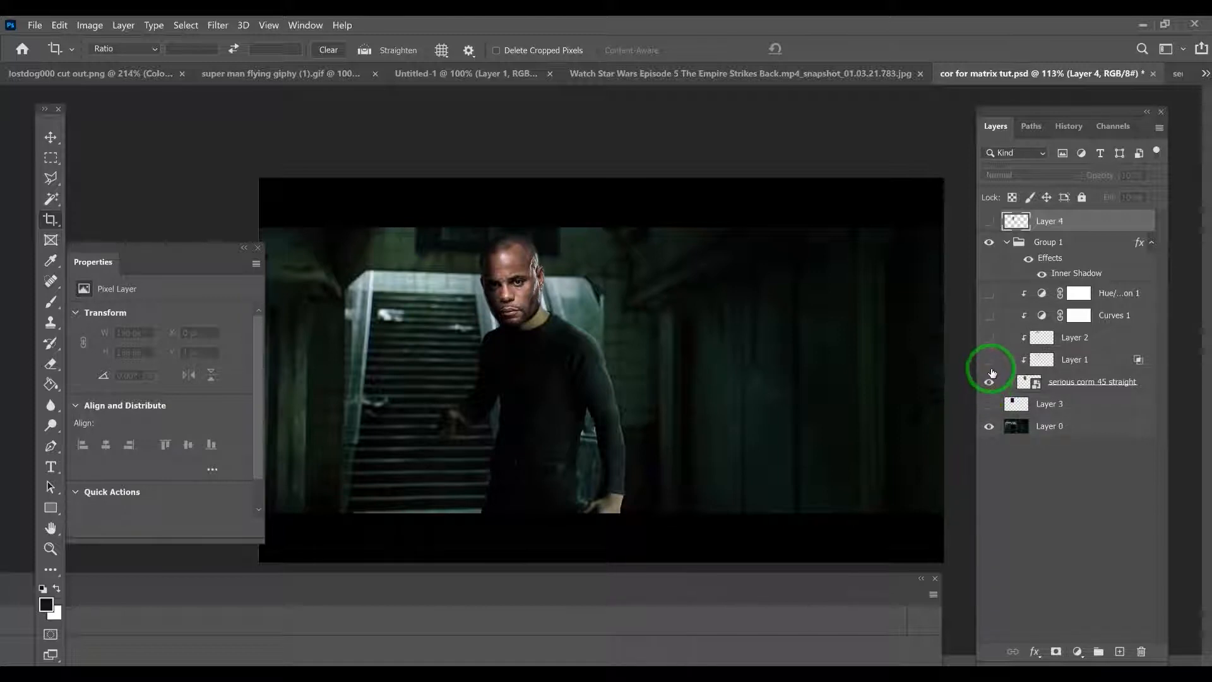
# Step: Select Layer 1 and toggle its visibility to examine its effect on the replacement face, leaving it hidden
pyautogui.click(50, 137)
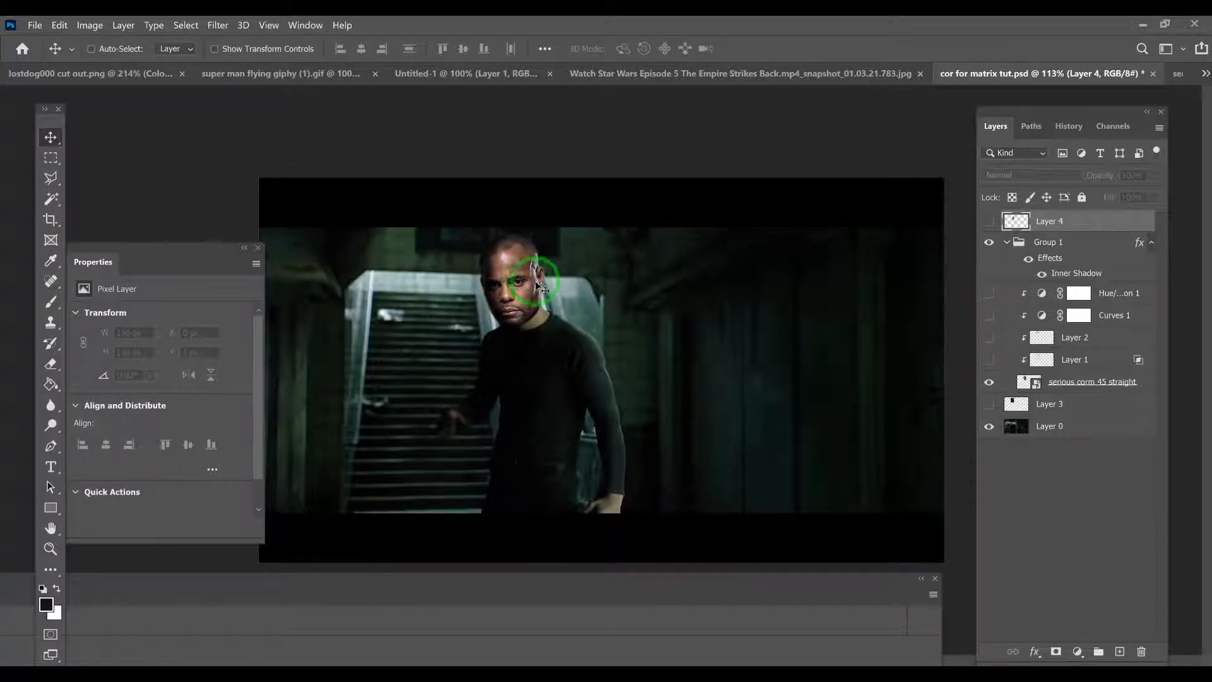
pyautogui.scroll(1, 497, 294)
pyautogui.click(482, 320)
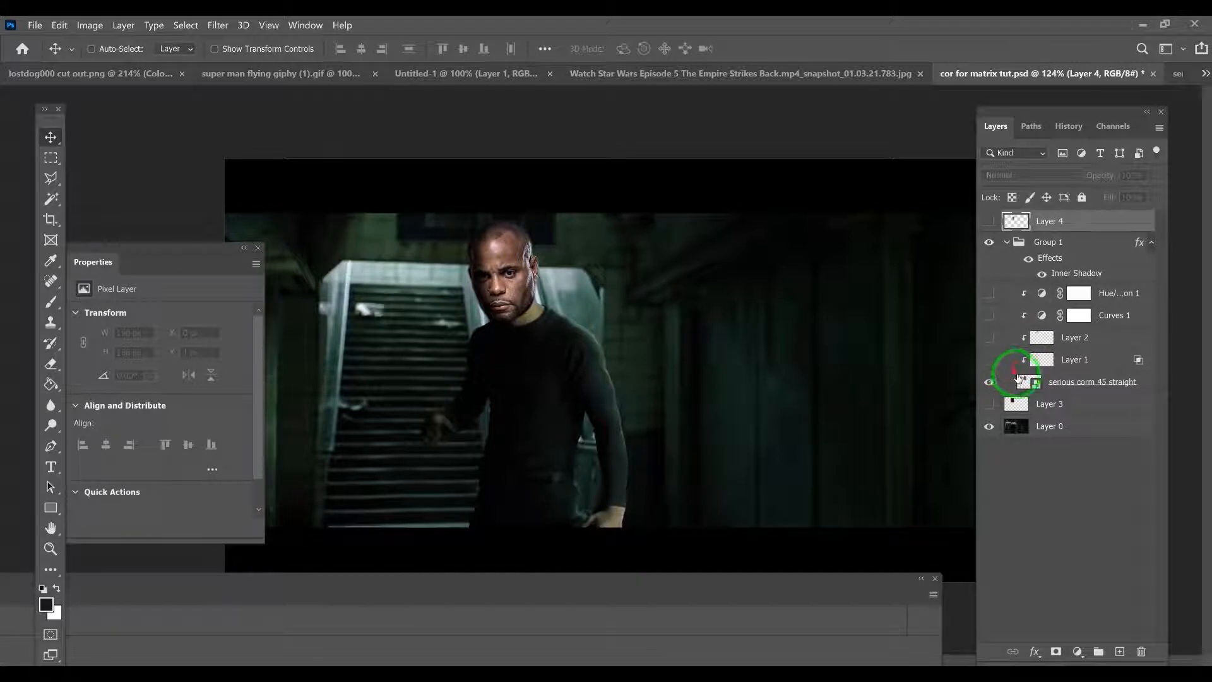
pyautogui.click(1074, 361)
pyautogui.click(989, 361)
pyautogui.click(991, 361)
pyautogui.hotkey('ctrl', '+')
pyautogui.click(990, 362)
pyautogui.click(990, 361)
pyautogui.click(990, 361)
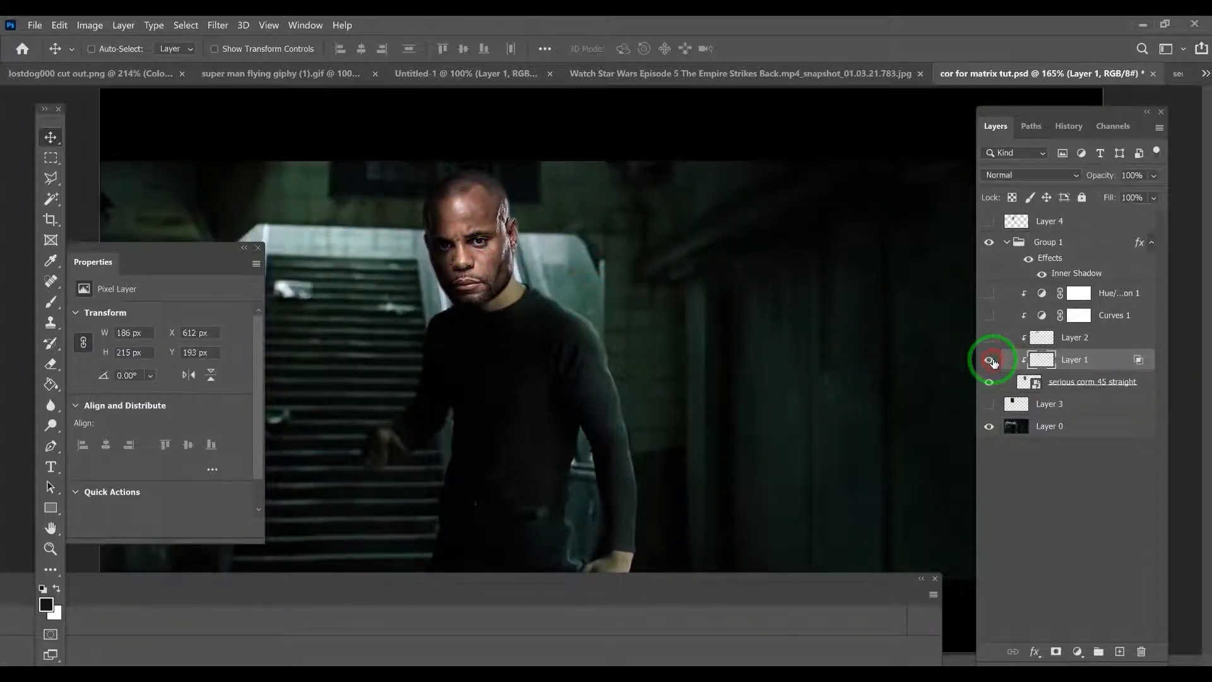
pyautogui.click(993, 363)
pyautogui.click(991, 361)
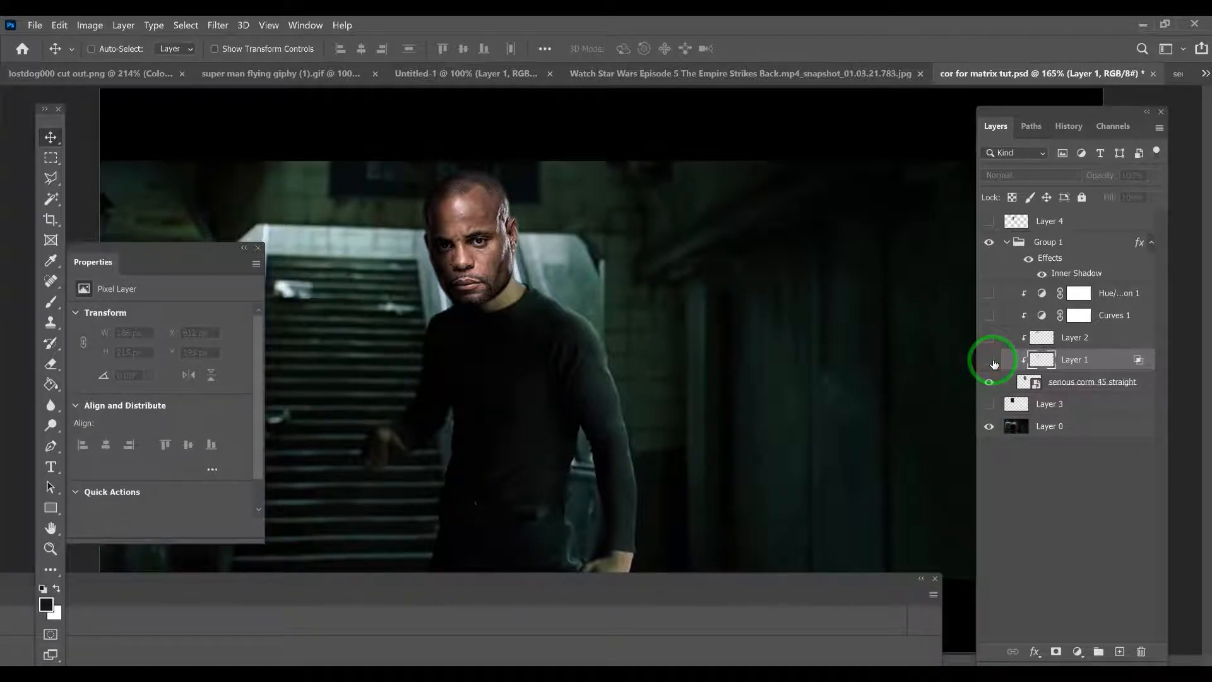
# Step: Show Layer 1 and Layer 2 over the face, comparing it without and with Group 1's Inner Shadow effect
pyautogui.click(1042, 276)
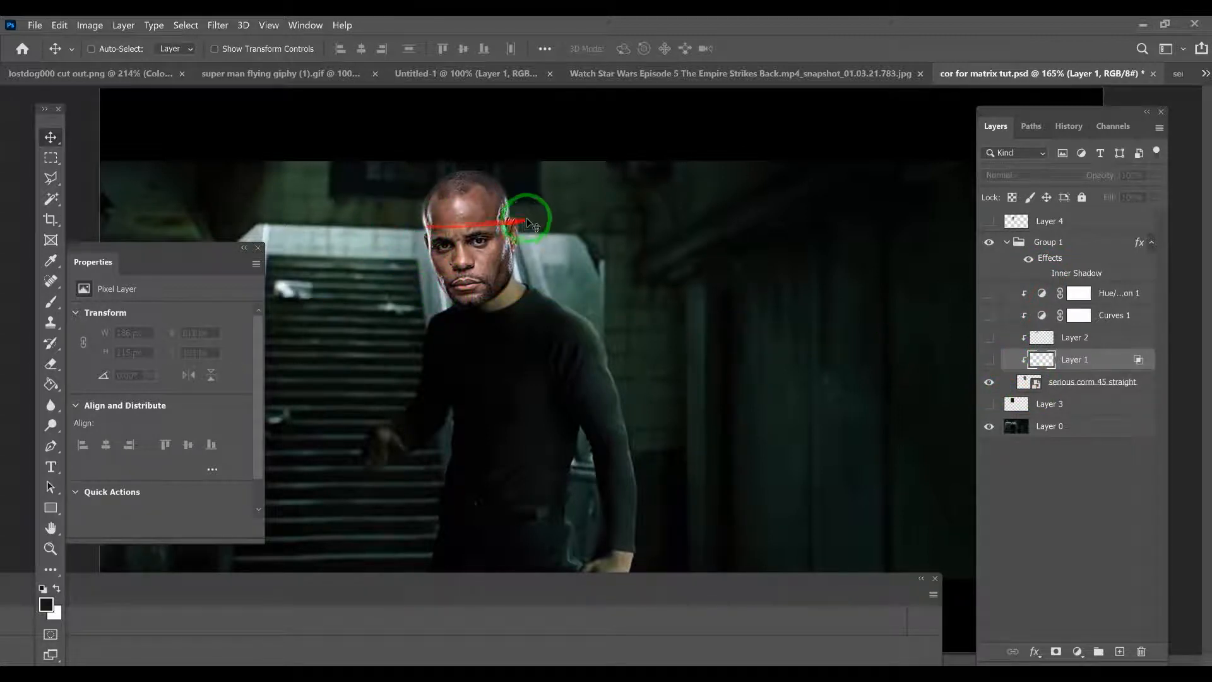
pyautogui.click(989, 360)
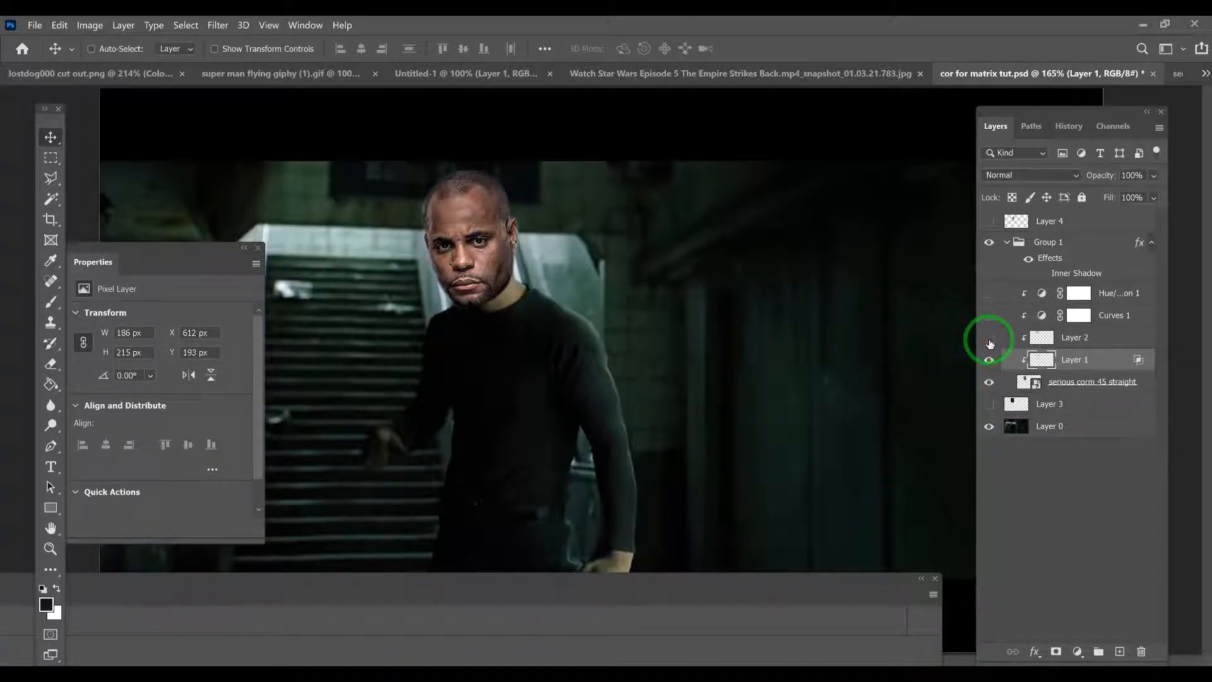
pyautogui.click(989, 343)
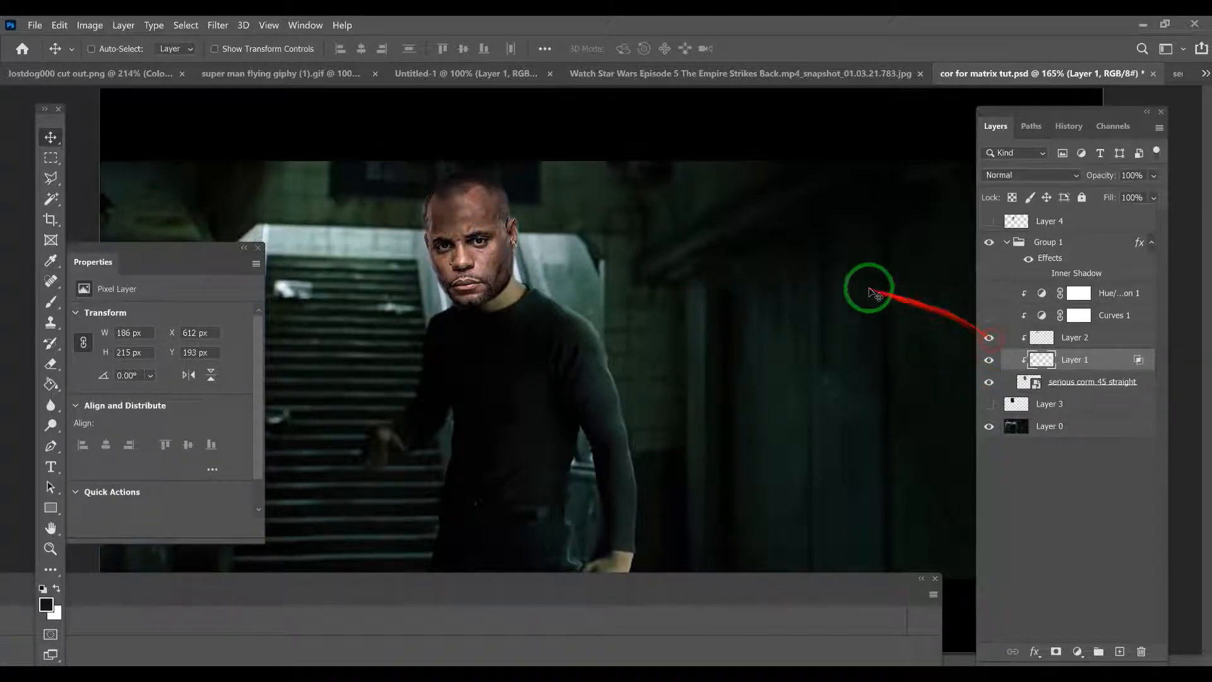
pyautogui.click(1040, 344)
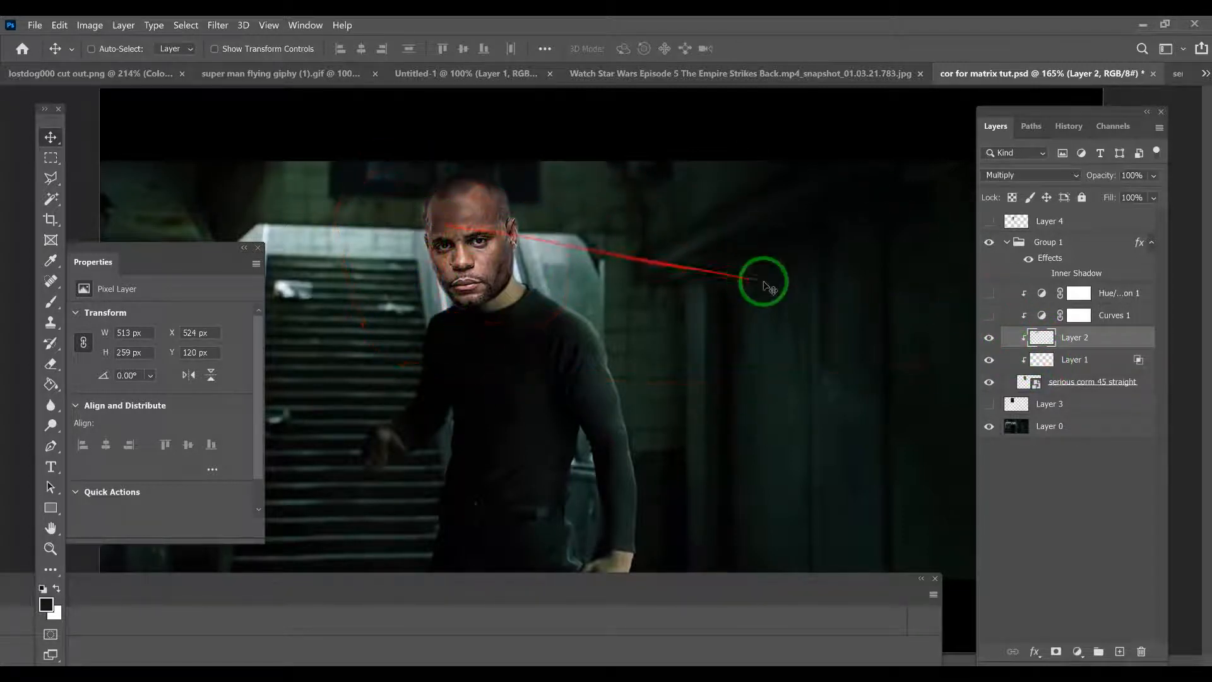
pyautogui.click(1044, 274)
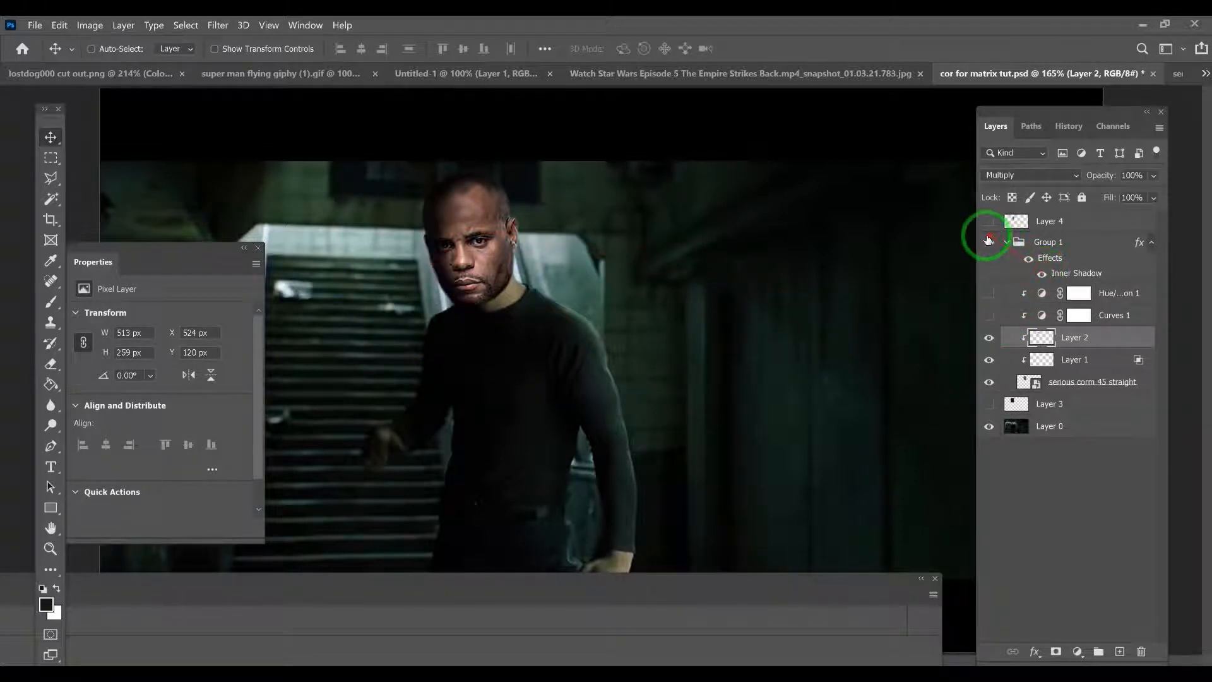
# Step: Hide and restore Group 1 to compare the replacement face with the lighting on the original one
pyautogui.click(989, 243)
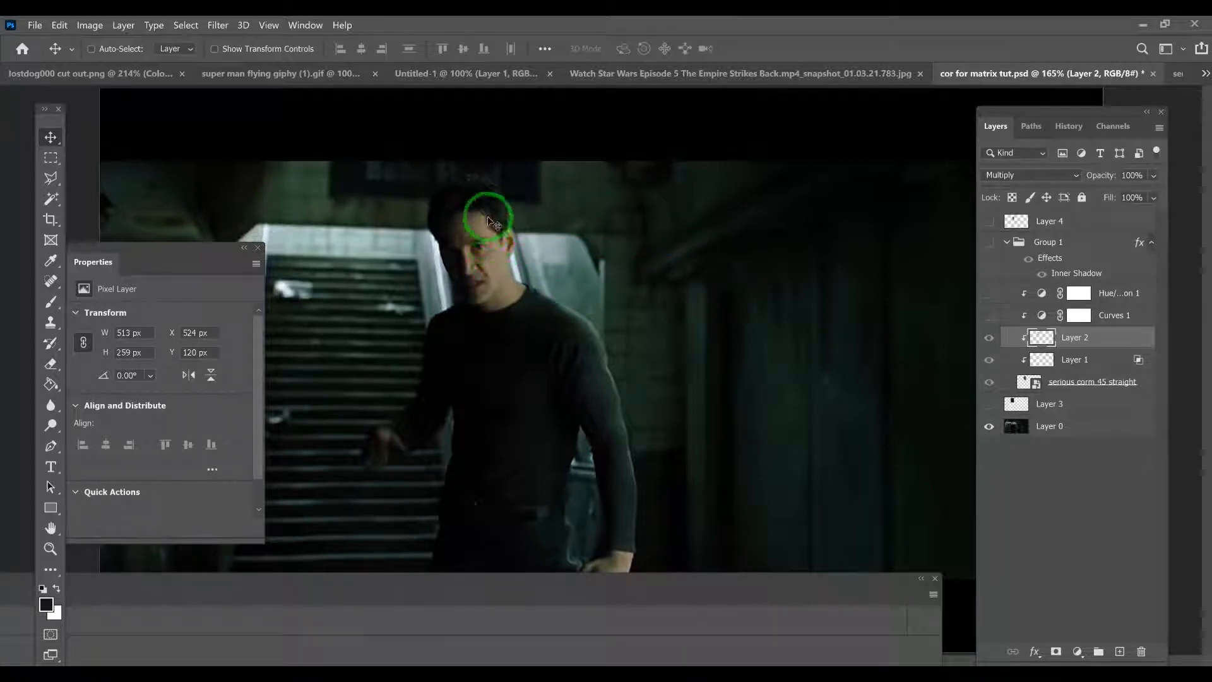
pyautogui.moveTo(993, 317); pyautogui.dragTo(997, 255)
pyautogui.click(990, 245)
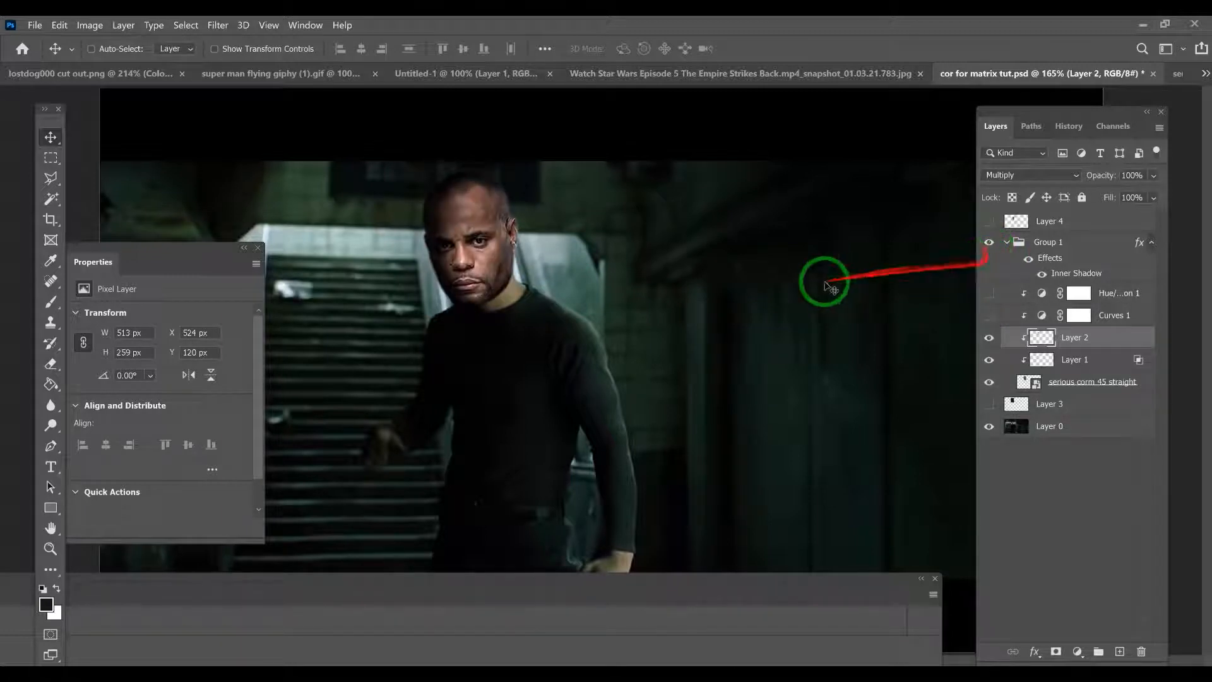
# Step: Show the Curves 1 and Hue/Saturation 1 adjustments so the replacement face matches the movie frame's colours
pyautogui.click(989, 319)
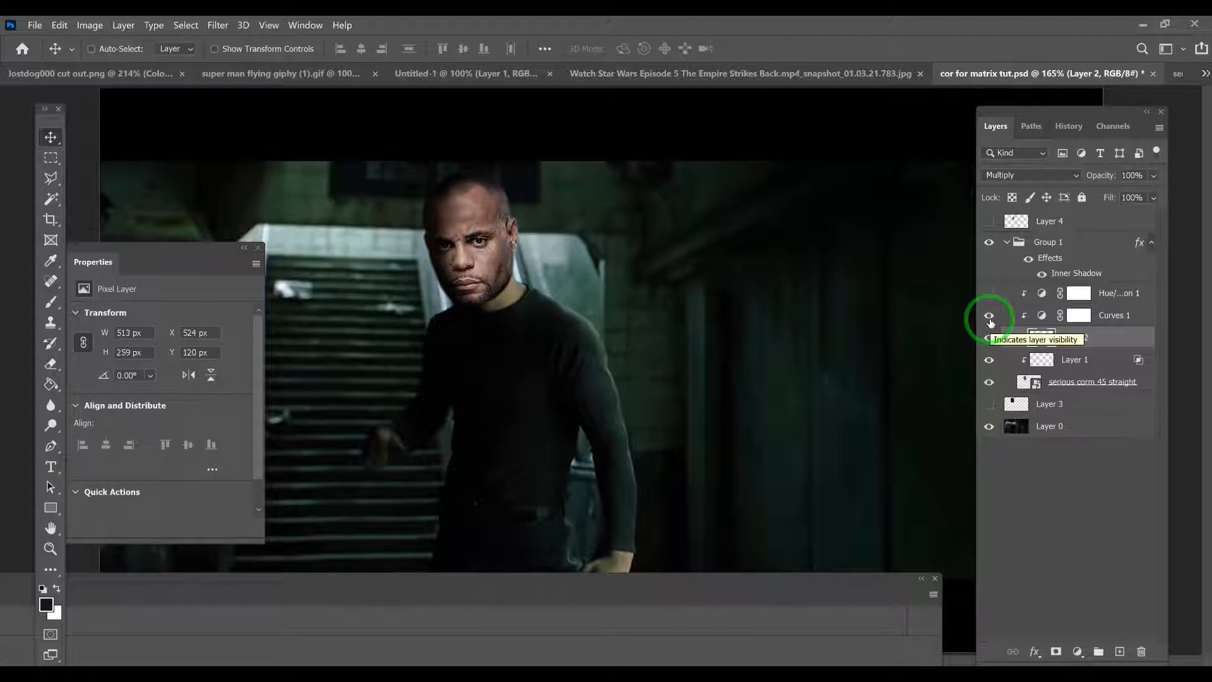
pyautogui.click(990, 317)
pyautogui.click(990, 317)
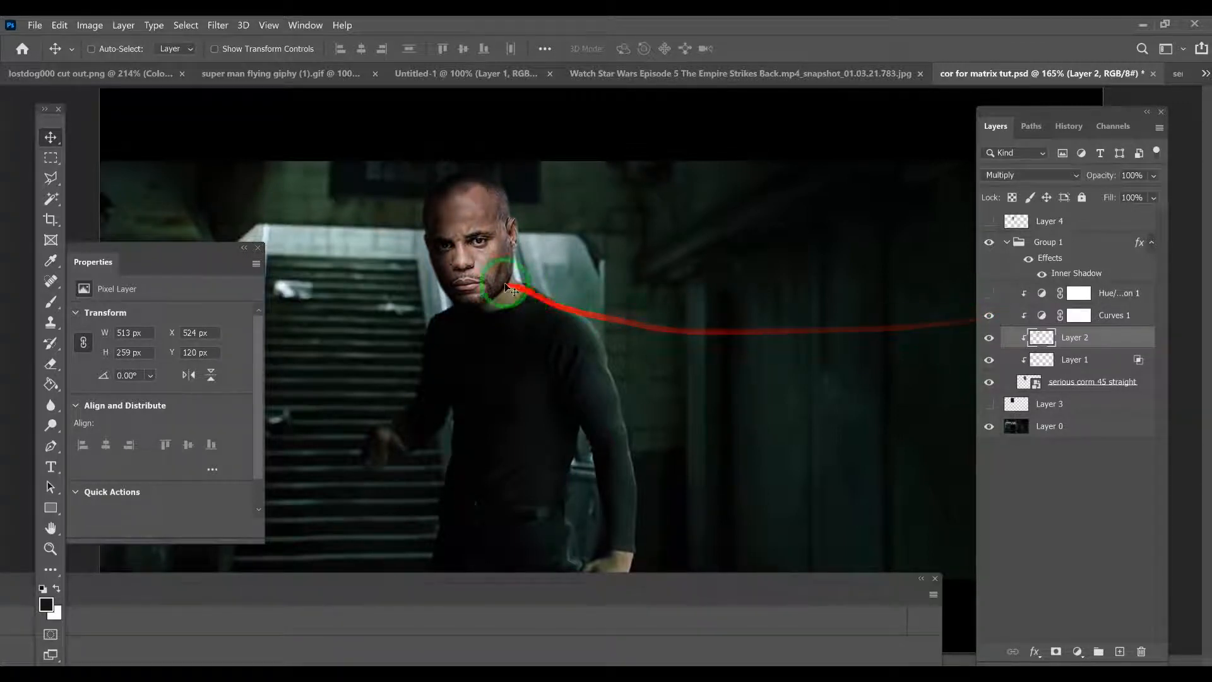
pyautogui.click(990, 293)
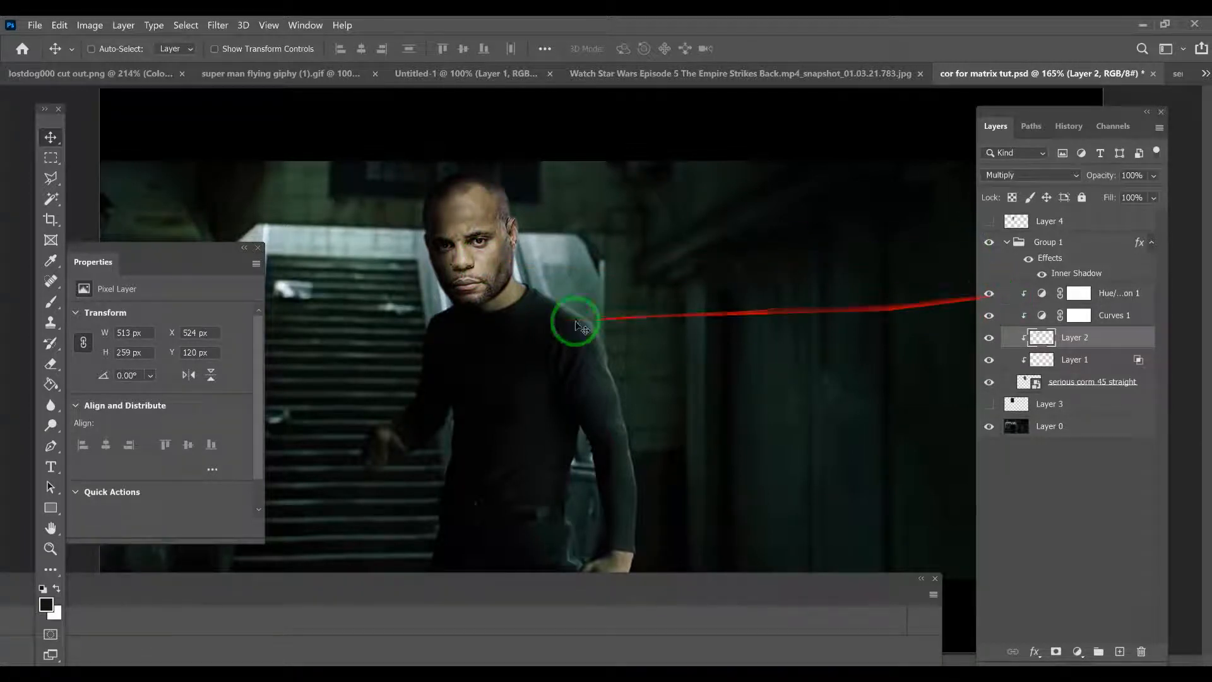
pyautogui.scroll(-3, 572, 297)
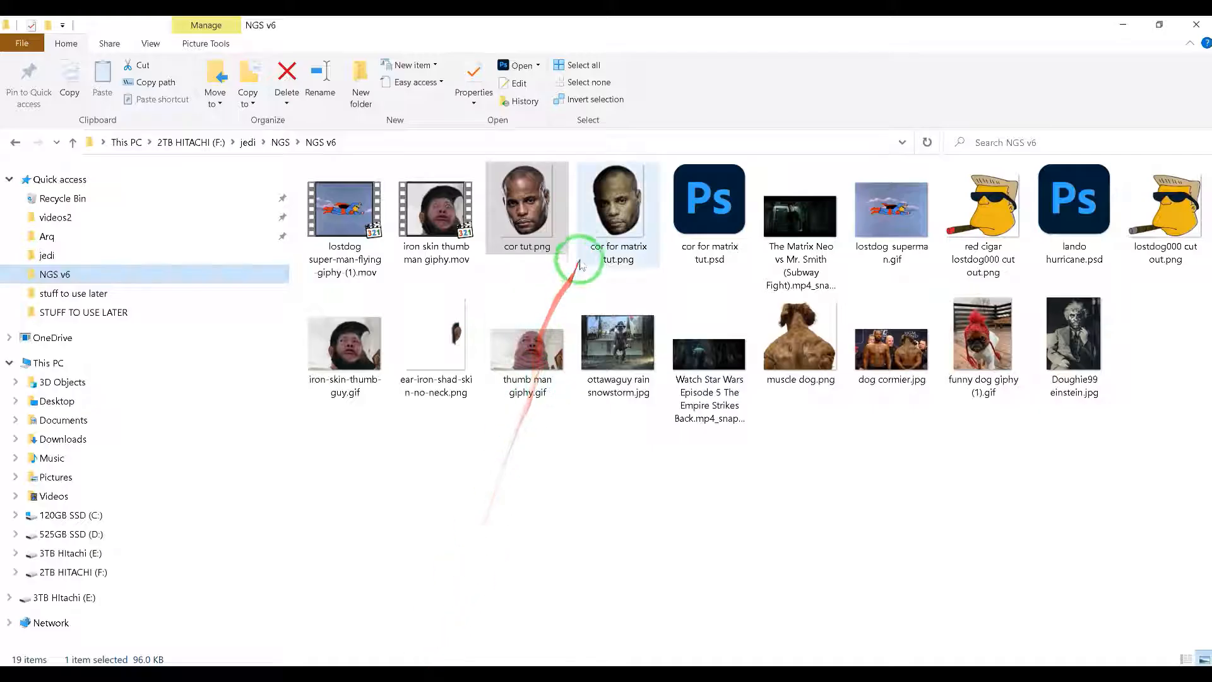
# Step: Import cor for matrix tut.png from the NGS v6 folder into the After Effects project
pyautogui.click(619, 202)
pyautogui.moveTo(626, 195); pyautogui.dragTo(604, 222)
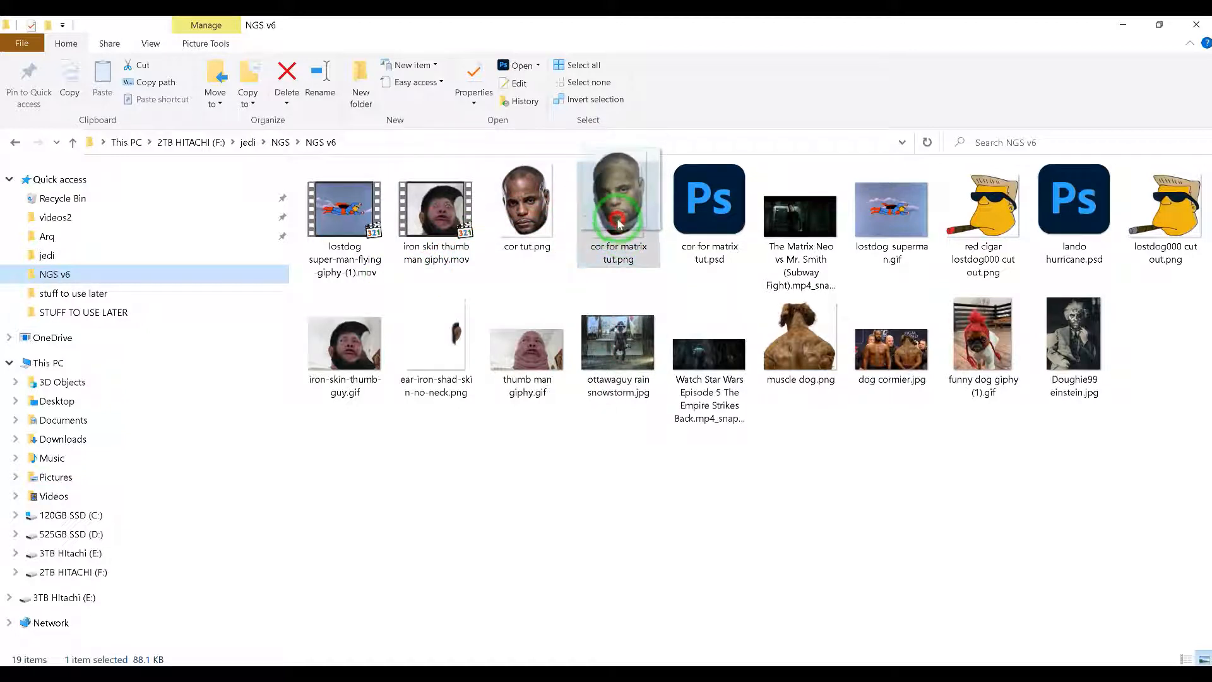
pyautogui.moveTo(621, 209); pyautogui.dragTo(80, 287)
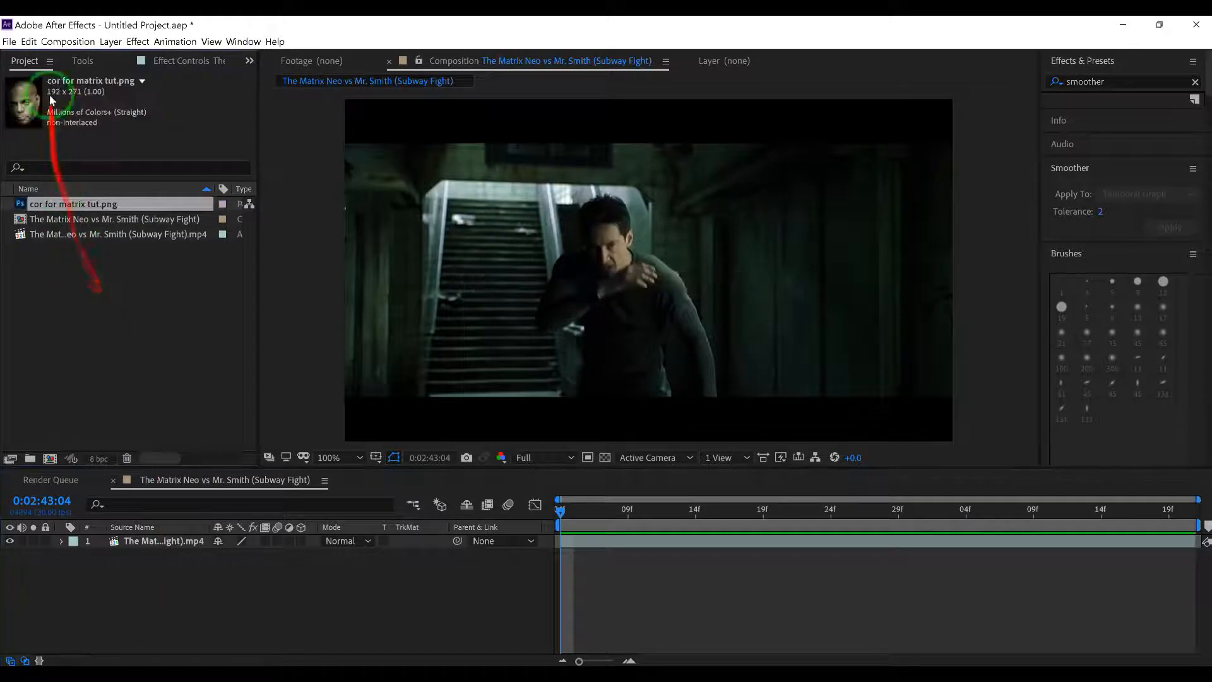
pyautogui.click(9, 39)
pyautogui.moveTo(149, 230)
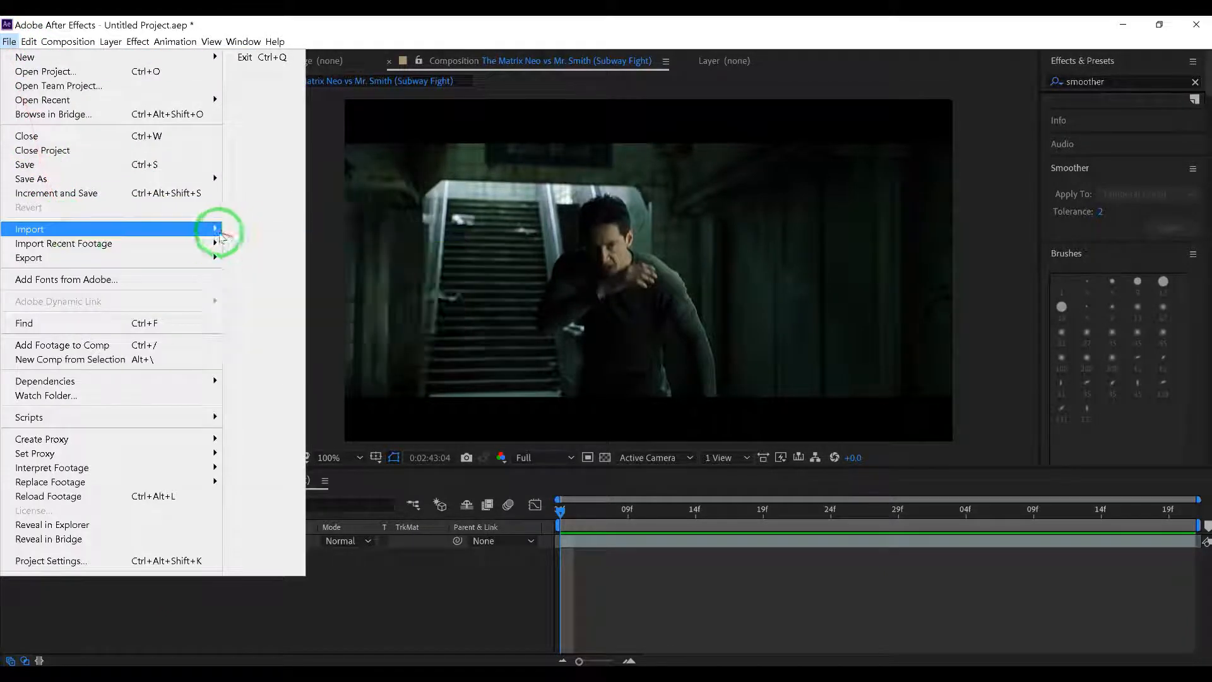
pyautogui.click(434, 33)
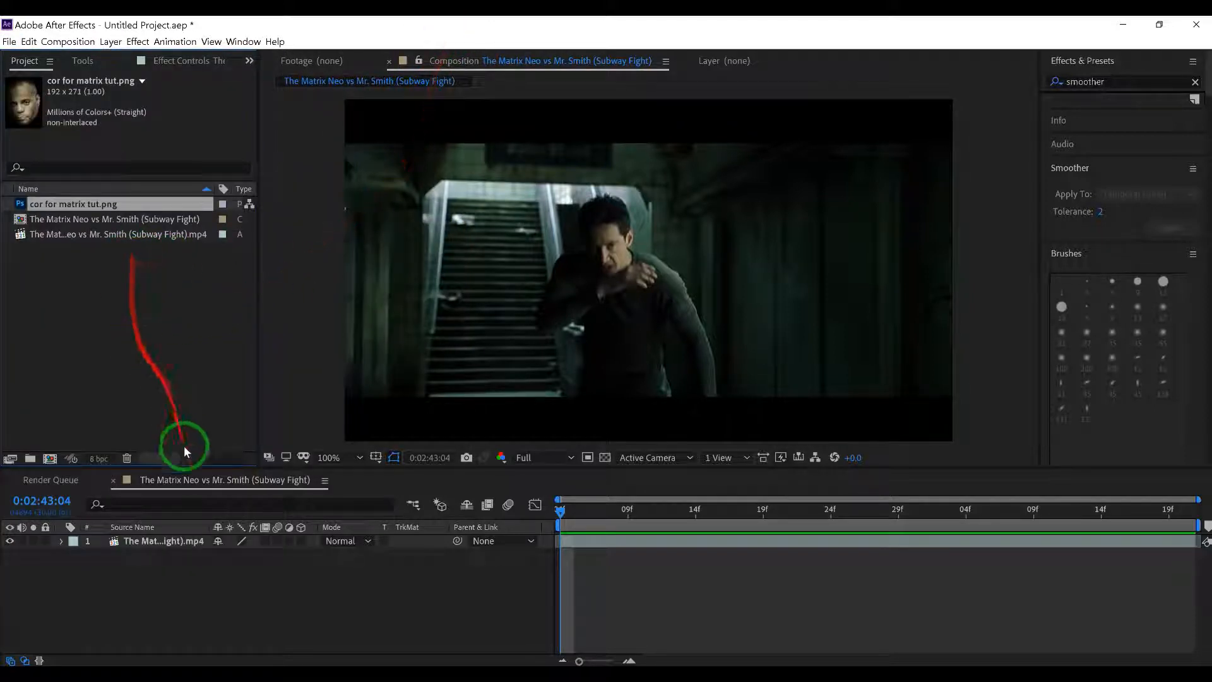
# Step: Add cor for matrix tut.png to the Matrix composition above the video layer and leave the face layer selected
pyautogui.moveTo(115, 205); pyautogui.dragTo(117, 205)
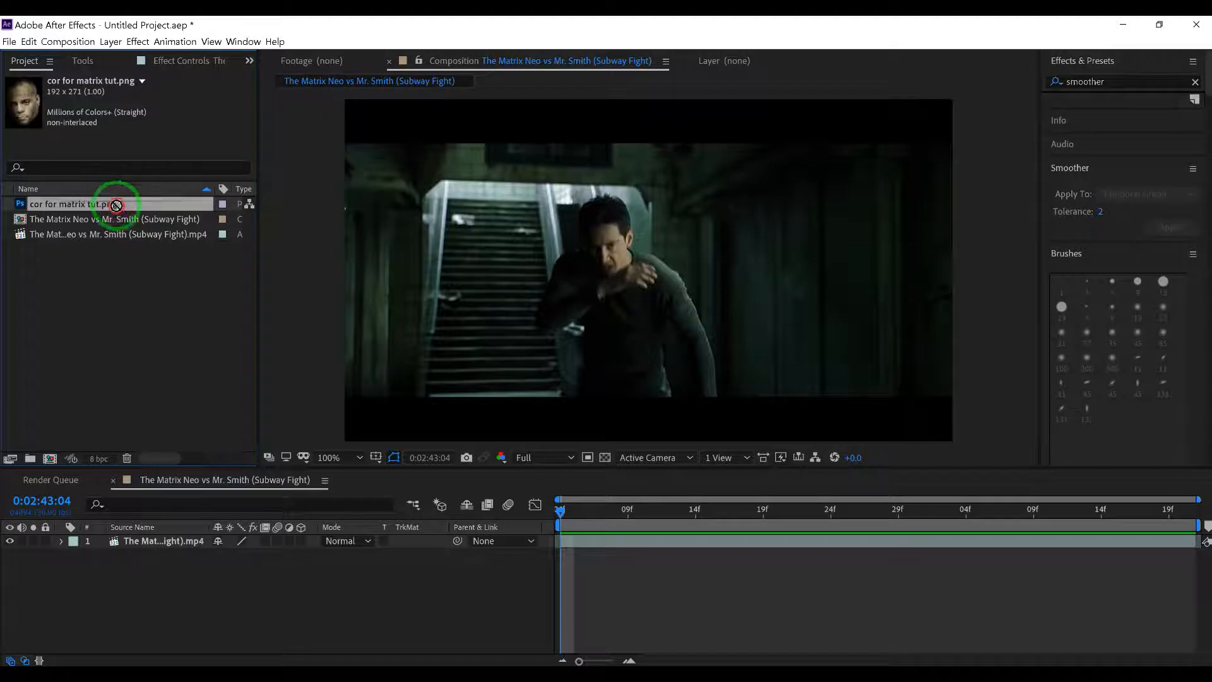
pyautogui.moveTo(125, 338); pyautogui.dragTo(143, 535)
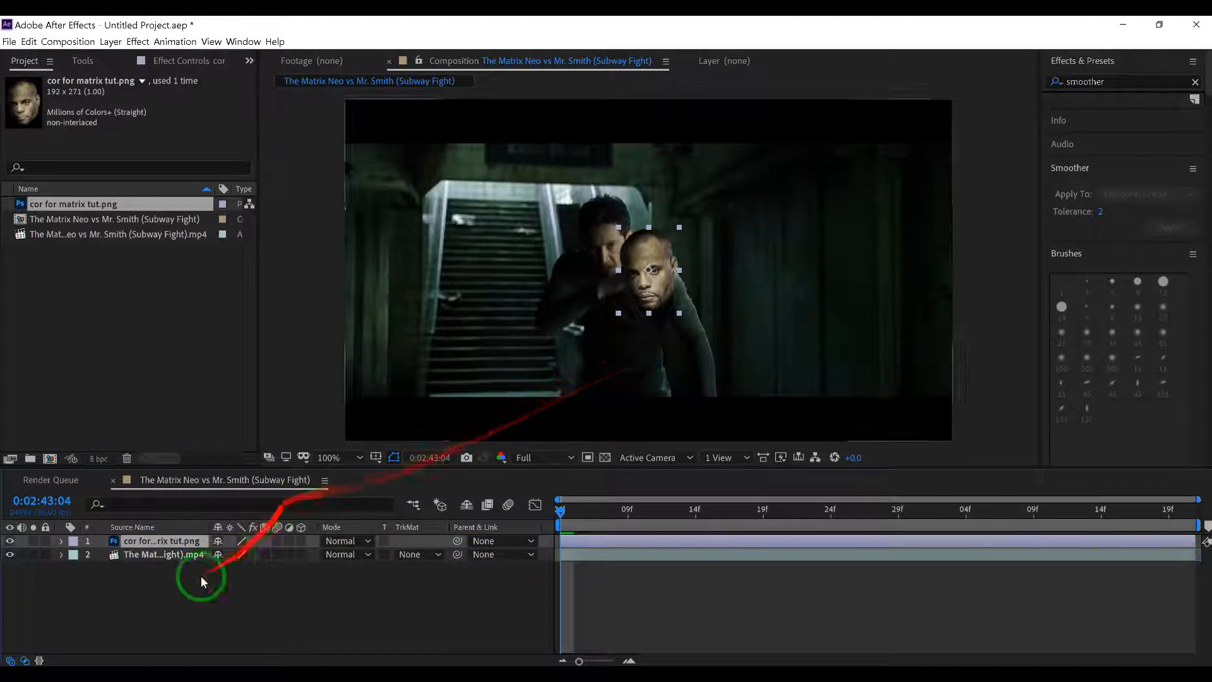
pyautogui.click(162, 556)
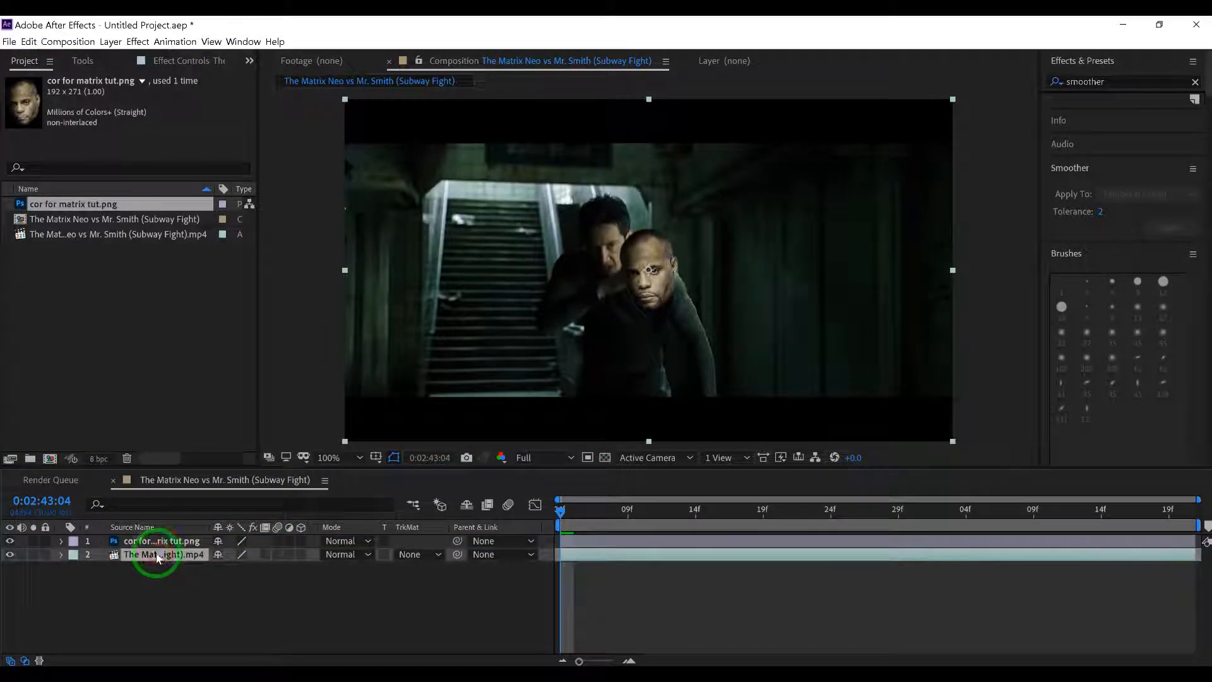
pyautogui.click(167, 542)
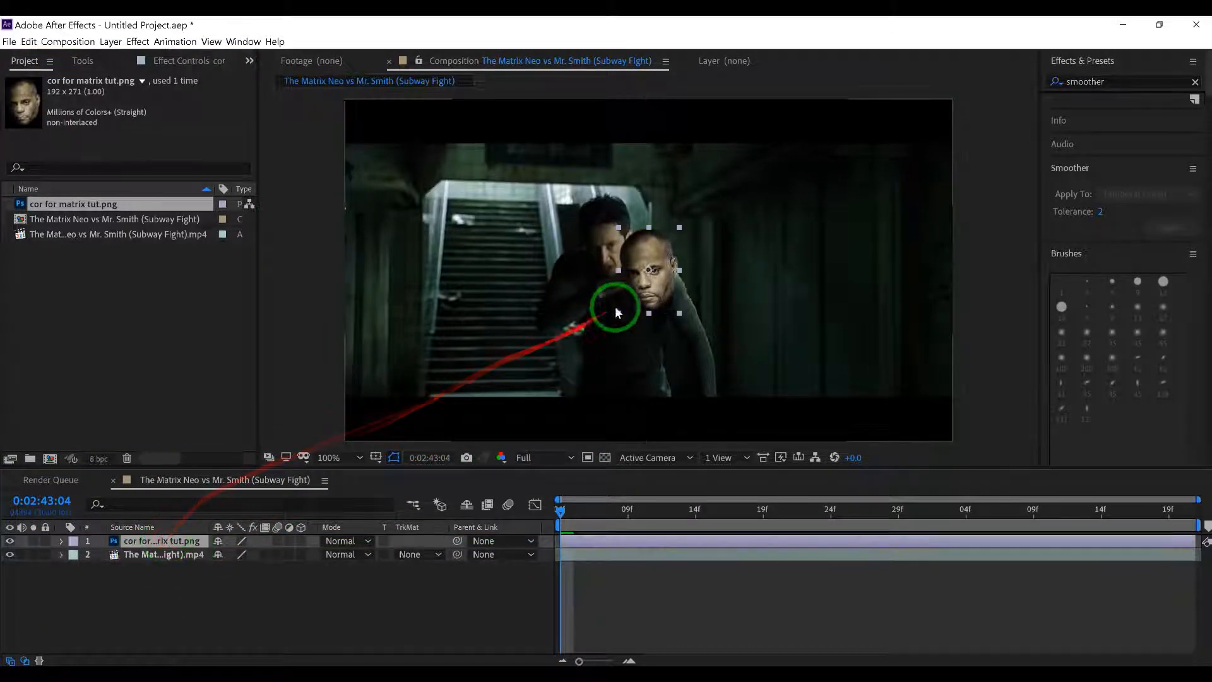
# Step: Move the face image onto the man's head in the composition and enlarge it slightly
pyautogui.scroll(2, 625, 303)
pyautogui.moveTo(675, 319); pyautogui.dragTo(624, 251)
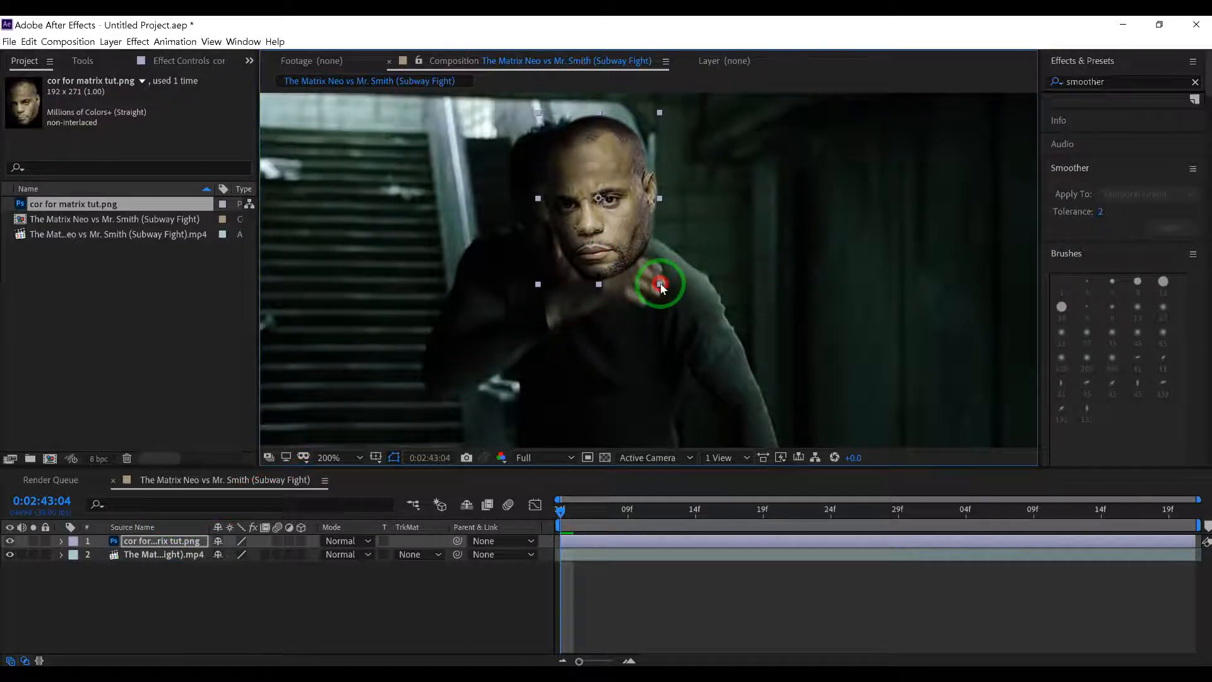
pyautogui.moveTo(660, 288); pyautogui.dragTo(668, 295)
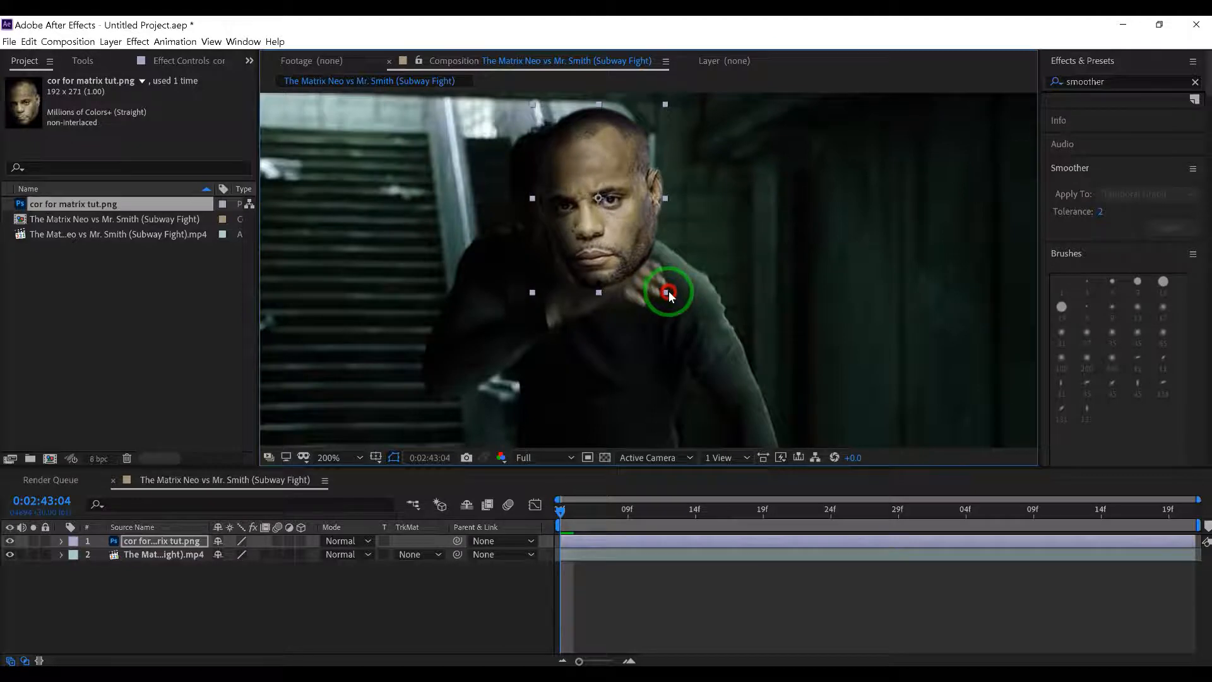
# Step: Compare the face image beside the man's head, then realign it over his head and fine-tune its size and position
pyautogui.moveTo(634, 259); pyautogui.dragTo(810, 258)
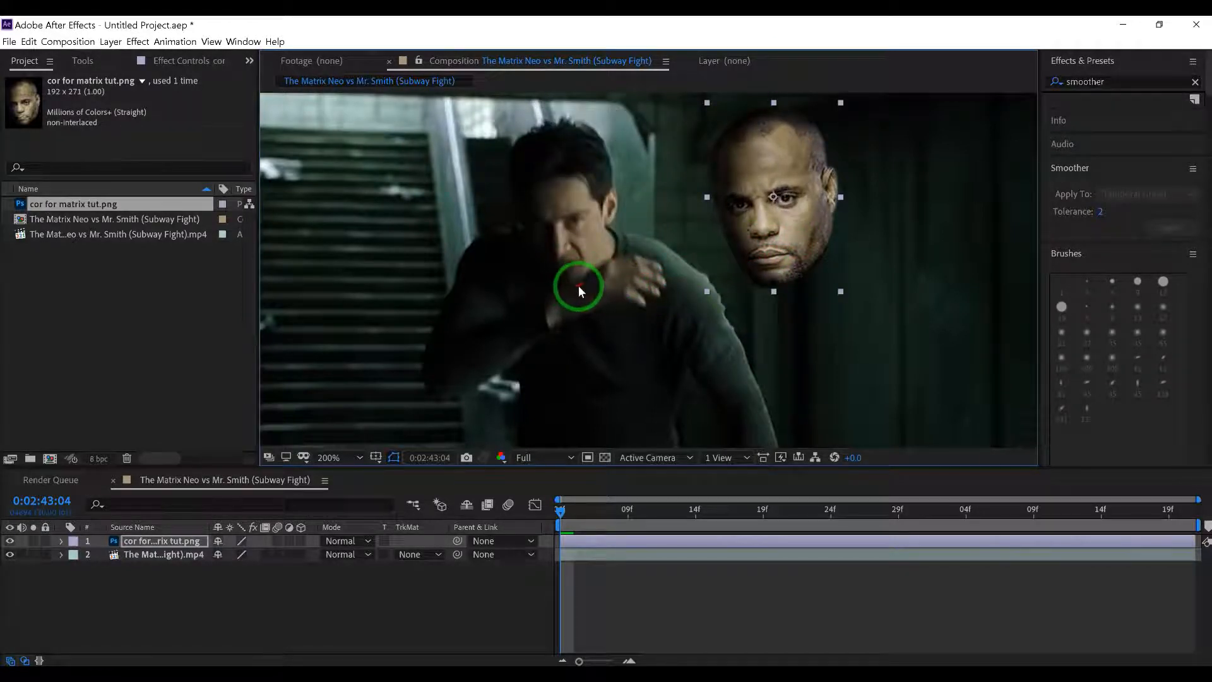
pyautogui.moveTo(811, 218); pyautogui.dragTo(604, 224)
pyautogui.moveTo(634, 300); pyautogui.dragTo(627, 293)
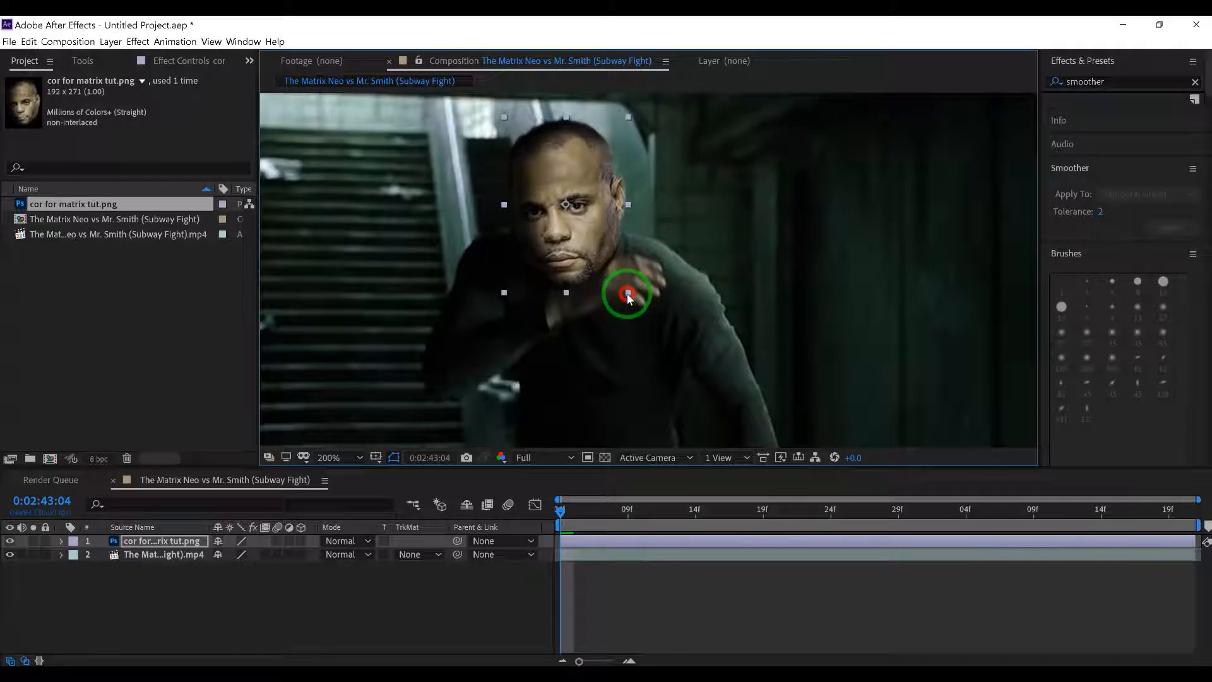
pyautogui.moveTo(629, 296)
pyautogui.mouseDown()
pyautogui.moveTo(688, 298)
pyautogui.moveTo(634, 327)
pyautogui.moveTo(642, 315)
pyautogui.moveTo(617, 281)
pyautogui.moveTo(632, 297)
pyautogui.mouseUp()
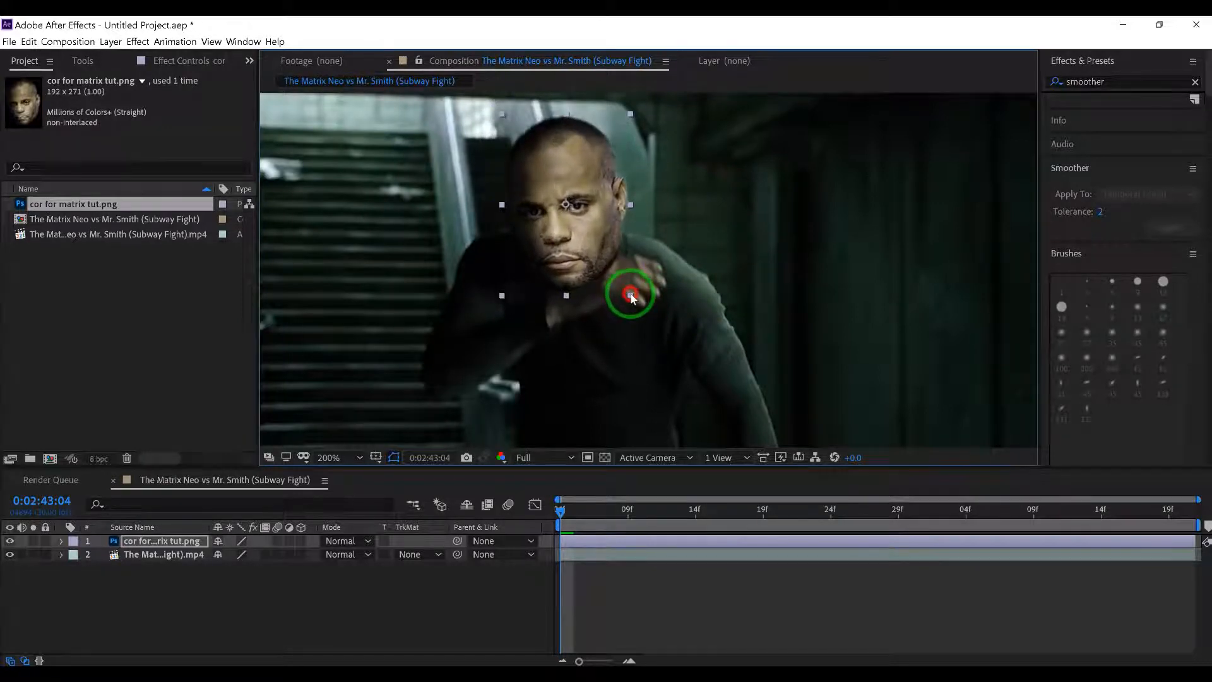
pyautogui.moveTo(596, 252)
pyautogui.mouseDown()
pyautogui.moveTo(622, 248)
pyautogui.moveTo(591, 250)
pyautogui.mouseUp()
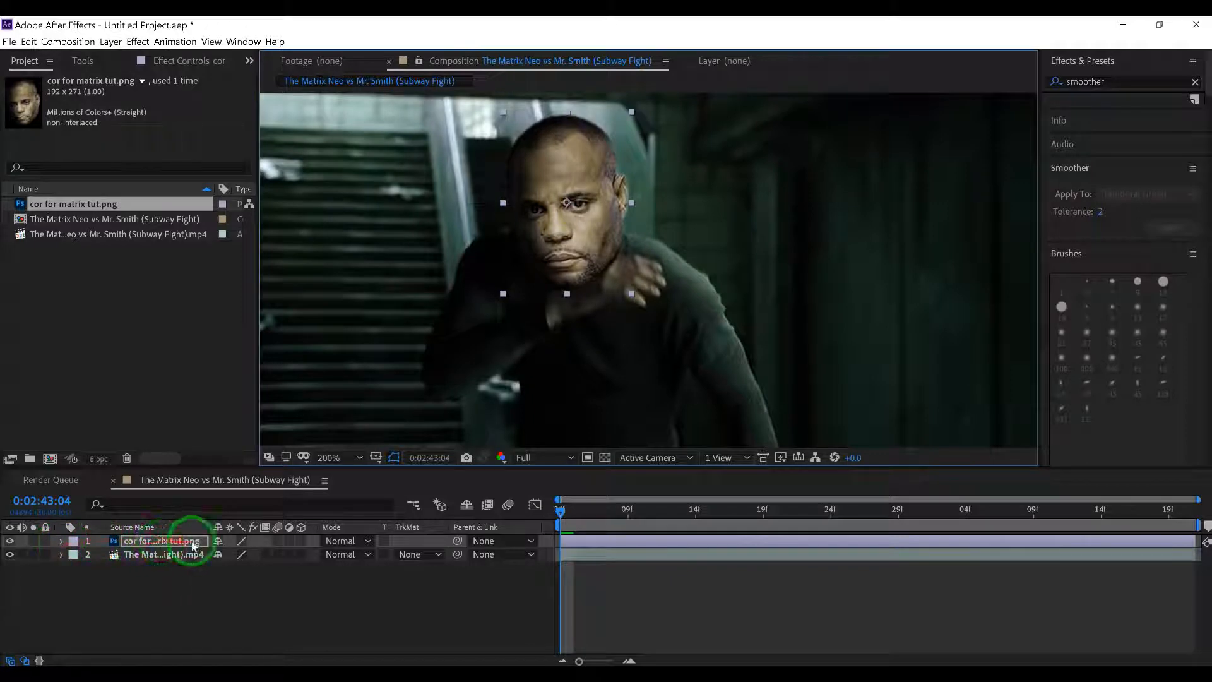
# Step: Reveal the transform properties of the face image layer
pyautogui.click(62, 541)
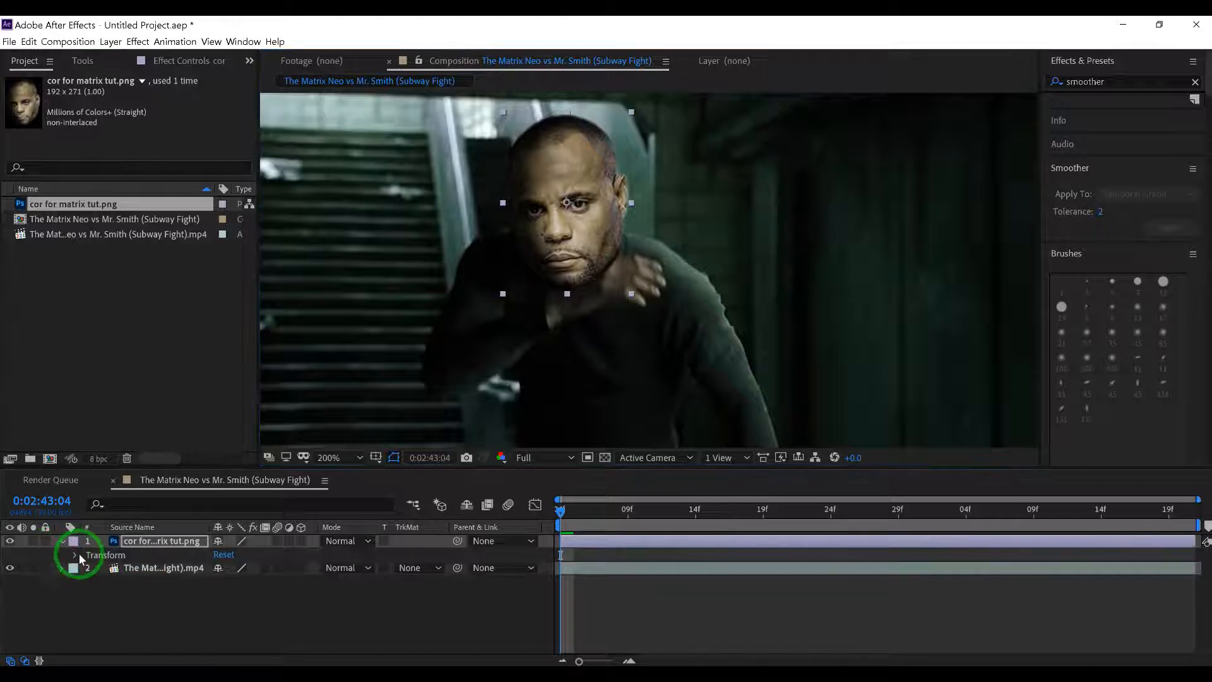
pyautogui.click(76, 555)
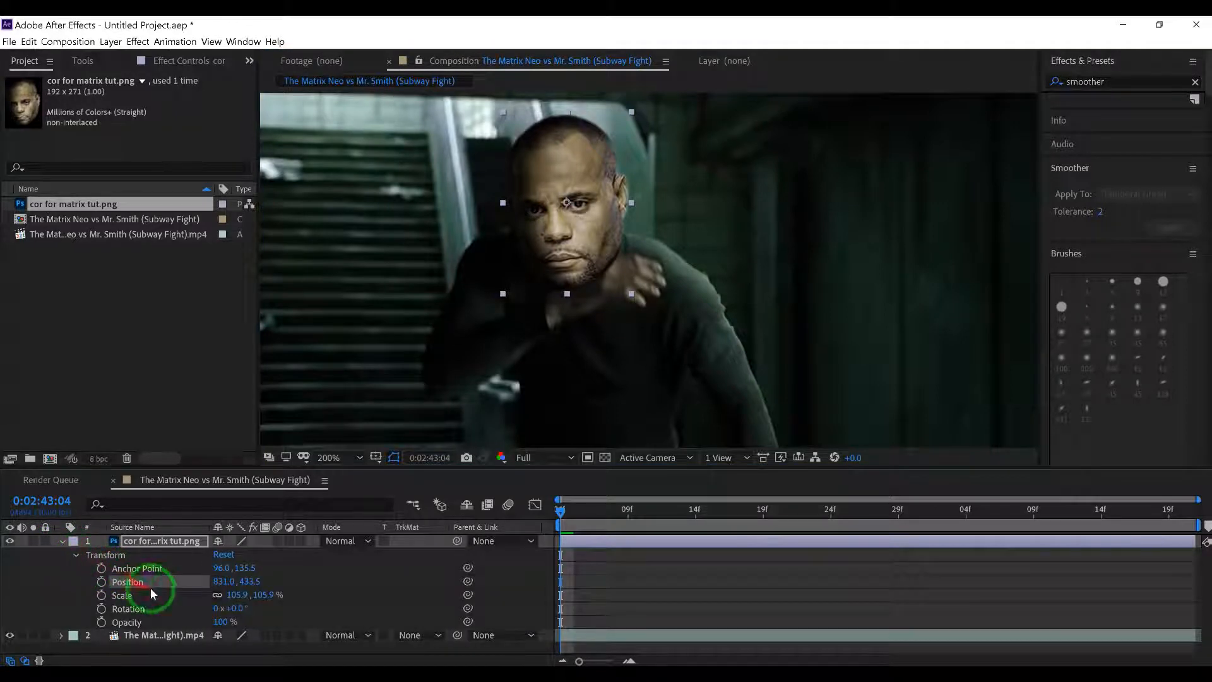
# Step: Try a smaller scale and a different rotation on the face layer, and undo both changes
pyautogui.moveTo(259, 594)
pyautogui.mouseDown()
pyautogui.moveTo(288, 588)
pyautogui.moveTo(259, 605)
pyautogui.mouseUp()
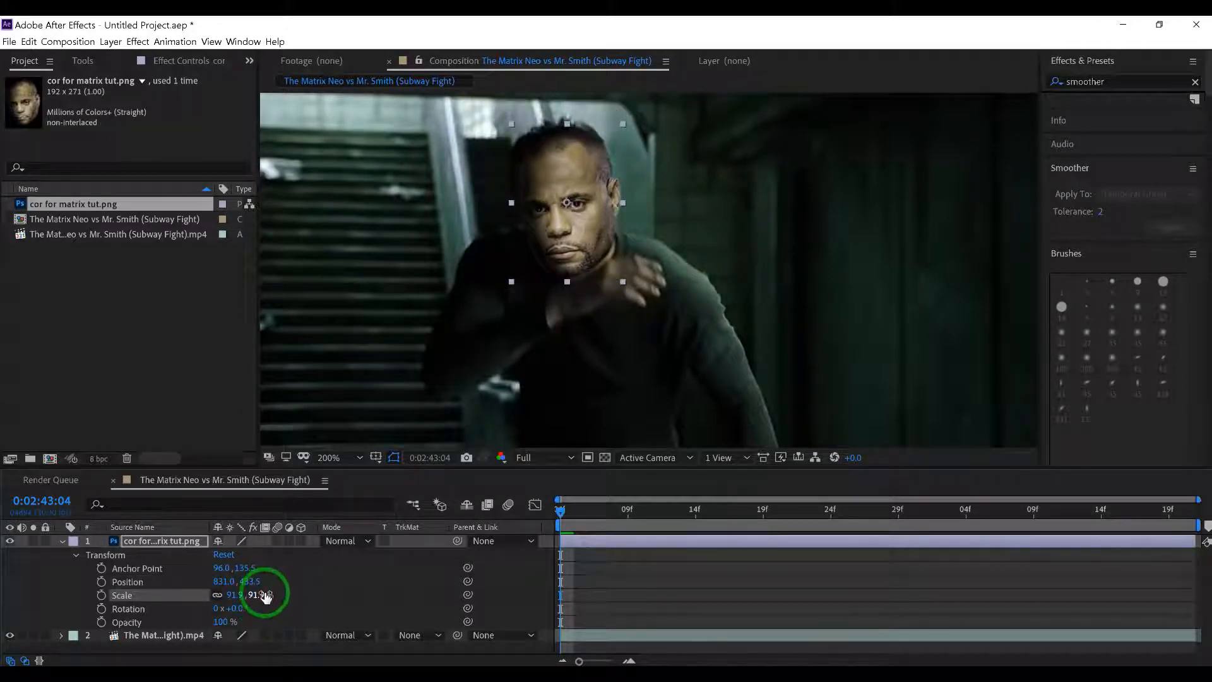
pyautogui.hotkey('ctrl', 'z')
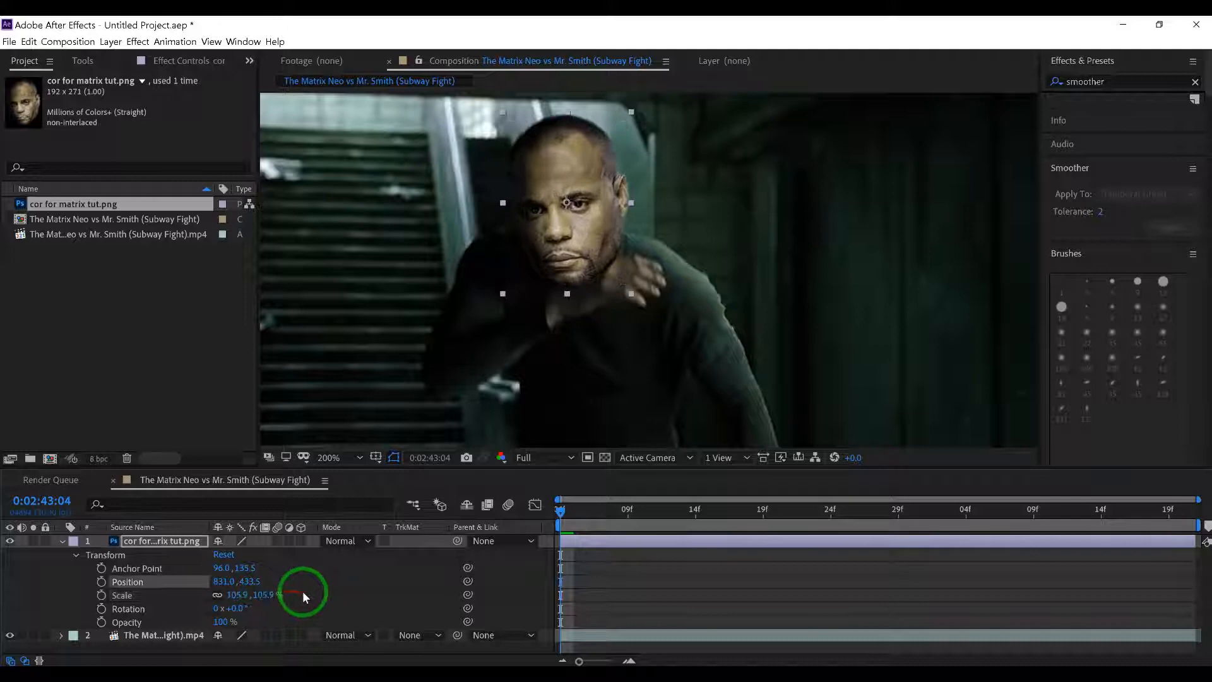
pyautogui.click(268, 594)
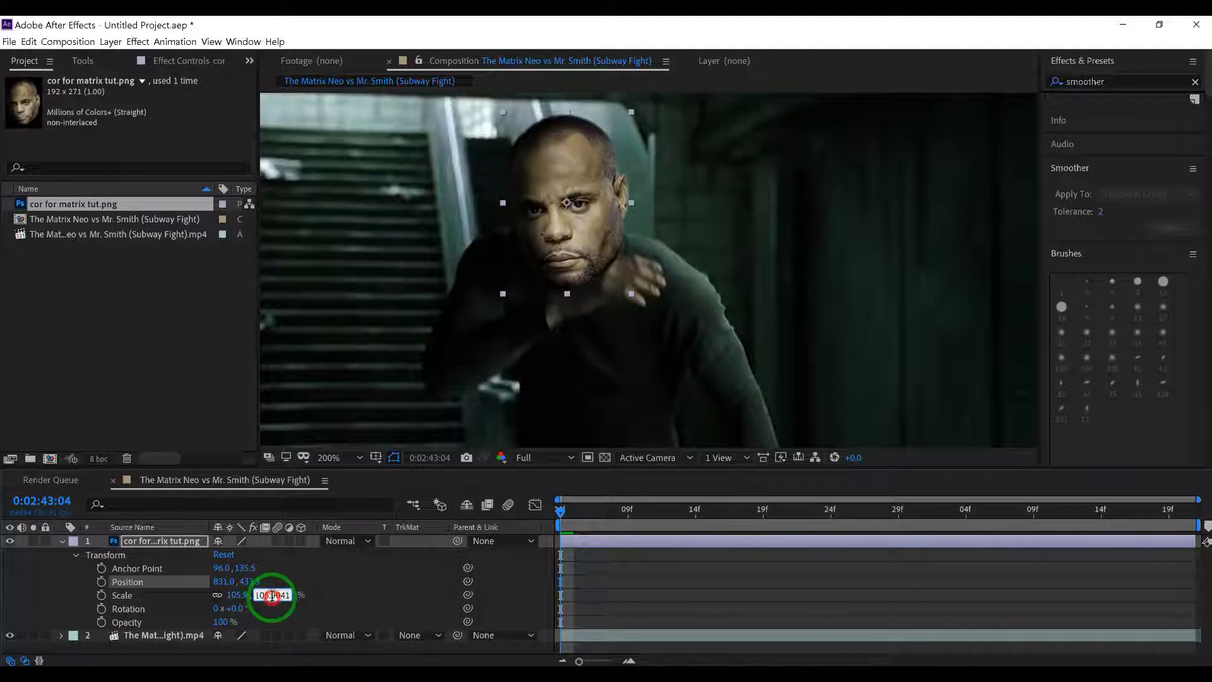
pyautogui.click(252, 601)
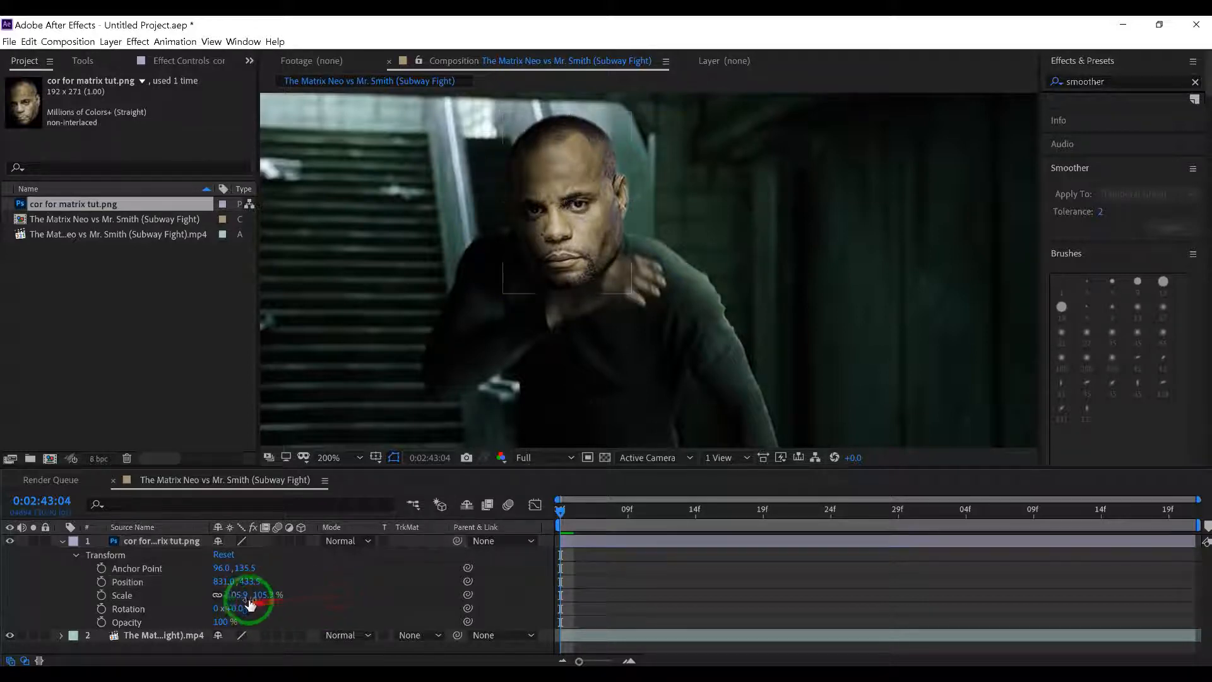
pyautogui.moveTo(245, 610); pyautogui.dragTo(239, 617)
pyautogui.hotkey('ctrl', 'z')
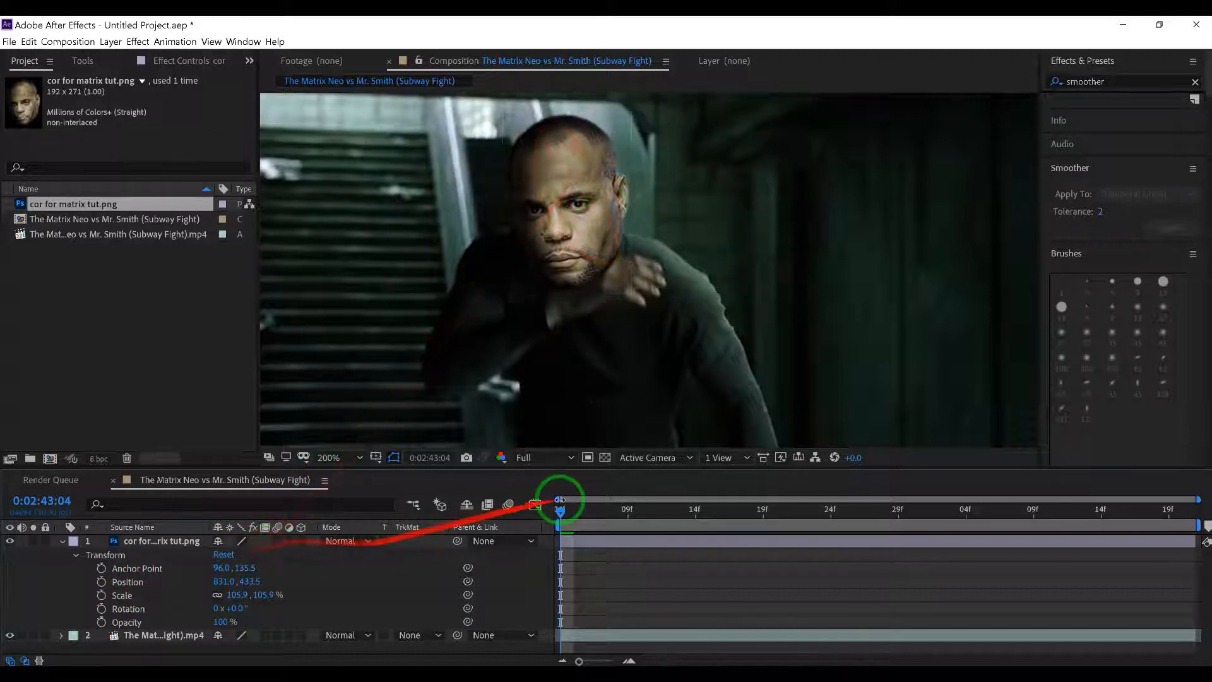
# Step: Set keyframes for the face layer's anchor point, position, scale, rotation and opacity at 0:02:43:04, and collapse its properties
pyautogui.moveTo(101, 568); pyautogui.dragTo(101, 619)
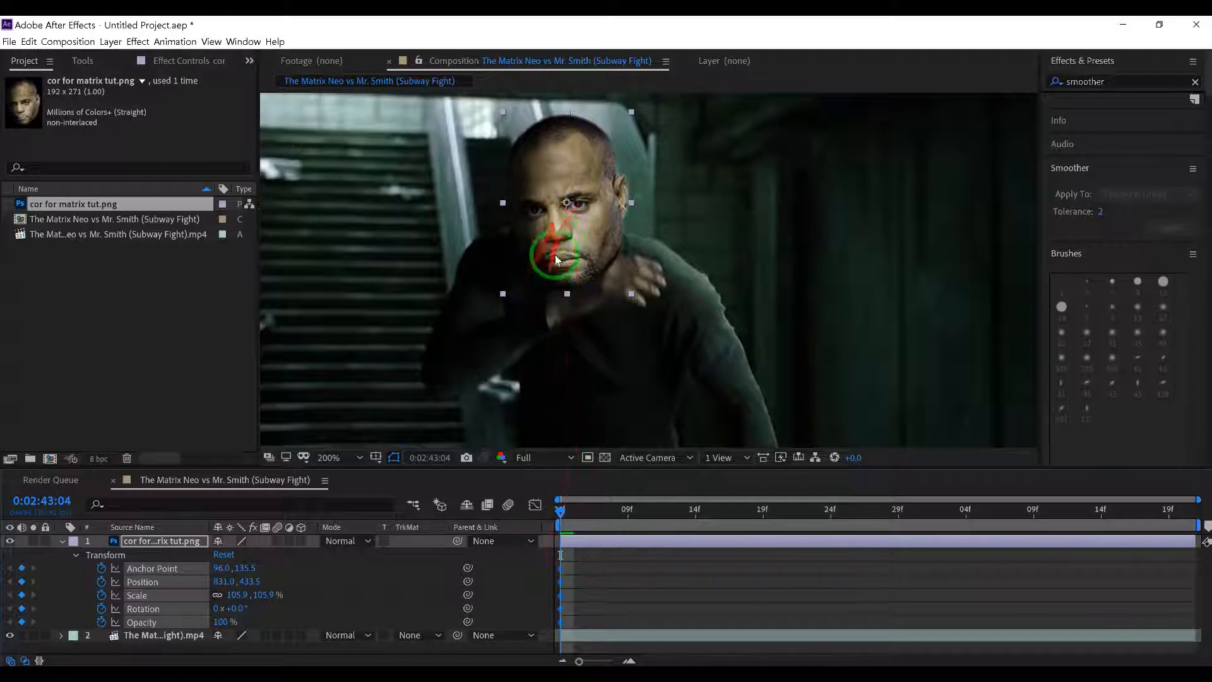
pyautogui.click(101, 569)
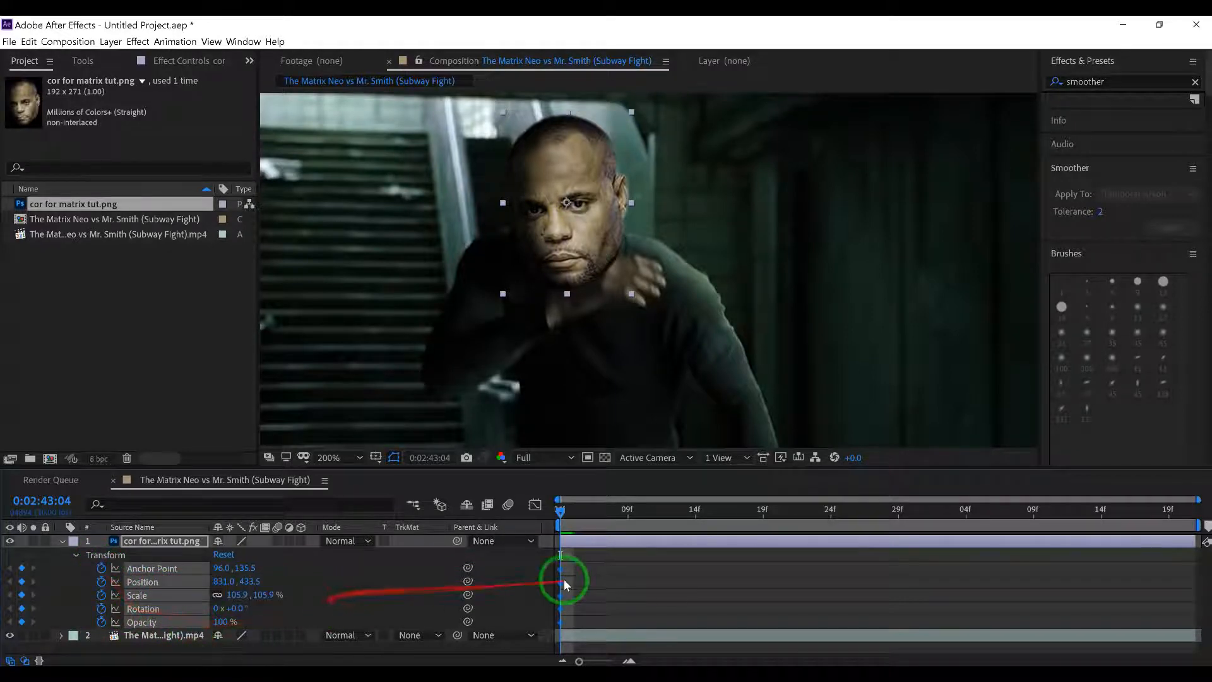
pyautogui.click(645, 571)
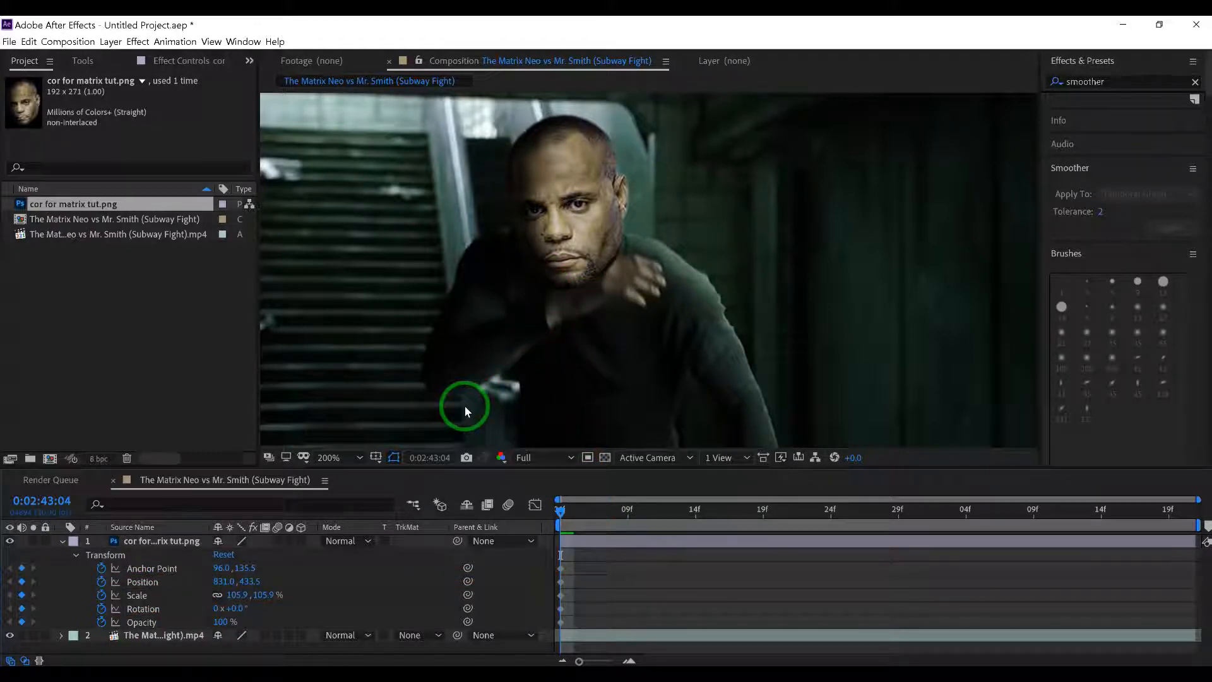
pyautogui.click(185, 555)
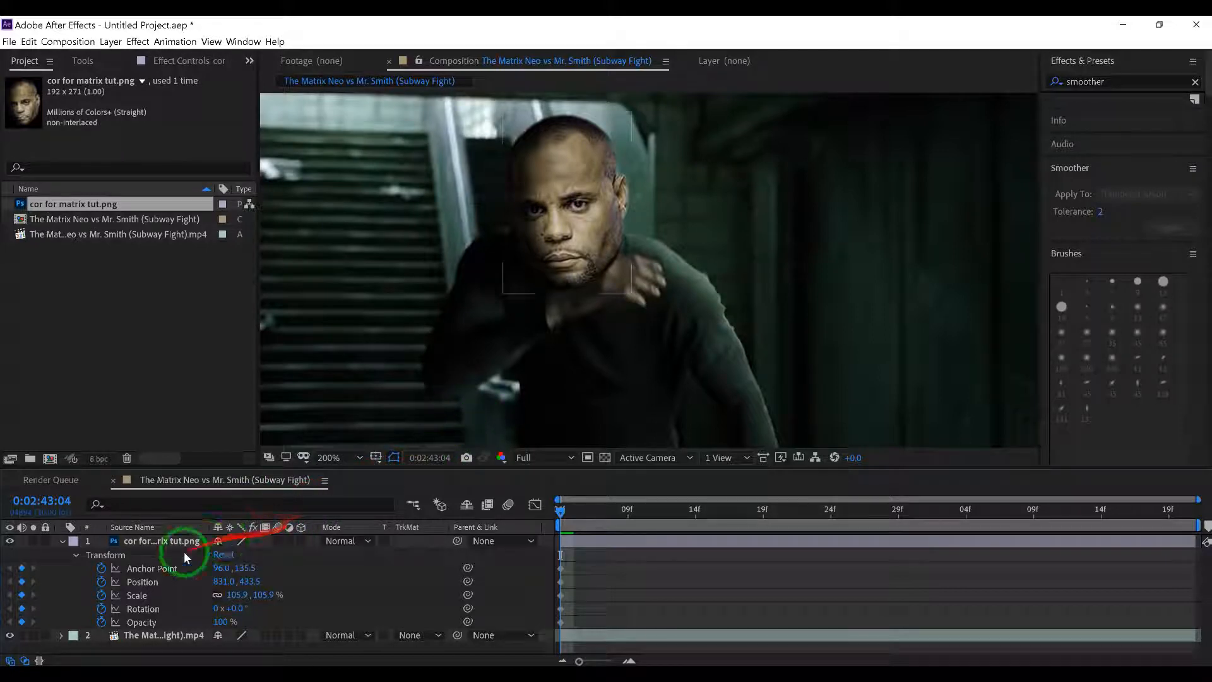
pyautogui.click(62, 541)
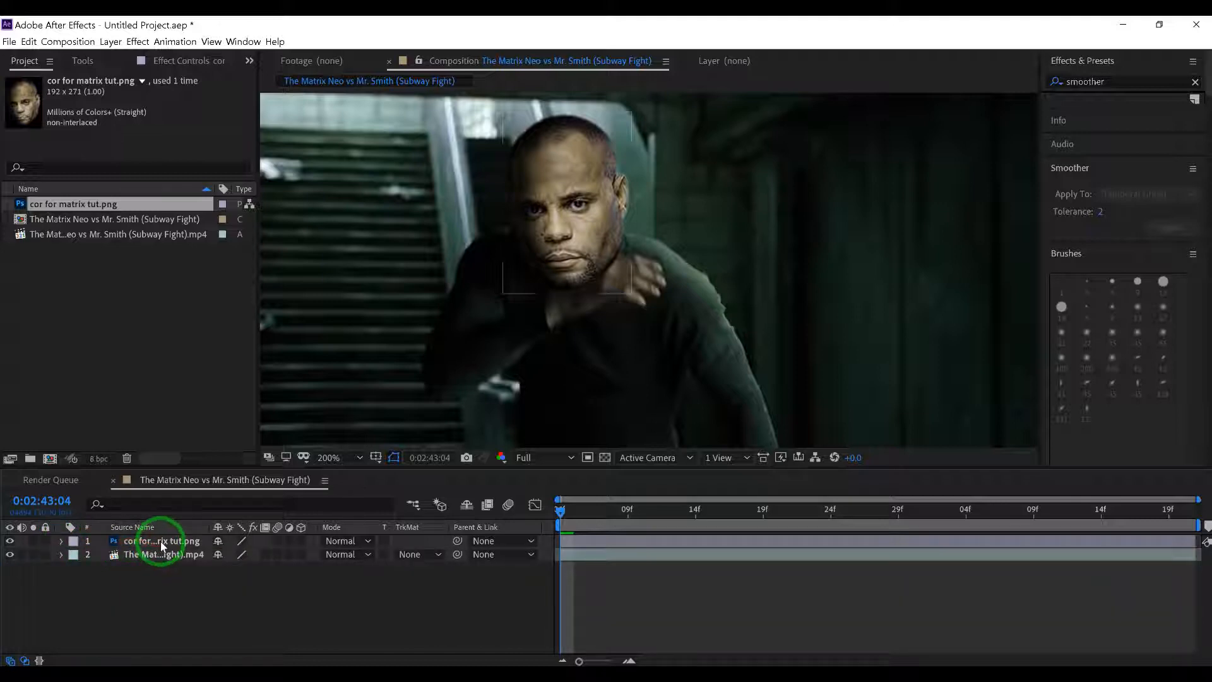
# Step: Hide the face layer and scrub through the Matrix clip from start to end and back
pyautogui.click(16, 542)
pyautogui.click(10, 542)
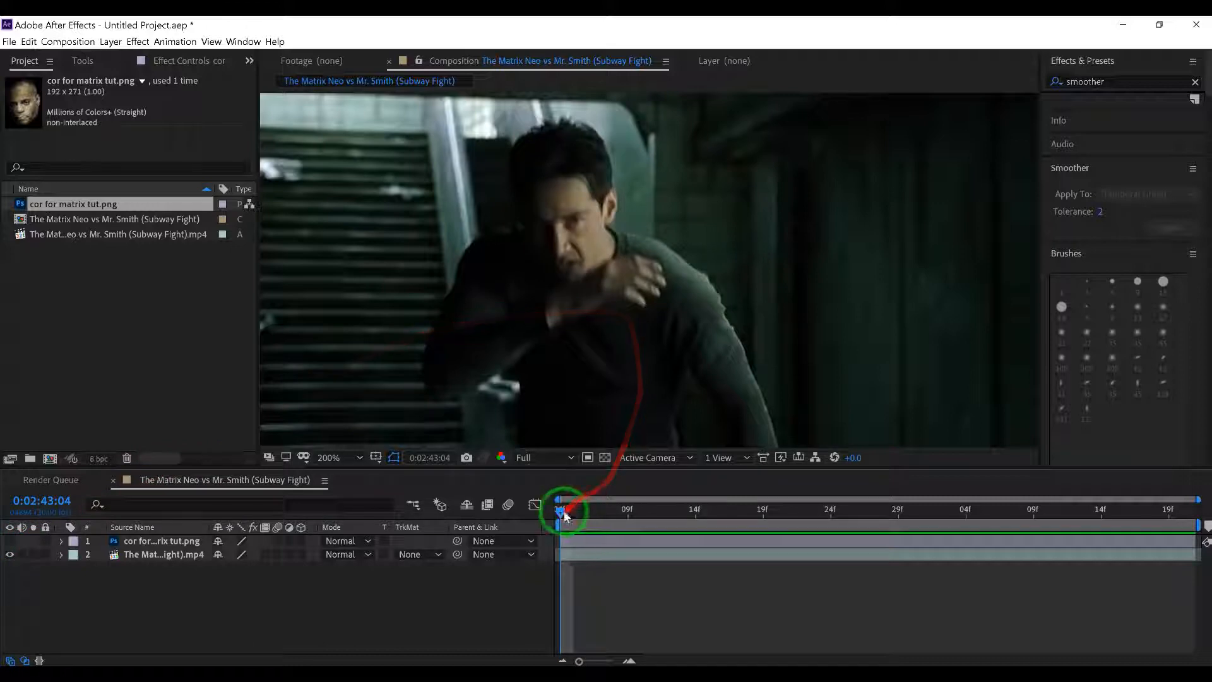
pyautogui.moveTo(562, 511); pyautogui.dragTo(561, 540)
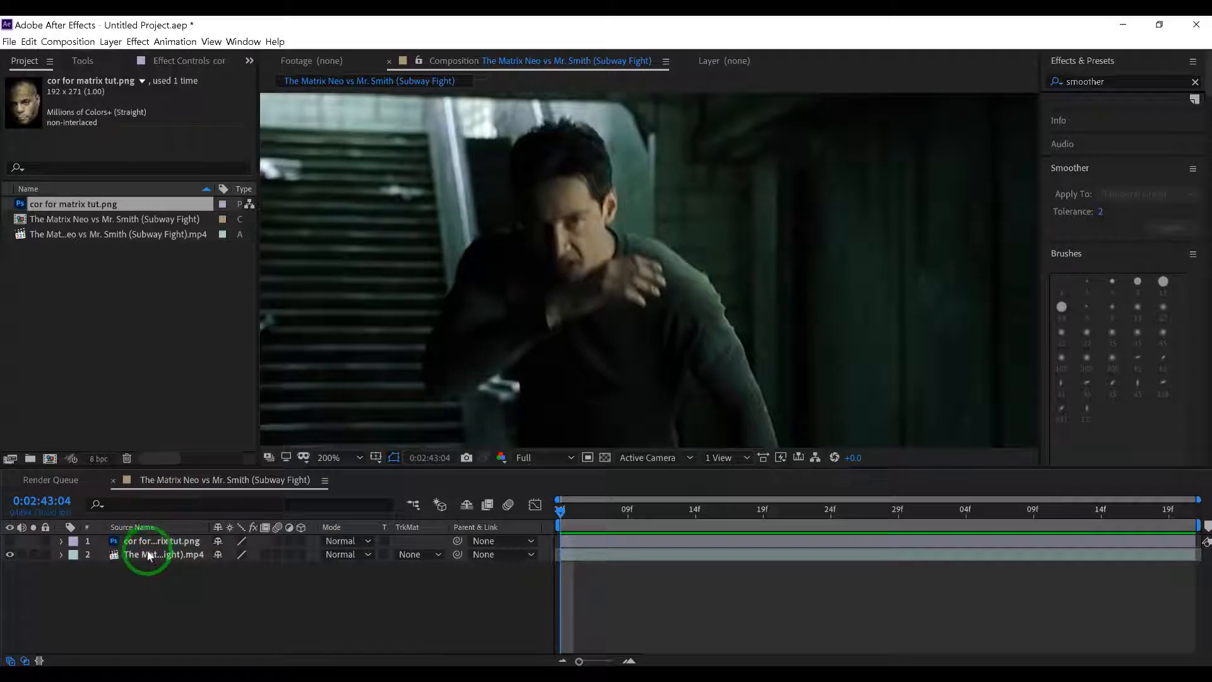
pyautogui.moveTo(561, 515); pyautogui.dragTo(1195, 529)
pyautogui.moveTo(1111, 509); pyautogui.dragTo(522, 552)
# Step: Apply Track in Boris FX Mocha to the Matrix video layer and launch Mocha AE from the effect
pyautogui.click(138, 555)
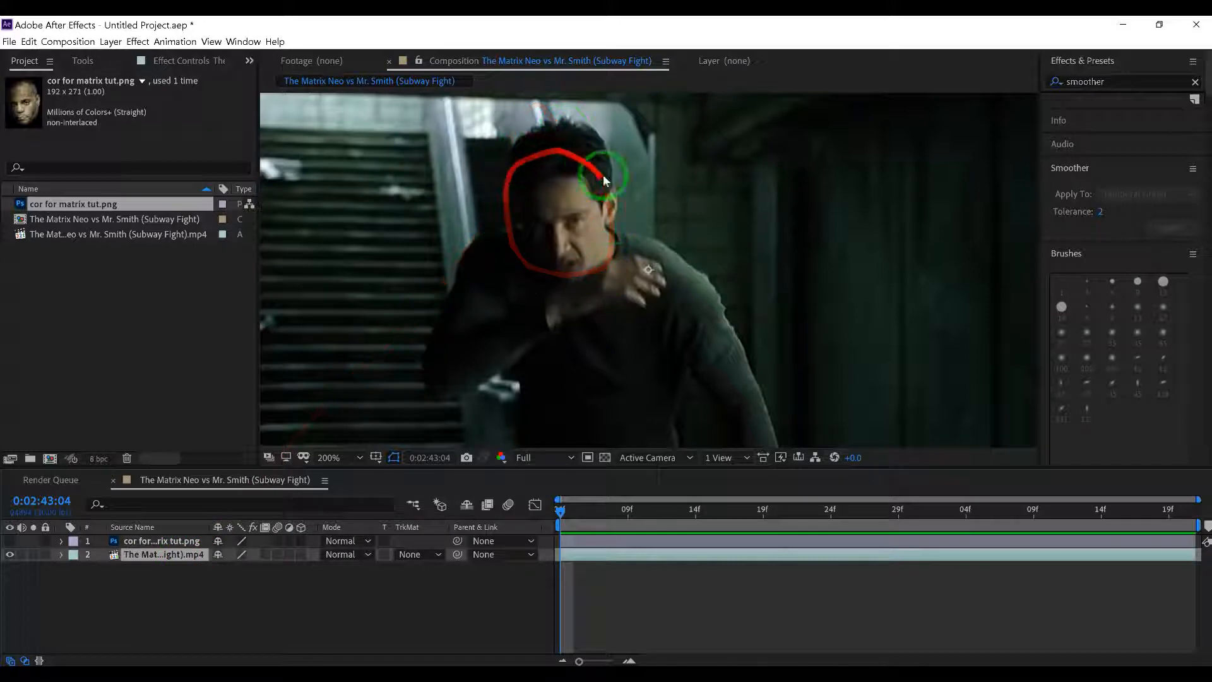
pyautogui.click(173, 44)
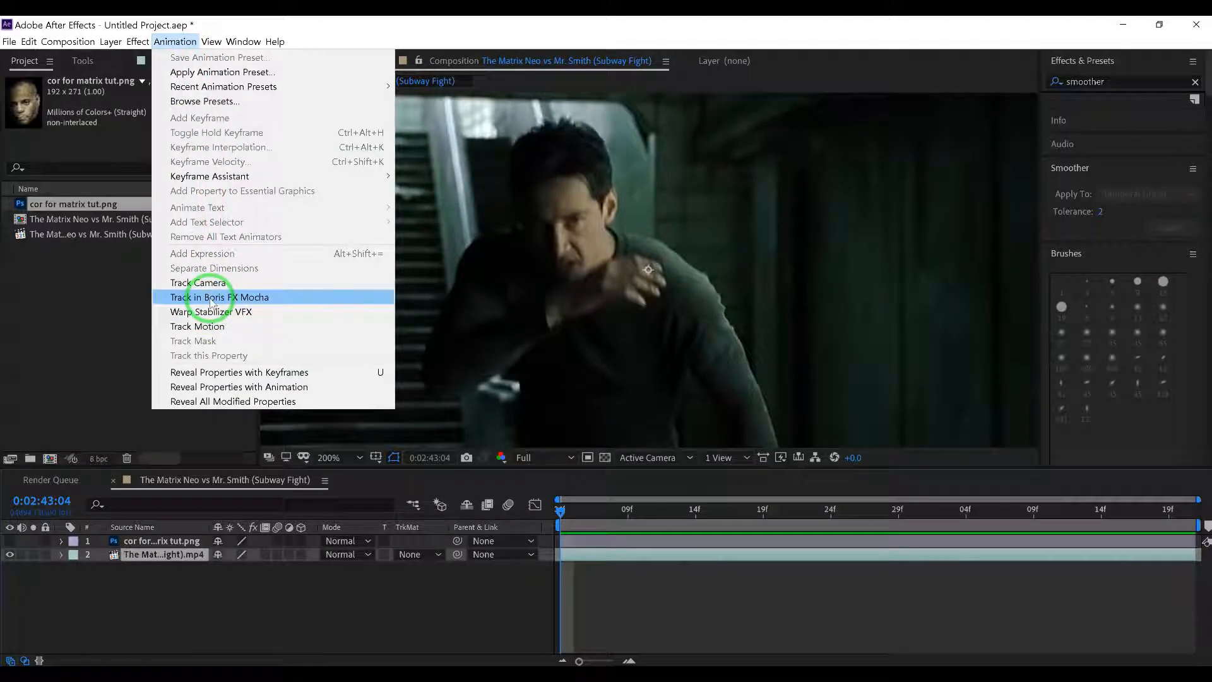
pyautogui.click(211, 298)
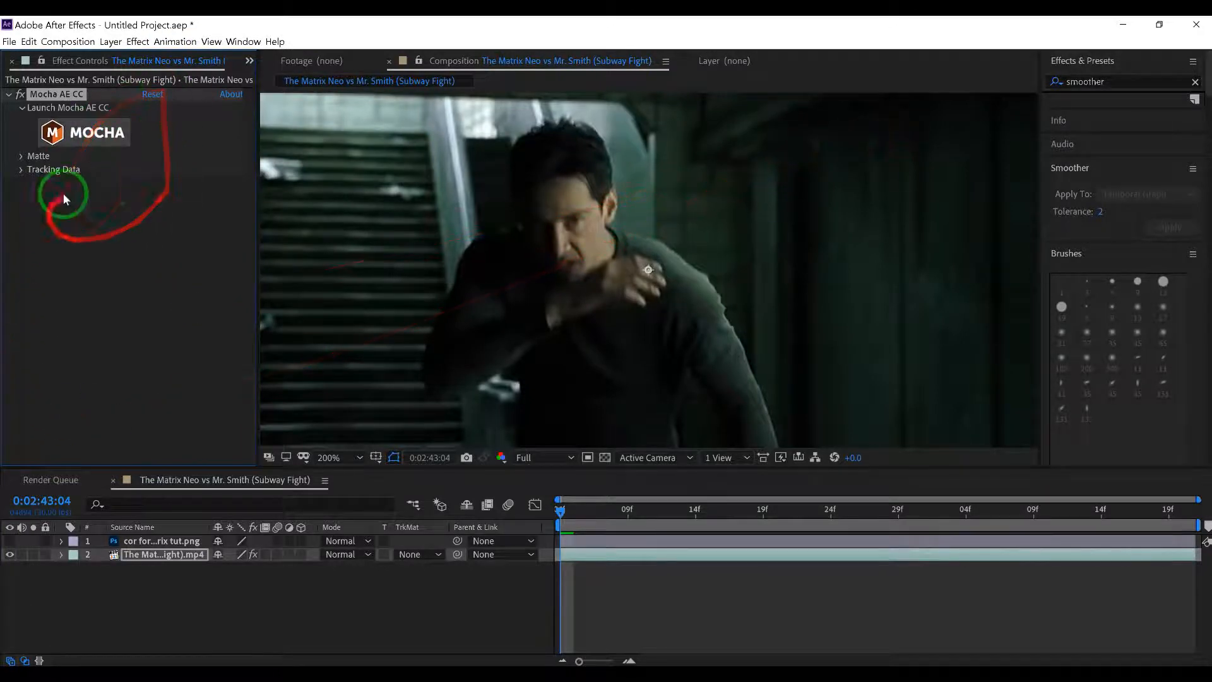
pyautogui.click(82, 139)
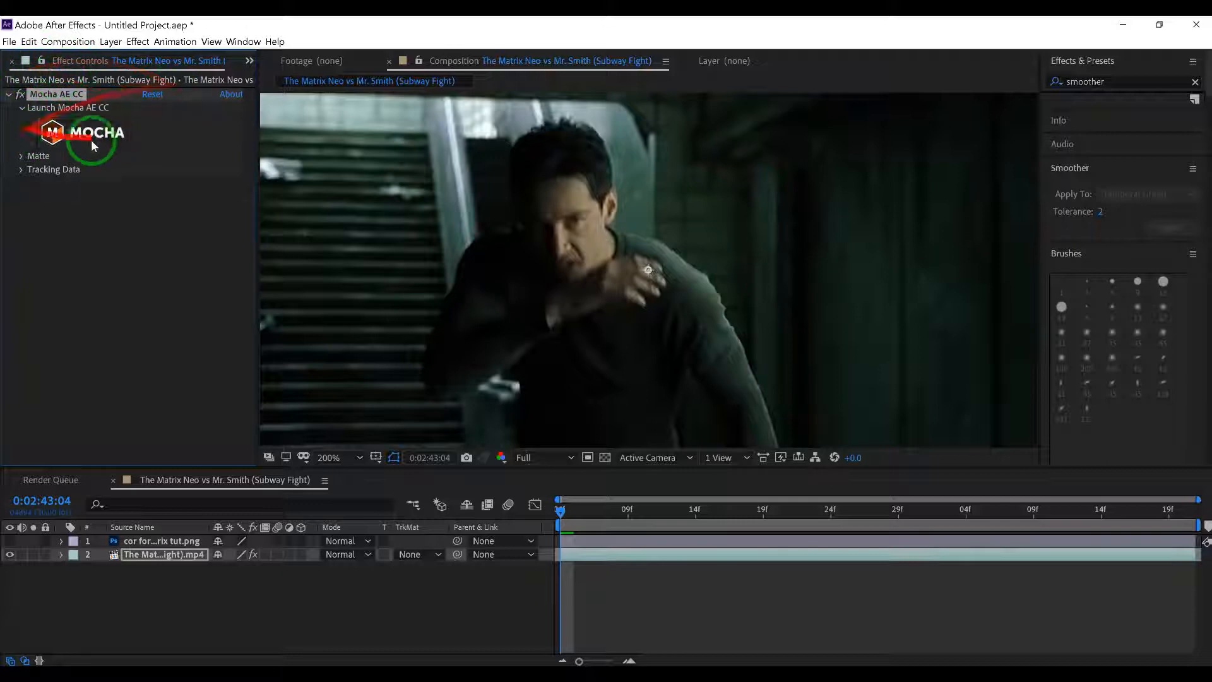
pyautogui.click(98, 122)
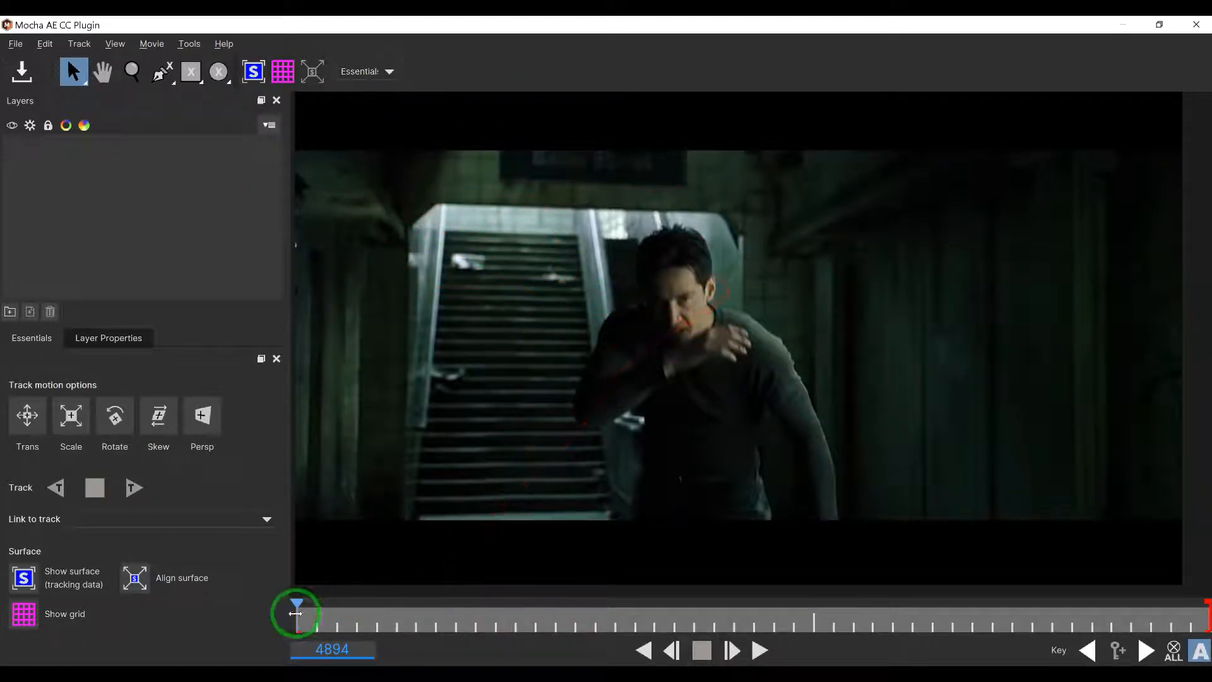
# Step: Draw a closed four-point X-spline around the man's face at frame 4894, from forehead to mouth level
pyautogui.moveTo(301, 616); pyautogui.dragTo(217, 613)
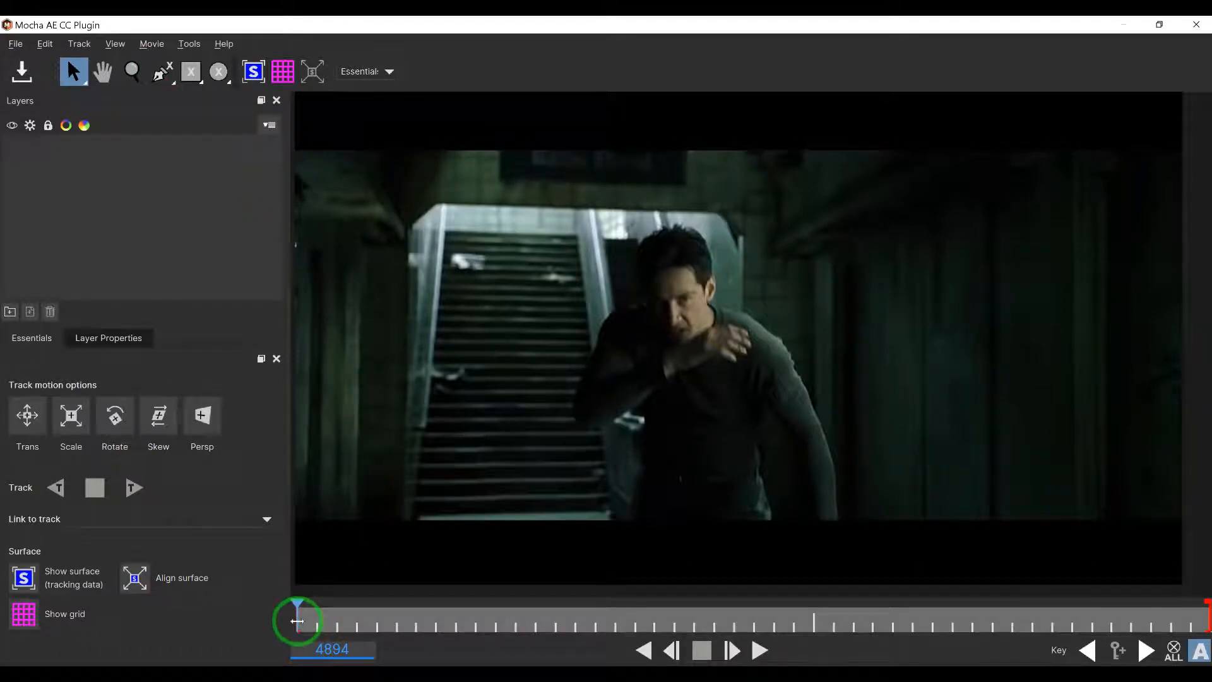
pyautogui.moveTo(299, 619)
pyautogui.mouseDown()
pyautogui.moveTo(898, 629)
pyautogui.moveTo(317, 628)
pyautogui.mouseUp()
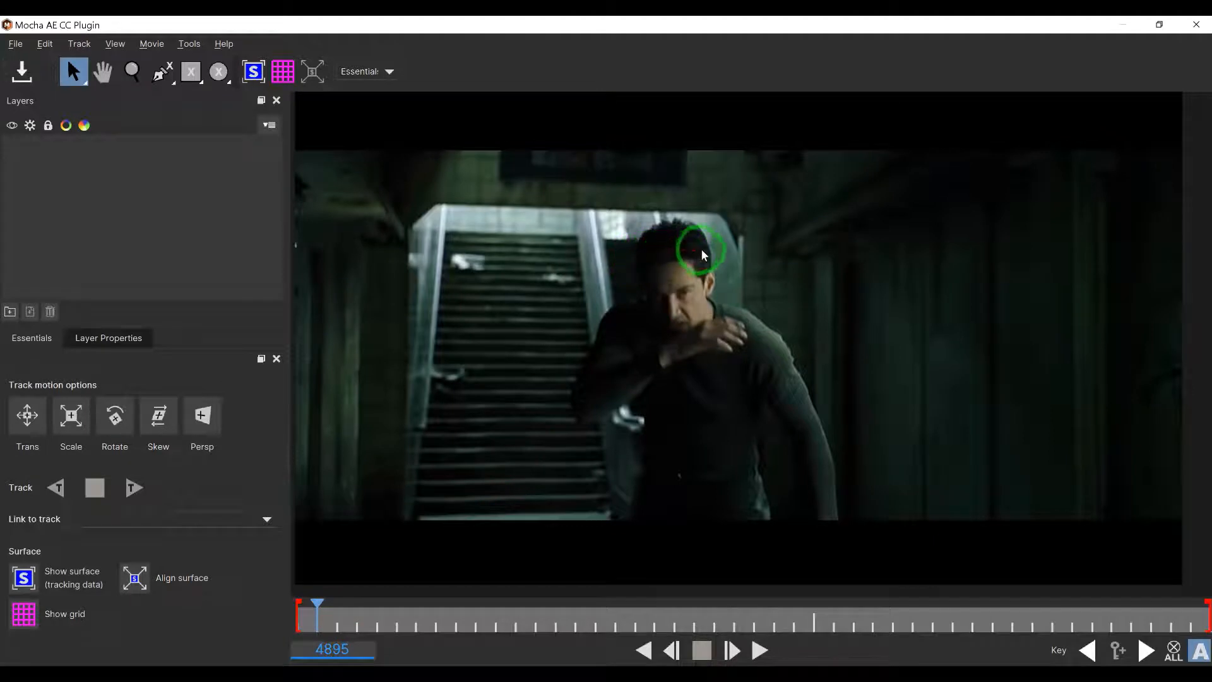
pyautogui.moveTo(712, 300); pyautogui.dragTo(695, 320)
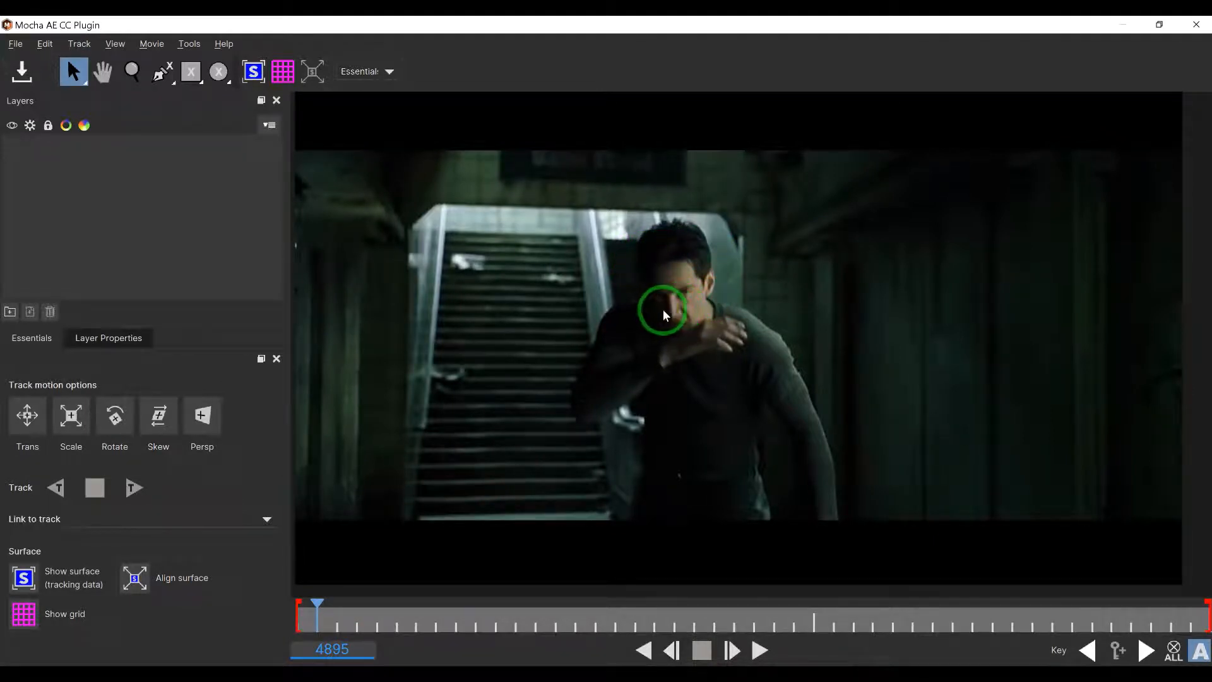
pyautogui.moveTo(315, 613)
pyautogui.mouseDown()
pyautogui.moveTo(619, 601)
pyautogui.moveTo(766, 617)
pyautogui.moveTo(296, 622)
pyautogui.mouseUp()
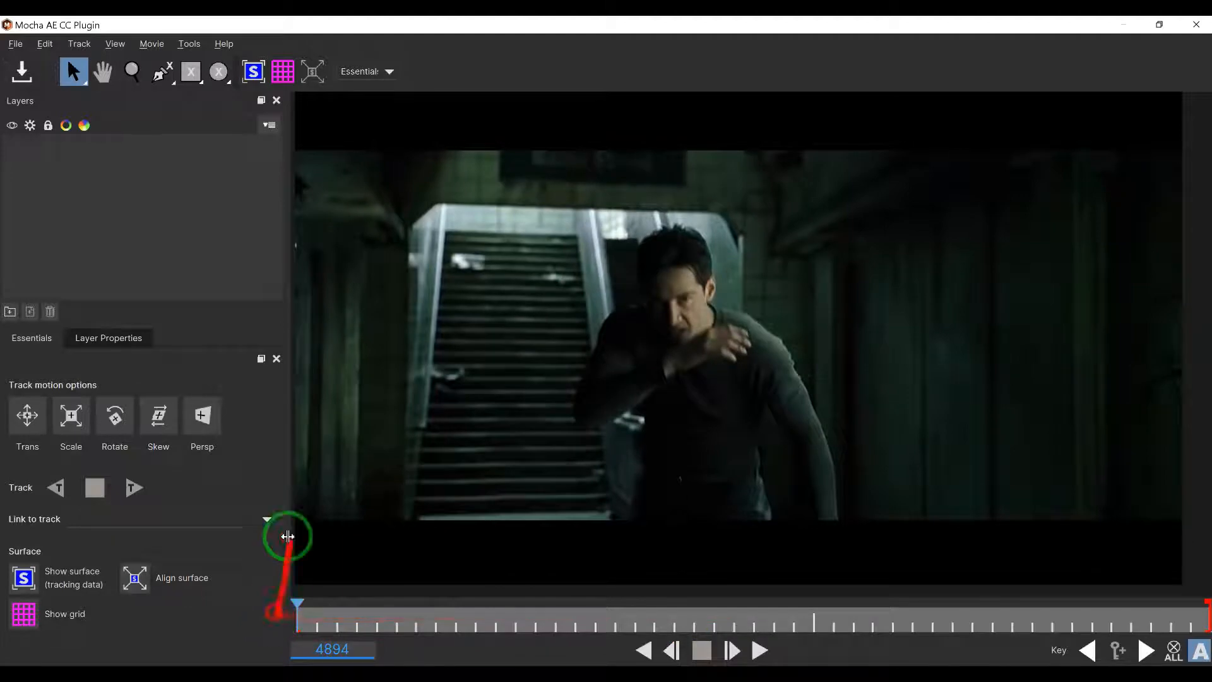
pyautogui.click(163, 71)
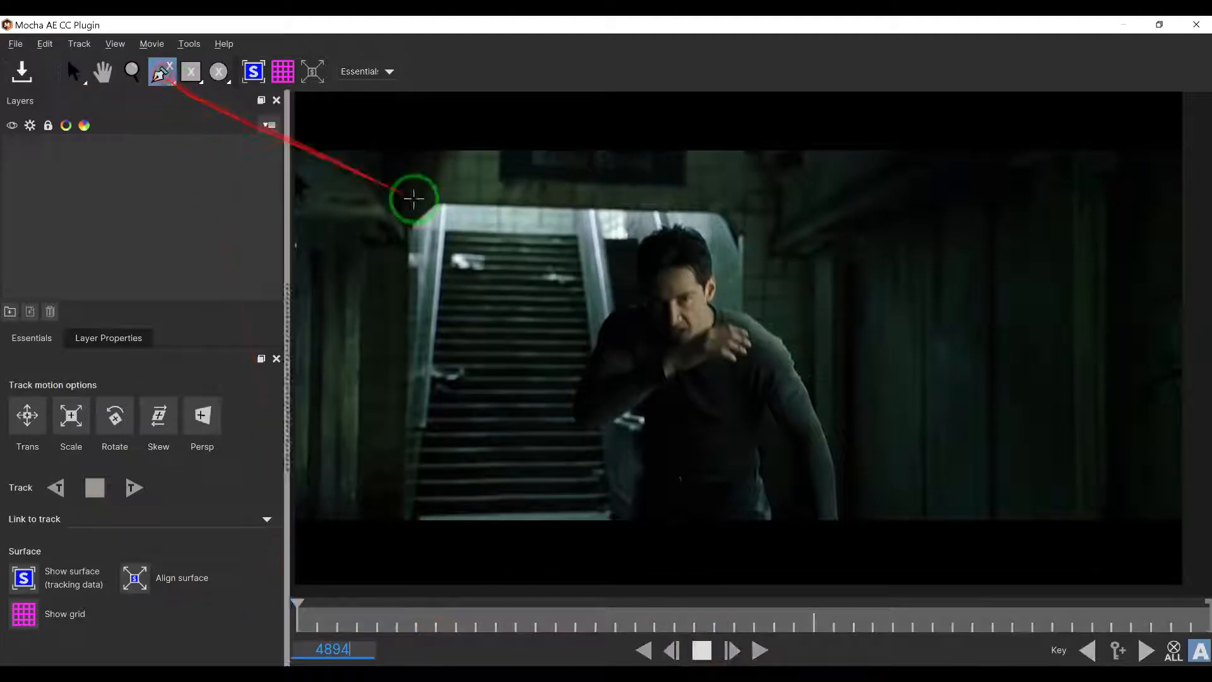
pyautogui.click(639, 266)
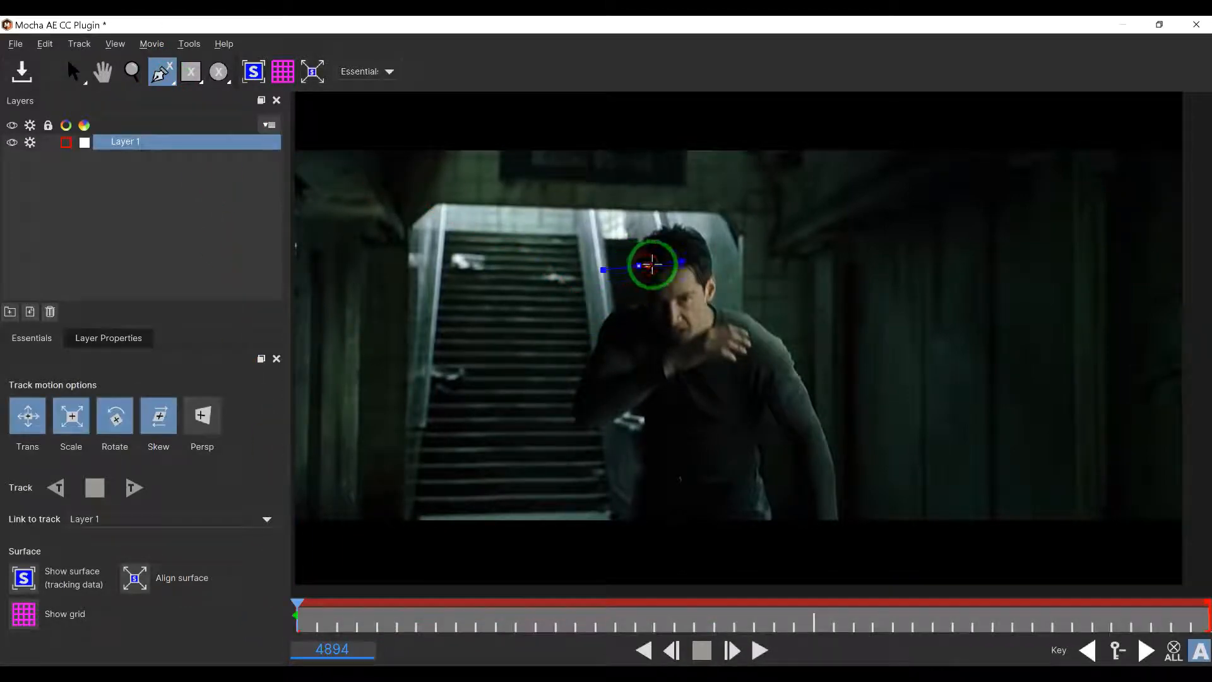
pyautogui.click(712, 259)
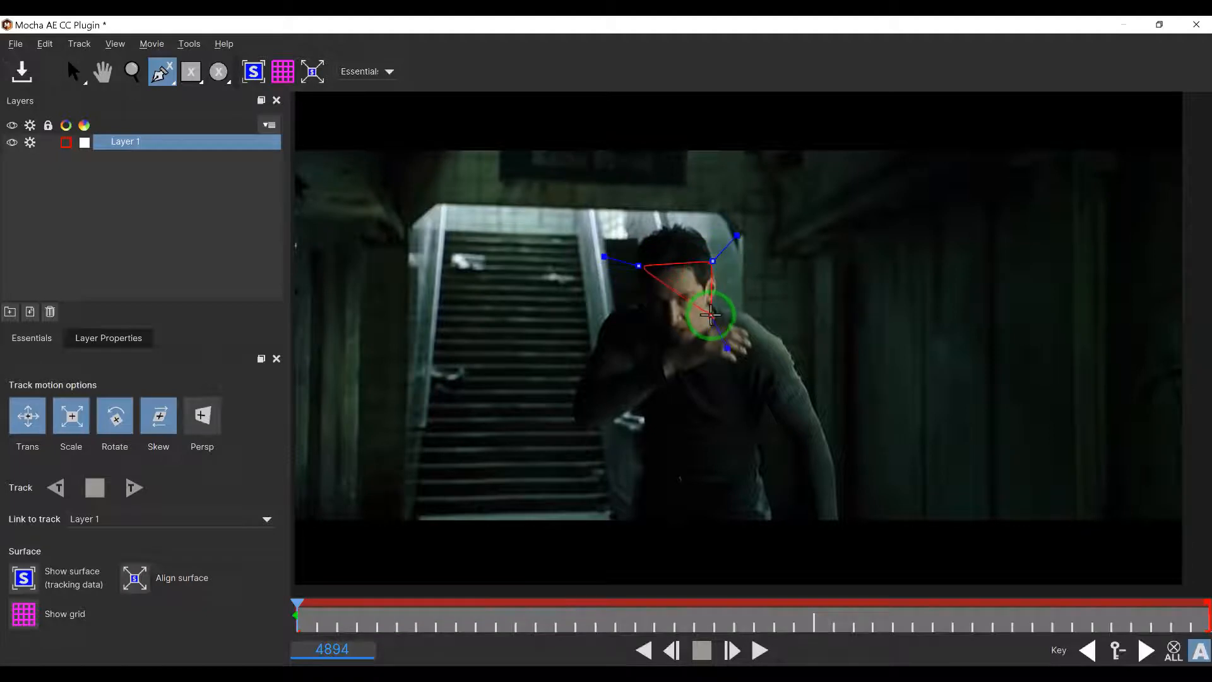
pyautogui.click(713, 314)
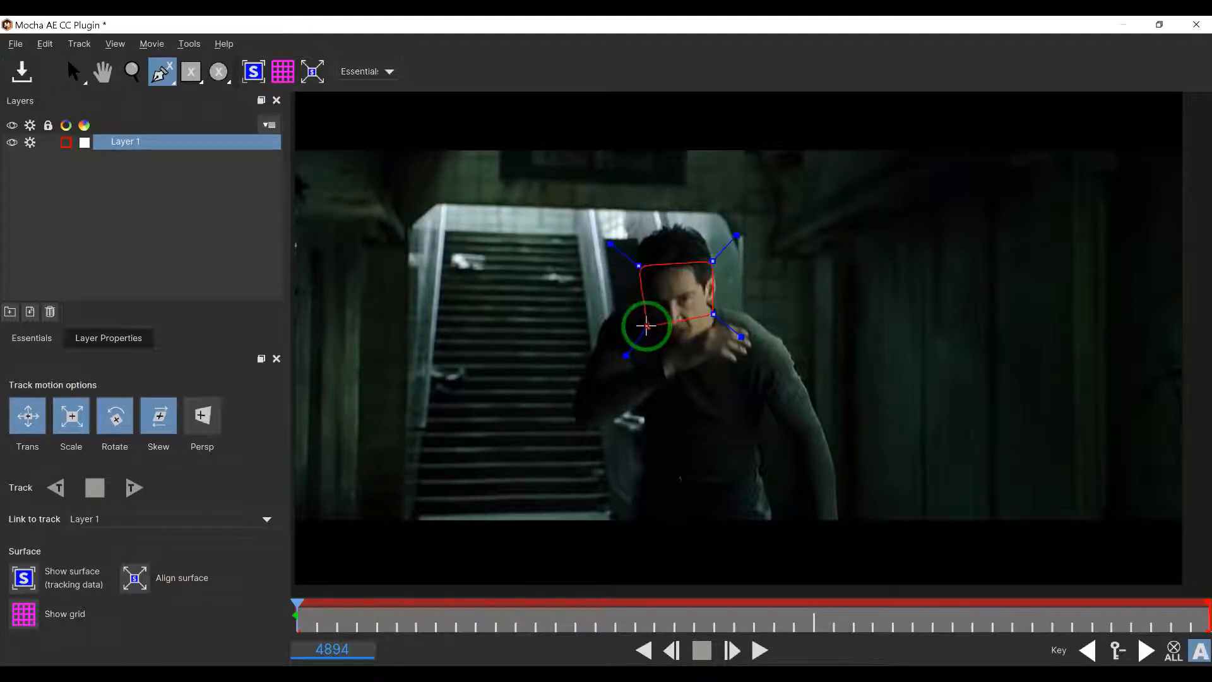
pyautogui.click(646, 320)
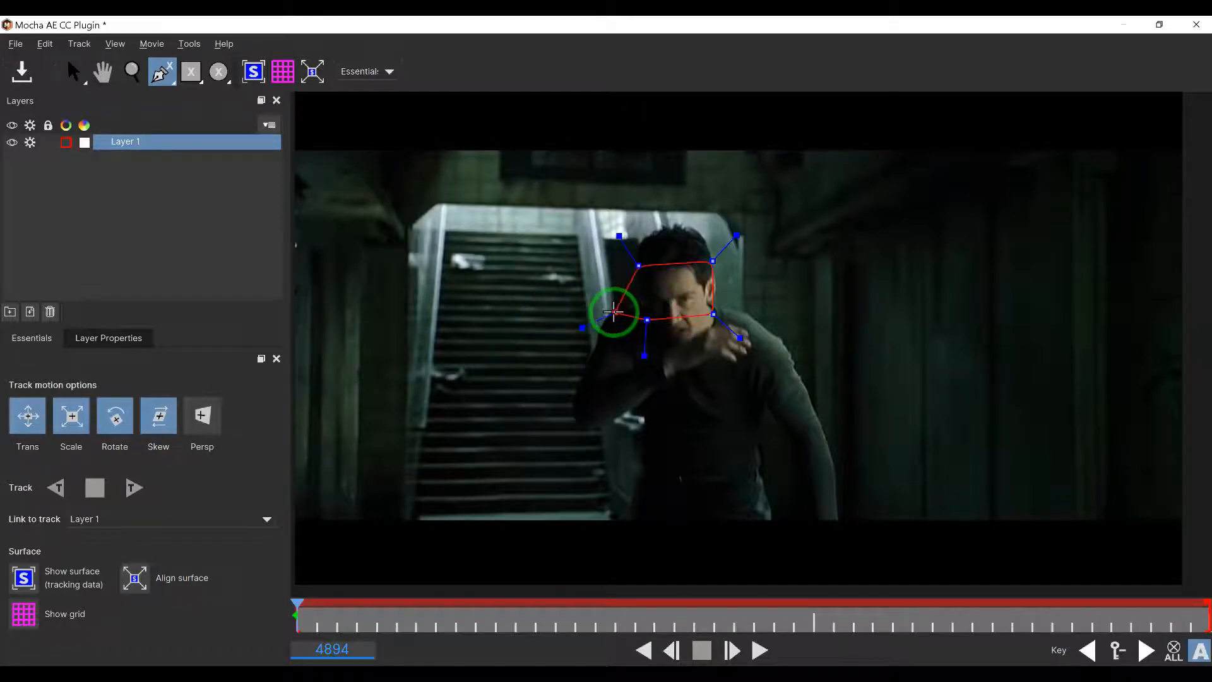
pyautogui.rightClick(615, 314)
# Step: Fine-tune the spline's corner points so the outline fits the man's face more closely
pyautogui.moveTo(648, 320); pyautogui.dragTo(649, 319)
pyautogui.moveTo(713, 261)
pyautogui.mouseDown()
pyautogui.moveTo(710, 235)
pyautogui.moveTo(707, 257)
pyautogui.mouseUp()
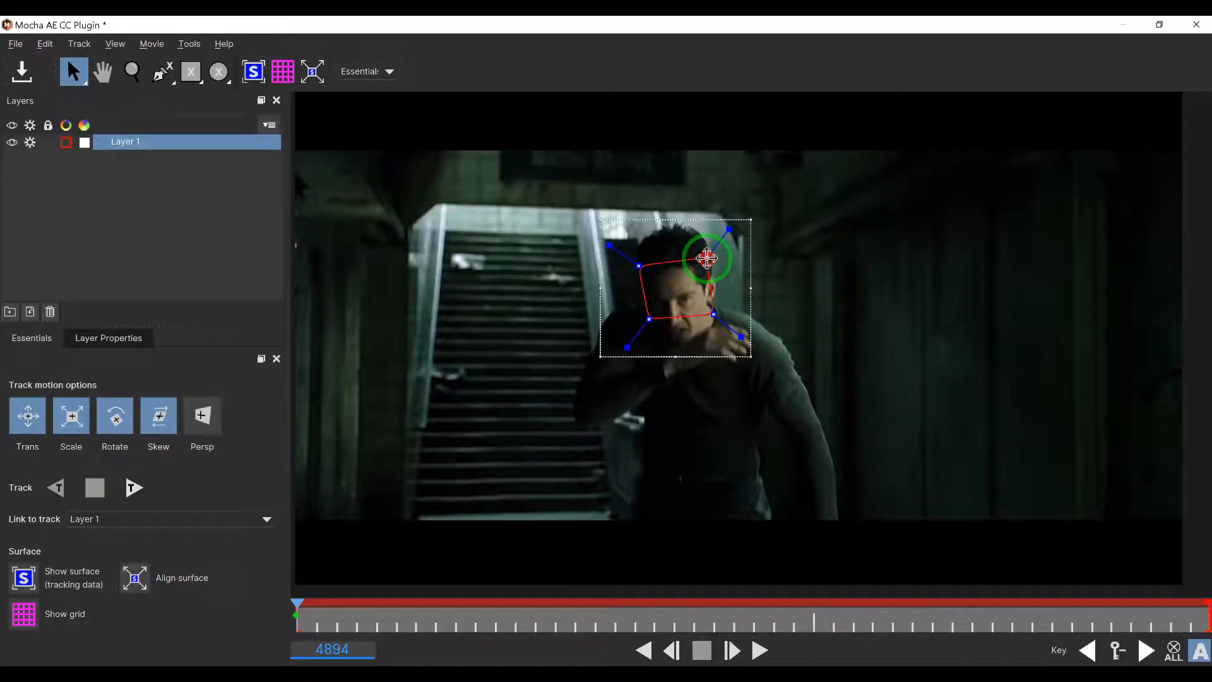
pyautogui.moveTo(650, 318); pyautogui.dragTo(649, 319)
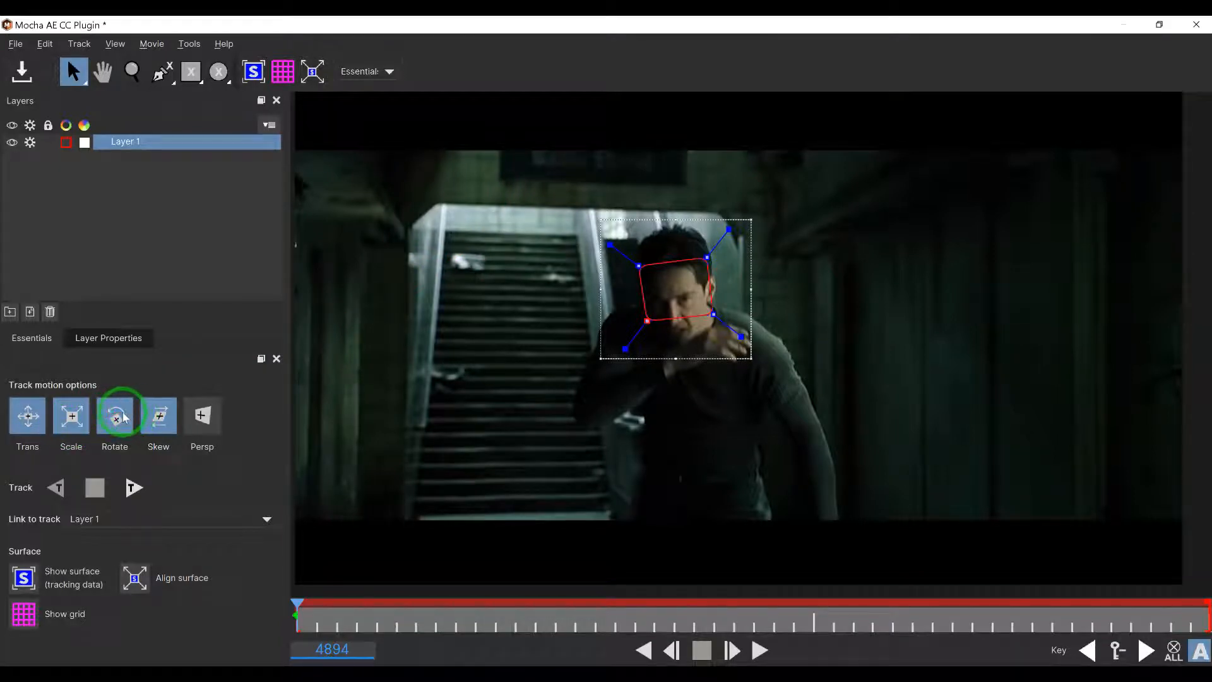
# Step: Turn off skew tracking, keeping translation, scale and rotation, and track the face forward to frame 4940
pyautogui.click(161, 420)
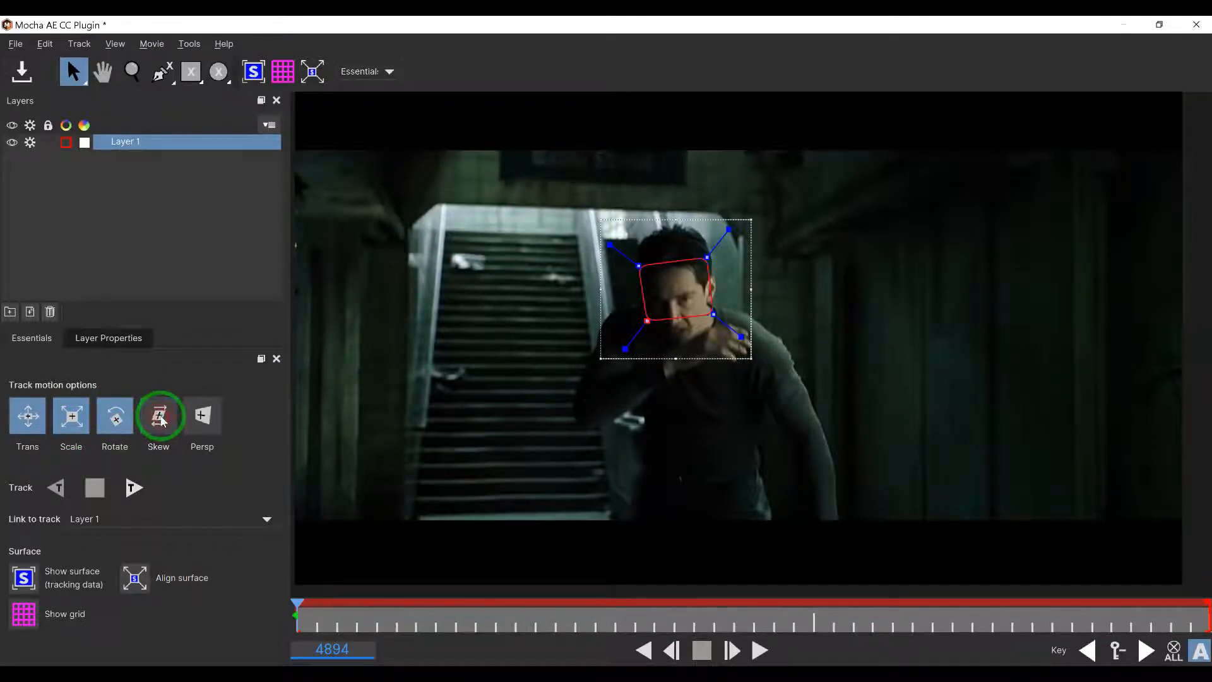
pyautogui.click(134, 486)
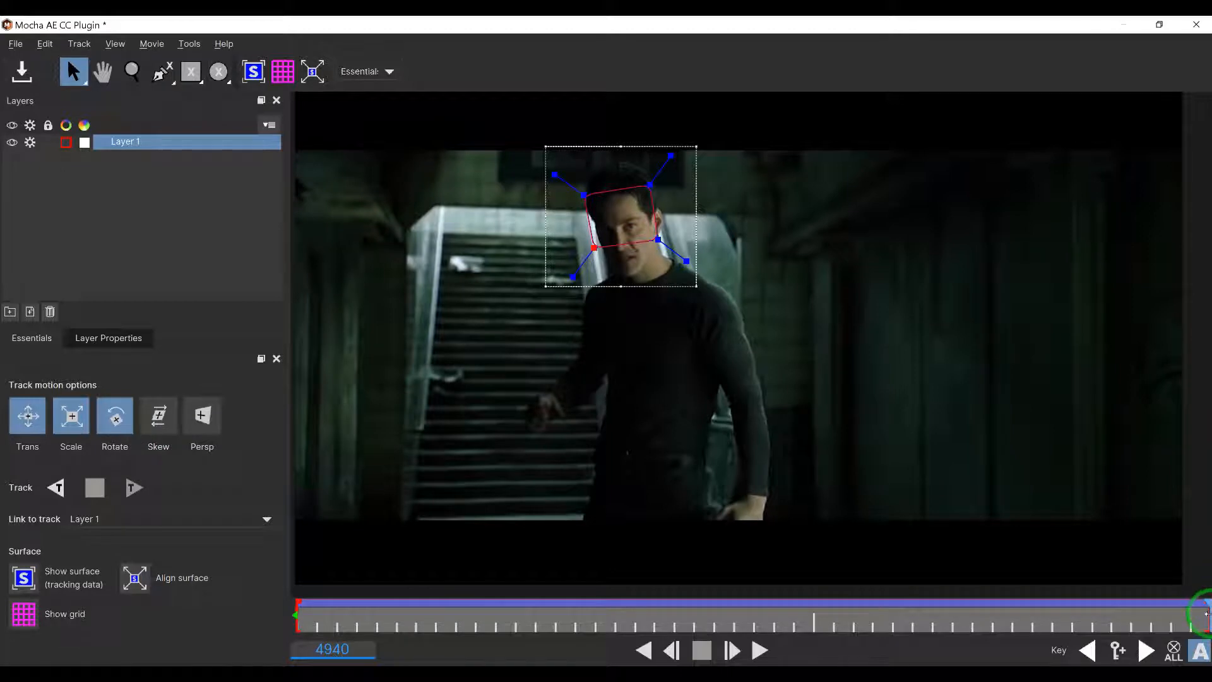
pyautogui.moveTo(1208, 613)
pyautogui.mouseDown()
pyautogui.moveTo(312, 611)
pyautogui.moveTo(1206, 613)
pyautogui.mouseUp()
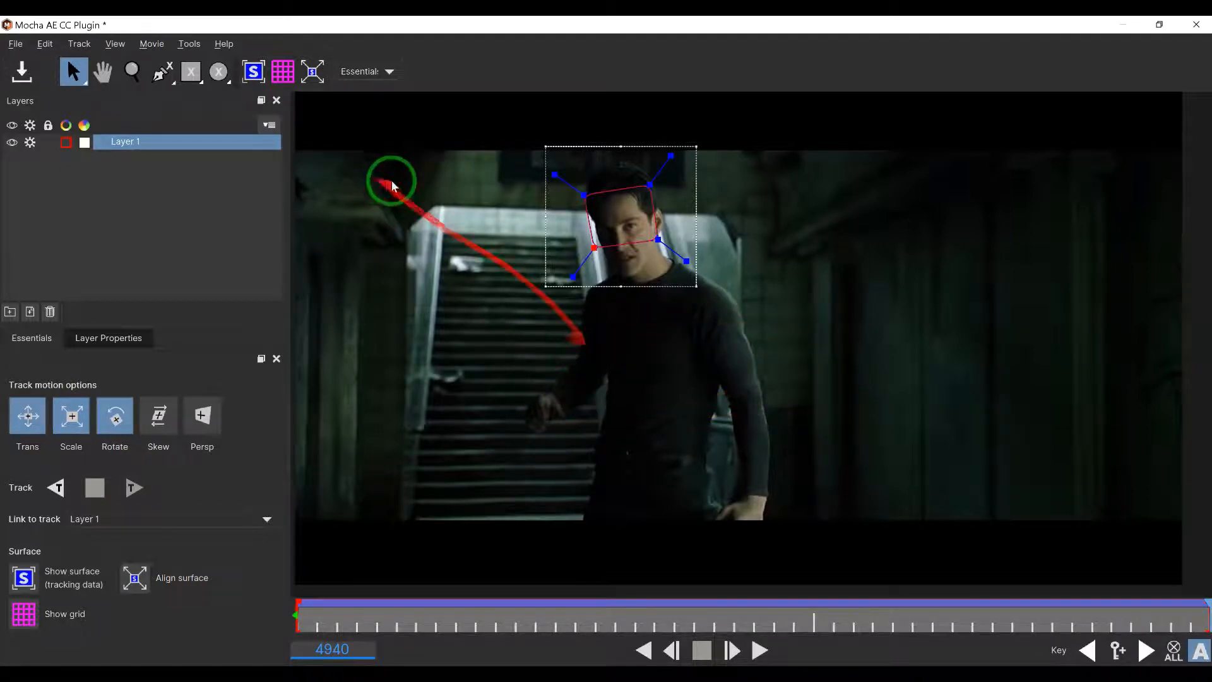
# Step: Save the Mocha project with the face tracking data
pyautogui.click(21, 72)
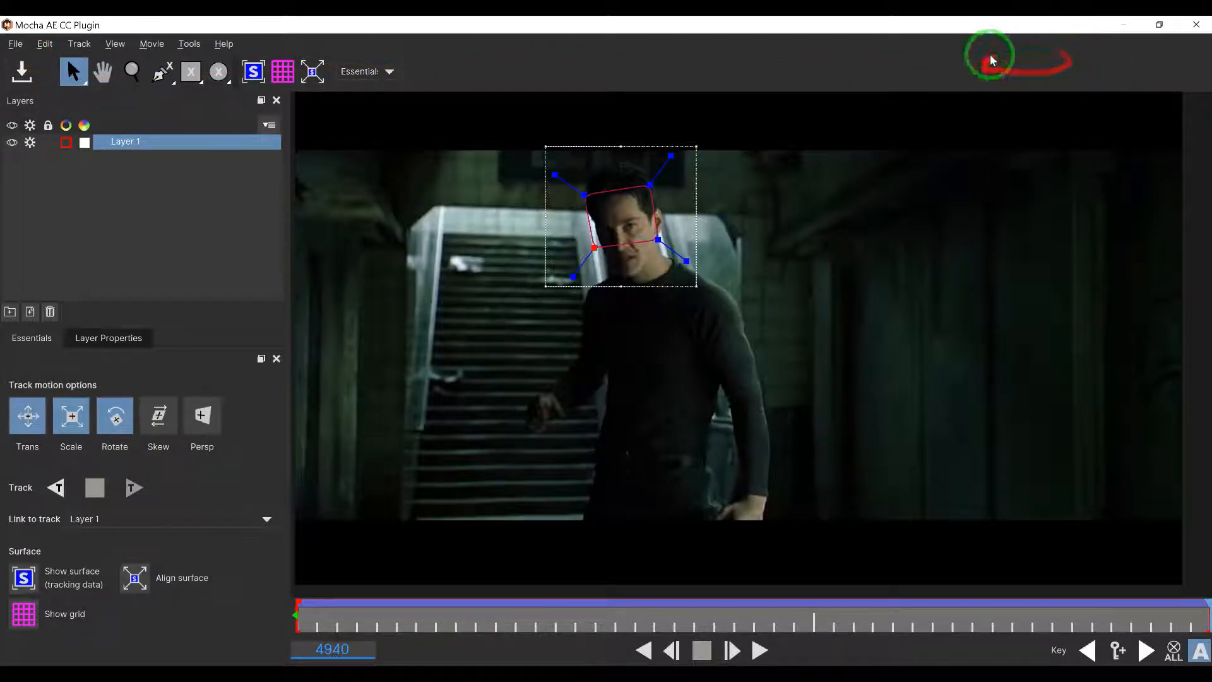
pyautogui.click(24, 74)
pyautogui.click(23, 71)
pyautogui.click(23, 72)
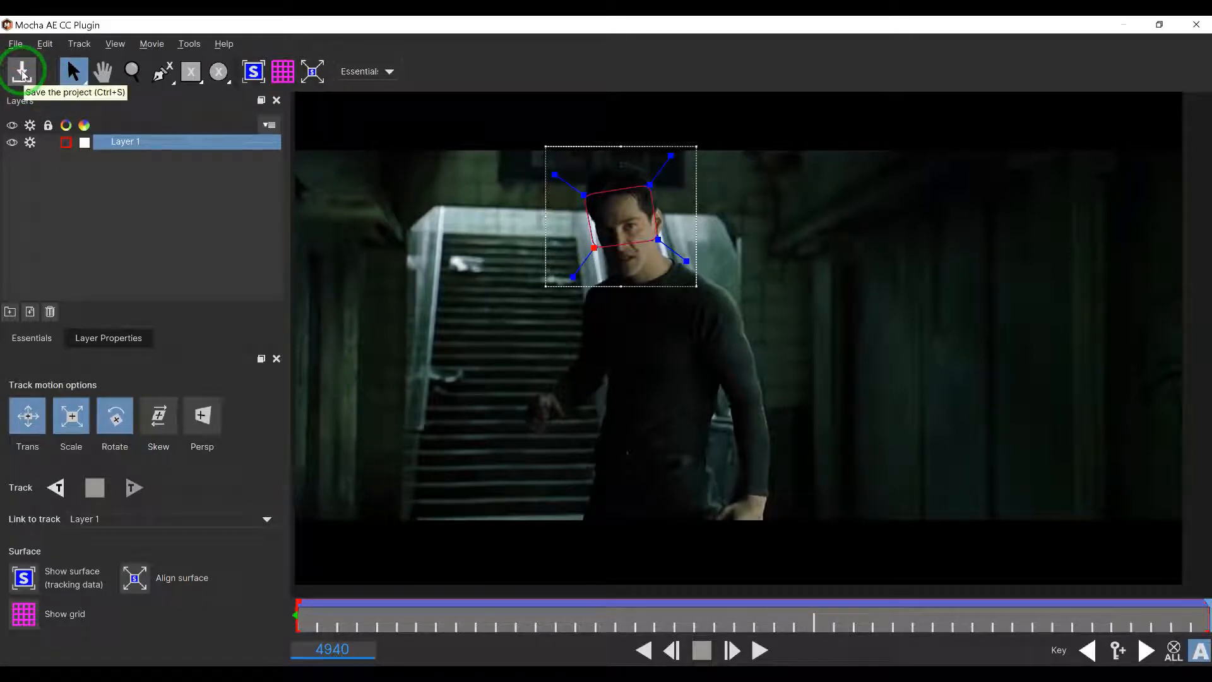
# Step: Save the Mocha project again and close Mocha to return to the After Effects composition
pyautogui.click(23, 73)
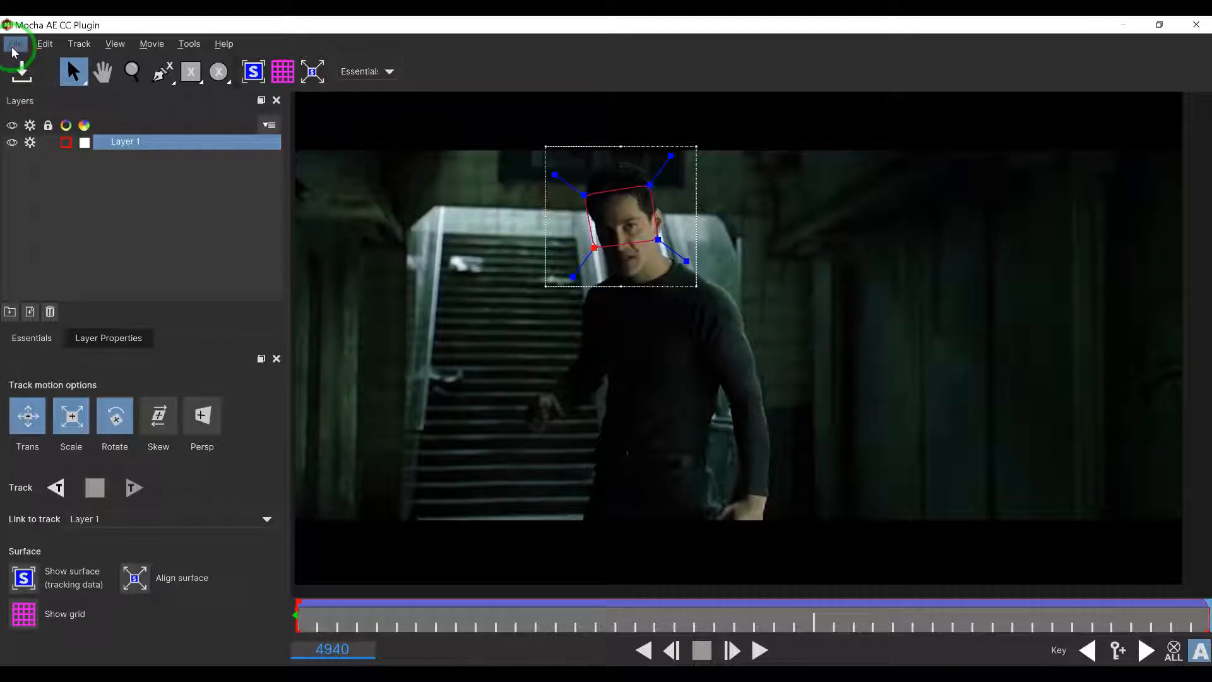
pyautogui.click(15, 46)
pyautogui.click(73, 72)
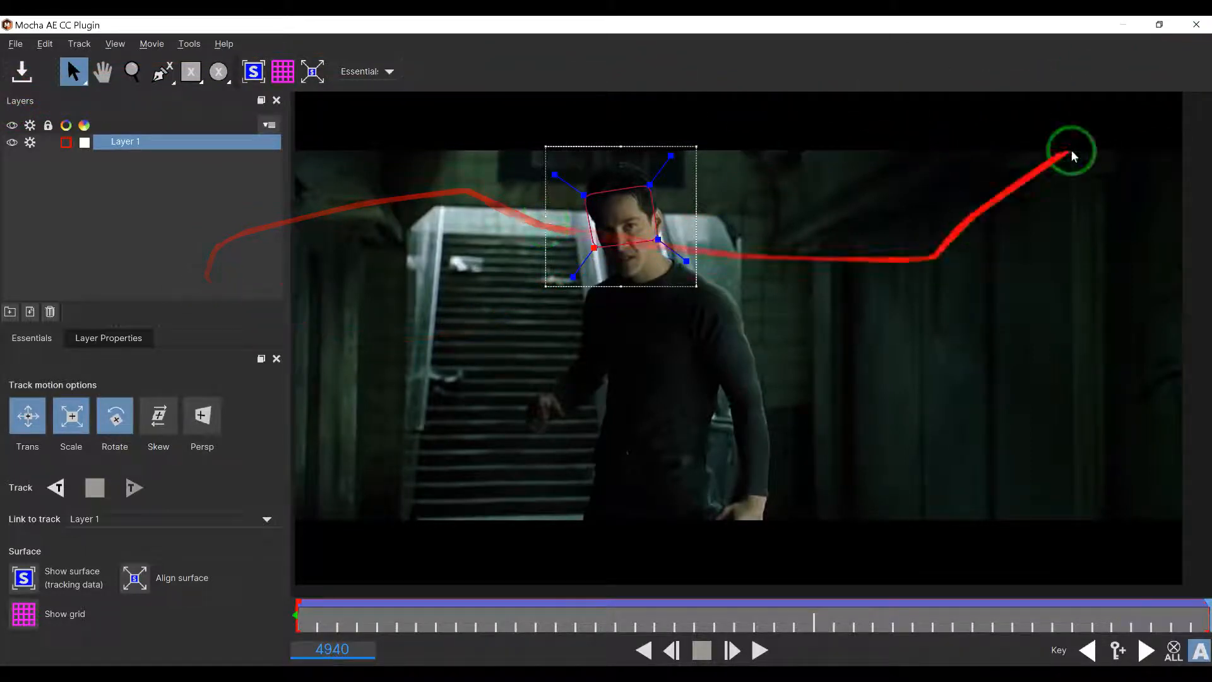
pyautogui.click(1197, 29)
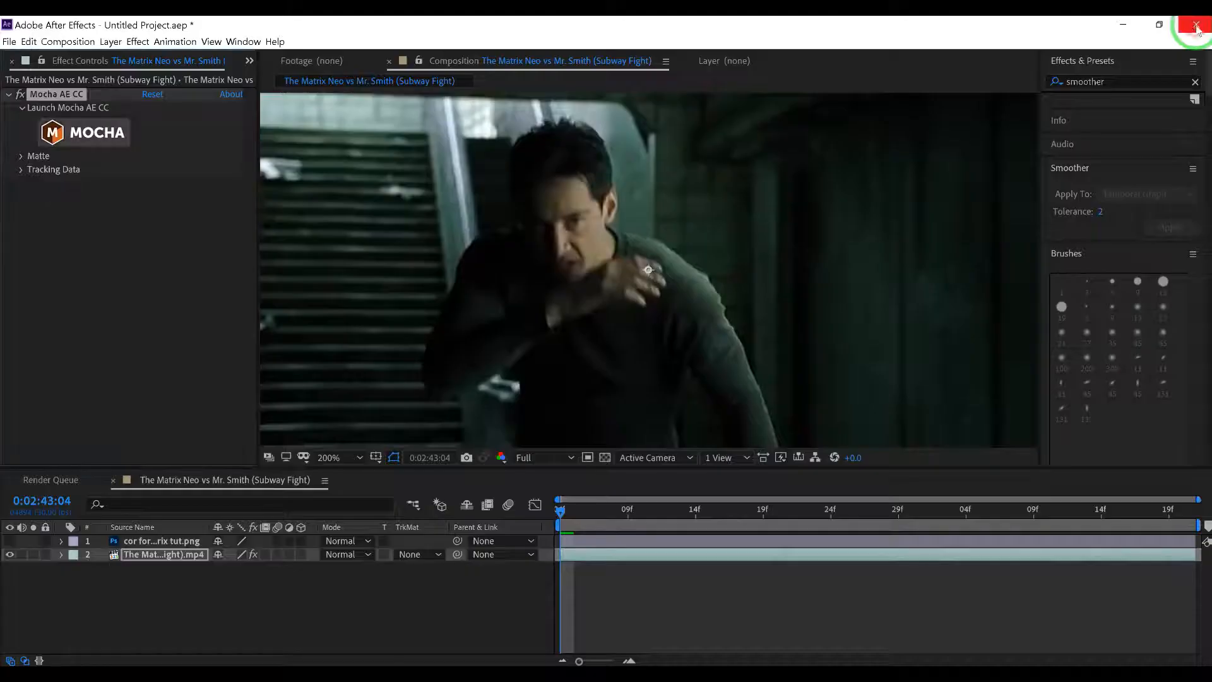
# Step: Examine the Mocha effect's tracking data properties on the Matrix footage layer, and collapse the layer again
pyautogui.click(60, 556)
pyautogui.click(75, 568)
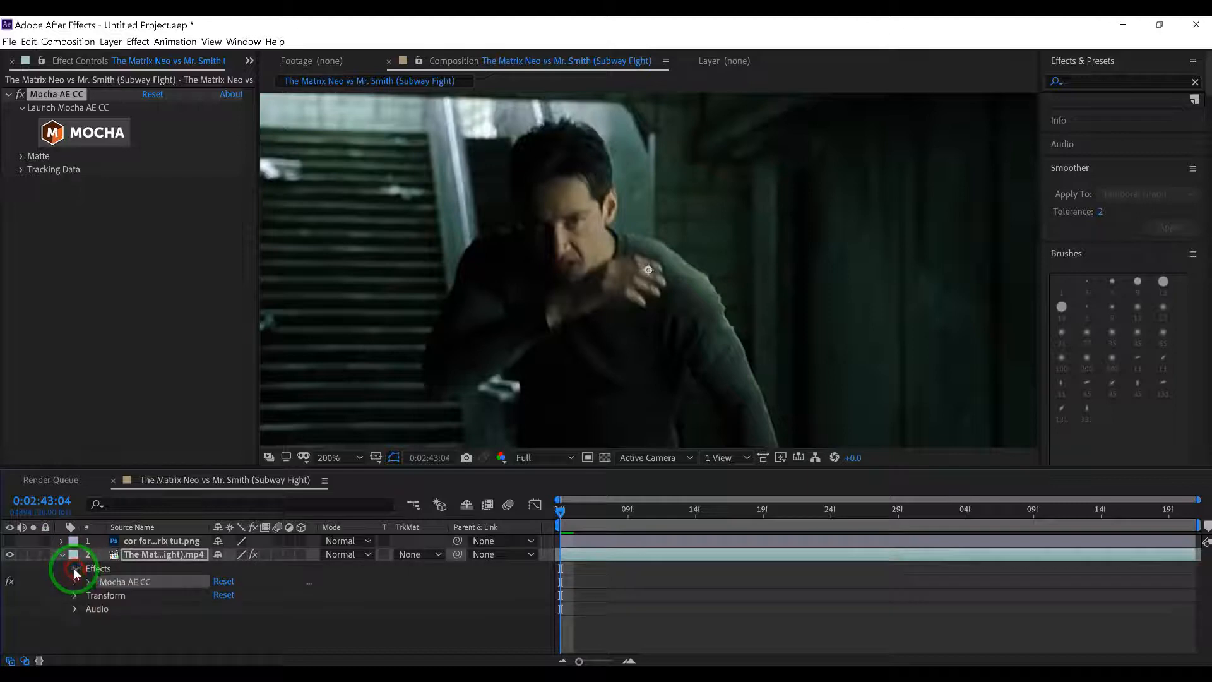
pyautogui.click(89, 581)
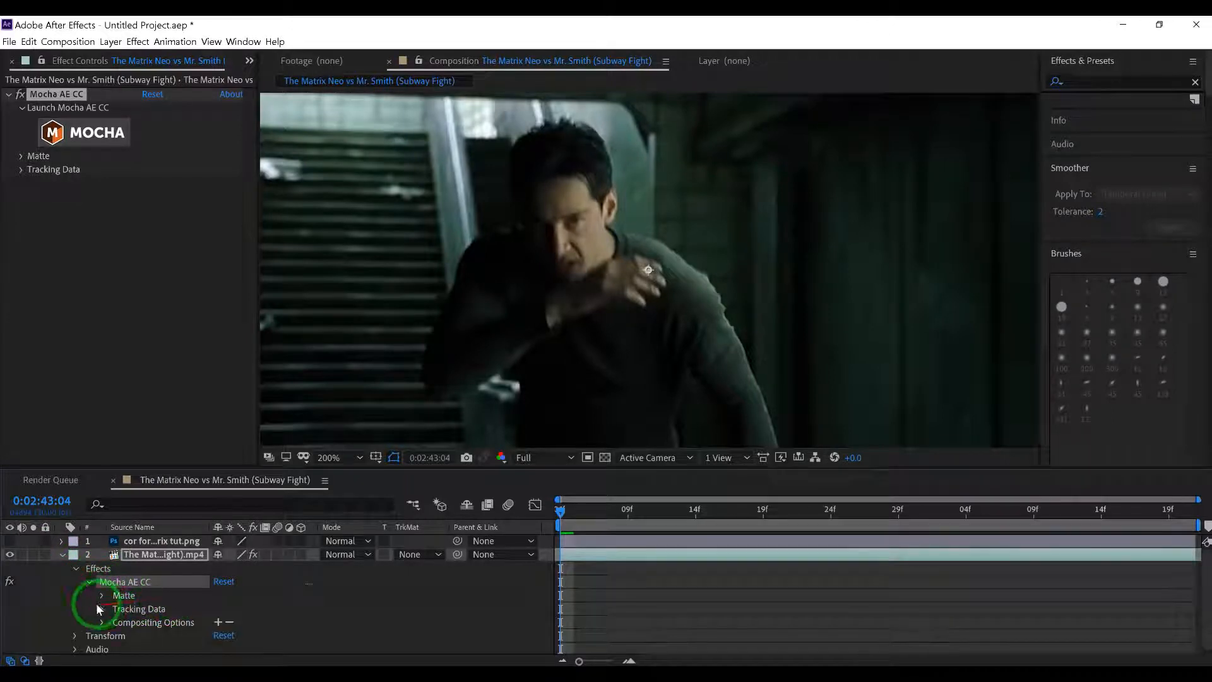
pyautogui.click(103, 609)
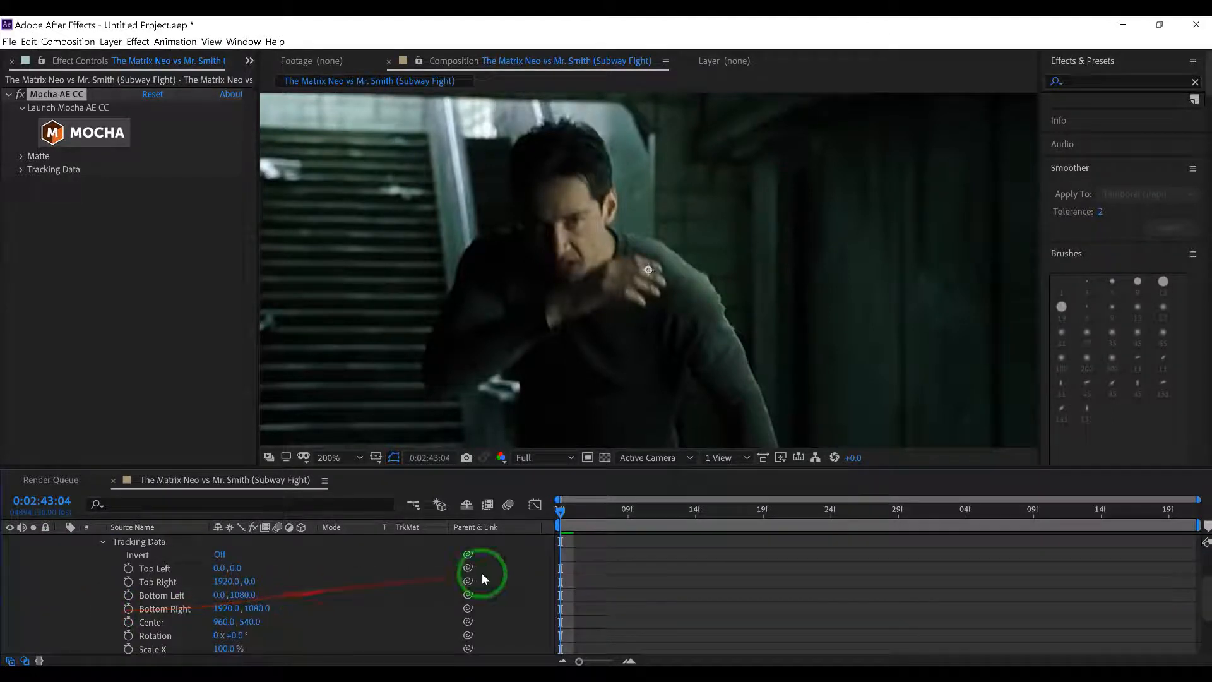
pyautogui.scroll(-3, 571, 574)
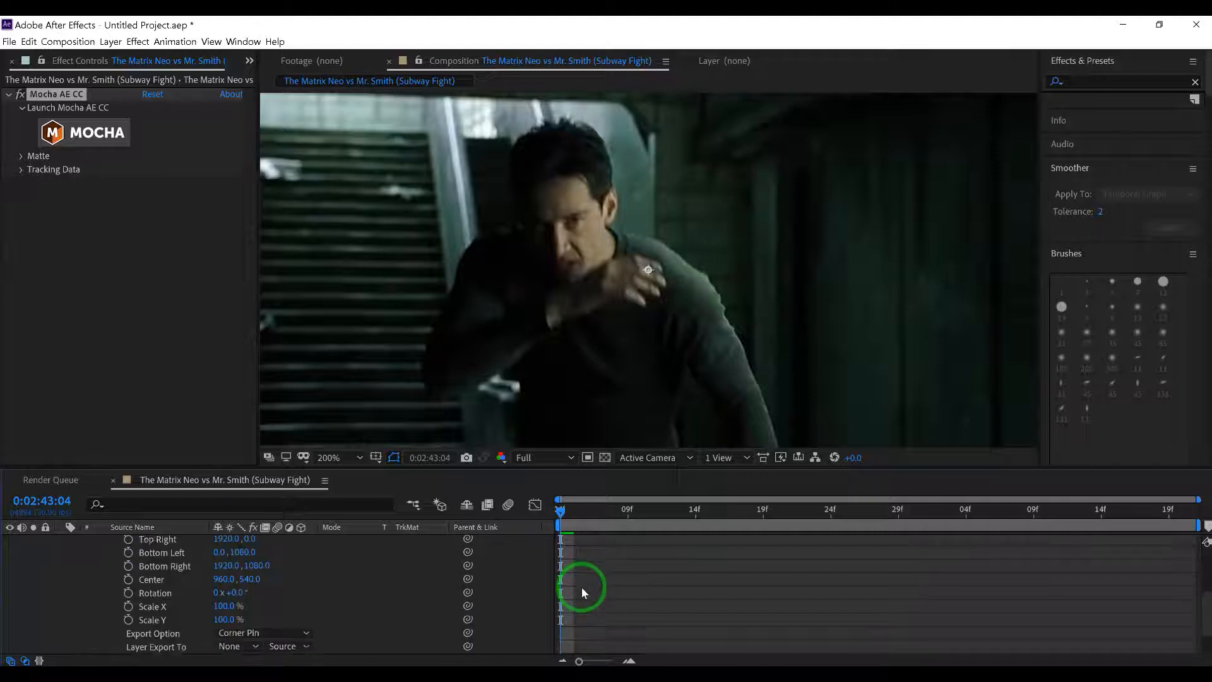
pyautogui.scroll(3, 578, 585)
pyautogui.scroll(-3, 579, 585)
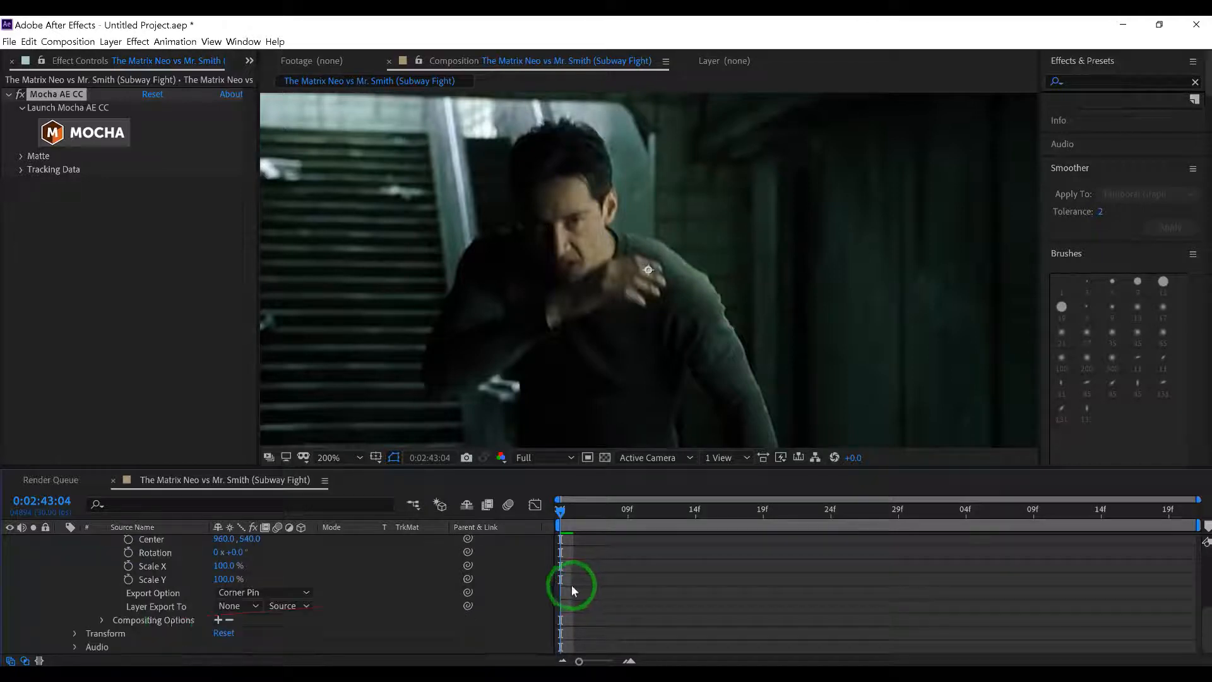
pyautogui.click(74, 633)
pyautogui.scroll(6, 145, 605)
pyautogui.scroll(3, 162, 611)
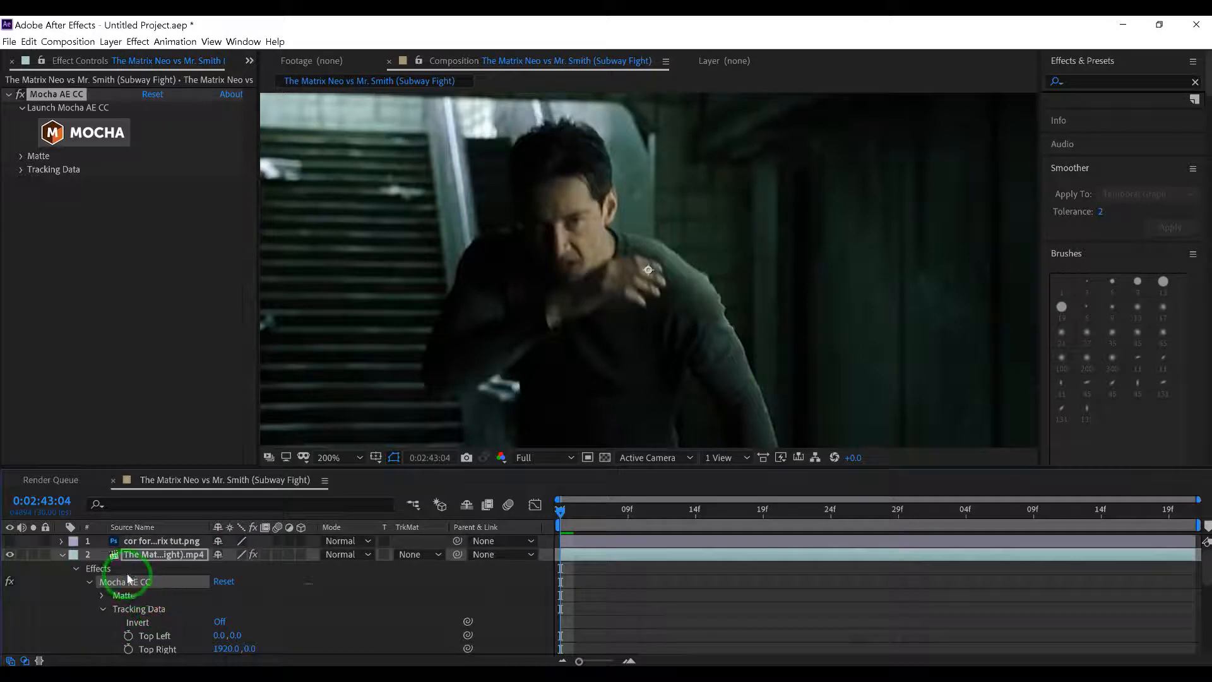
pyautogui.click(62, 554)
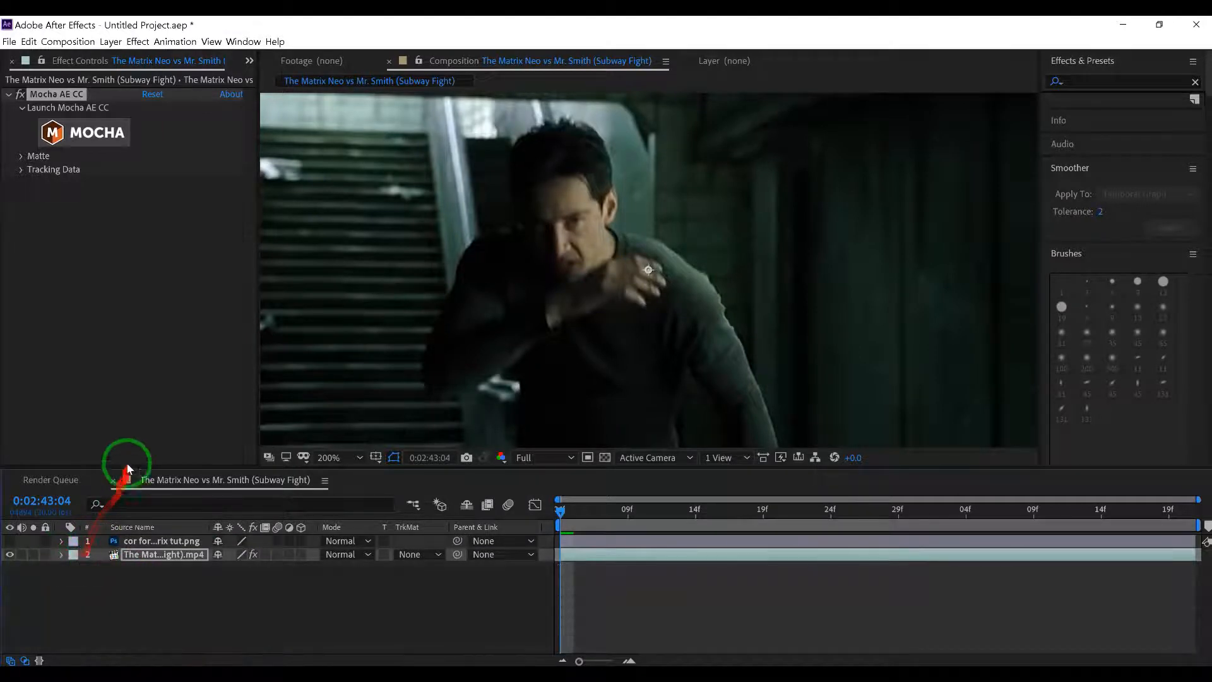
# Step: Add a null object above the face cut-out layer
pyautogui.click(164, 541)
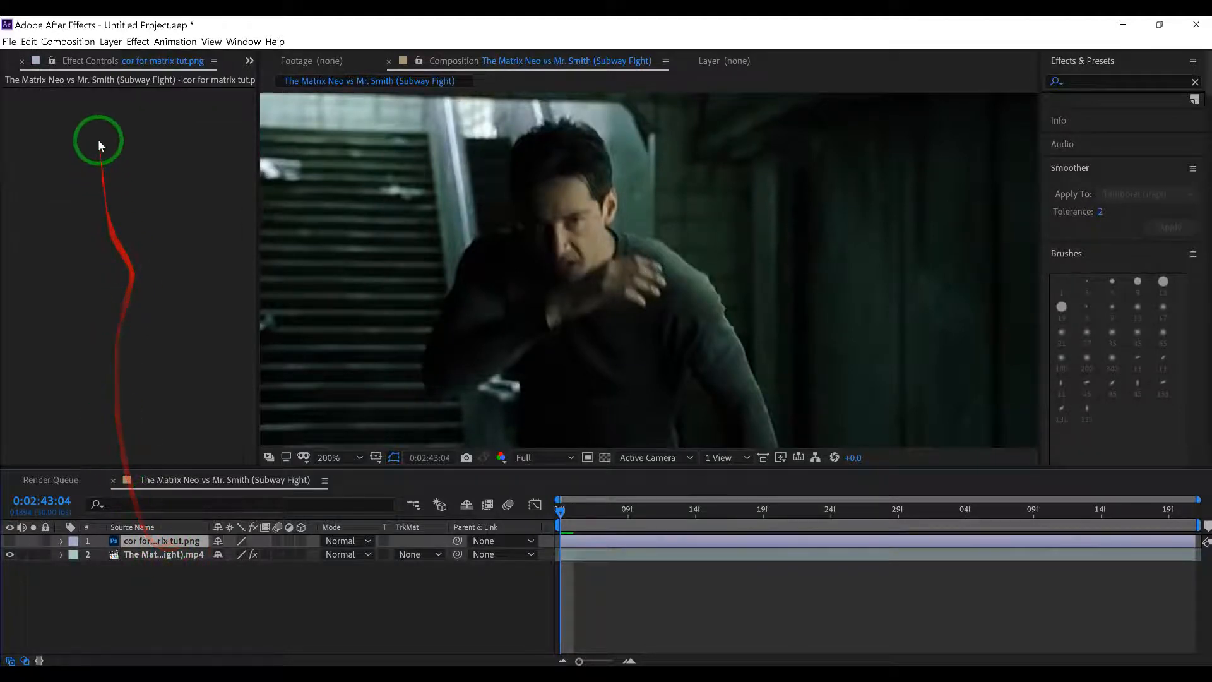
pyautogui.click(109, 43)
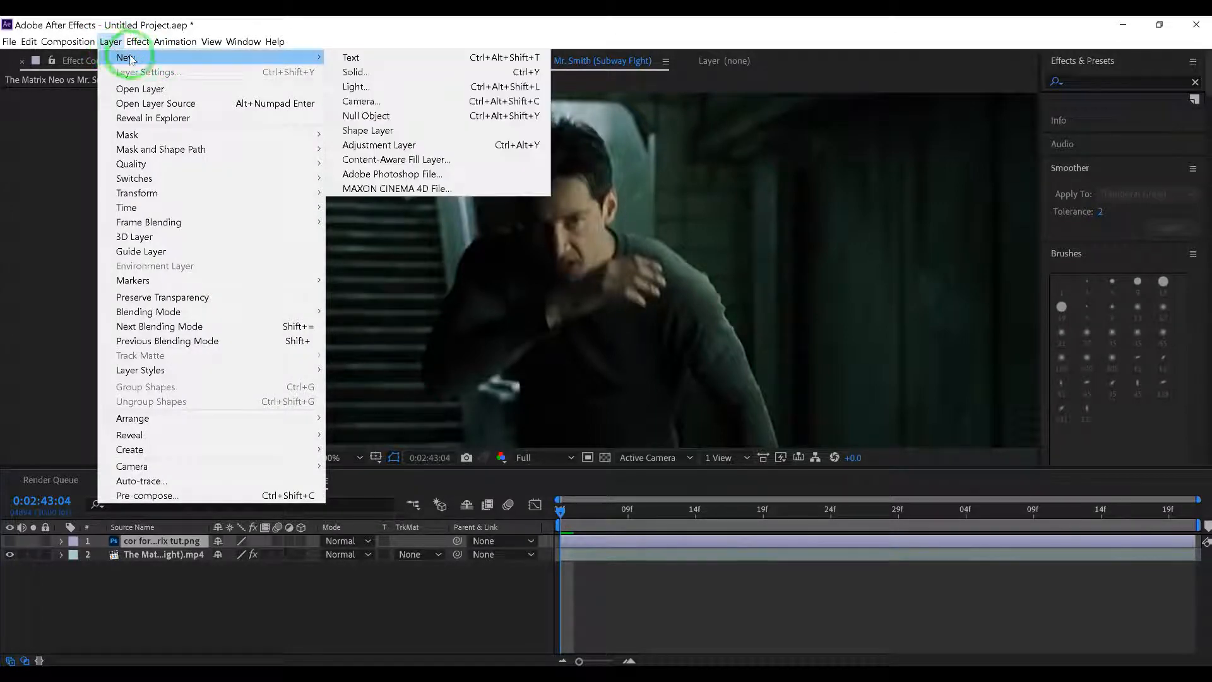
pyautogui.click(373, 116)
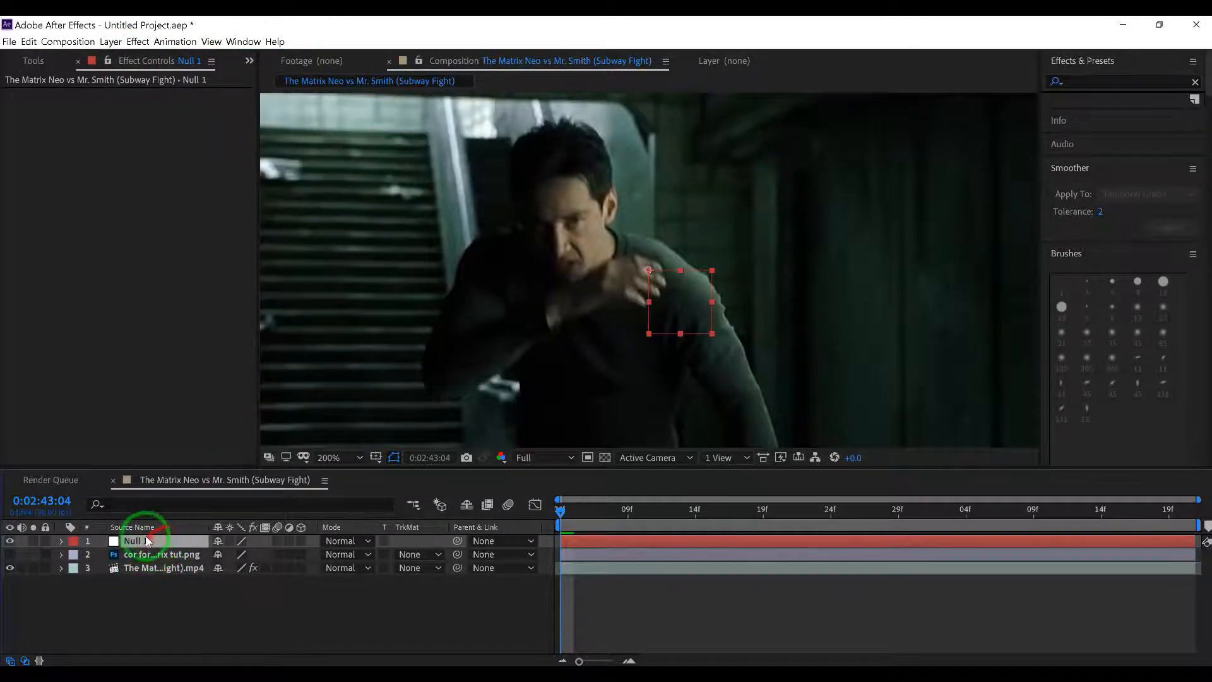
# Step: Create track data for the Matrix footage layer's Mocha effect from the tracked Layer 1
pyautogui.click(168, 567)
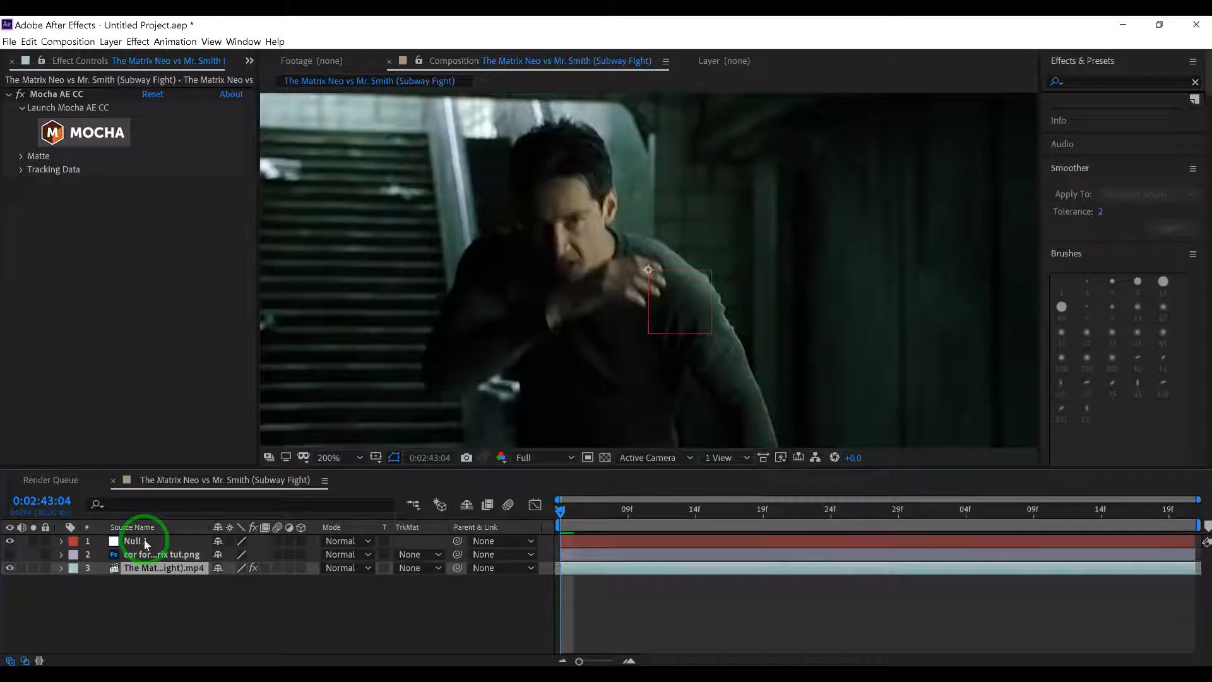
pyautogui.click(158, 553)
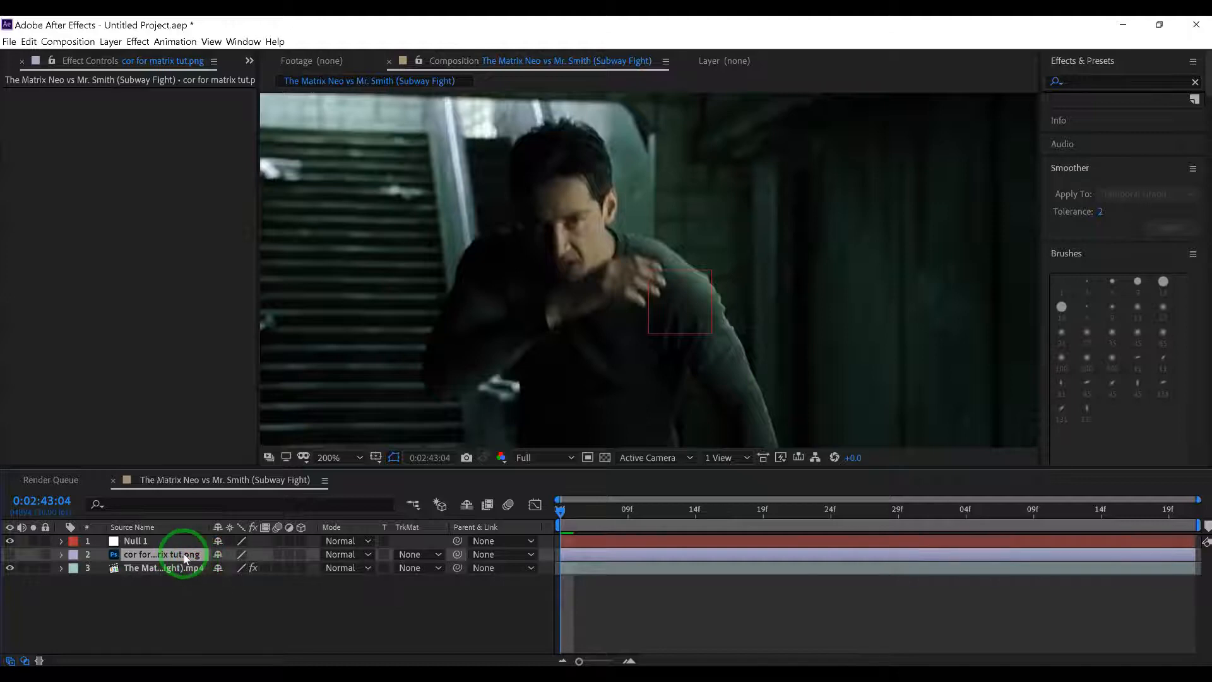
pyautogui.click(148, 570)
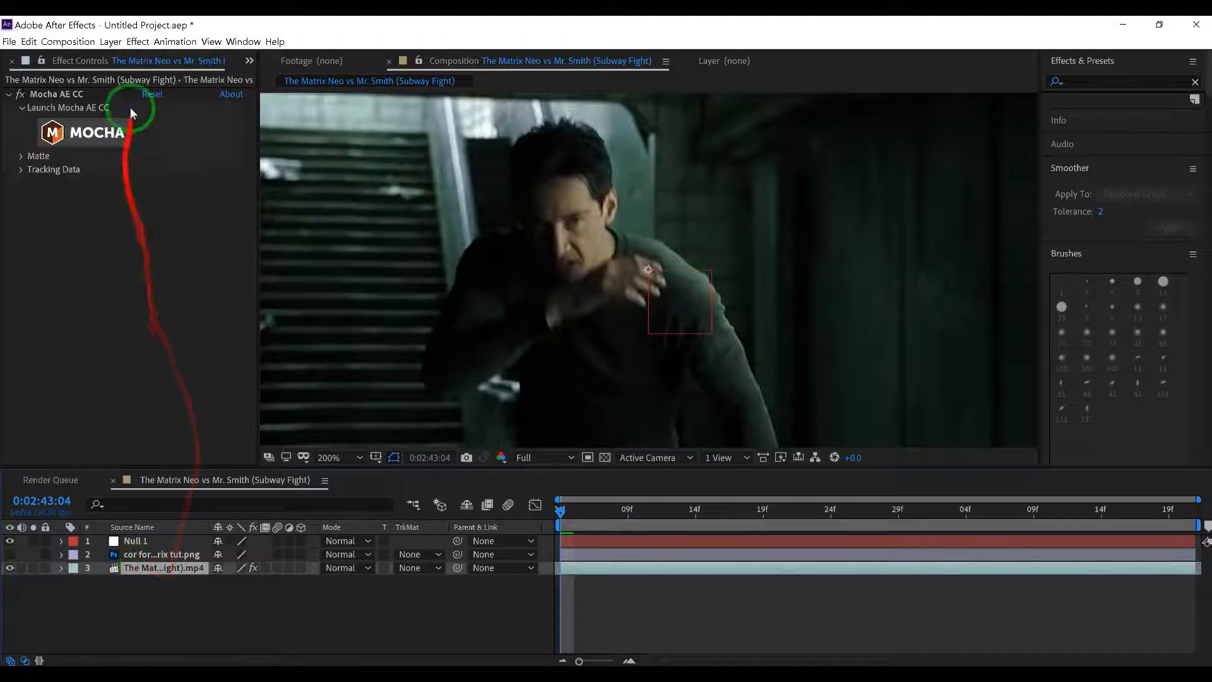
pyautogui.click(5, 61)
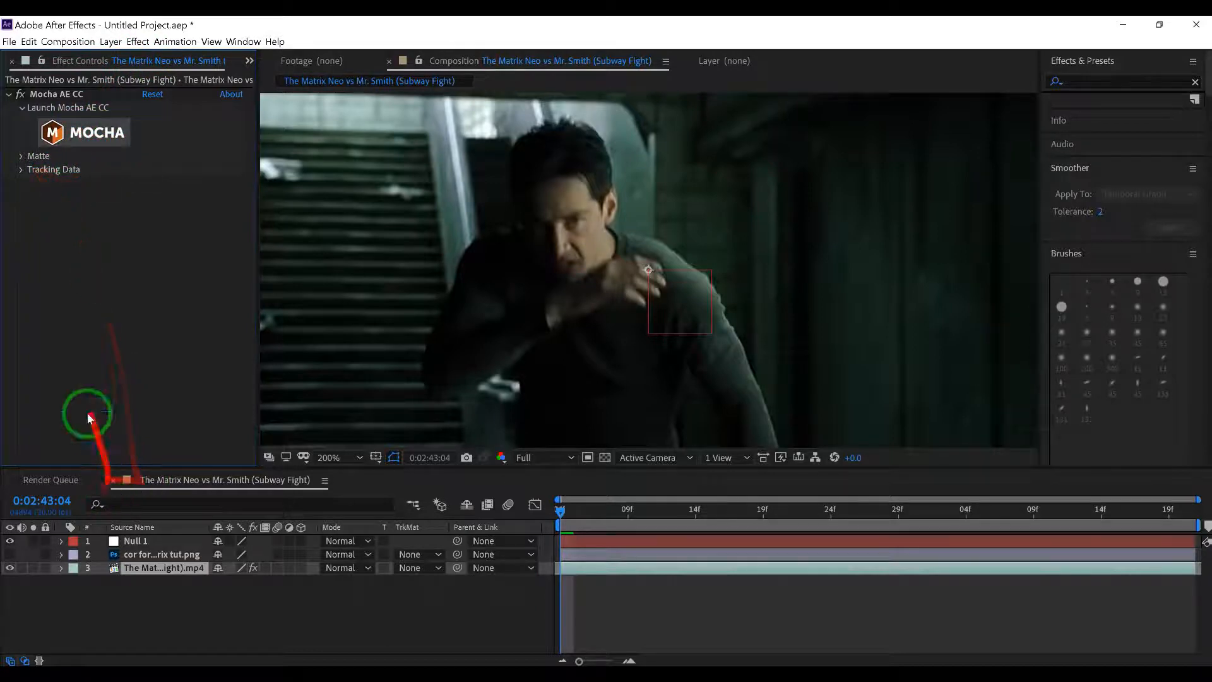
pyautogui.click(21, 169)
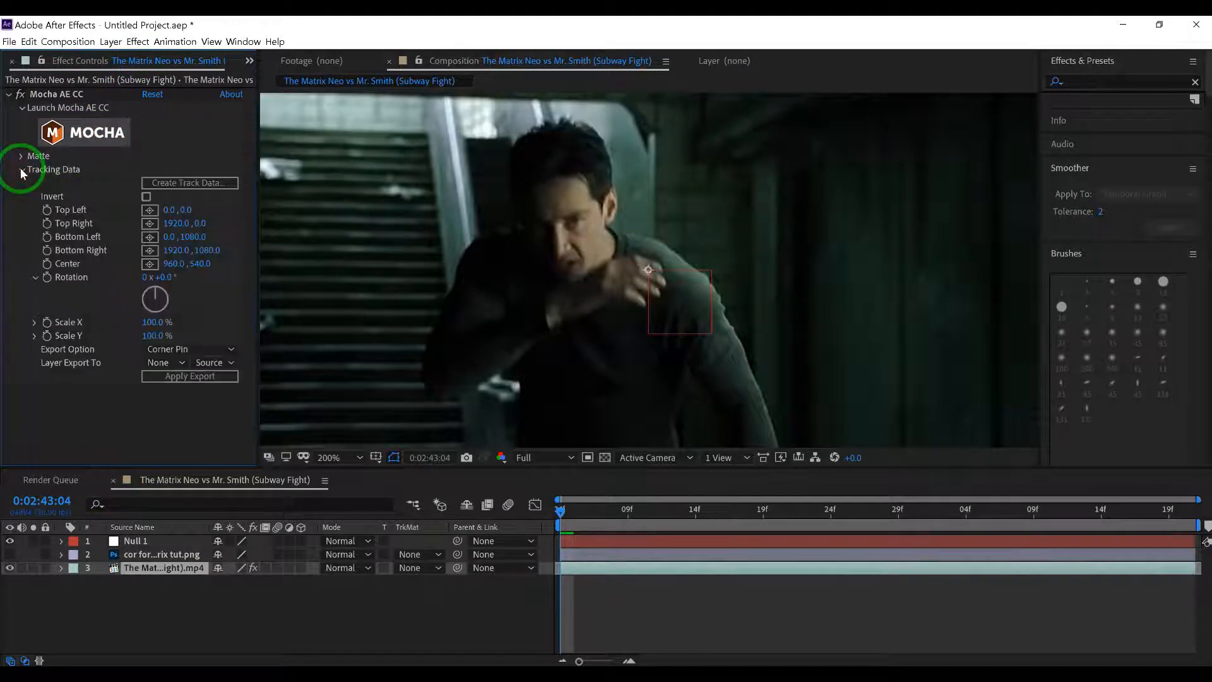
pyautogui.click(187, 183)
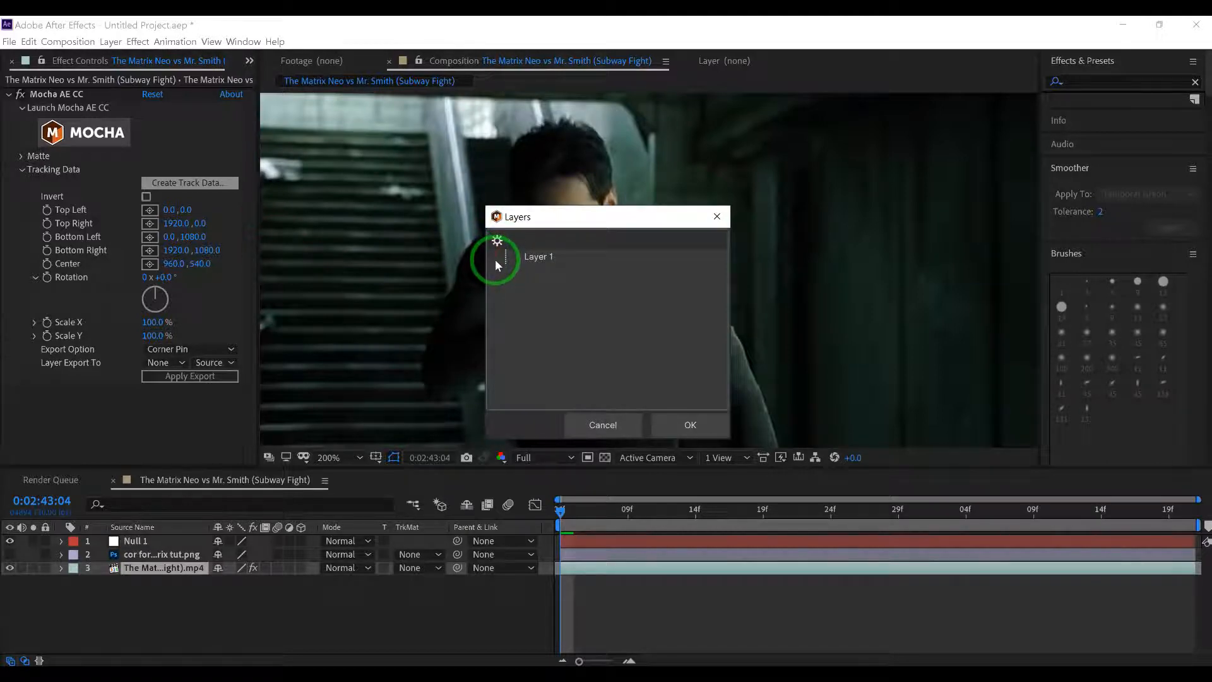
pyautogui.click(538, 256)
pyautogui.click(496, 256)
pyautogui.click(673, 418)
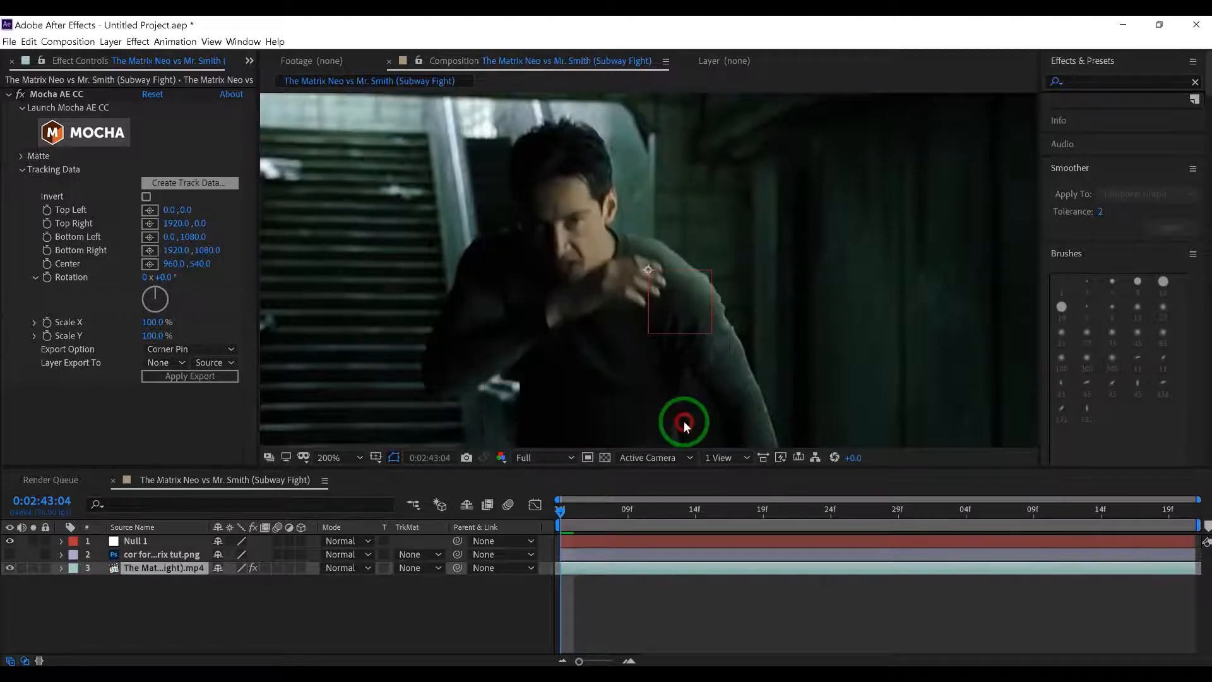
pyautogui.click(192, 183)
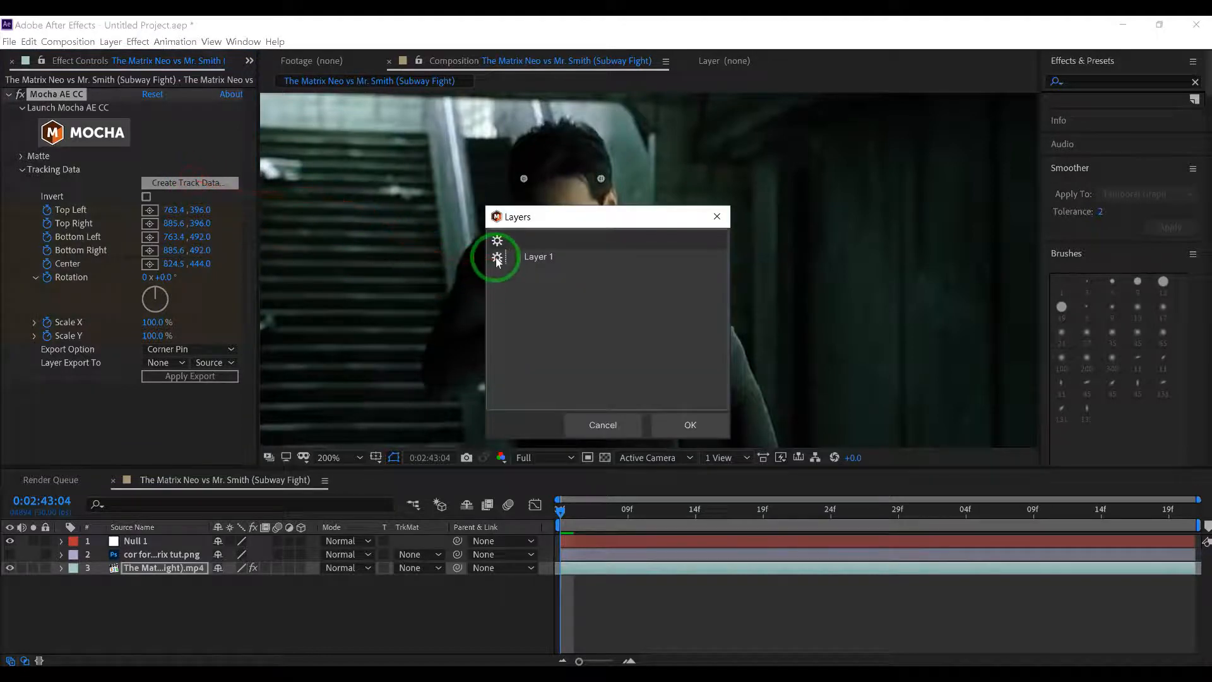
pyautogui.click(690, 424)
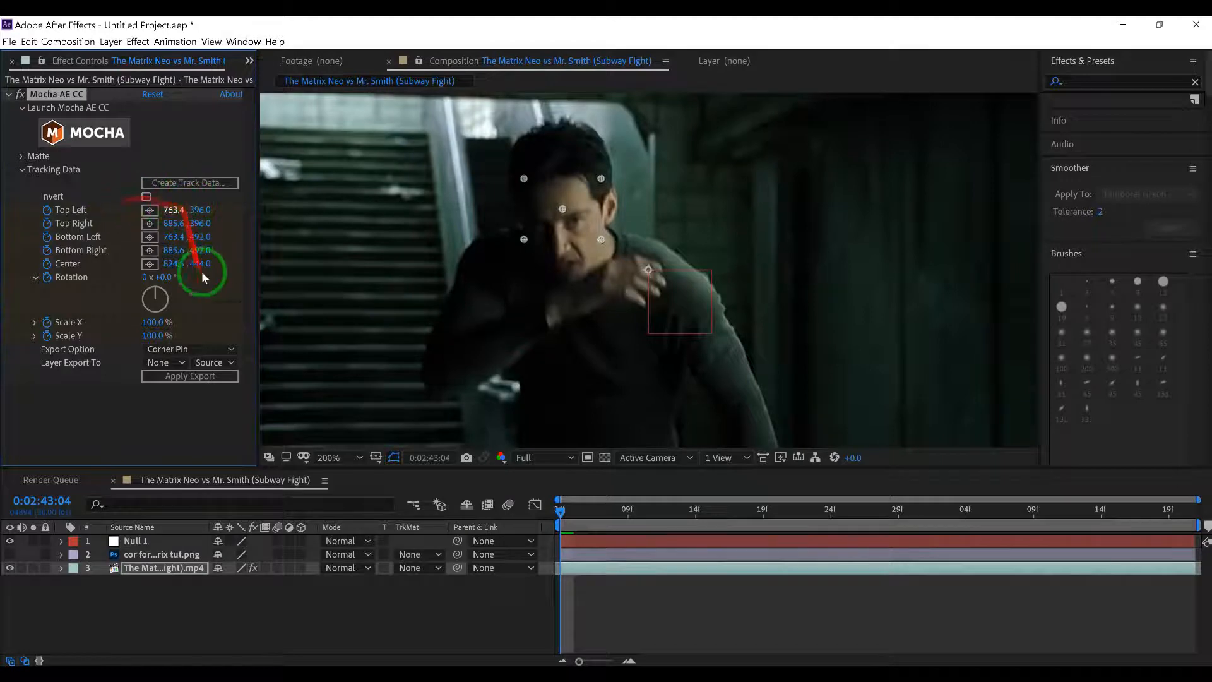
# Step: Set the tracking data's export option to Transform and its export layer to Null 1
pyautogui.click(168, 352)
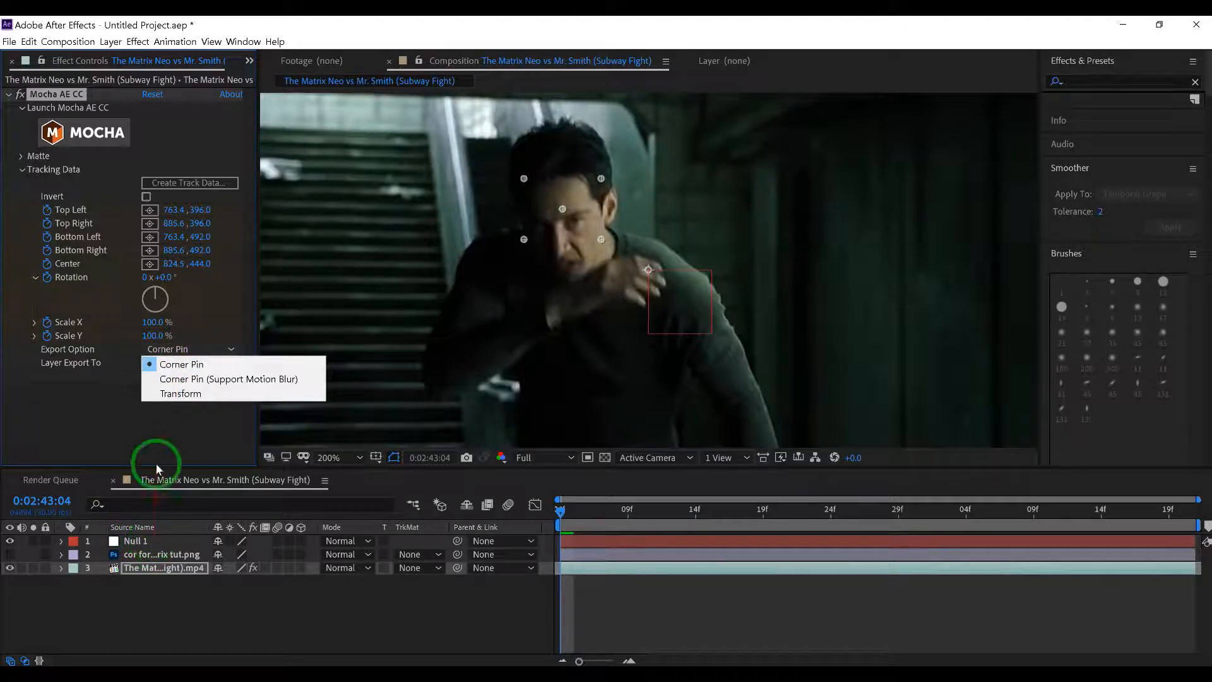
pyautogui.click(144, 365)
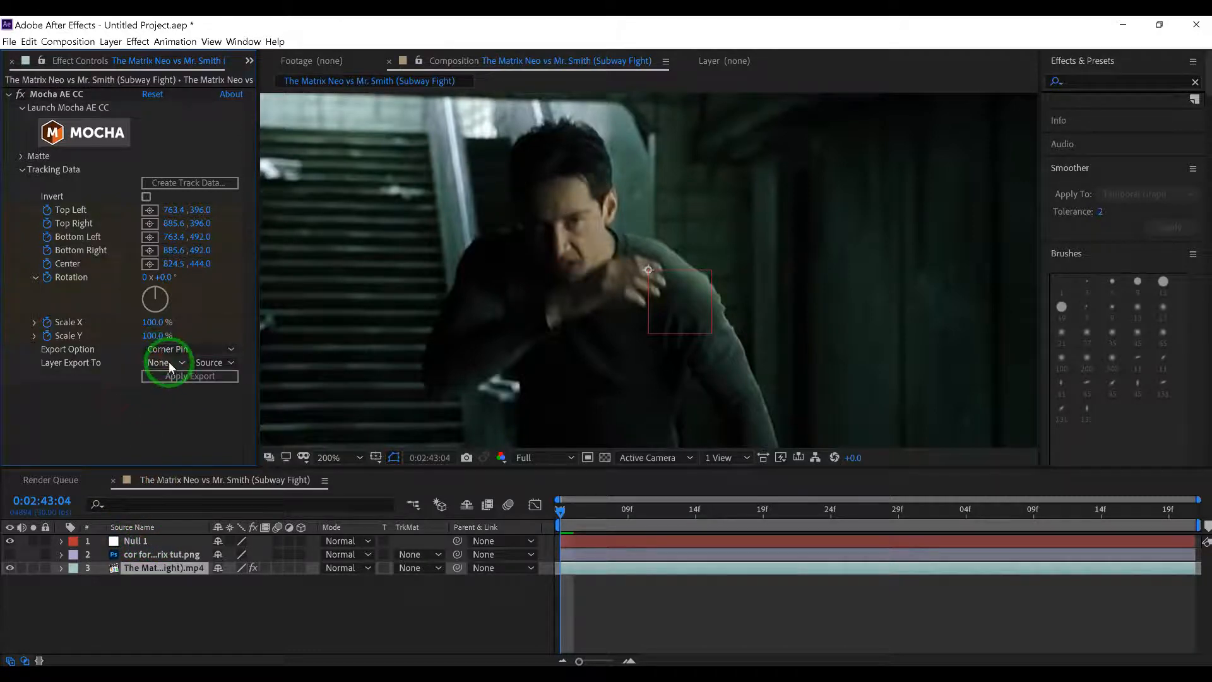
pyautogui.click(168, 362)
pyautogui.click(178, 397)
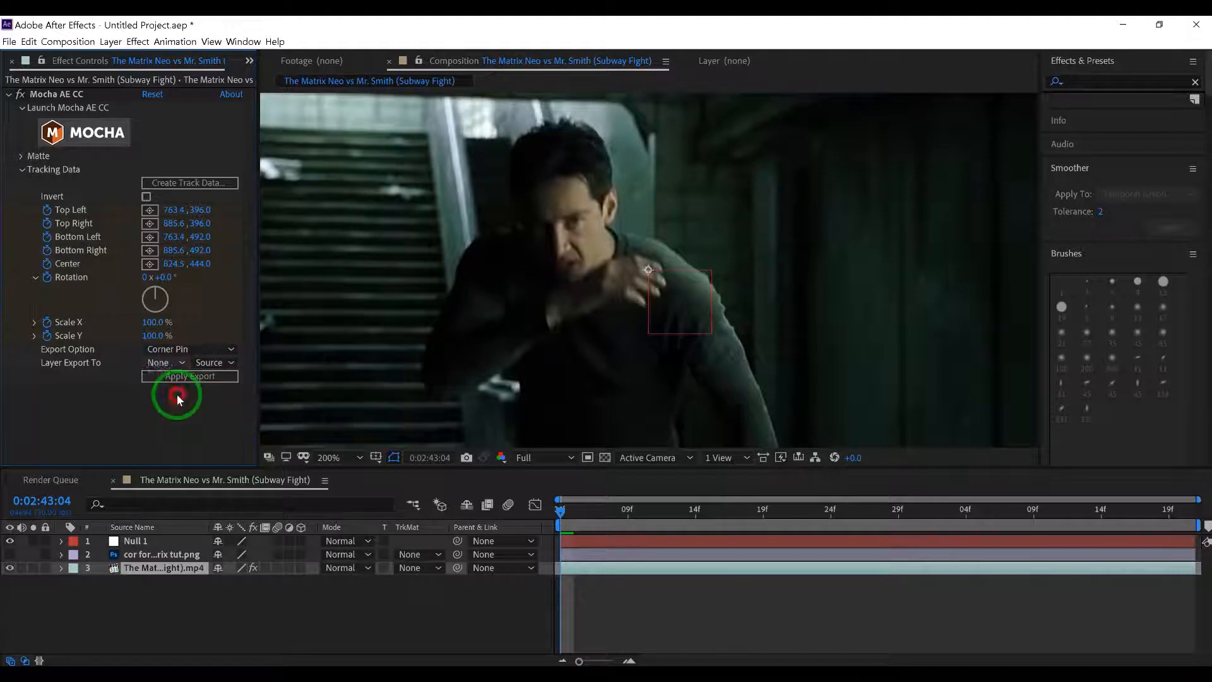
pyautogui.click(163, 355)
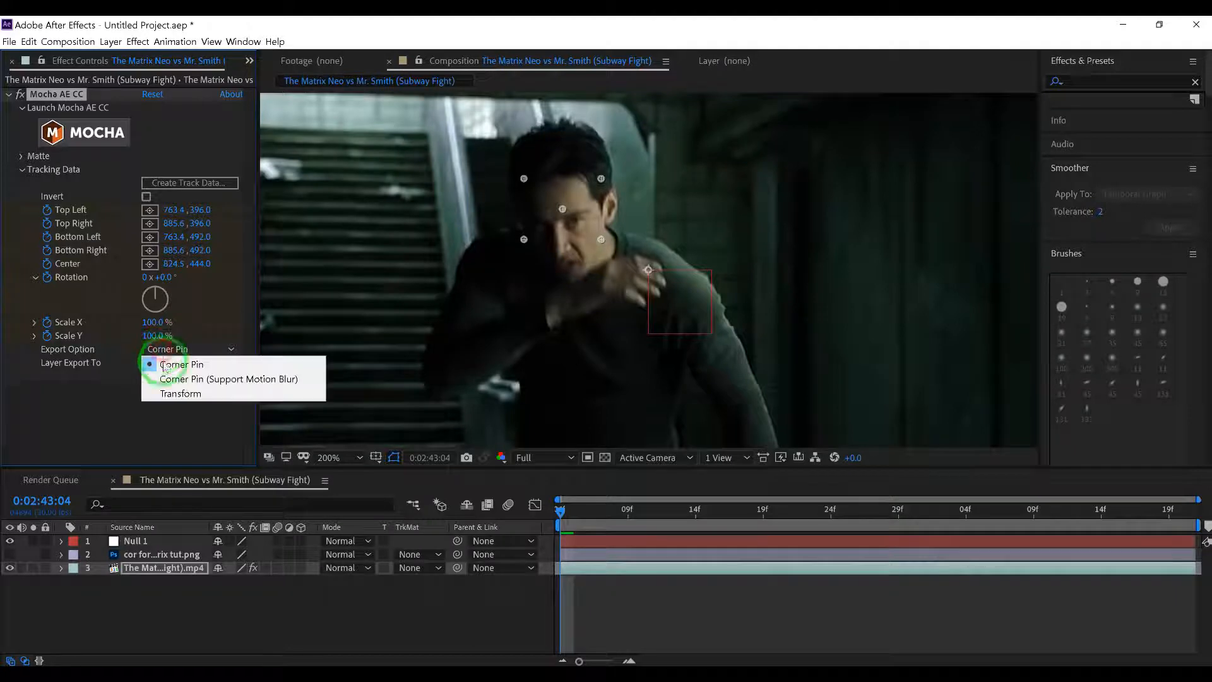
pyautogui.click(175, 397)
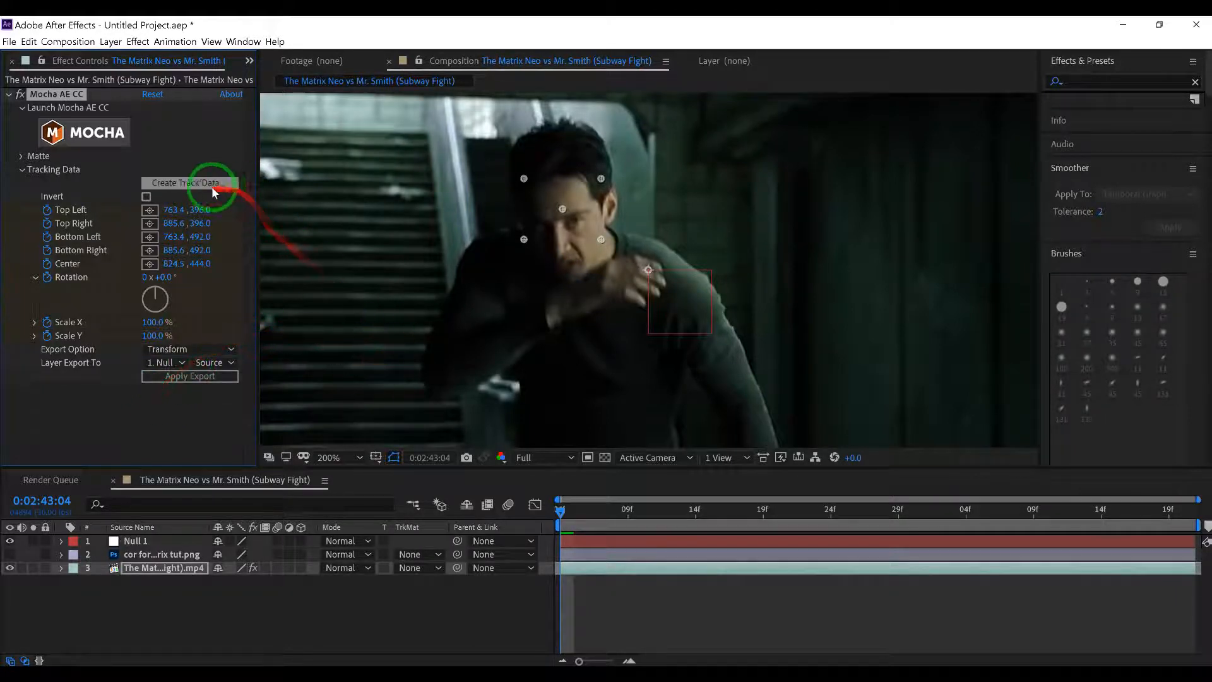
# Step: Regenerate the track data from Layer 1 and apply the transform export to the null
pyautogui.click(196, 184)
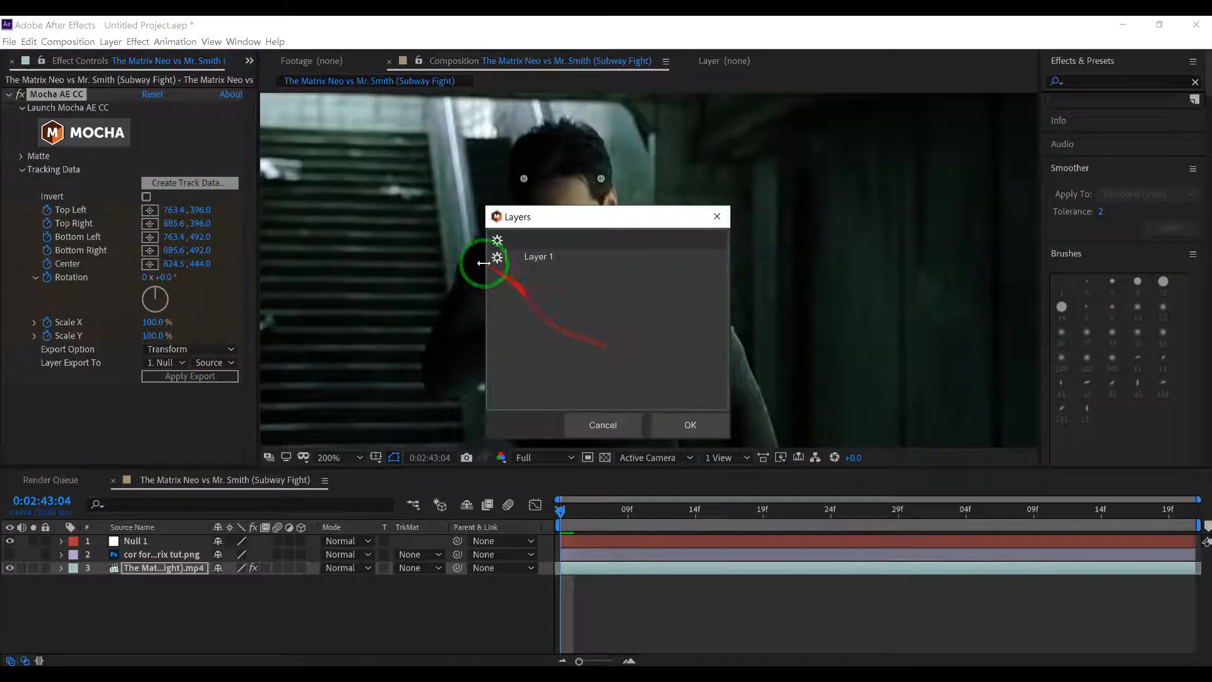
pyautogui.click(680, 430)
pyautogui.click(151, 376)
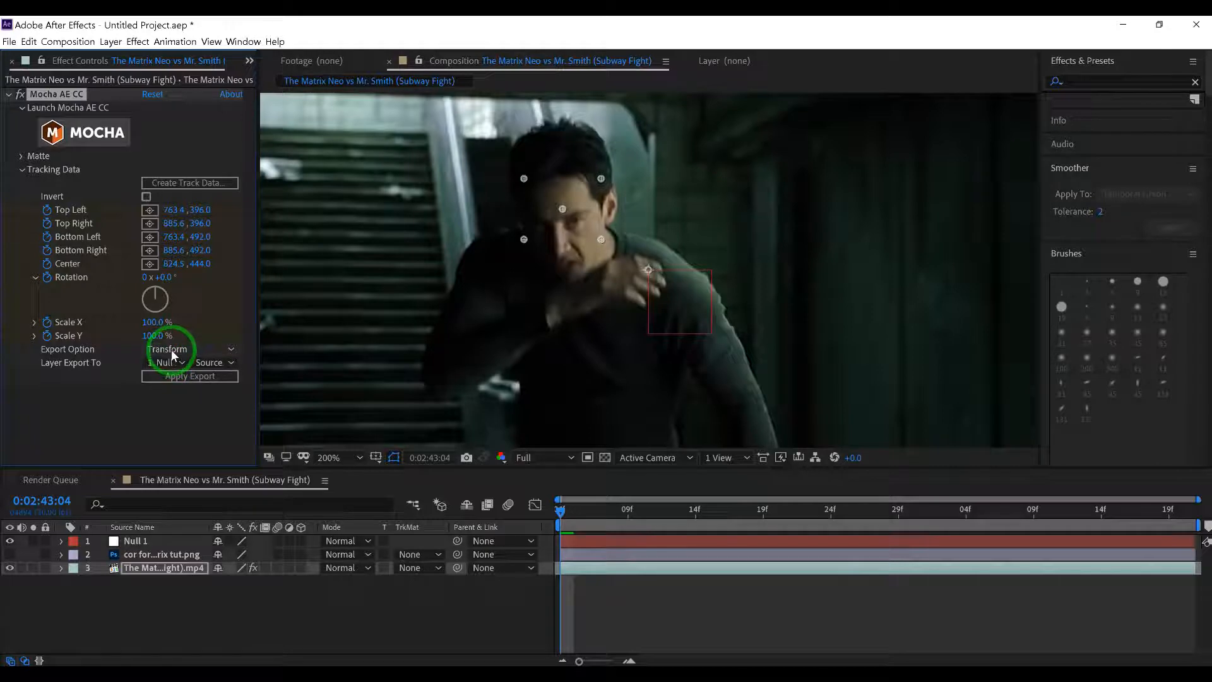
pyautogui.click(179, 377)
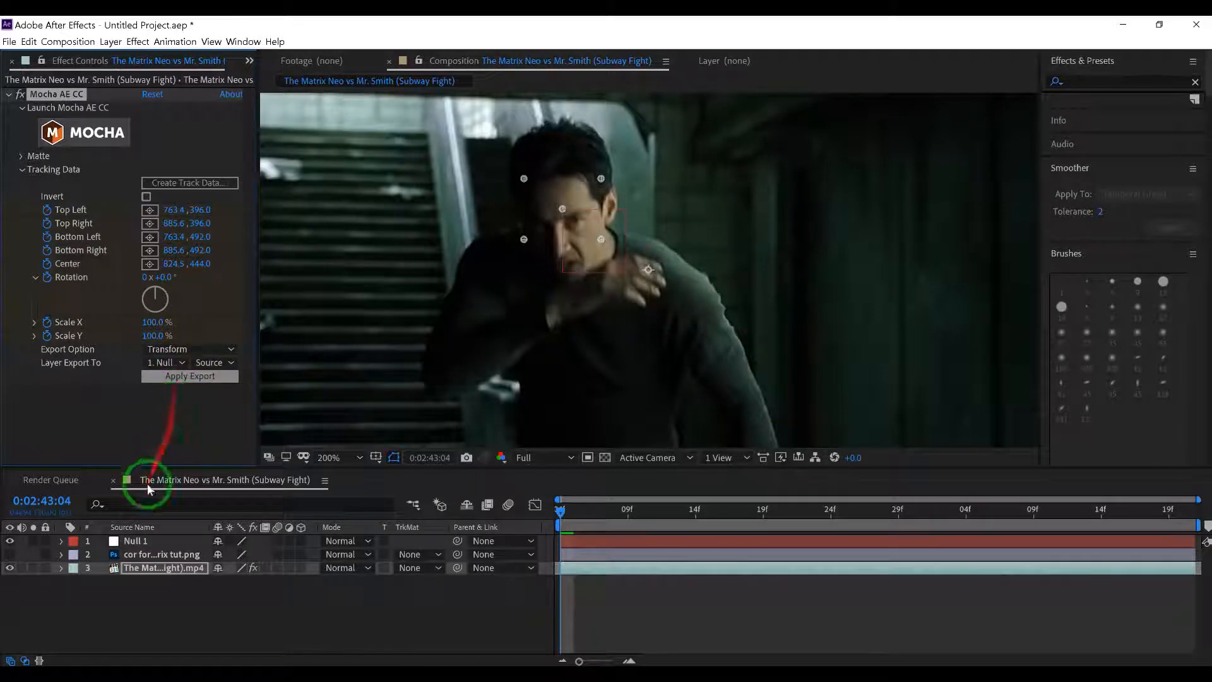
# Step: Reveal the null's transform keyframes and scrub through the shot to check how it follows the face
pyautogui.click(135, 541)
pyautogui.click(62, 541)
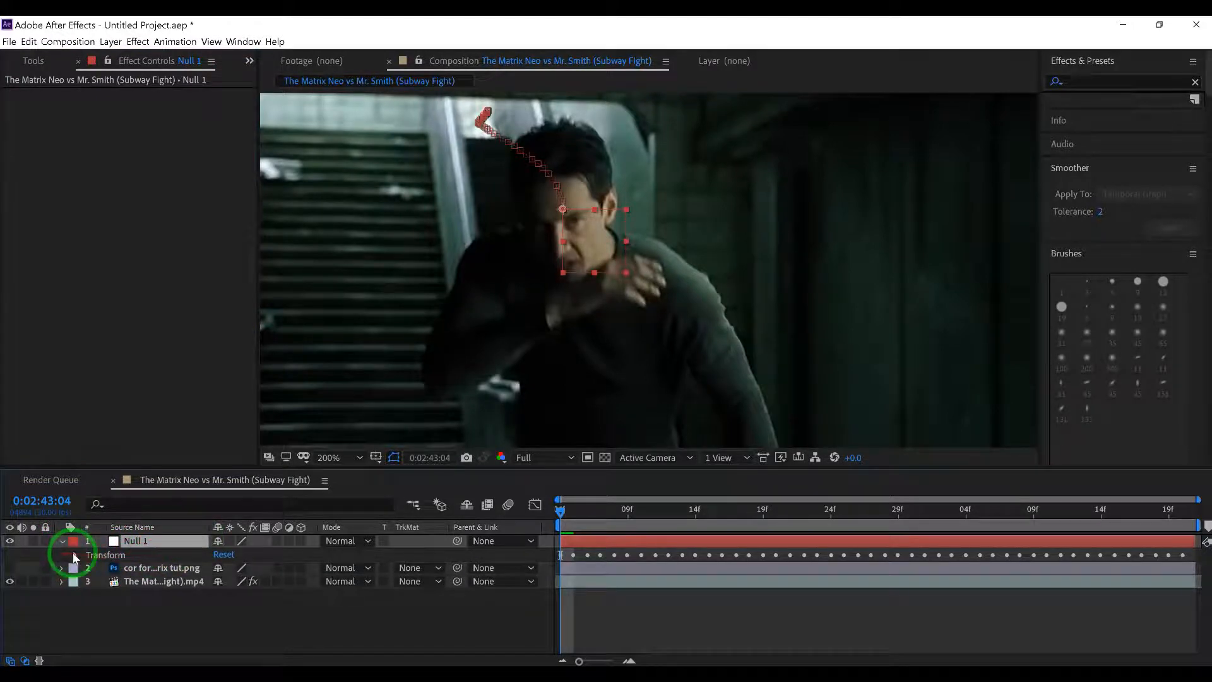
pyautogui.click(74, 556)
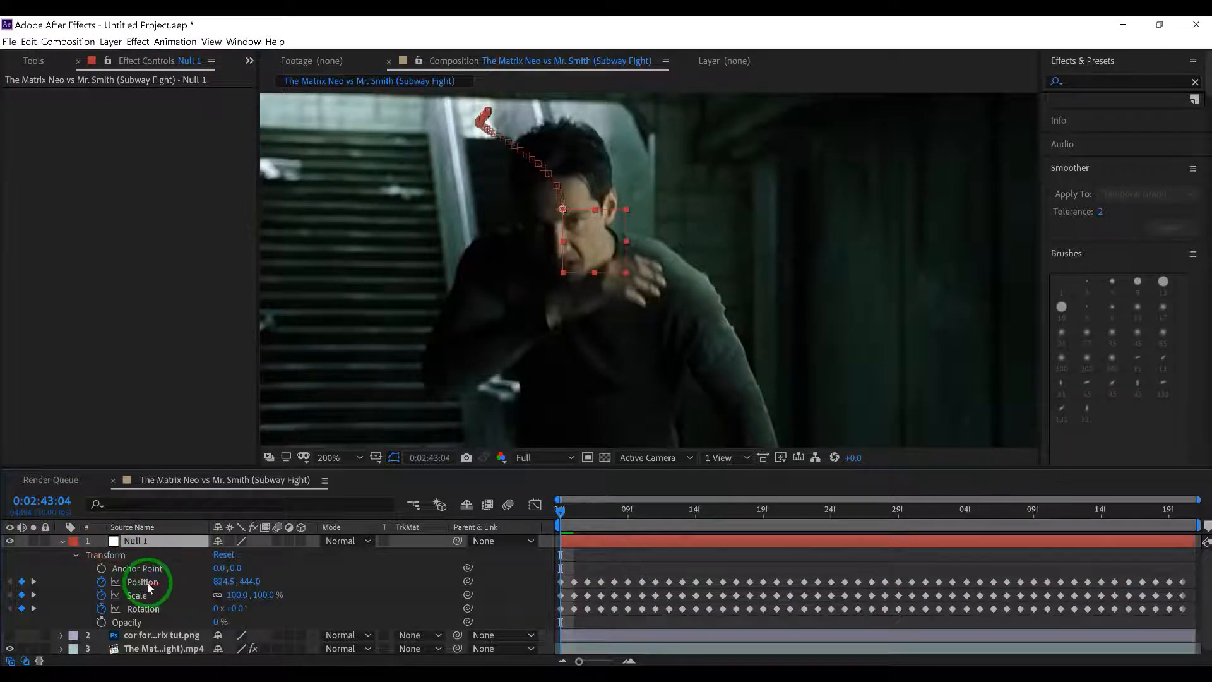
pyautogui.moveTo(560, 509); pyautogui.dragTo(709, 557)
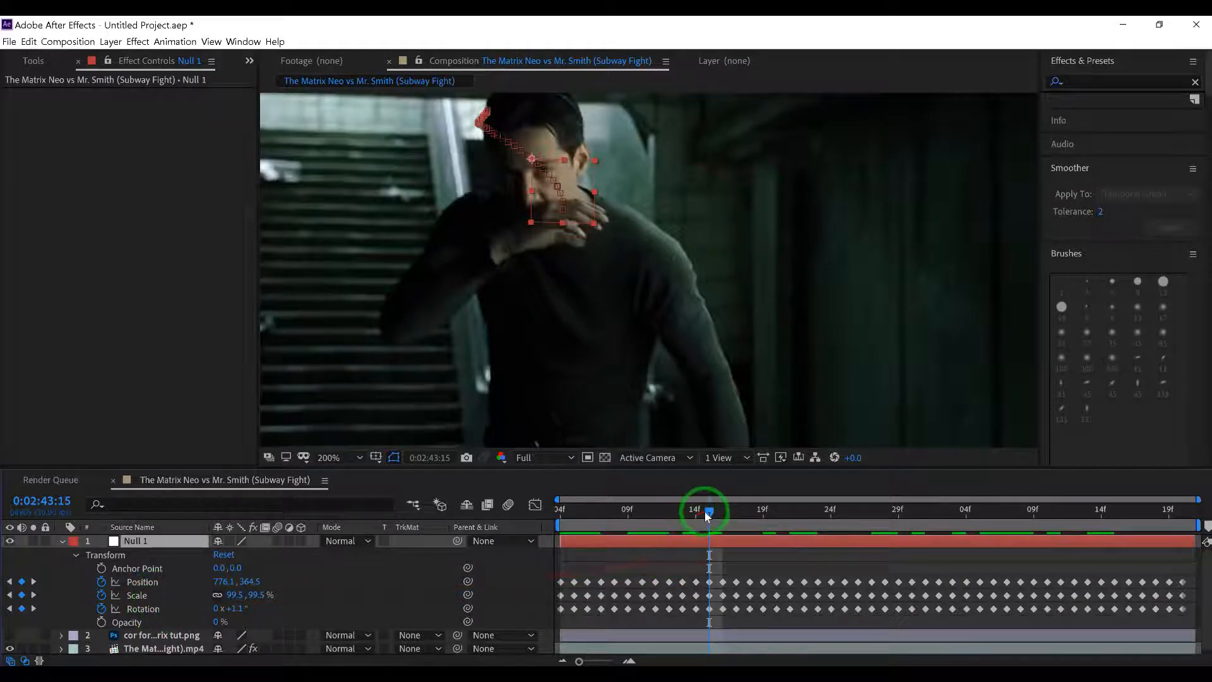
pyautogui.moveTo(706, 512); pyautogui.dragTo(574, 522)
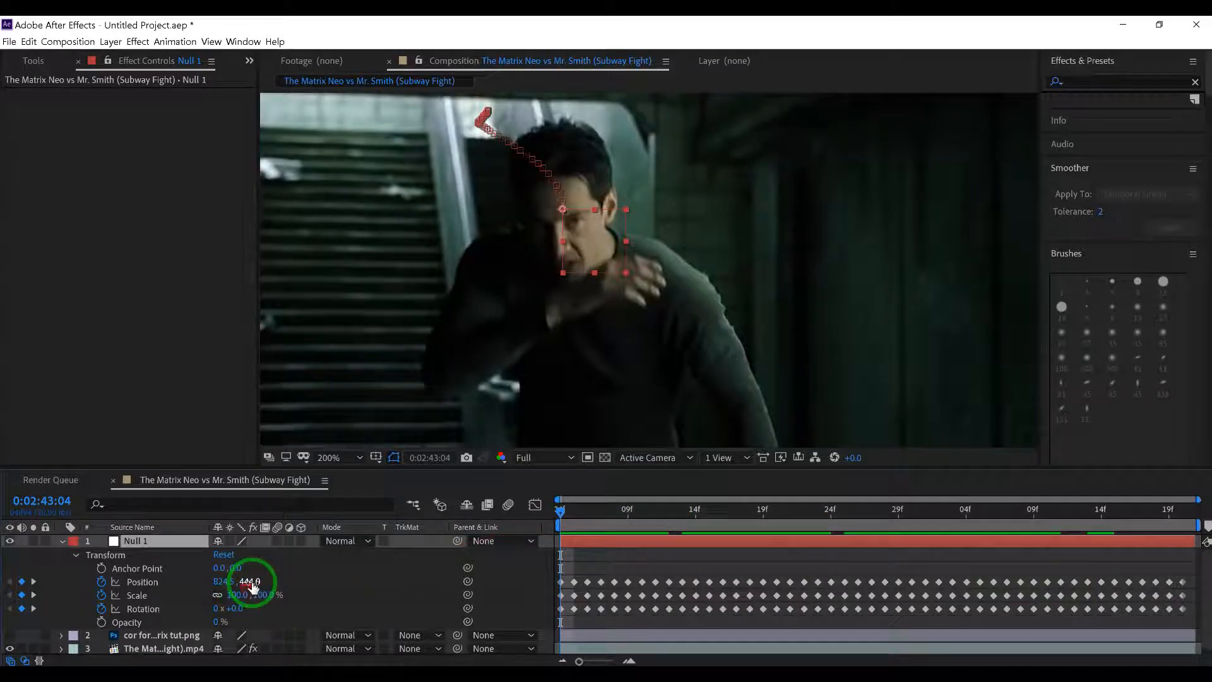
pyautogui.moveTo(561, 504); pyautogui.dragTo(428, 528)
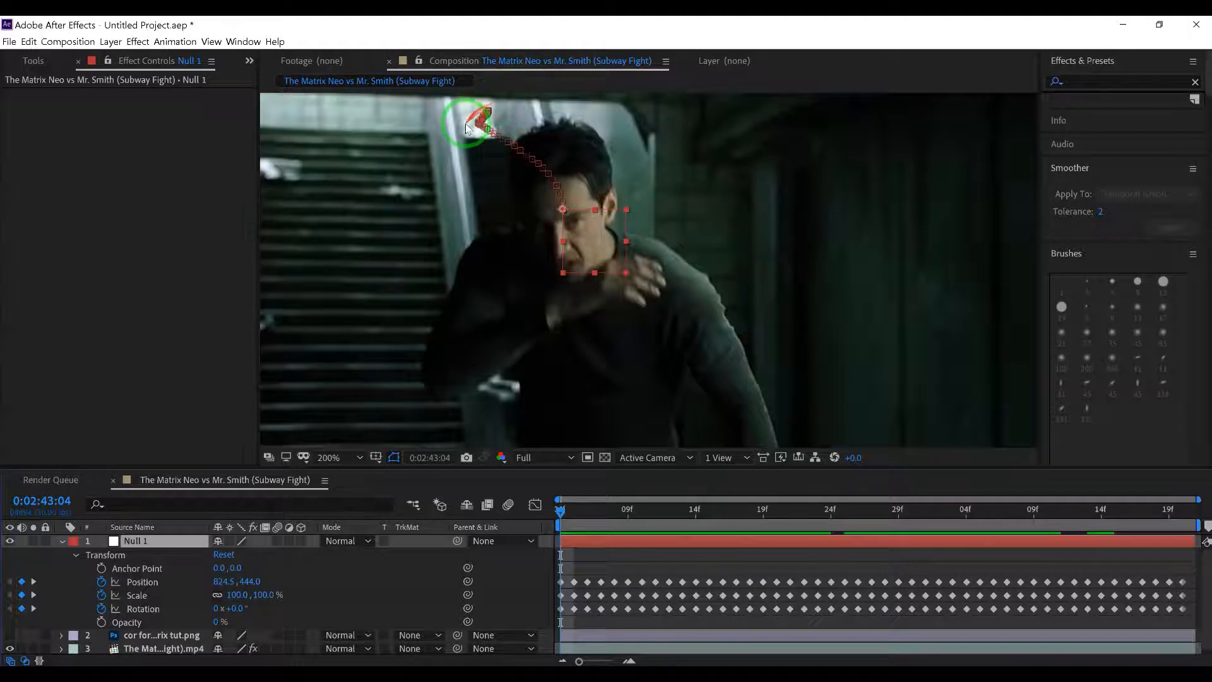
# Step: Collapse the null's properties, parent the face cut-out layer to Null 1 and make the cut-out visible
pyautogui.click(560, 513)
pyautogui.moveTo(561, 514)
pyautogui.mouseDown()
pyautogui.moveTo(1123, 501)
pyautogui.moveTo(561, 523)
pyautogui.mouseUp()
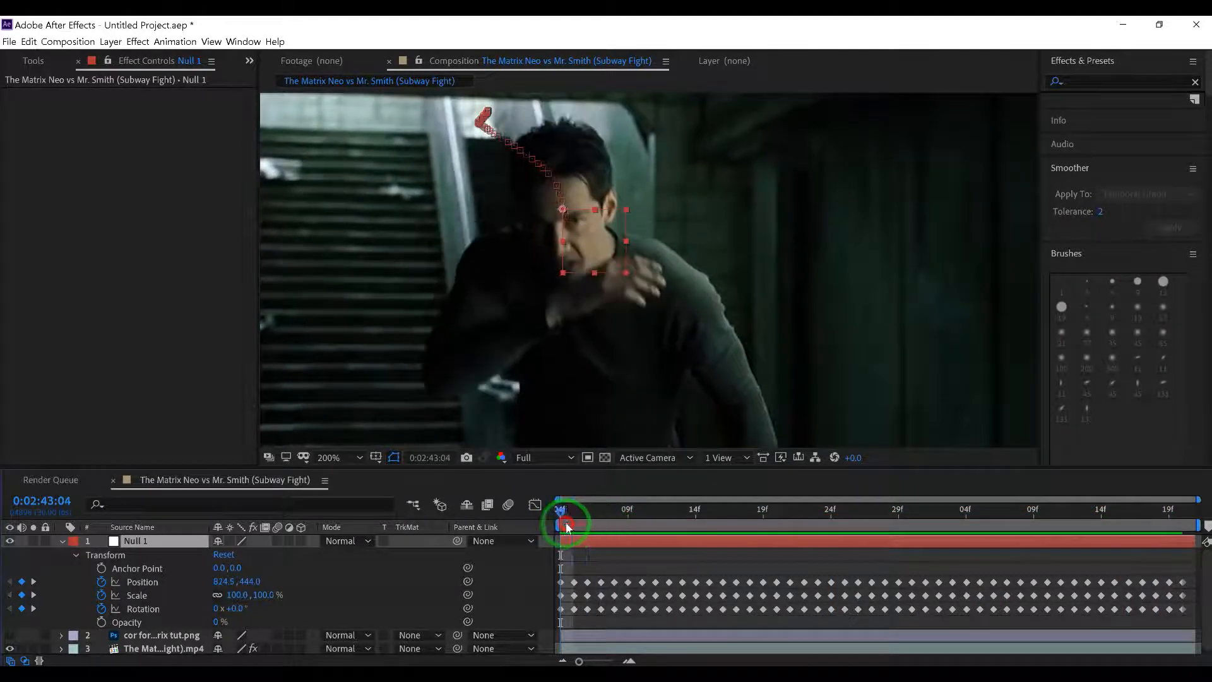
pyautogui.click(62, 541)
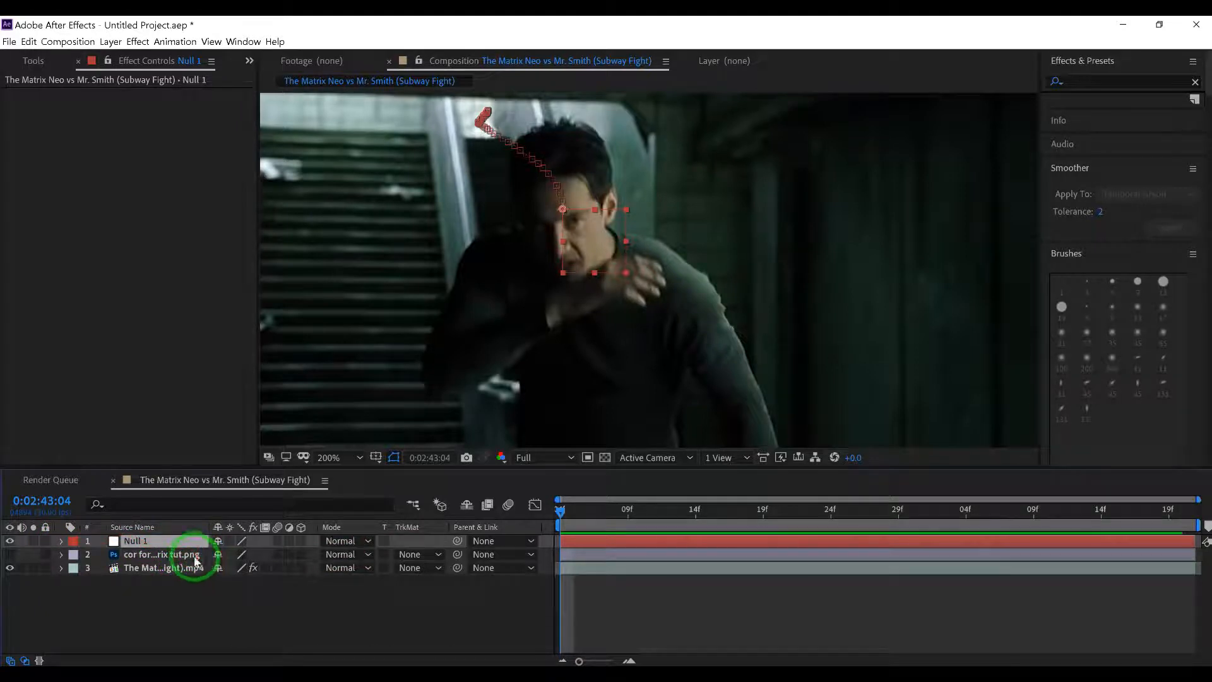
pyautogui.click(181, 556)
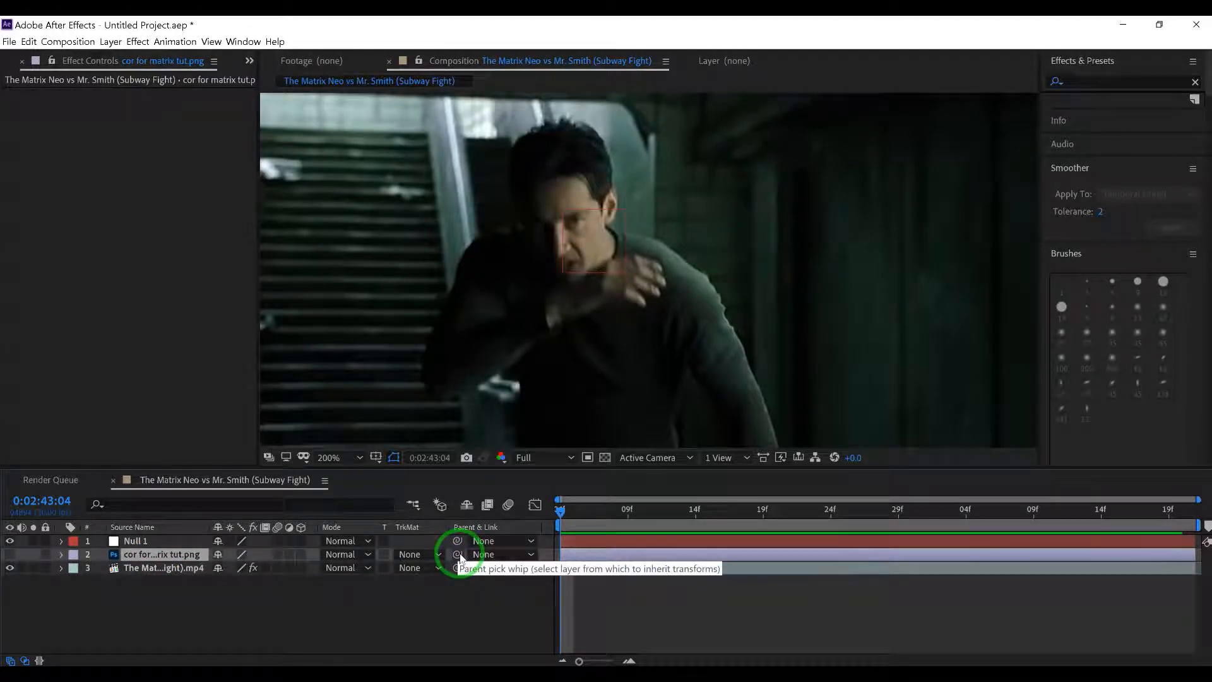
pyautogui.moveTo(461, 557); pyautogui.dragTo(148, 544)
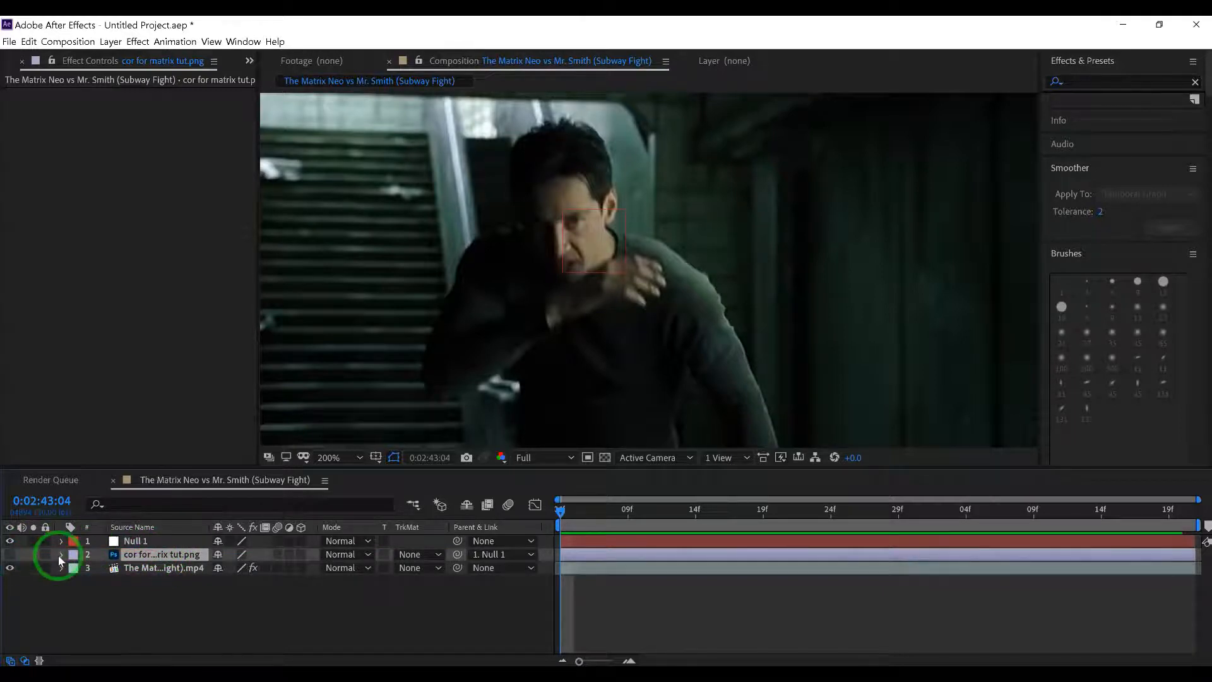
pyautogui.click(10, 555)
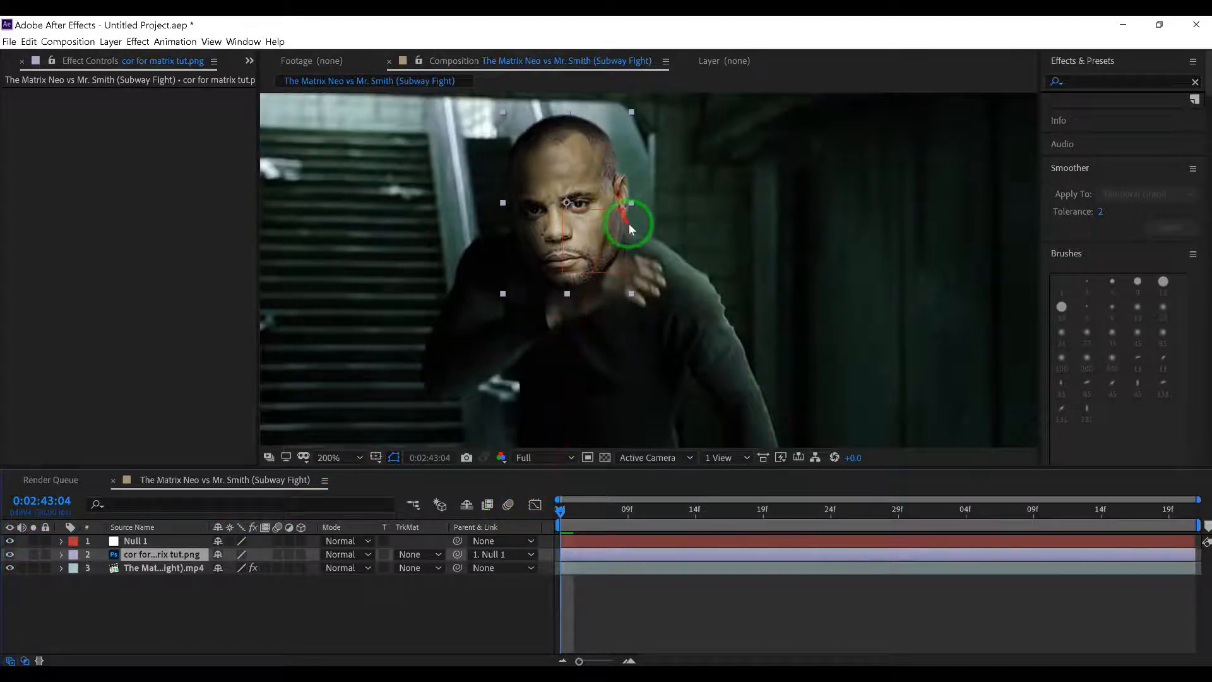
# Step: Play the shot, nudge the face cut-out to position 3.5, -11.5 at 0:02:43:04, and scrub through to check its alignment
pyautogui.press(',')
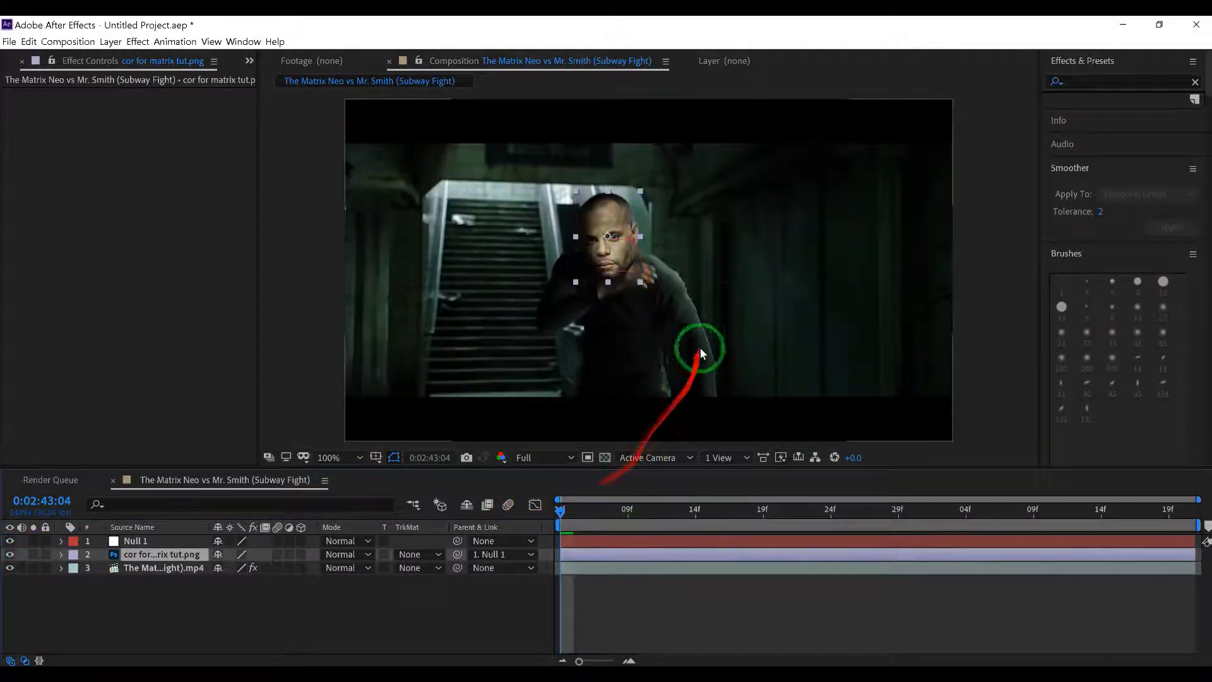
pyautogui.press('space')
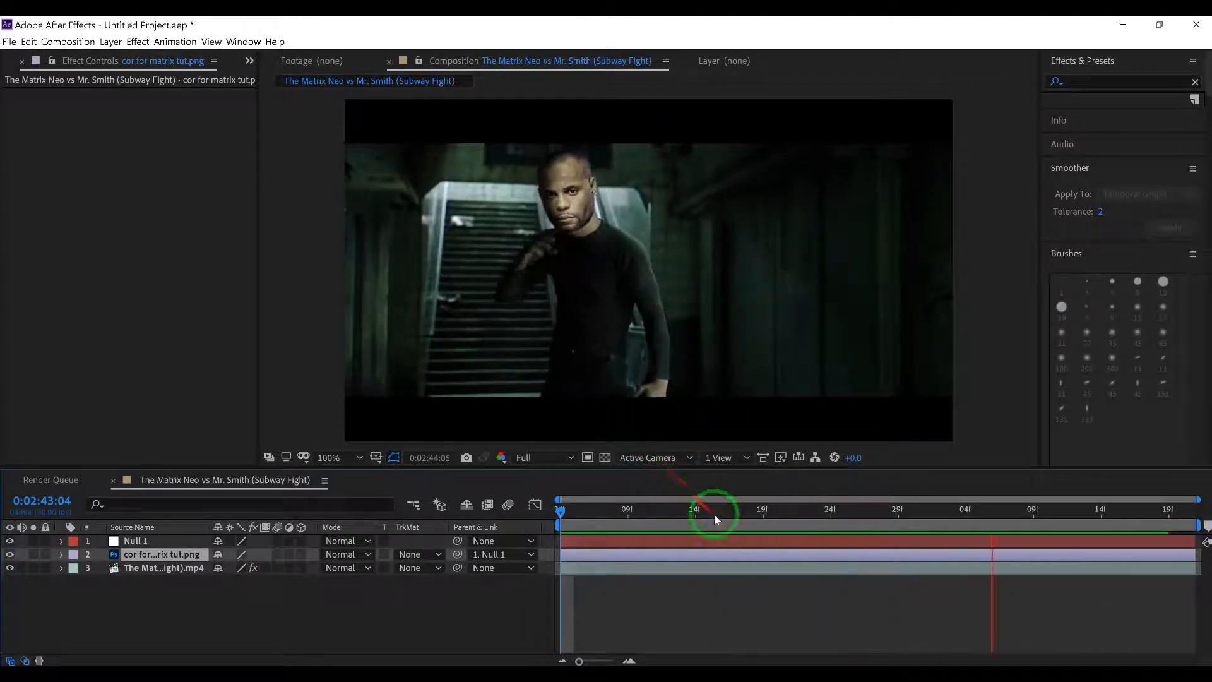
pyautogui.press('space')
pyautogui.moveTo(1129, 513); pyautogui.dragTo(483, 526)
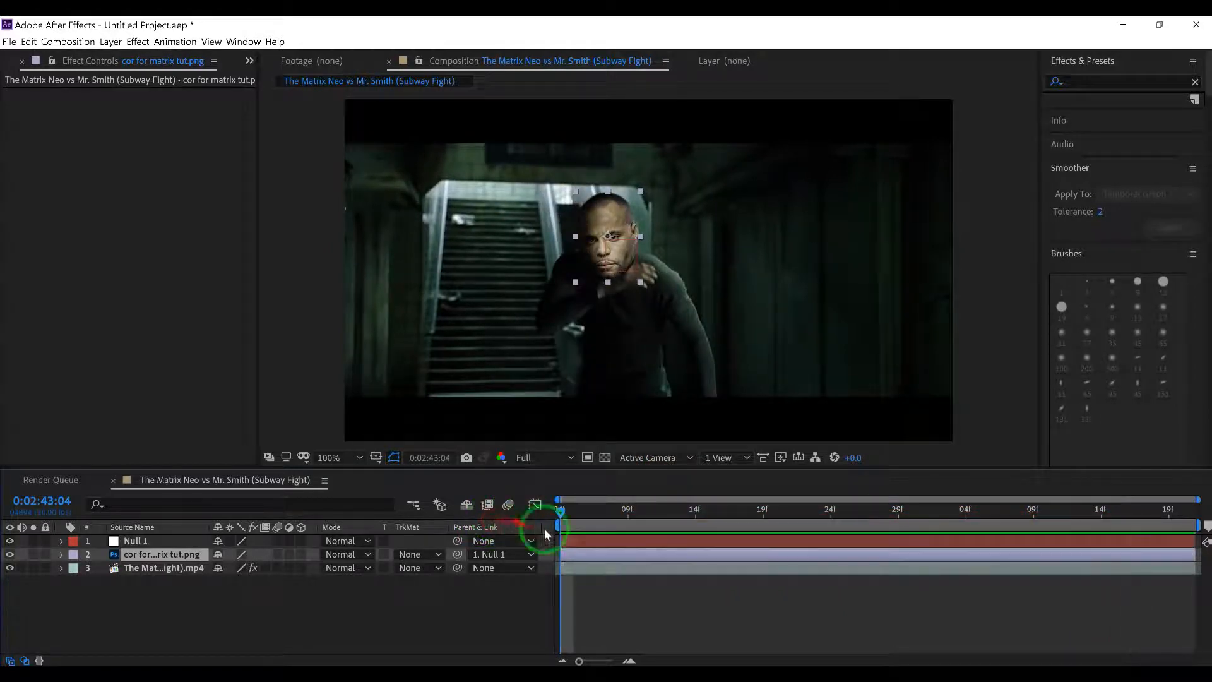
pyautogui.scroll(1, 603, 210)
pyautogui.moveTo(574, 146); pyautogui.dragTo(571, 146)
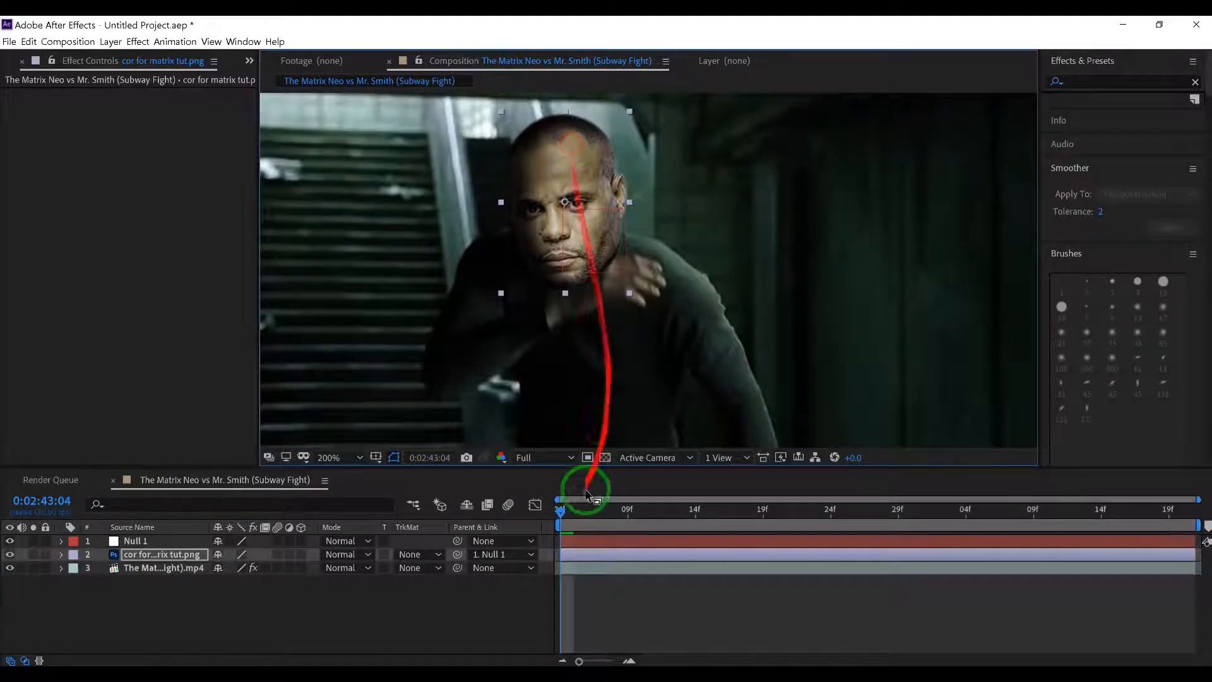
pyautogui.moveTo(562, 509); pyautogui.dragTo(1006, 512)
pyautogui.click(487, 190)
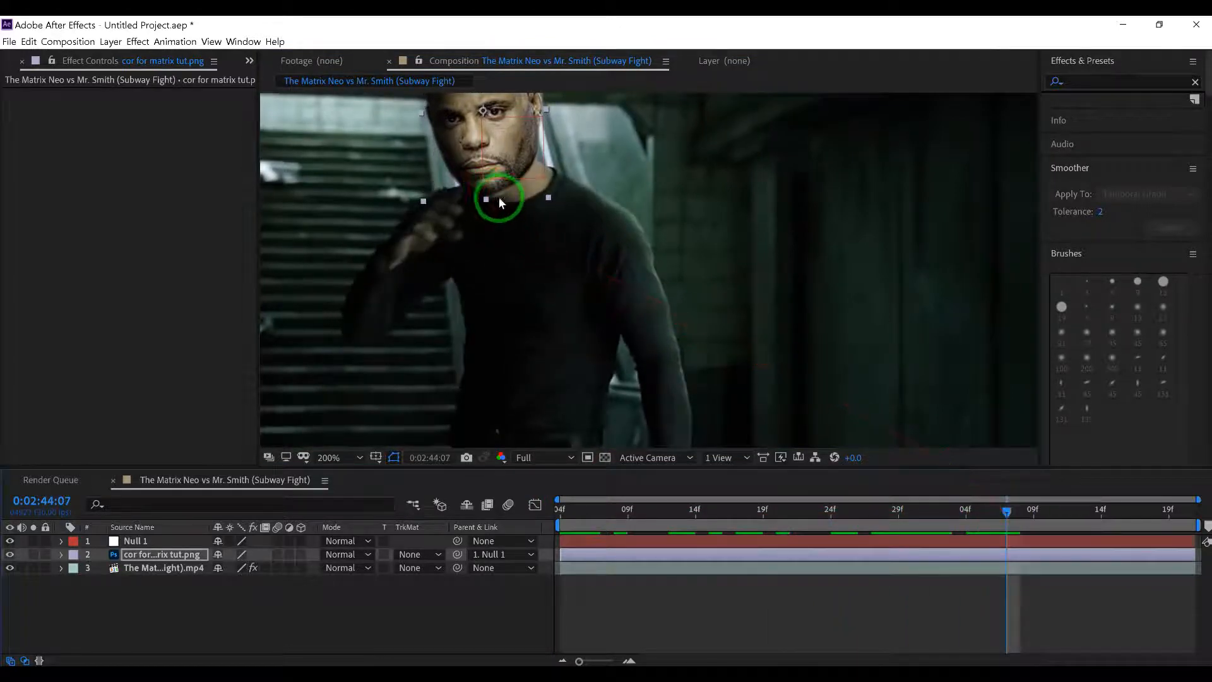
pyautogui.moveTo(1009, 513); pyautogui.dragTo(211, 544)
# Step: Reveal the face cut-out's transform properties and nudge its position to 4.5, -4.8 at 0:02:44:02
pyautogui.click(158, 557)
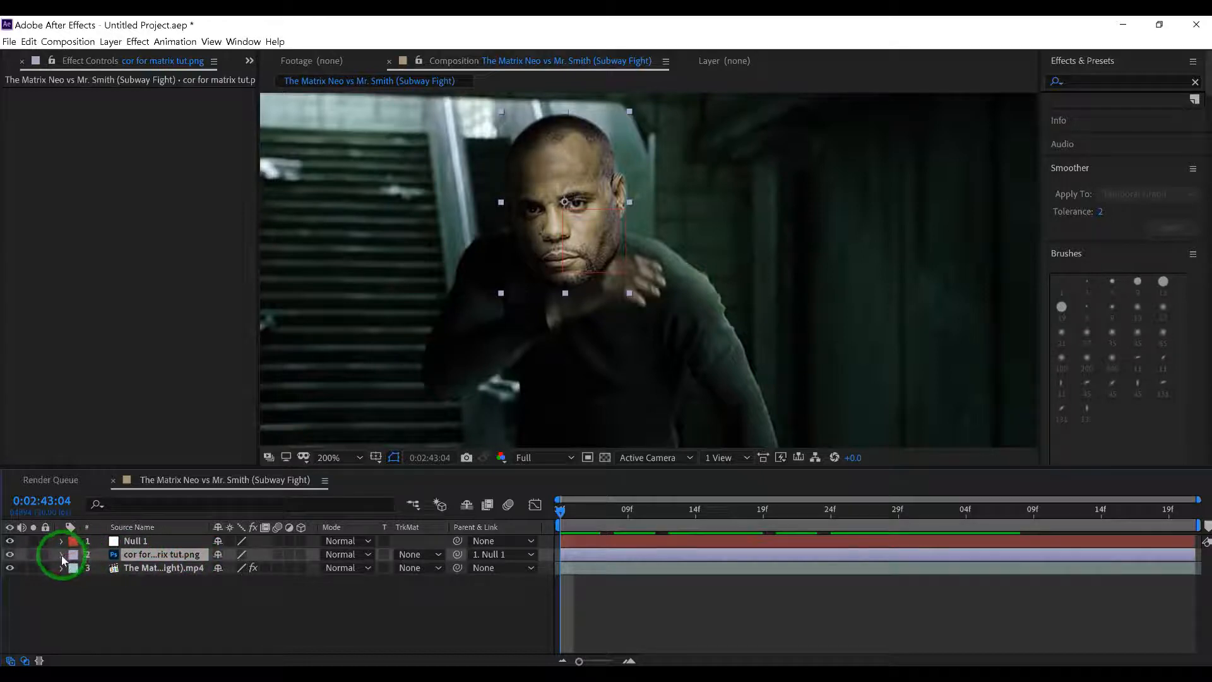
pyautogui.click(62, 555)
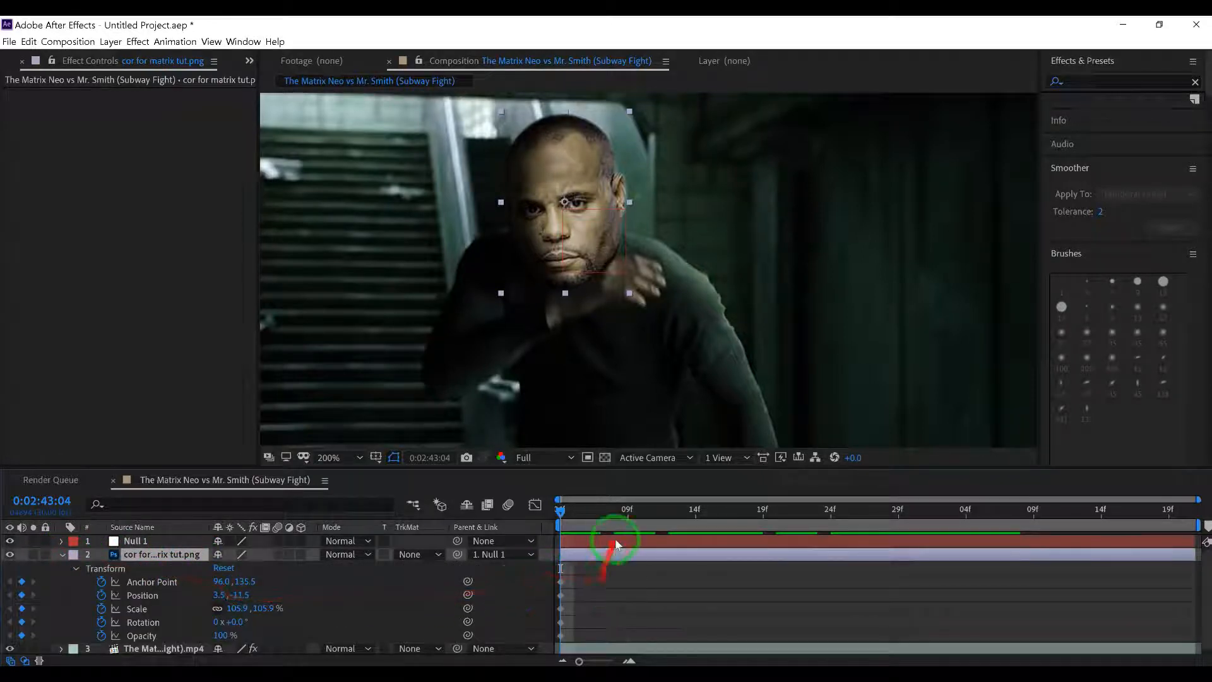
pyautogui.moveTo(557, 509); pyautogui.dragTo(939, 525)
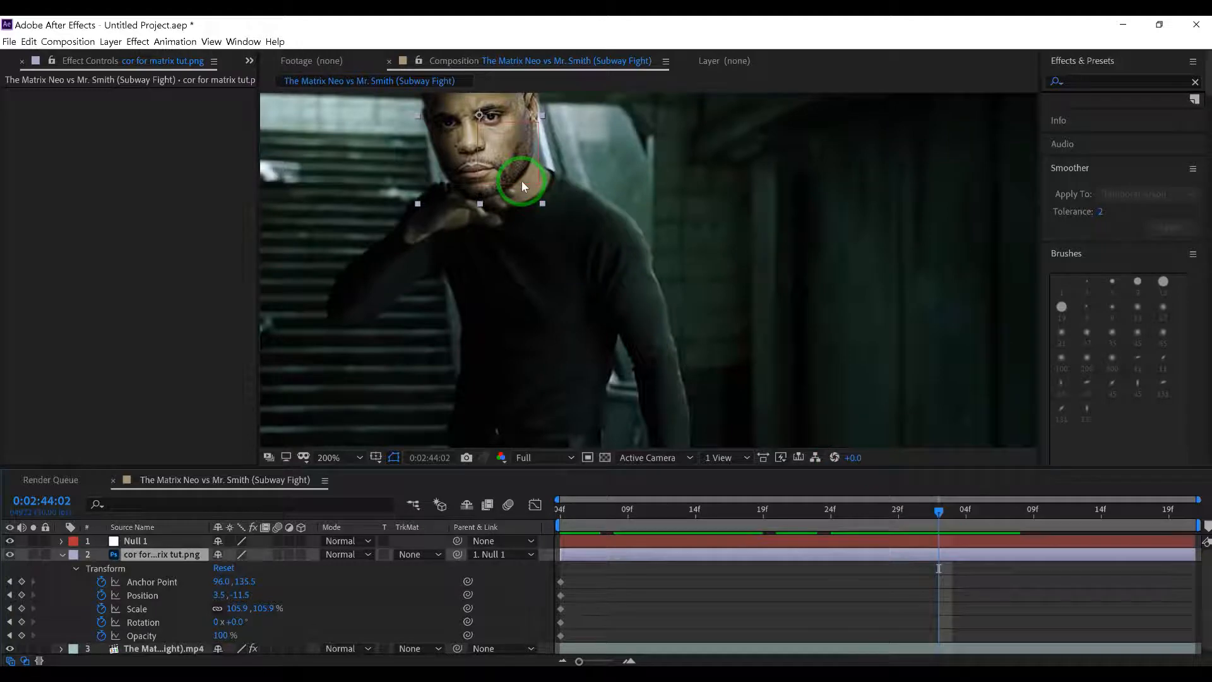
pyautogui.press('Down')
pyautogui.press('Down')
pyautogui.press('Down')
pyautogui.press('Down')
pyautogui.press('Down')
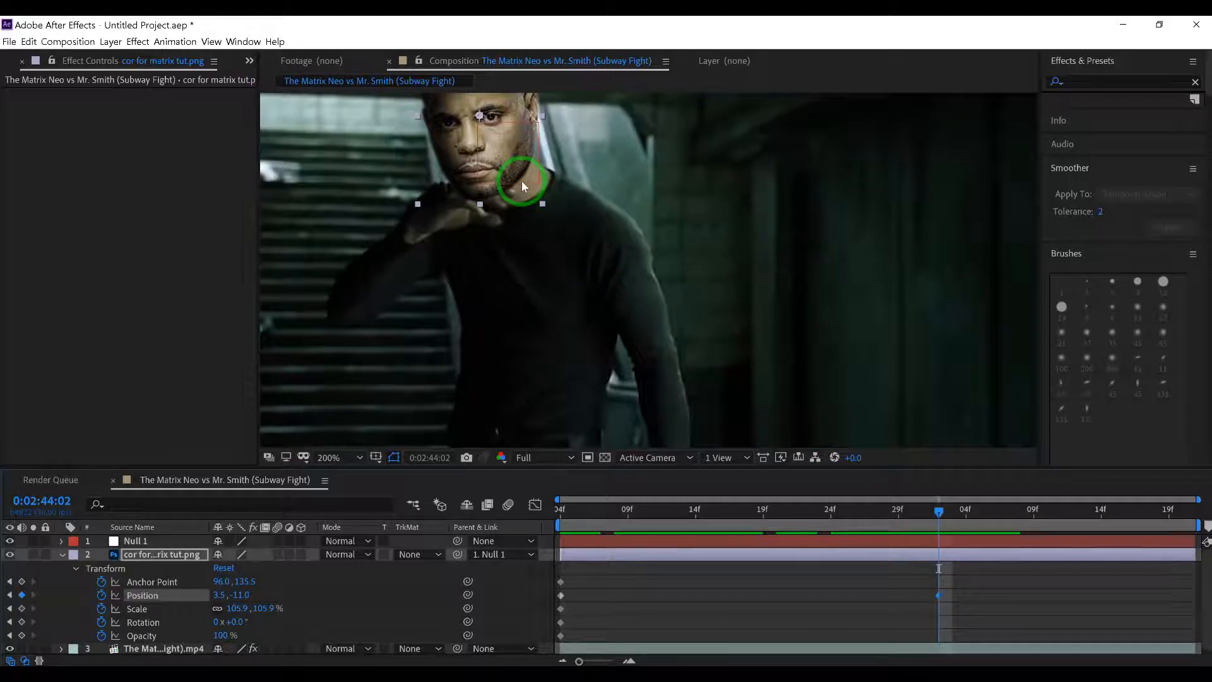
pyautogui.press('Down')
pyautogui.press('Down')
pyautogui.press('Right')
pyautogui.moveTo(939, 513); pyautogui.dragTo(941, 596)
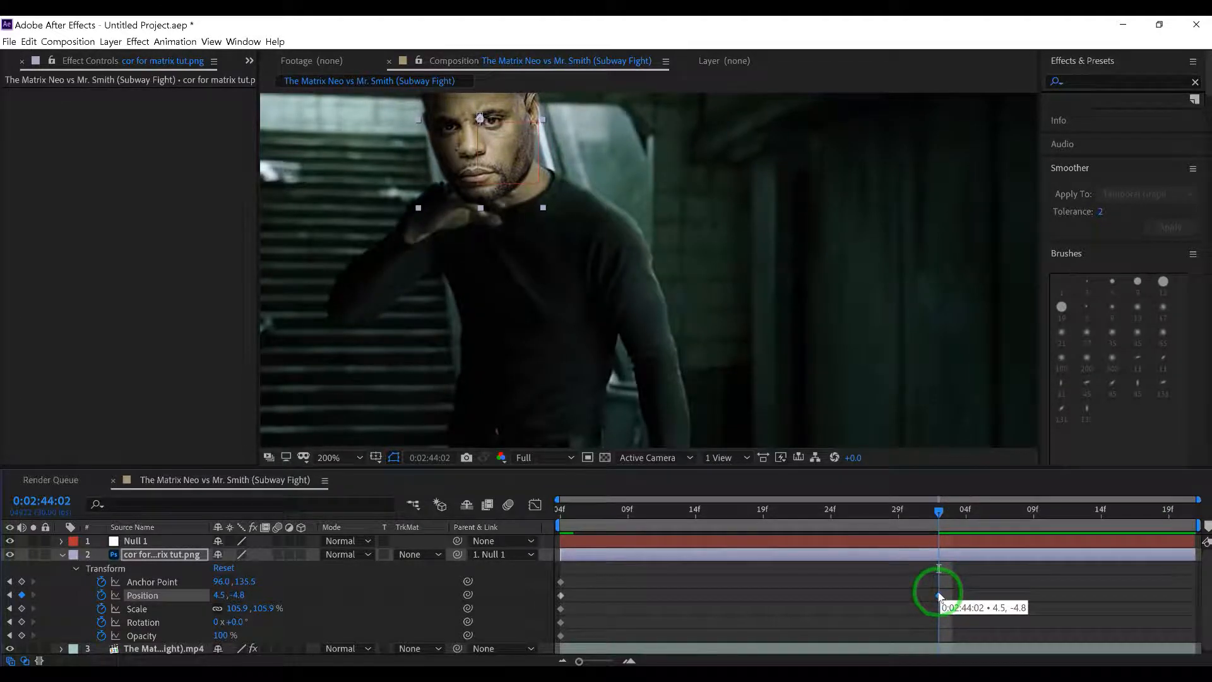
# Step: Play the shot from its start and reposition the face cut-out to 13.8, 7.6 at 0:02:44:02
pyautogui.moveTo(939, 513); pyautogui.dragTo(560, 525)
pyautogui.scroll(-1, 634, 266)
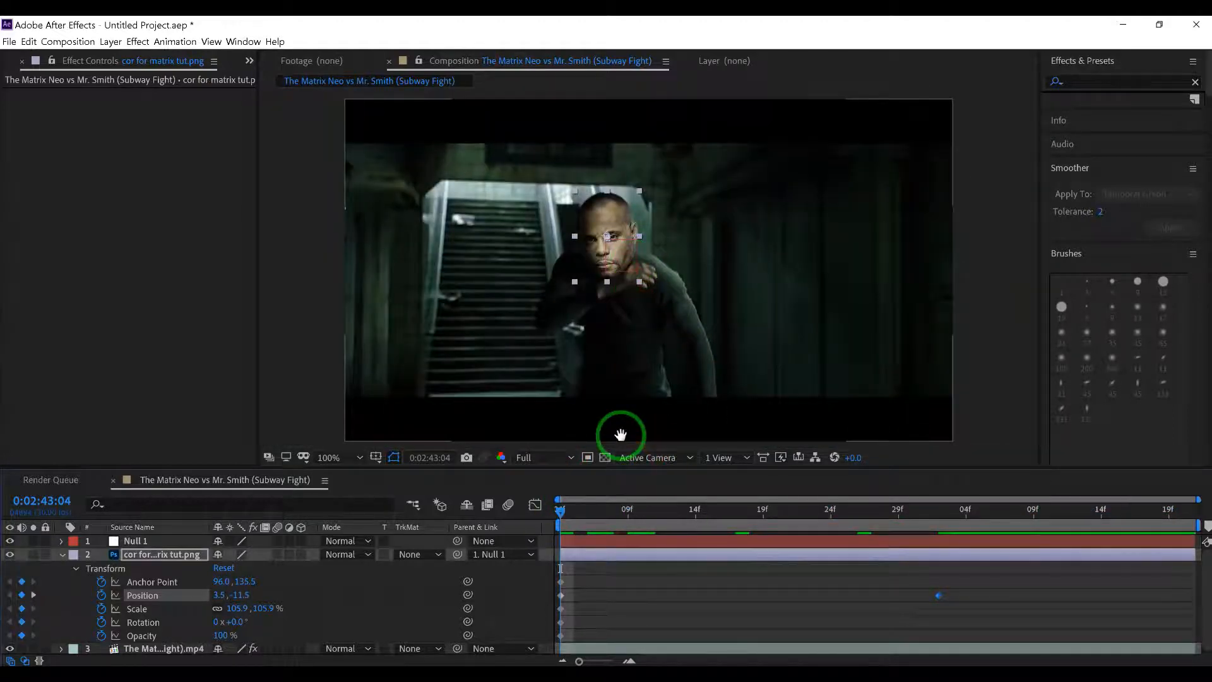
pyautogui.press('space')
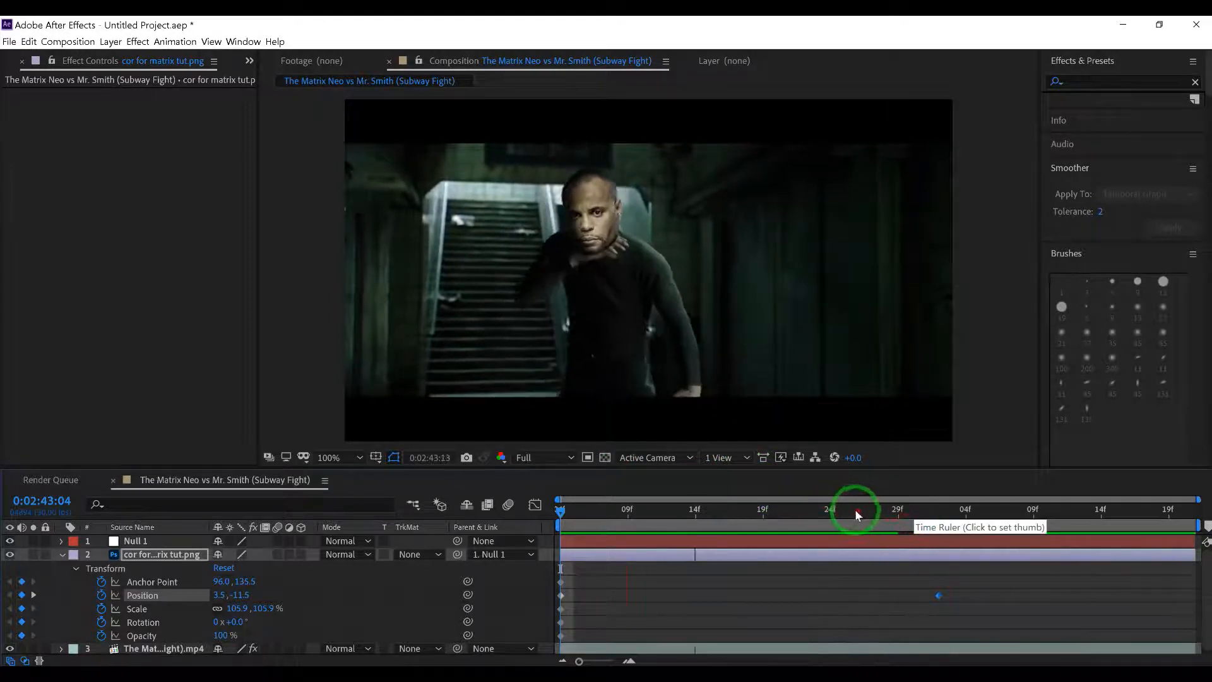
pyautogui.moveTo(909, 519)
pyautogui.mouseDown()
pyautogui.moveTo(962, 515)
pyautogui.moveTo(933, 517)
pyautogui.mouseUp()
pyautogui.scroll(1, 564, 157)
pyautogui.moveTo(571, 132); pyautogui.dragTo(704, 313)
pyautogui.moveTo(618, 247)
pyautogui.mouseDown()
pyautogui.moveTo(623, 268)
pyautogui.moveTo(623, 250)
pyautogui.mouseUp()
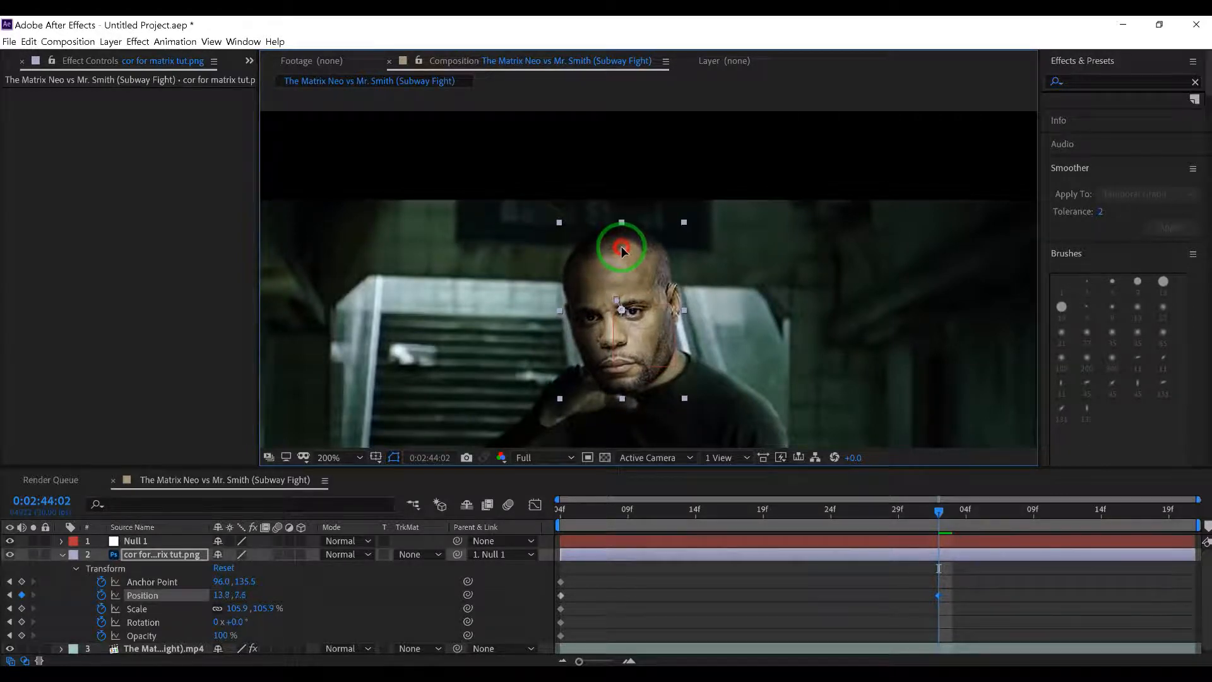
# Step: Play and scrub through the whole shot to check the cut-out's motion, and collapse its transform properties
pyautogui.scroll(-4, 731, 251)
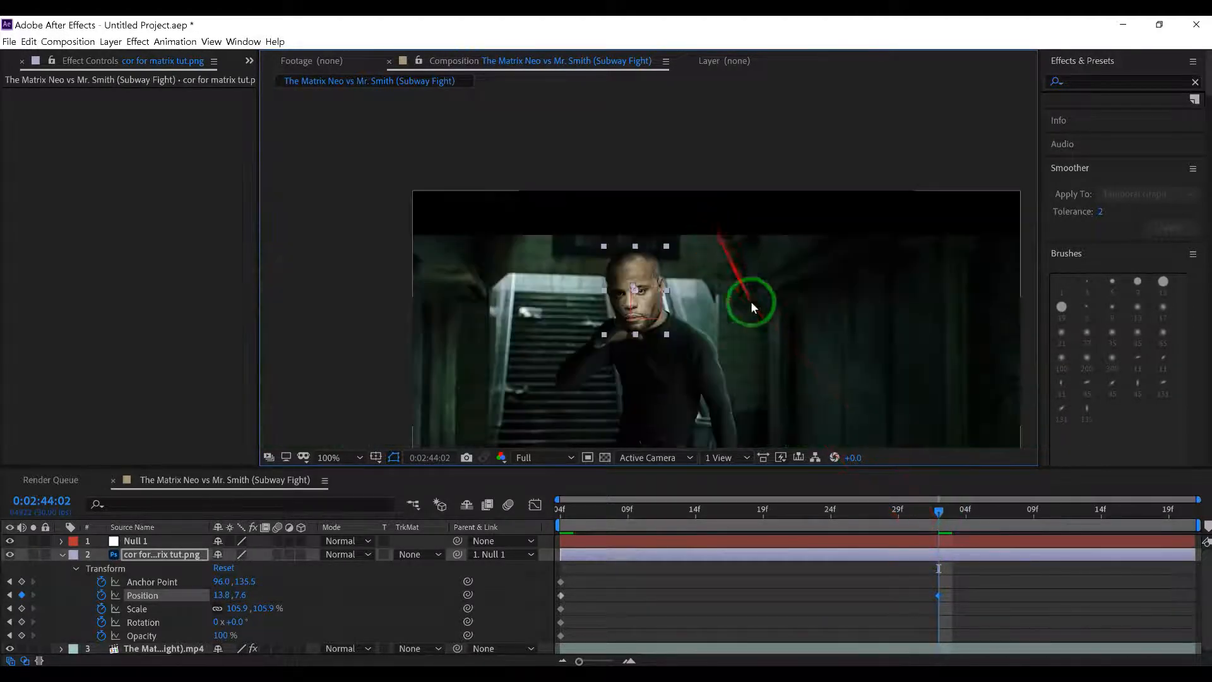
pyautogui.press('space')
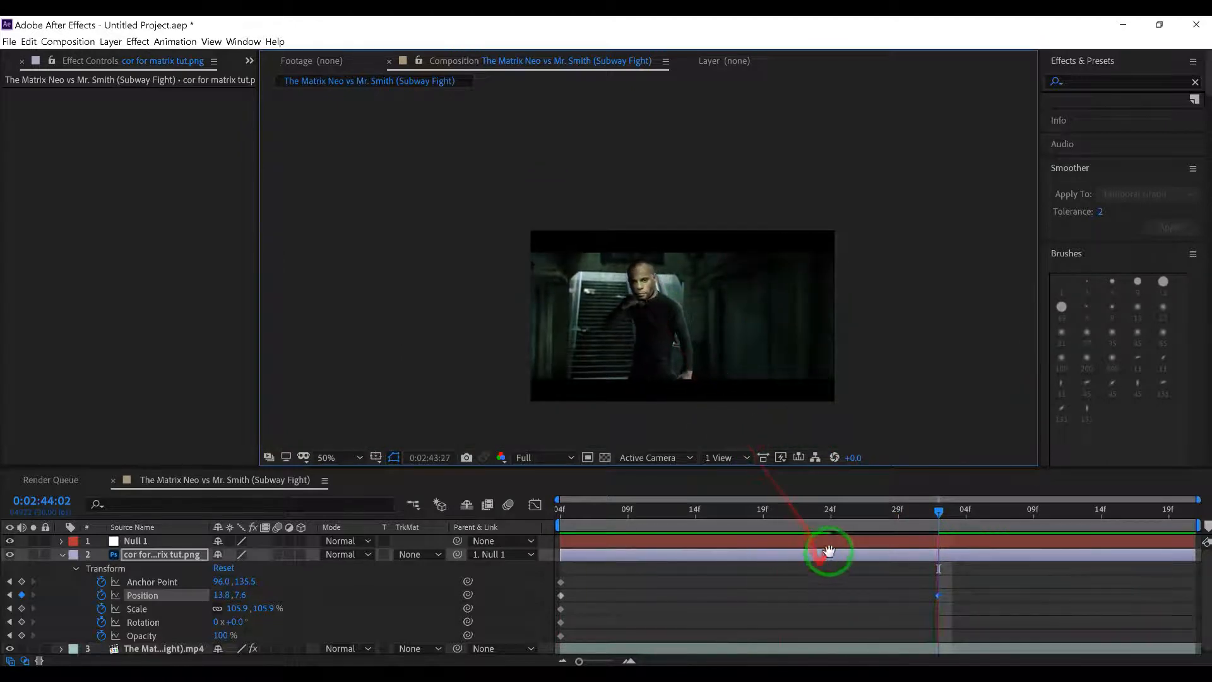
pyautogui.press('space')
pyautogui.moveTo(993, 512); pyautogui.dragTo(534, 538)
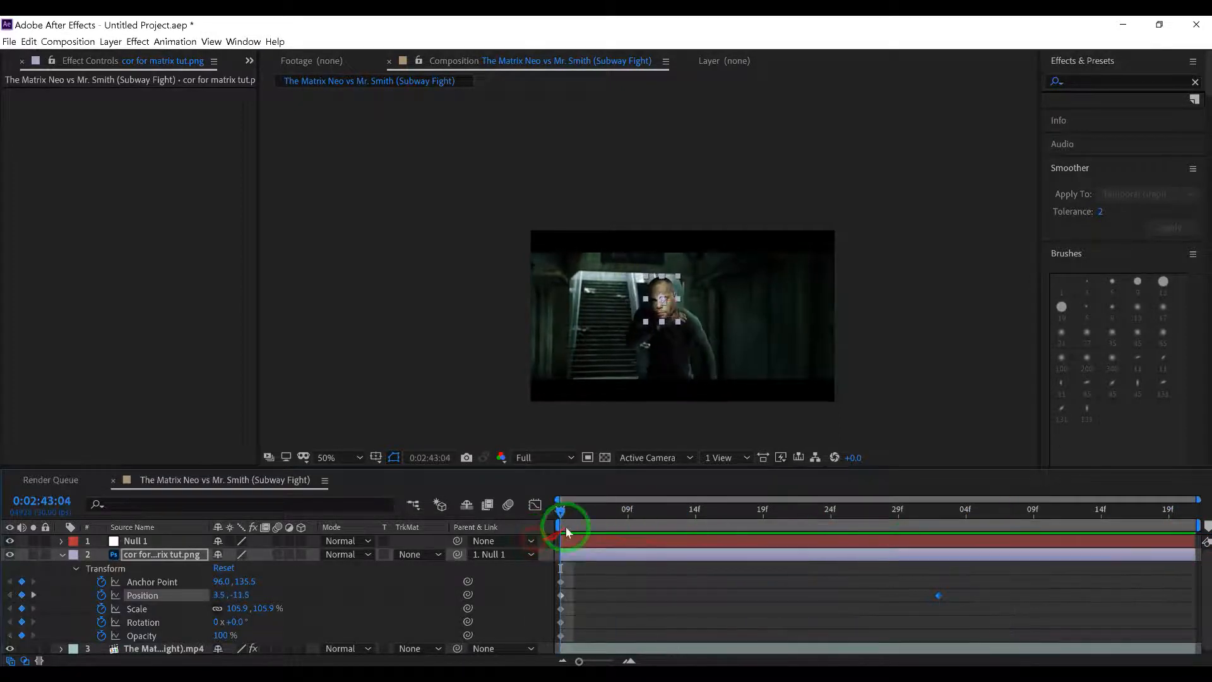
pyautogui.moveTo(938, 519); pyautogui.dragTo(540, 494)
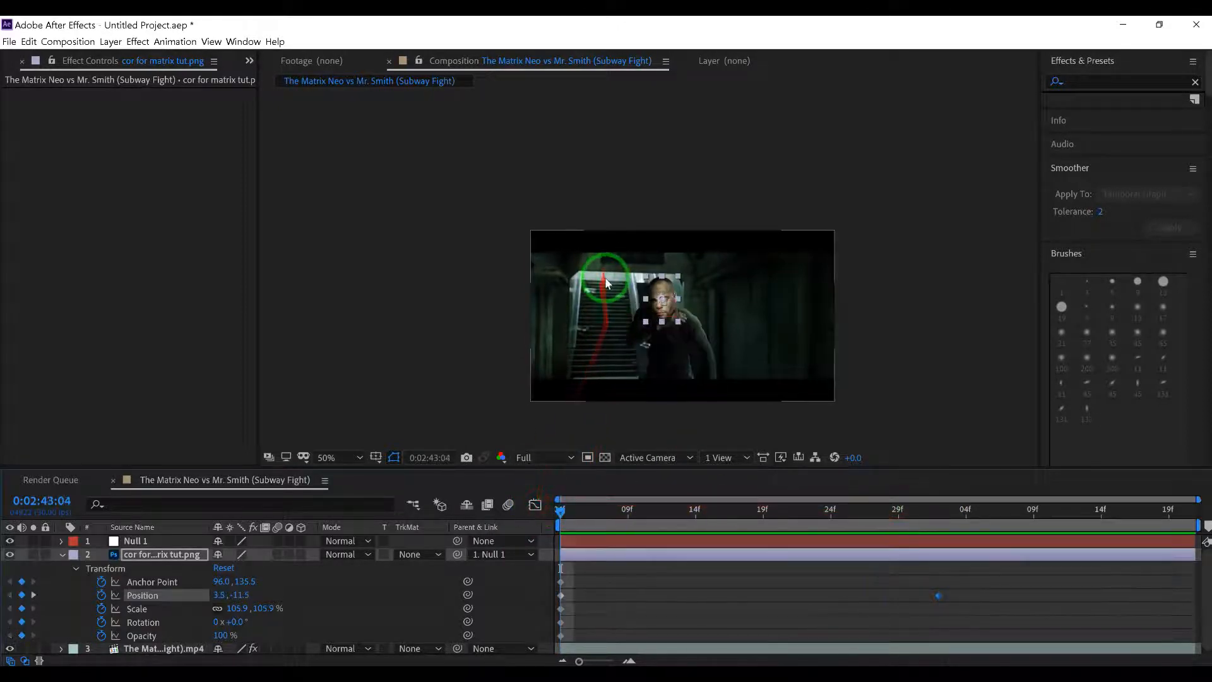
pyautogui.scroll(2, 605, 282)
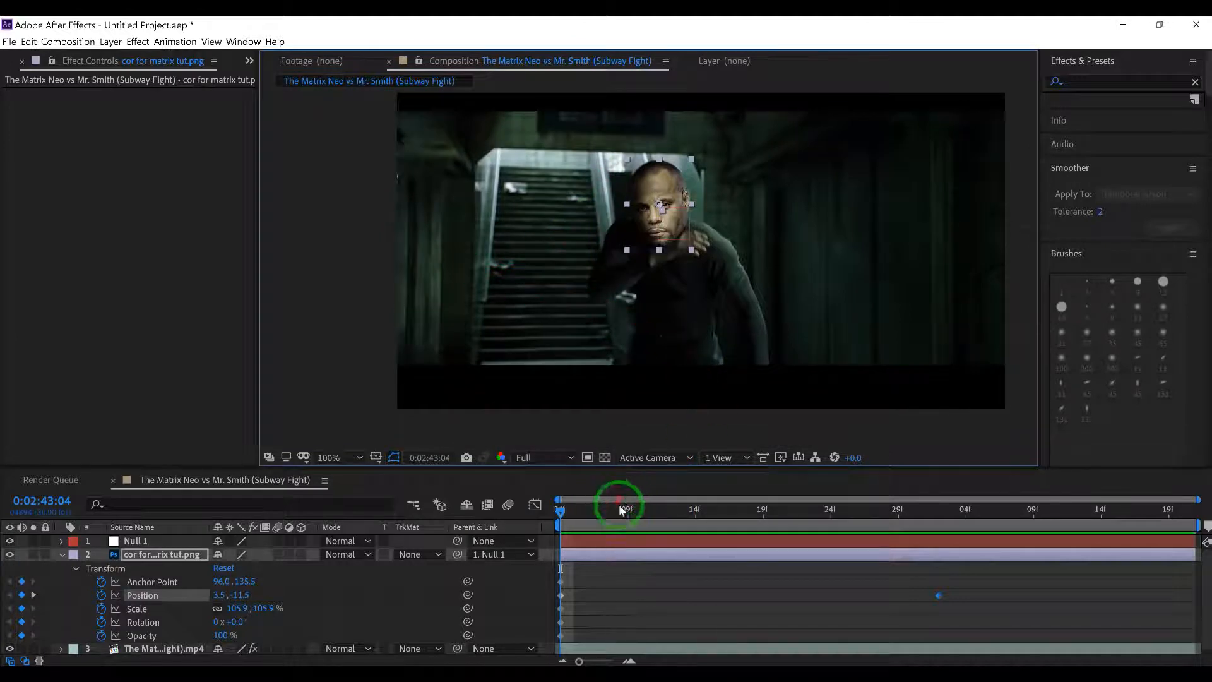
pyautogui.click(62, 555)
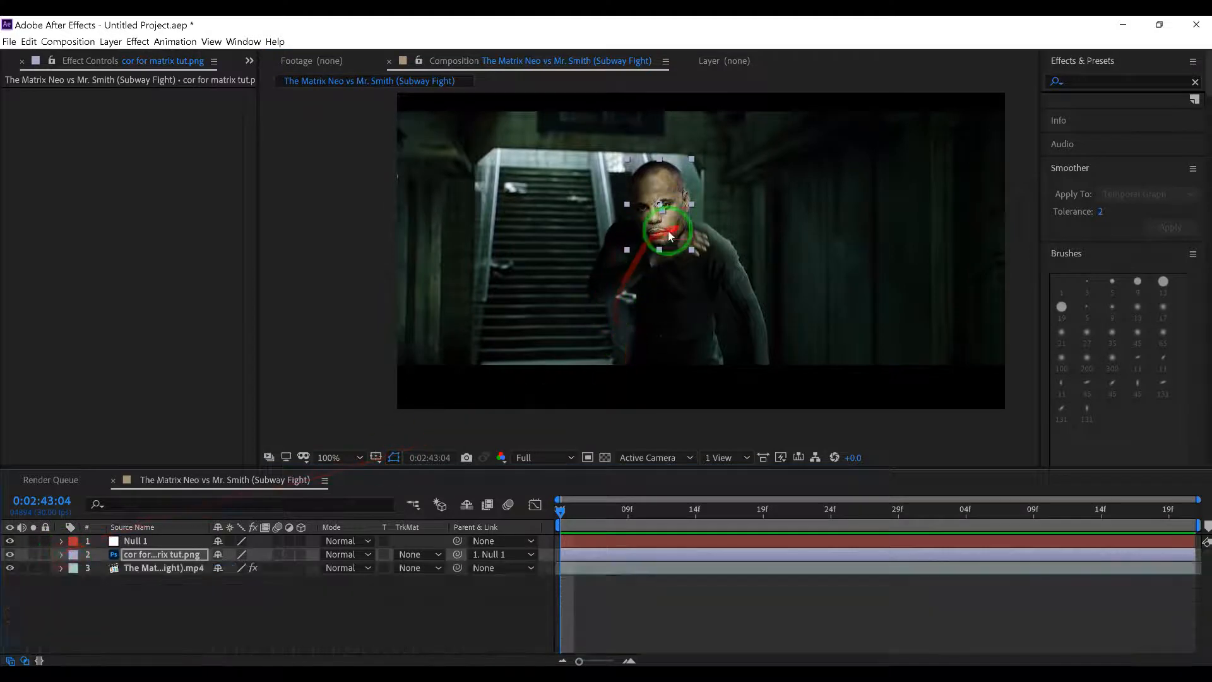
pyautogui.moveTo(561, 509); pyautogui.dragTo(199, 583)
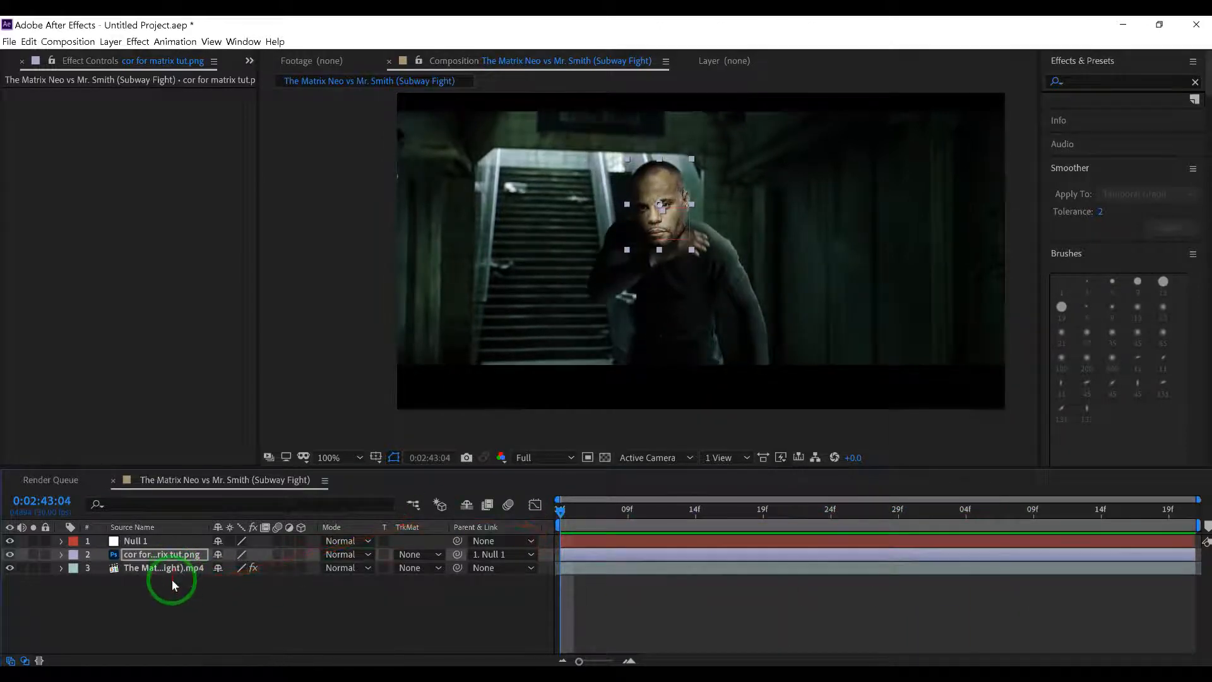
# Step: Duplicate the Matrix footage layer and place the copy above Null 1 at the top of the layer stack
pyautogui.click(177, 567)
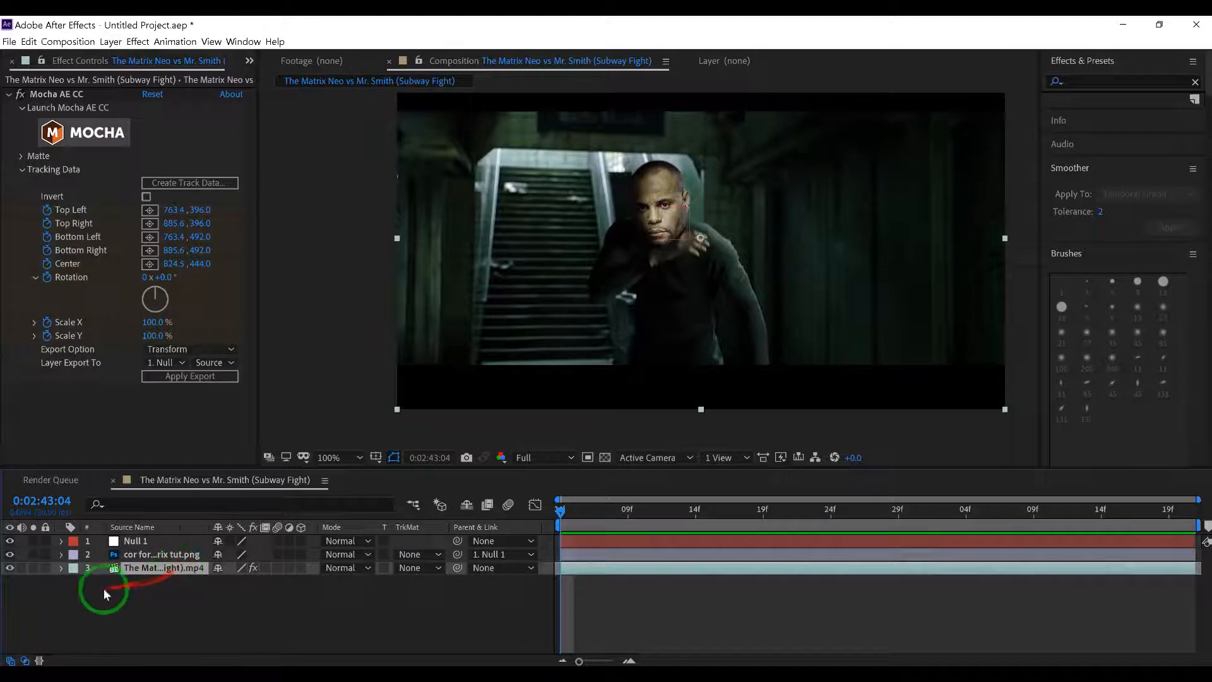
pyautogui.click(169, 555)
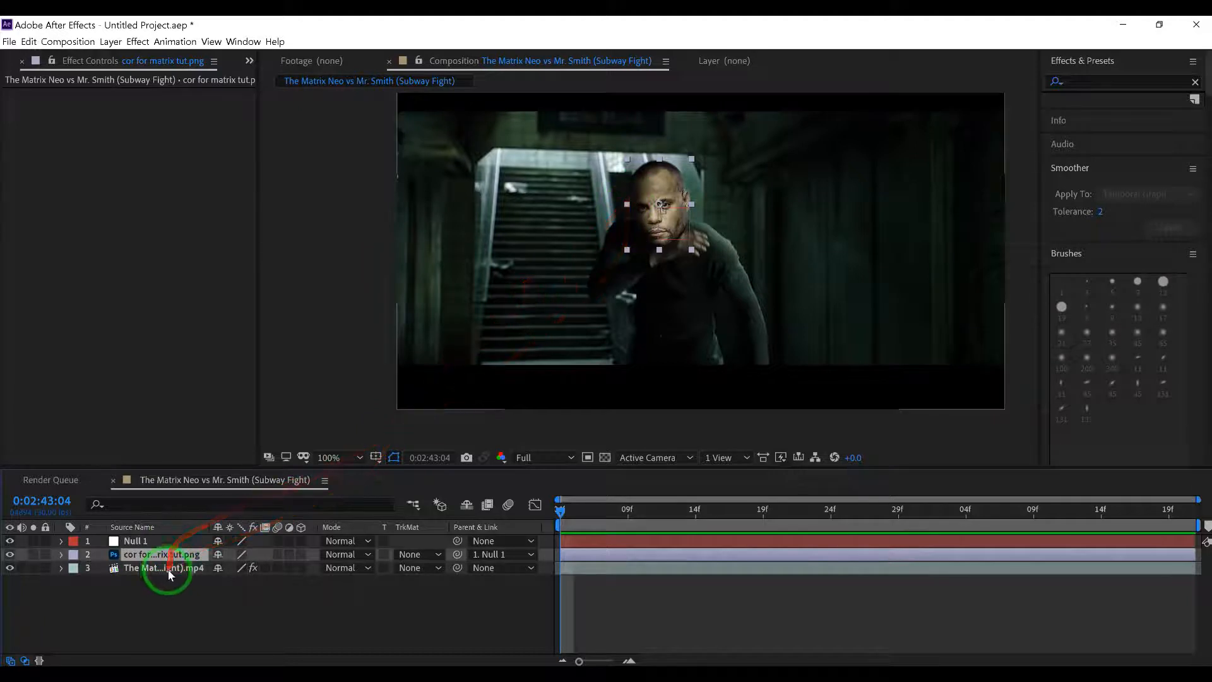
pyautogui.click(171, 568)
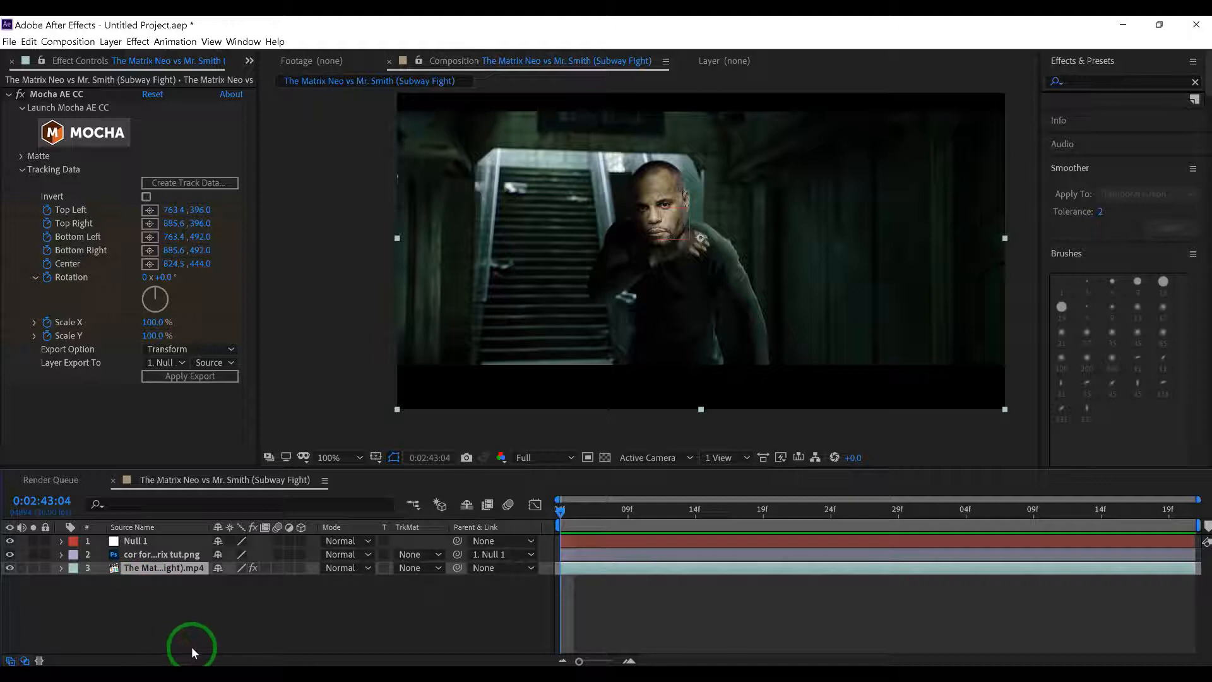
pyautogui.hotkey('ctrl', 'd')
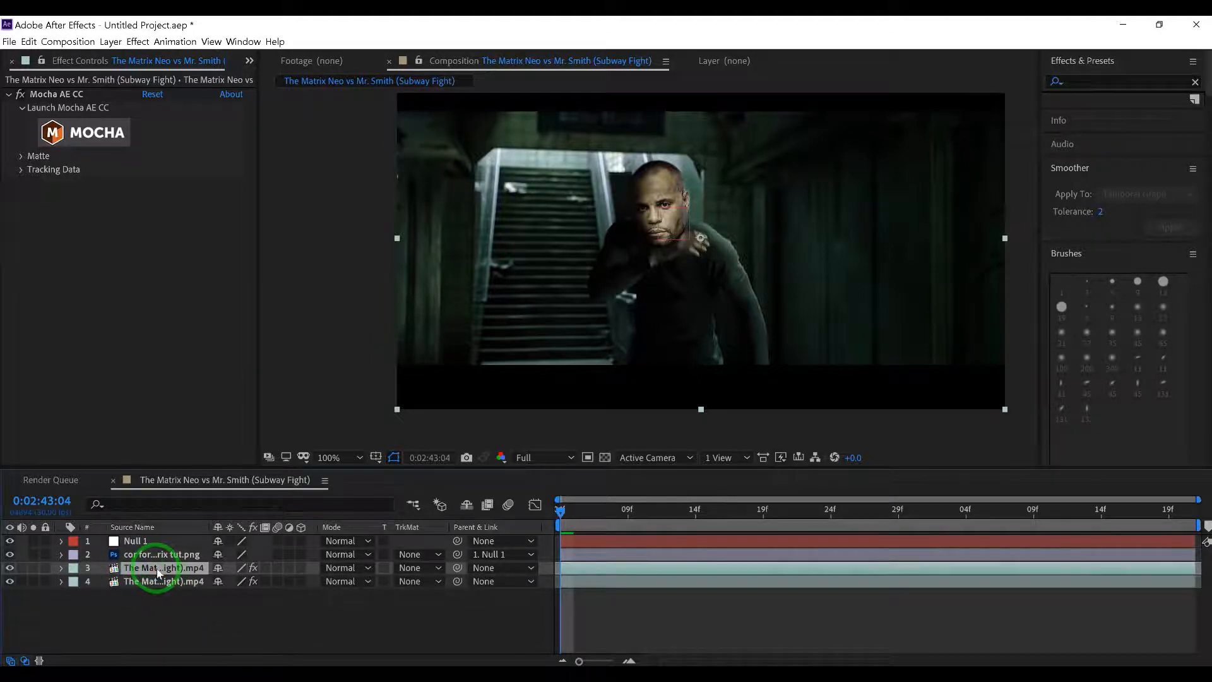
pyautogui.moveTo(158, 572); pyautogui.dragTo(158, 541)
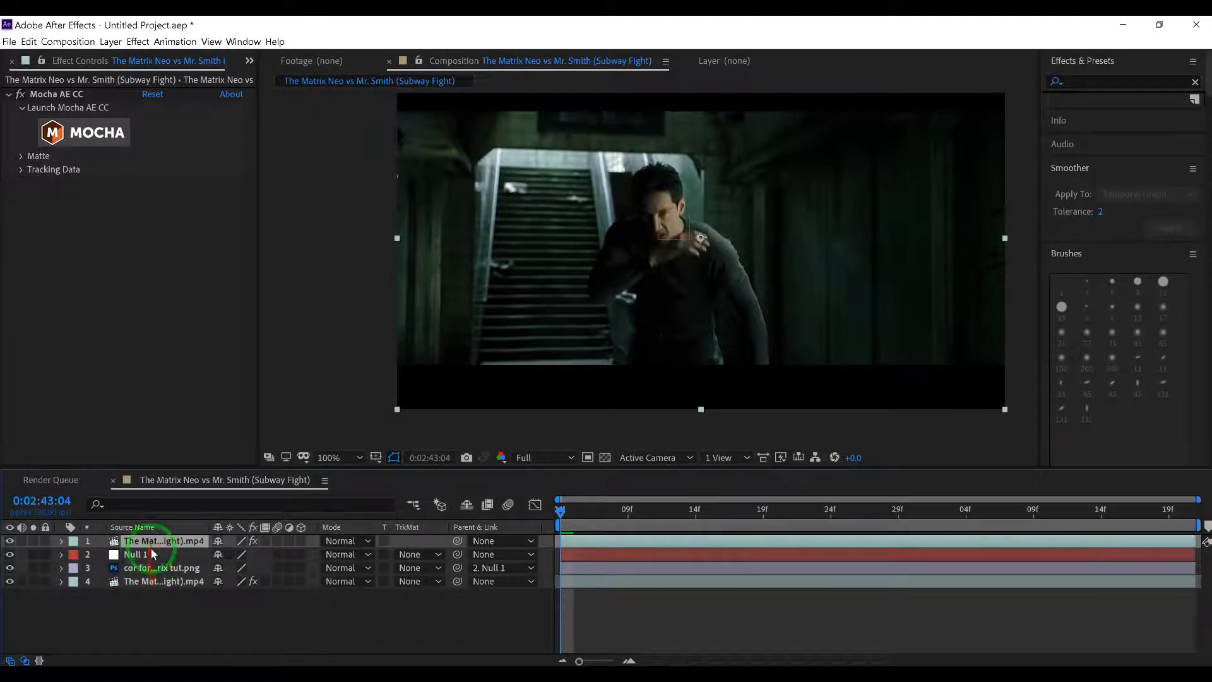
# Step: Rename the top footage layer by adding "Mask" in front of its existing name
pyautogui.rightClick(151, 544)
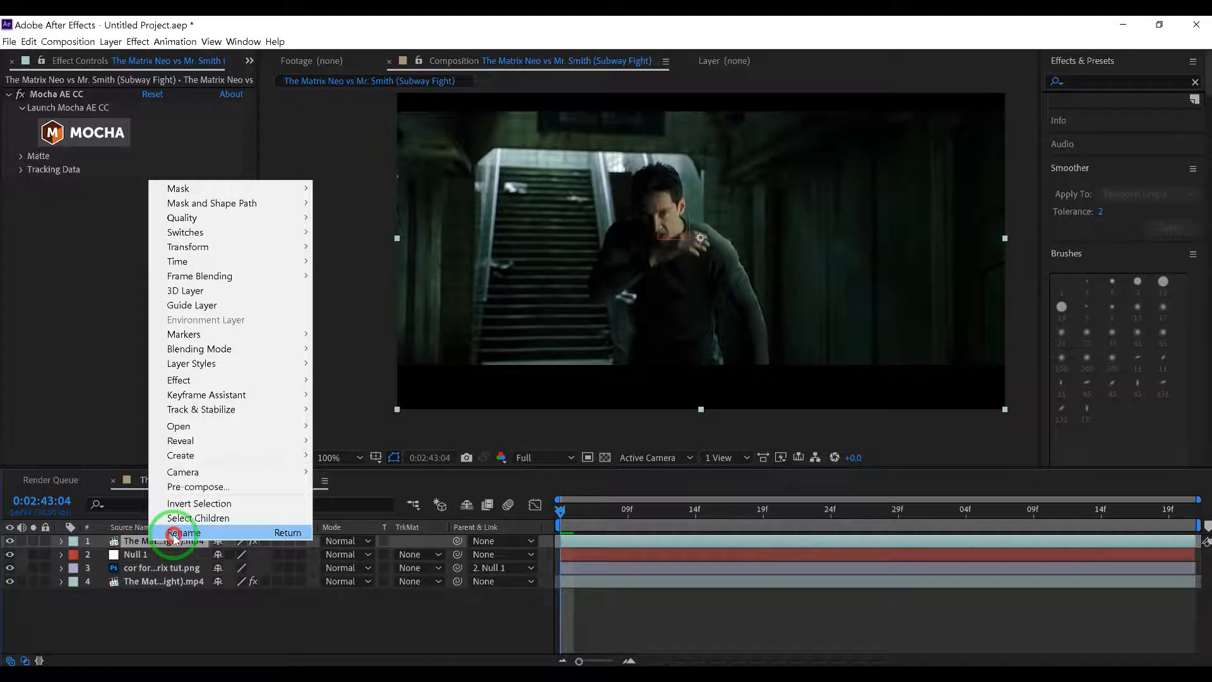
pyautogui.click(171, 530)
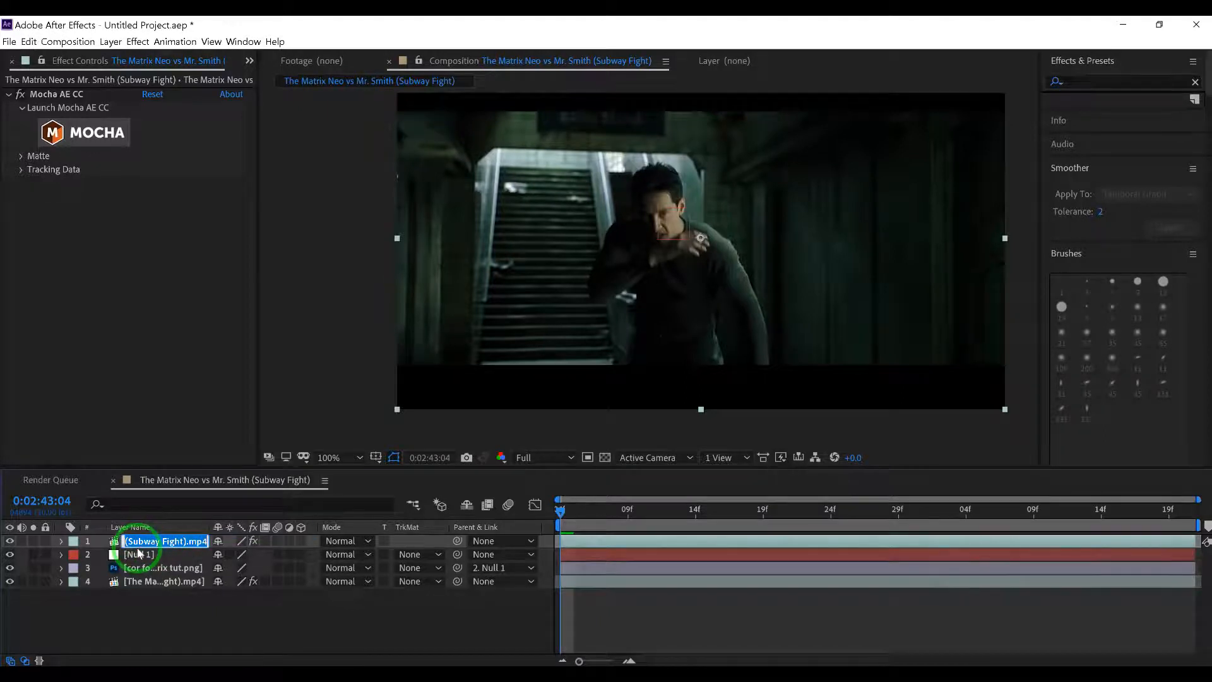
pyautogui.press('Home')
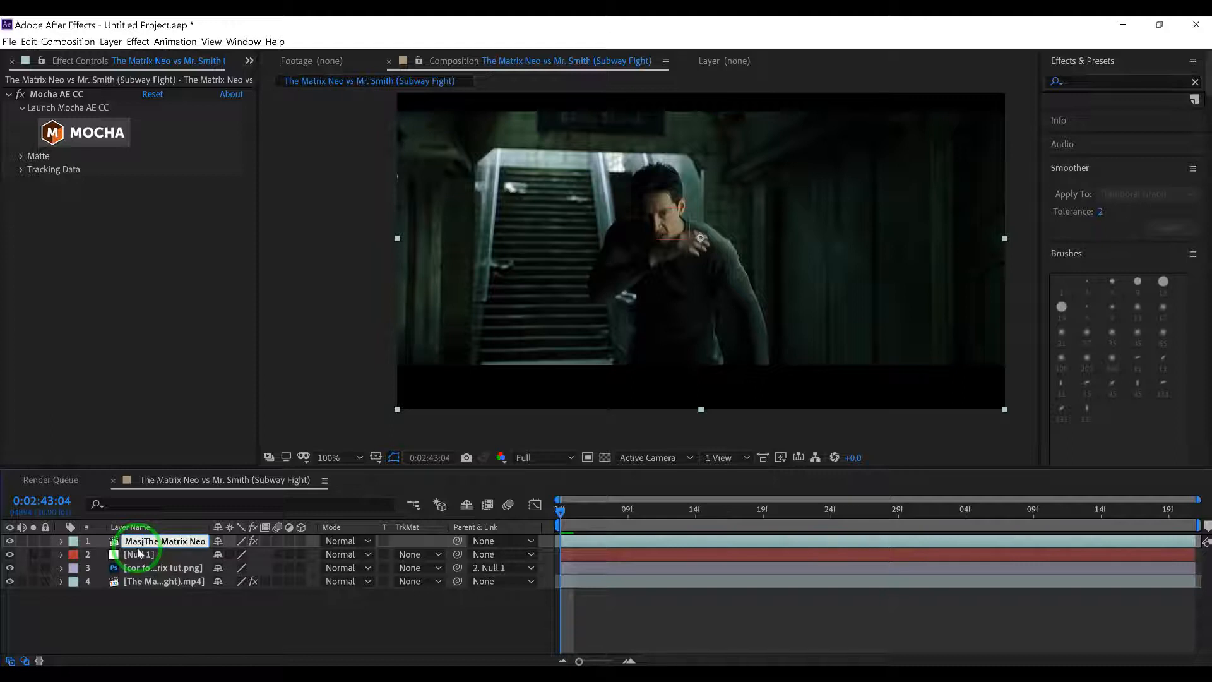
pyautogui.write('Mask')
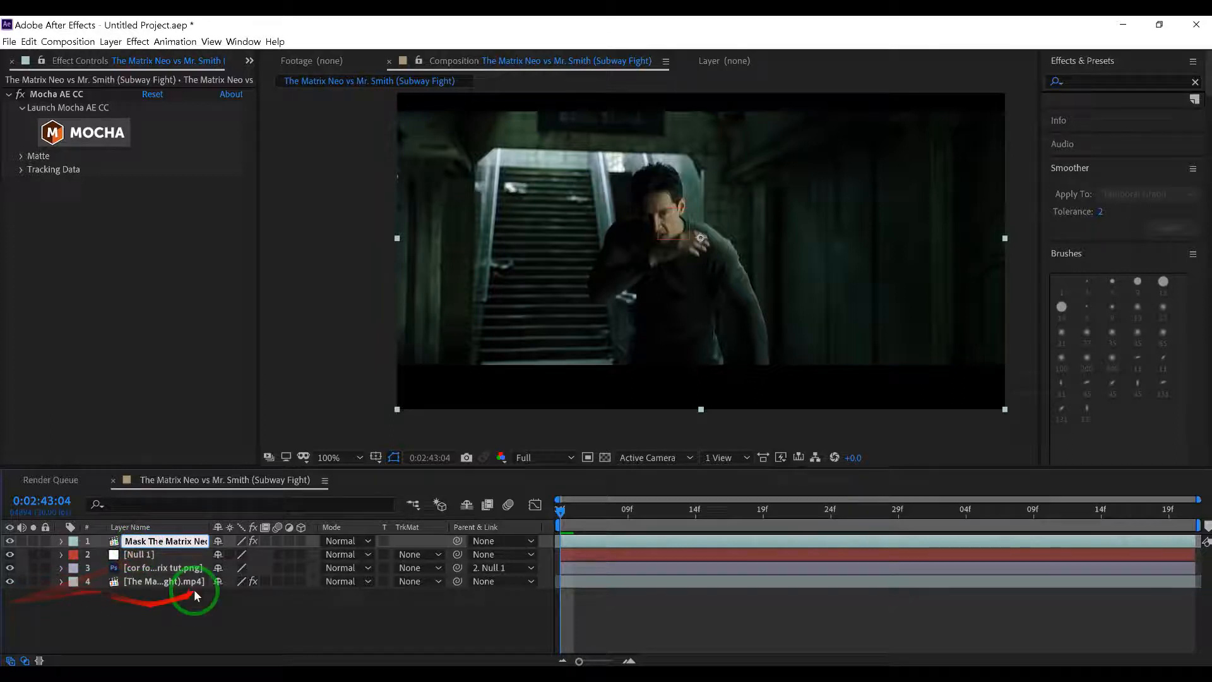
pyautogui.click(182, 596)
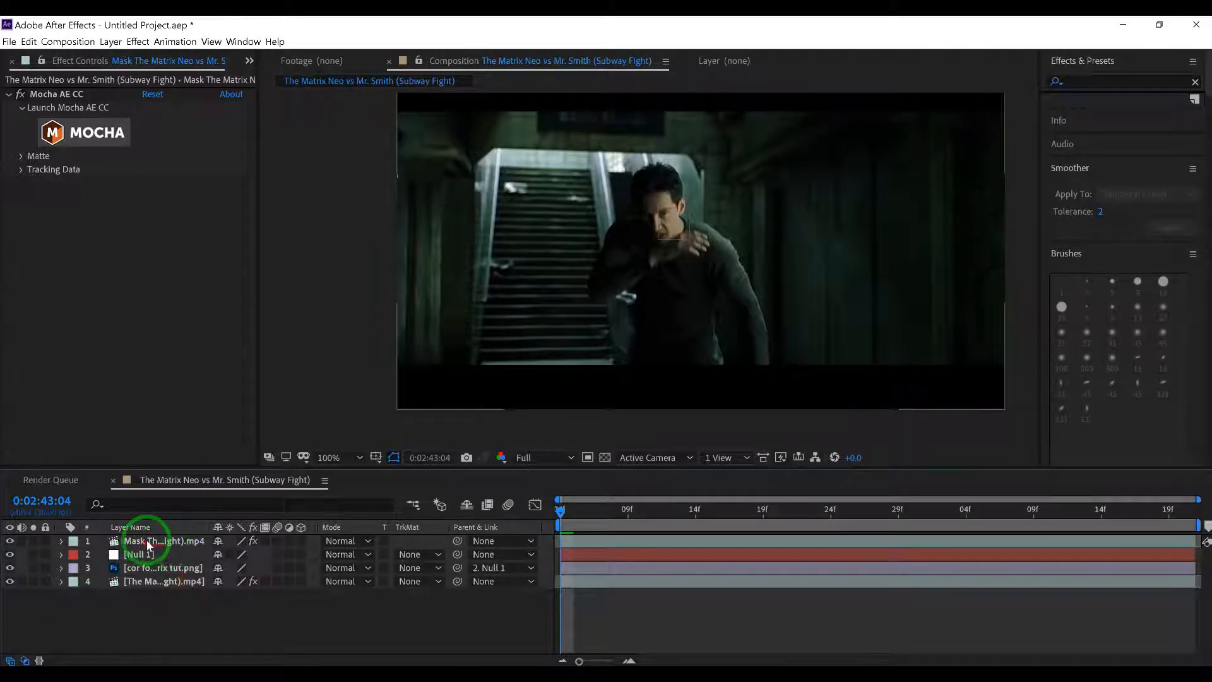
# Step: Rename the null layer by adding "For Corm" in front of Null 1
pyautogui.click(187, 601)
pyautogui.click(137, 542)
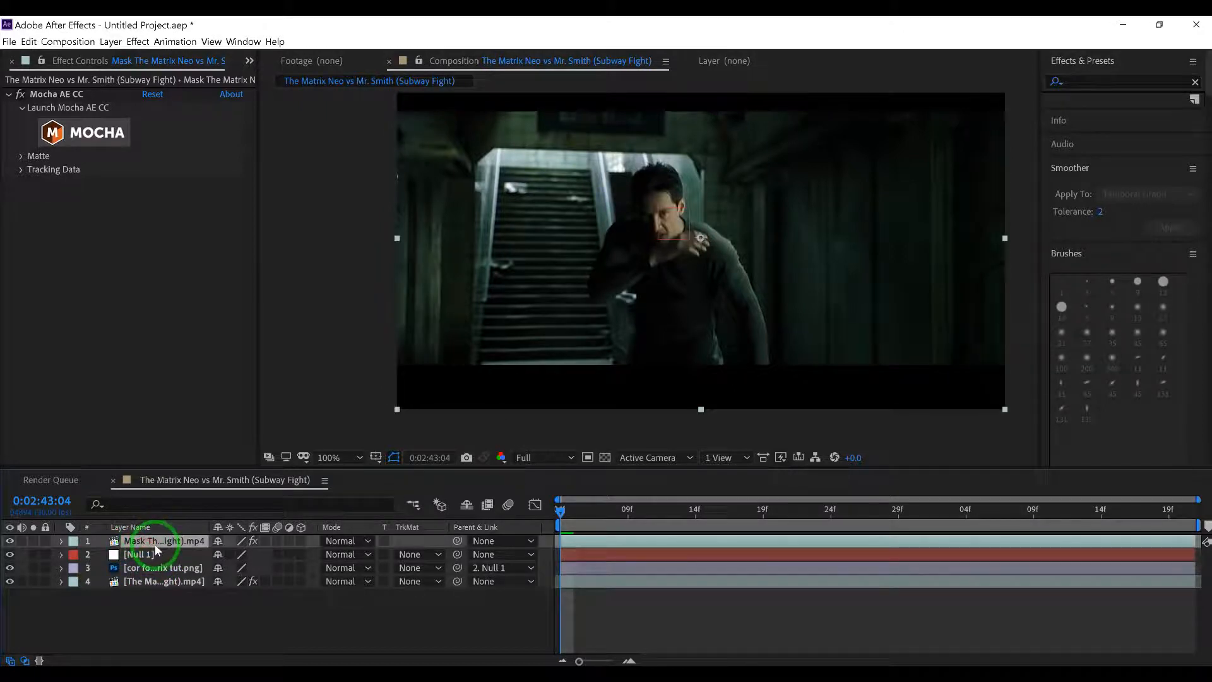
pyautogui.click(142, 554)
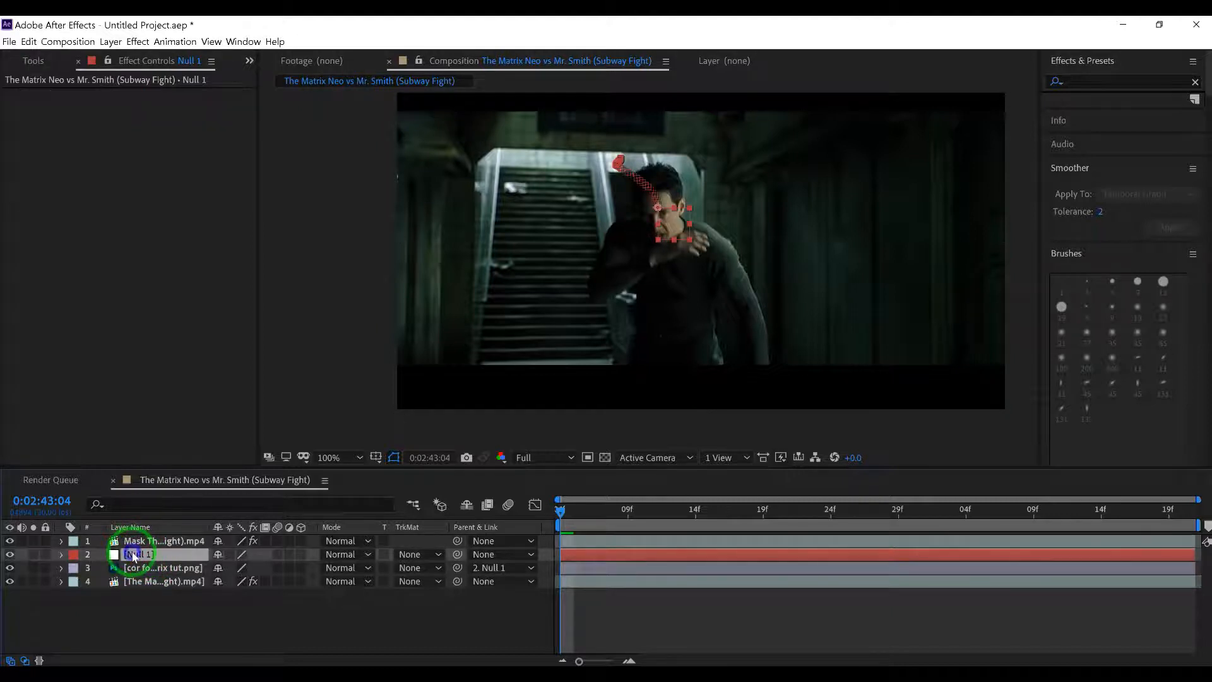
pyautogui.rightClick(133, 555)
pyautogui.click(167, 544)
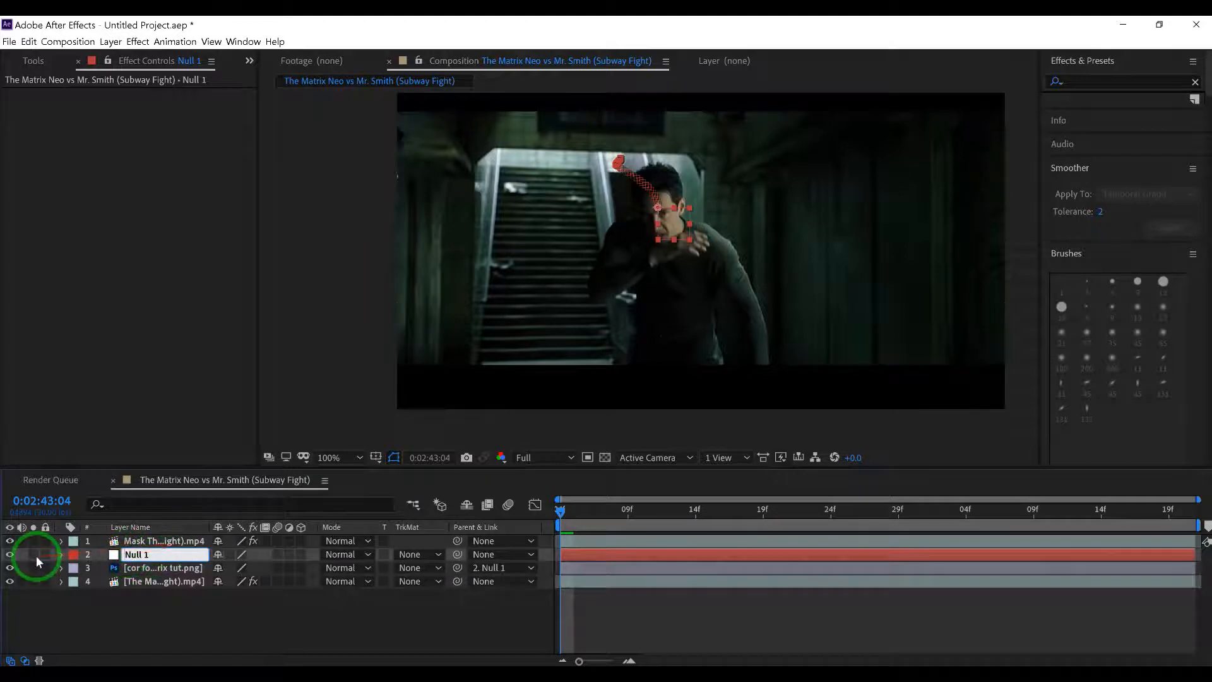
pyautogui.press('Home')
pyautogui.write('For ')
pyautogui.write('Cor')
pyautogui.write(',')
pyautogui.press('BackSpace')
pyautogui.write('m')
pyautogui.press('BackSpace')
pyautogui.press('BackSpace')
pyautogui.press('BackSpace')
pyautogui.write('m')
pyautogui.click(178, 593)
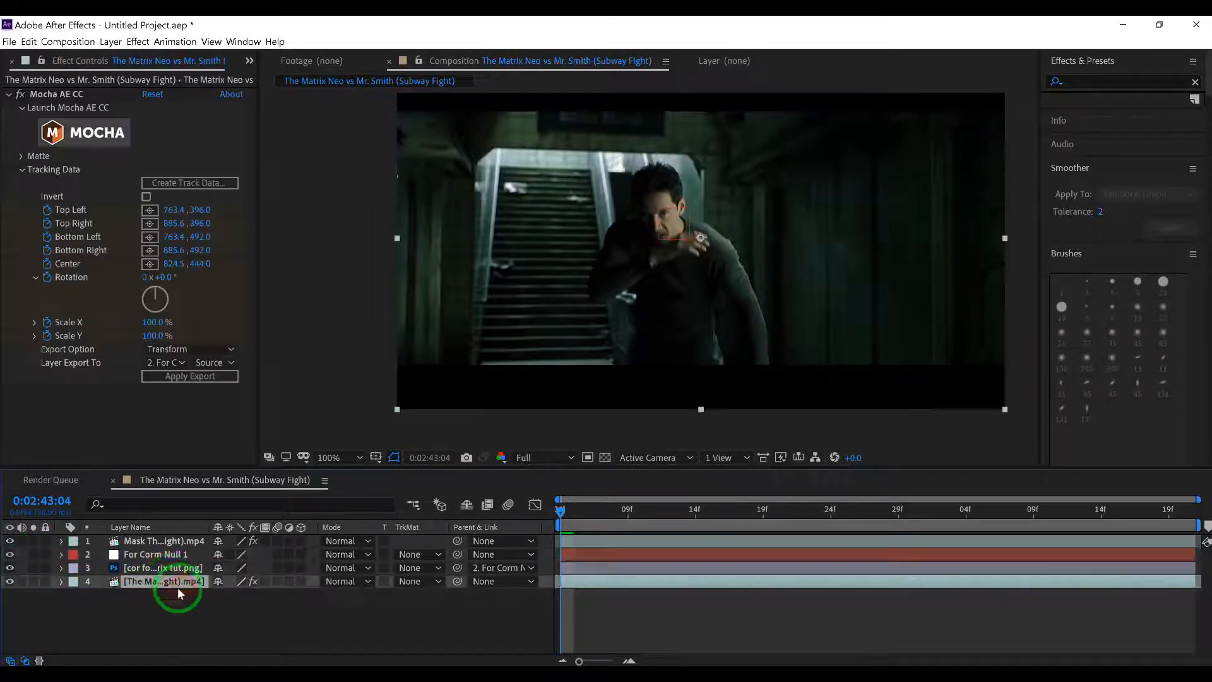
# Step: Hide the Mask footage layer at the top of the stack
pyautogui.click(172, 556)
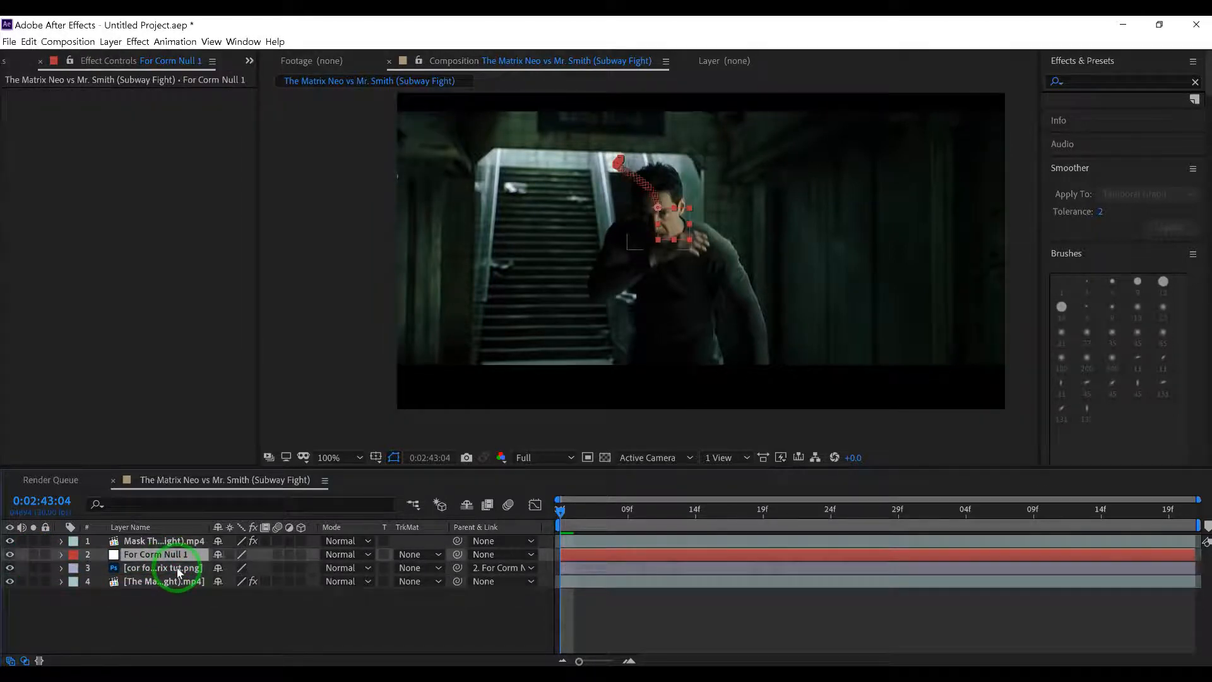
pyautogui.click(161, 542)
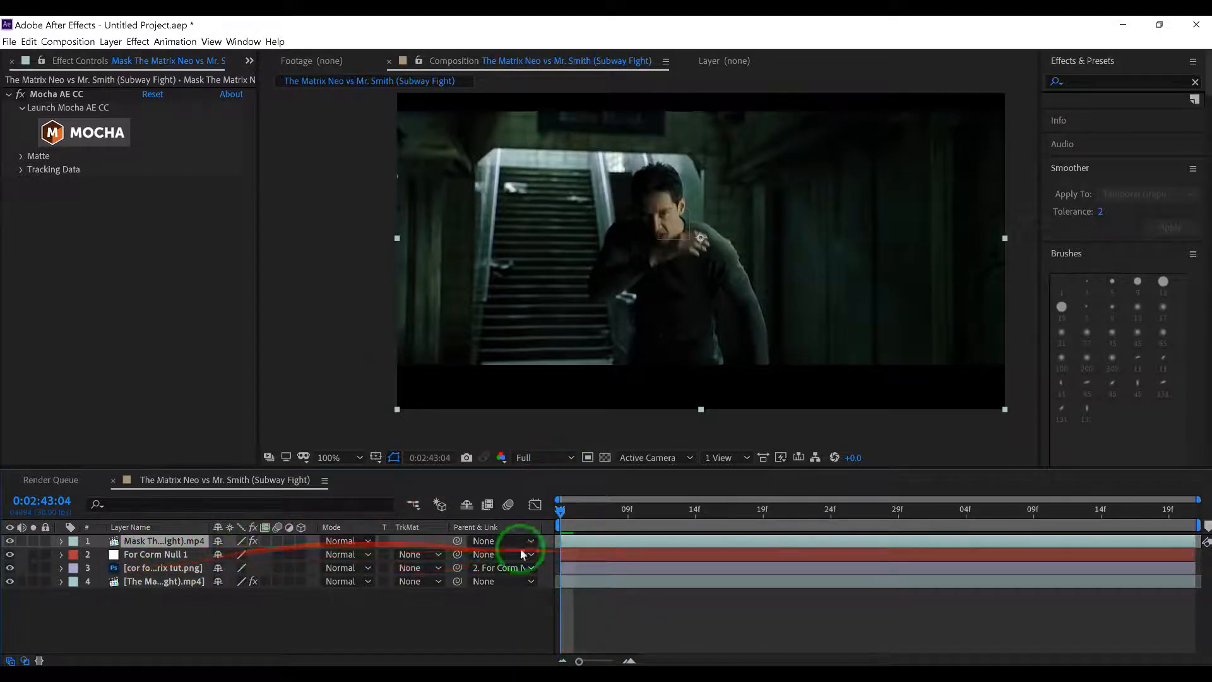
pyautogui.click(9, 542)
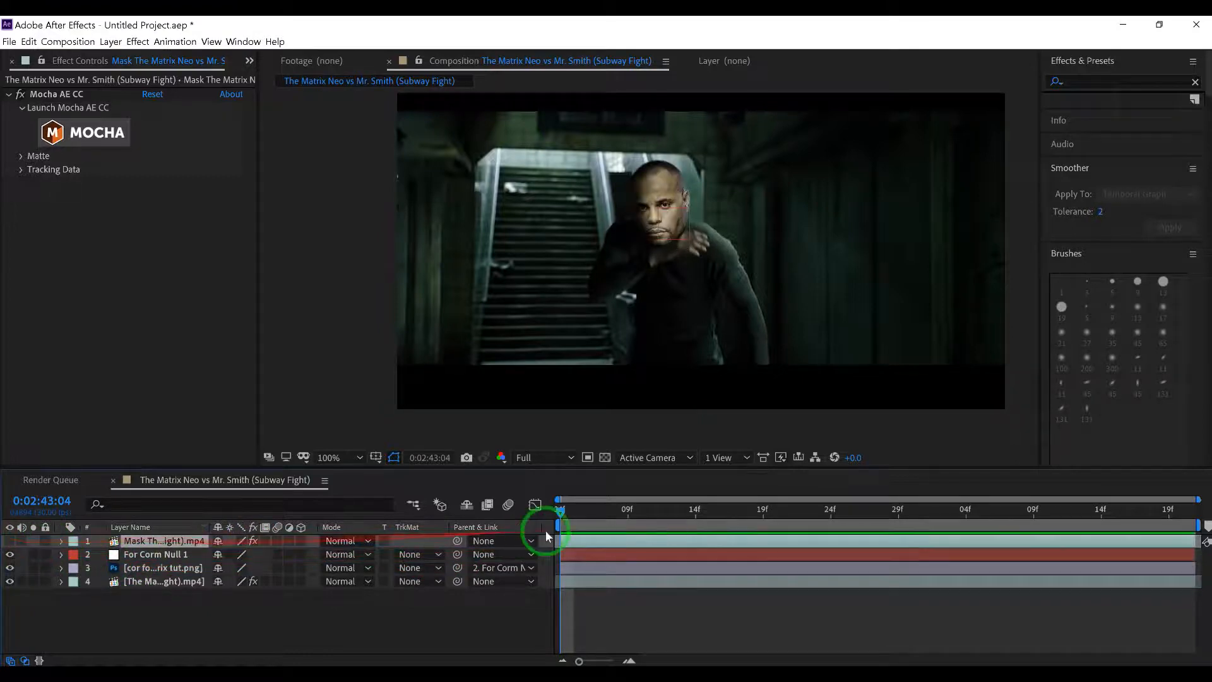
# Step: Scrub through the shot to check where the hand should cover the face cut-out, and return to the first frame
pyautogui.moveTo(560, 513); pyautogui.dragTo(993, 548)
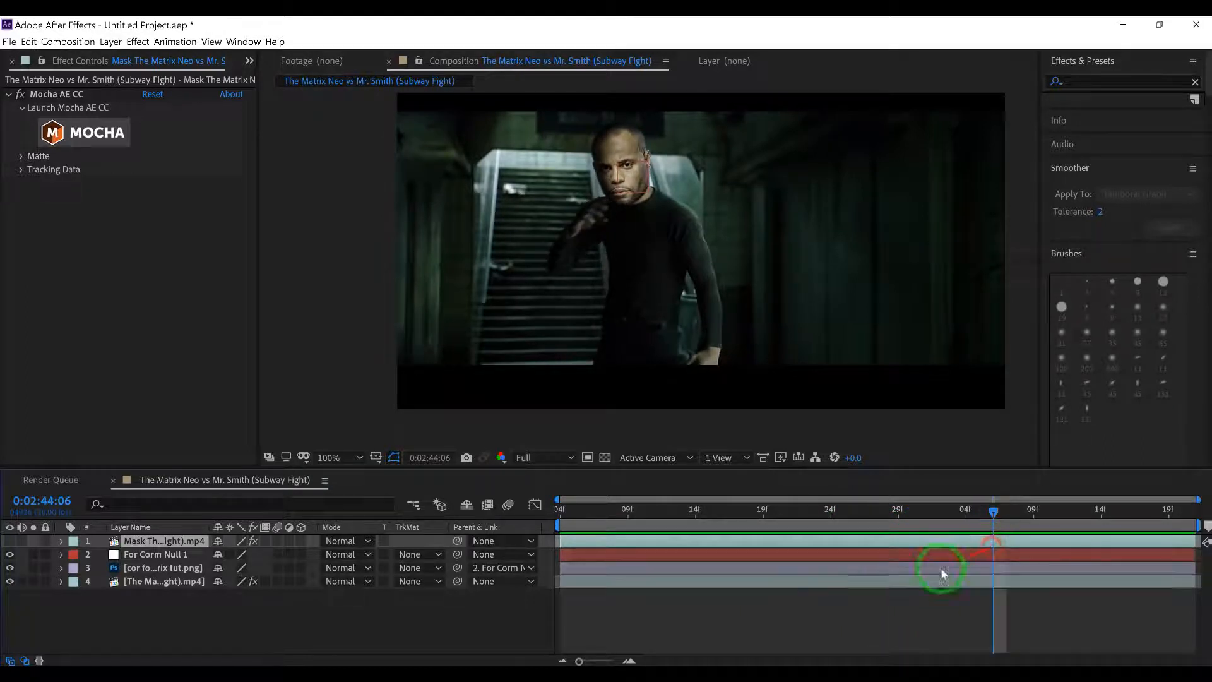
pyautogui.click(623, 660)
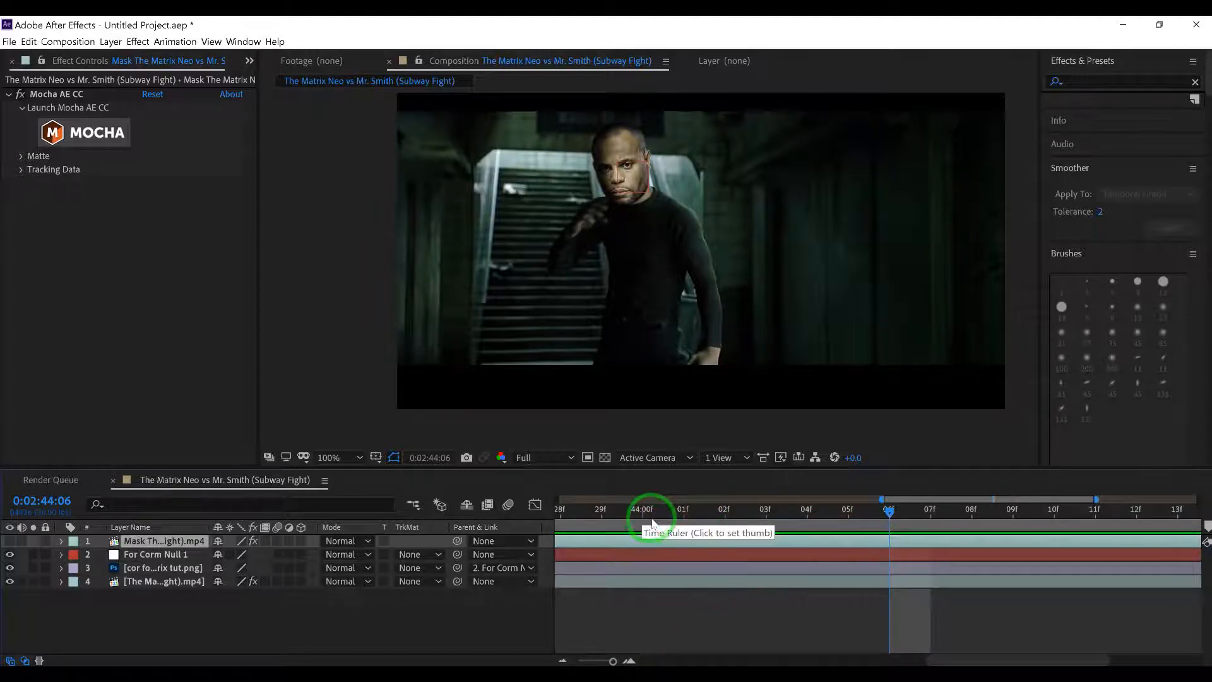
pyautogui.moveTo(888, 513)
pyautogui.mouseDown()
pyautogui.moveTo(638, 519)
pyautogui.moveTo(898, 519)
pyautogui.moveTo(847, 522)
pyautogui.mouseUp()
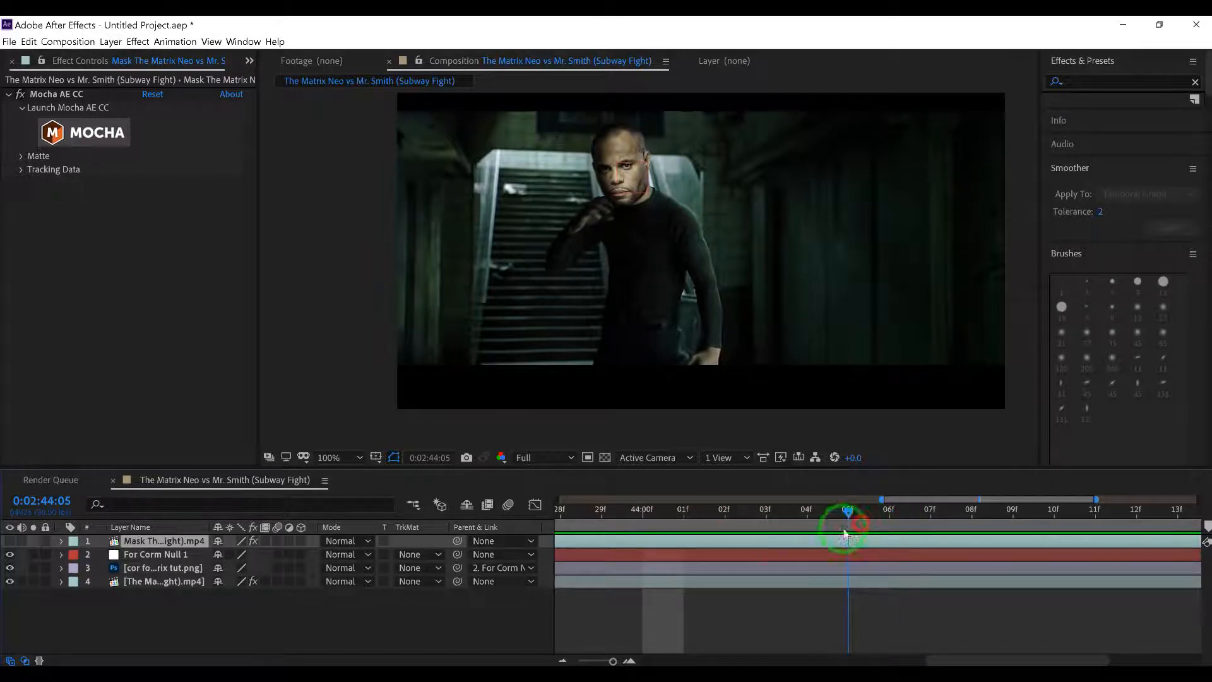
pyautogui.click(561, 661)
pyautogui.click(561, 662)
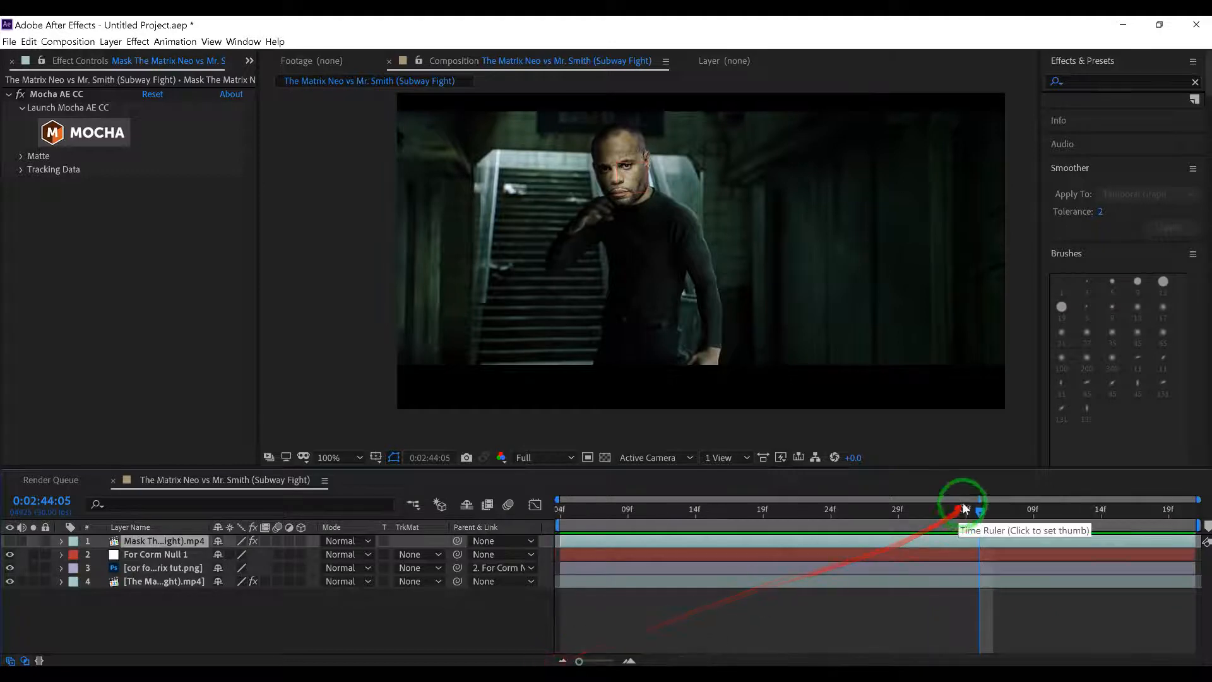
pyautogui.moveTo(982, 515); pyautogui.dragTo(425, 514)
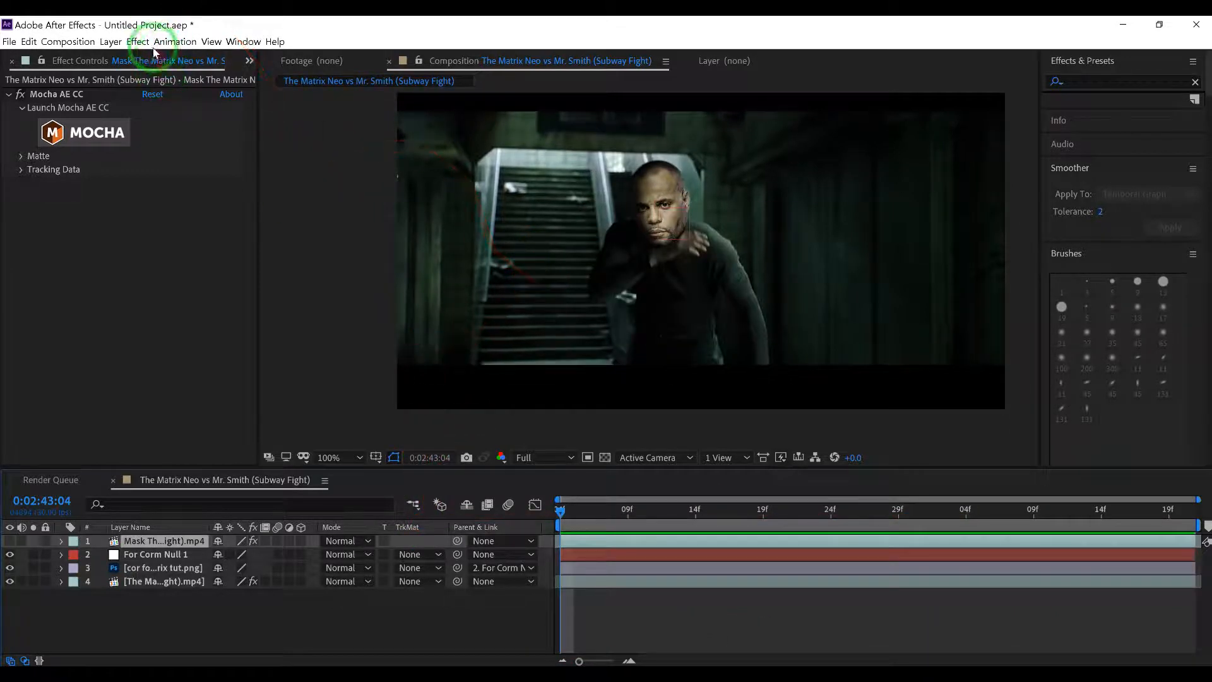
pyautogui.click(112, 43)
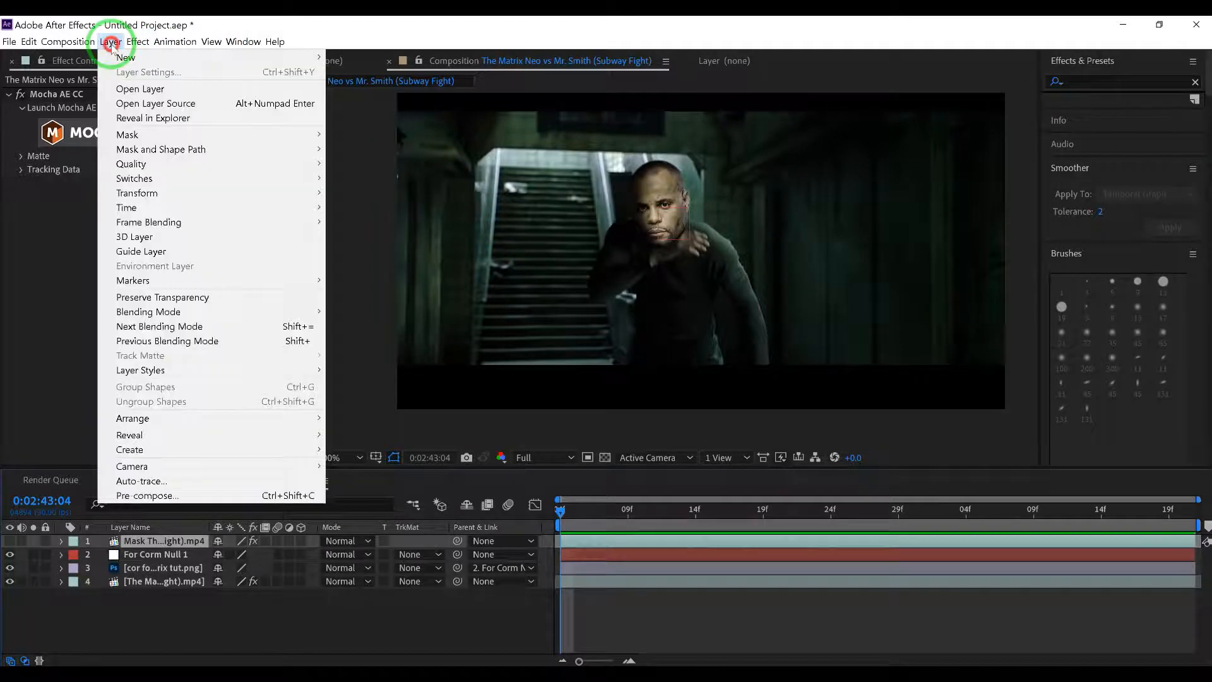
pyautogui.click(129, 59)
pyautogui.click(134, 41)
pyautogui.click(117, 42)
pyautogui.moveTo(127, 59)
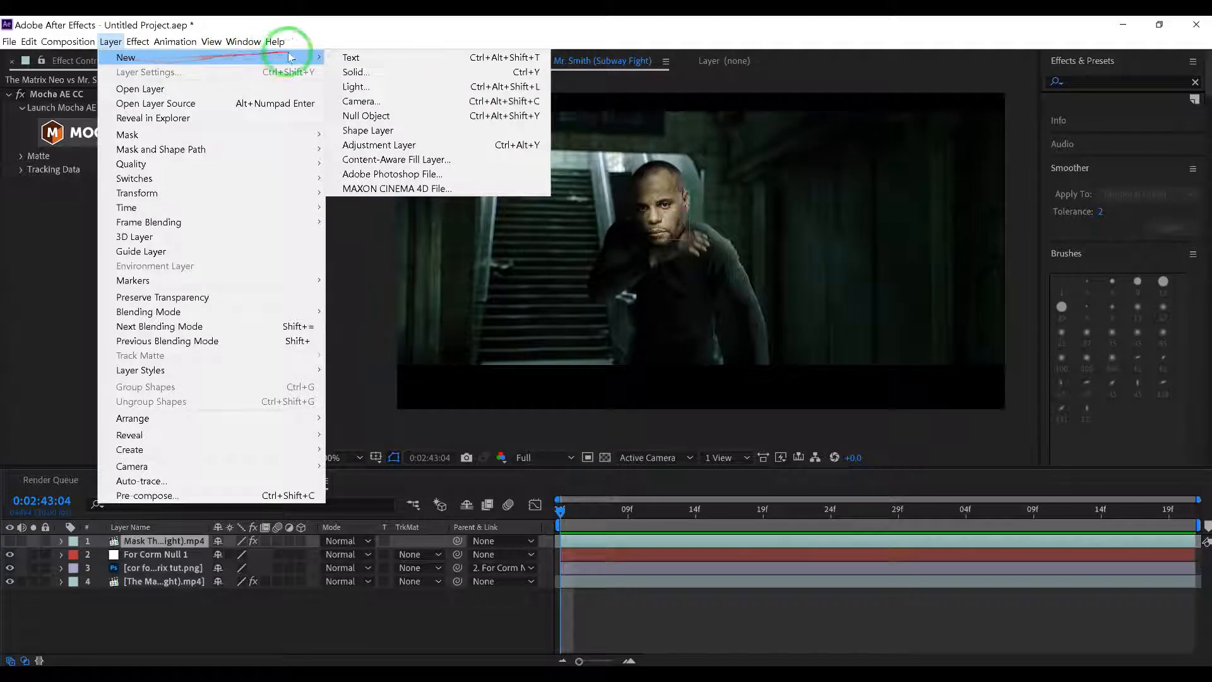
pyautogui.click(354, 72)
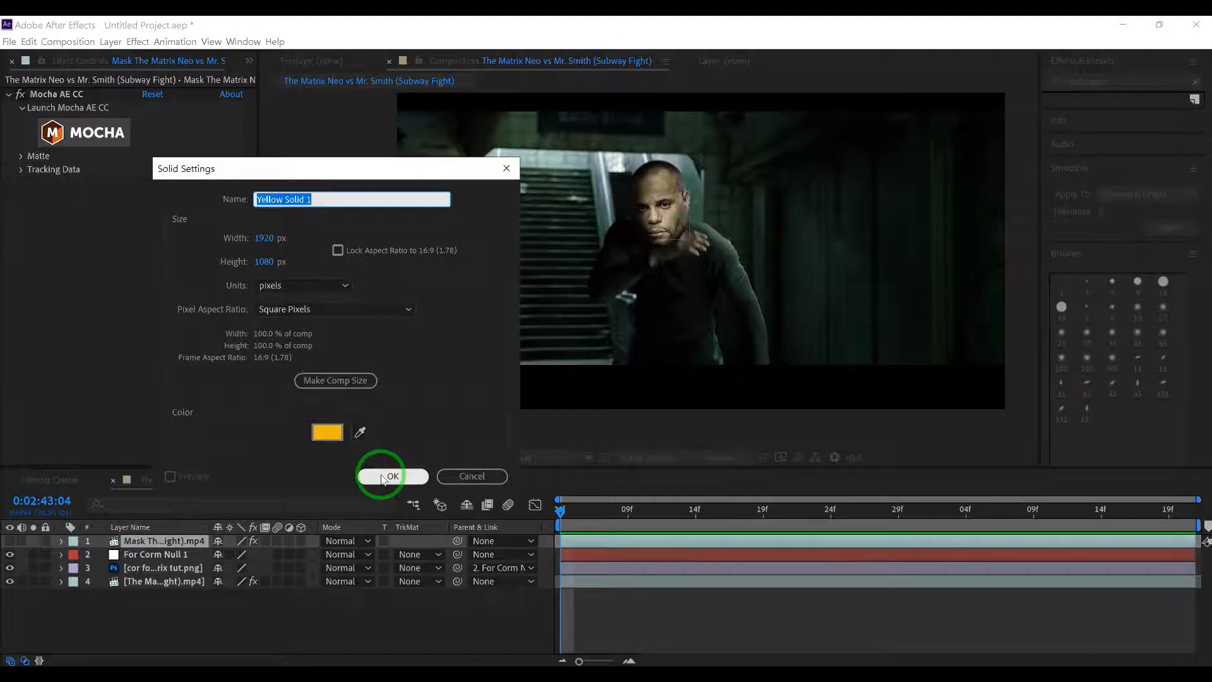
pyautogui.moveTo(382, 470)
pyautogui.mouseDown()
pyautogui.moveTo(201, 474)
pyautogui.moveTo(440, 472)
pyautogui.mouseUp()
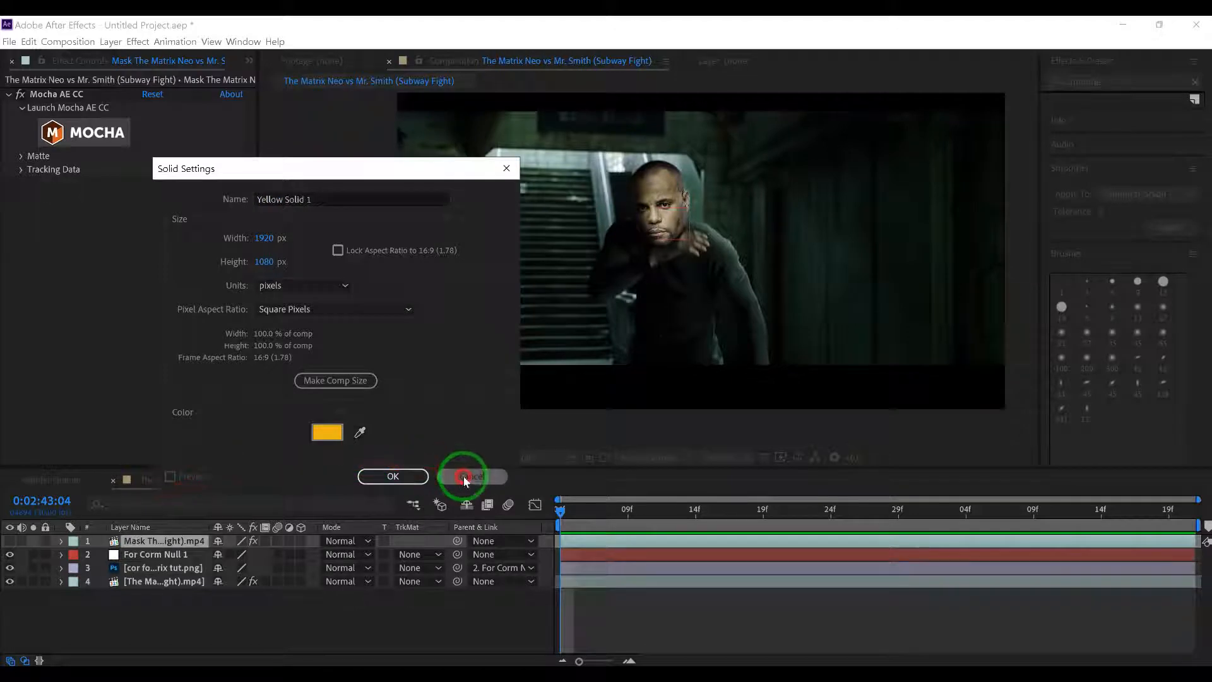
pyautogui.click(442, 476)
# Step: Create a yellow solid layer of 1920 x 1080 px with square pixels above the Mask footage layer
pyautogui.click(110, 42)
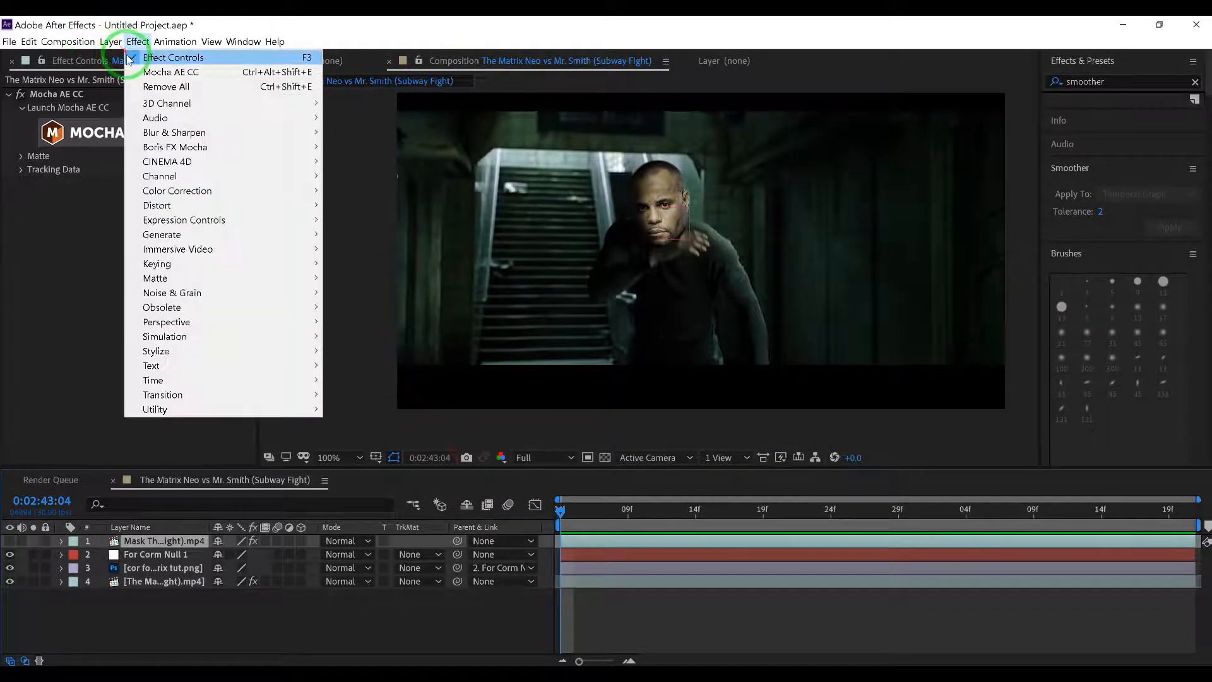
pyautogui.moveTo(243, 42)
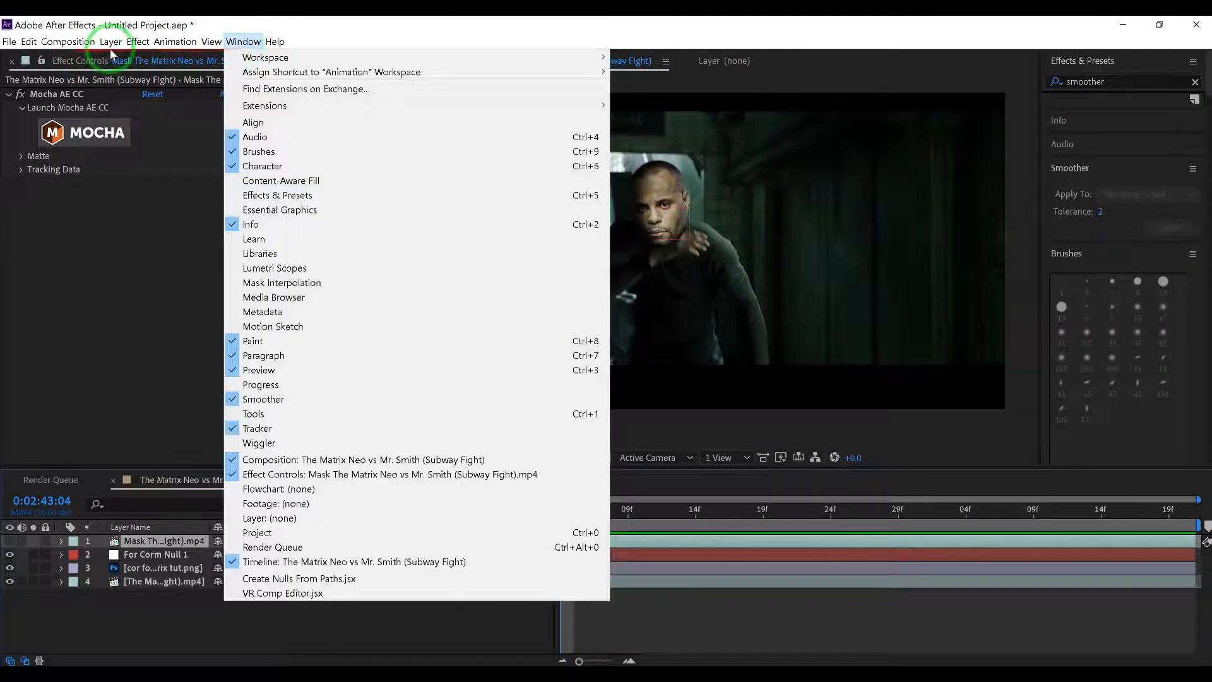
pyautogui.moveTo(111, 46)
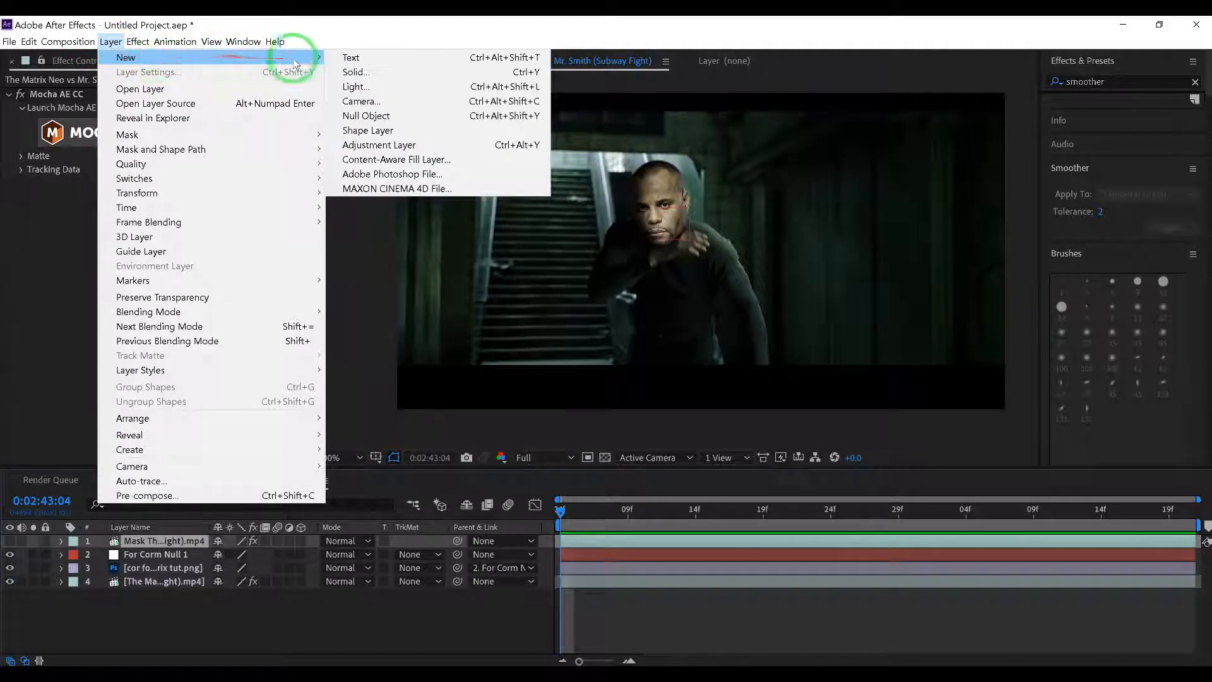
pyautogui.click(356, 72)
pyautogui.click(397, 475)
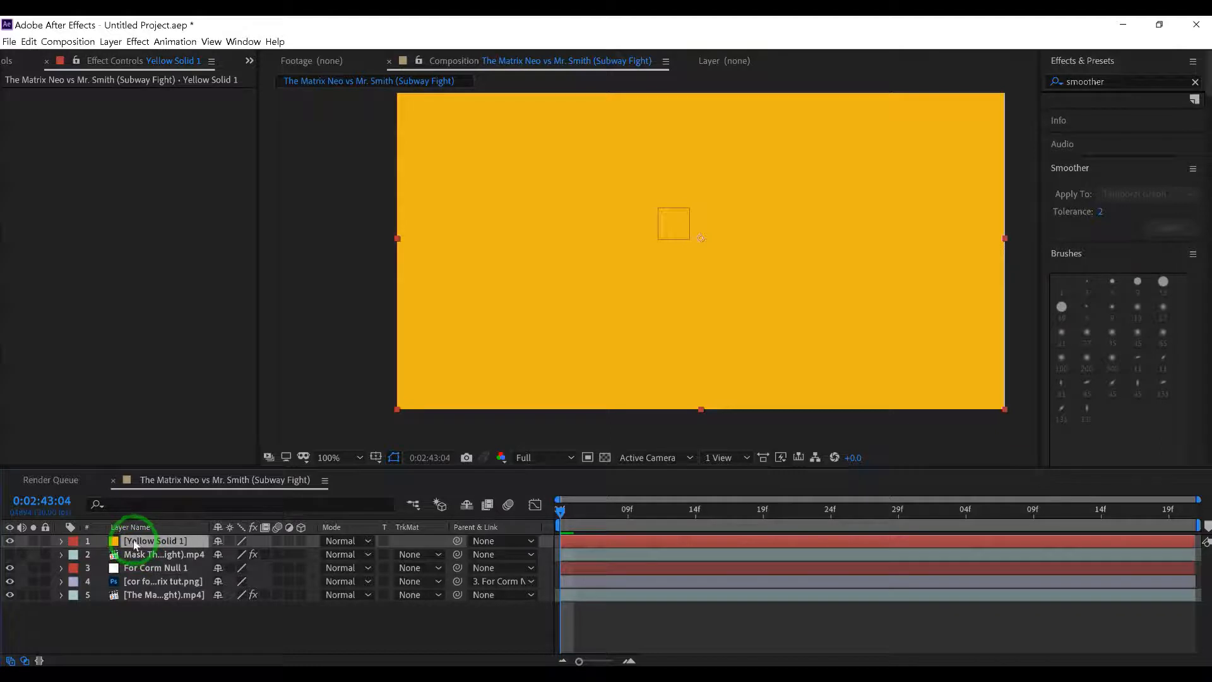
# Step: Hide the yellow solid and the face cut-out layer, staying on the shot's first frame
pyautogui.click(9, 541)
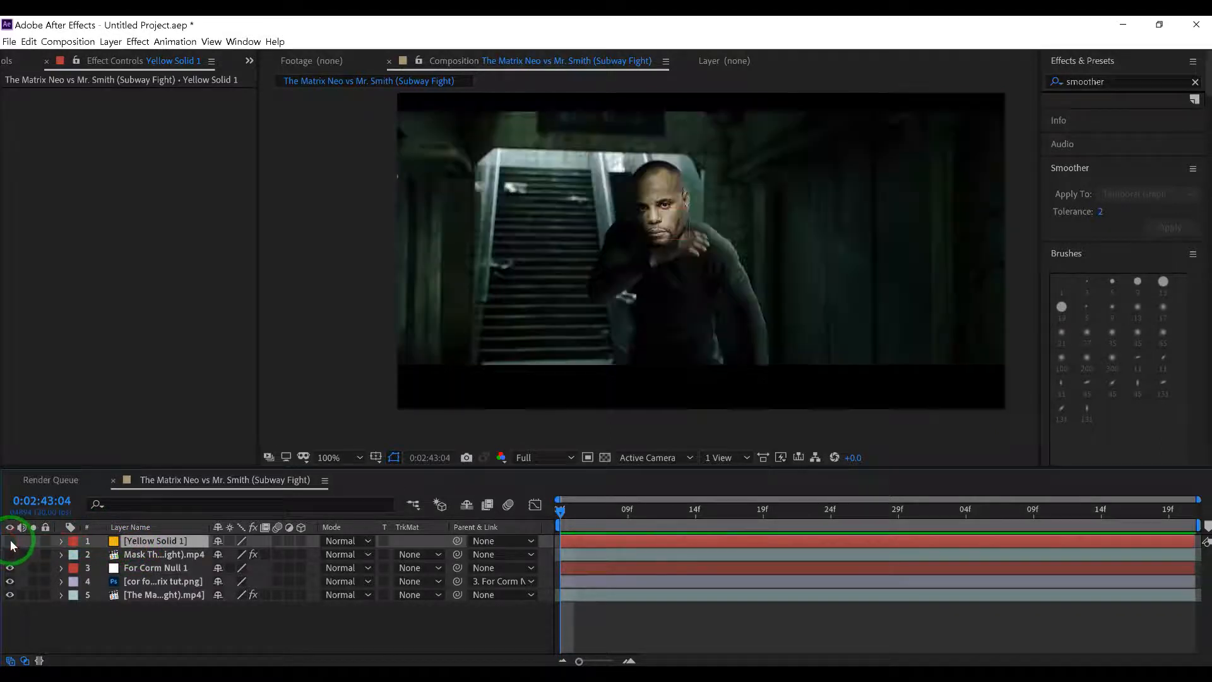
pyautogui.click(11, 582)
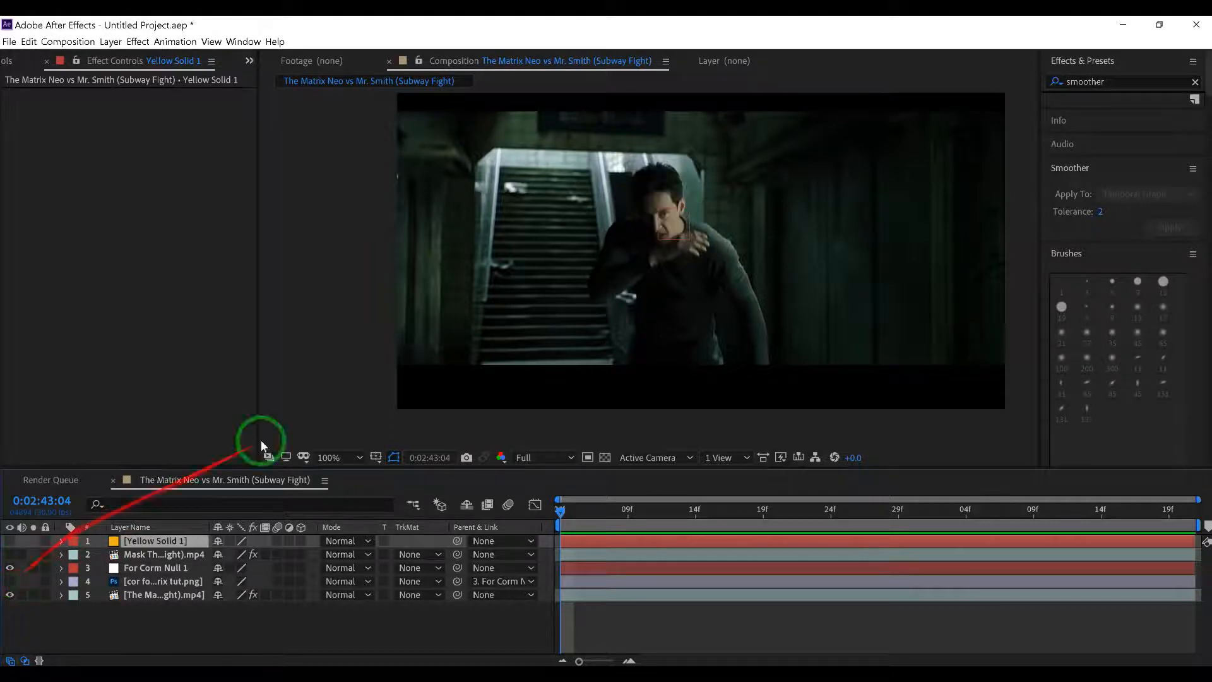
pyautogui.scroll(4, 700, 230)
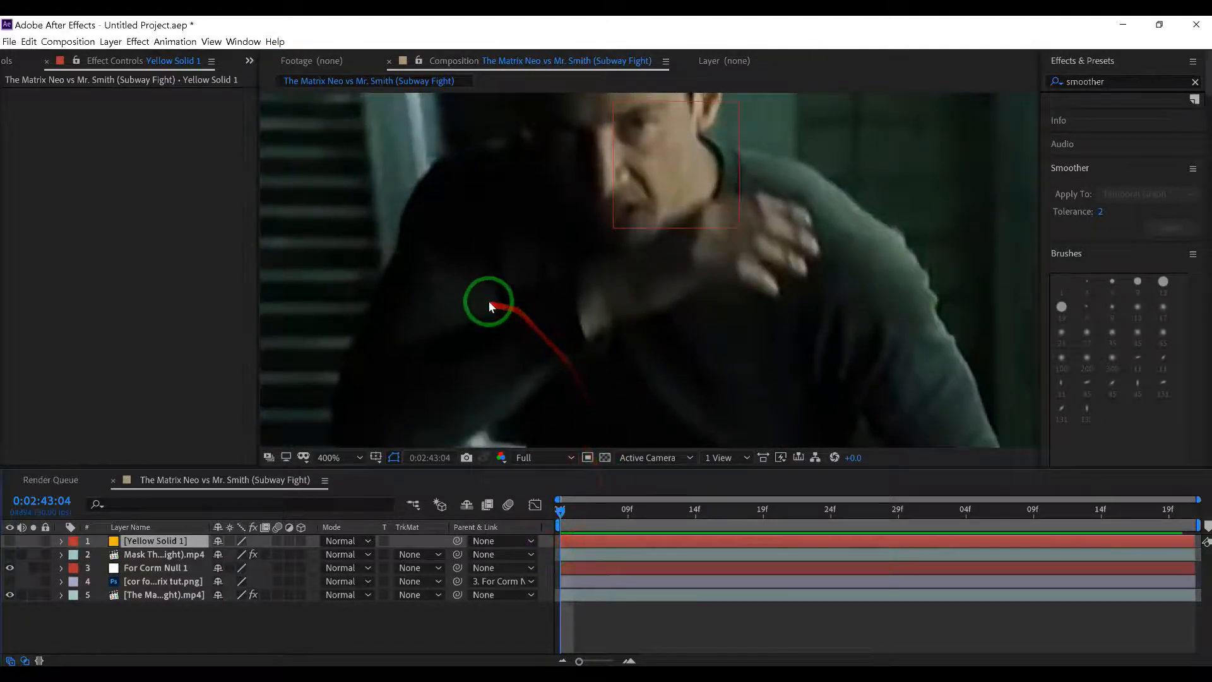
pyautogui.moveTo(560, 509); pyautogui.dragTo(539, 536)
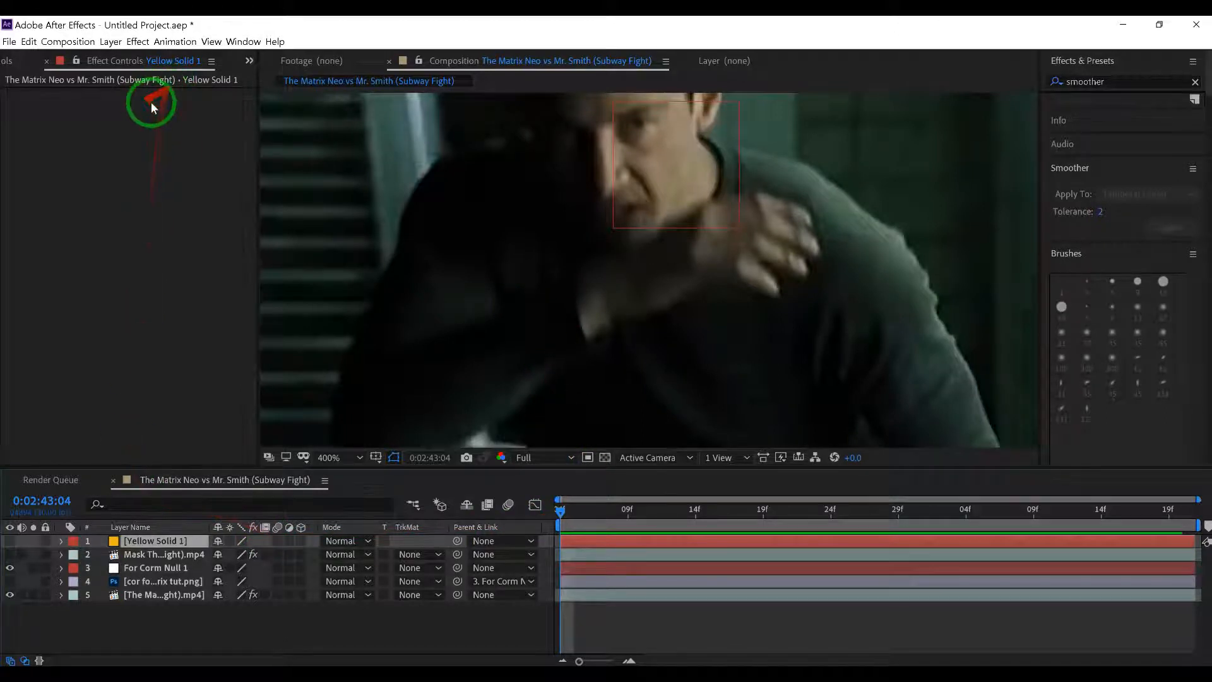
# Step: Start a Pen tool mask on the yellow solid, tracing the upper edge of the man's raised forearm and hand up to the fingers
pyautogui.click(11, 64)
pyautogui.click(6, 63)
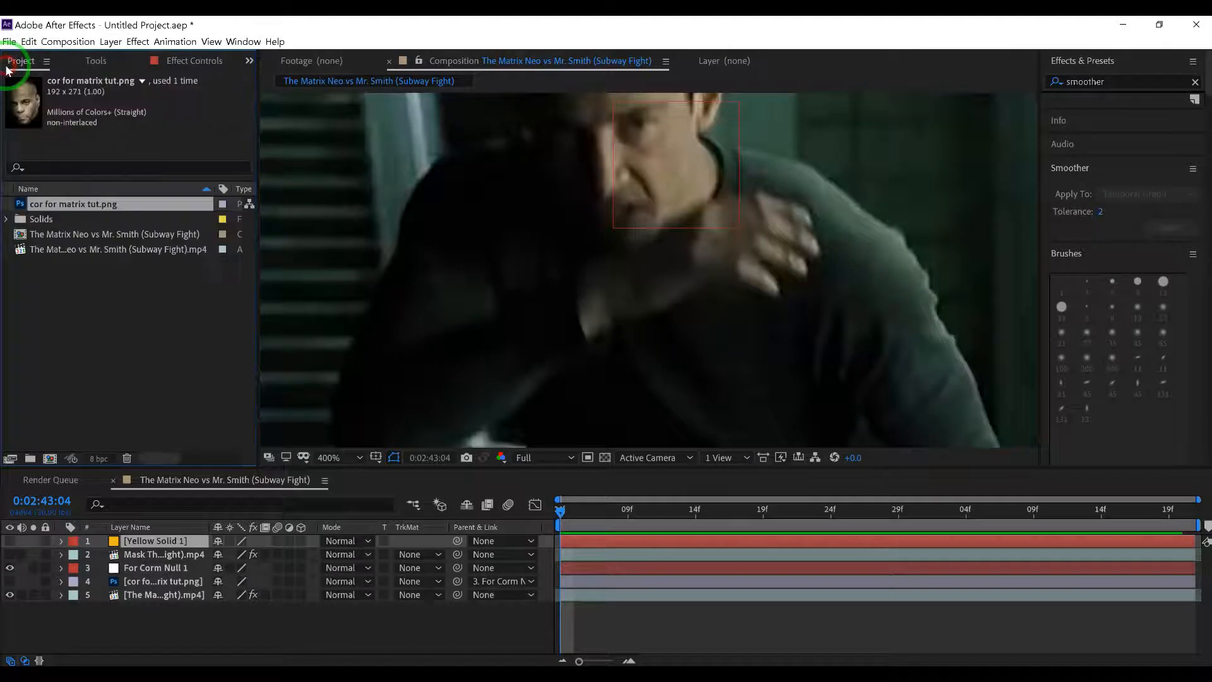
pyautogui.click(167, 63)
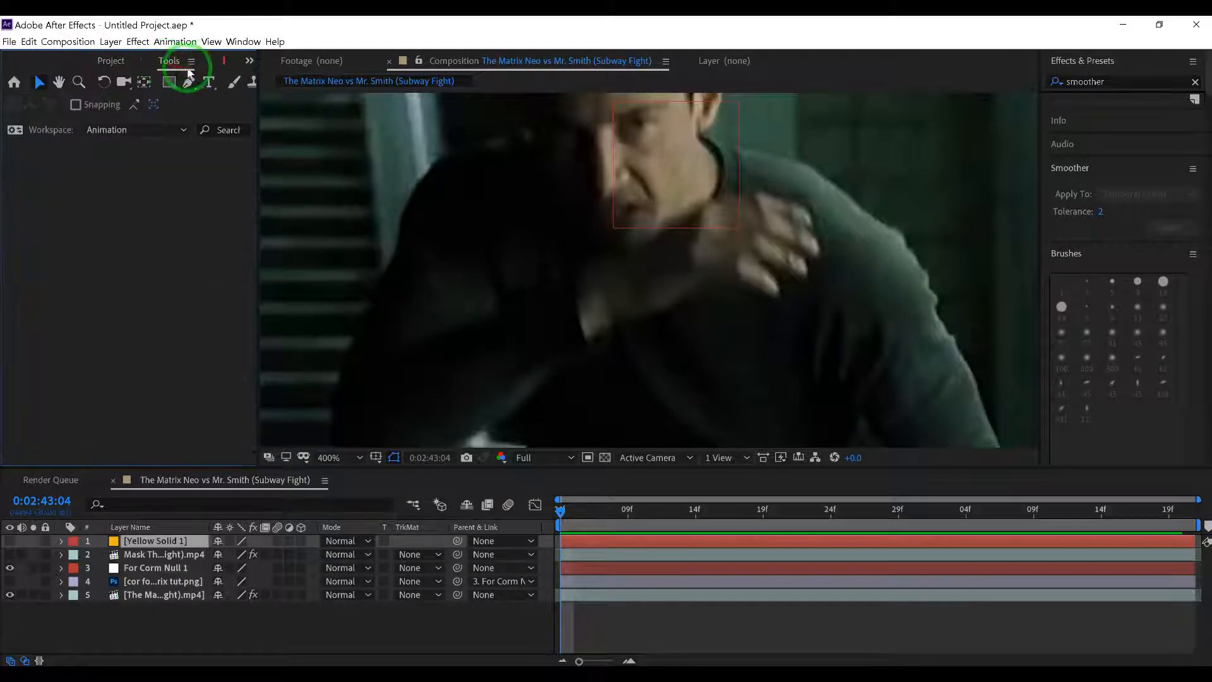
pyautogui.click(224, 62)
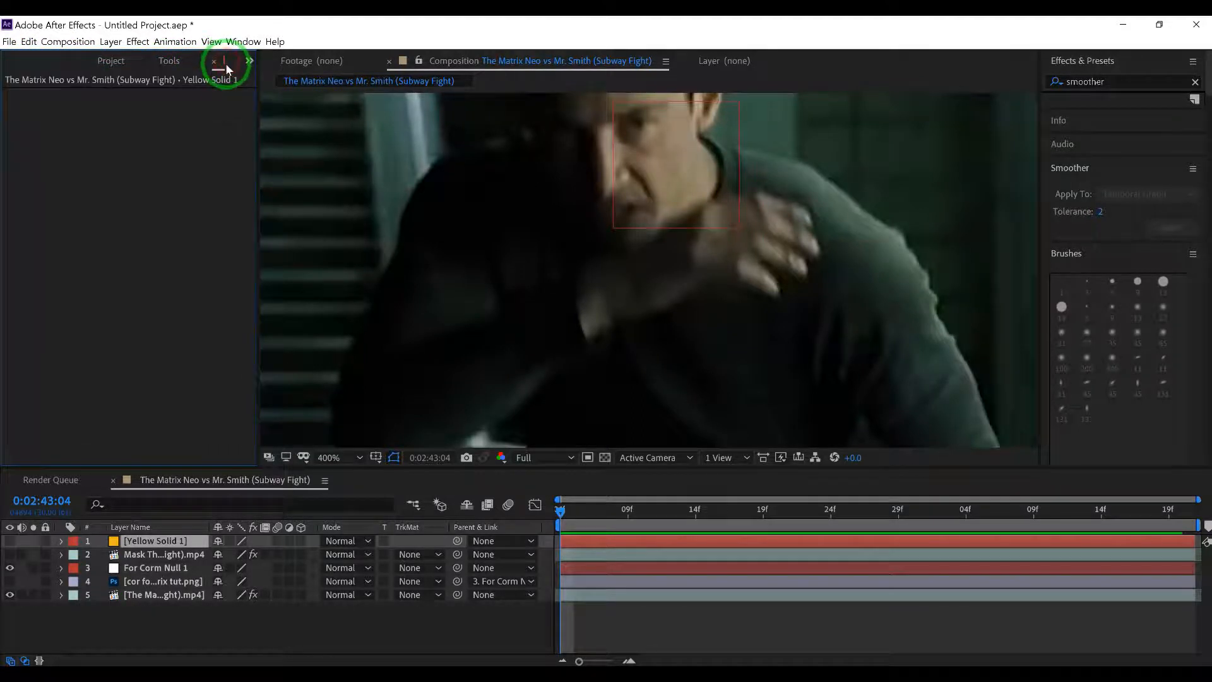
pyautogui.click(172, 61)
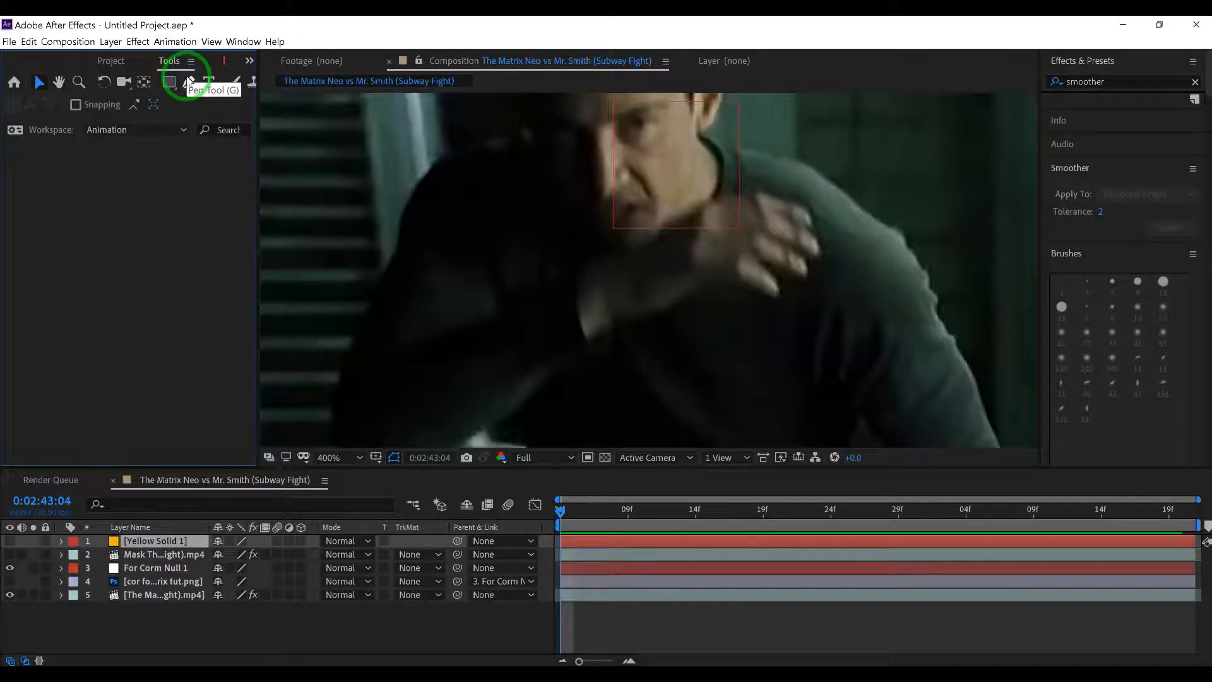
pyautogui.click(188, 82)
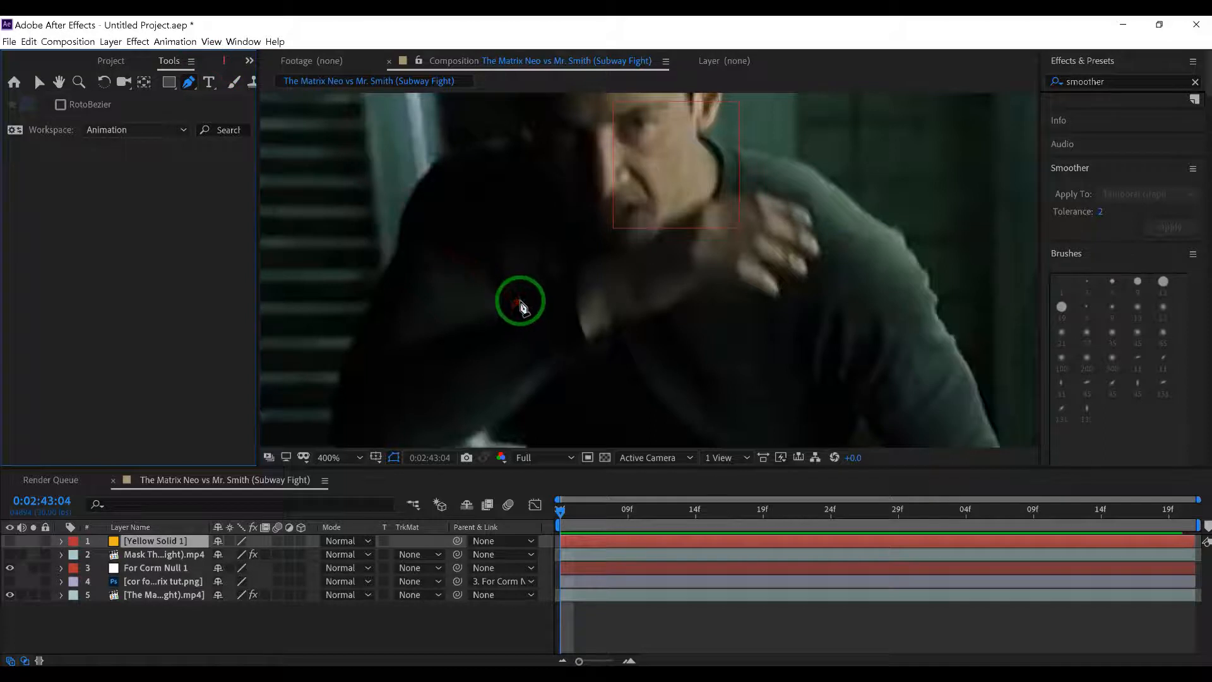
pyautogui.click(510, 311)
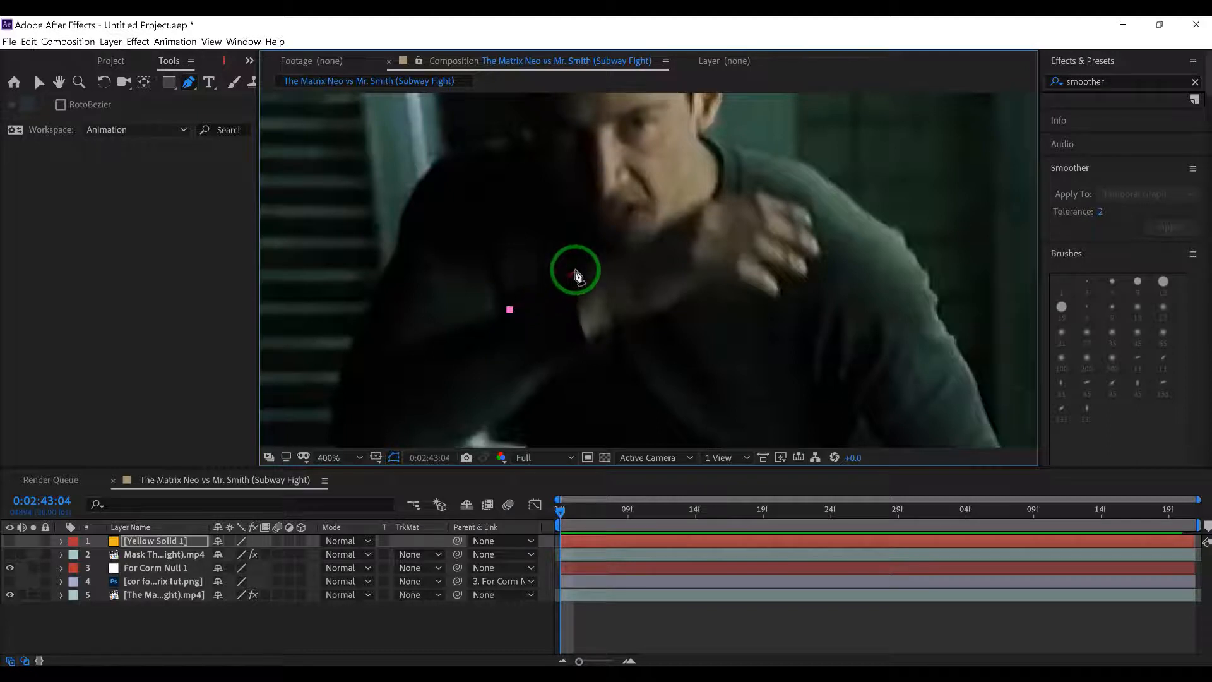
pyautogui.click(576, 267)
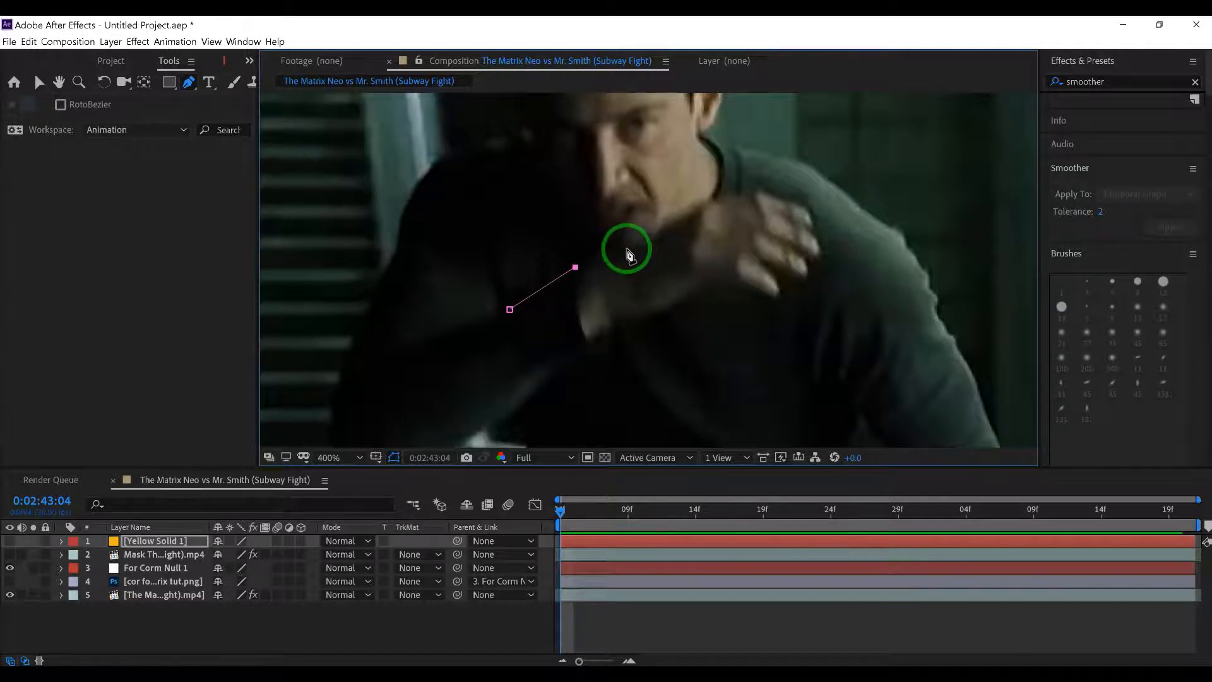
pyautogui.click(641, 244)
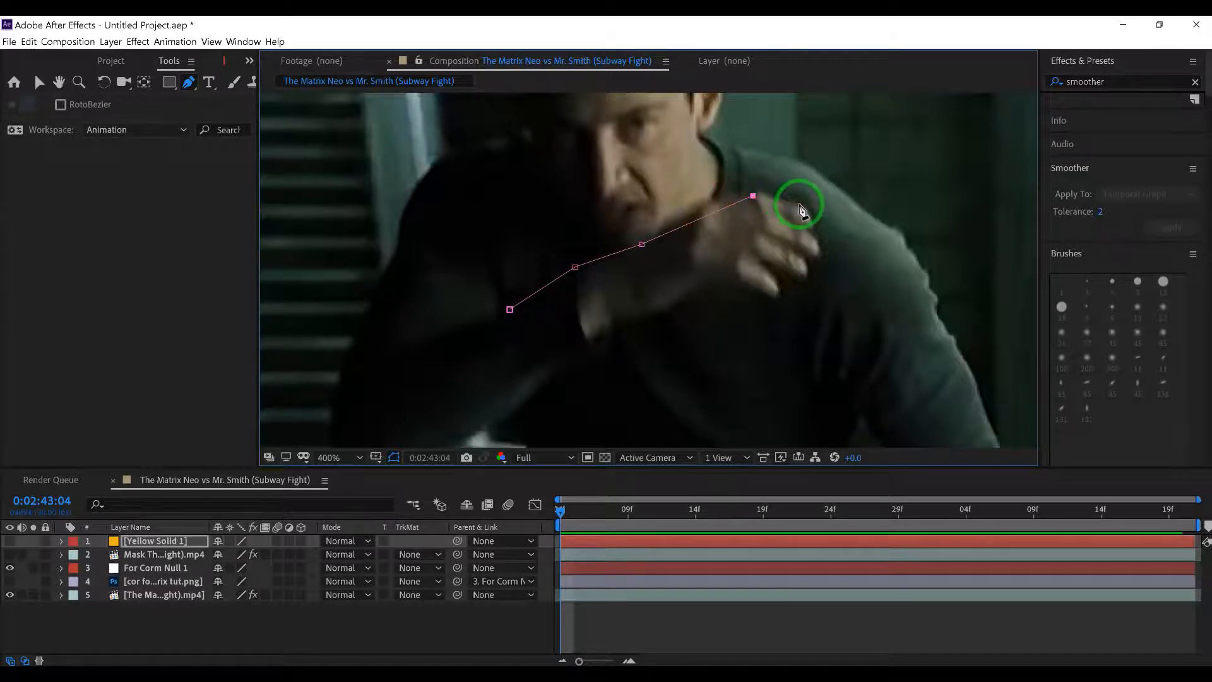
pyautogui.click(805, 208)
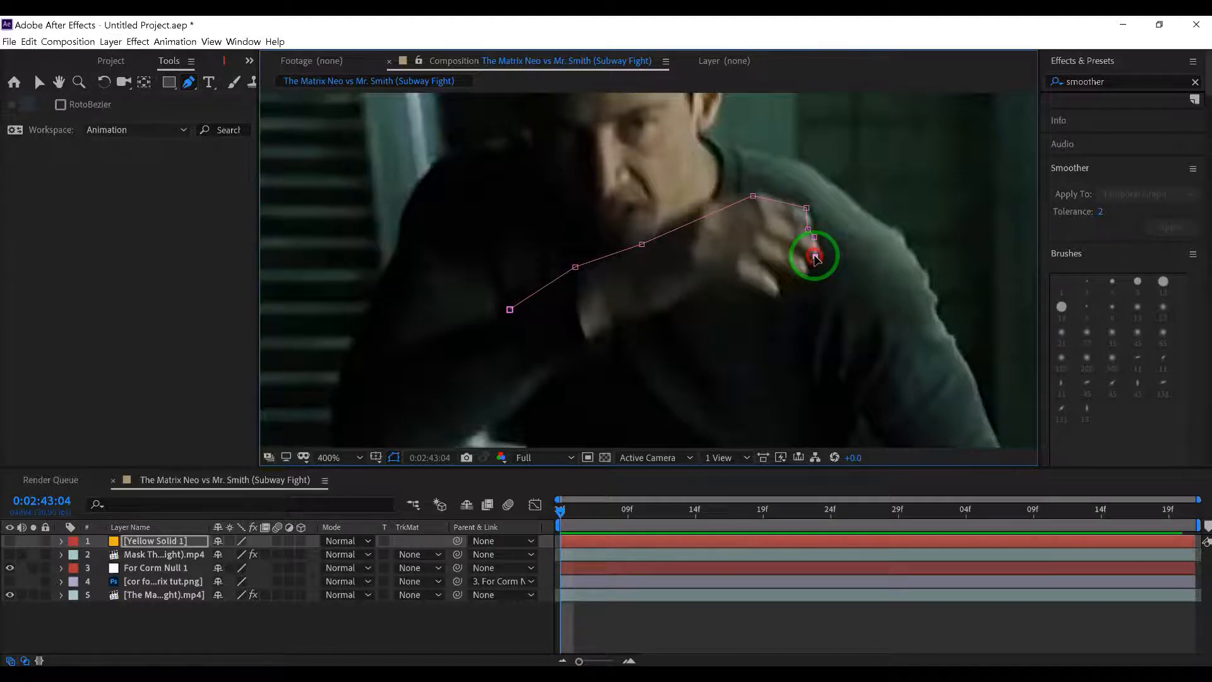
# Step: Continue the hand mask on the yellow solid around the tips of the lower fingers, following the gaps between them
pyautogui.click(798, 252)
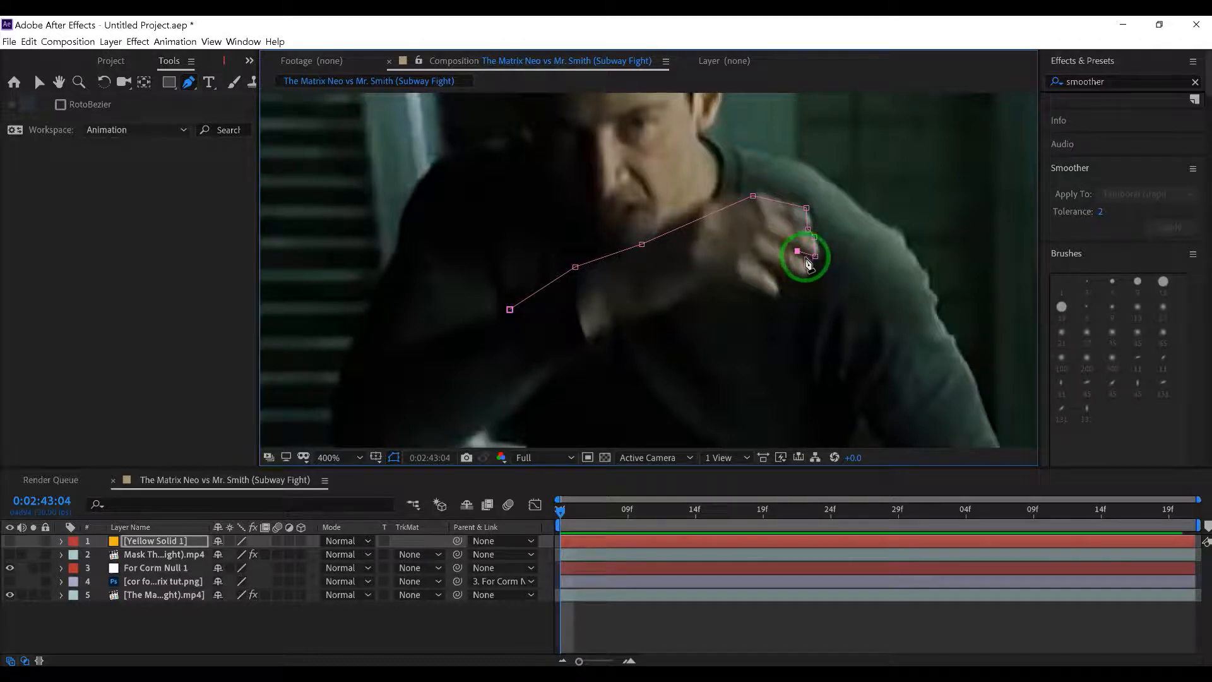
pyautogui.click(804, 259)
pyautogui.click(801, 277)
pyautogui.click(762, 265)
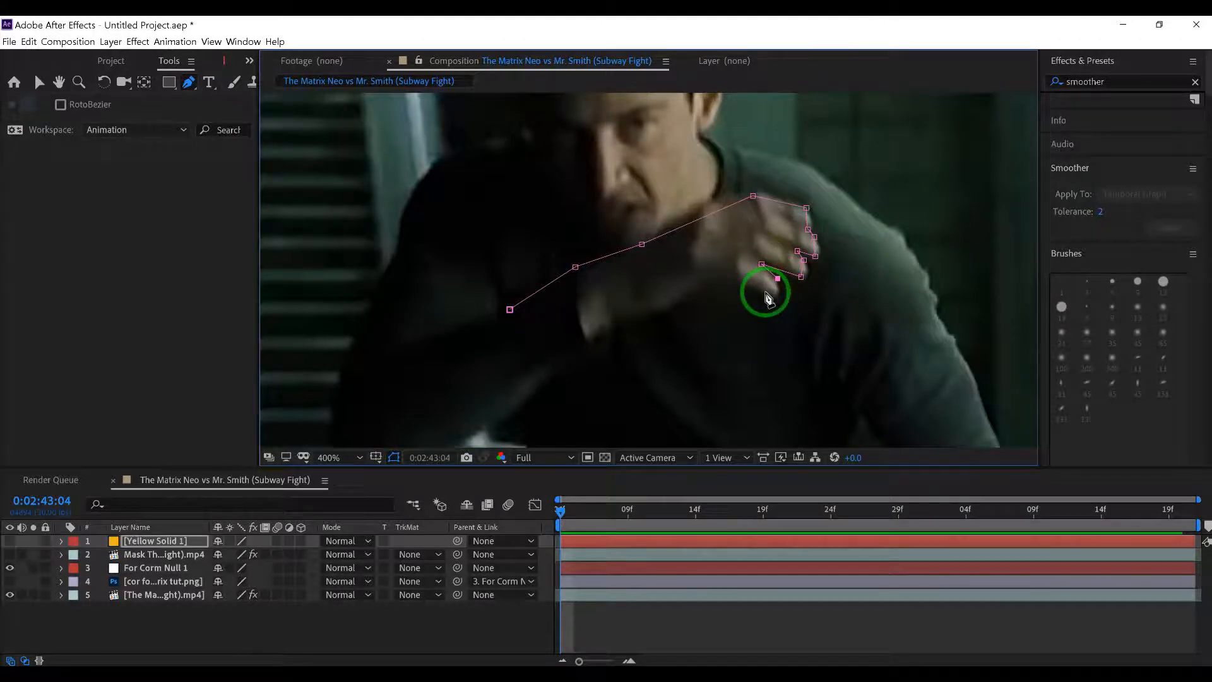
pyautogui.click(767, 292)
# Step: Trace the underside of the hand and forearm past the cuff, and close the mask at its starting point
pyautogui.click(733, 282)
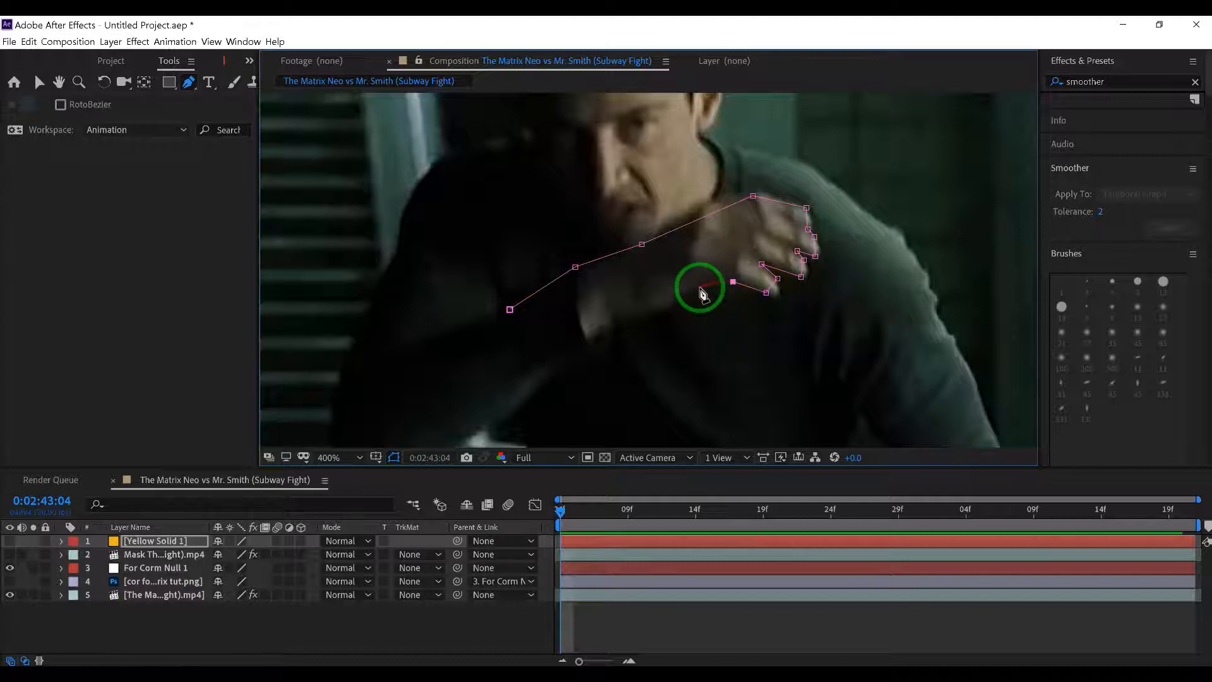
pyautogui.click(687, 297)
pyautogui.click(611, 326)
pyautogui.click(581, 359)
pyautogui.click(524, 403)
pyautogui.click(511, 310)
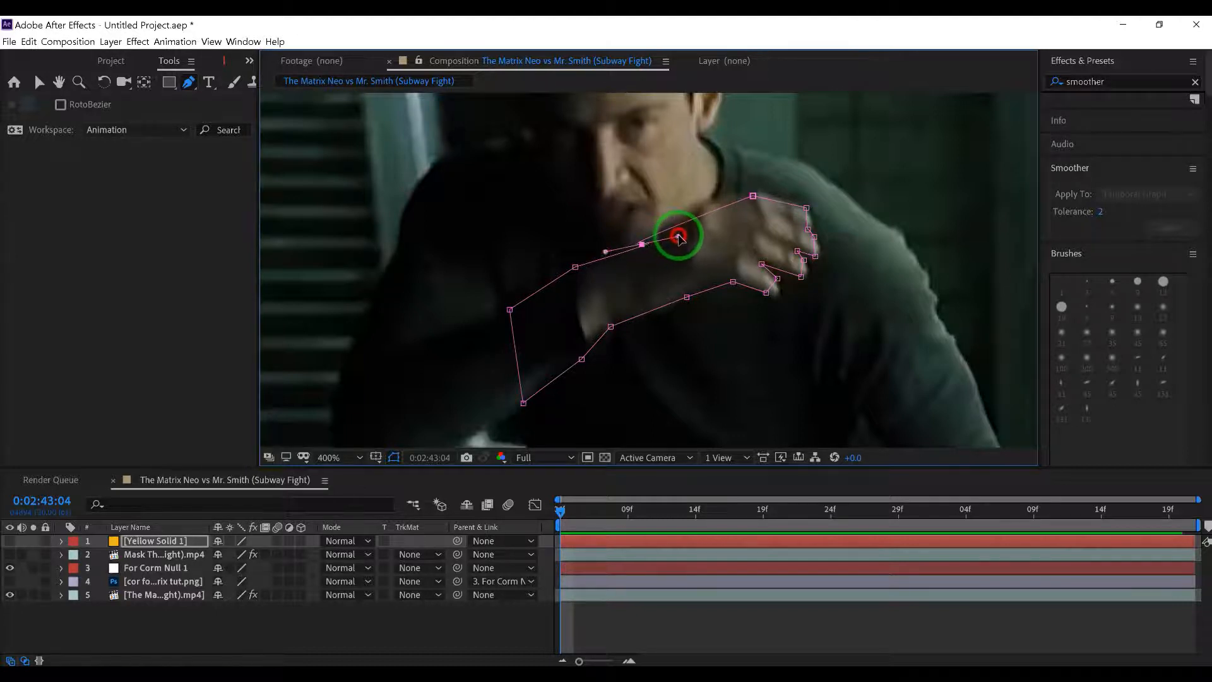
# Step: Undo the last handle change and curve the mask's upper edge to follow the wrist and back of the hand
pyautogui.hotkey('ctrl', 'z')
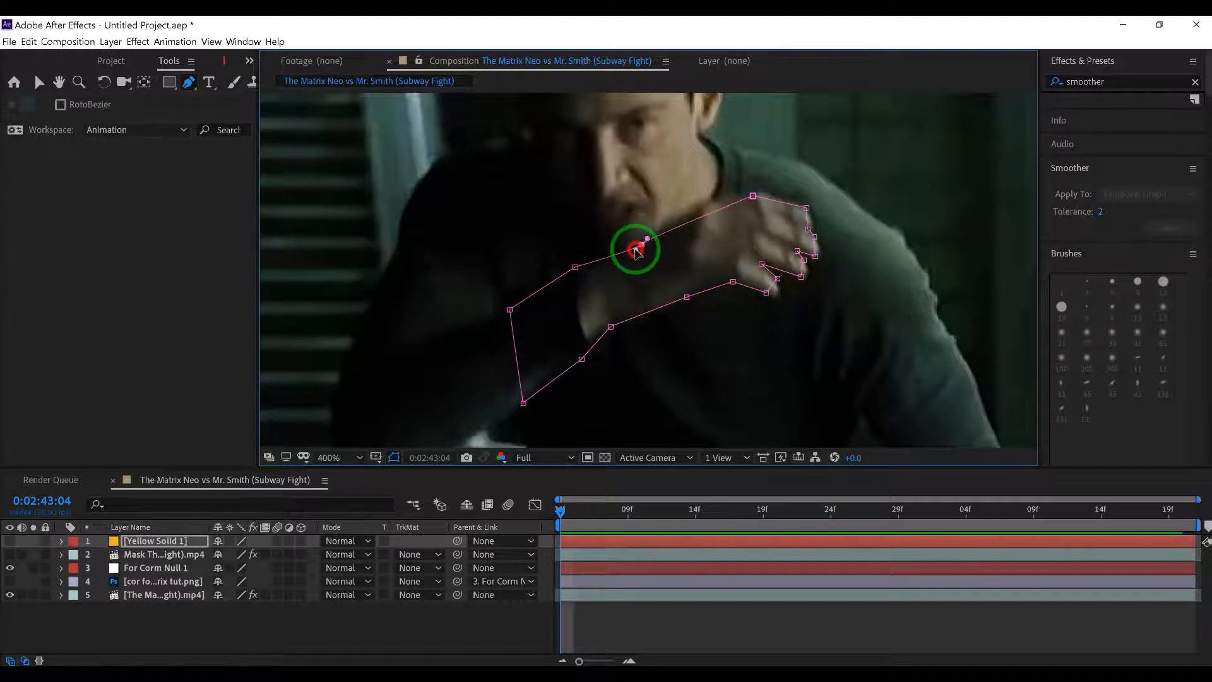
pyautogui.moveTo(635, 250); pyautogui.dragTo(660, 221)
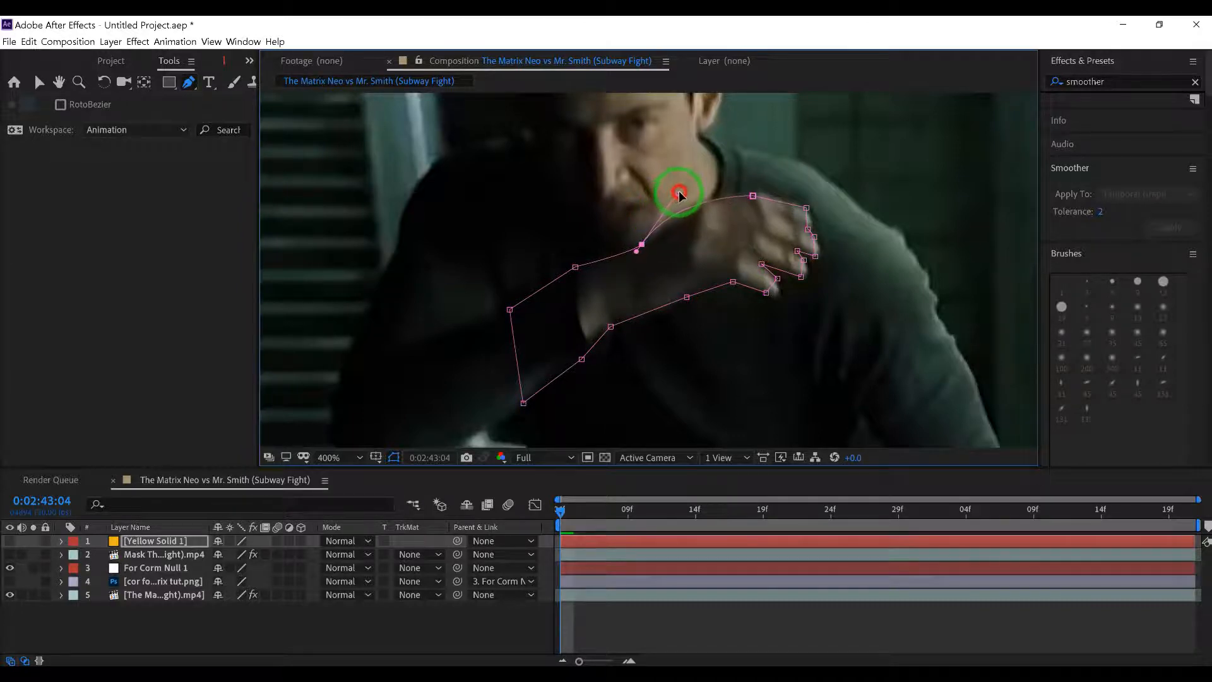
pyautogui.moveTo(754, 195)
pyautogui.mouseDown()
pyautogui.moveTo(765, 193)
pyautogui.moveTo(746, 200)
pyautogui.mouseUp()
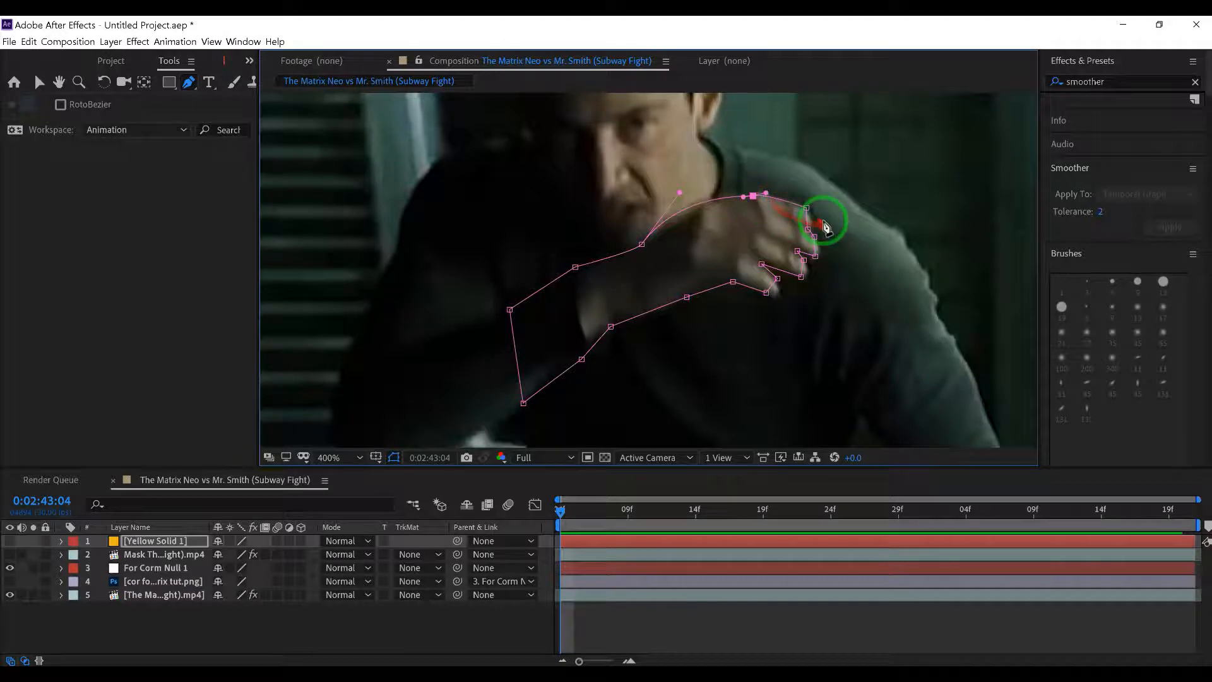
# Step: Round the mask's corner at the uppermost finger so the path curves around its tip
pyautogui.press('.')
pyautogui.press('h')
pyautogui.moveTo(836, 233); pyautogui.dragTo(598, 299)
pyautogui.scroll(-6, 628, 267)
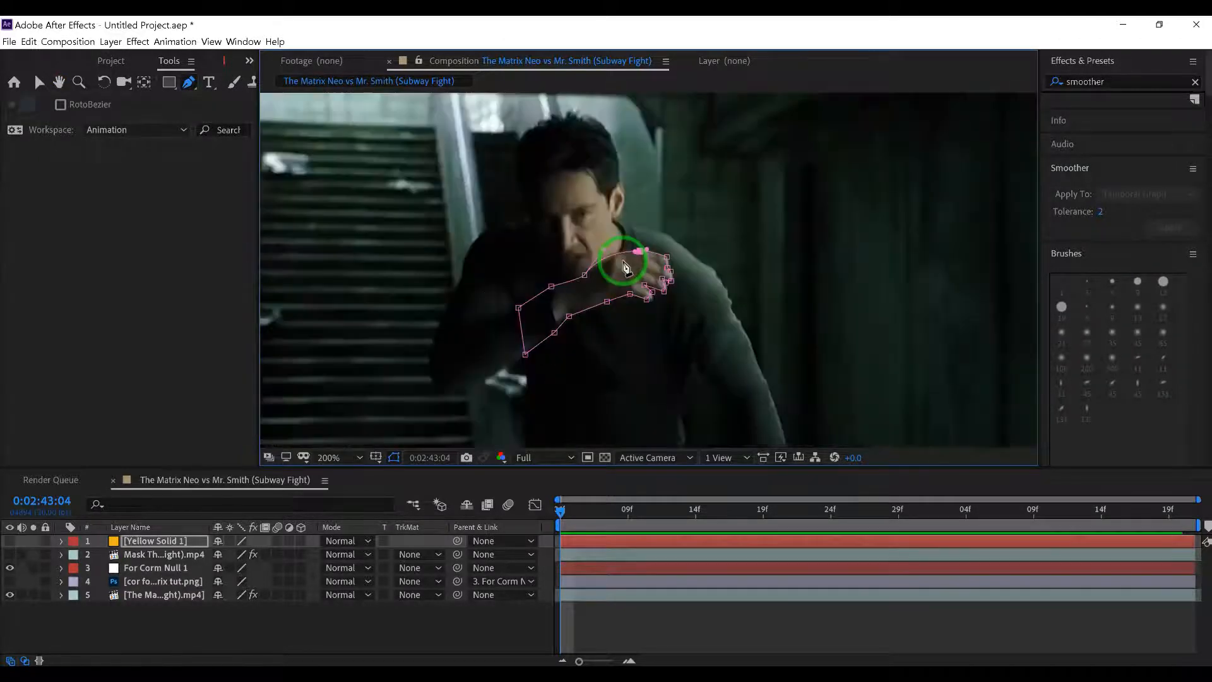
pyautogui.scroll(2, 631, 267)
pyautogui.scroll(6, 638, 271)
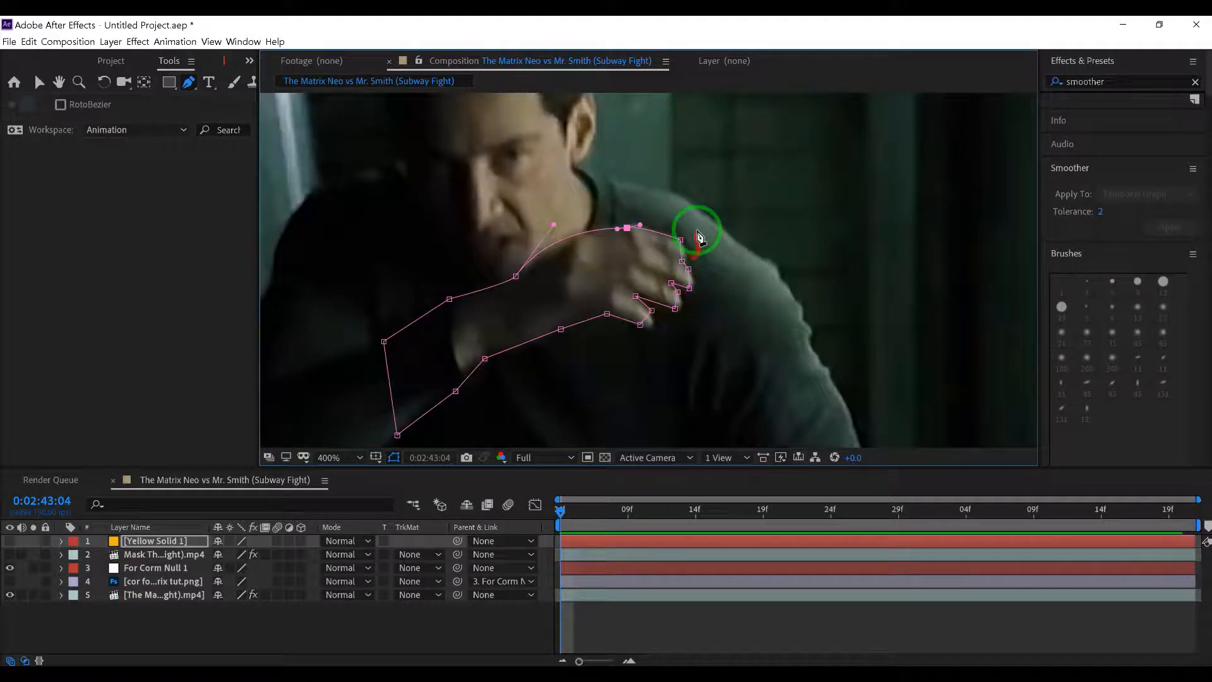
pyautogui.press('.')
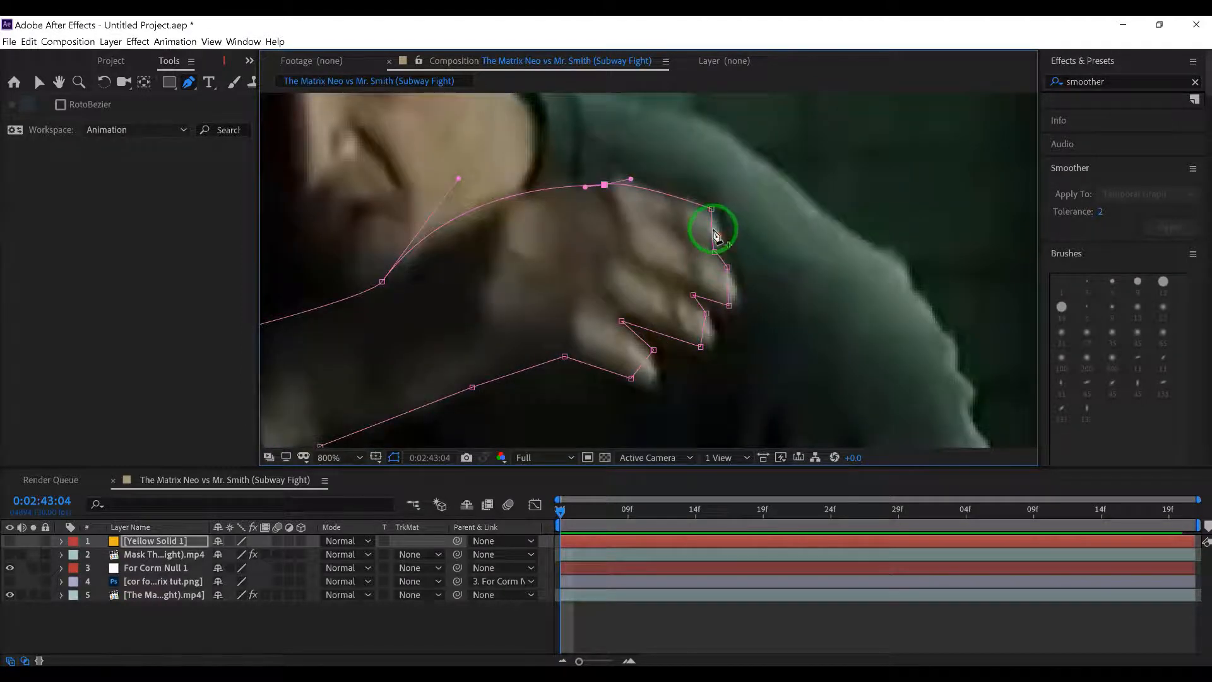
pyautogui.moveTo(712, 209); pyautogui.dragTo(703, 213)
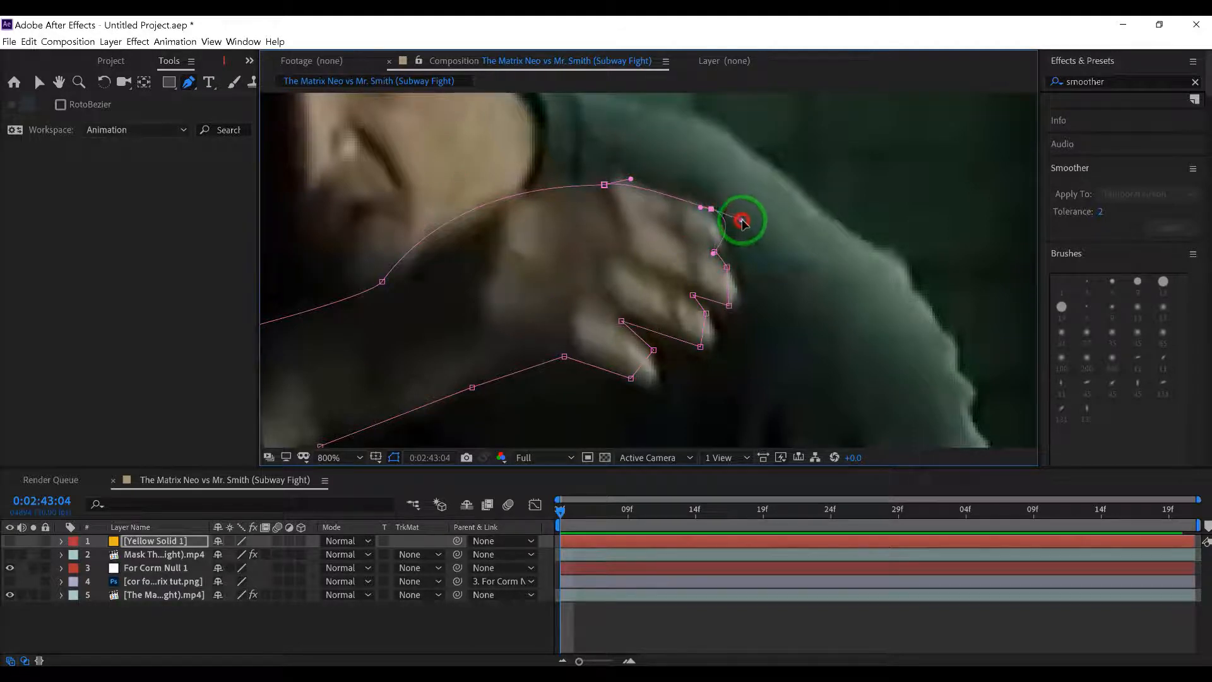
pyautogui.moveTo(745, 222); pyautogui.dragTo(745, 222)
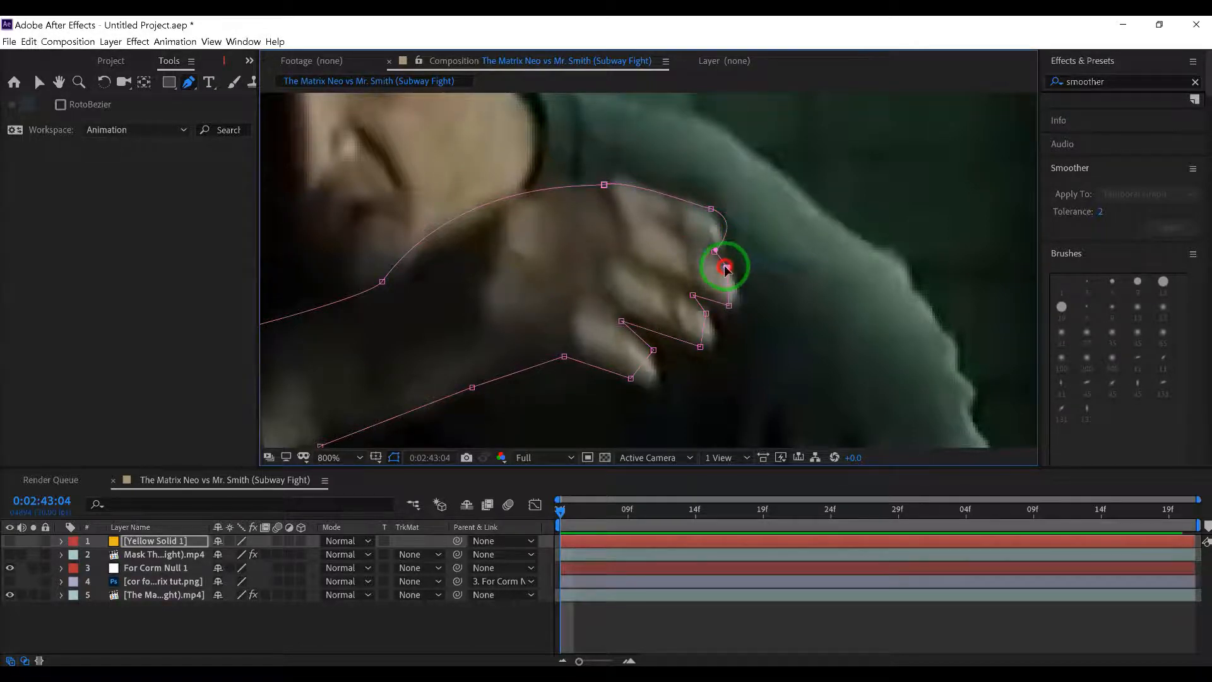
# Step: Curve the mask around the remaining fingertips and shift the uppermost fingertip's point slightly inward to fit the hand
pyautogui.moveTo(725, 268); pyautogui.dragTo(751, 289)
pyautogui.moveTo(716, 252); pyautogui.dragTo(729, 307)
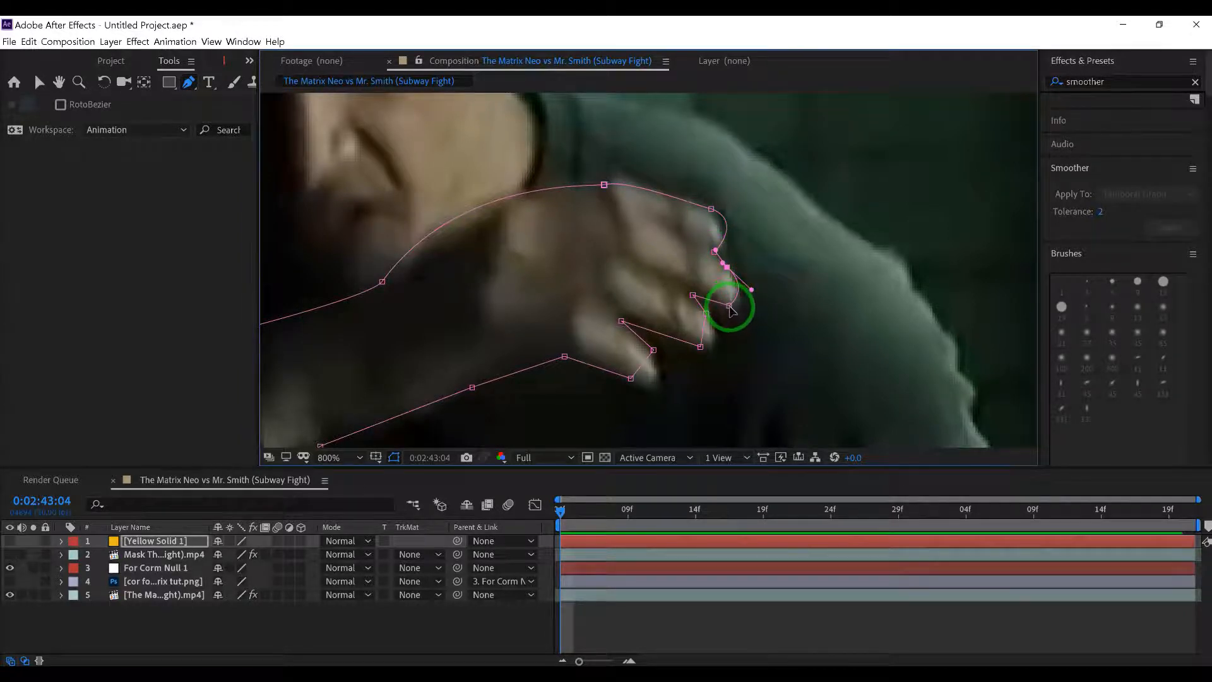
pyautogui.moveTo(729, 307); pyautogui.dragTo(750, 290)
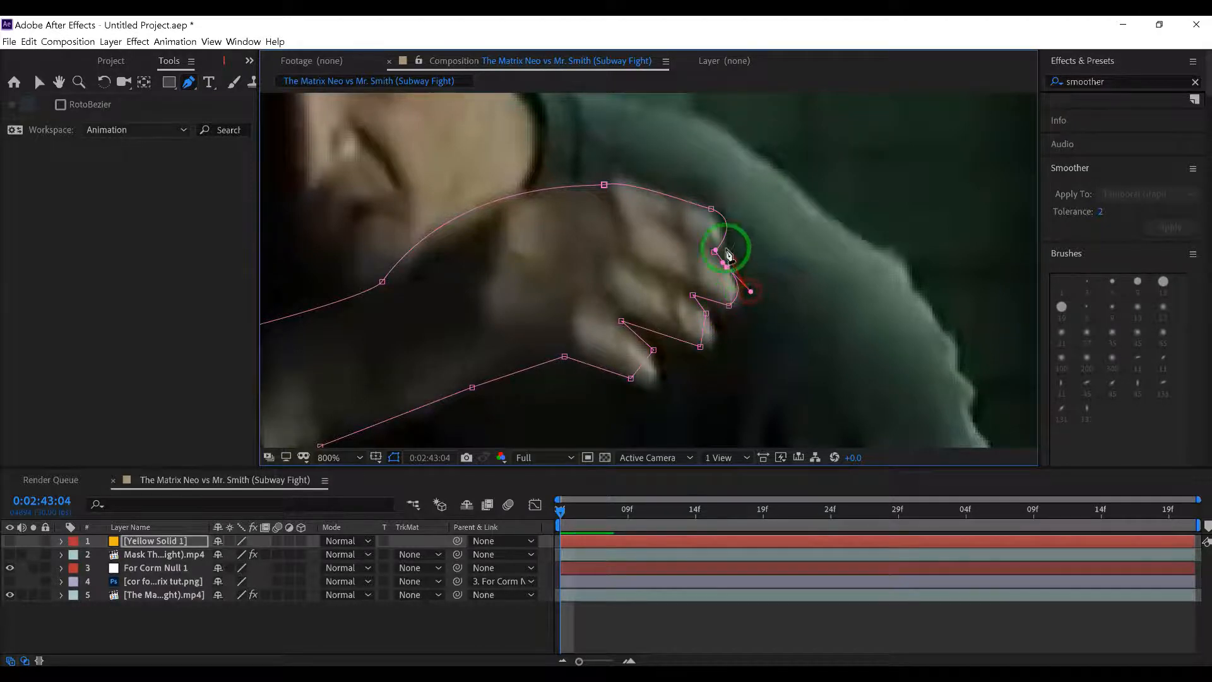
pyautogui.moveTo(714, 210); pyautogui.dragTo(706, 210)
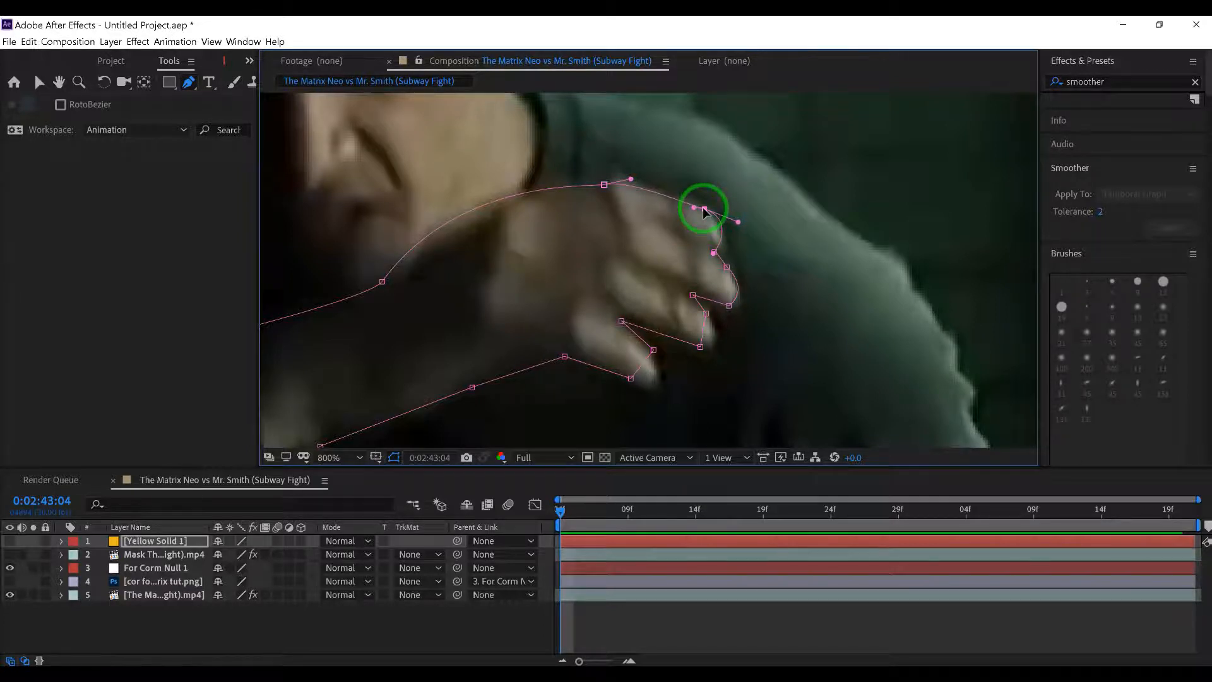
pyautogui.moveTo(705, 211)
pyautogui.mouseDown()
pyautogui.moveTo(723, 212)
pyautogui.moveTo(702, 210)
pyautogui.mouseUp()
pyautogui.moveTo(706, 315); pyautogui.dragTo(654, 385)
# Step: Curve the mask along the underside of the forearm, around the cuff and along the forearm's upper edge
pyautogui.moveTo(556, 412); pyautogui.dragTo(693, 320)
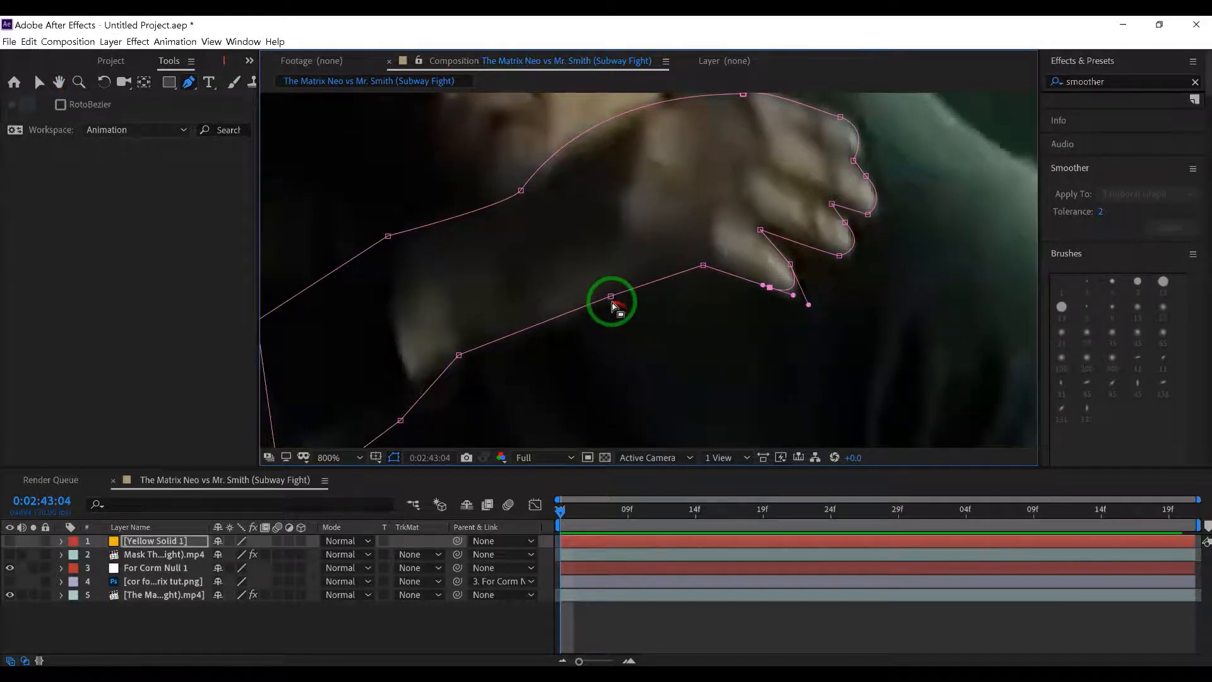
pyautogui.moveTo(610, 296); pyautogui.dragTo(567, 323)
pyautogui.moveTo(512, 400); pyautogui.dragTo(631, 319)
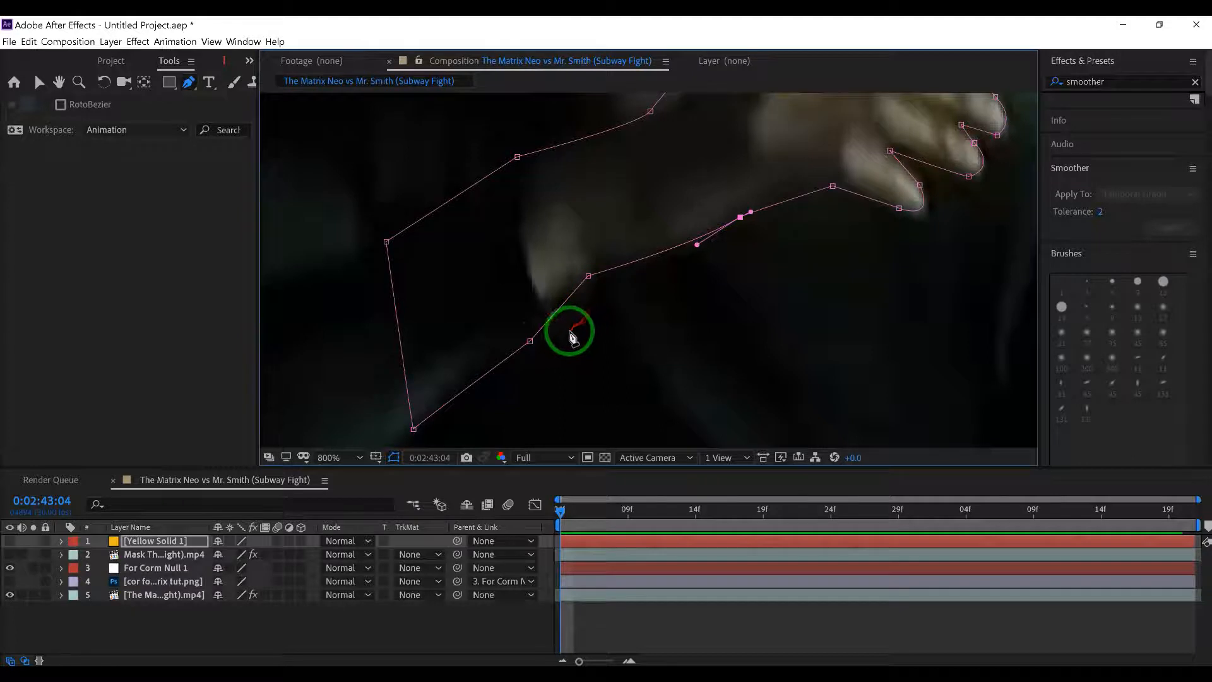
pyautogui.click(589, 276)
pyautogui.moveTo(589, 276); pyautogui.dragTo(606, 321)
pyautogui.moveTo(542, 195); pyautogui.dragTo(539, 287)
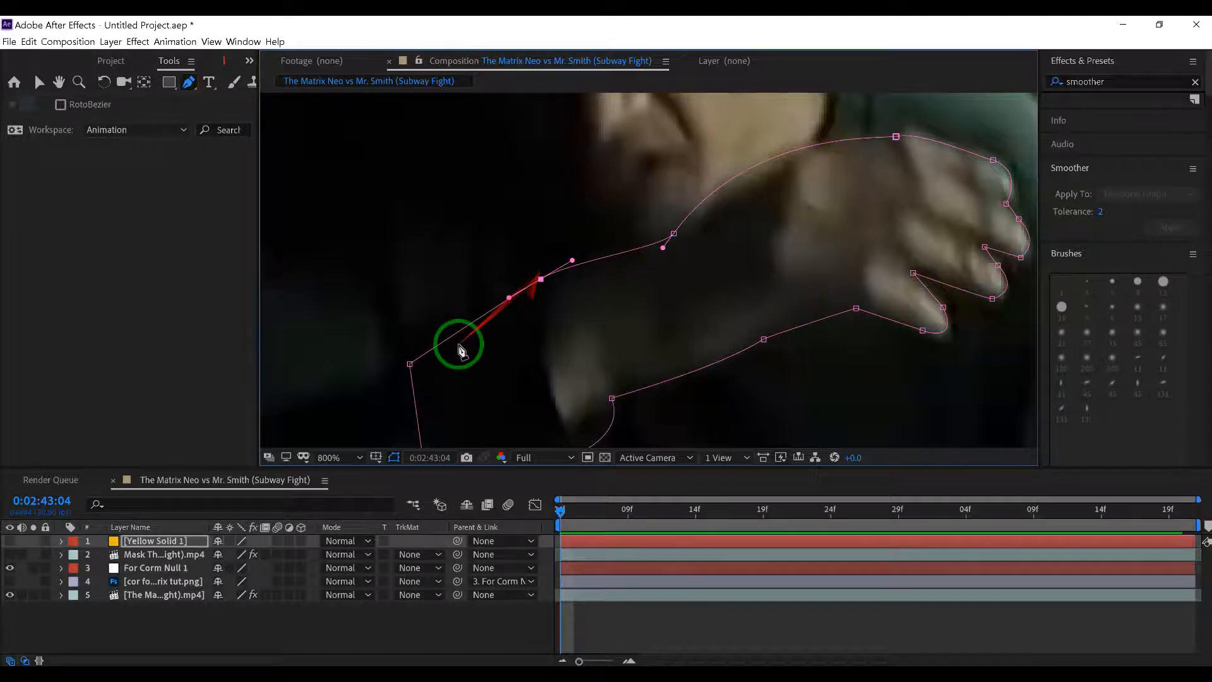
pyautogui.press(',')
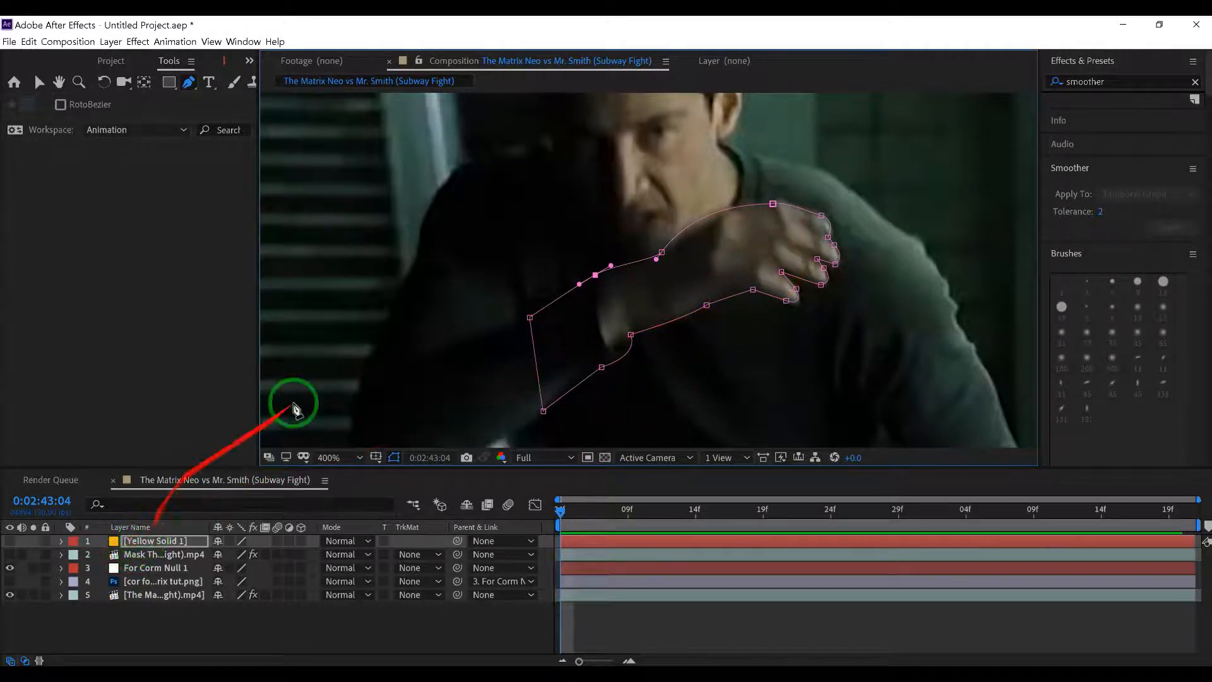
# Step: Reveal Mask 1 of the yellow solid and change its outline color to magenta, FF00E9
pyautogui.click(62, 542)
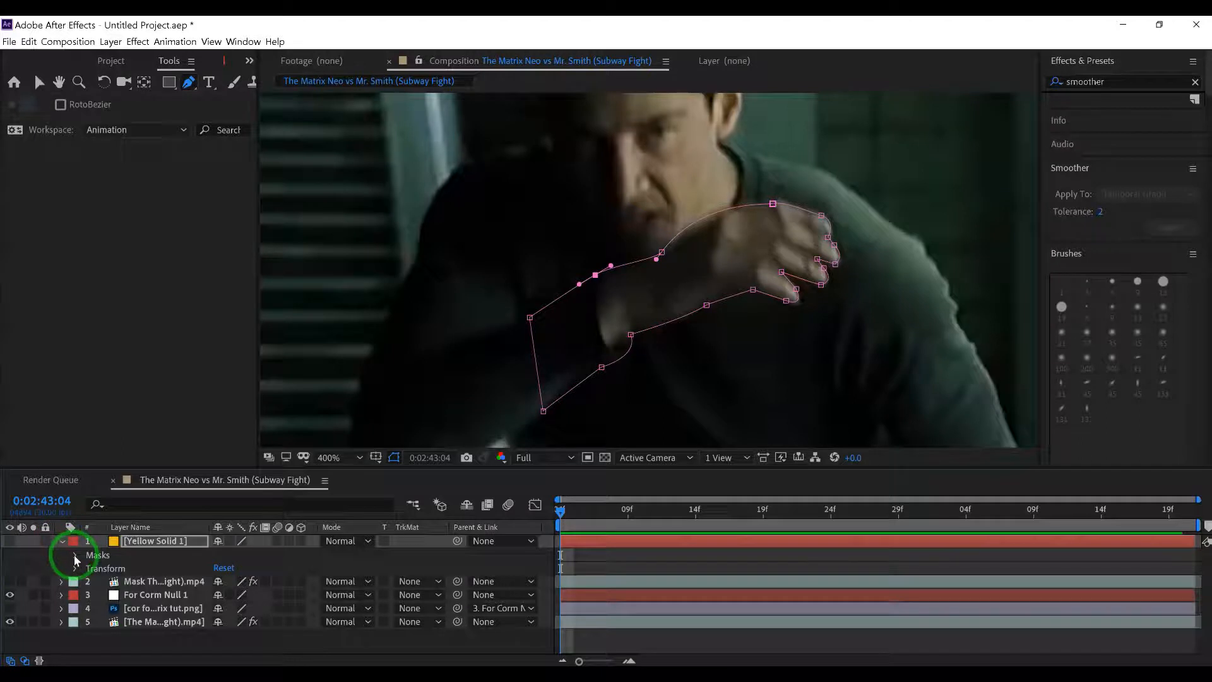
pyautogui.click(75, 556)
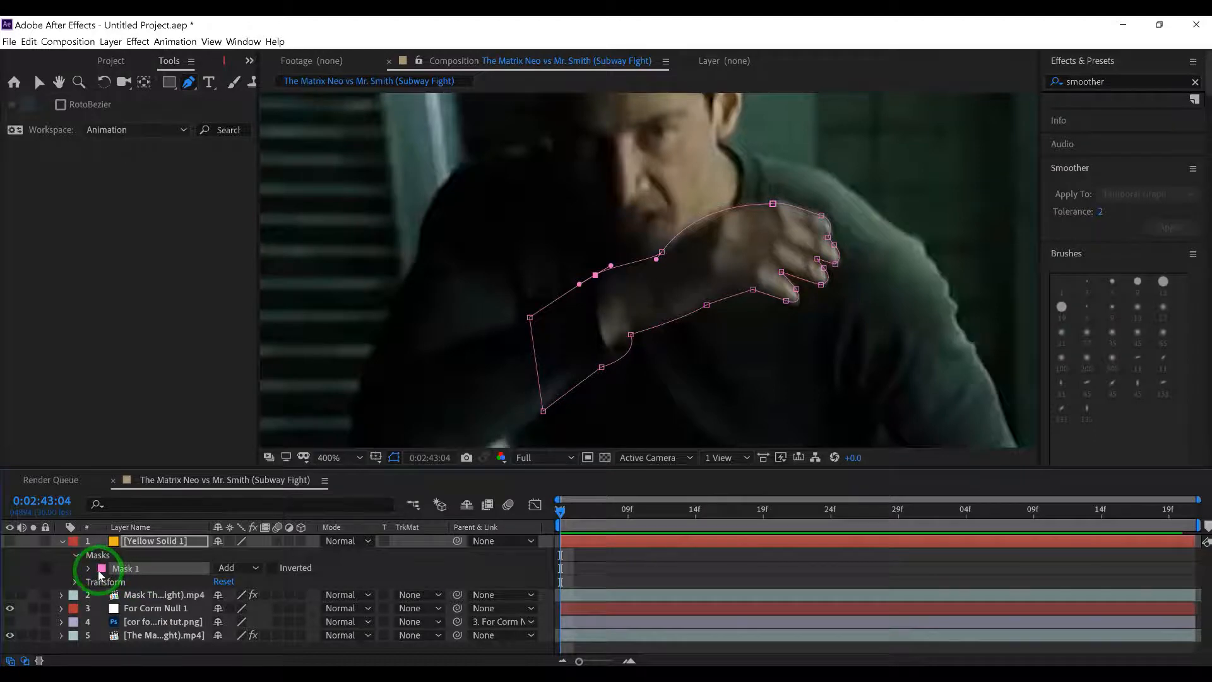
pyautogui.click(101, 571)
pyautogui.moveTo(855, 411); pyautogui.dragTo(945, 362)
pyautogui.moveTo(937, 499); pyautogui.dragTo(936, 515)
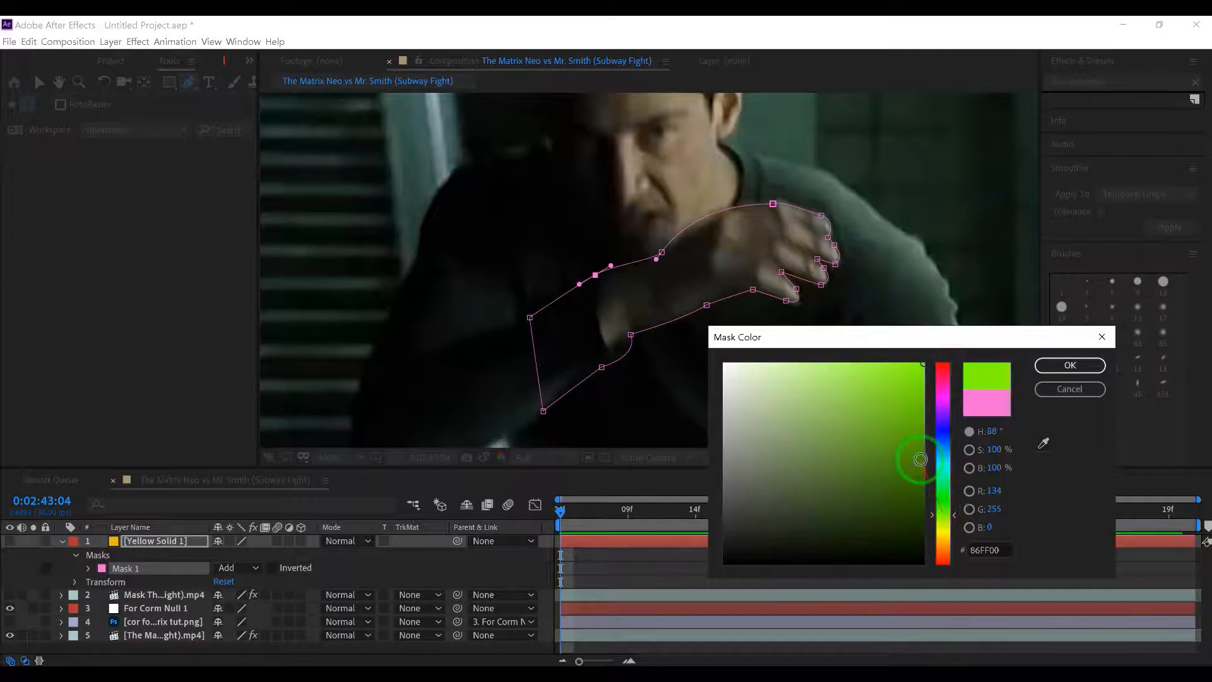
pyautogui.click(943, 394)
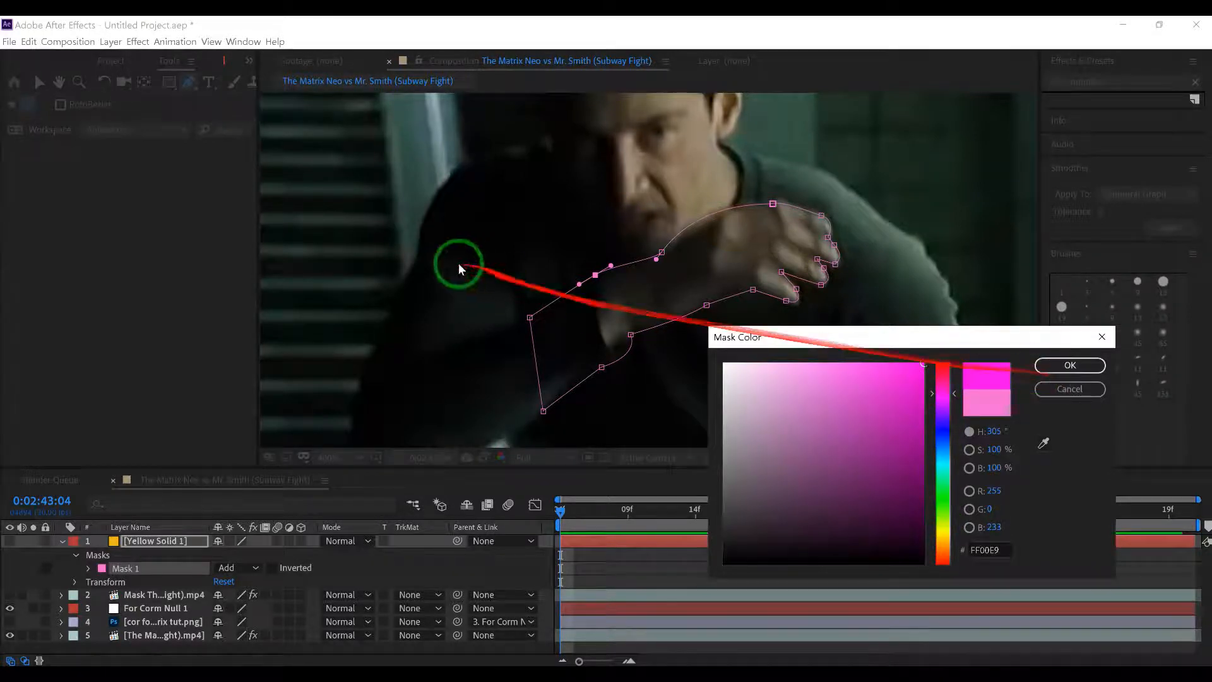
pyautogui.click(1068, 369)
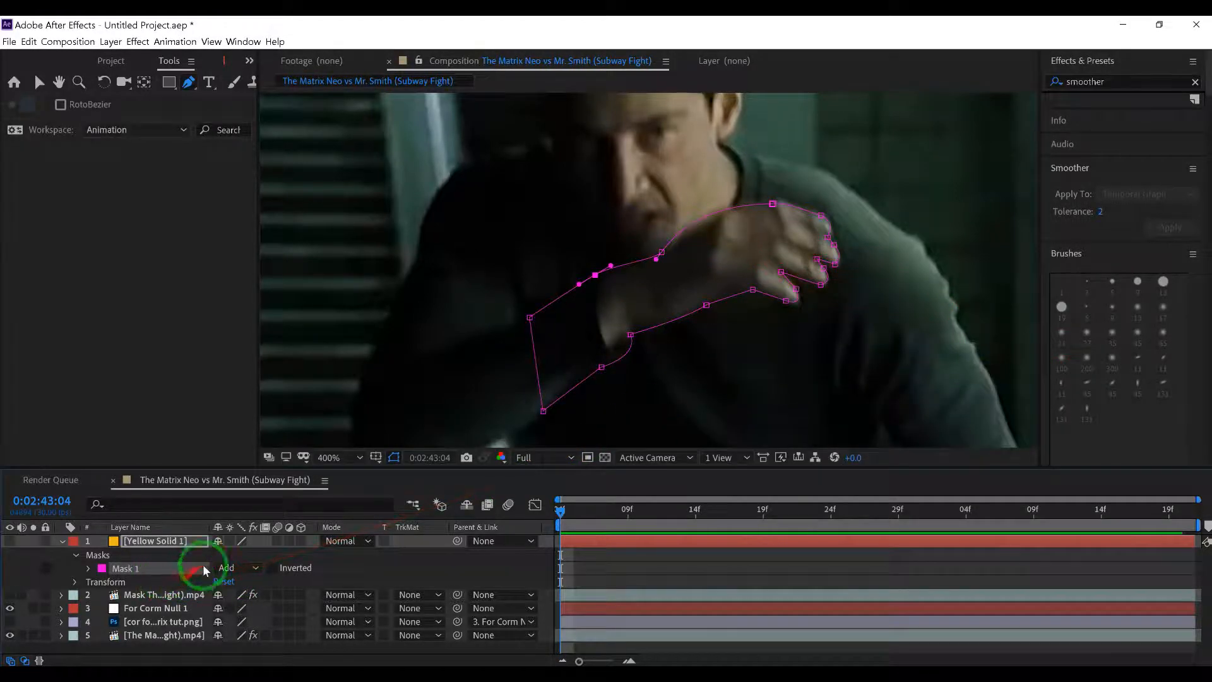
# Step: Set first-frame keyframes for Mask 1's path, feather, opacity and expansion, and open the feather value for editing
pyautogui.click(89, 568)
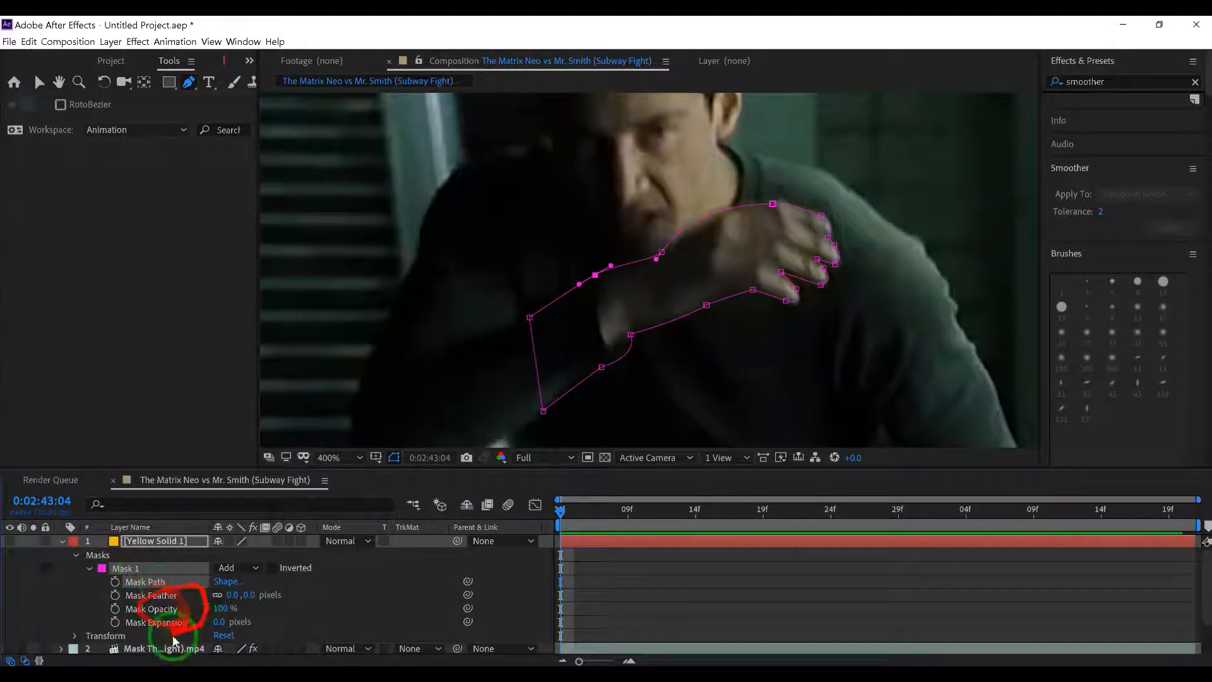
pyautogui.click(115, 582)
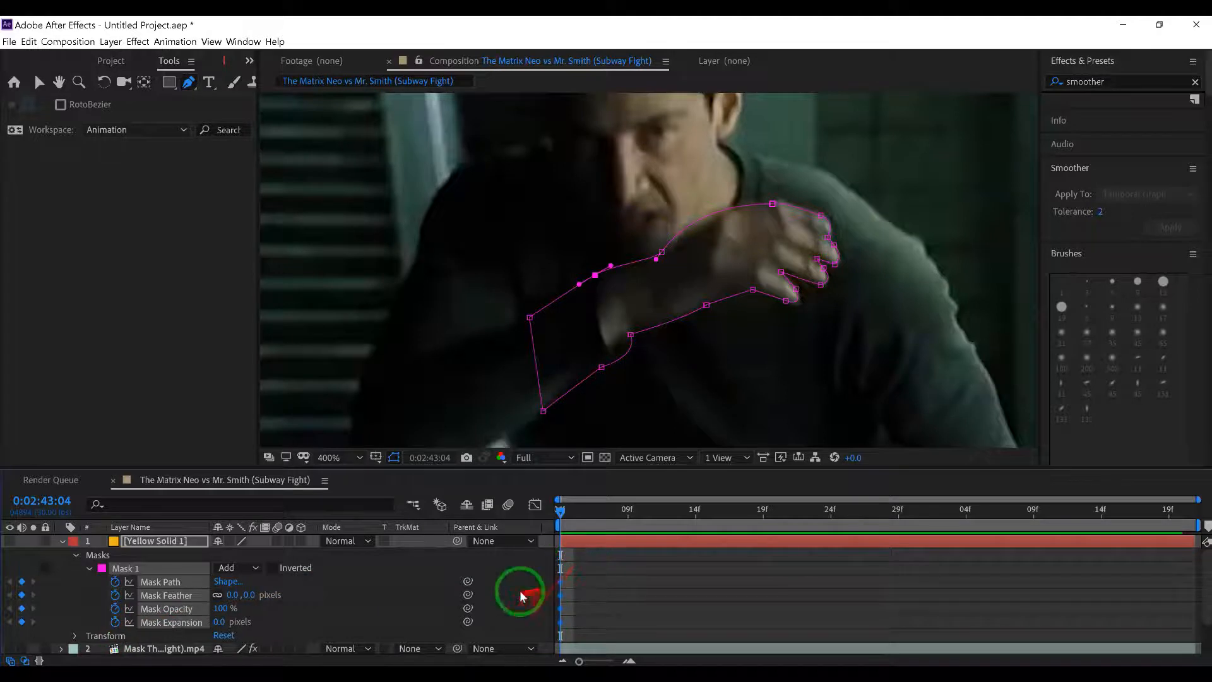
pyautogui.click(250, 595)
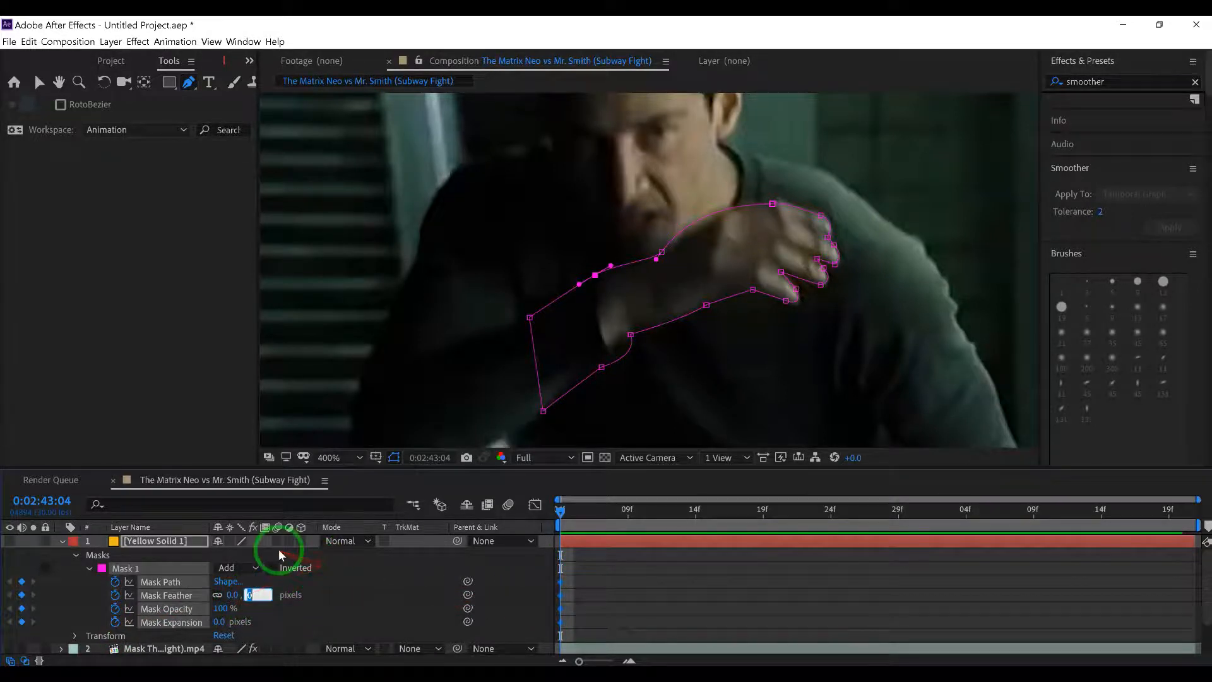
# Step: Set Mask 1's feather to 4 pixels and move the current time to 0:02:43:17
pyautogui.write('4')
pyautogui.press('Return')
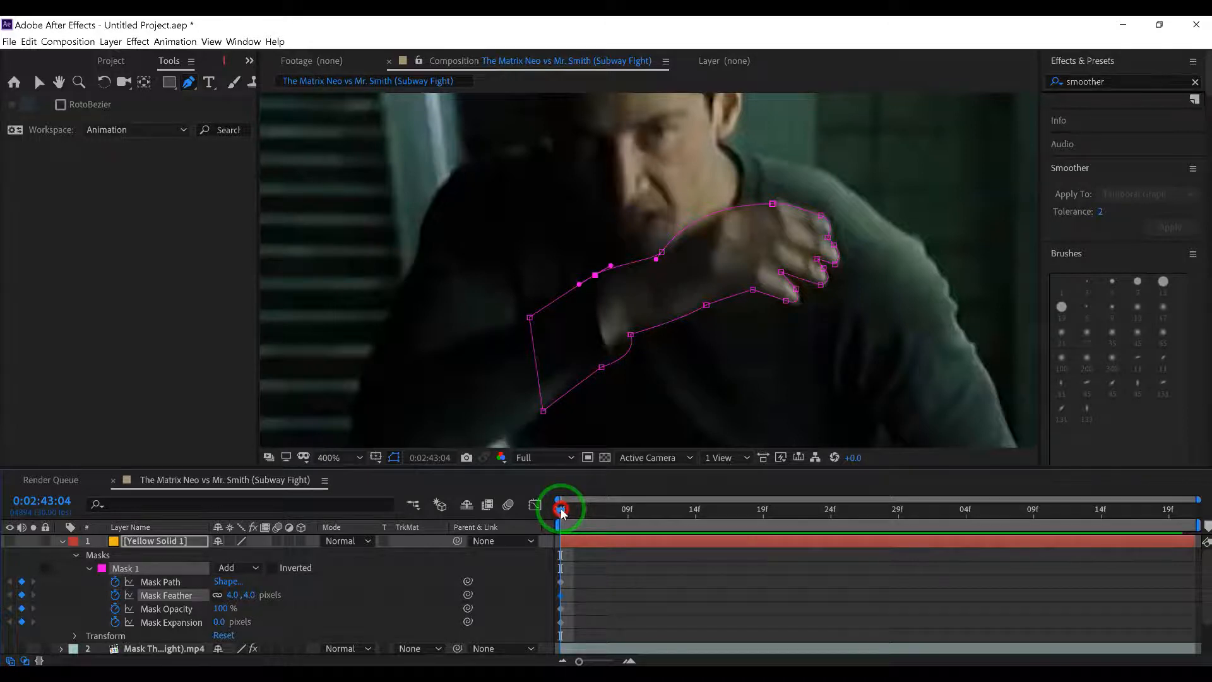
pyautogui.moveTo(567, 513); pyautogui.dragTo(808, 506)
pyautogui.moveTo(605, 149); pyautogui.dragTo(655, 239)
pyautogui.moveTo(800, 509); pyautogui.dragTo(737, 509)
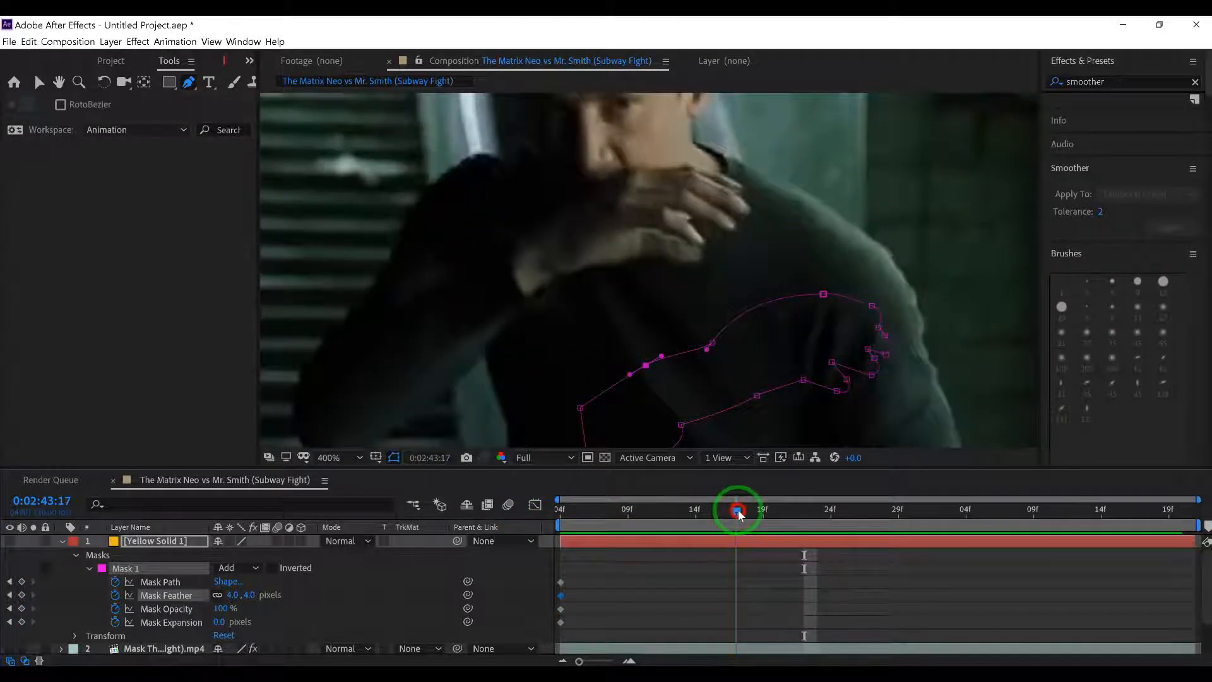
pyautogui.moveTo(738, 512); pyautogui.dragTo(737, 510)
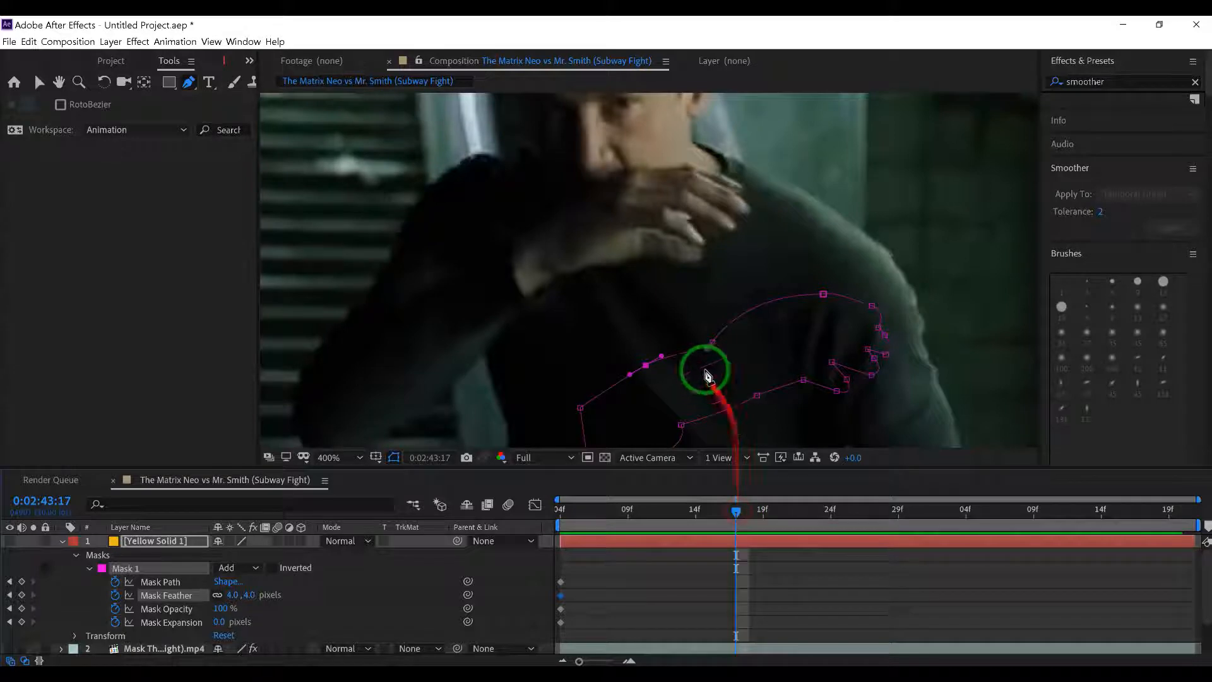
# Step: Move and rotate the whole mask so it covers the raised hand and forearm at 0:02:43:17
pyautogui.press('v')
pyautogui.doubleClick(714, 346)
pyautogui.moveTo(720, 368); pyautogui.dragTo(584, 237)
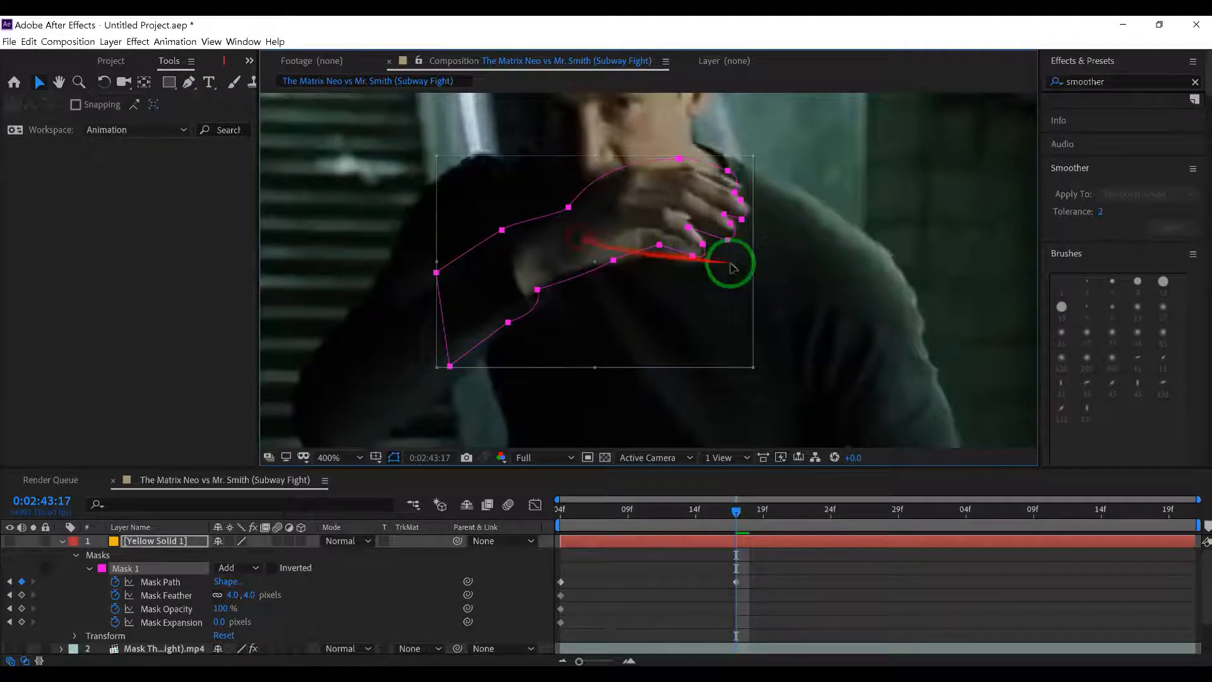
pyautogui.moveTo(793, 262); pyautogui.dragTo(794, 279)
pyautogui.moveTo(703, 286); pyautogui.dragTo(704, 286)
pyautogui.press('Return')
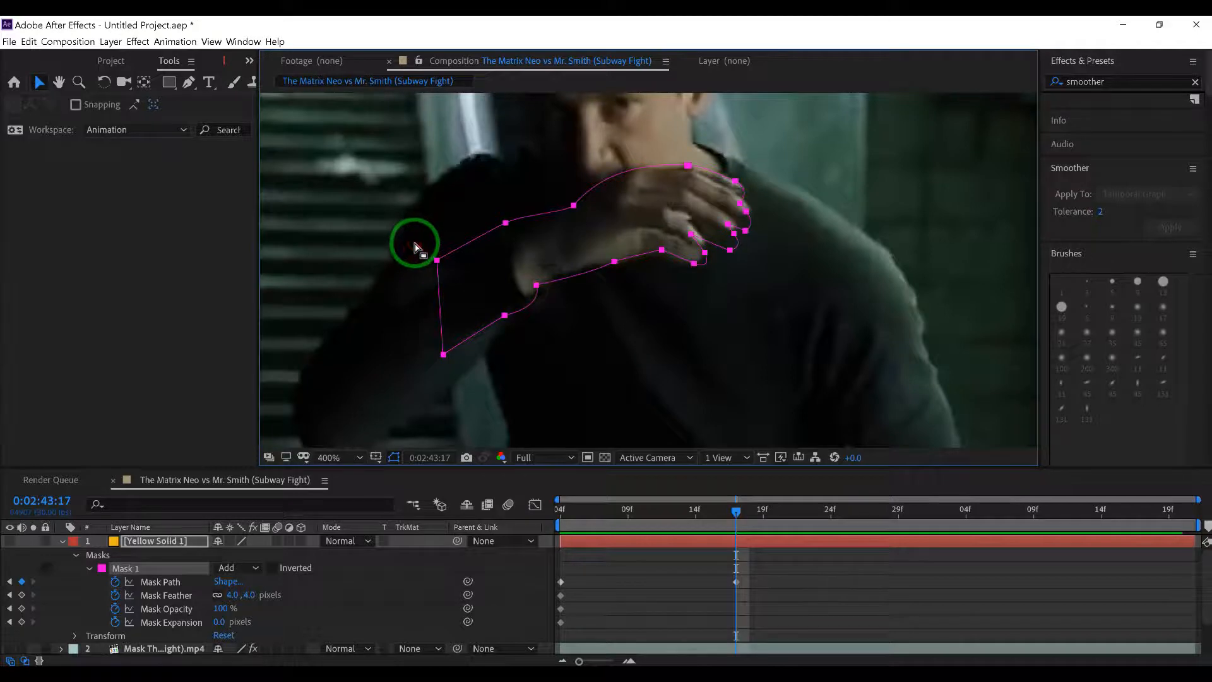
# Step: Nudge the mask points along the upper edge at the wrist and the back of the hand
pyautogui.moveTo(412, 241); pyautogui.dragTo(459, 279)
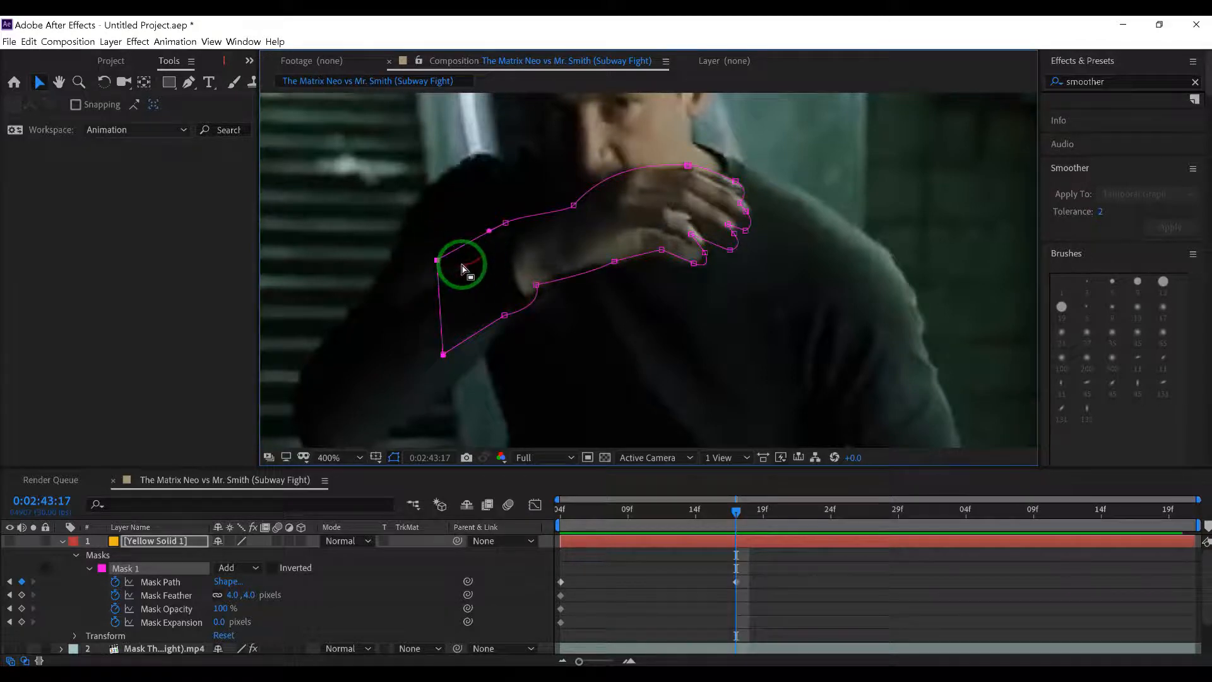
pyautogui.click(573, 206)
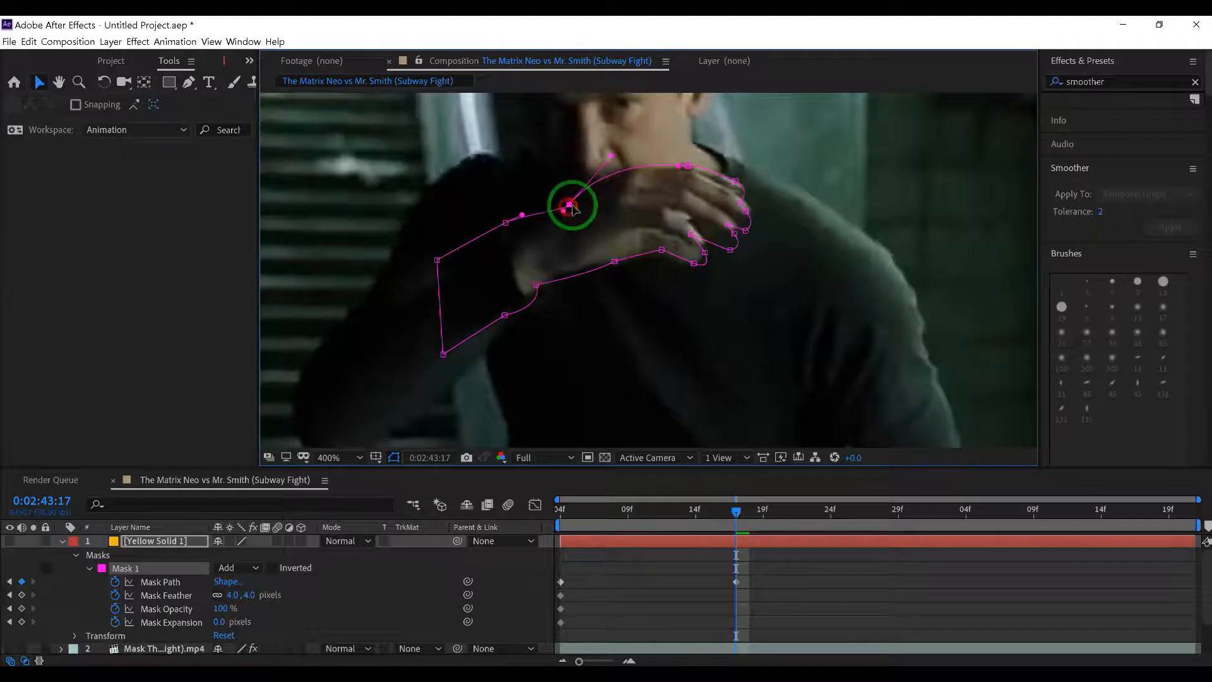
pyautogui.click(687, 167)
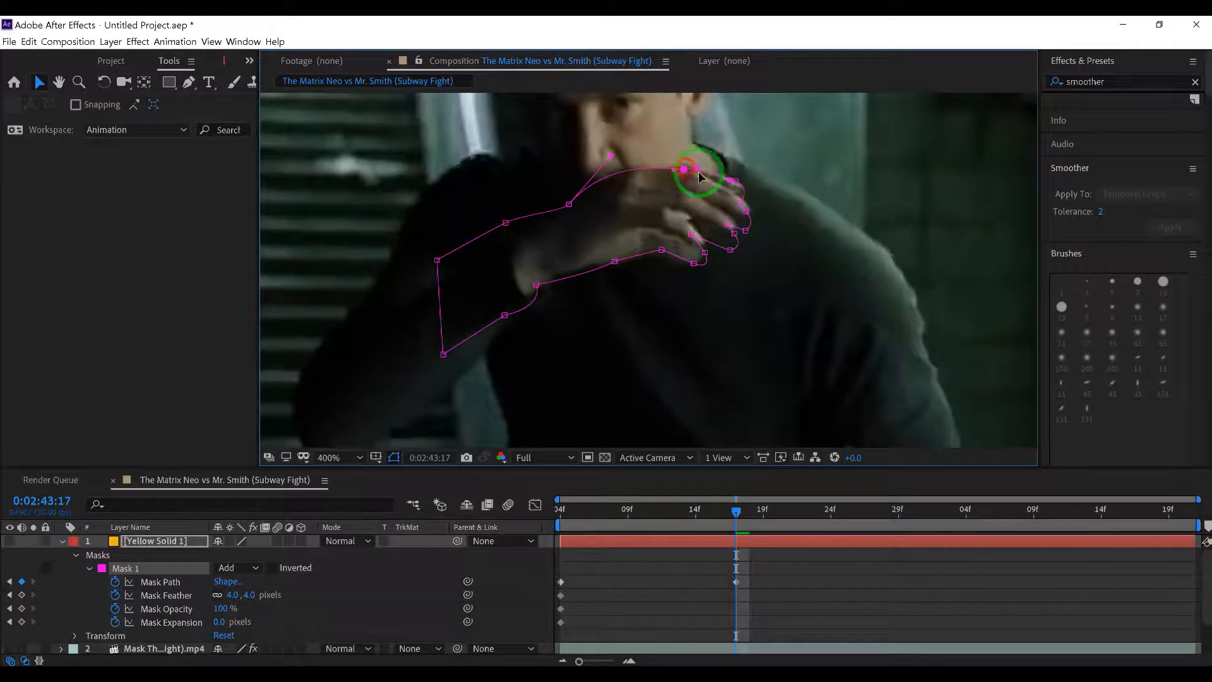
# Step: Fit the mask points to the fingertips, the gaps between the fingers and the side of the thumb
pyautogui.scroll(1, 785, 212)
pyautogui.moveTo(825, 224); pyautogui.dragTo(726, 368)
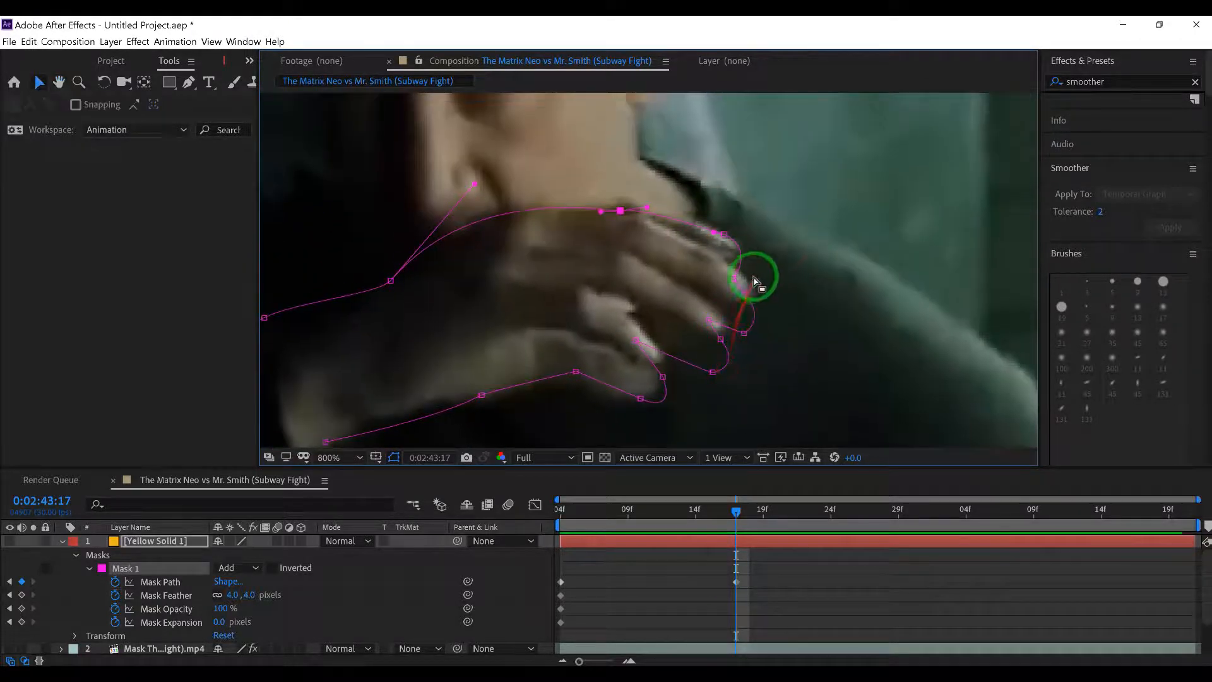
pyautogui.moveTo(735, 277); pyautogui.dragTo(699, 287)
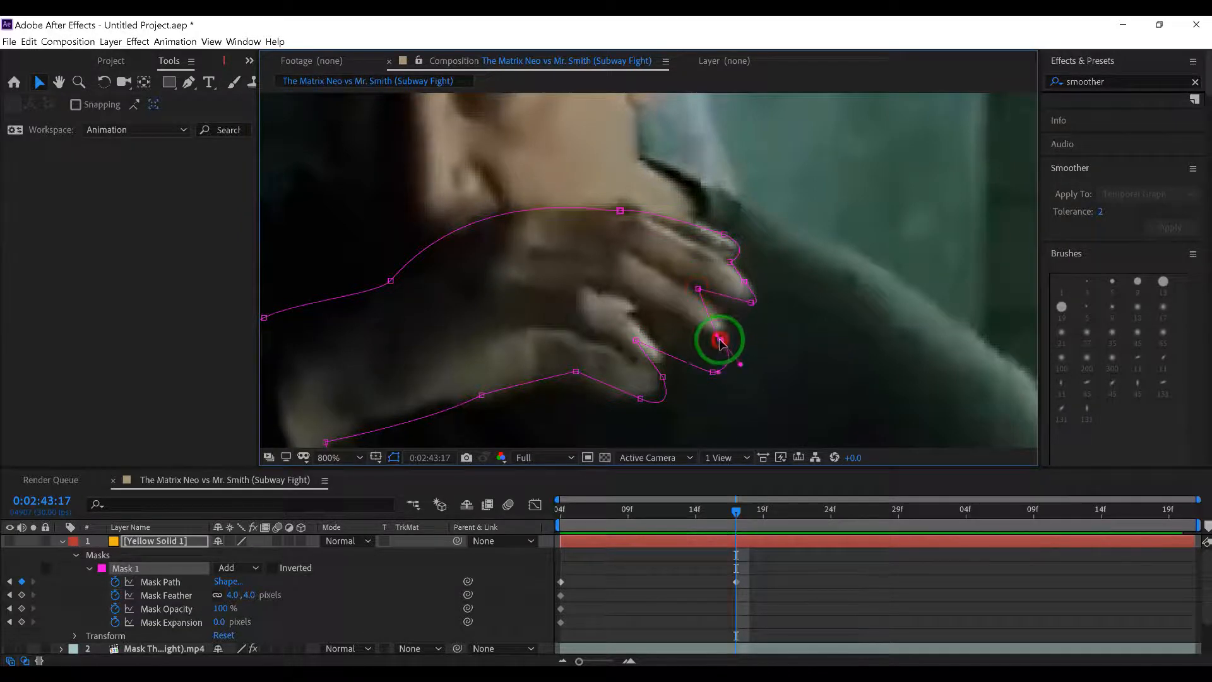
pyautogui.moveTo(721, 340); pyautogui.dragTo(725, 315)
pyautogui.moveTo(713, 372); pyautogui.dragTo(711, 336)
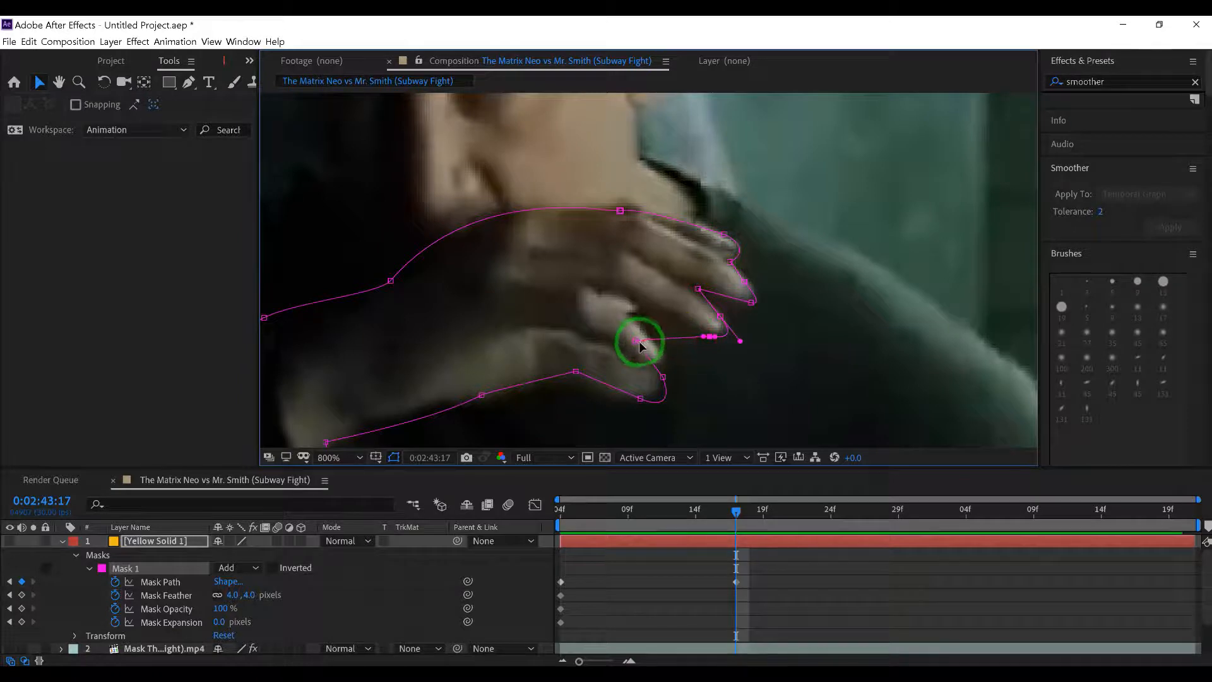
pyautogui.moveTo(637, 339); pyautogui.dragTo(645, 310)
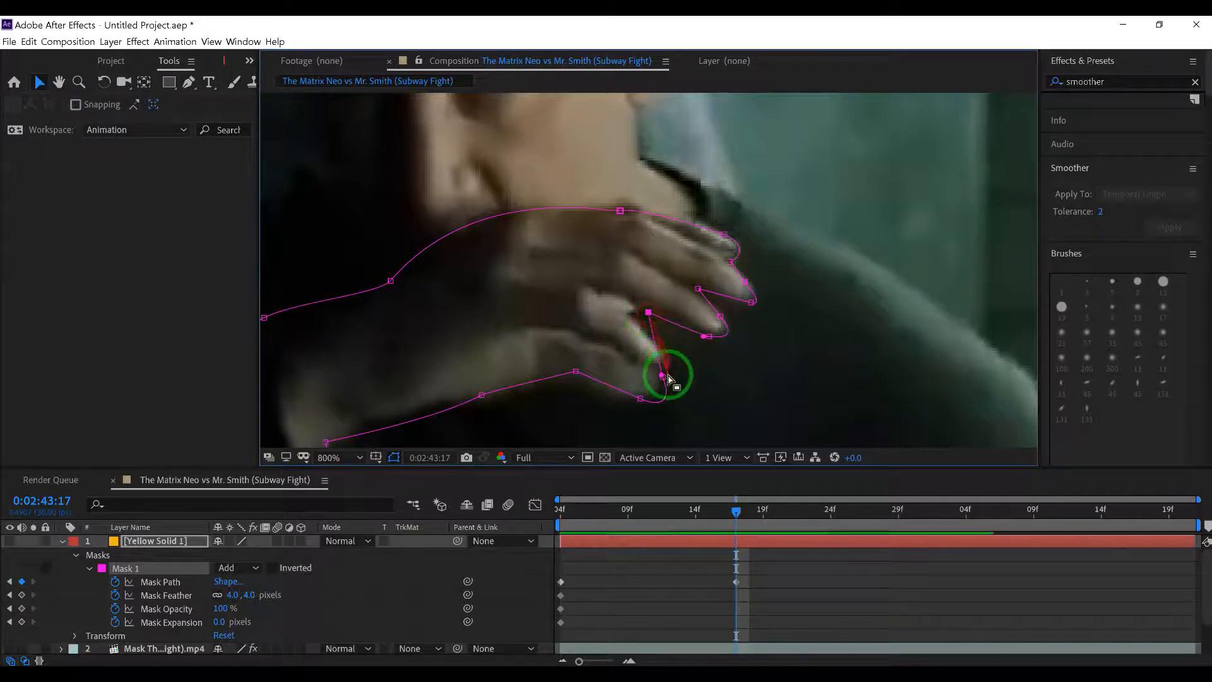
pyautogui.moveTo(662, 375); pyautogui.dragTo(666, 351)
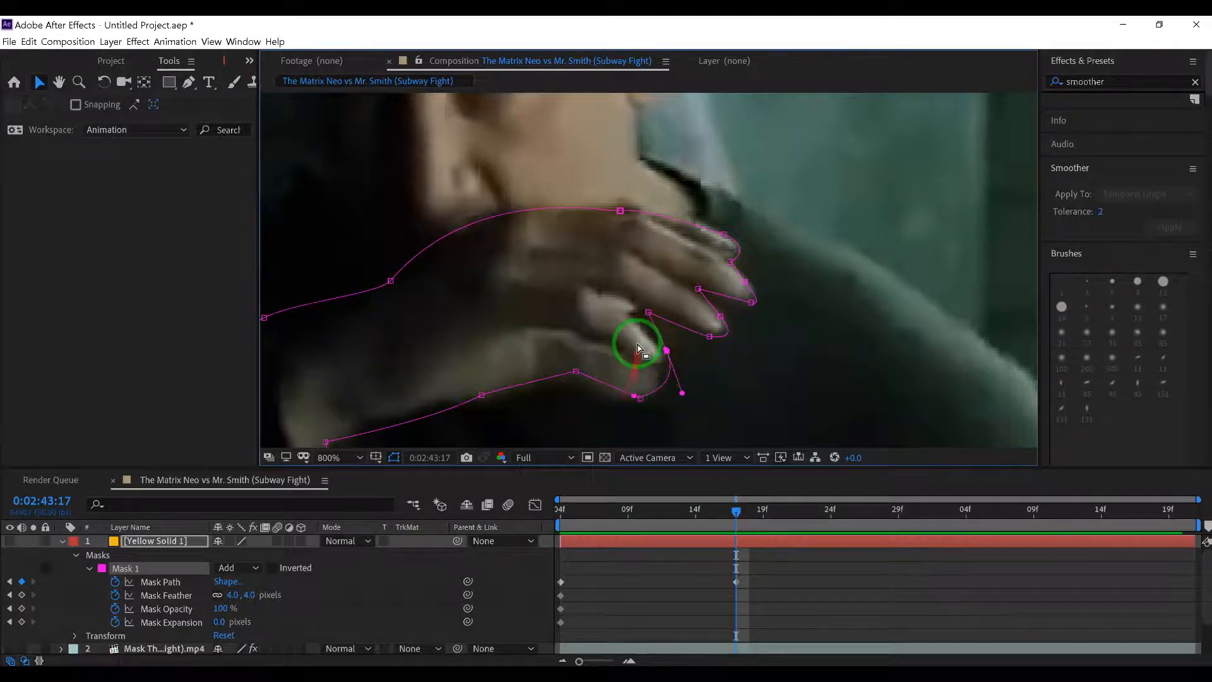
# Step: Refine the mask points beneath the thumb and in the gap between the thumb and fingers
pyautogui.press(',')
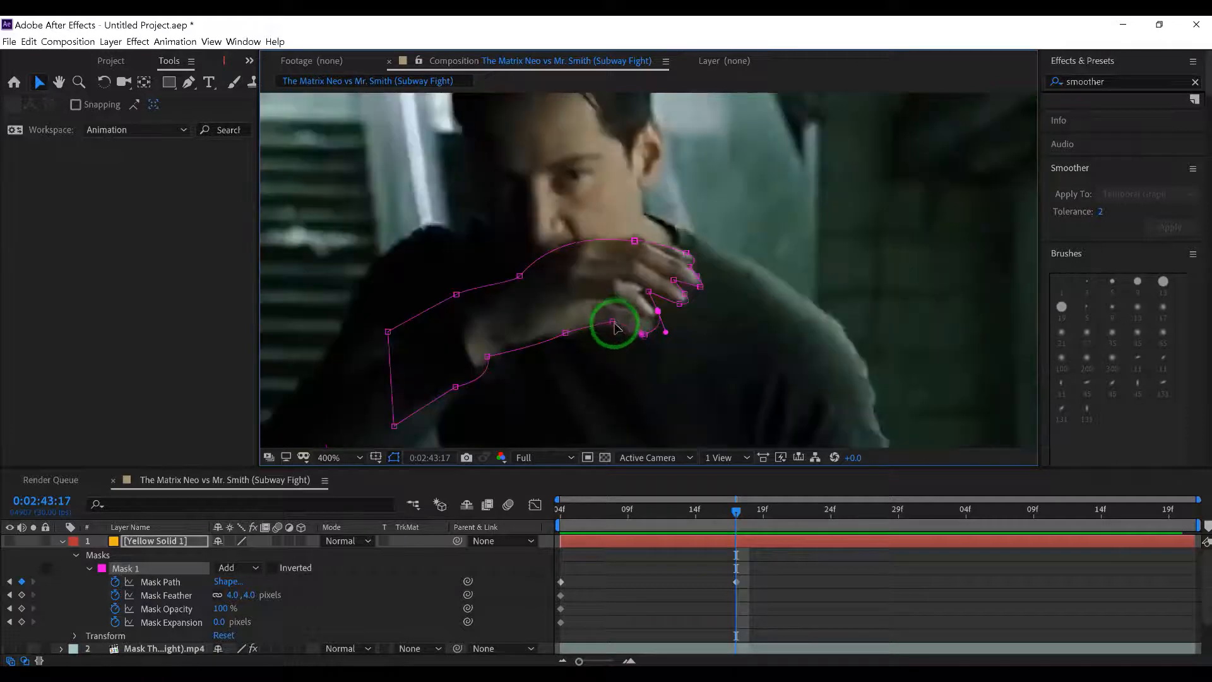
pyautogui.moveTo(616, 323); pyautogui.dragTo(652, 312)
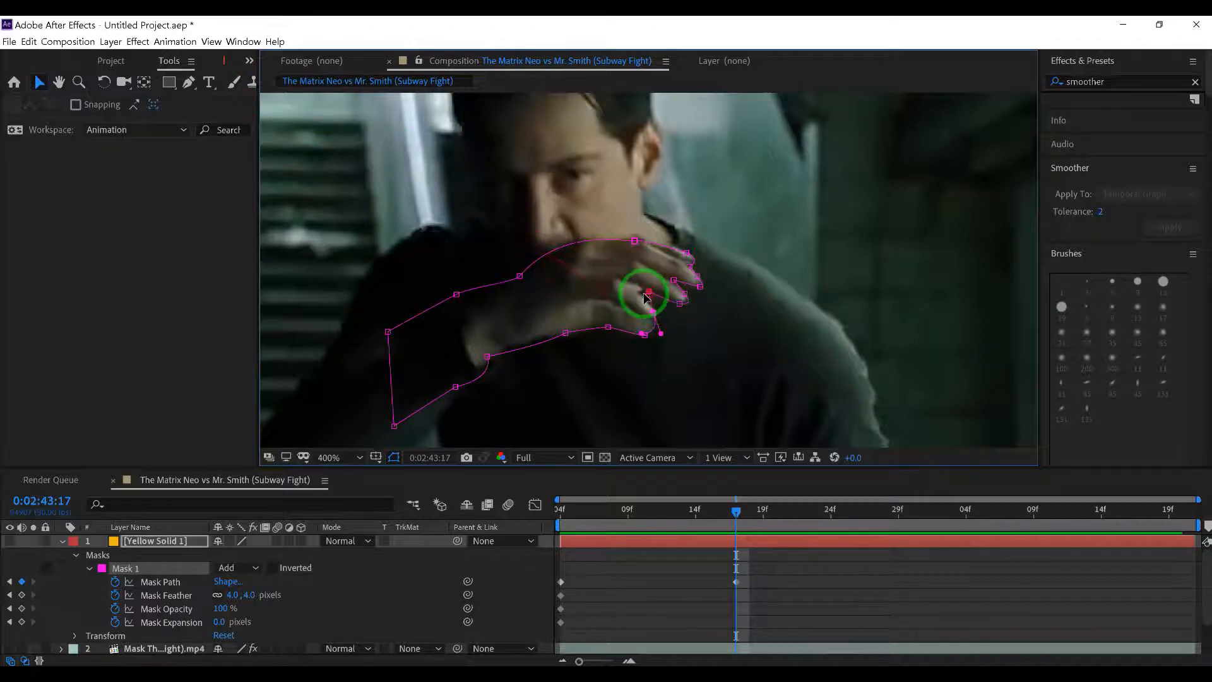
pyautogui.moveTo(651, 296); pyautogui.dragTo(646, 298)
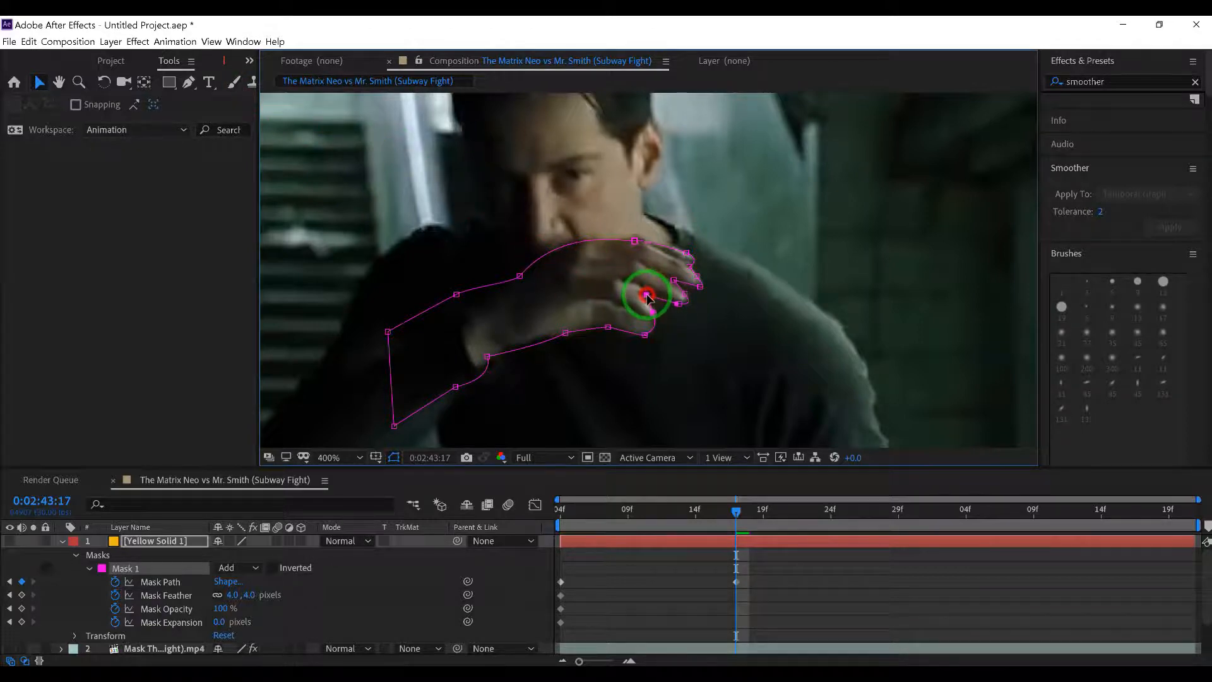
# Step: Use the Pen tool to curve the mask through the finger gaps and around the outer fingertip
pyautogui.click(190, 84)
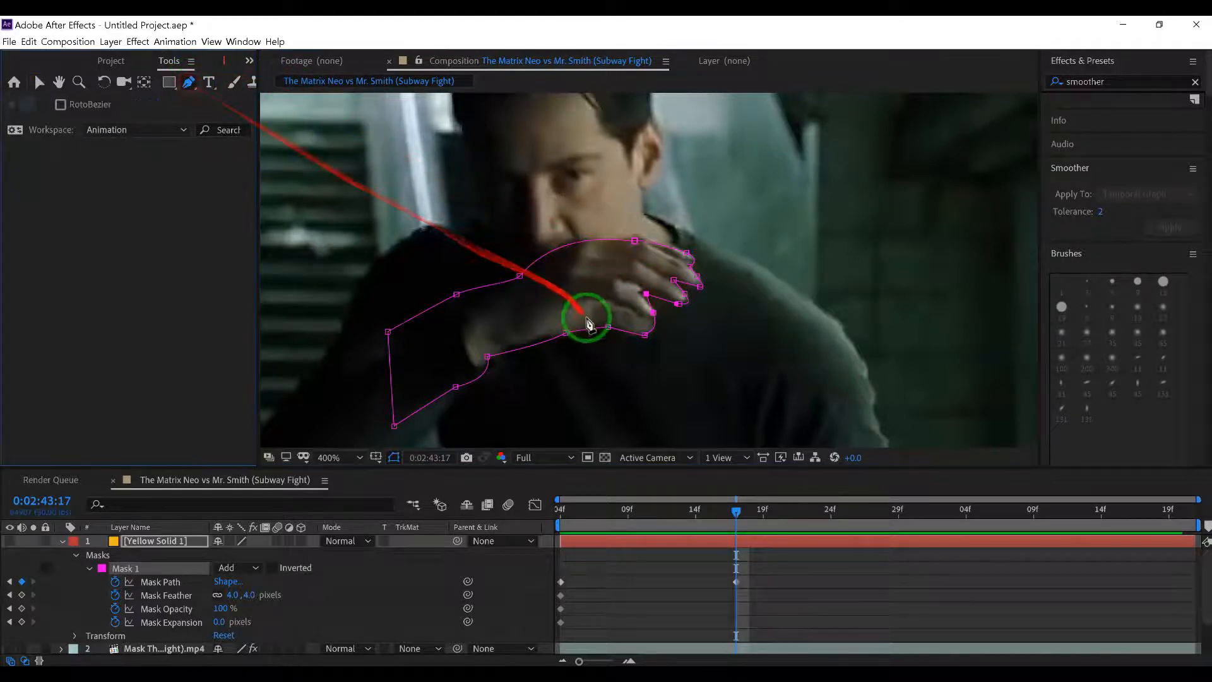
pyautogui.click(650, 295)
pyautogui.scroll(2, 648, 291)
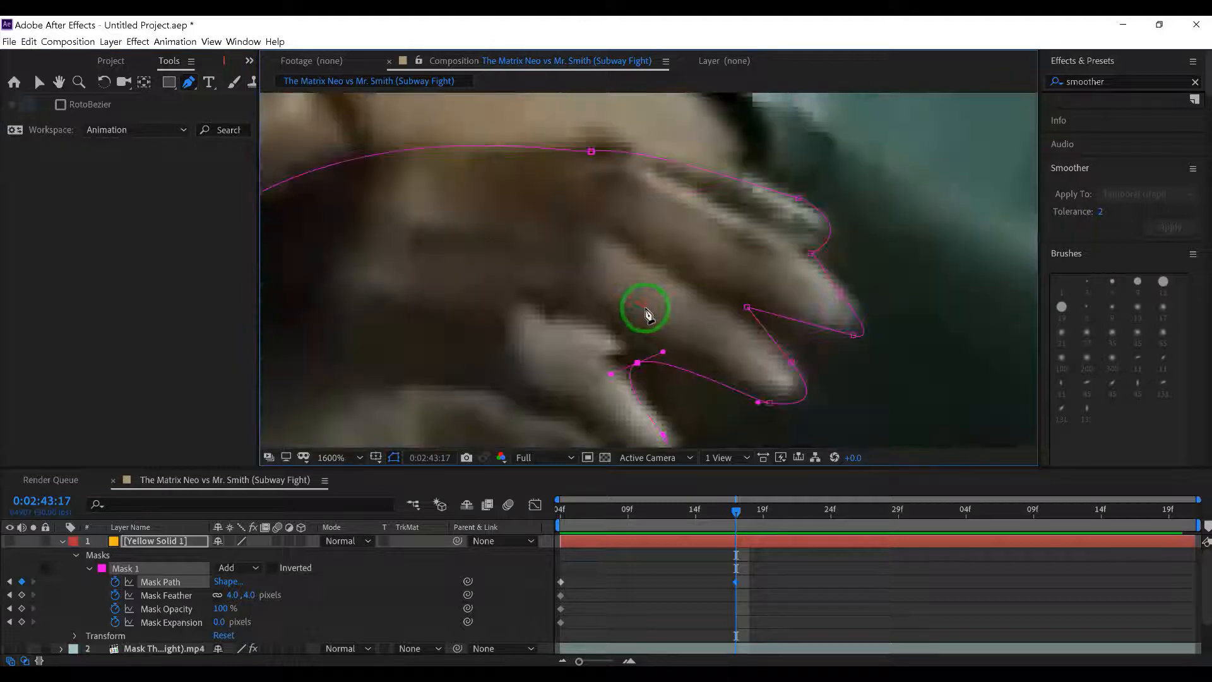
pyautogui.moveTo(639, 366); pyautogui.dragTo(657, 330)
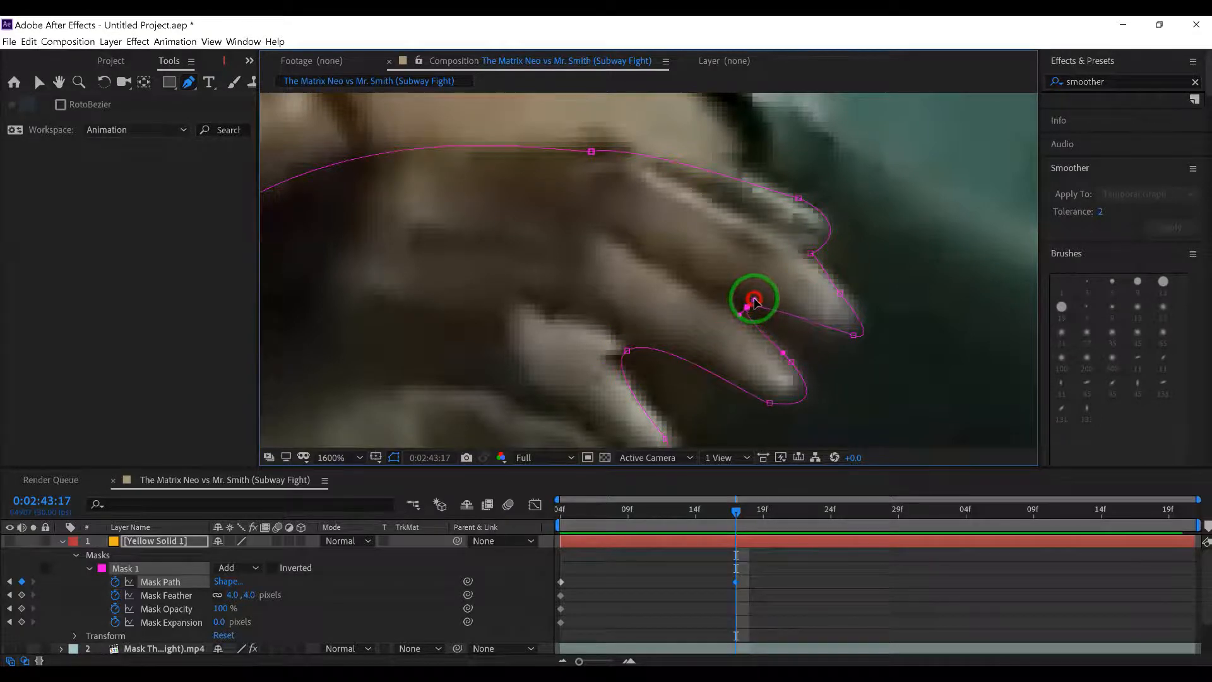
pyautogui.moveTo(754, 301); pyautogui.dragTo(846, 333)
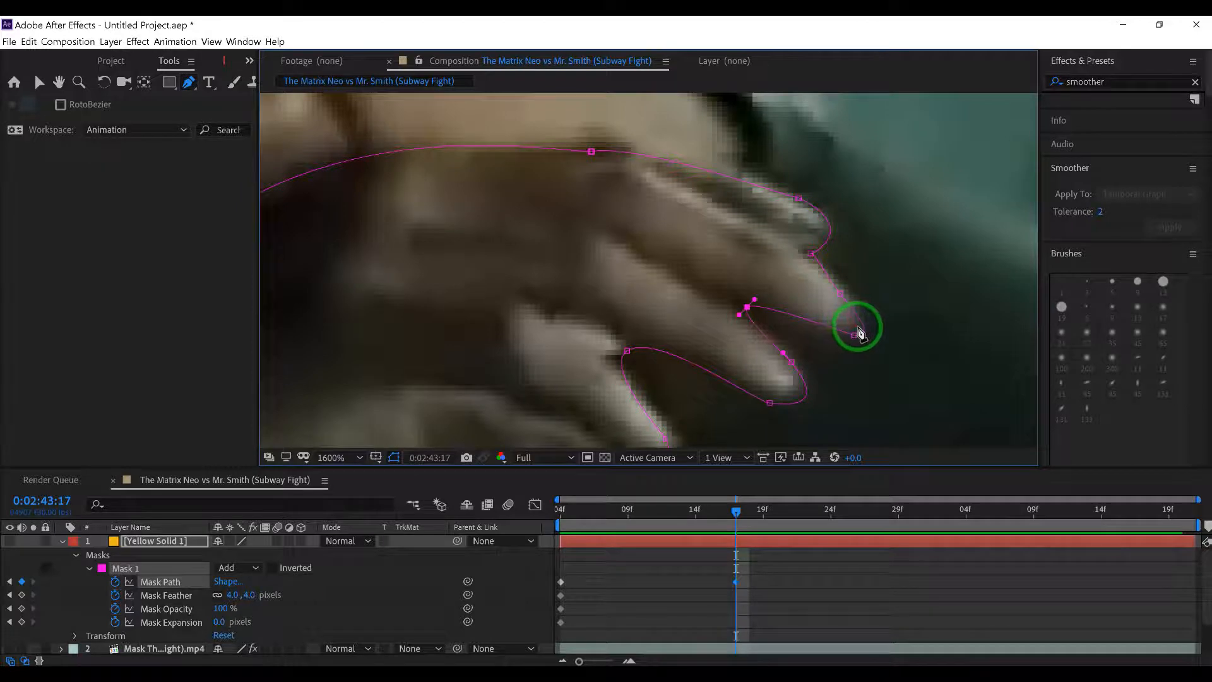
pyautogui.moveTo(845, 295); pyautogui.dragTo(895, 327)
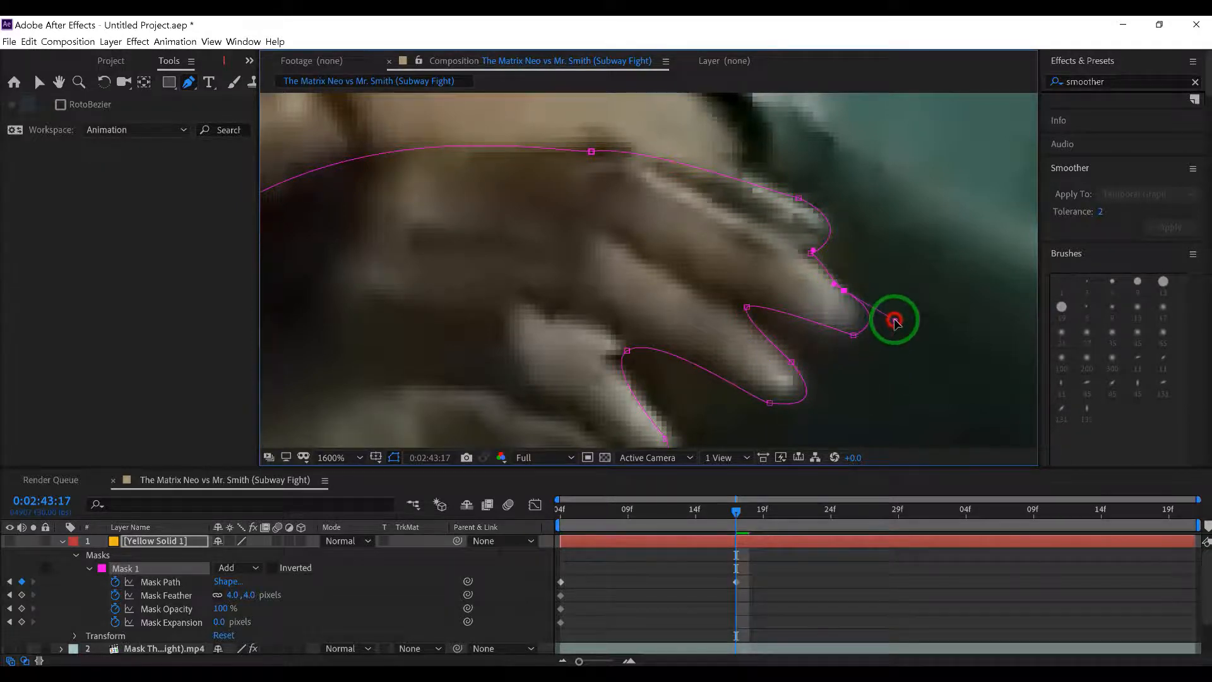
# Step: Round the mask outline around the tip of the thumb
pyautogui.press(',')
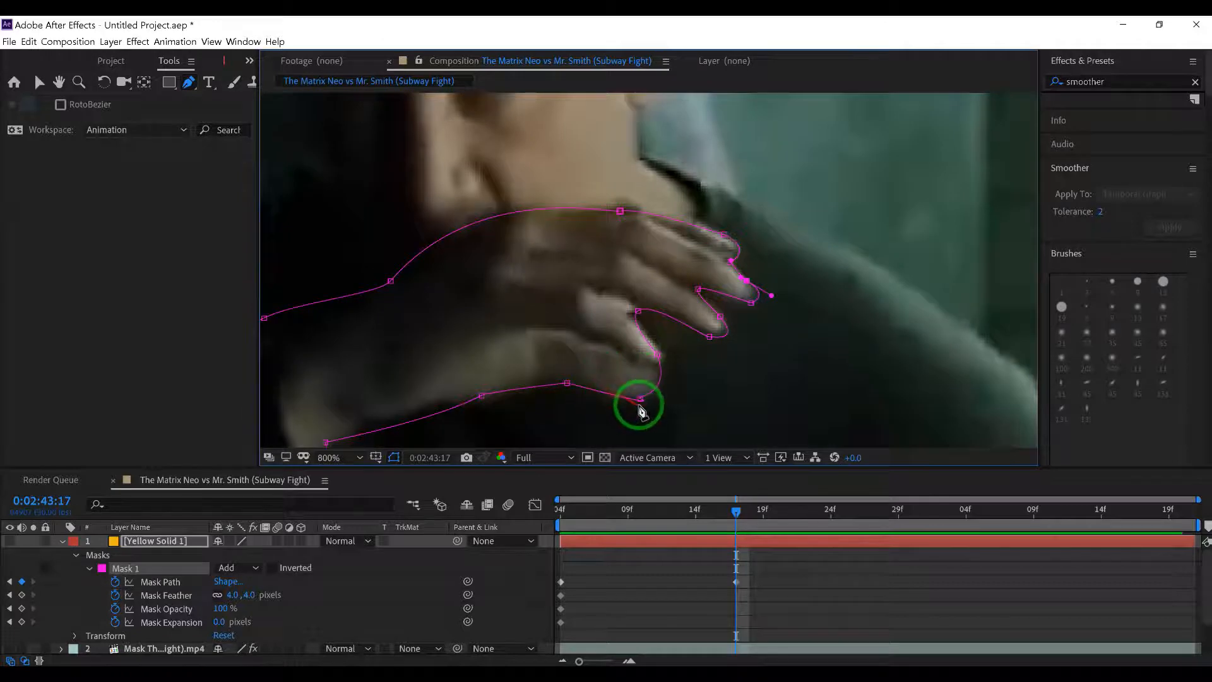
pyautogui.press('.')
pyautogui.moveTo(655, 384); pyautogui.dragTo(665, 196)
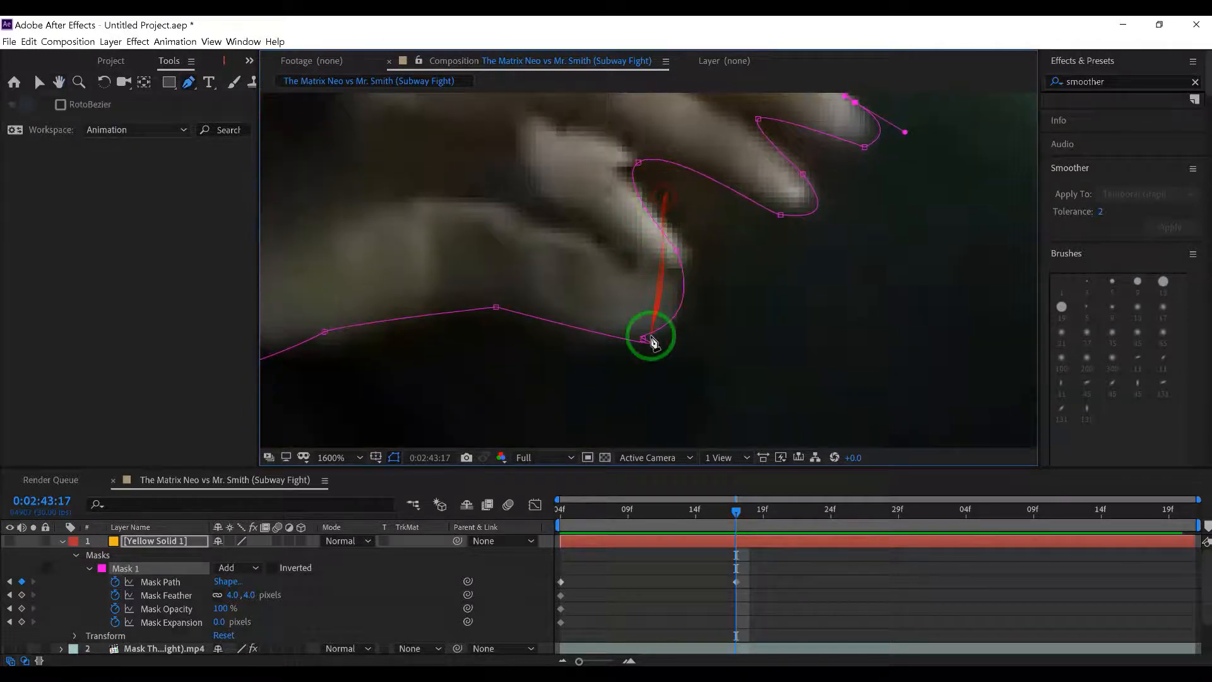
pyautogui.moveTo(689, 357); pyautogui.dragTo(674, 302)
pyautogui.press(',')
pyautogui.press(',')
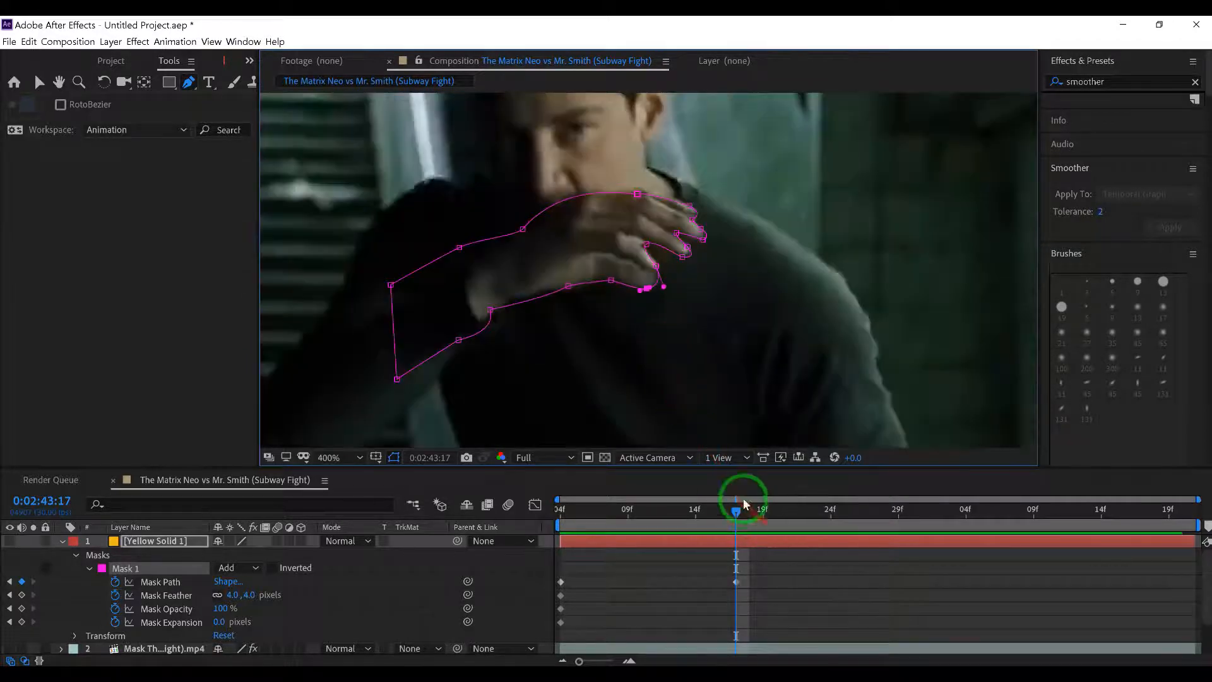
# Step: At 0:02:43:14, shift the whole mask slightly so it lines up with the hand
pyautogui.moveTo(736, 511); pyautogui.dragTo(692, 523)
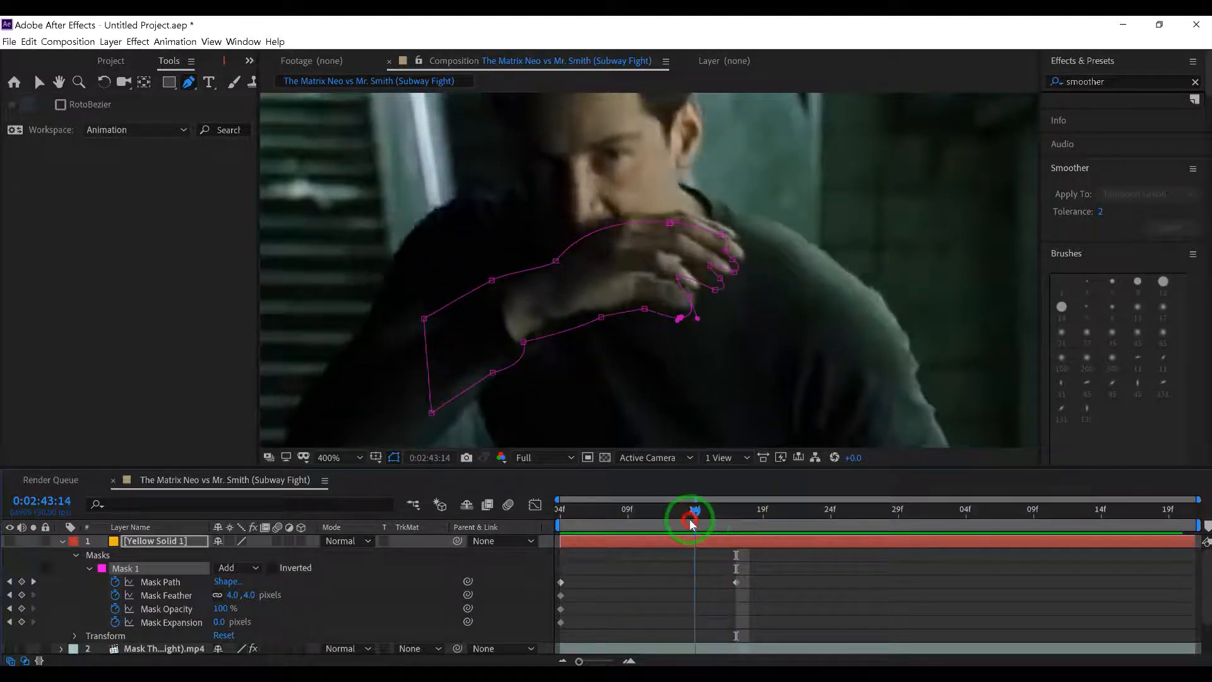
pyautogui.doubleClick(671, 224)
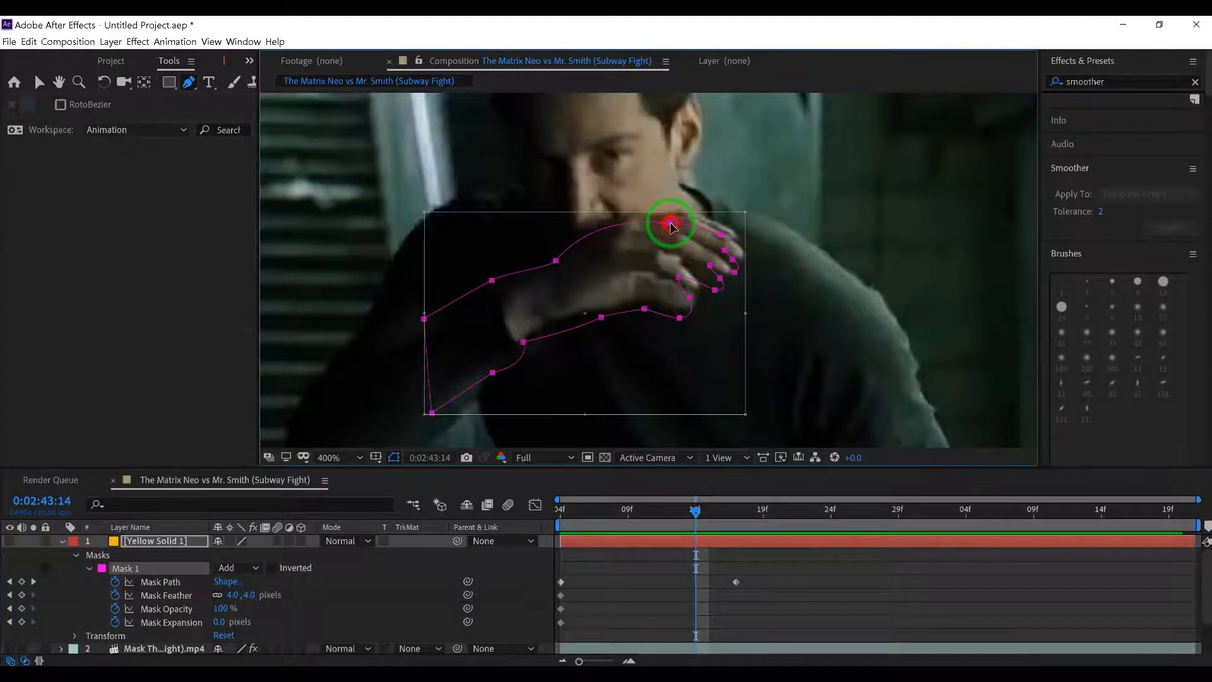
pyautogui.moveTo(671, 224); pyautogui.dragTo(676, 217)
pyautogui.doubleClick(730, 295)
# Step: Adjust the mask points at the fingertips and finger gaps to match the hand at 0:02:43:14
pyautogui.scroll(1, 719, 303)
pyautogui.moveTo(707, 257)
pyautogui.mouseDown()
pyautogui.moveTo(724, 281)
pyautogui.moveTo(725, 251)
pyautogui.mouseUp()
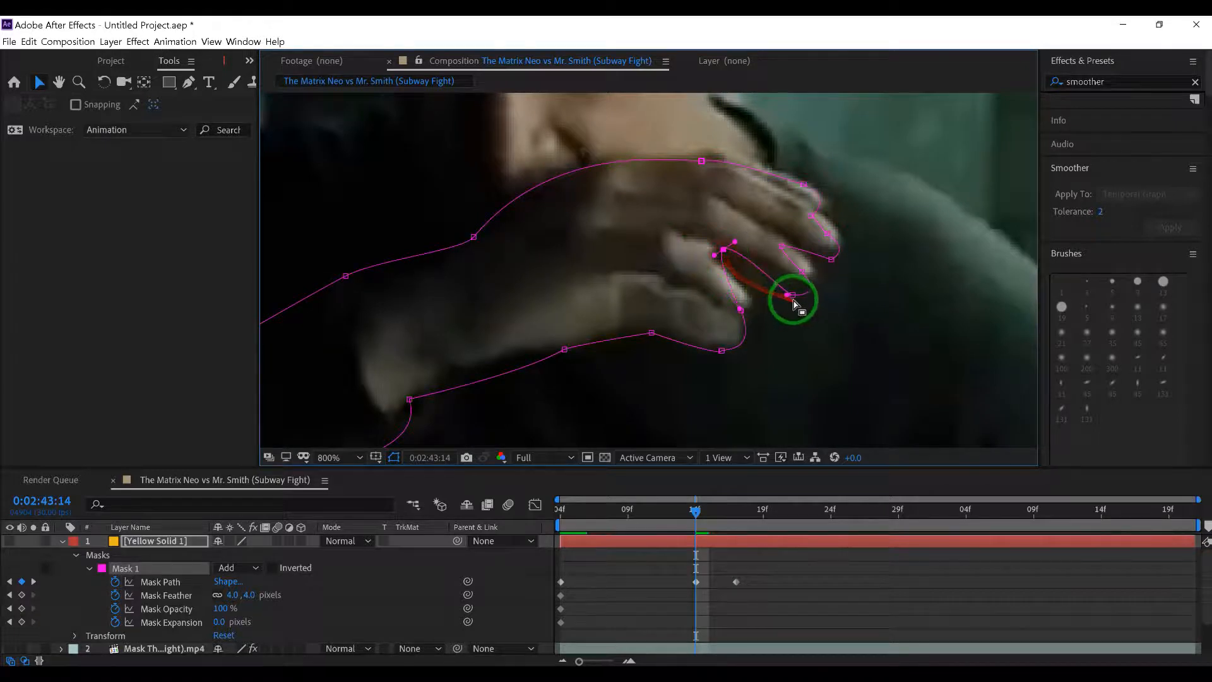
pyautogui.moveTo(793, 295); pyautogui.dragTo(788, 248)
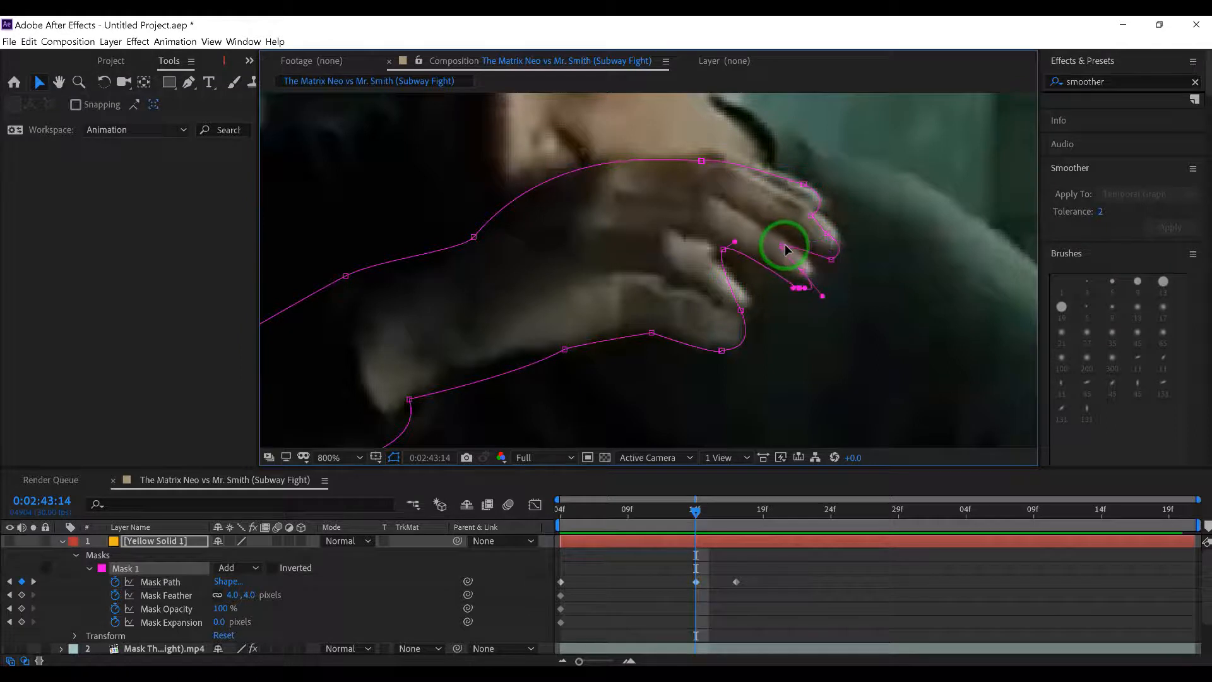
pyautogui.moveTo(783, 249); pyautogui.dragTo(825, 225)
# Step: Pull the lower wrist point in towards the arm and curve the mask's lower edge along the forearm
pyautogui.press('h')
pyautogui.moveTo(579, 400); pyautogui.dragTo(622, 281)
pyautogui.press('v')
pyautogui.moveTo(469, 279); pyautogui.dragTo(510, 247)
pyautogui.moveTo(595, 246)
pyautogui.mouseDown()
pyautogui.moveTo(618, 222)
pyautogui.moveTo(577, 246)
pyautogui.mouseUp()
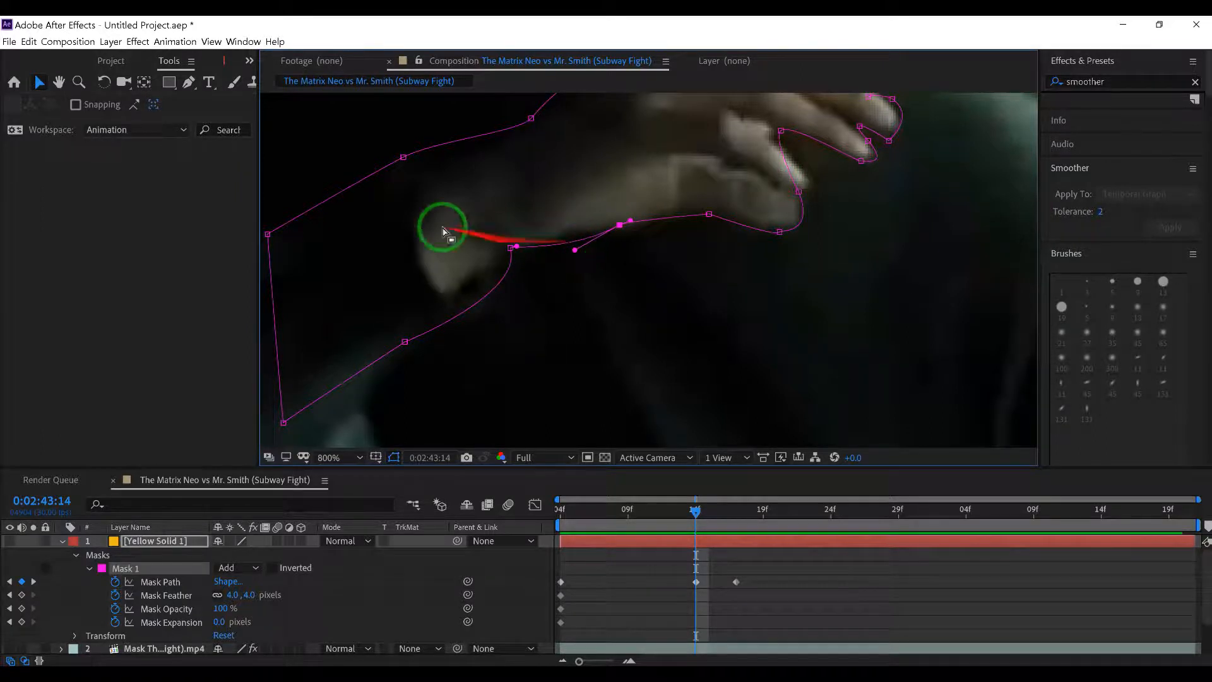
# Step: Add a mask point on the forearm's lower edge and move it up to follow the skin outline
pyautogui.click(188, 82)
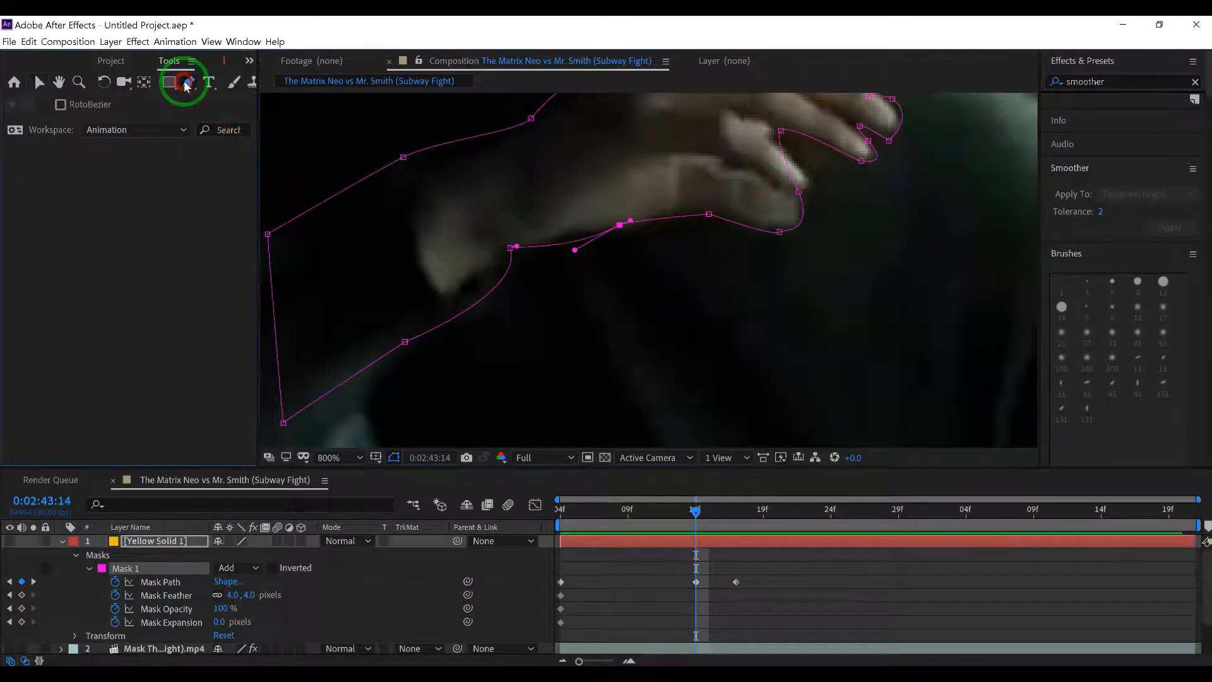
pyautogui.click(571, 246)
pyautogui.press('v')
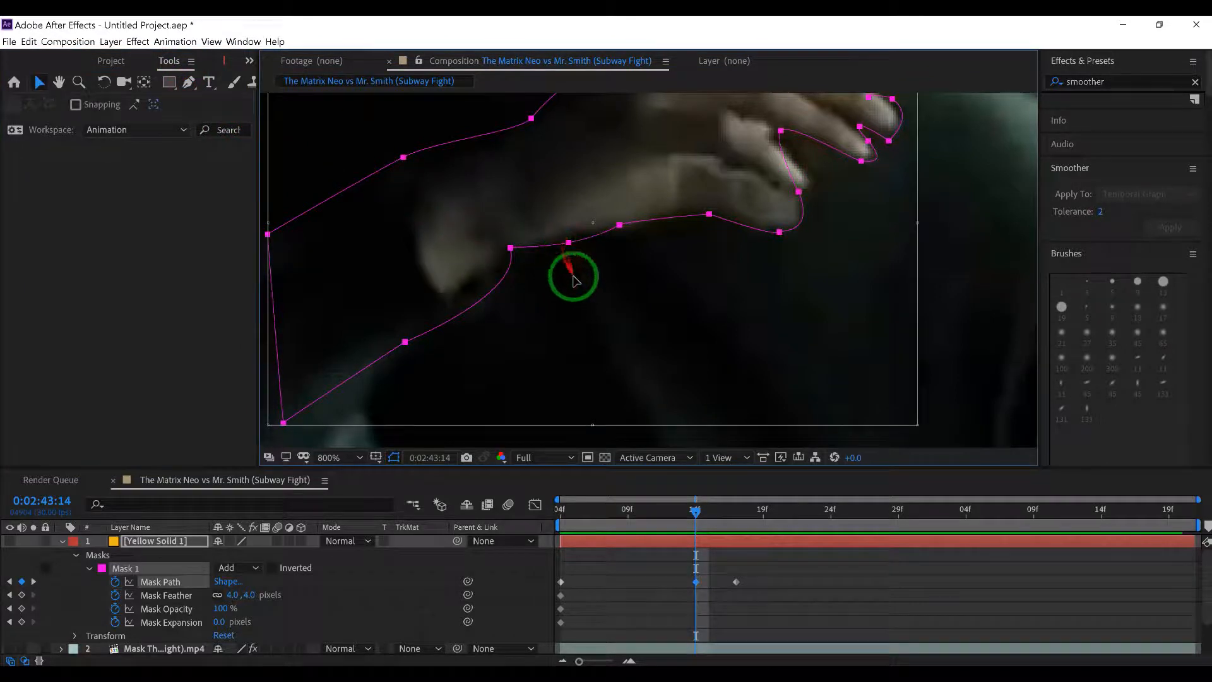
pyautogui.click(579, 256)
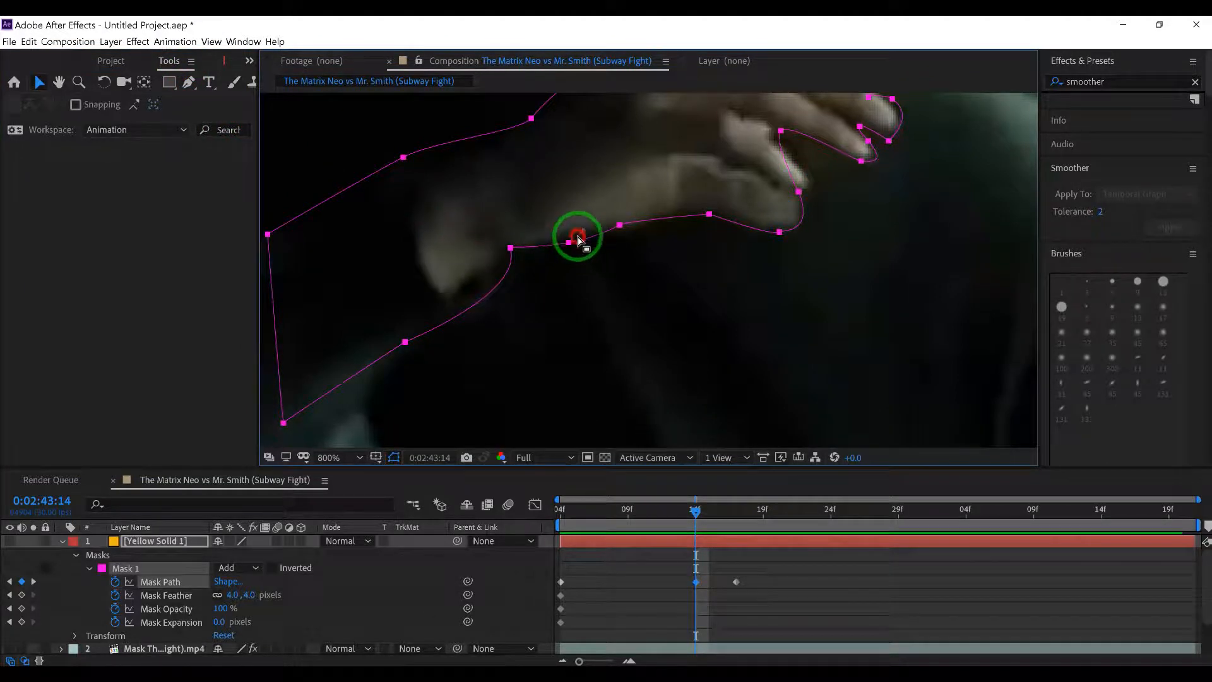
pyautogui.click(566, 257)
pyautogui.moveTo(570, 244); pyautogui.dragTo(570, 236)
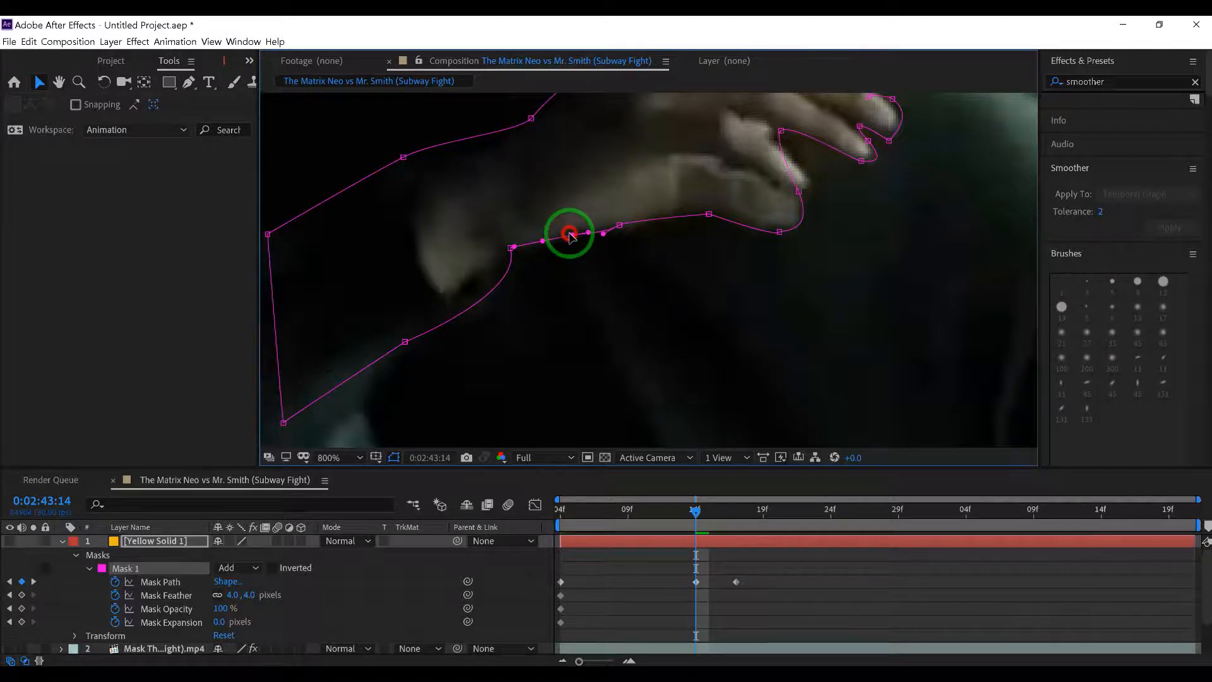
# Step: At 0:02:43:16, correct the mask points around the thumb and the top of the hand
pyautogui.moveTo(648, 261); pyautogui.dragTo(661, 386)
pyautogui.moveTo(696, 519); pyautogui.dragTo(724, 517)
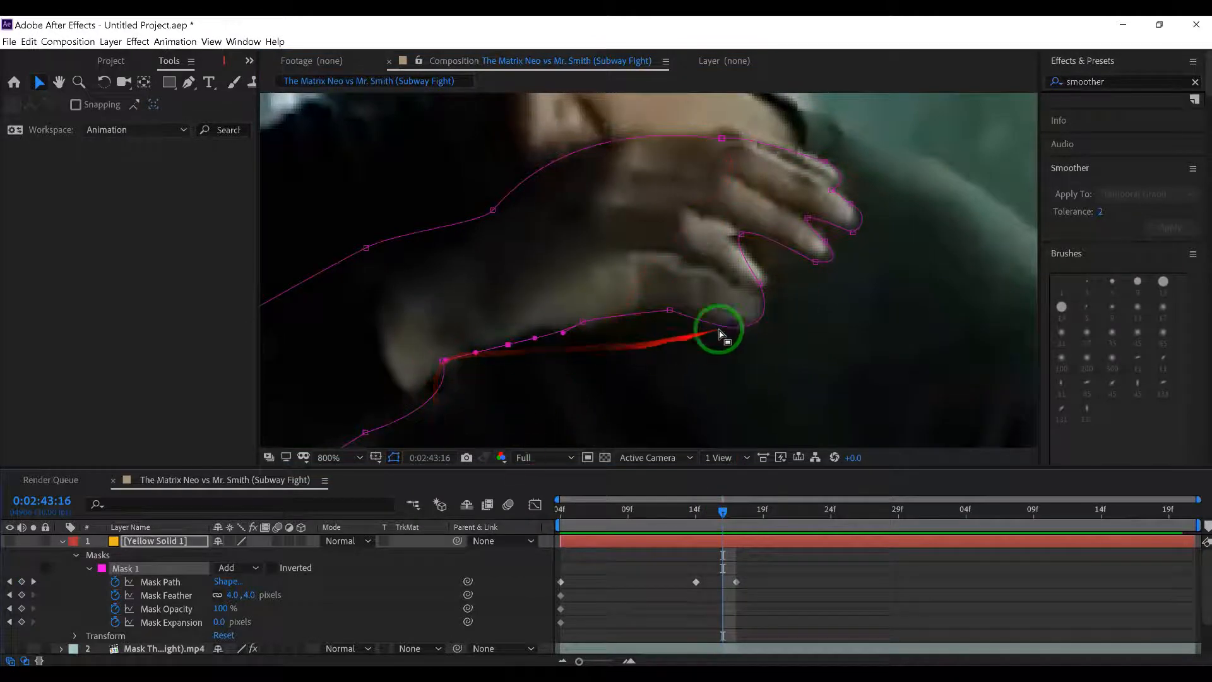
pyautogui.moveTo(760, 288); pyautogui.dragTo(780, 318)
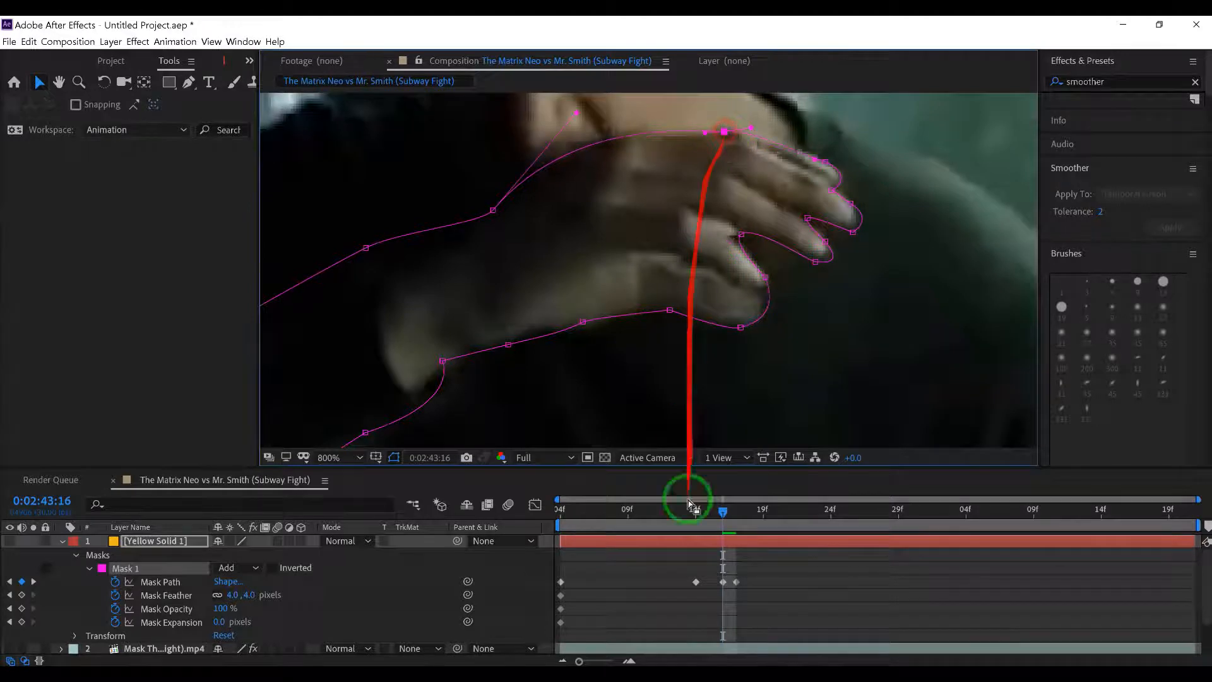
# Step: Go back to 0:02:43:14 and select the Mask Path keyframe at that frame
pyautogui.moveTo(723, 516); pyautogui.dragTo(696, 517)
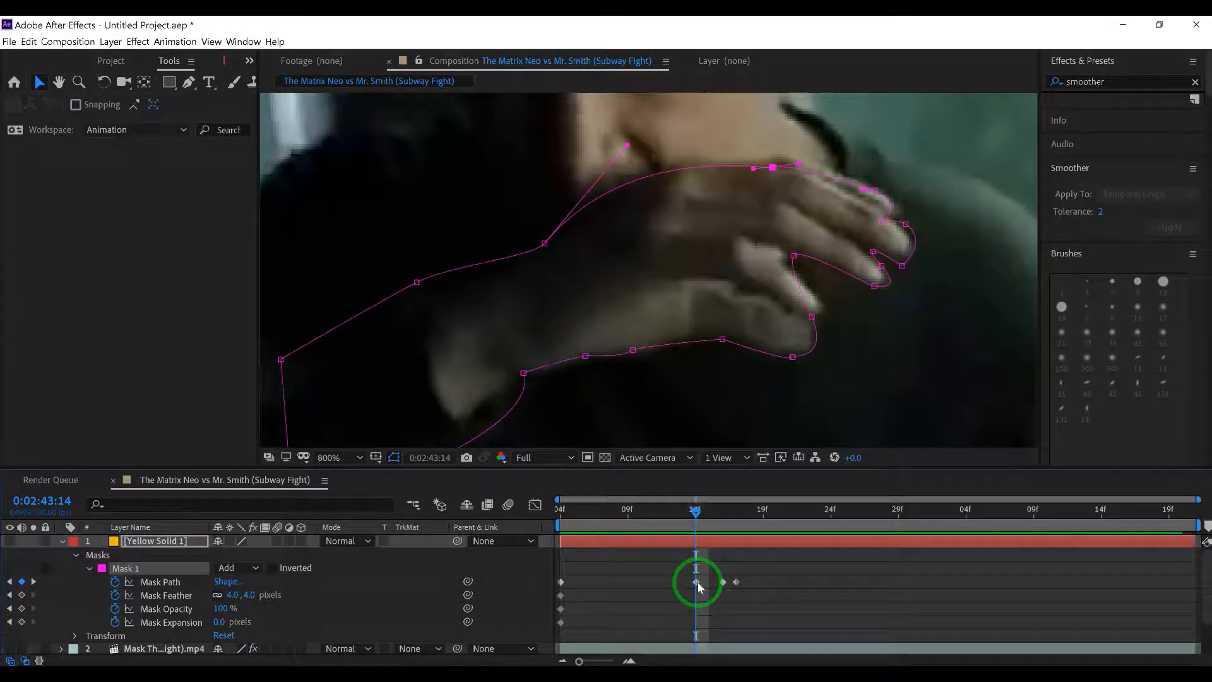
pyautogui.moveTo(698, 585)
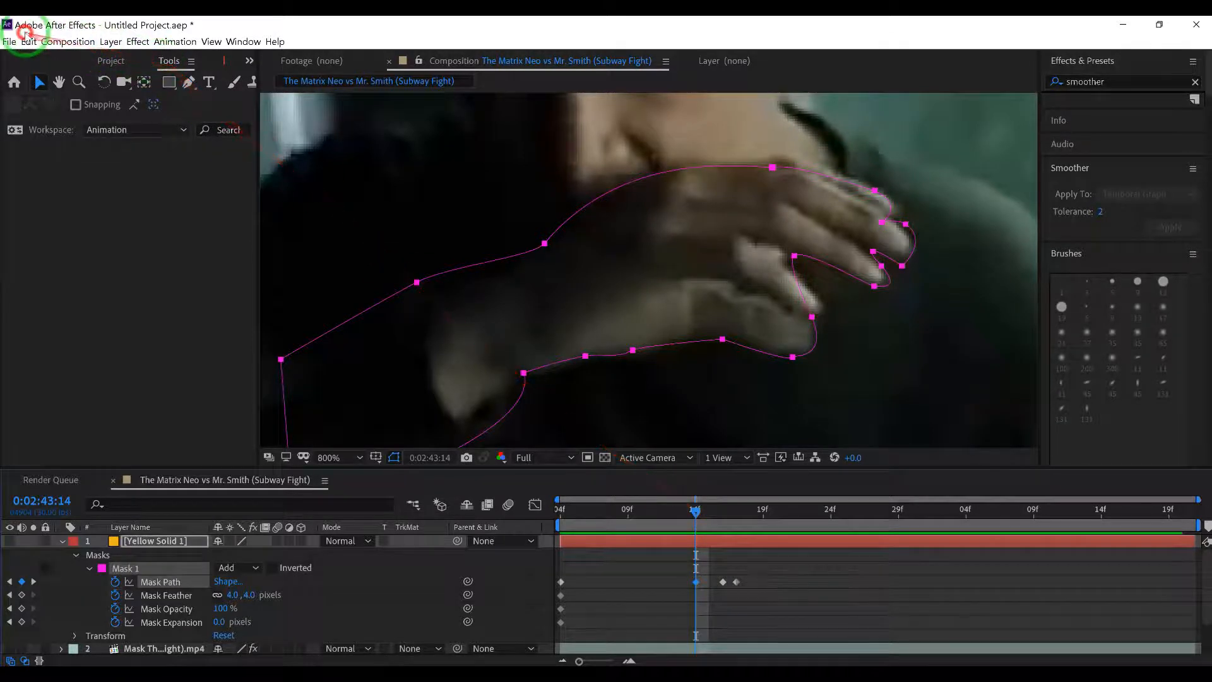
pyautogui.doubleClick(27, 25)
pyautogui.click(424, 26)
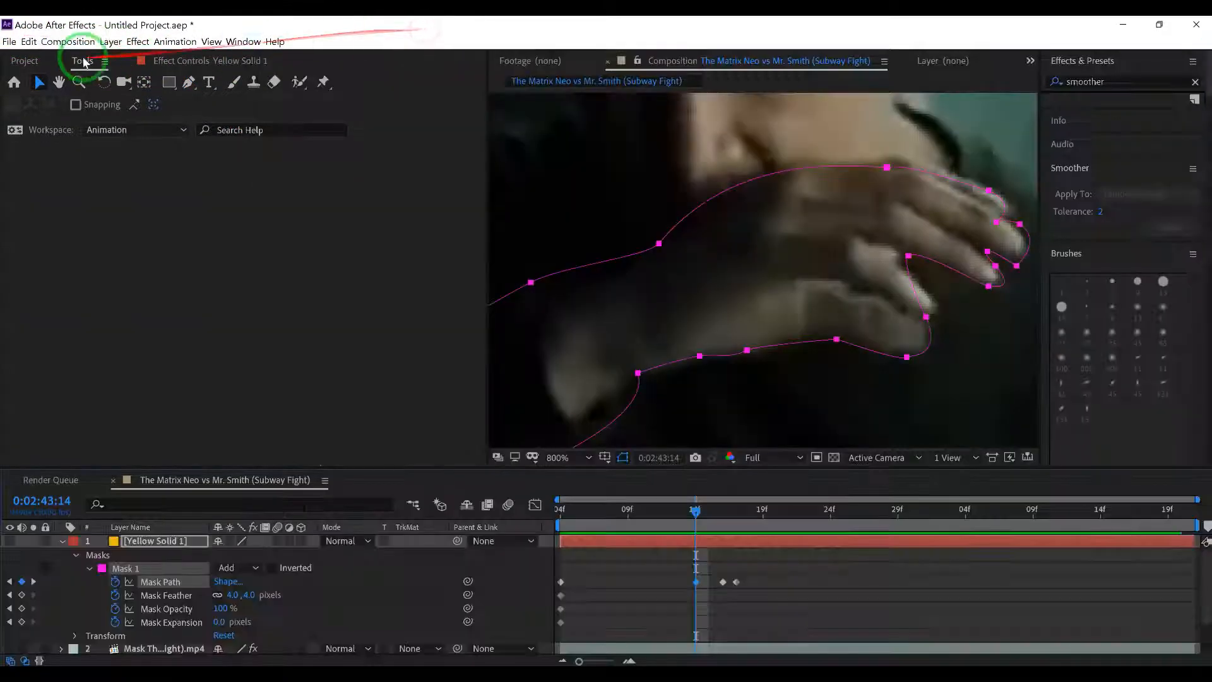
pyautogui.click(29, 41)
pyautogui.doubleClick(466, 24)
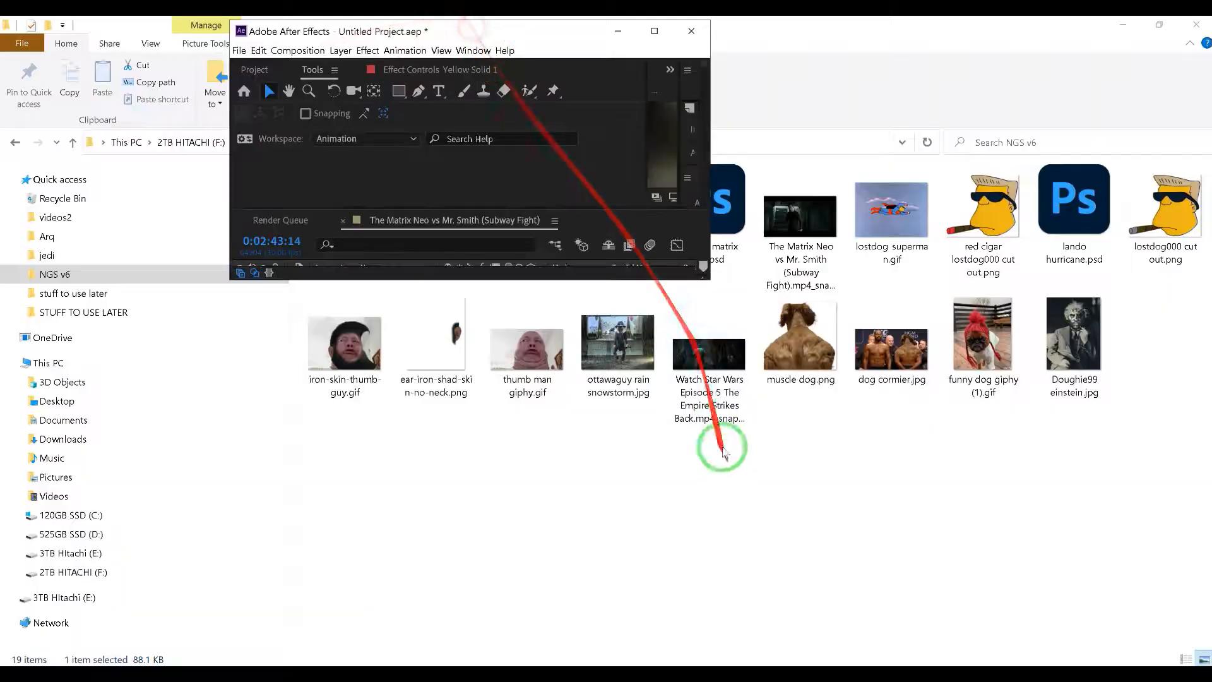
pyautogui.click(655, 31)
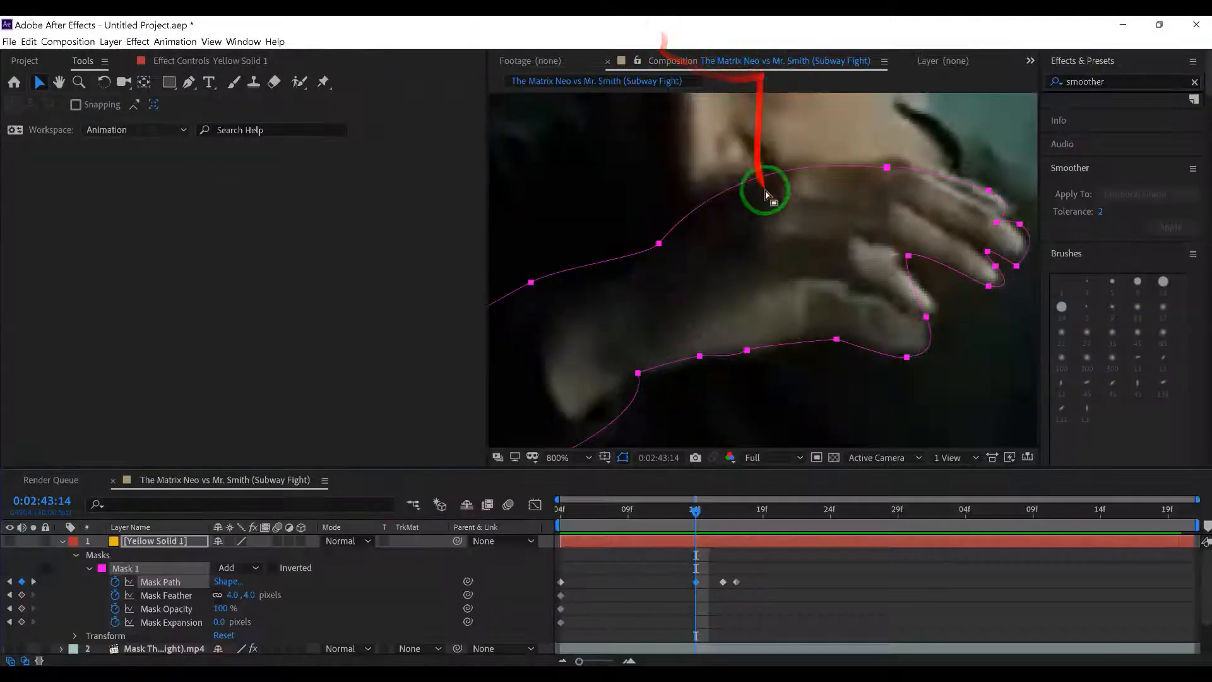
# Step: Copy the Mask Path keyframe at 0:02:43:14 and paste it one frame earlier at 0:02:43:13
pyautogui.moveTo(687, 564); pyautogui.dragTo(700, 597)
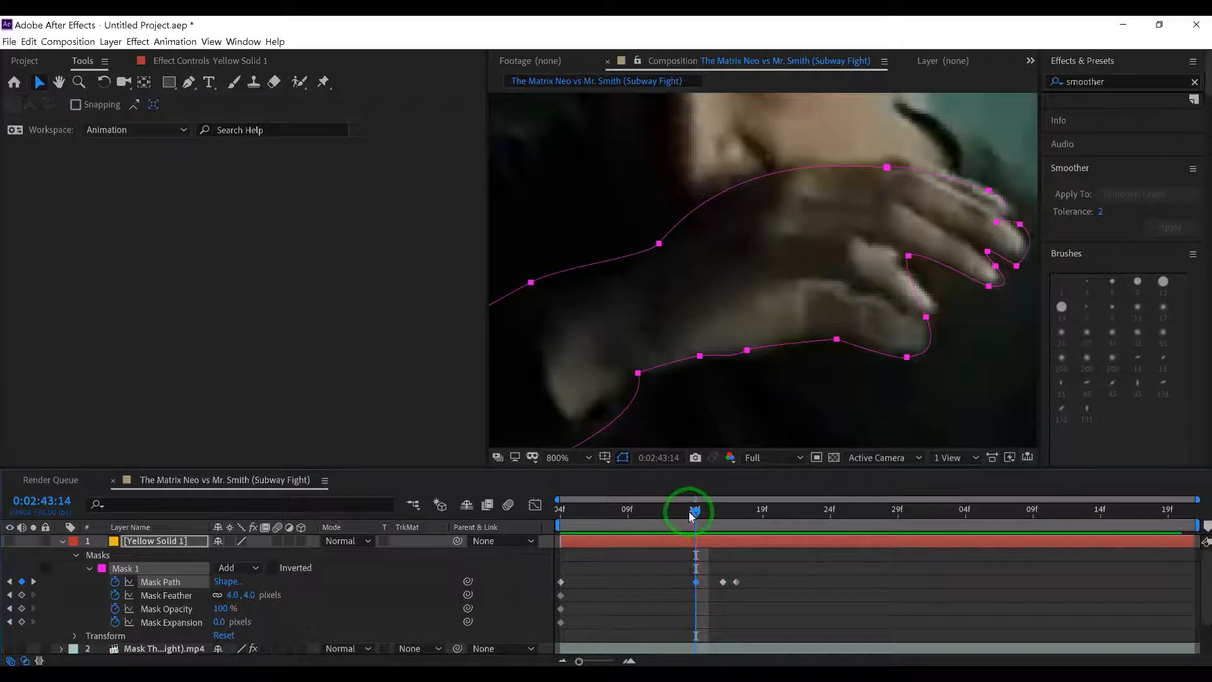
pyautogui.moveTo(688, 513); pyautogui.dragTo(642, 512)
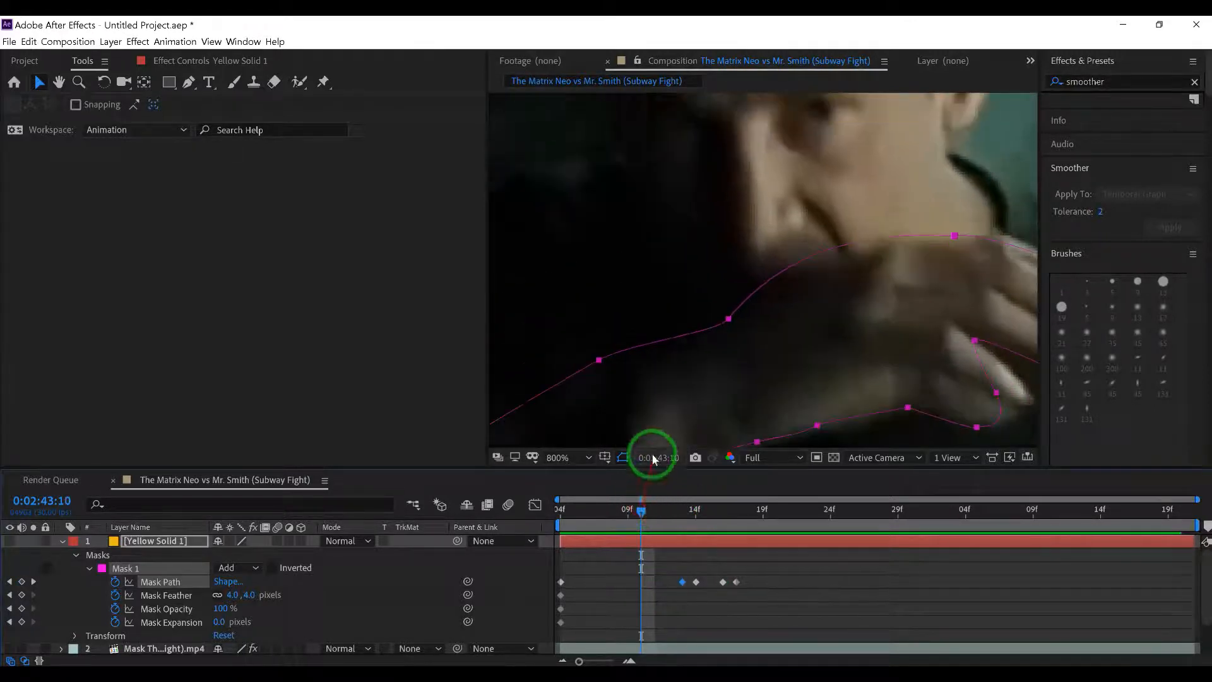
# Step: Widen the composition viewer and shift the whole mask slightly to fit the hand at 0:02:43:10
pyautogui.scroll(-1, 652, 450)
pyautogui.moveTo(486, 272); pyautogui.dragTo(317, 255)
pyautogui.click(646, 509)
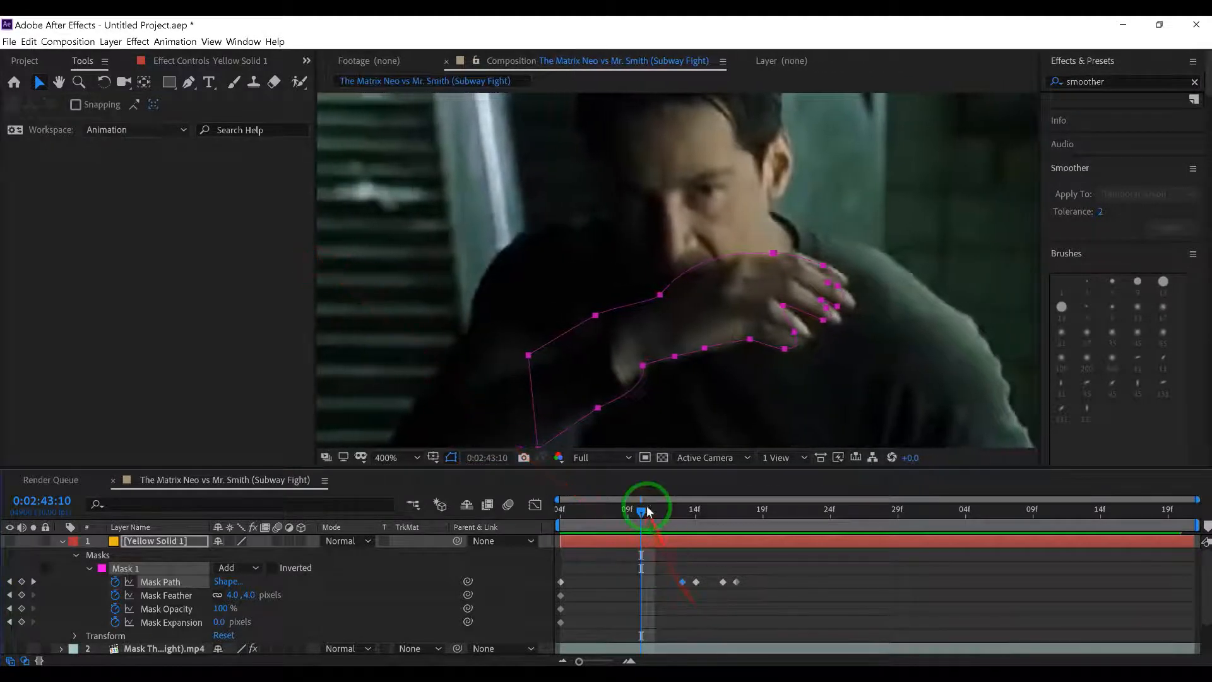
pyautogui.moveTo(647, 514)
pyautogui.mouseDown()
pyautogui.moveTo(667, 513)
pyautogui.moveTo(640, 514)
pyautogui.mouseUp()
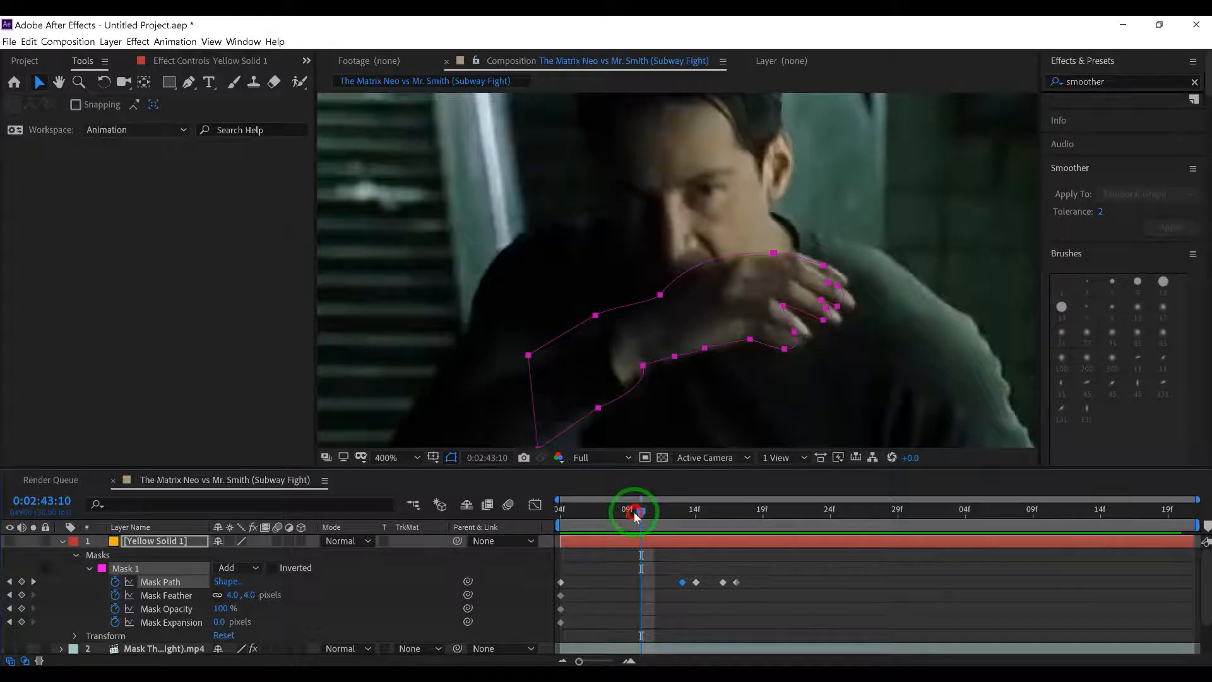
pyautogui.moveTo(775, 253); pyautogui.dragTo(781, 253)
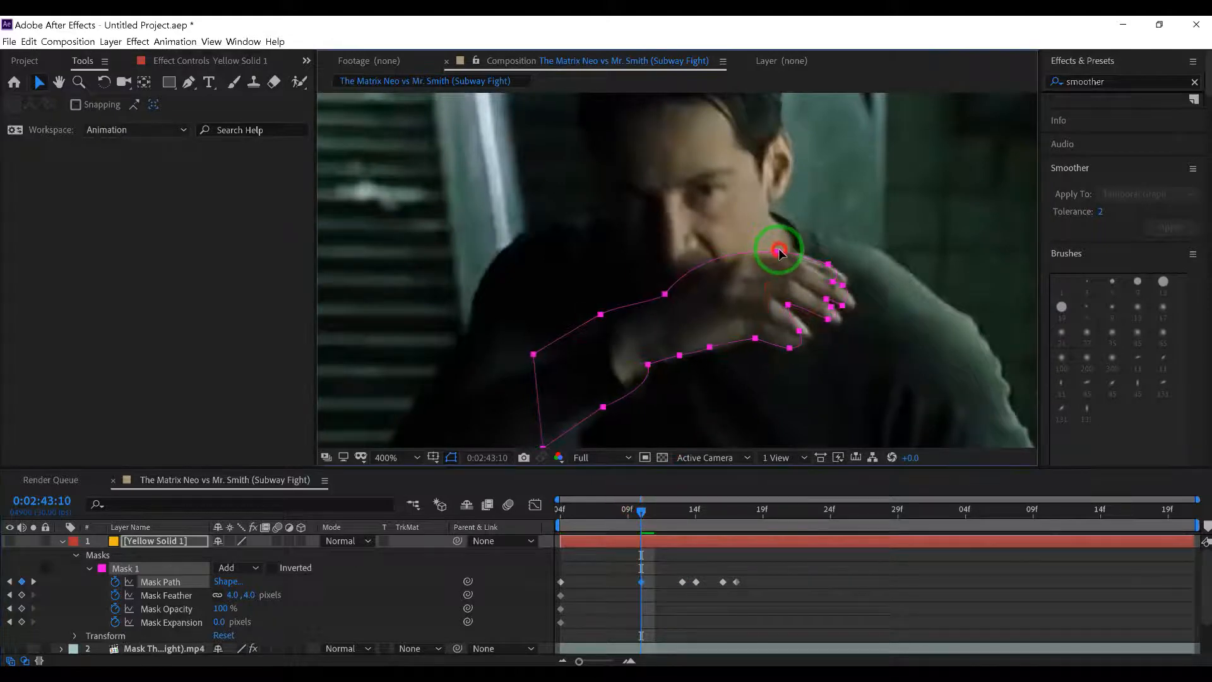
# Step: At 0:02:43:10, fit the mask points to the fingertips and move the lower sleeve point in towards the forearm
pyautogui.scroll(3, 860, 373)
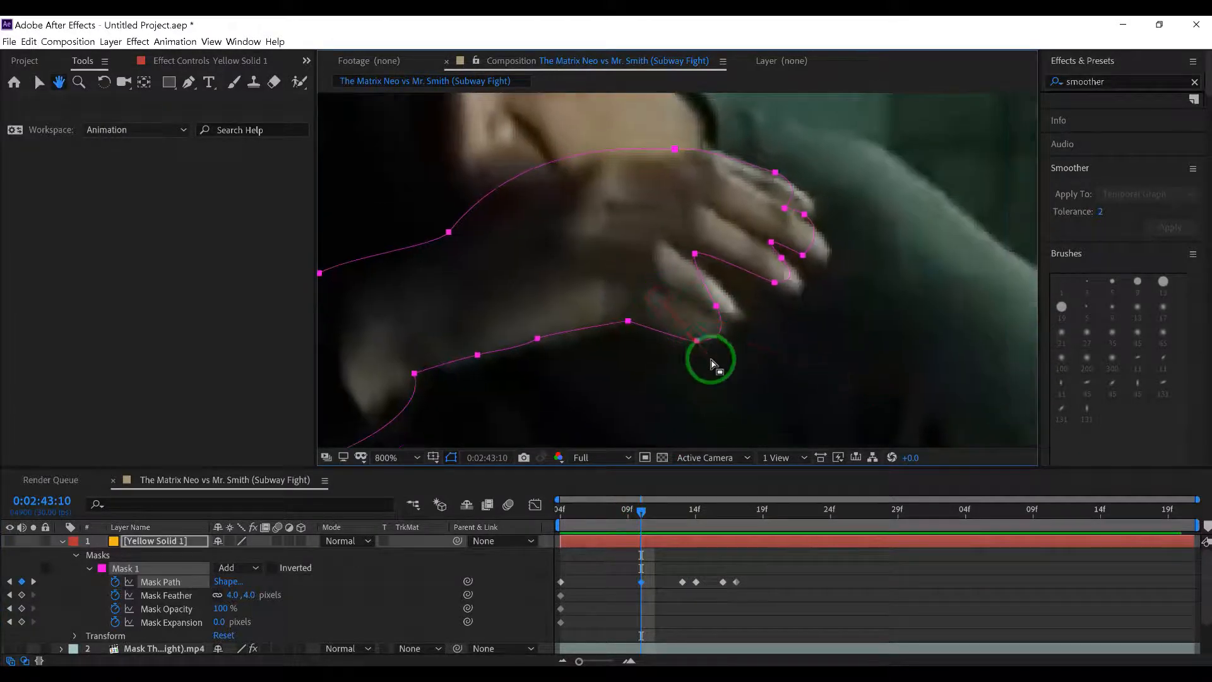
pyautogui.moveTo(708, 351)
pyautogui.mouseDown()
pyautogui.moveTo(687, 319)
pyautogui.moveTo(783, 287)
pyautogui.moveTo(771, 276)
pyautogui.moveTo(793, 282)
pyautogui.moveTo(804, 259)
pyautogui.moveTo(823, 267)
pyautogui.moveTo(785, 180)
pyautogui.moveTo(836, 229)
pyautogui.mouseUp()
pyautogui.press('space')
pyautogui.moveTo(627, 300); pyautogui.dragTo(747, 219)
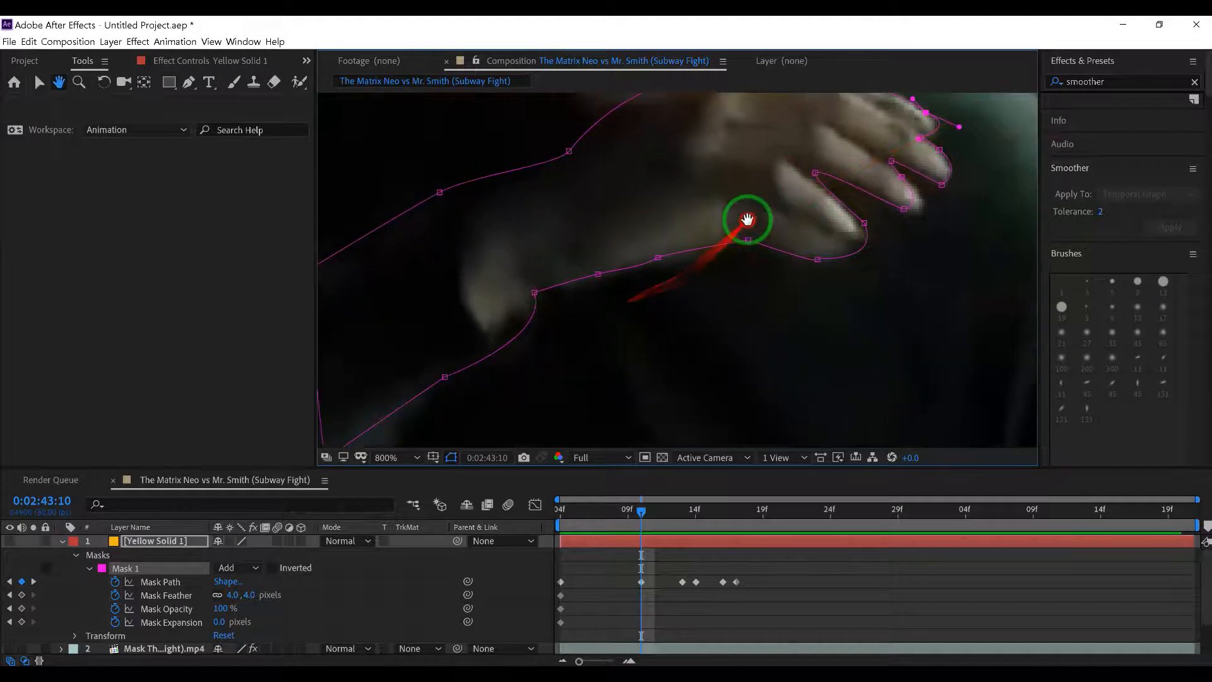
pyautogui.moveTo(446, 378); pyautogui.dragTo(476, 382)
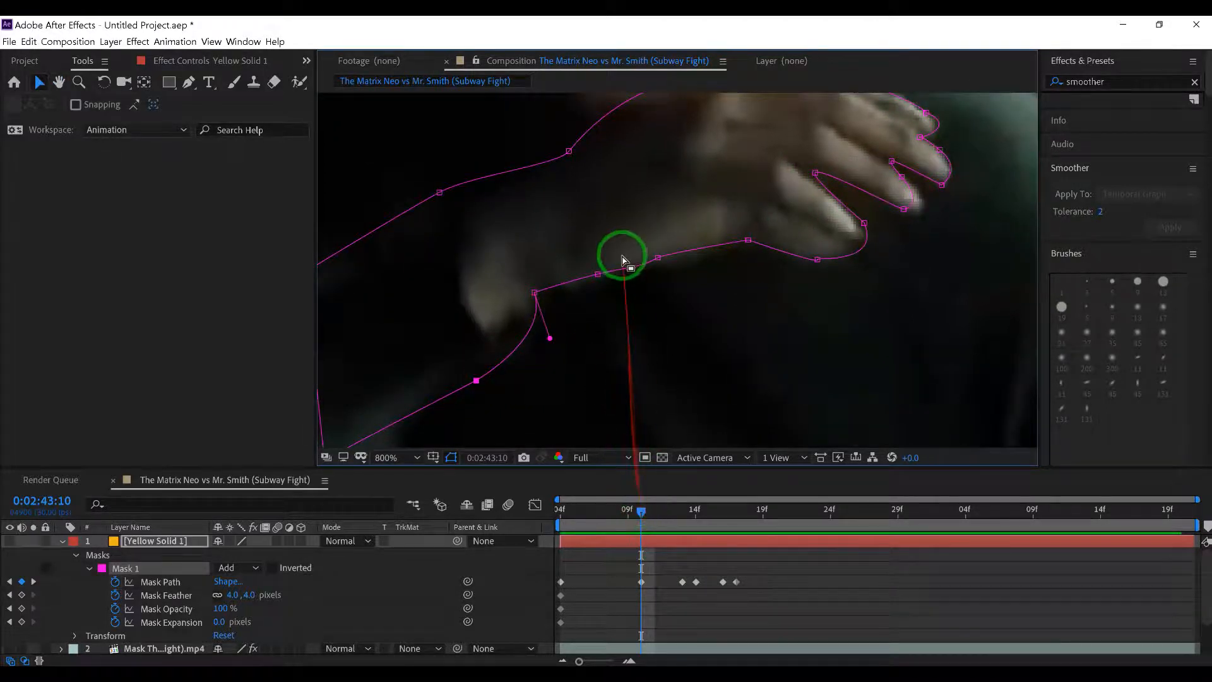
# Step: At 0:02:43:09, move the whole mask onto the hand and reshape the curve running from the upper wrist to the knuckles
pyautogui.press(',')
pyautogui.moveTo(641, 509); pyautogui.dragTo(634, 509)
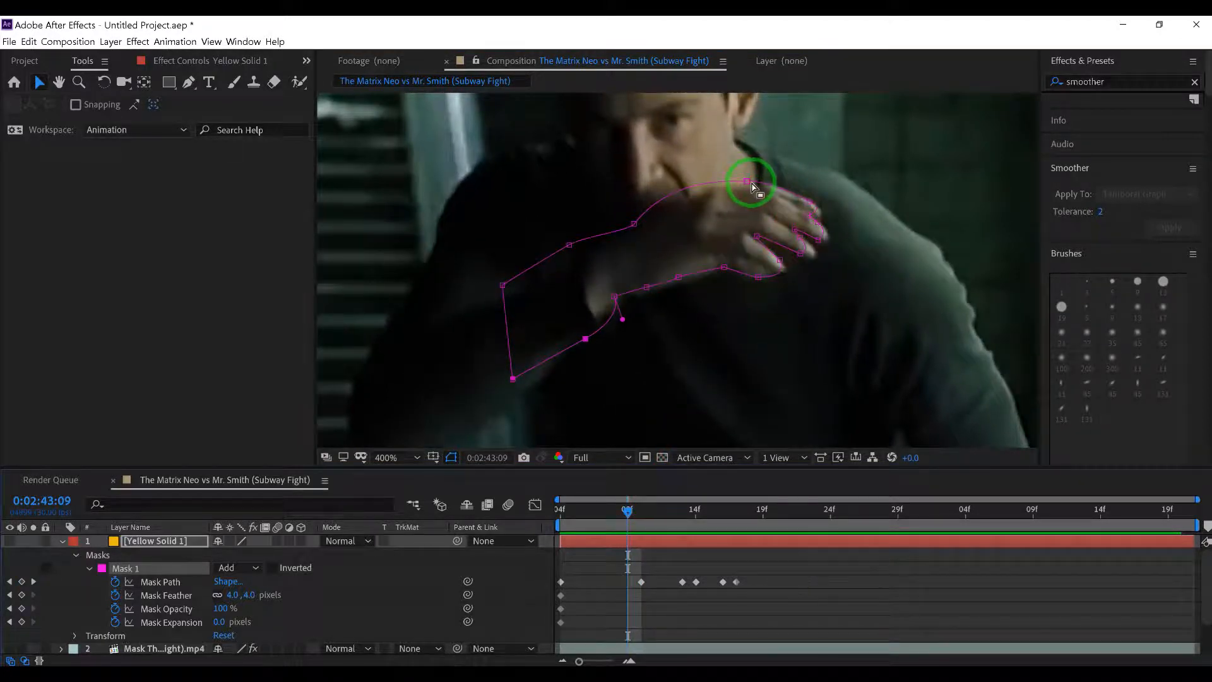
pyautogui.doubleClick(749, 182)
pyautogui.moveTo(749, 182); pyautogui.dragTo(756, 183)
pyautogui.press('Return')
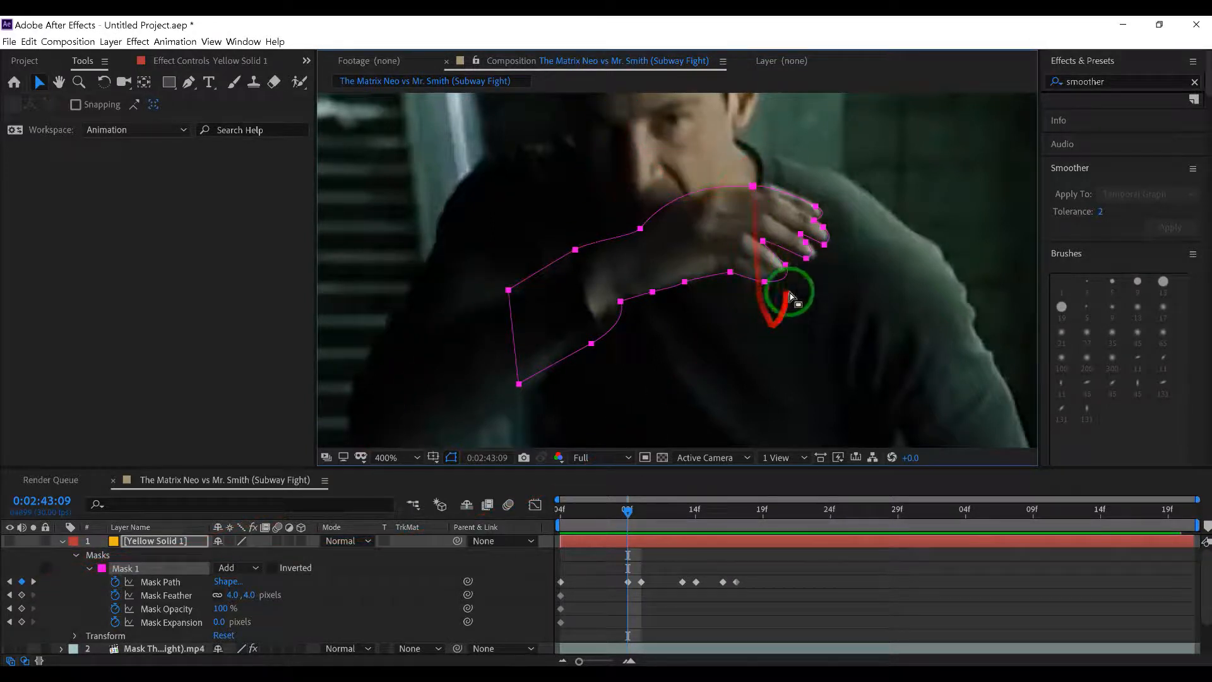
pyautogui.click(640, 228)
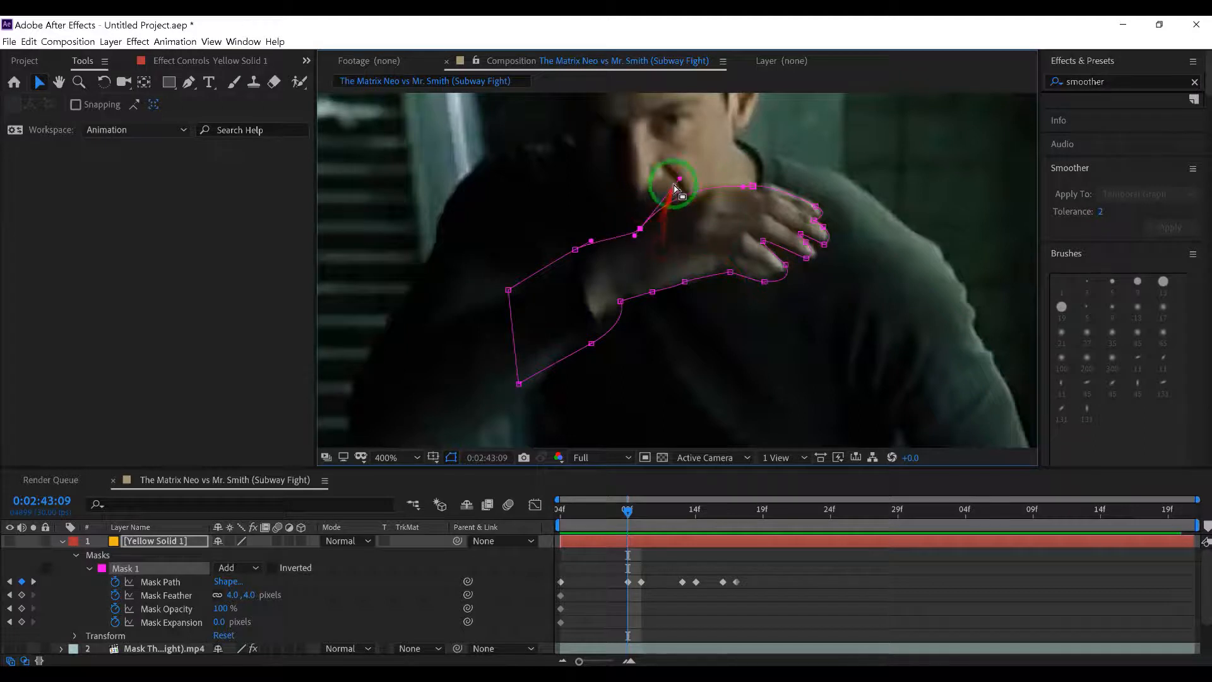
pyautogui.moveTo(679, 179); pyautogui.dragTo(686, 176)
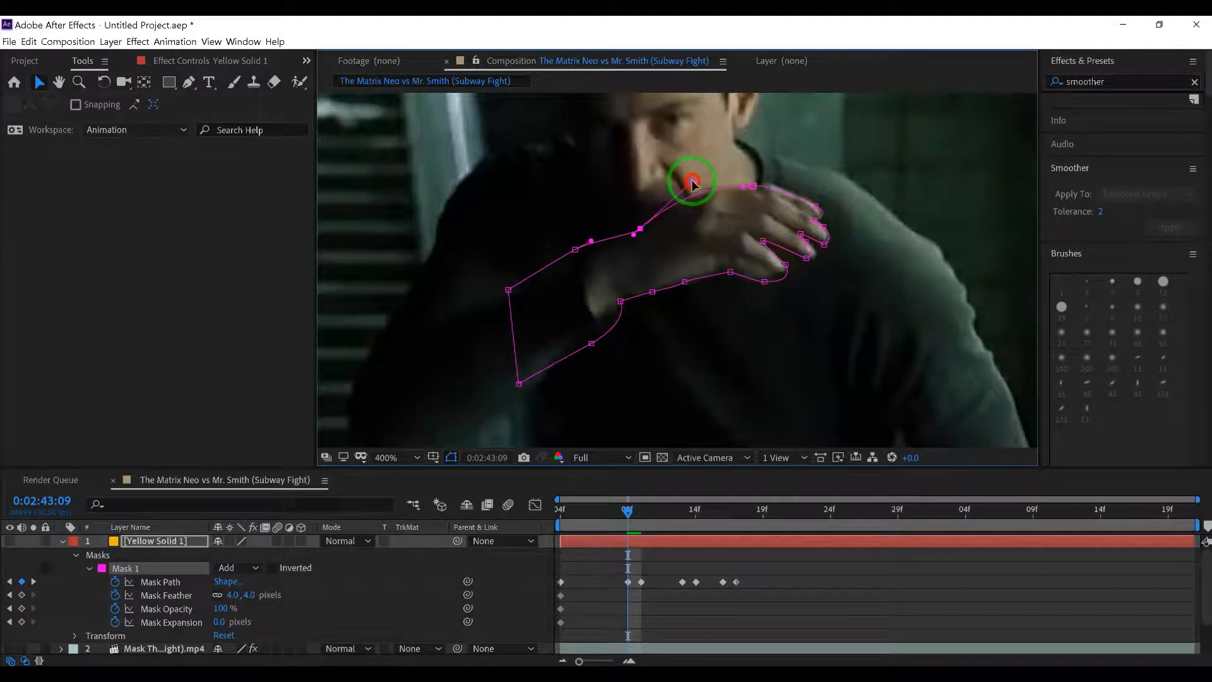
# Step: Copy the Mask Path keyframe at 0:02:43:09 and paste it at 0:02:43:07
pyautogui.moveTo(615, 509)
pyautogui.mouseDown()
pyautogui.moveTo(630, 509)
pyautogui.moveTo(607, 505)
pyautogui.moveTo(627, 509)
pyautogui.mouseUp()
pyautogui.moveTo(628, 582)
pyautogui.mouseDown()
pyautogui.moveTo(636, 602)
pyautogui.moveTo(634, 591)
pyautogui.mouseUp()
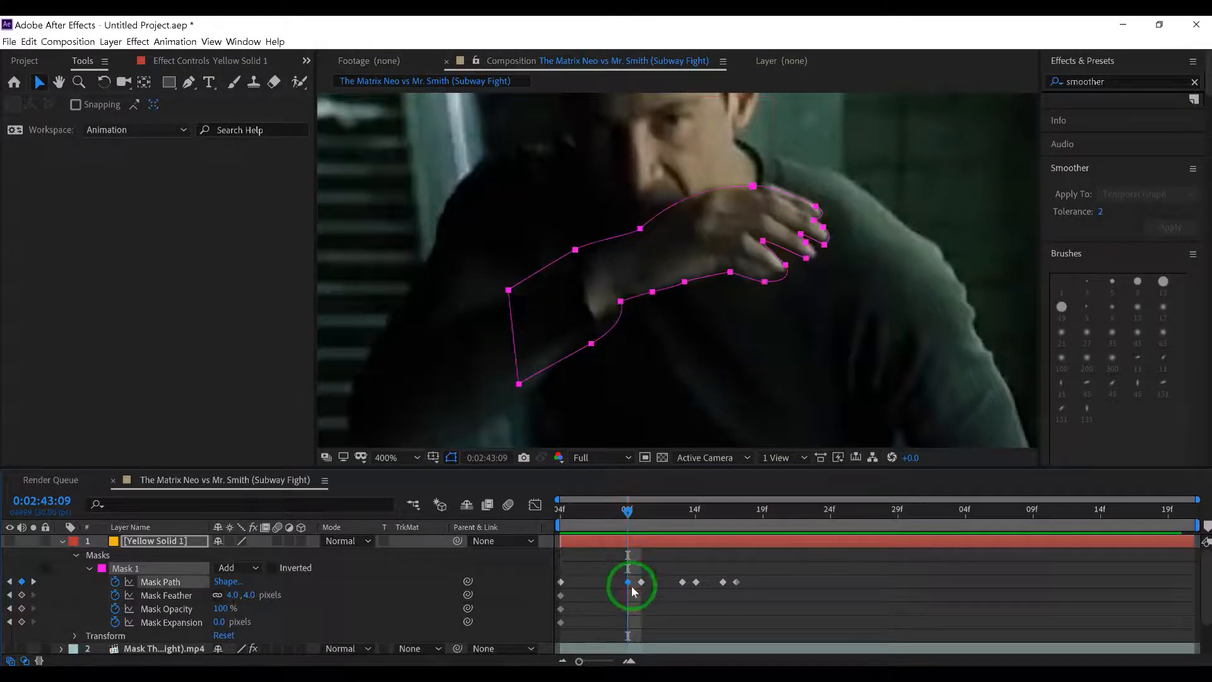
pyautogui.moveTo(628, 512); pyautogui.dragTo(606, 513)
pyautogui.hotkey('ctrl', 'v')
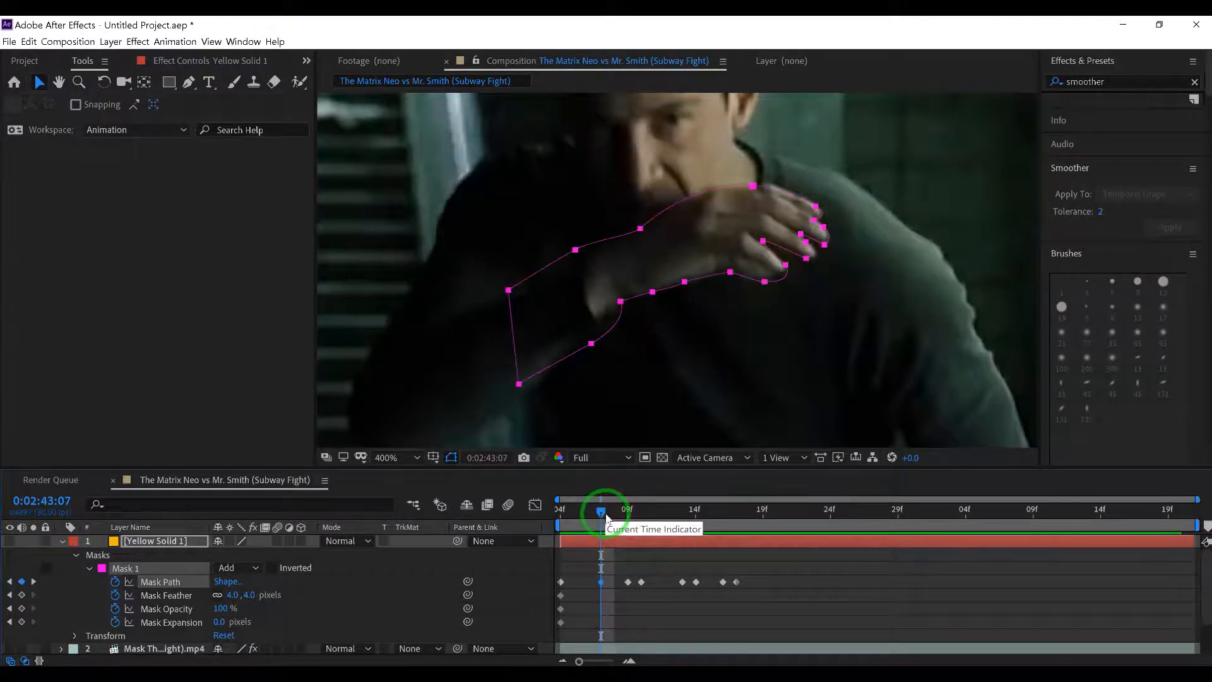
# Step: At 0:02:43:27, move the whole mask as one shape to cover the hand and forearm
pyautogui.moveTo(609, 512); pyautogui.dragTo(737, 519)
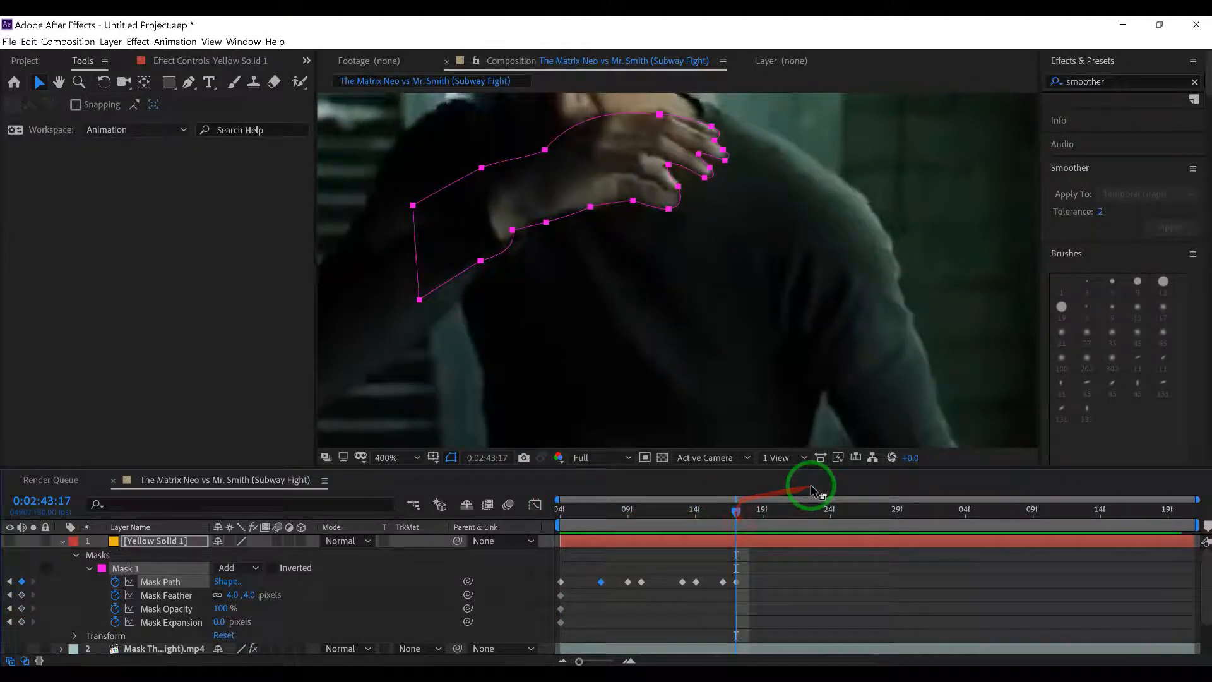
pyautogui.press('h')
pyautogui.moveTo(658, 257); pyautogui.dragTo(689, 312)
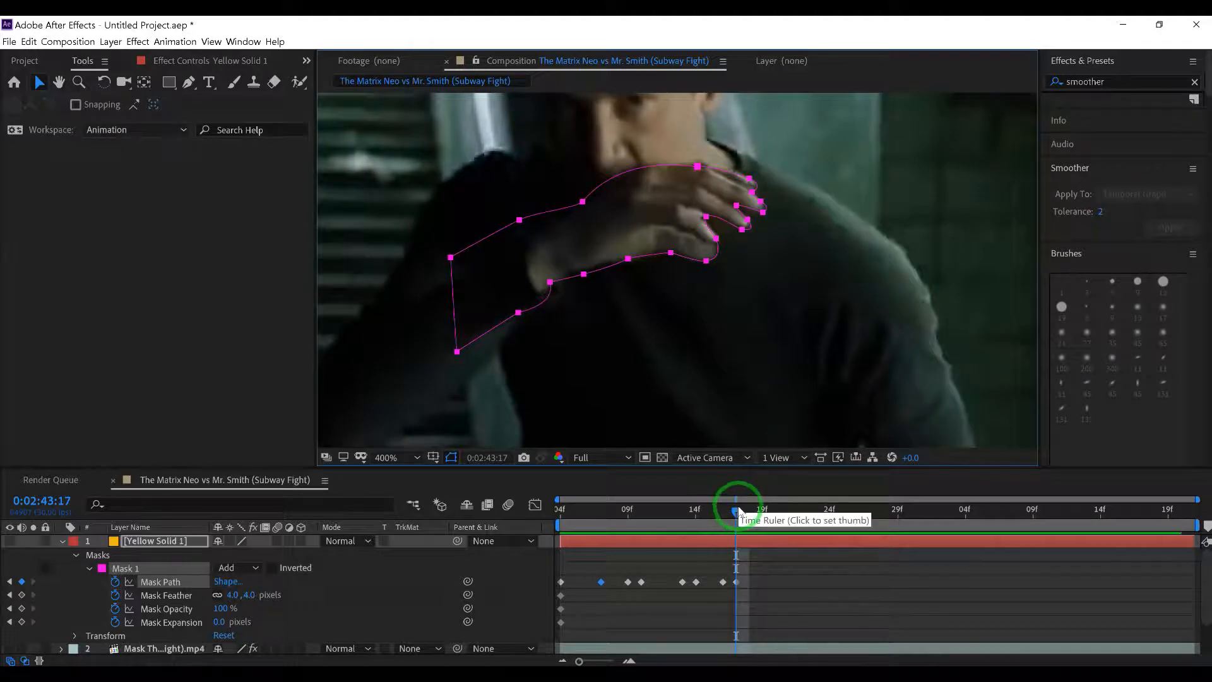
pyautogui.moveTo(736, 508); pyautogui.dragTo(877, 510)
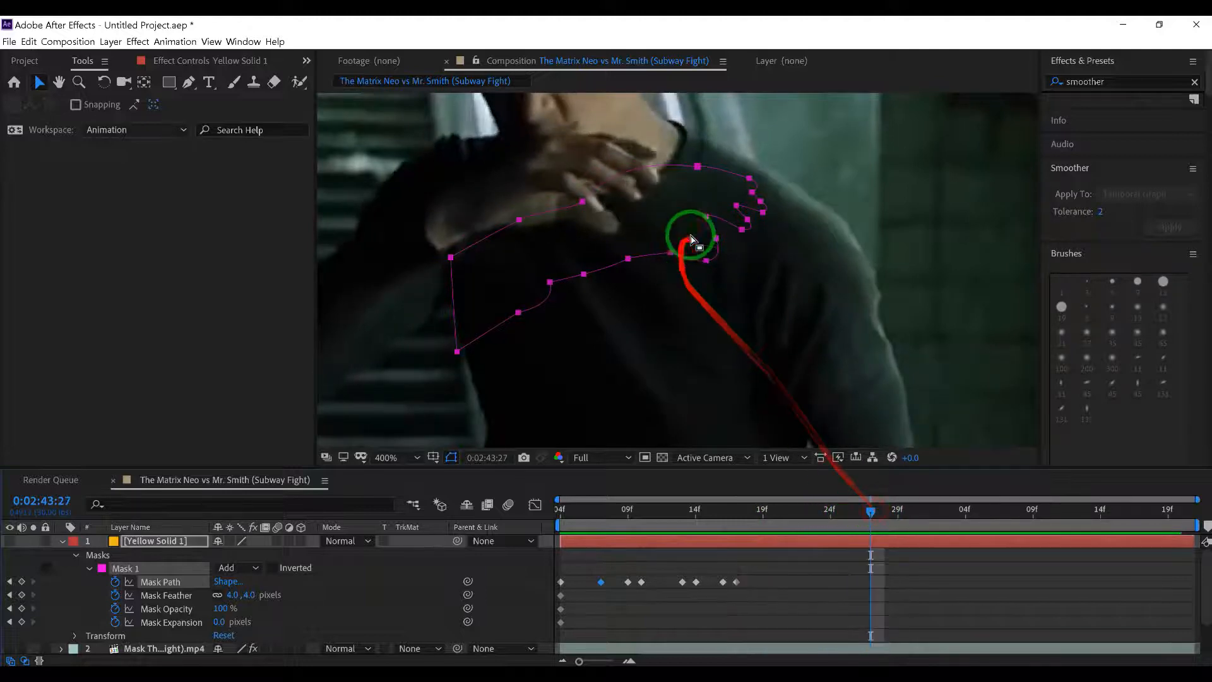
pyautogui.doubleClick(706, 218)
pyautogui.moveTo(725, 217); pyautogui.dragTo(669, 306)
pyautogui.press('Return')
# Step: Reposition the mask points along the forearm's lower edge and in the gap above the thumb at 0:02:43:27
pyautogui.scroll(1, 649, 217)
pyautogui.scroll(-1, 669, 305)
pyautogui.moveTo(466, 266); pyautogui.dragTo(506, 297)
pyautogui.moveTo(493, 282); pyautogui.dragTo(484, 337)
pyautogui.moveTo(528, 277); pyautogui.dragTo(618, 275)
pyautogui.moveTo(651, 275); pyautogui.dragTo(653, 239)
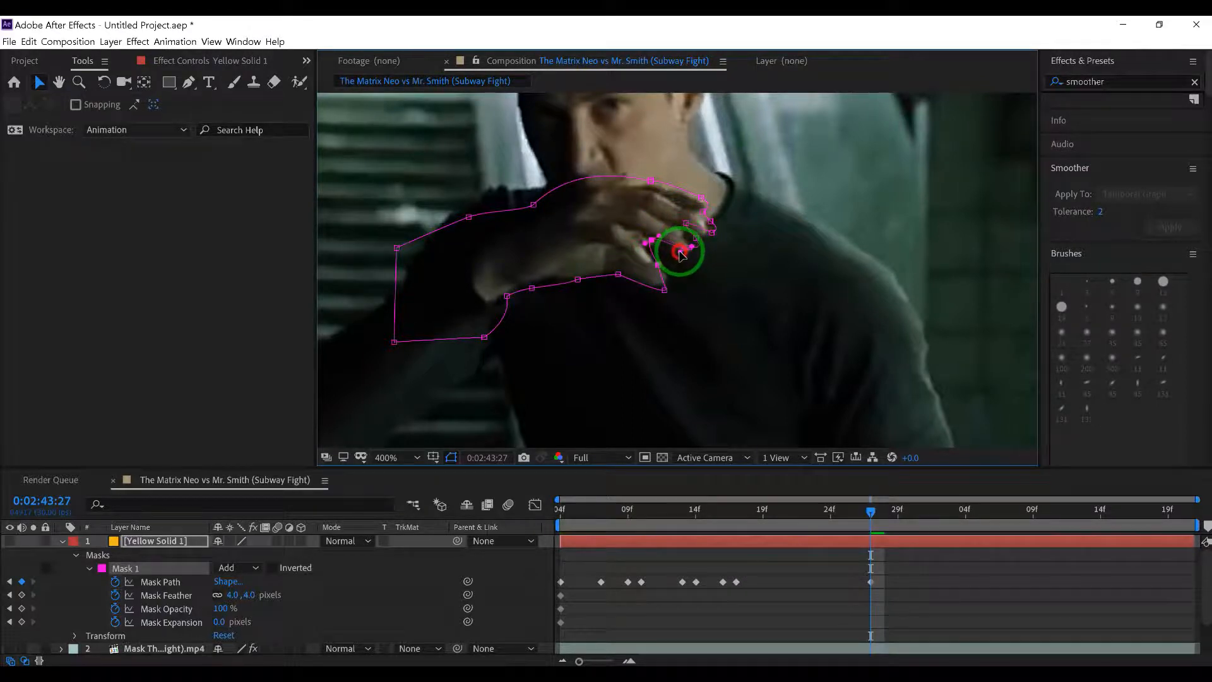
# Step: Refine the mask points around the fingertips, finger gaps, top of the hand and thumb tip at 0:02:43:27
pyautogui.scroll(1, 698, 253)
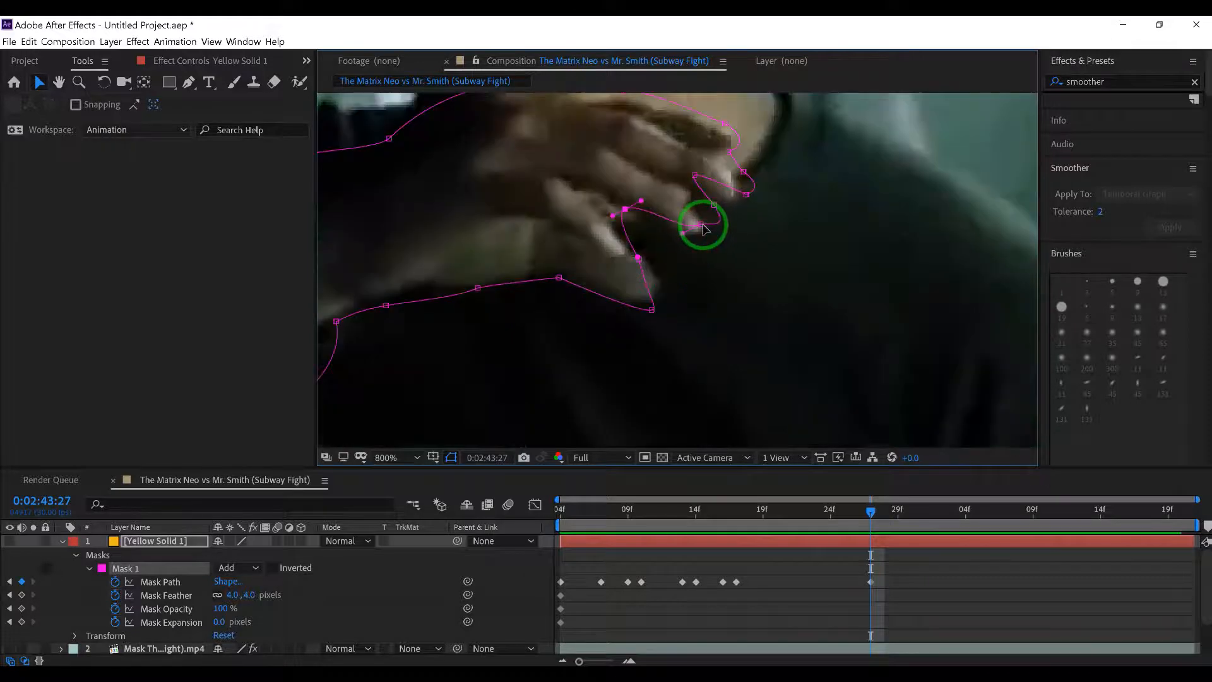
pyautogui.moveTo(701, 228); pyautogui.dragTo(697, 155)
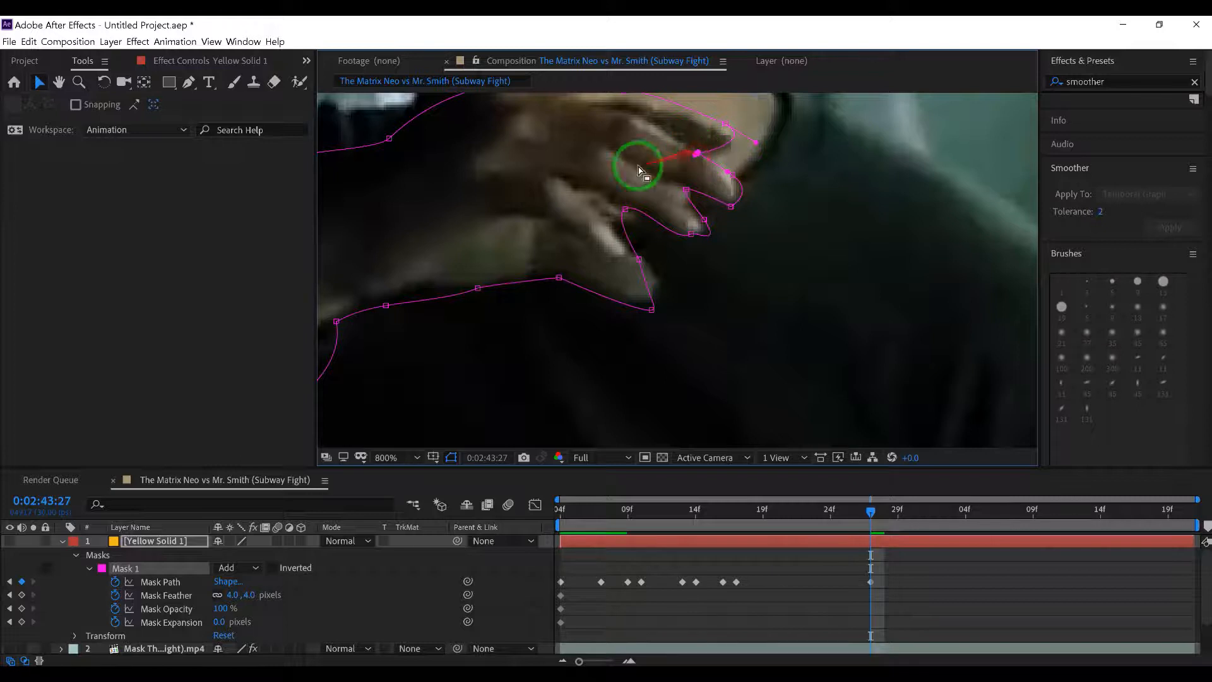
pyautogui.moveTo(565, 168); pyautogui.dragTo(711, 292)
pyautogui.moveTo(770, 218); pyautogui.dragTo(779, 226)
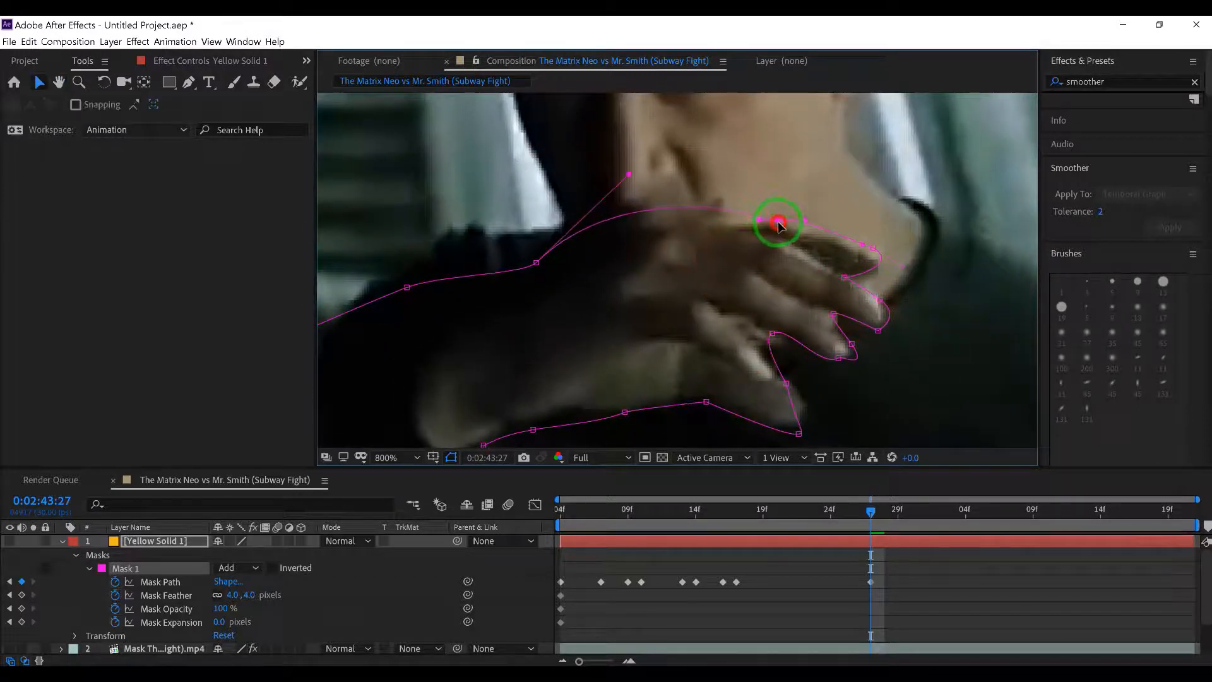
pyautogui.moveTo(812, 419); pyautogui.dragTo(785, 312)
pyautogui.click(785, 352)
pyautogui.moveTo(825, 277); pyautogui.dragTo(816, 280)
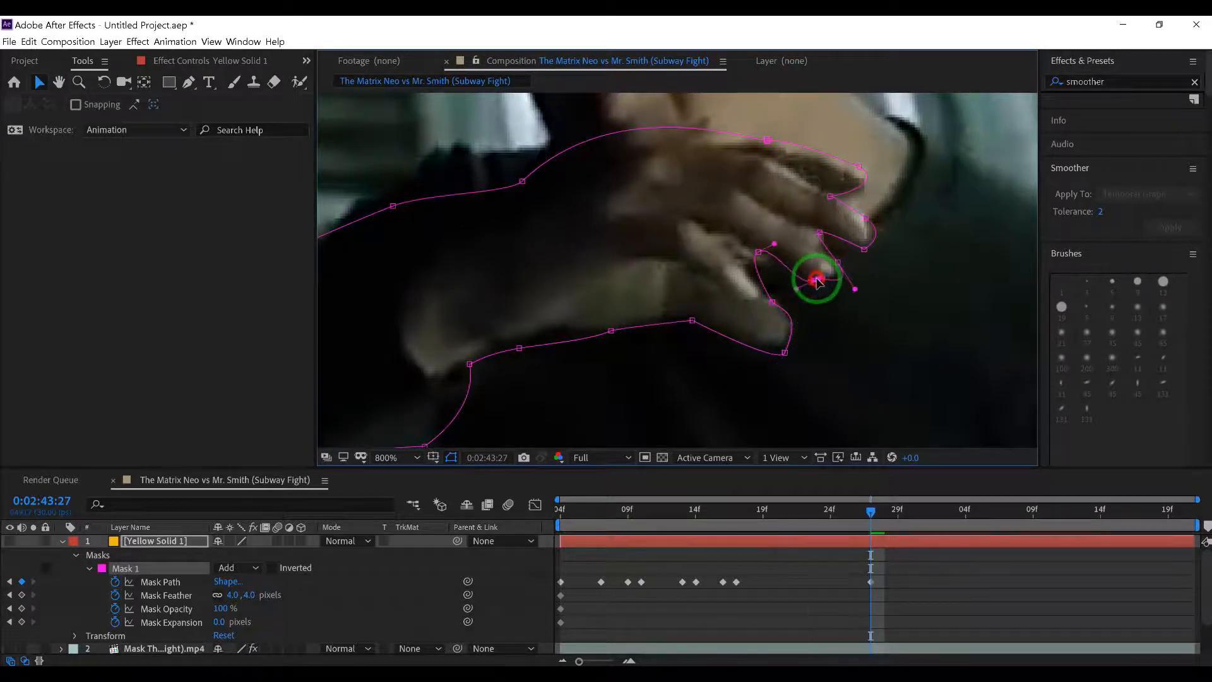
# Step: At 0:02:43:20, correct the mask path to follow the hand outline
pyautogui.moveTo(870, 509); pyautogui.dragTo(772, 502)
pyautogui.moveTo(637, 379)
pyautogui.mouseDown()
pyautogui.moveTo(672, 412)
pyautogui.moveTo(698, 382)
pyautogui.moveTo(766, 366)
pyautogui.moveTo(912, 379)
pyautogui.moveTo(952, 244)
pyautogui.moveTo(902, 194)
pyautogui.moveTo(979, 303)
pyautogui.moveTo(992, 293)
pyautogui.moveTo(972, 313)
pyautogui.mouseUp()
pyautogui.moveTo(966, 271)
pyautogui.mouseDown()
pyautogui.moveTo(1014, 266)
pyautogui.moveTo(1018, 250)
pyautogui.mouseUp()
# Step: Copy the Mask Path keyframe at 0:02:43:20 and paste it at 0:02:43:19
pyautogui.moveTo(777, 509)
pyautogui.mouseDown()
pyautogui.moveTo(735, 505)
pyautogui.moveTo(775, 512)
pyautogui.moveTo(794, 621)
pyautogui.mouseUp()
pyautogui.scroll(-1, 785, 285)
pyautogui.moveTo(777, 512); pyautogui.dragTo(857, 519)
pyautogui.hotkey('ctrl', 'v')
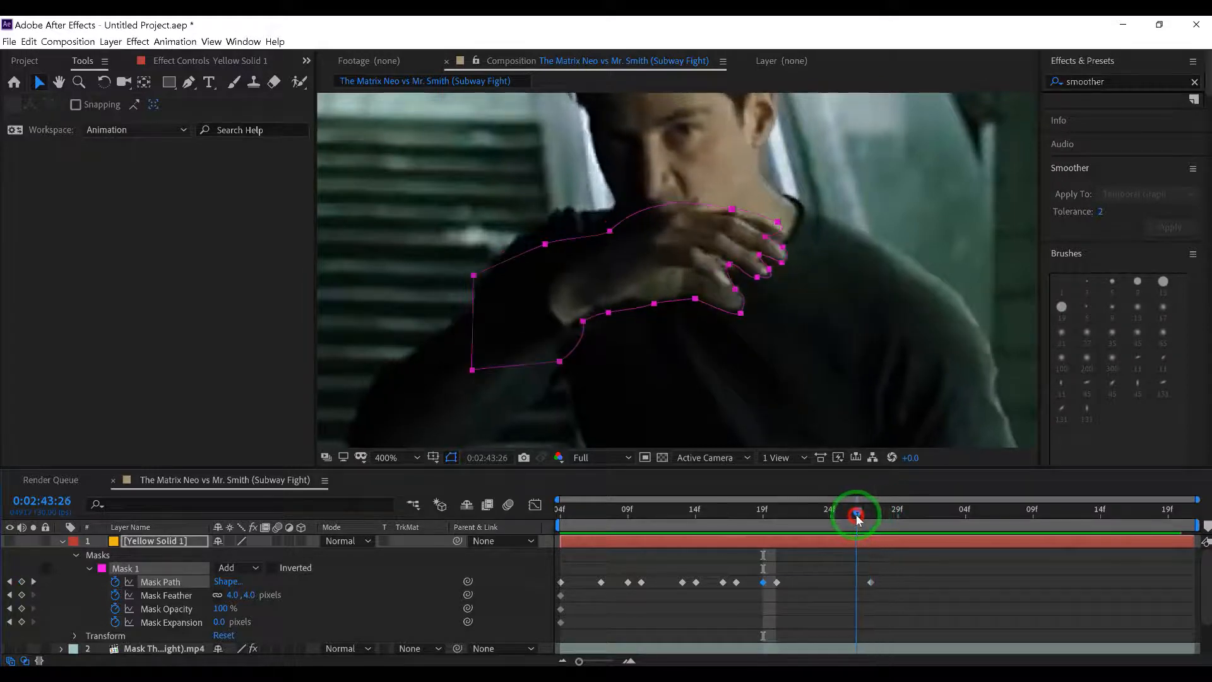
# Step: At 0:02:43:26, adjust the curve at the upper wrist and the mask points on the forearm's lower edge
pyautogui.moveTo(602, 197); pyautogui.dragTo(626, 256)
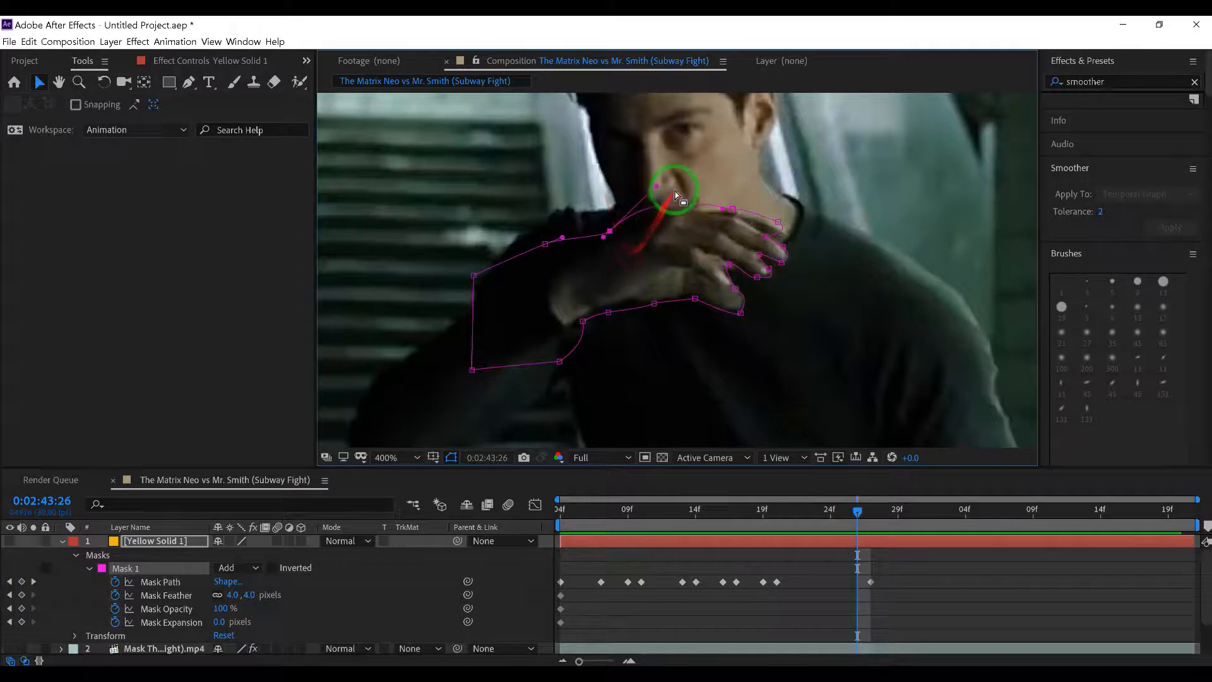
pyautogui.moveTo(660, 190); pyautogui.dragTo(607, 310)
pyautogui.click(659, 303)
# Step: Copy the Mask Path keyframe at 0:02:43:26 and paste it at 0:02:43:25
pyautogui.moveTo(857, 509); pyautogui.dragTo(839, 510)
pyautogui.moveTo(850, 573); pyautogui.dragTo(860, 595)
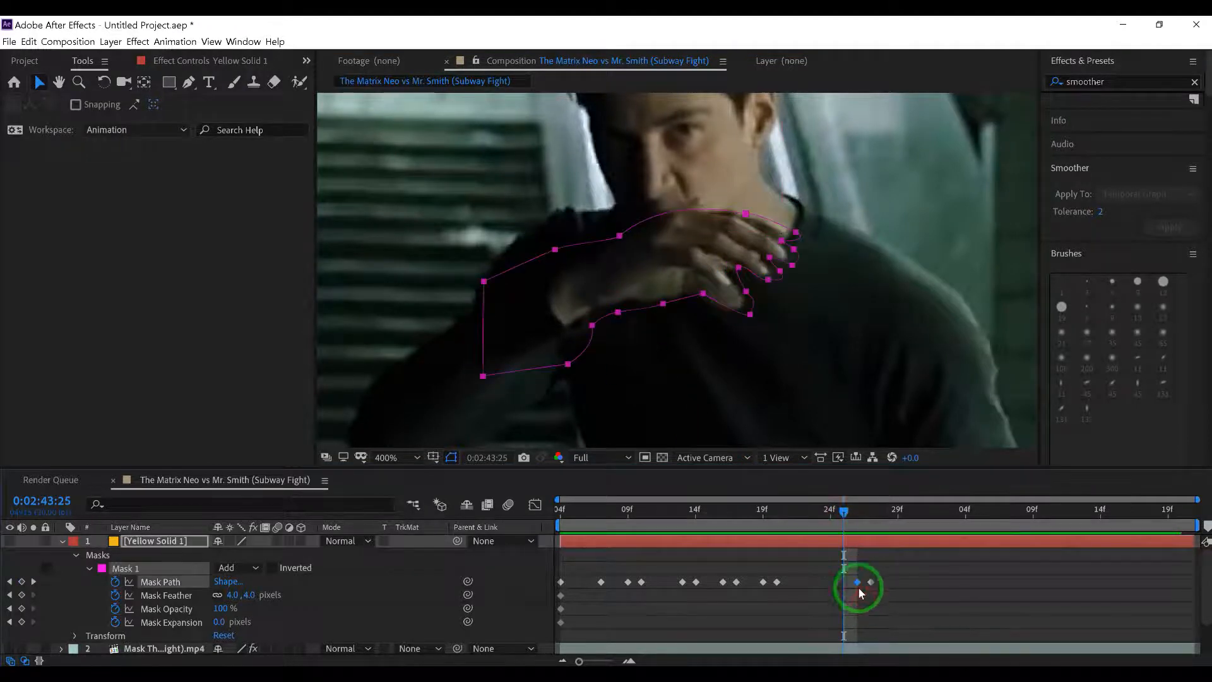
pyautogui.hotkey('ctrl', 'c')
pyautogui.hotkey('ctrl', 'v')
# Step: At 0:02:43:22, fit the mask points around the thumb, the lower fingertip and the forearm's lower edge
pyautogui.moveTo(845, 512); pyautogui.dragTo(803, 519)
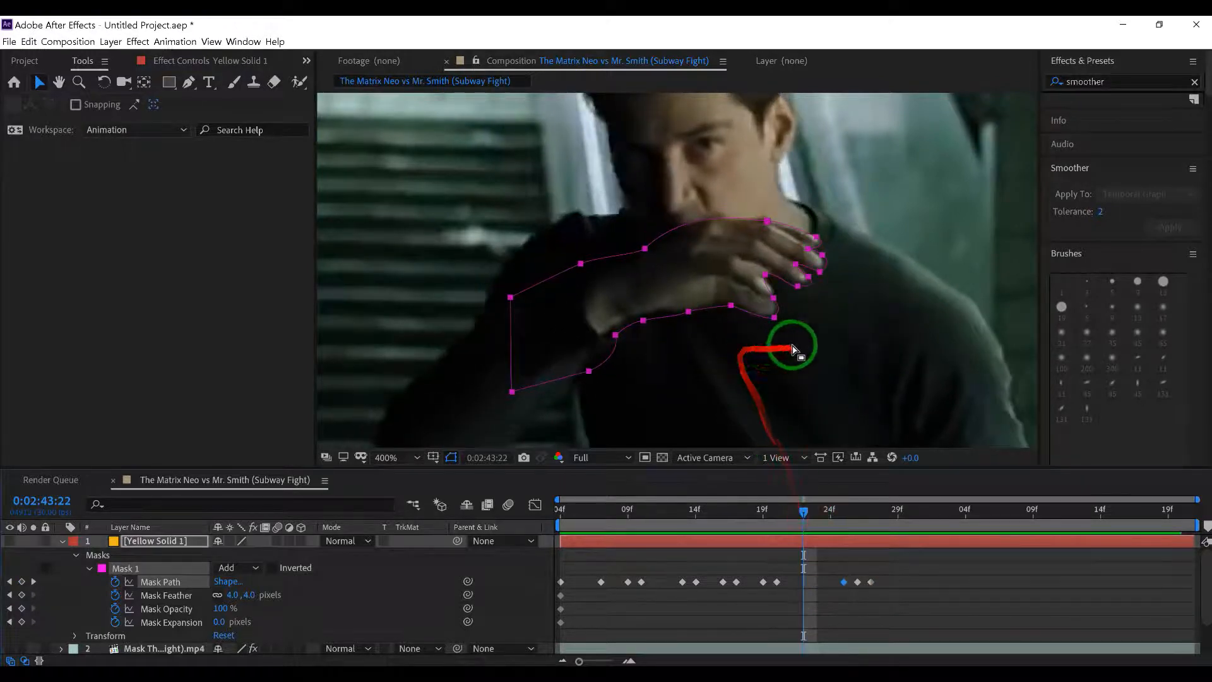
pyautogui.click(772, 316)
pyautogui.moveTo(775, 320); pyautogui.dragTo(799, 285)
pyautogui.moveTo(643, 319); pyautogui.dragTo(690, 309)
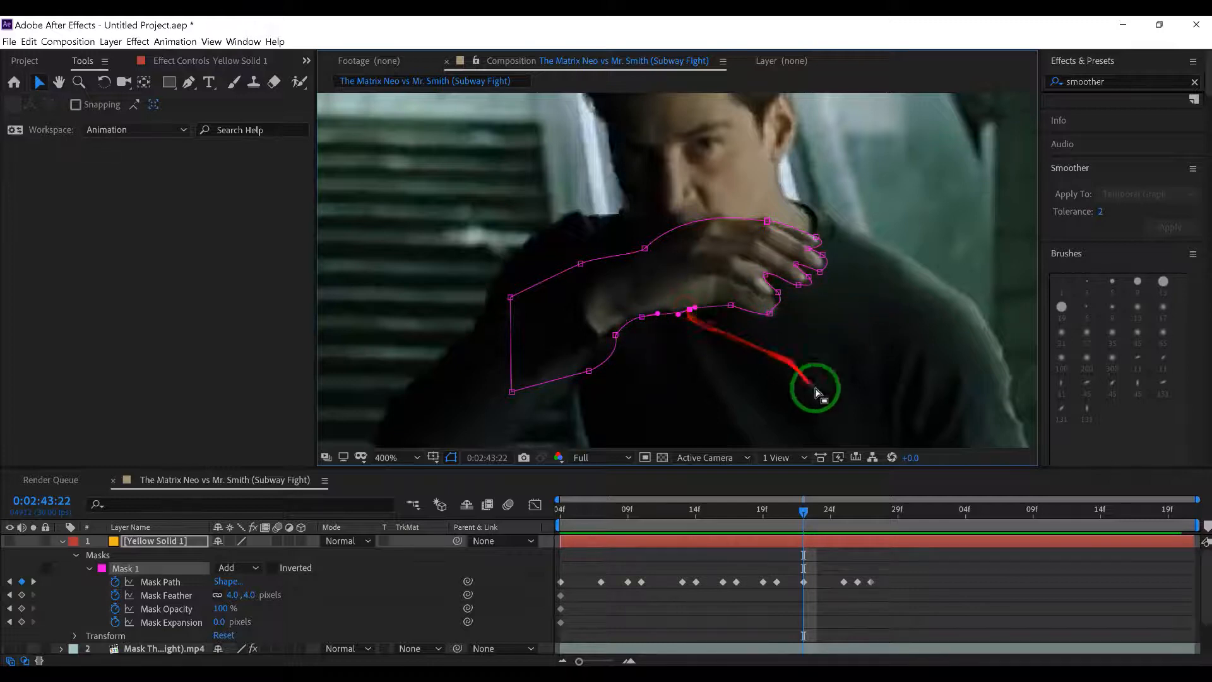
# Step: At 0:02:44:02, rotate and move the whole mask to line up with the hand and forearm
pyautogui.moveTo(804, 512); pyautogui.dragTo(929, 538)
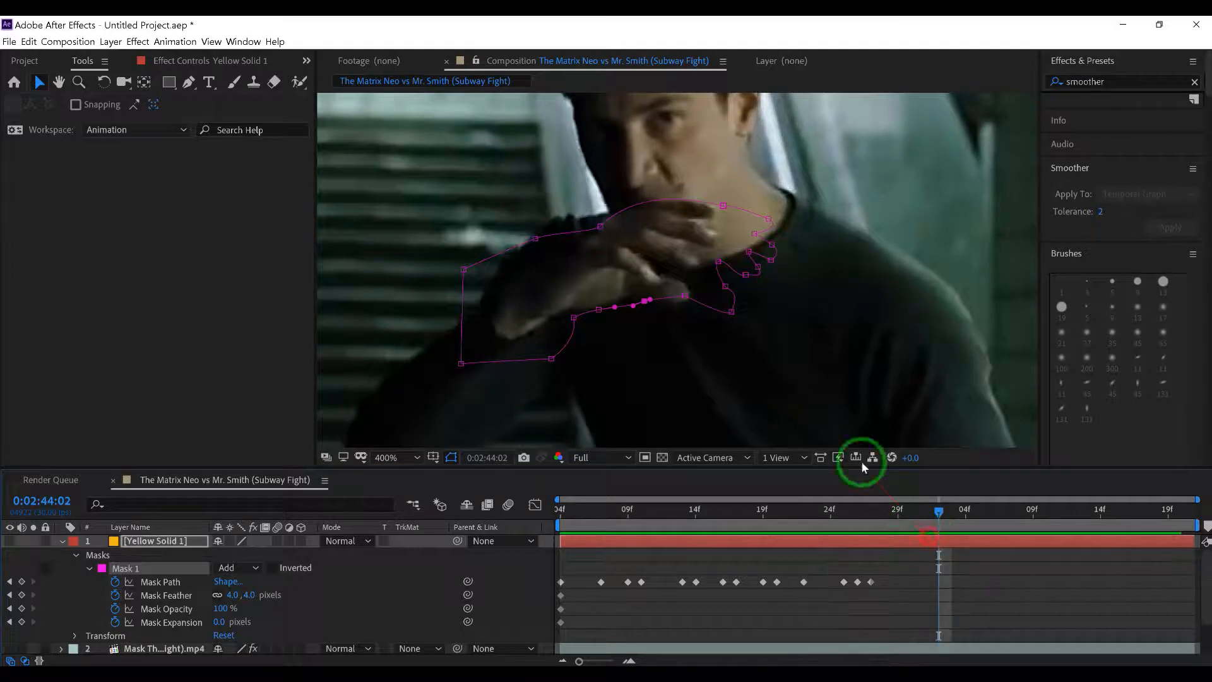
pyautogui.doubleClick(716, 264)
pyautogui.moveTo(831, 271); pyautogui.dragTo(837, 249)
pyautogui.moveTo(715, 247); pyautogui.dragTo(671, 257)
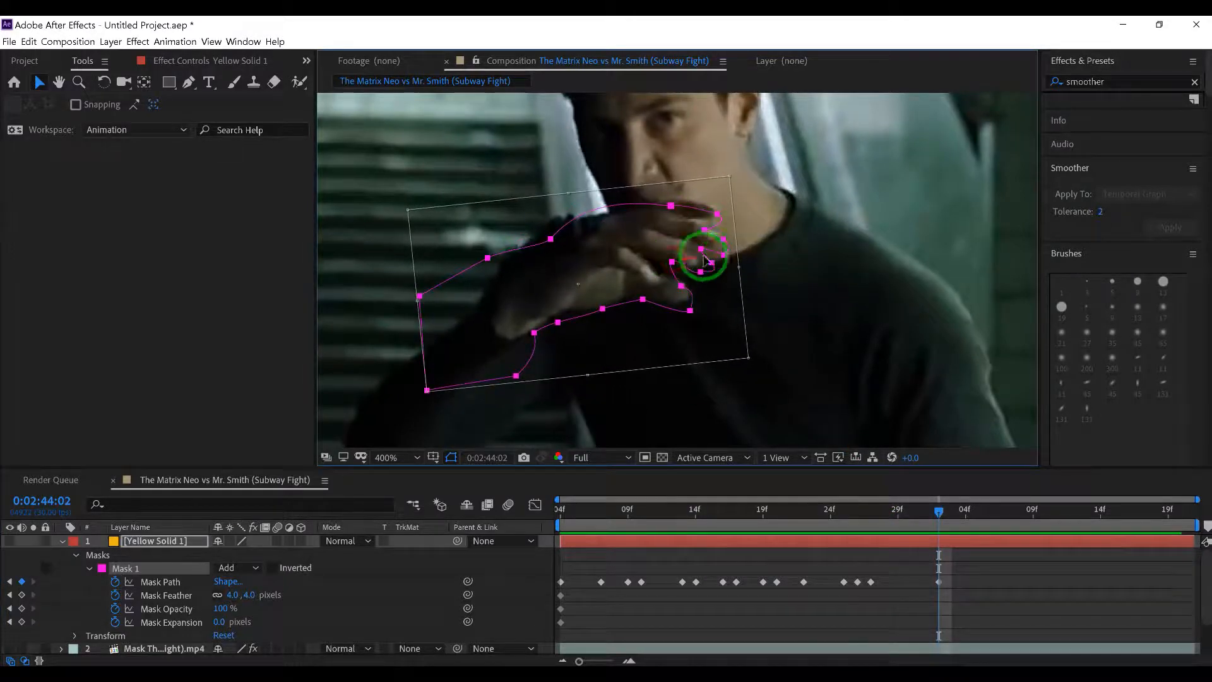
pyautogui.press('Return')
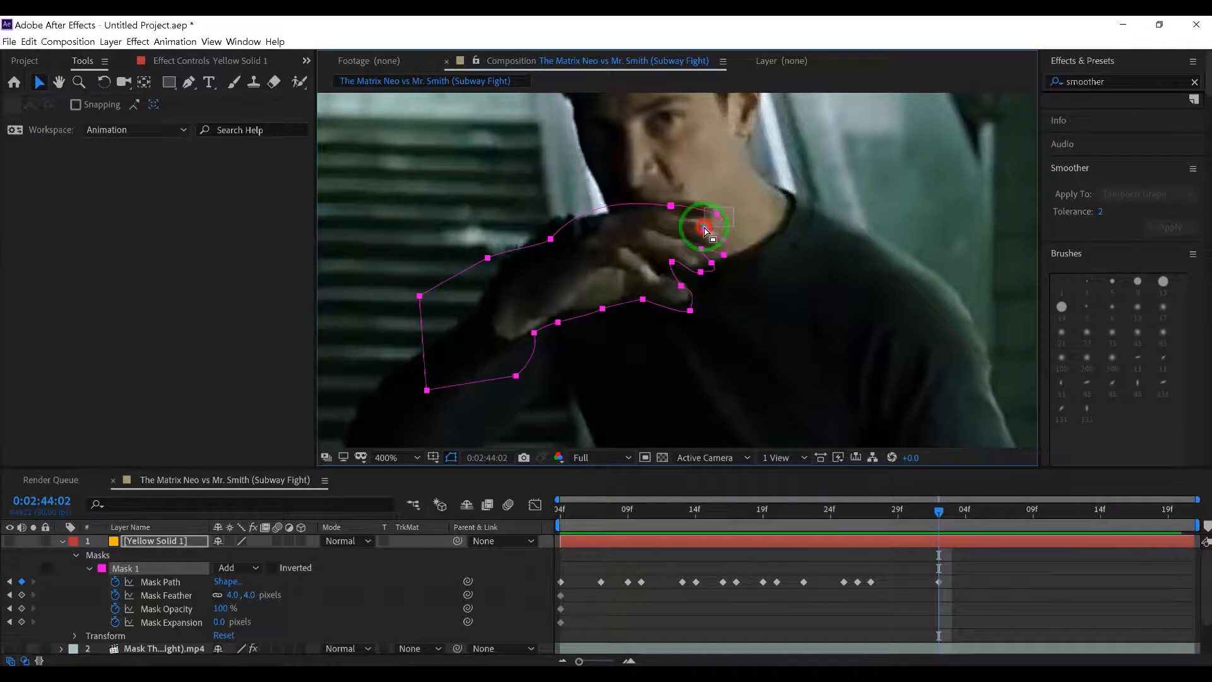
# Step: At 0:02:44:02, fit the mask points and curves along the top of the wrist and around the fingertips
pyautogui.moveTo(712, 208); pyautogui.dragTo(712, 209)
pyautogui.moveTo(554, 238); pyautogui.dragTo(622, 201)
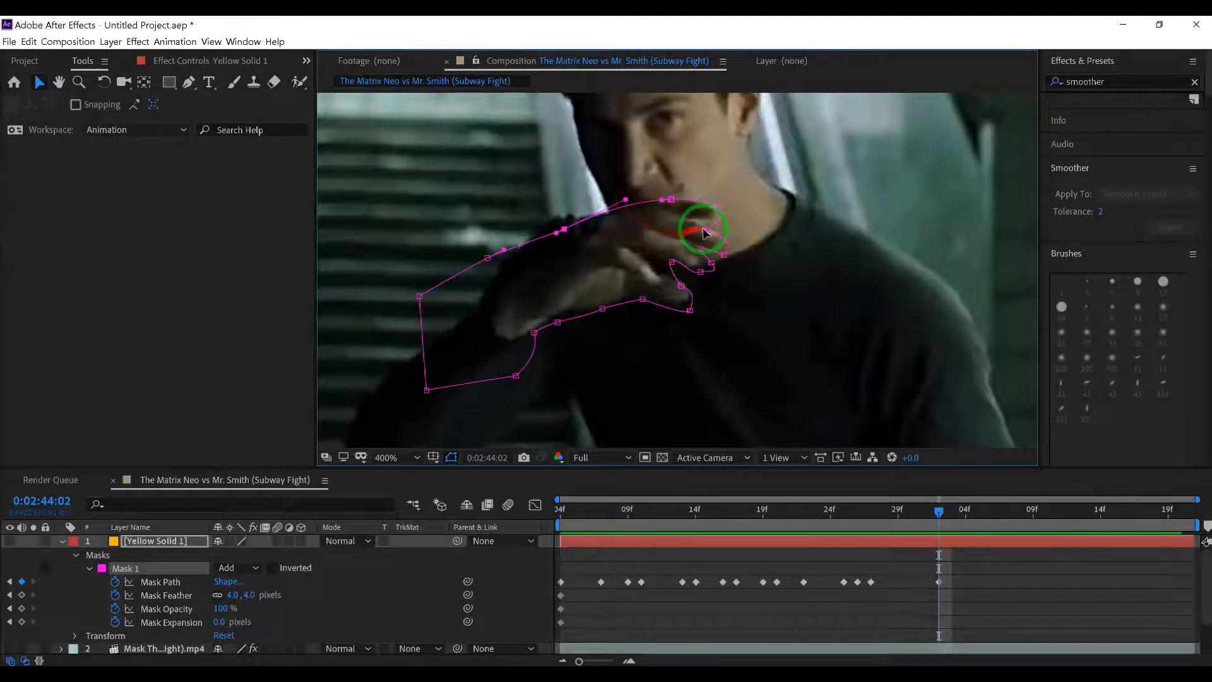
pyautogui.moveTo(705, 236); pyautogui.dragTo(715, 282)
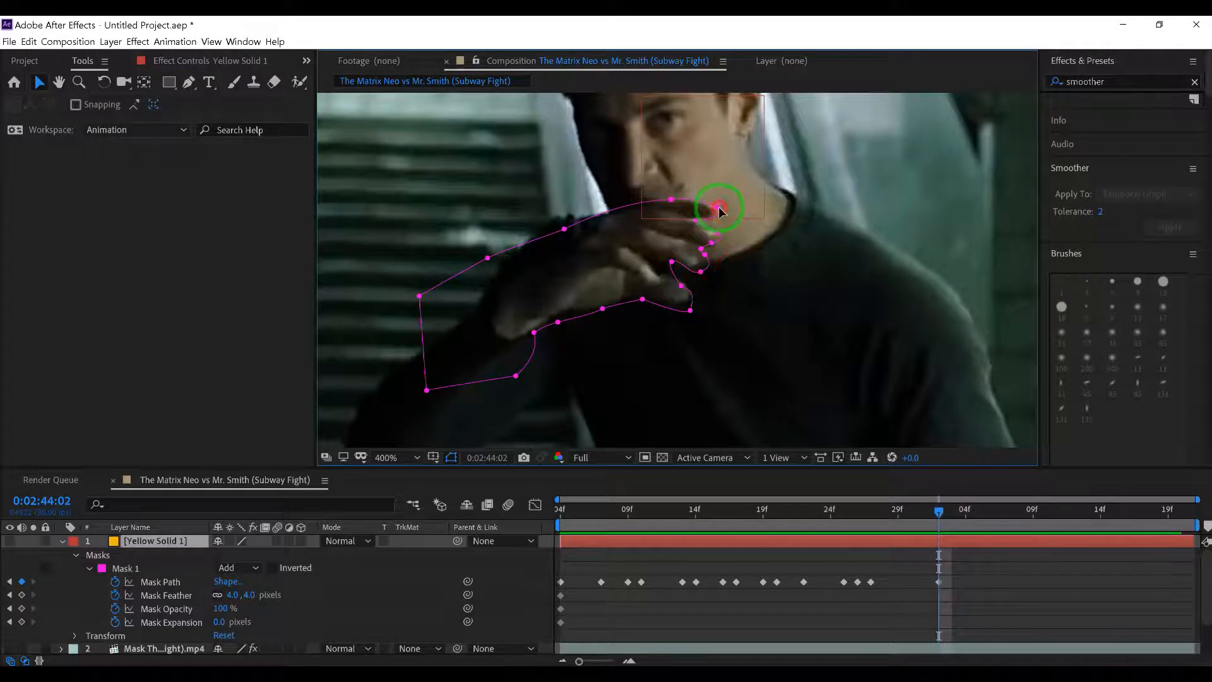
pyautogui.moveTo(721, 211); pyautogui.dragTo(698, 213)
# Step: Copy the Mask Path keyframe at 0:02:44:02 and paste it at 0:02:44:01
pyautogui.moveTo(939, 510)
pyautogui.mouseDown()
pyautogui.moveTo(834, 517)
pyautogui.moveTo(867, 527)
pyautogui.moveTo(887, 511)
pyautogui.moveTo(952, 514)
pyautogui.moveTo(924, 510)
pyautogui.moveTo(939, 512)
pyautogui.mouseUp()
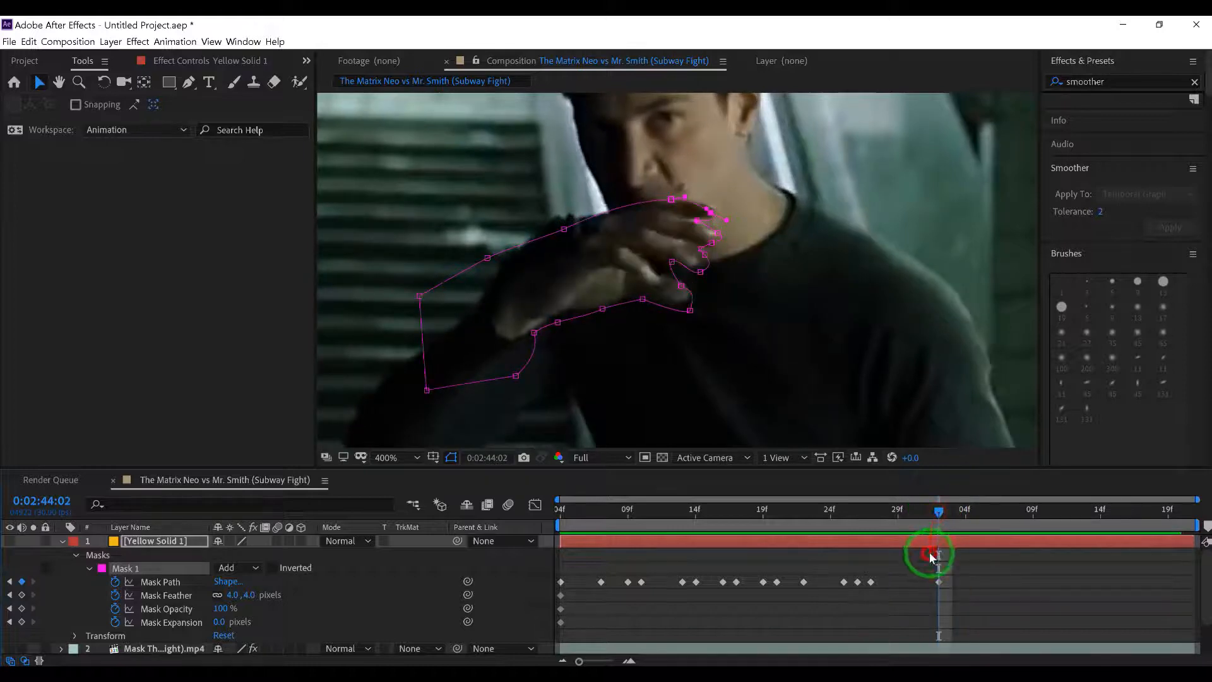
pyautogui.moveTo(931, 555); pyautogui.dragTo(964, 597)
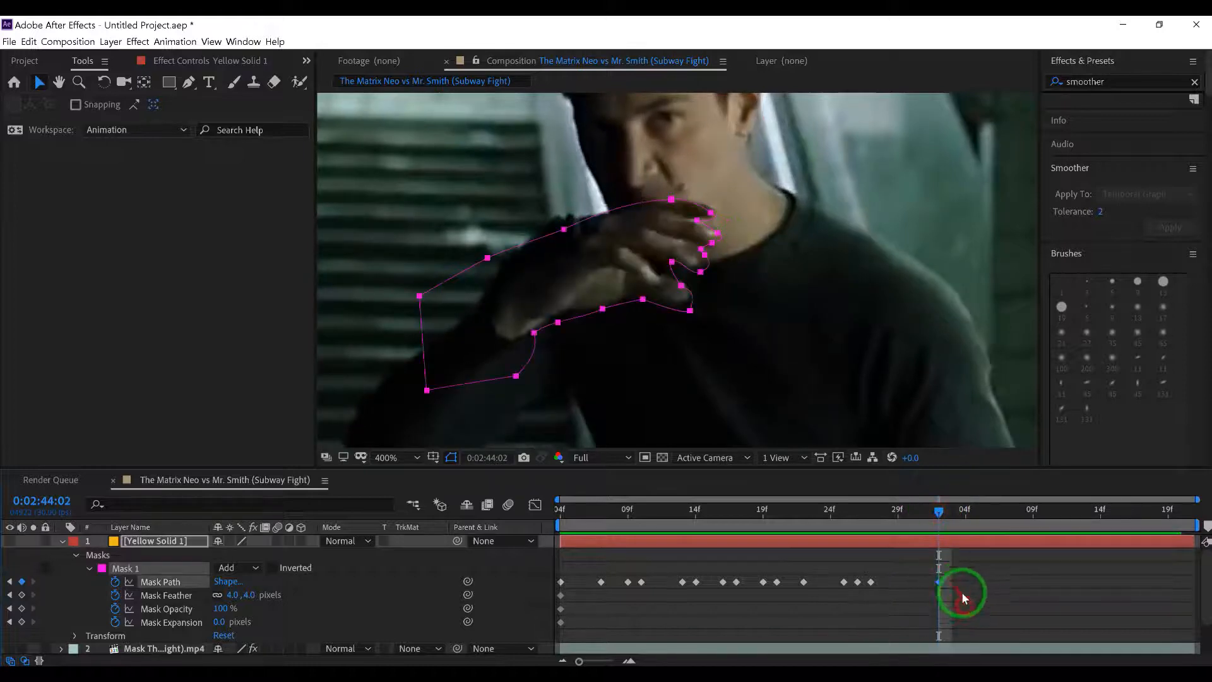
pyautogui.click(932, 515)
pyautogui.hotkey('ctrl', 'v')
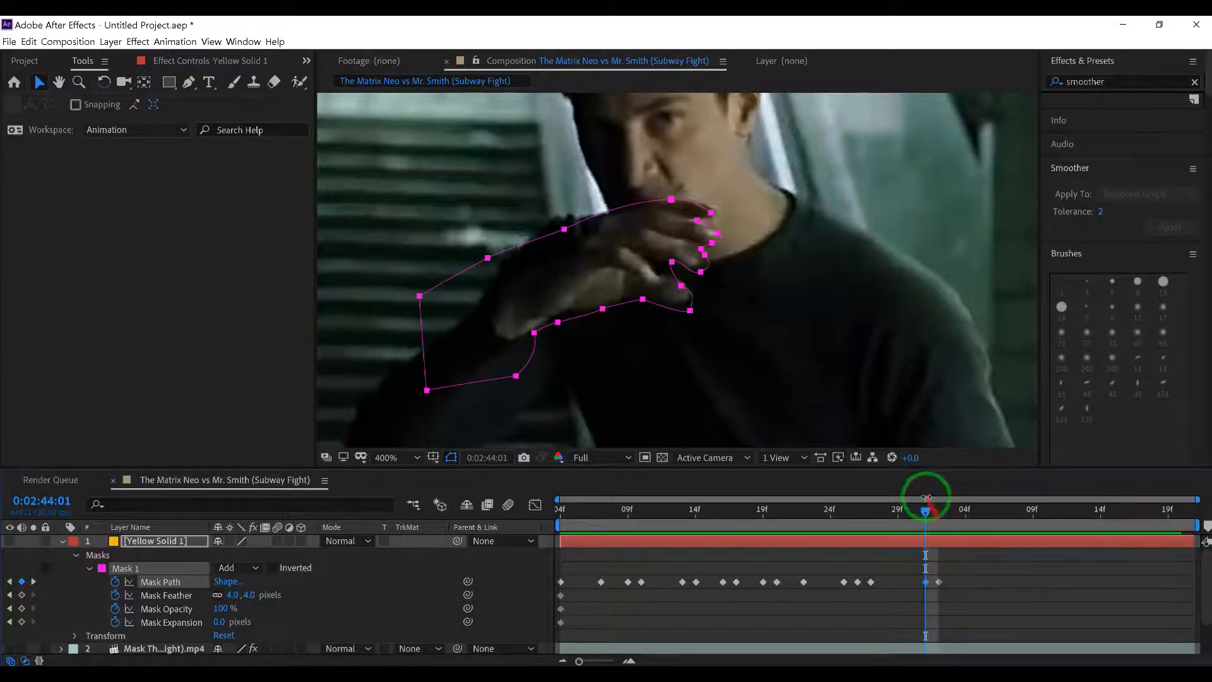
# Step: At 0:02:44:04, rotate and move the whole mask to line up with the lowered hand and forearm
pyautogui.moveTo(926, 514); pyautogui.dragTo(965, 509)
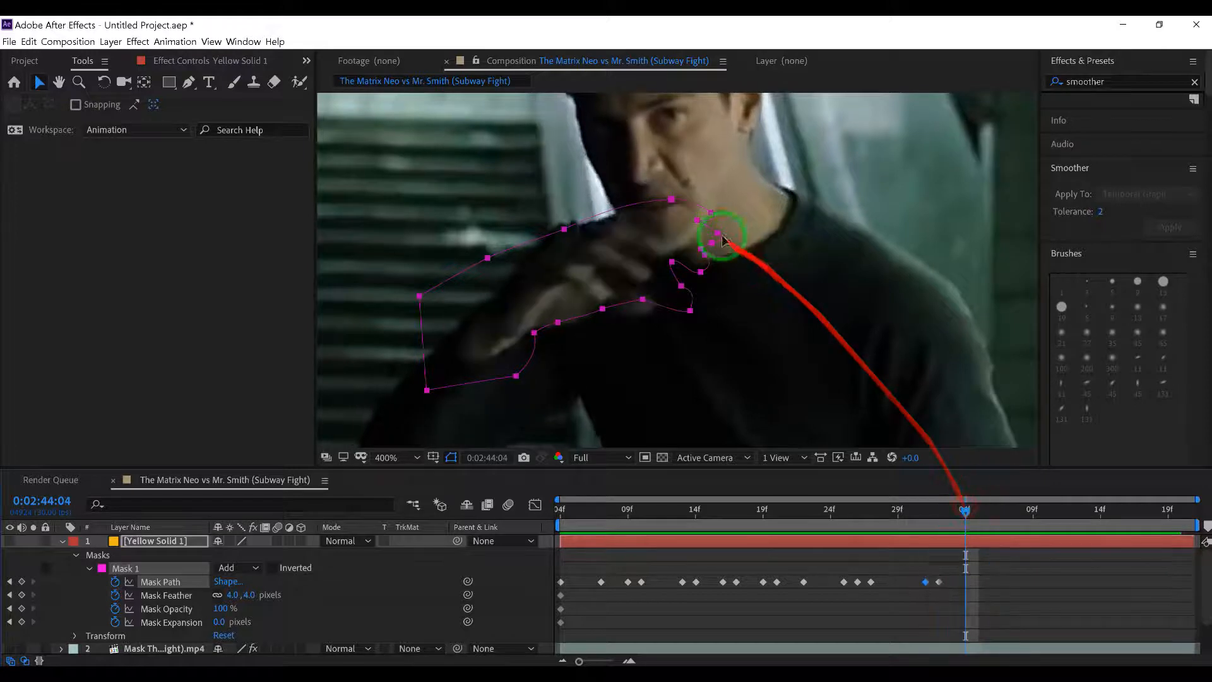
pyautogui.doubleClick(670, 197)
pyautogui.moveTo(817, 249); pyautogui.dragTo(794, 201)
pyautogui.moveTo(689, 225); pyautogui.dragTo(650, 257)
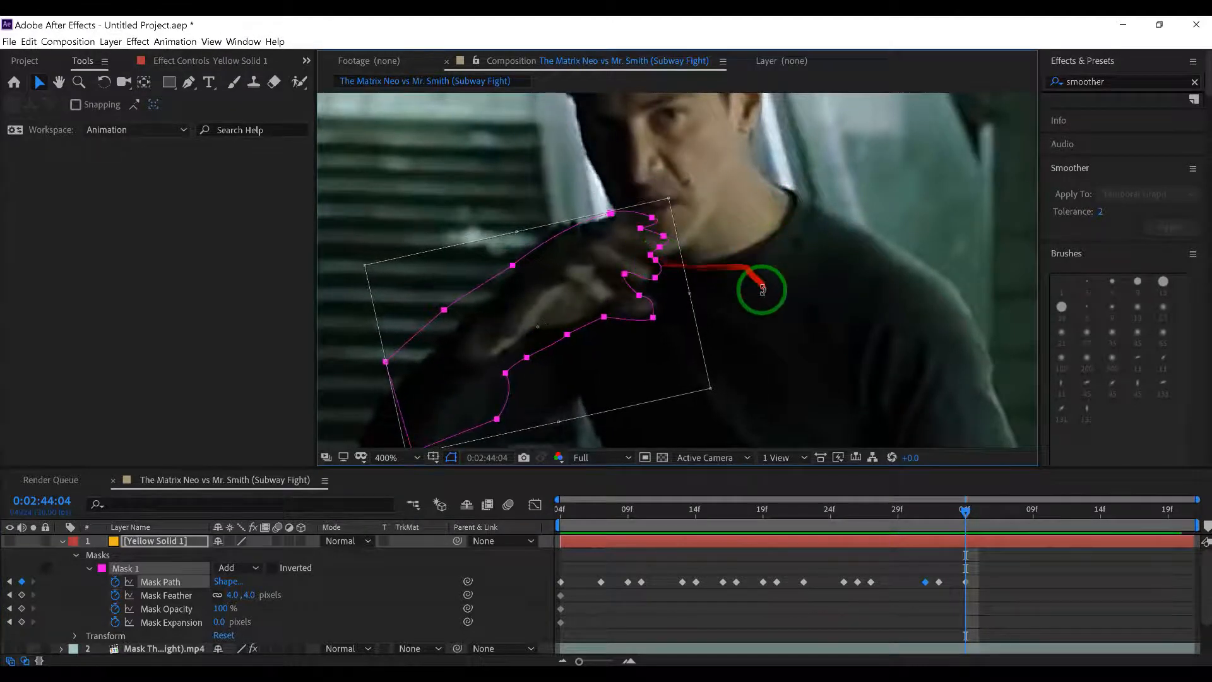
# Step: At 0:02:44:04, fit the mask points on the forearm's upper edge, the top of the hand, the fingers and the thumb
pyautogui.click(445, 310)
pyautogui.moveTo(462, 319)
pyautogui.mouseDown()
pyautogui.moveTo(433, 320)
pyautogui.moveTo(447, 319)
pyautogui.moveTo(441, 308)
pyautogui.moveTo(455, 327)
pyautogui.mouseUp()
pyautogui.moveTo(665, 240); pyautogui.dragTo(620, 251)
pyautogui.moveTo(610, 213); pyautogui.dragTo(610, 217)
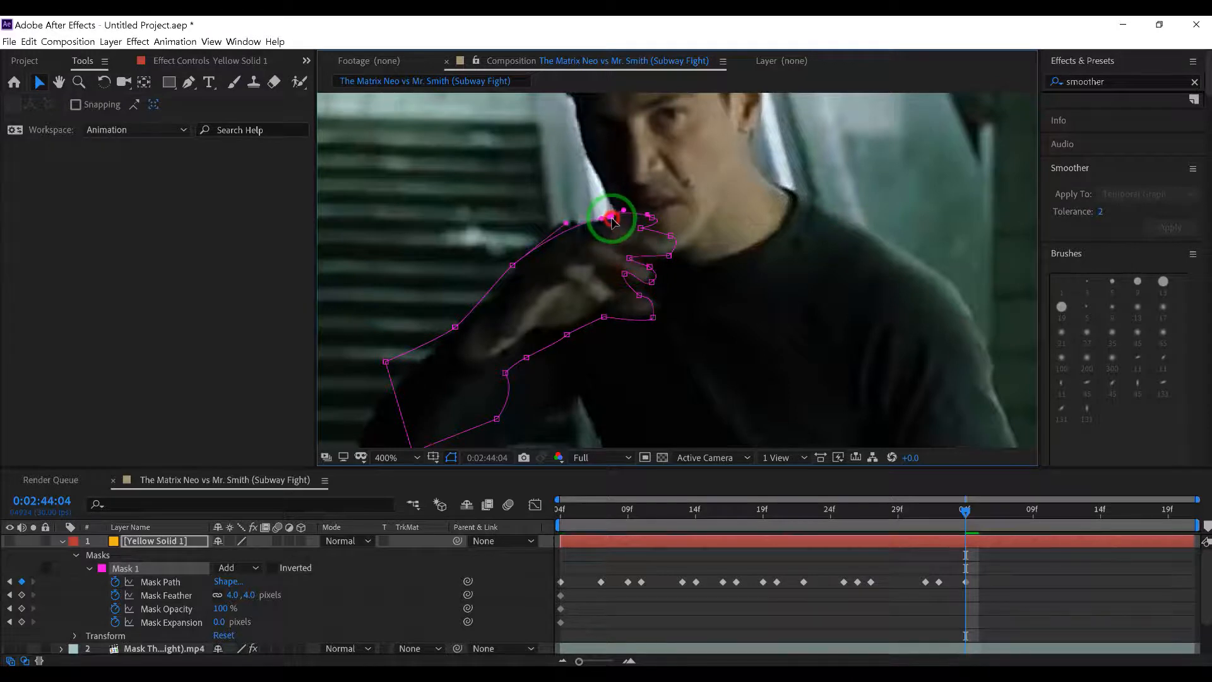
pyautogui.moveTo(653, 317); pyautogui.dragTo(656, 314)
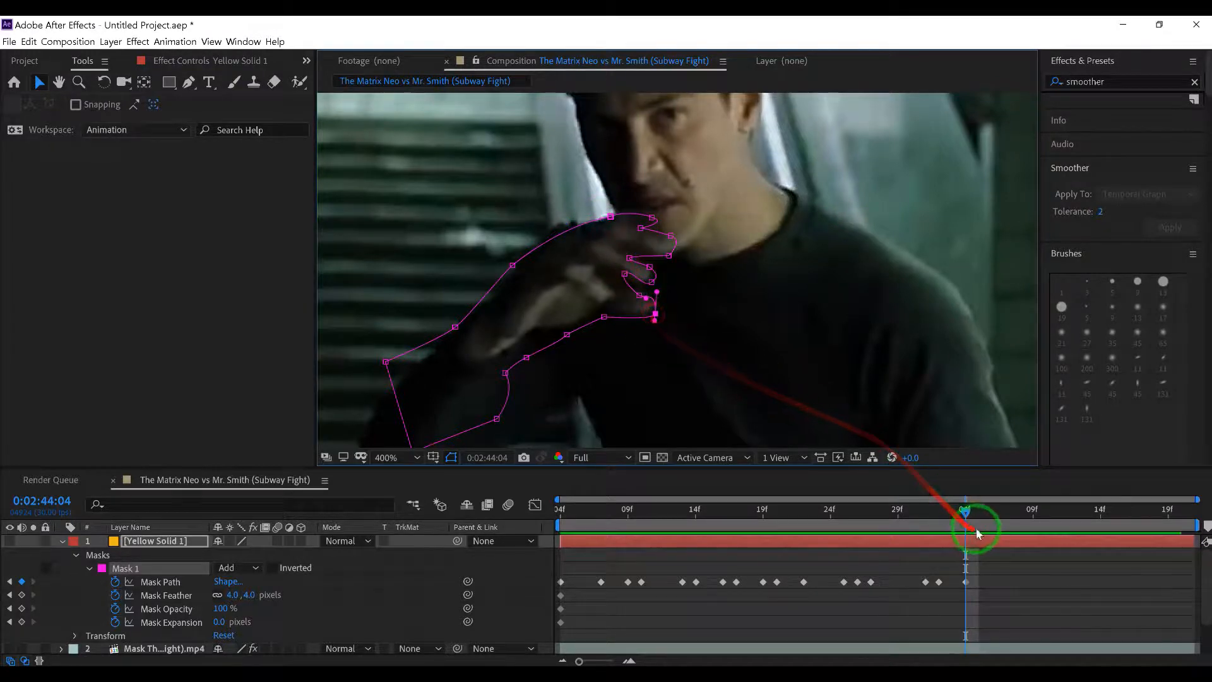
# Step: At 0:02:44:03, raise the mask point at the upper fingertip to follow the finger's edge
pyautogui.moveTo(964, 511); pyautogui.dragTo(954, 515)
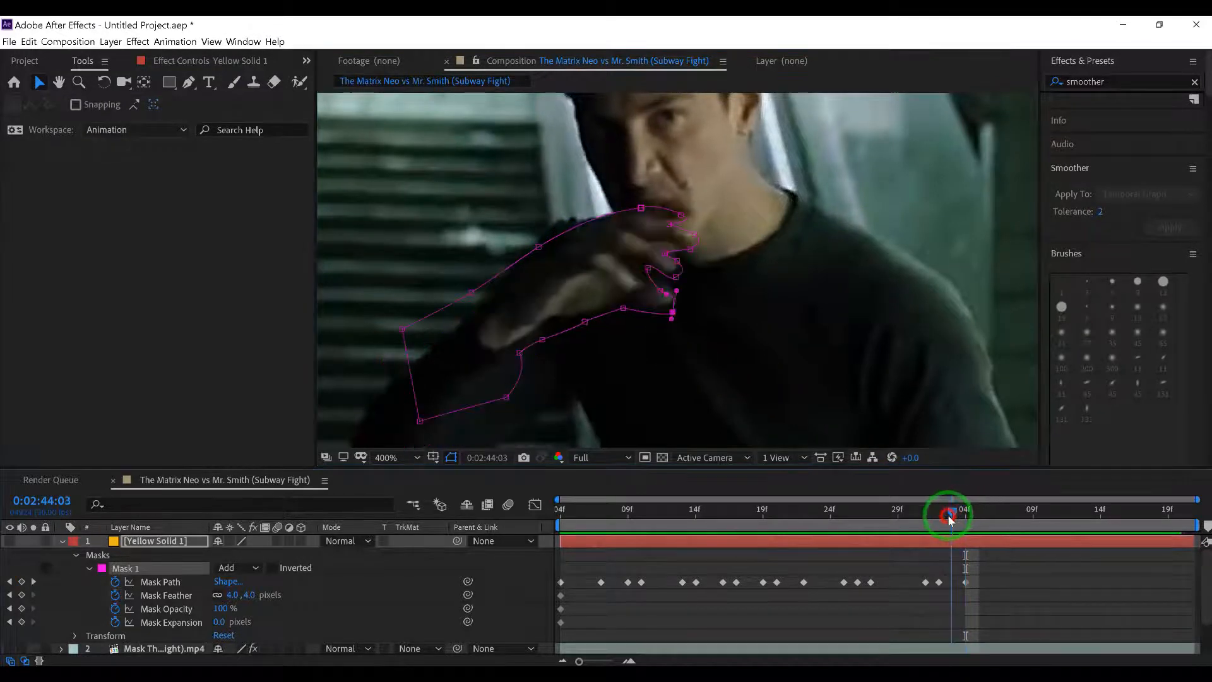
pyautogui.moveTo(682, 215); pyautogui.dragTo(682, 203)
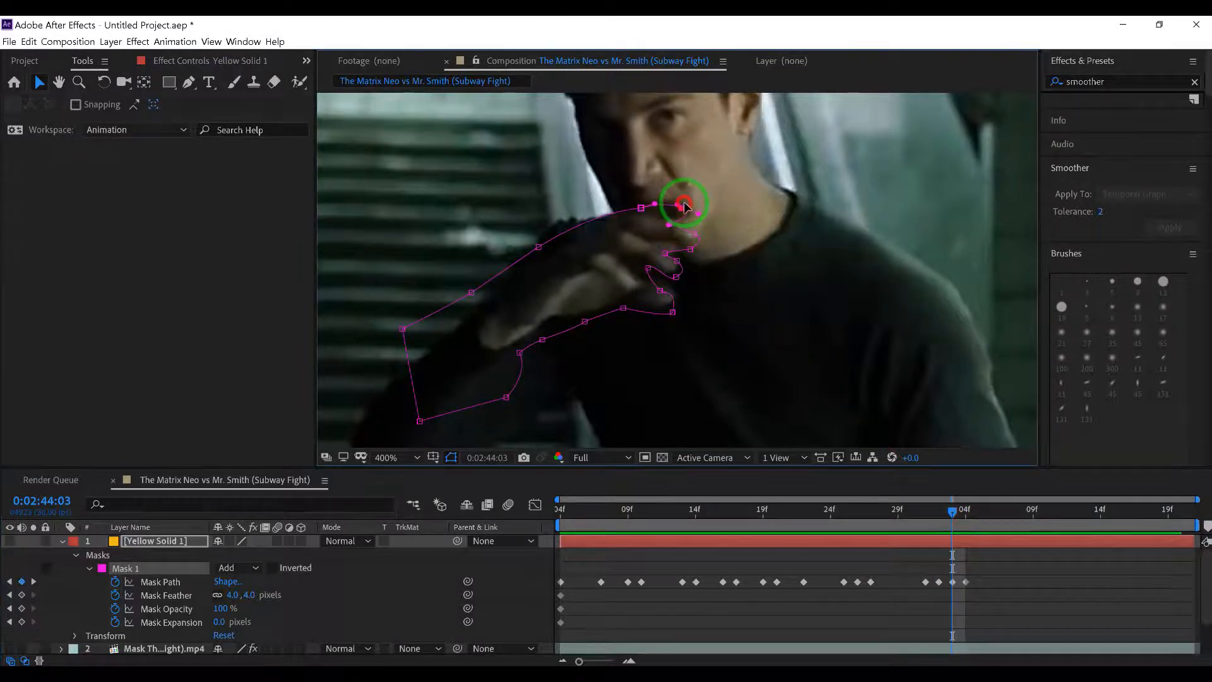
pyautogui.click(592, 319)
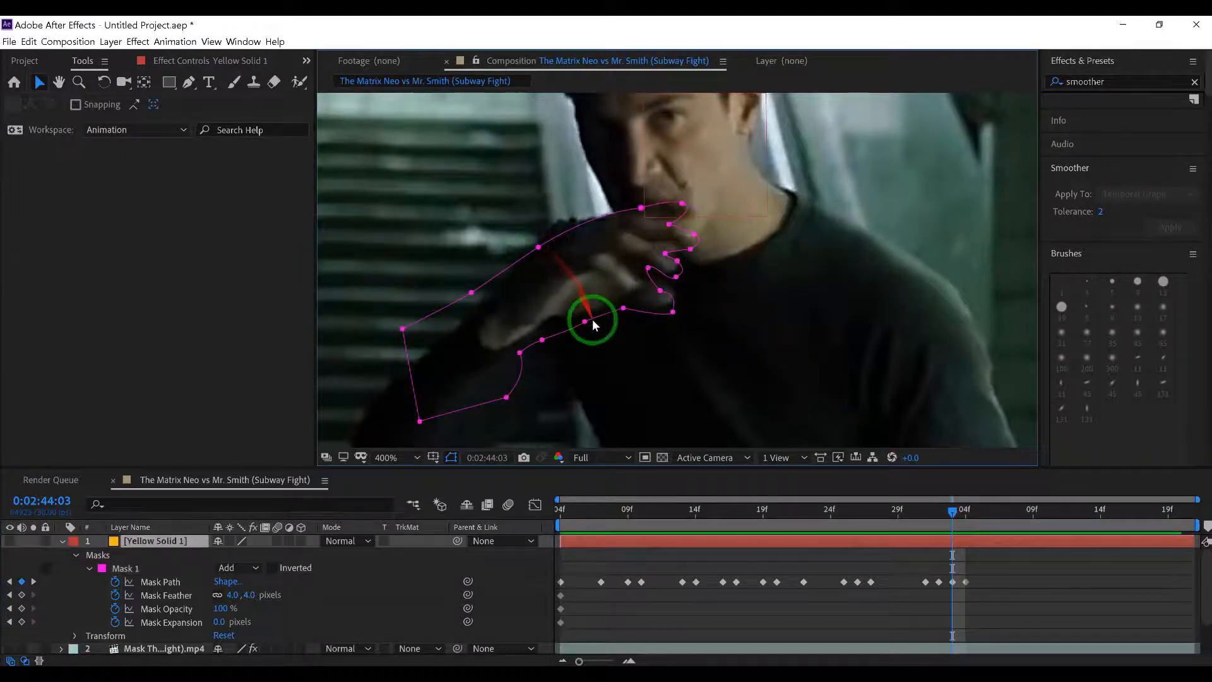
pyautogui.click(586, 327)
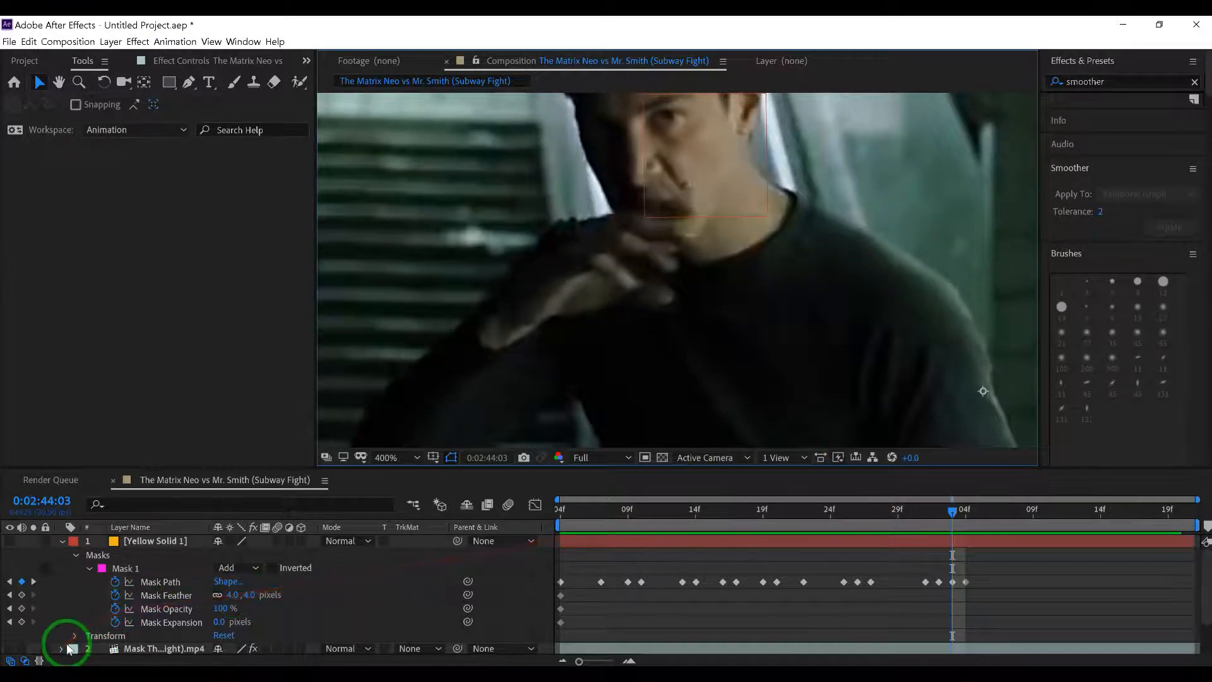
# Step: Lock the original footage layer, layer 5, to prevent accidental selection
pyautogui.scroll(-2, 69, 649)
pyautogui.scroll(-1, 71, 632)
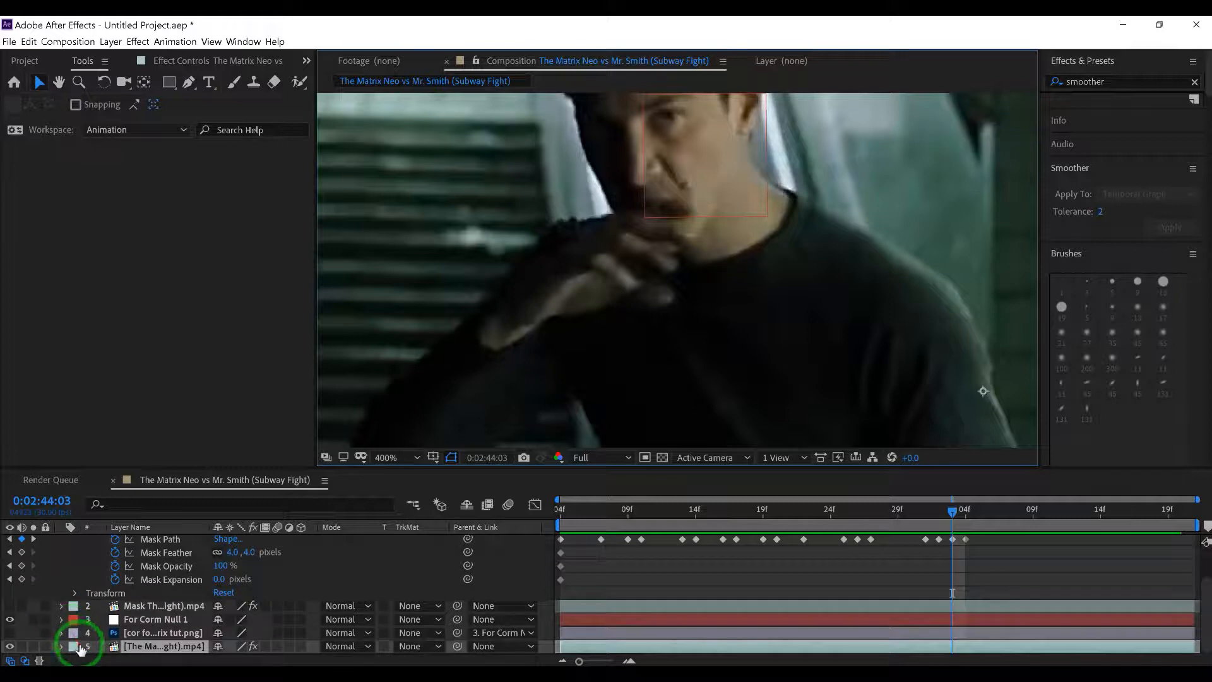
pyautogui.click(44, 646)
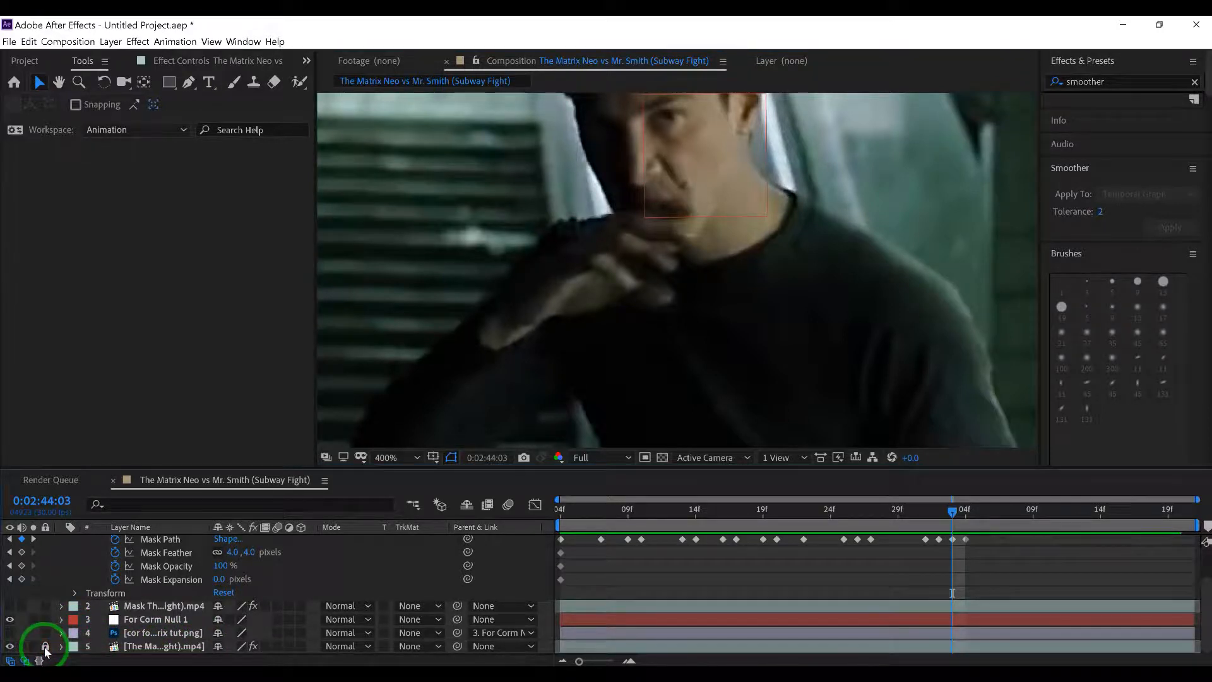
pyautogui.scroll(3, 934, 576)
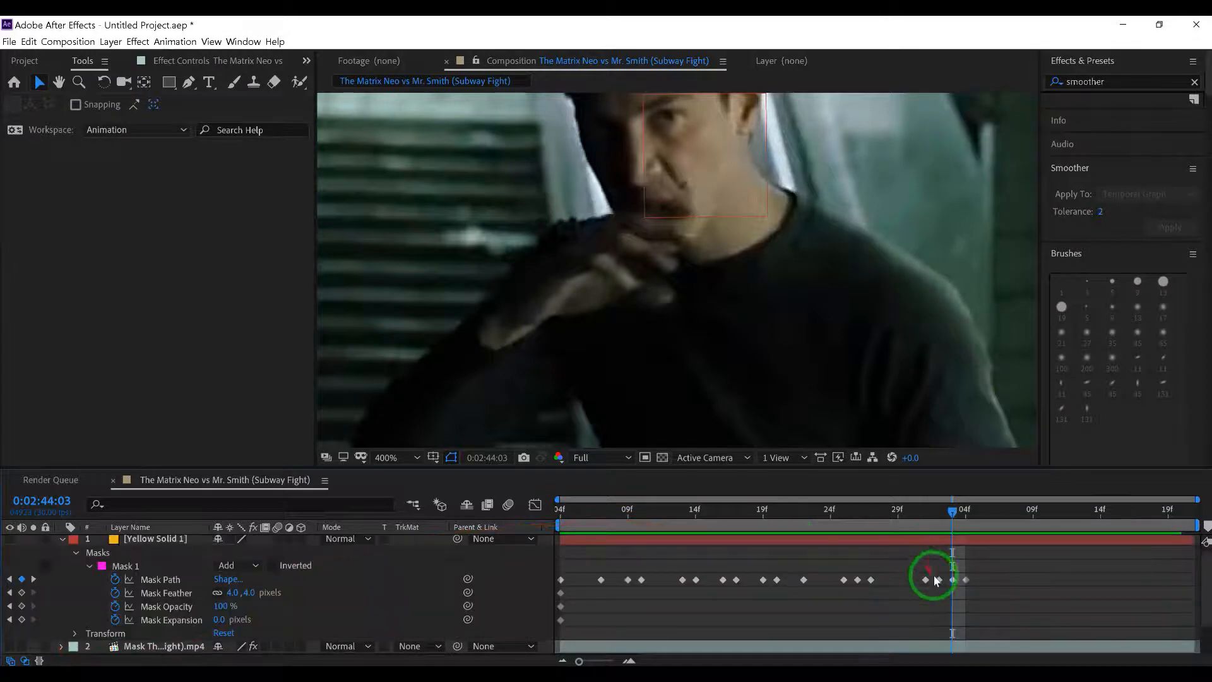
# Step: At 0:02:44:06, move the whole mask onto the hand and adjust the point on the wrist's upper edge
pyautogui.moveTo(954, 513); pyautogui.dragTo(986, 529)
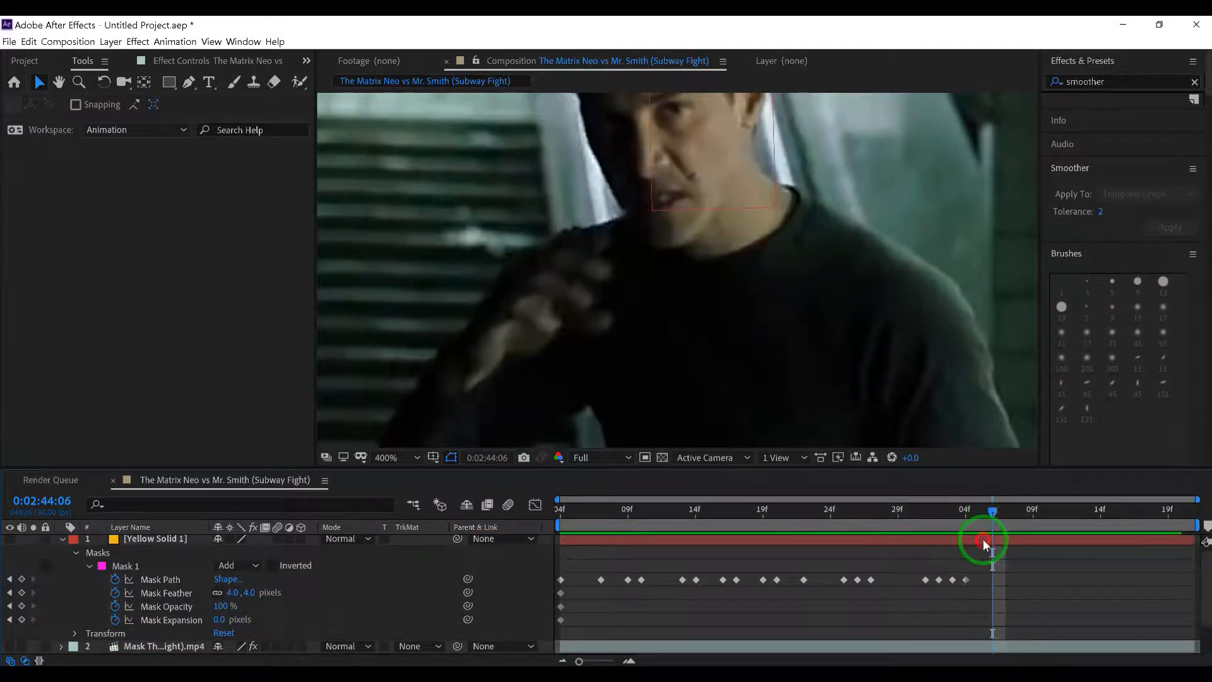
pyautogui.click(983, 539)
pyautogui.moveTo(638, 225); pyautogui.dragTo(611, 263)
pyautogui.doubleClick(639, 231)
pyautogui.doubleClick(671, 264)
pyautogui.moveTo(470, 284); pyautogui.dragTo(472, 297)
# Step: At 0:02:44:05, fit the mask points around the lower fingers and adjust the top of the hand
pyautogui.moveTo(992, 515); pyautogui.dragTo(981, 516)
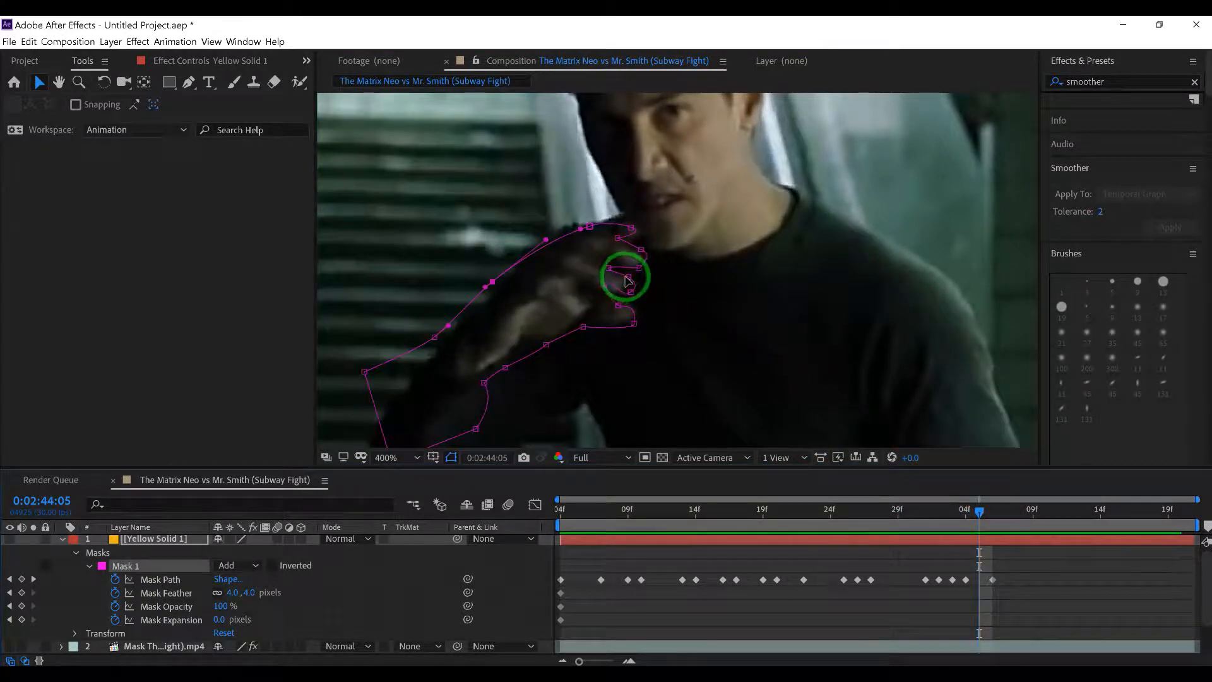
pyautogui.moveTo(625, 275); pyautogui.dragTo(632, 298)
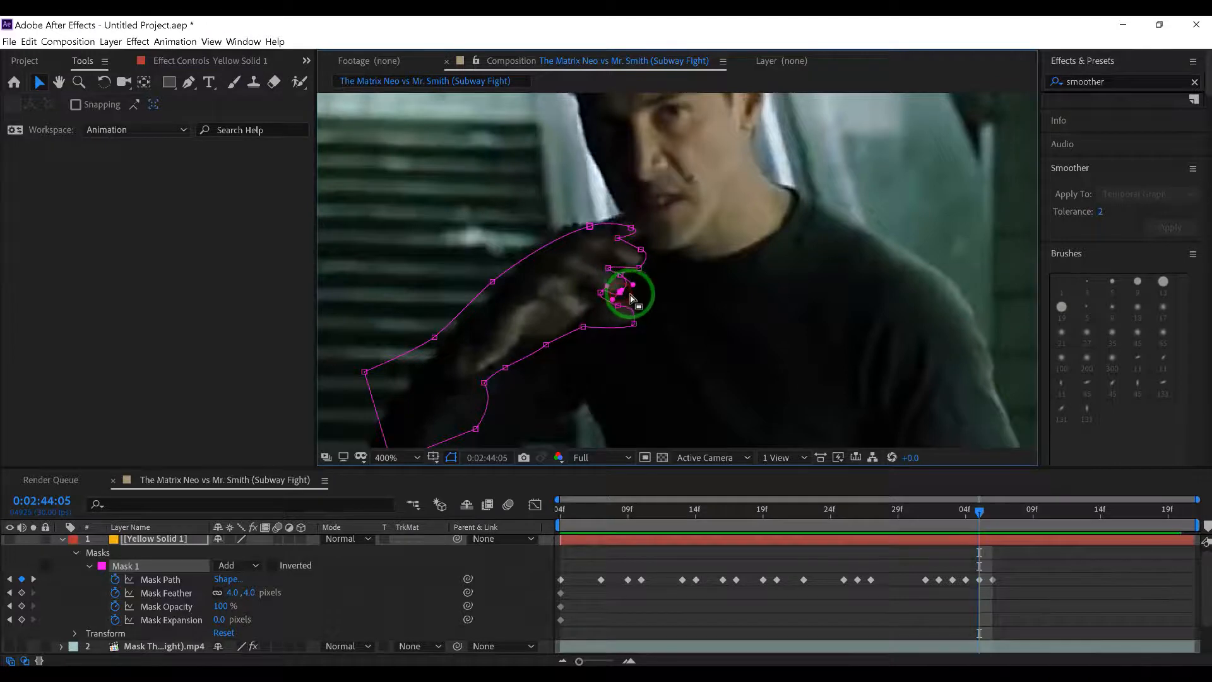
pyautogui.click(630, 257)
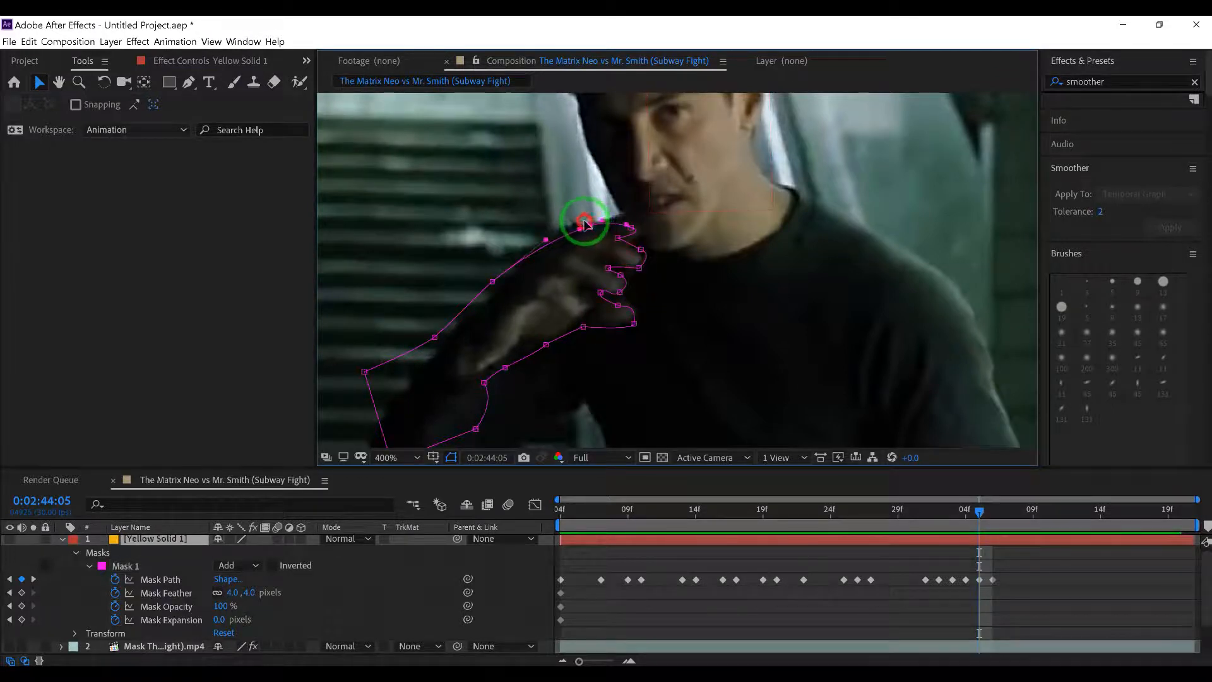
# Step: At 0:02:44:07, move the whole mask off the man and outside the left edge of the frame
pyautogui.moveTo(979, 508); pyautogui.dragTo(1000, 510)
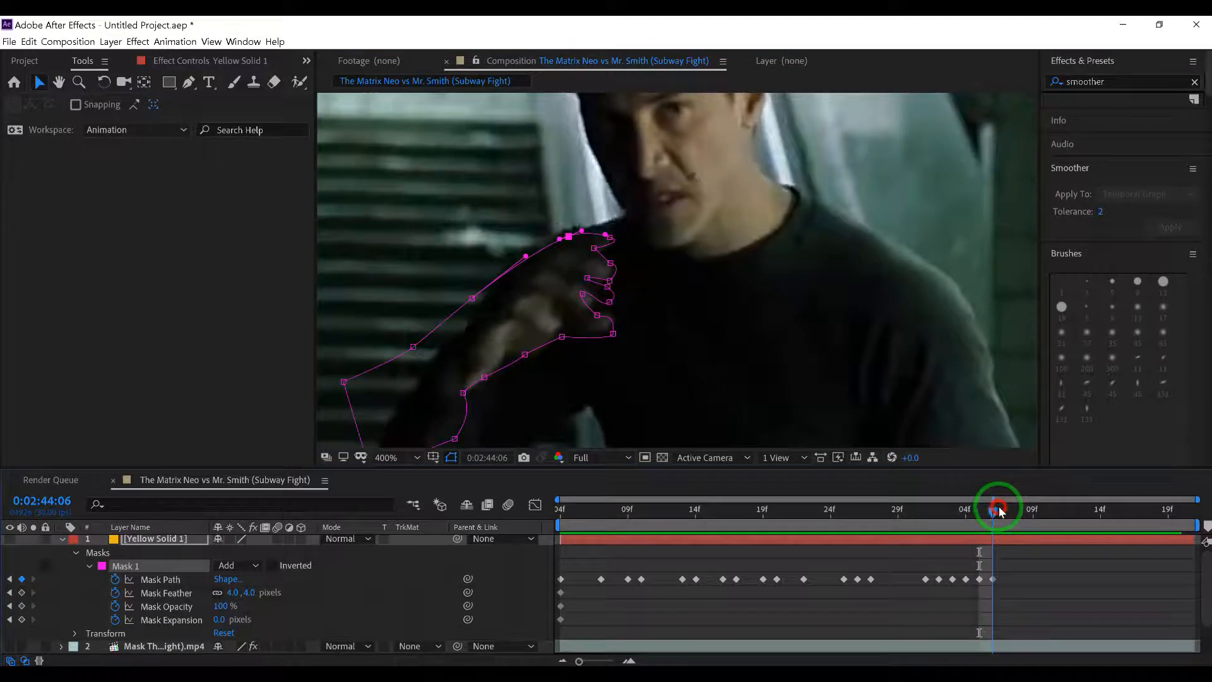
pyautogui.scroll(-1, 820, 347)
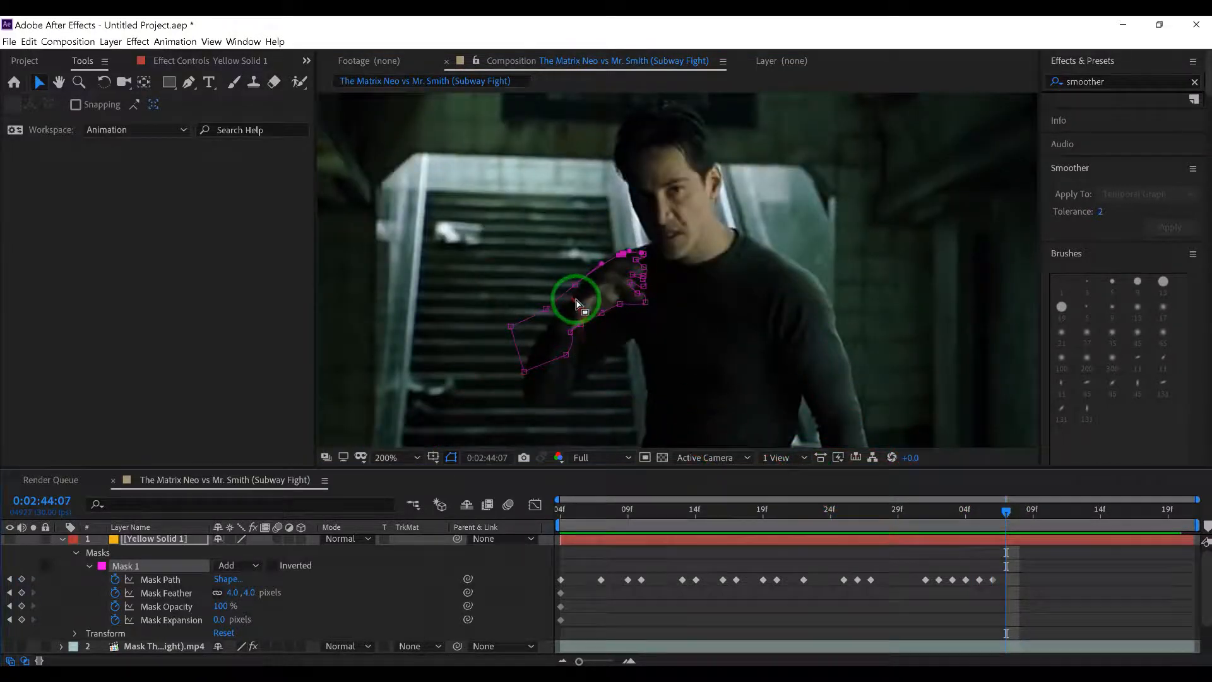
pyautogui.scroll(-1, 704, 270)
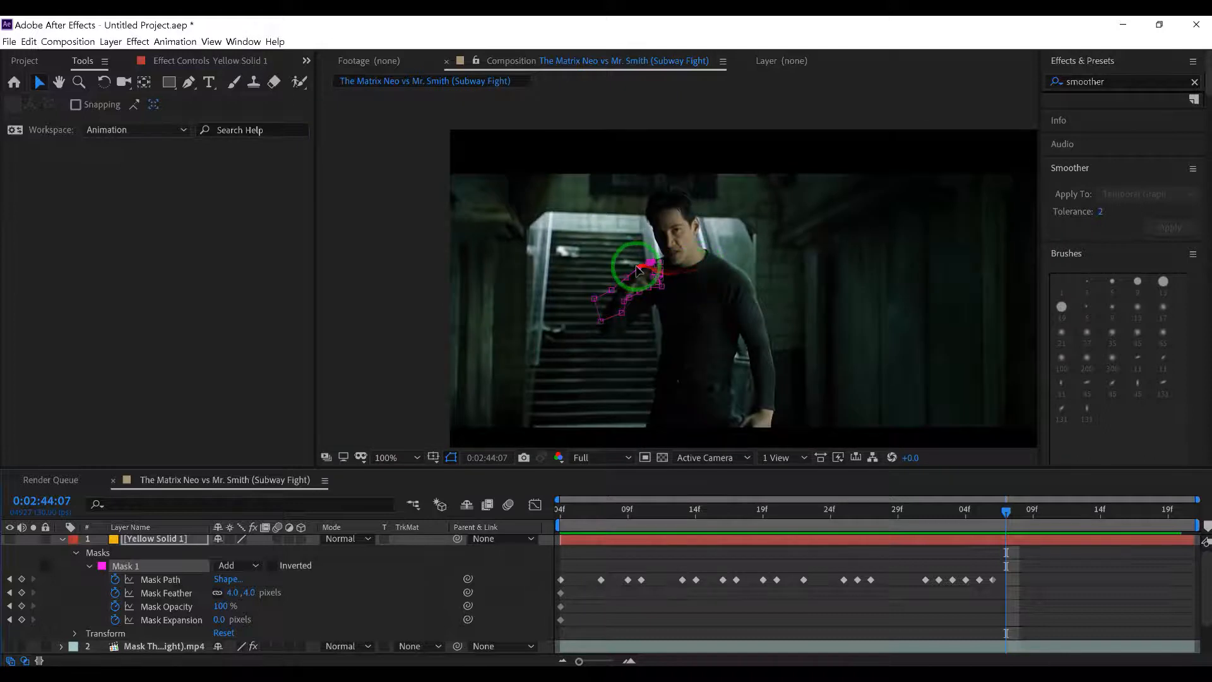
pyautogui.doubleClick(629, 286)
pyautogui.moveTo(625, 278); pyautogui.dragTo(377, 292)
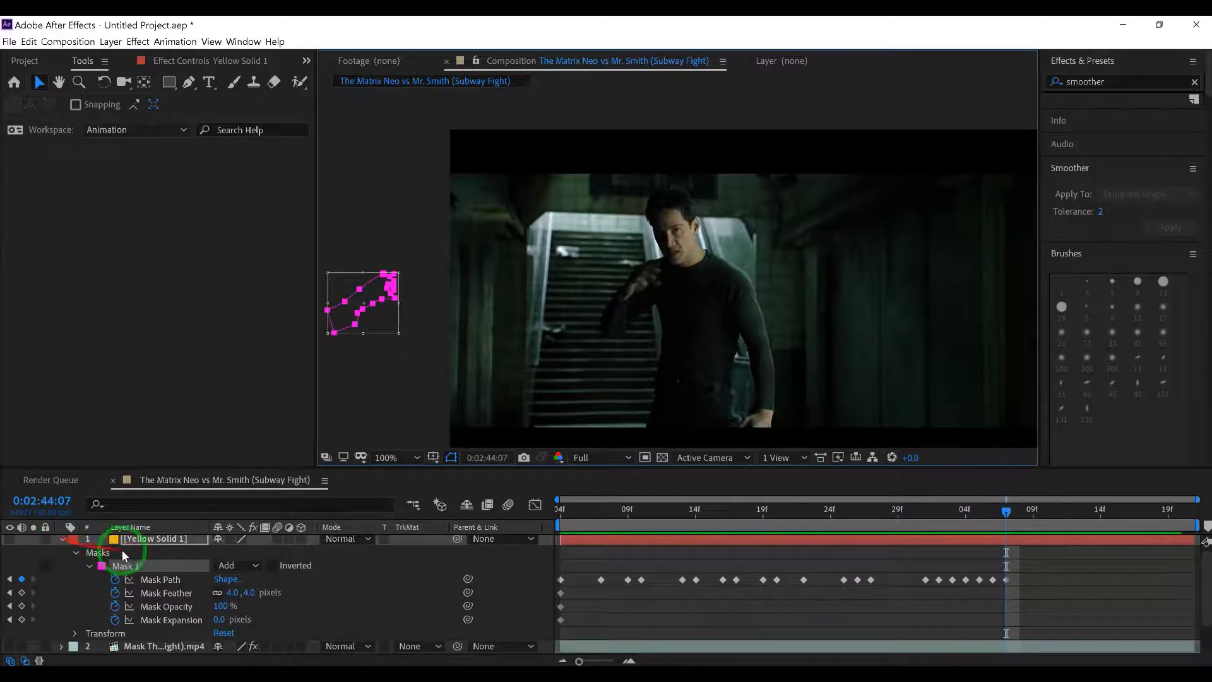
# Step: Scrub back through the mask animation to 0:02:43:04 and collapse the yellow solid layer's properties
pyautogui.click(940, 522)
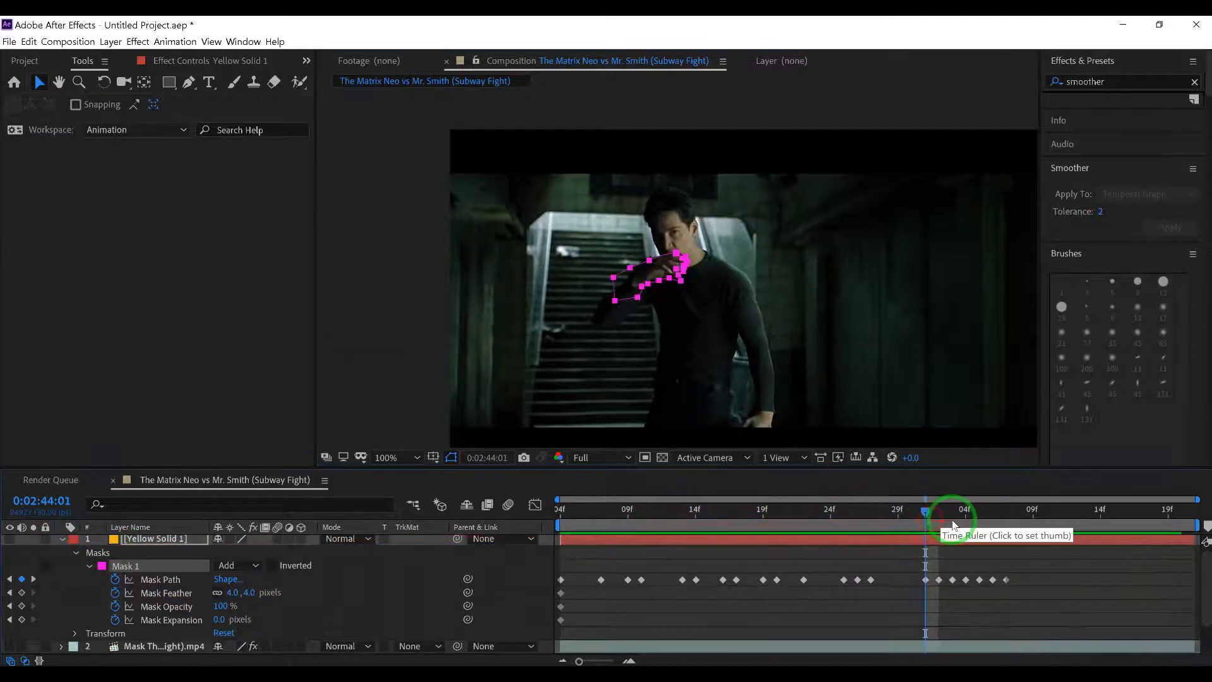
pyautogui.moveTo(960, 521); pyautogui.dragTo(567, 543)
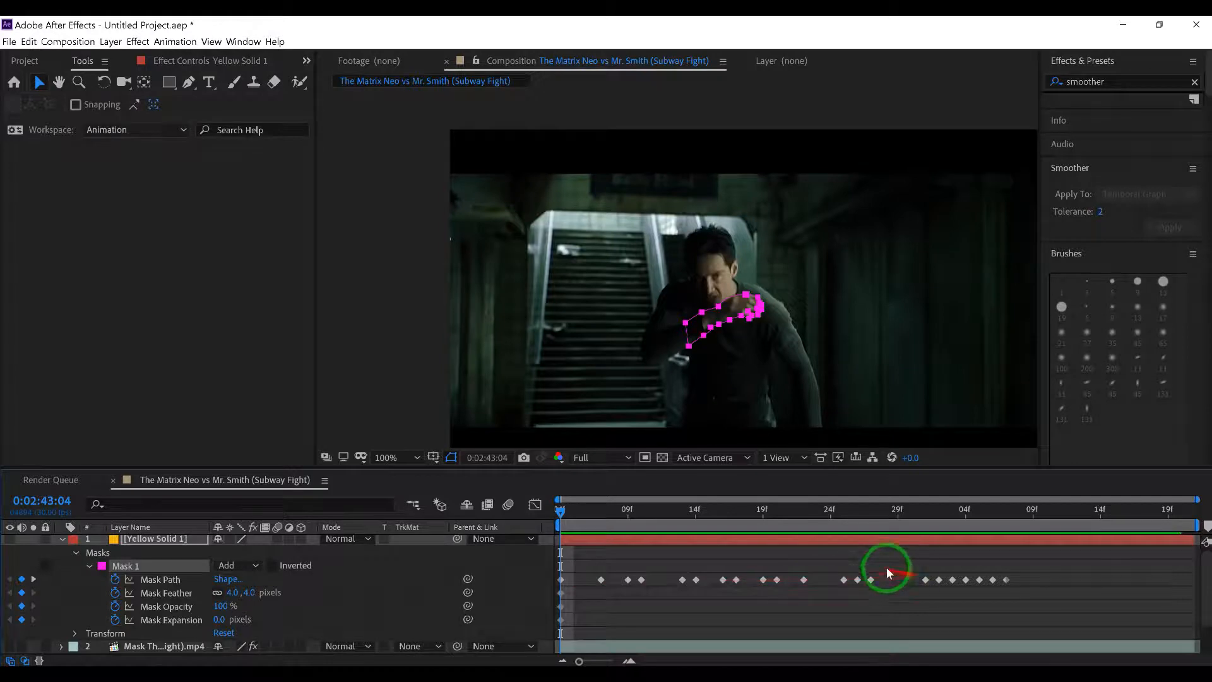
pyautogui.click(560, 511)
pyautogui.moveTo(561, 511); pyautogui.dragTo(88, 552)
pyautogui.click(62, 539)
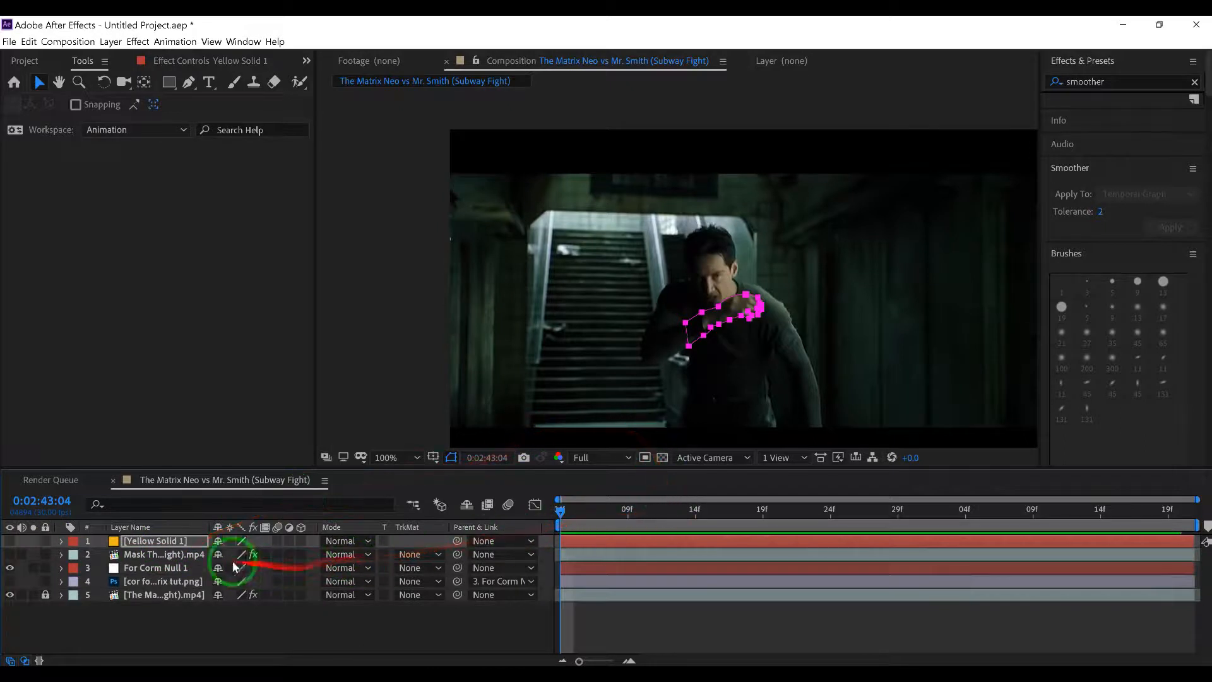
# Step: Show the Mask footage layer with Yellow Solid 1 as its Alpha Matte, and show the face PNG layer
pyautogui.click(178, 555)
pyautogui.moveTo(10, 560); pyautogui.dragTo(10, 568)
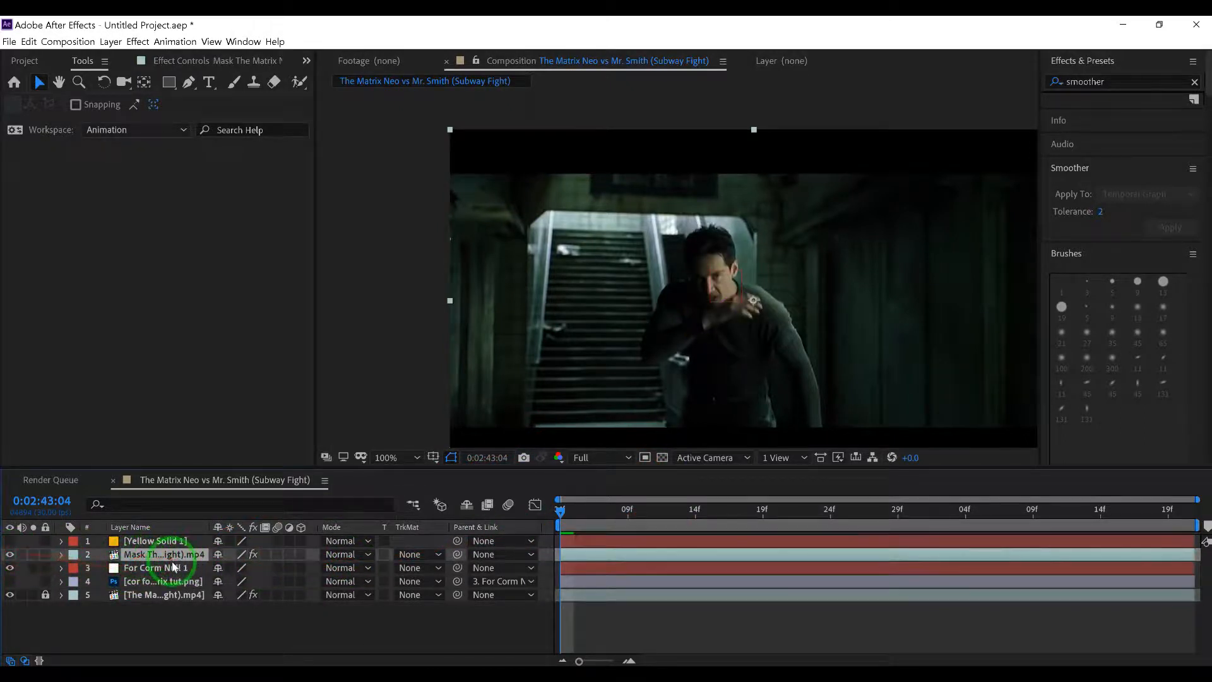
pyautogui.click(411, 555)
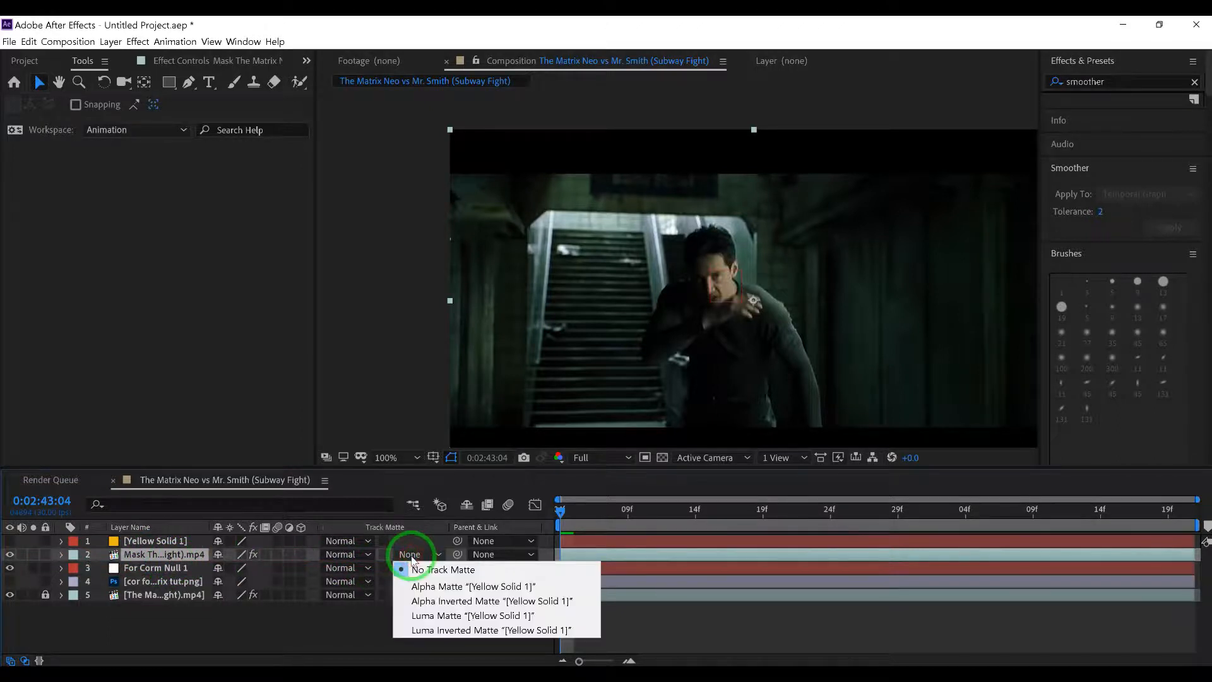
pyautogui.click(417, 586)
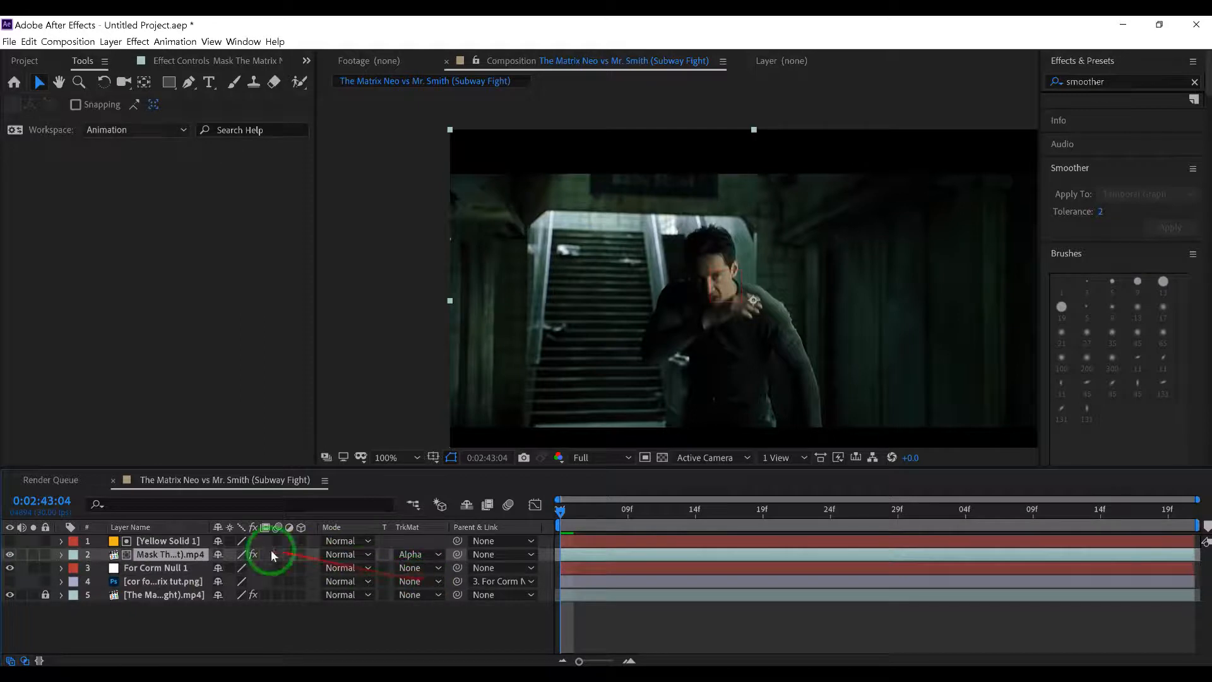
pyautogui.click(10, 582)
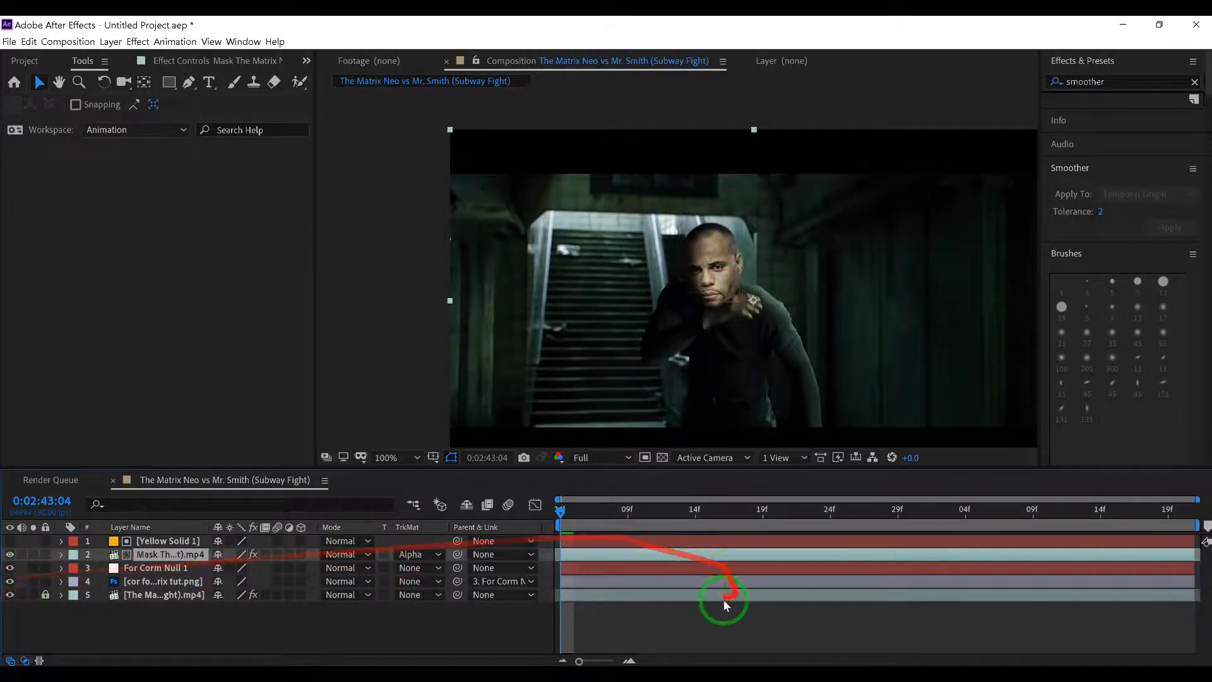
pyautogui.click(641, 617)
# Step: Preview the composite from 0:02:43:04 and examine the hand's edges over the face around 0:02:43:27 to 0:02:44:00
pyautogui.moveTo(559, 510); pyautogui.dragTo(466, 524)
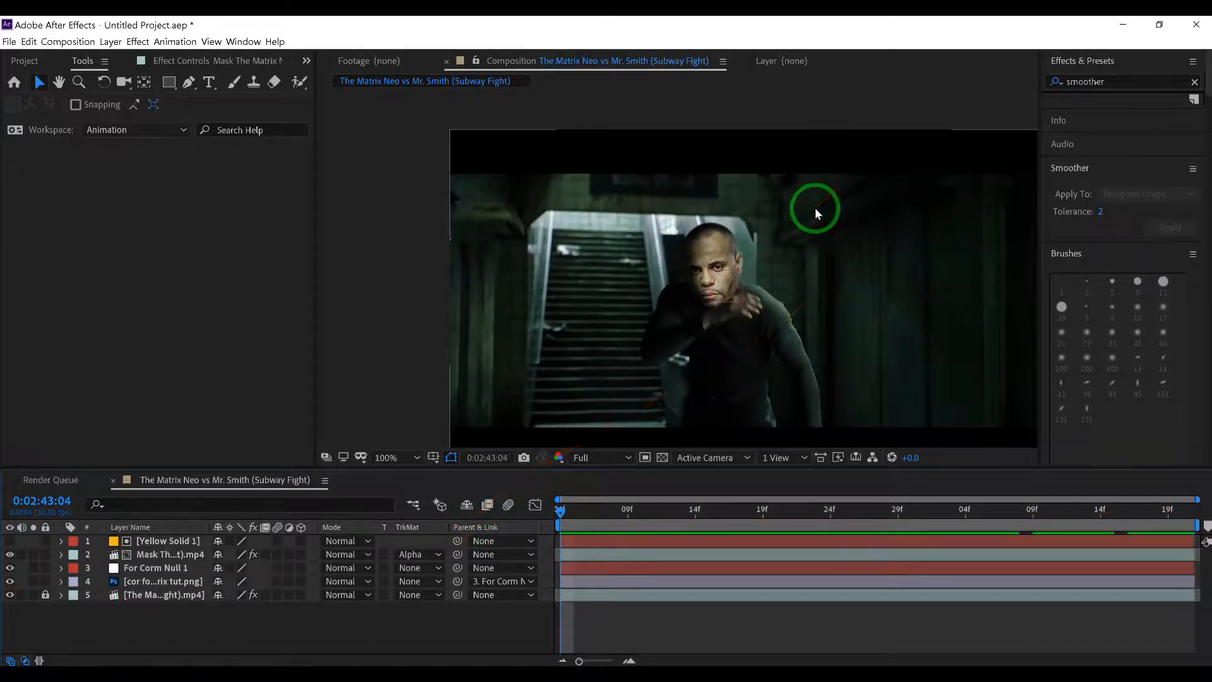
pyautogui.press('space')
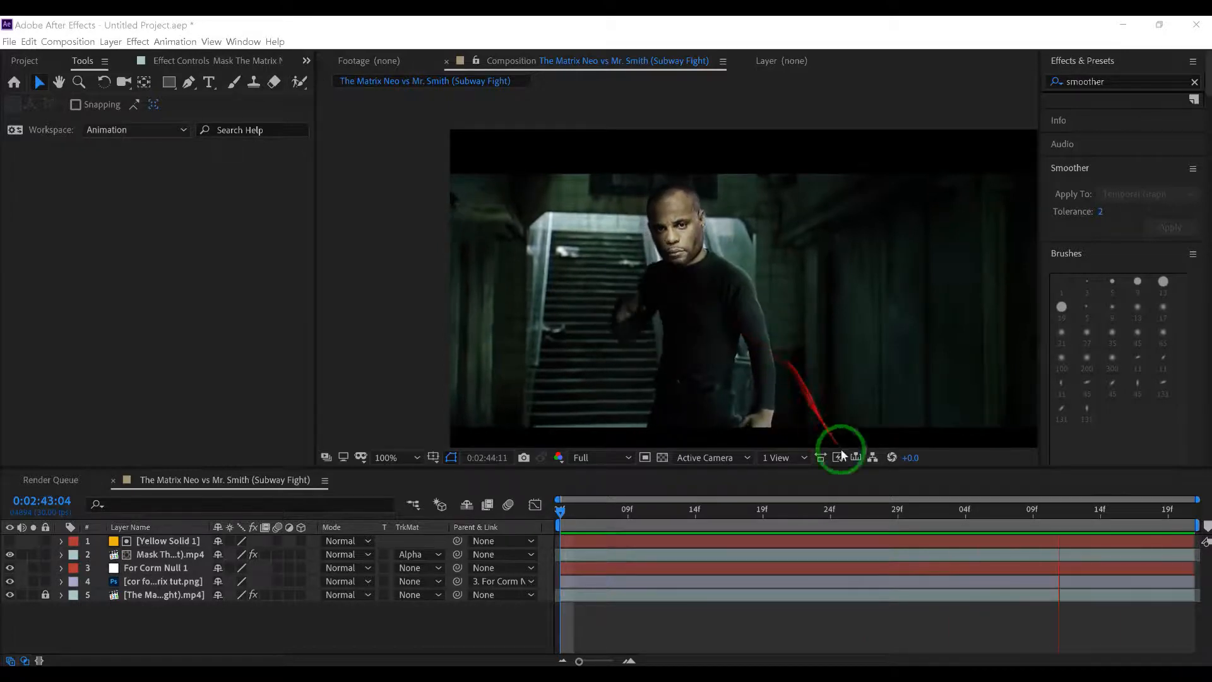
pyautogui.click(914, 514)
pyautogui.scroll(2, 696, 275)
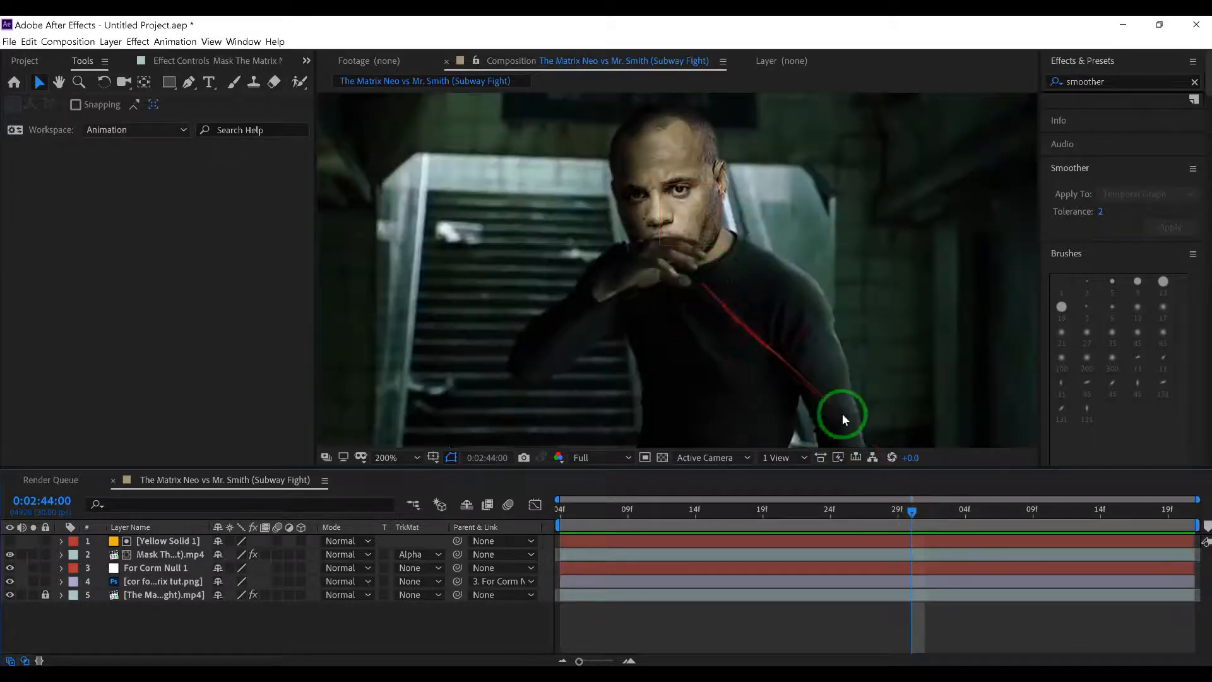
pyautogui.moveTo(912, 514); pyautogui.dragTo(876, 491)
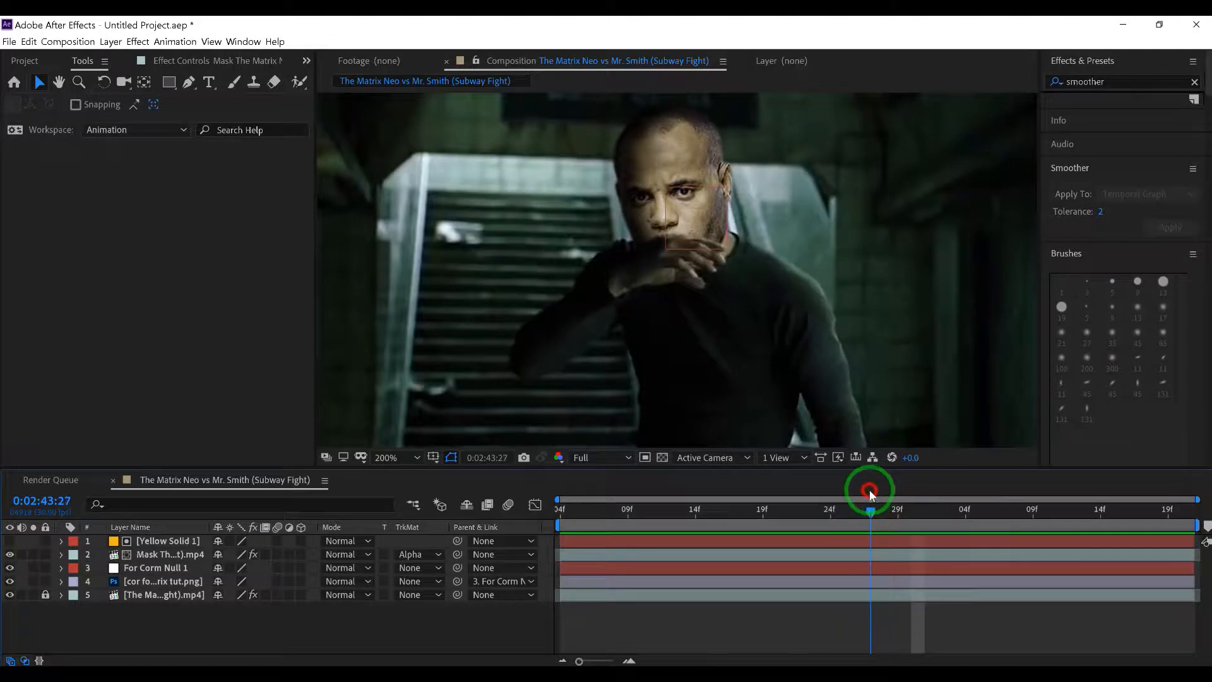
# Step: At 0:02:44:02, move the mask point on the upper edge above the wrist slightly down along the arm
pyautogui.click(61, 541)
pyautogui.click(62, 542)
pyautogui.click(61, 541)
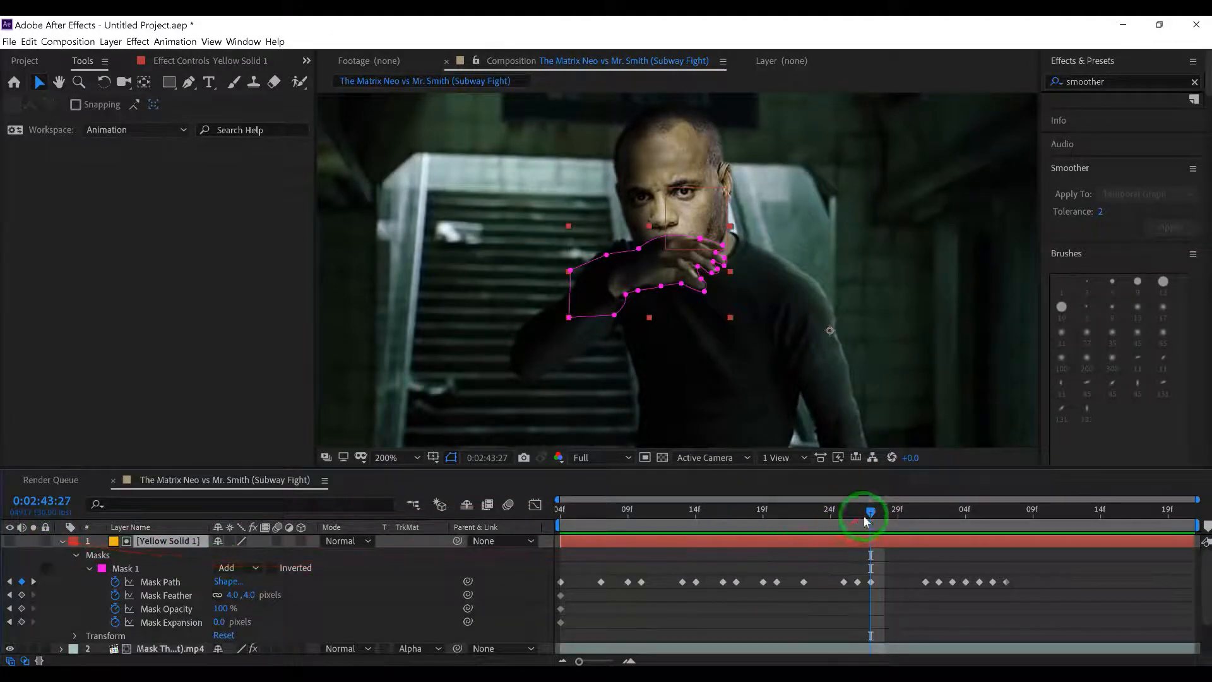
pyautogui.moveTo(870, 511); pyautogui.dragTo(939, 517)
pyautogui.click(921, 598)
pyautogui.scroll(2, 632, 239)
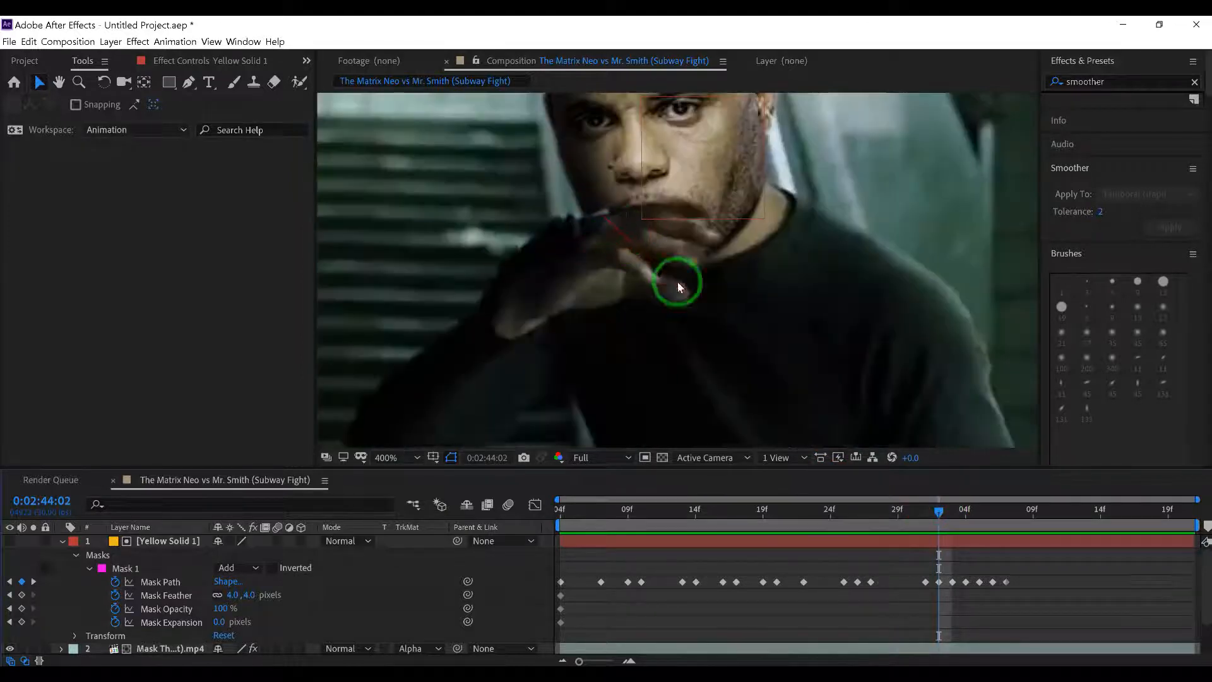
pyautogui.click(946, 540)
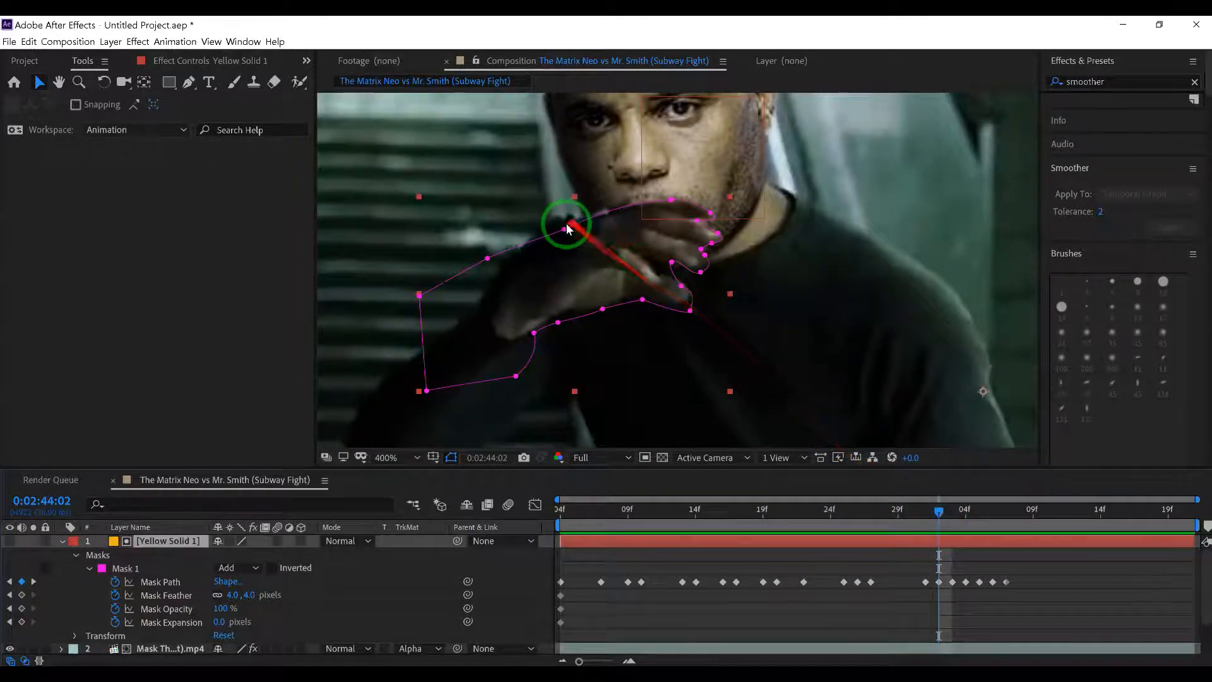
pyautogui.click(564, 230)
pyautogui.moveTo(564, 232)
pyautogui.mouseDown()
pyautogui.moveTo(544, 190)
pyautogui.moveTo(550, 239)
pyautogui.mouseUp()
pyautogui.click(1114, 624)
# Step: At 0:02:44:03, nudge the mask points above the wrist and over the knuckles closer to the hand's upper edge
pyautogui.click(954, 503)
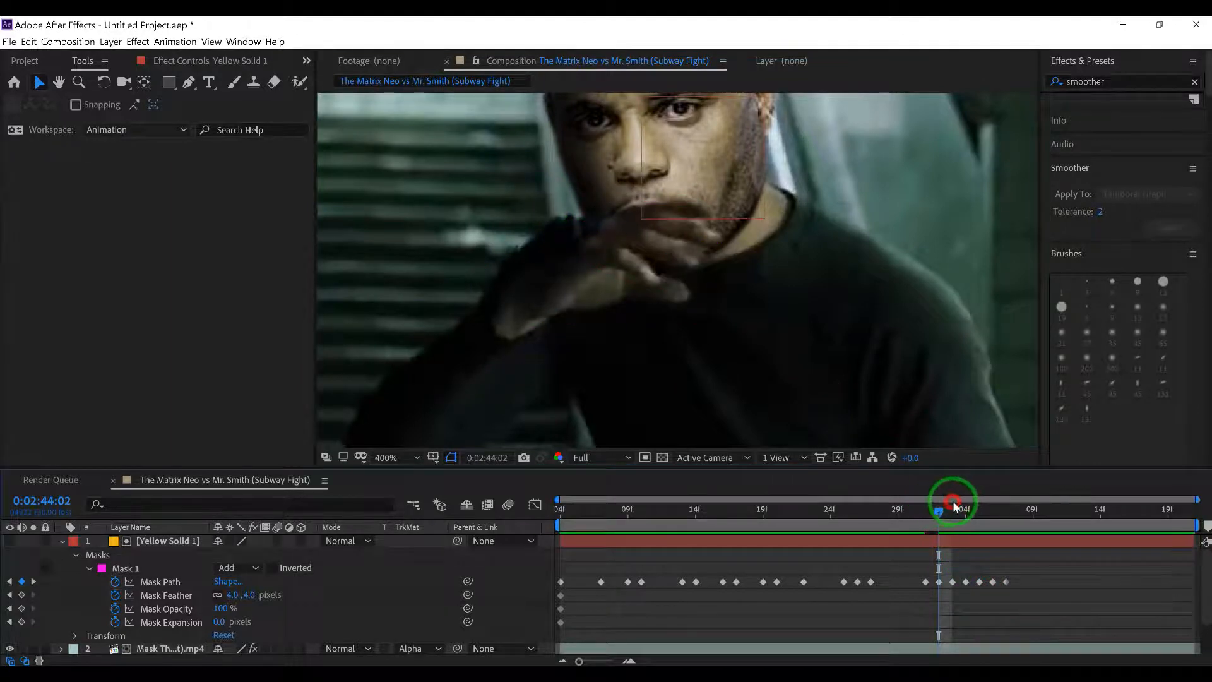
pyautogui.moveTo(939, 516); pyautogui.dragTo(952, 512)
pyautogui.click(962, 550)
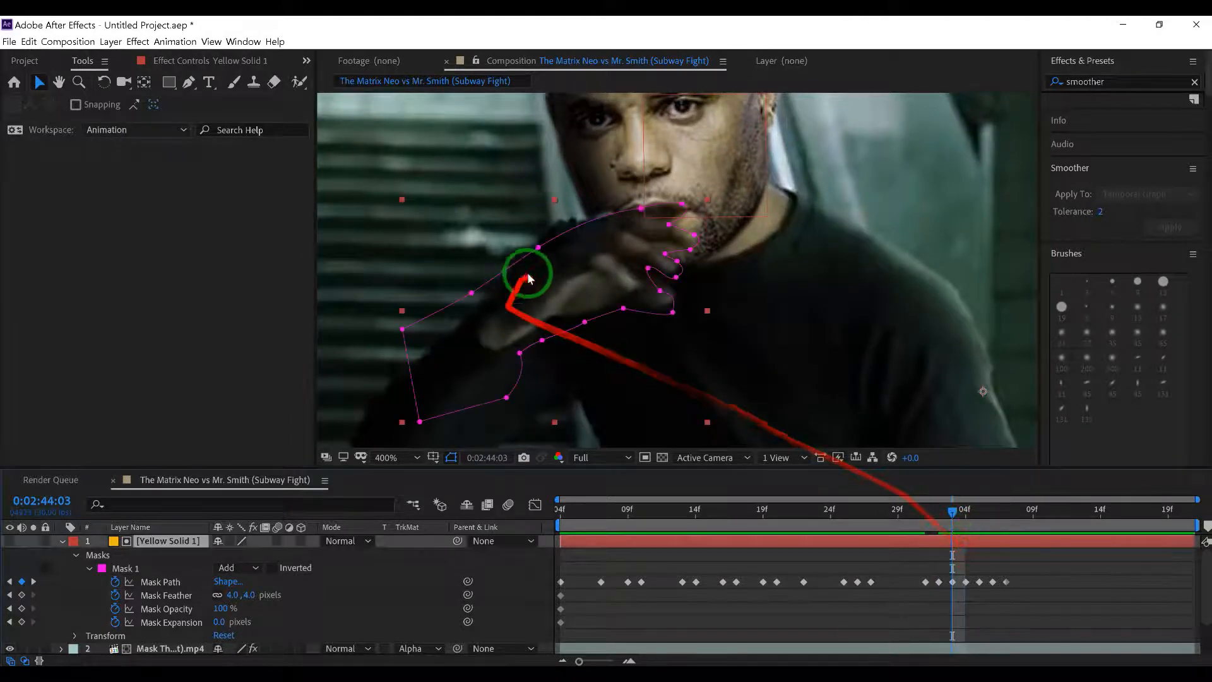
pyautogui.click(538, 249)
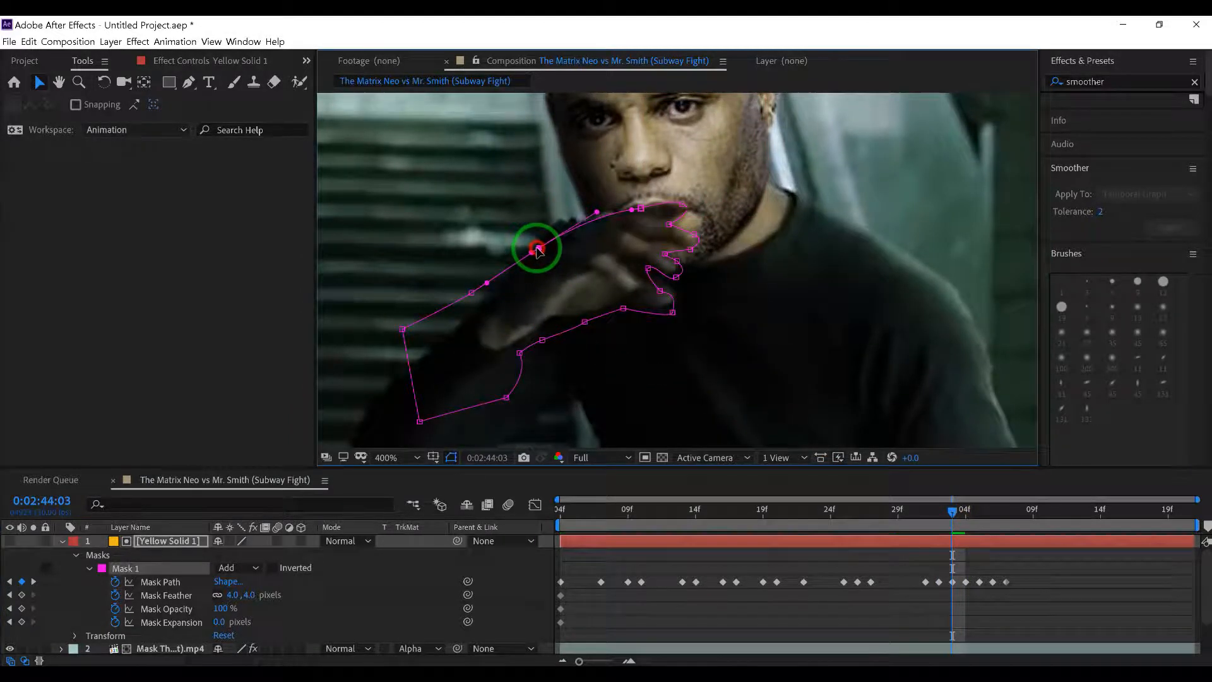
pyautogui.click(636, 207)
pyautogui.click(641, 211)
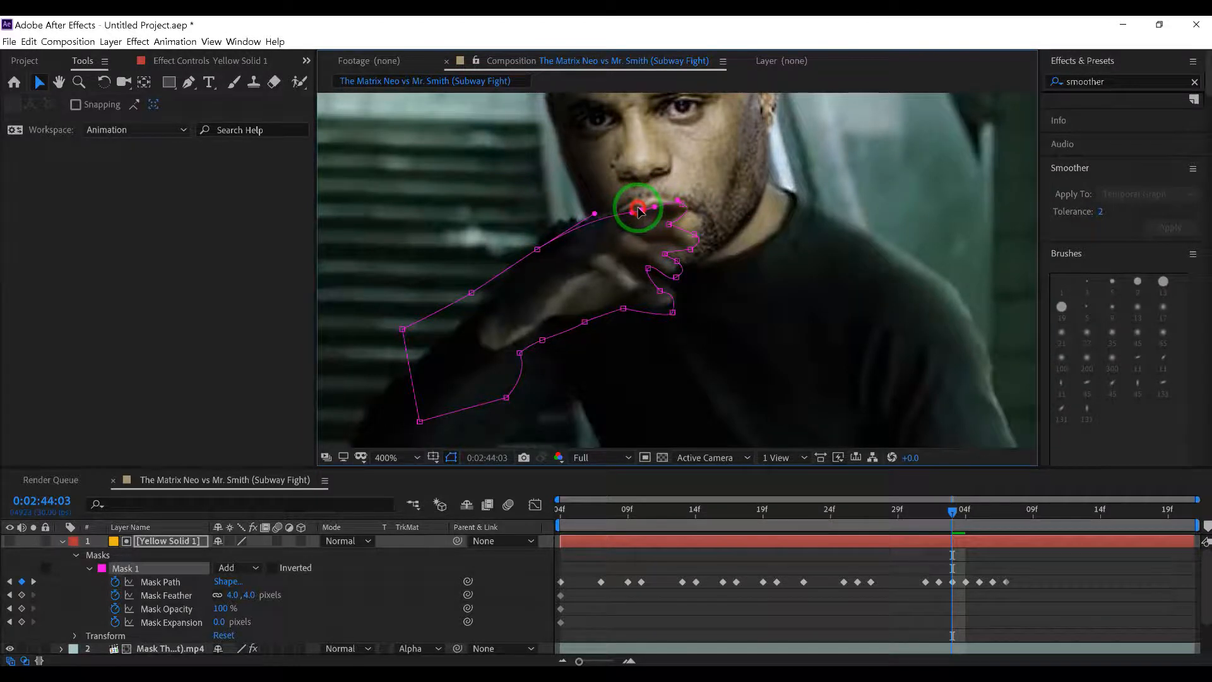
# Step: At 0:02:44:05, move the mask point above the knuckles slightly down toward the hand
pyautogui.moveTo(953, 512); pyautogui.dragTo(983, 510)
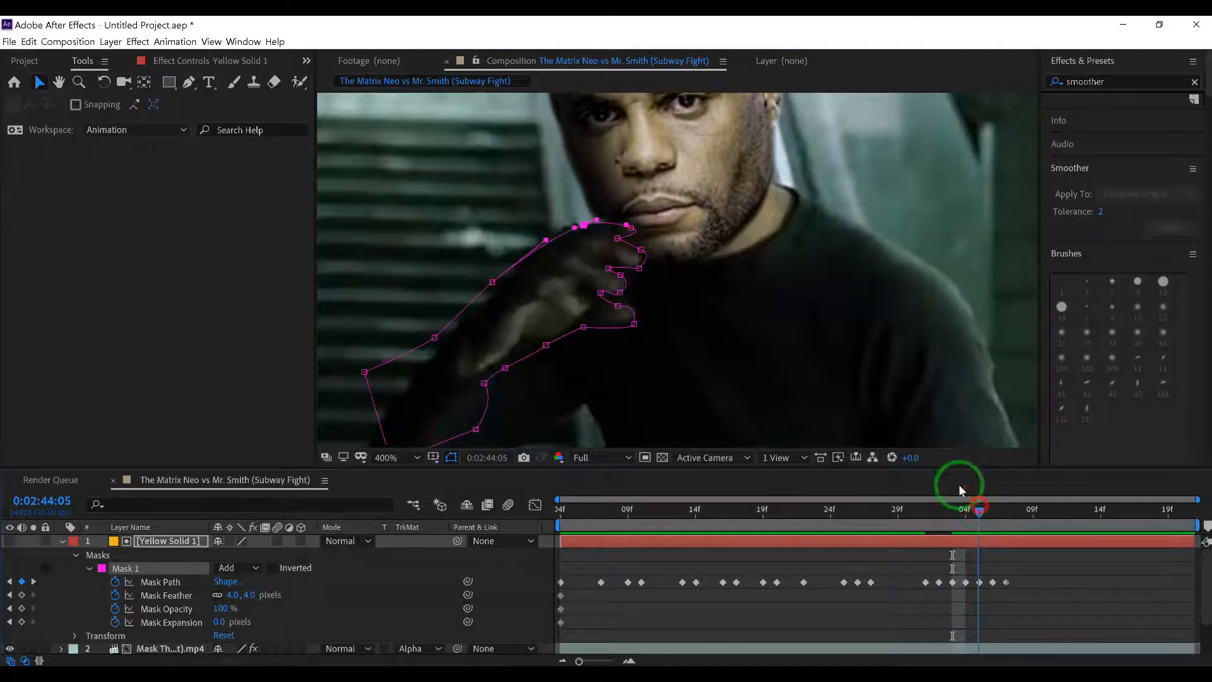
pyautogui.moveTo(586, 224); pyautogui.dragTo(582, 227)
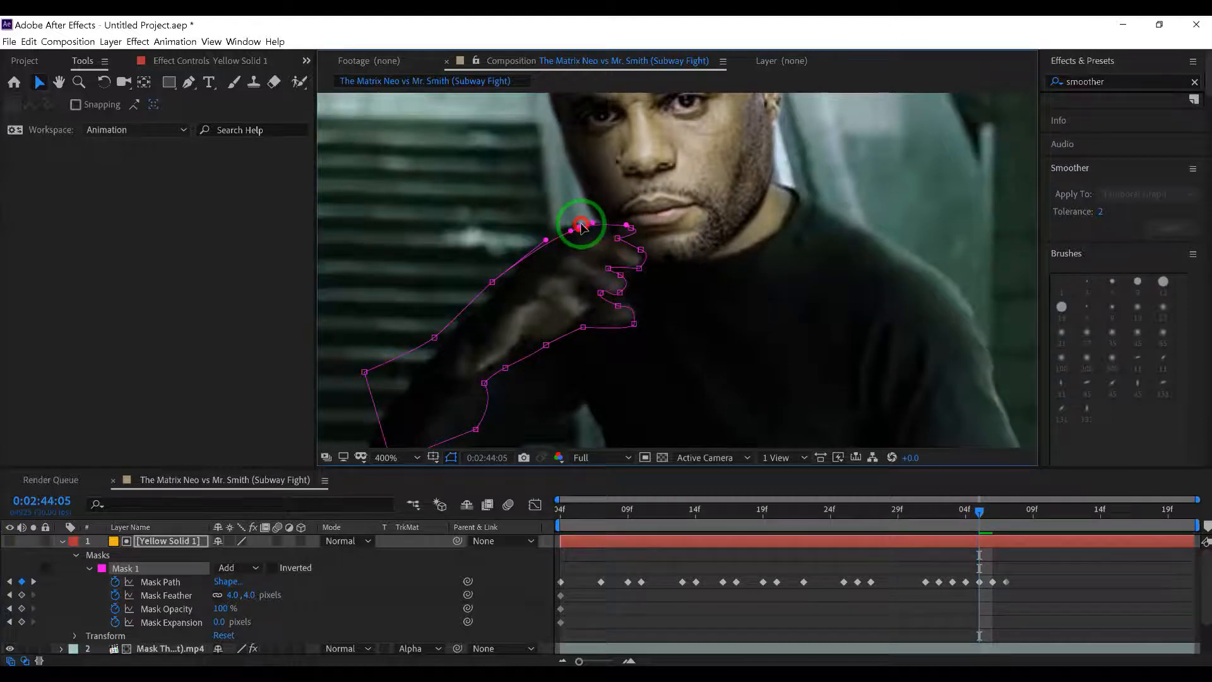
pyautogui.click(1004, 608)
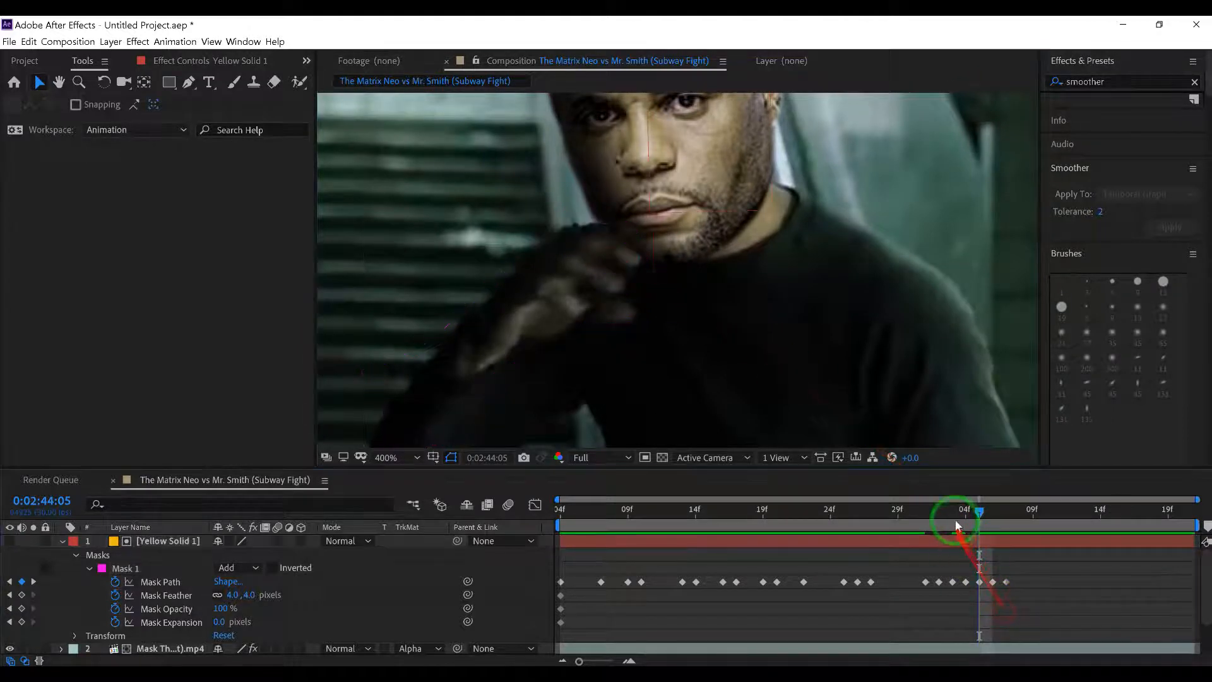
# Step: Copy the Mask Path keyframe at 0:02:44:02 and paste it at 0:02:44:01
pyautogui.moveTo(976, 516); pyautogui.dragTo(924, 518)
pyautogui.click(926, 541)
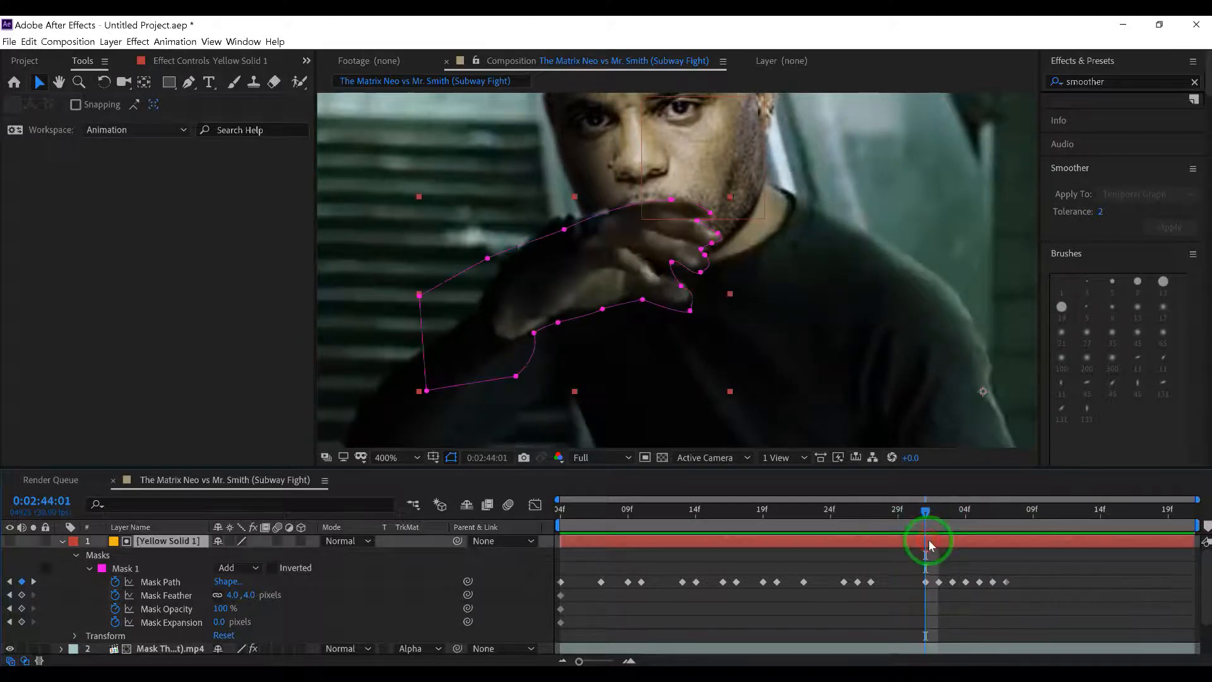
pyautogui.click(926, 523)
pyautogui.moveTo(928, 512); pyautogui.dragTo(941, 511)
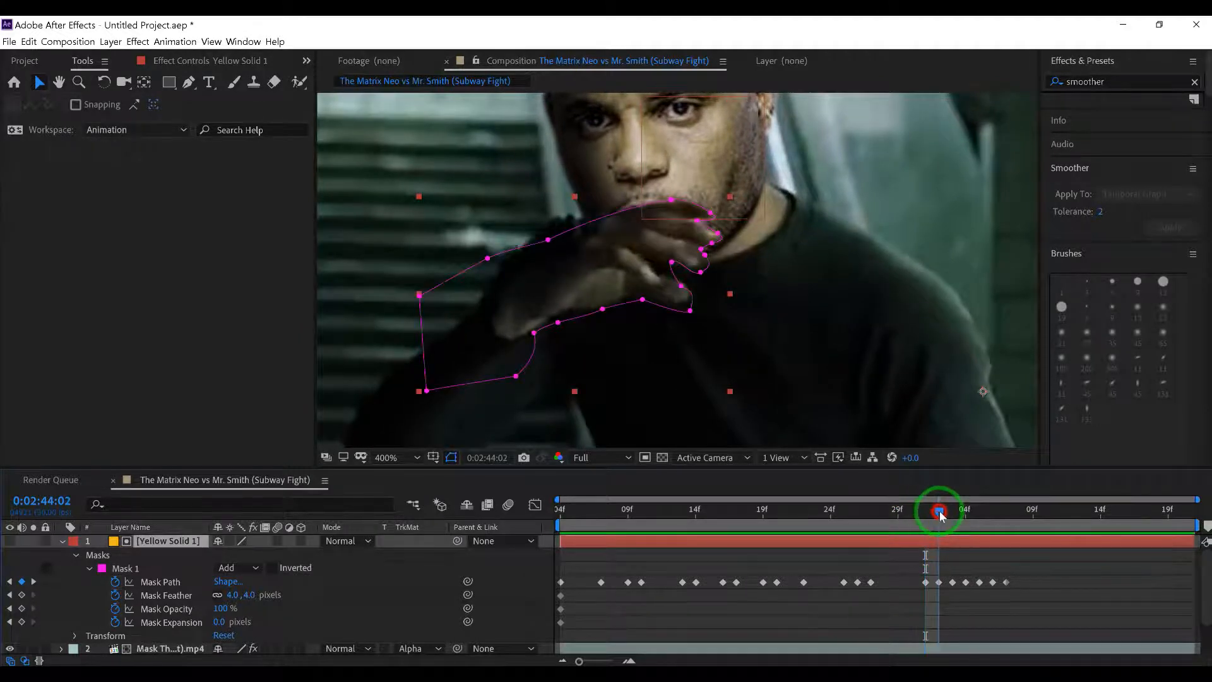
pyautogui.click(940, 583)
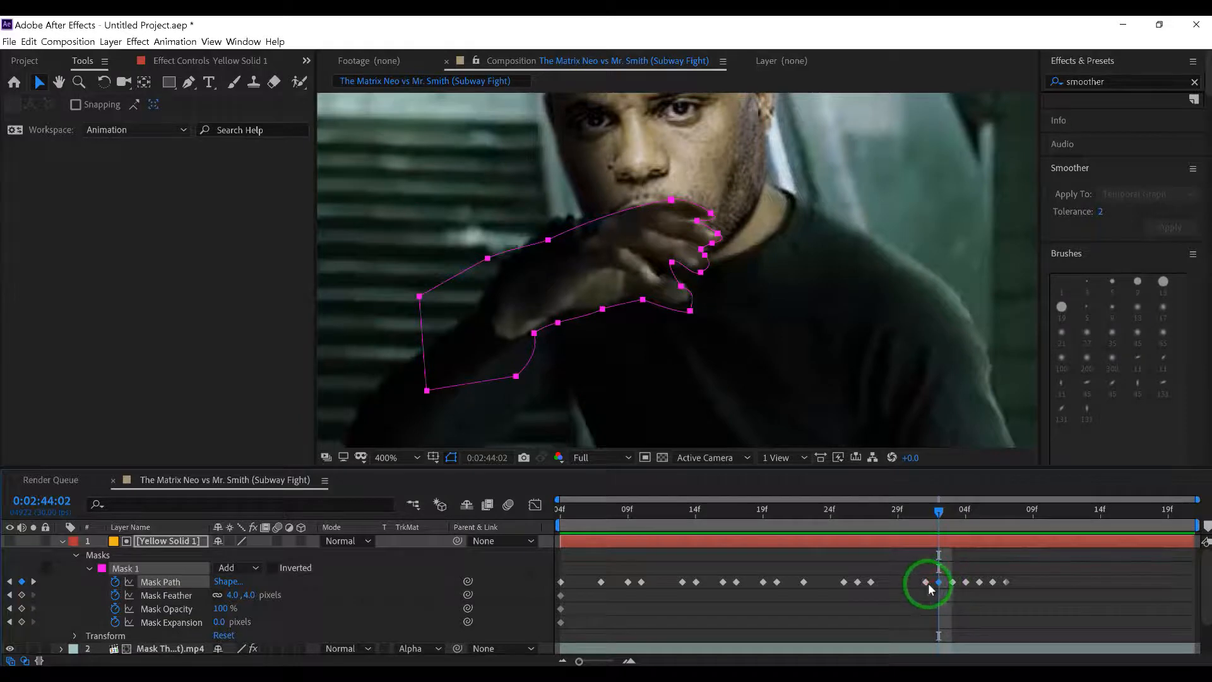
pyautogui.hotkey('ctrl', 'v')
# Step: Preview the full frame from 0:02:43:04 and examine how the hand passes over the replaced face
pyautogui.moveTo(937, 589); pyautogui.dragTo(537, 544)
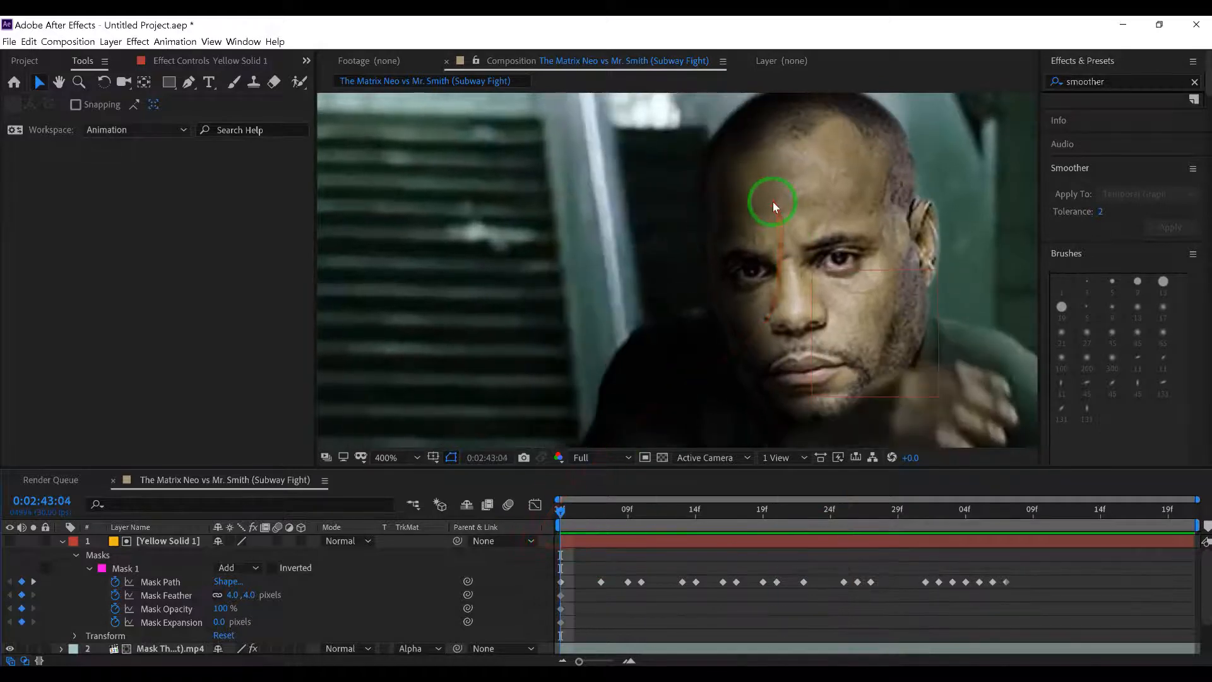
pyautogui.moveTo(849, 526); pyautogui.dragTo(578, 240)
pyautogui.scroll(-2, 643, 282)
pyautogui.scroll(-1, 632, 333)
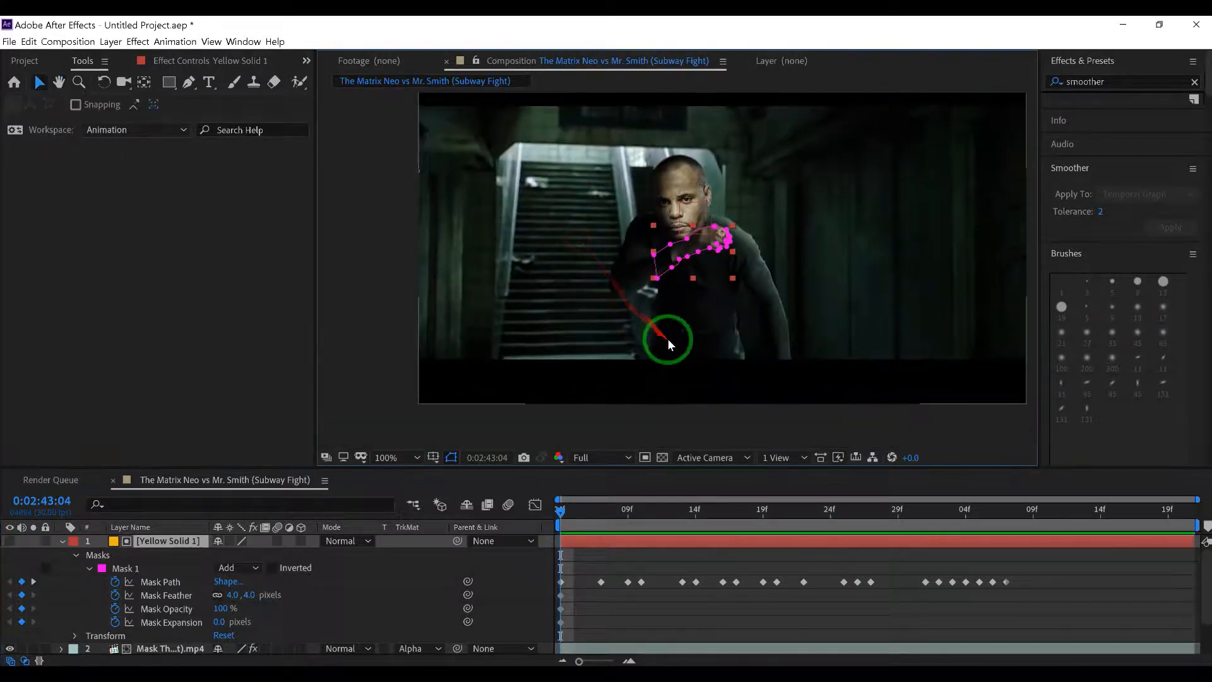
pyautogui.press('space')
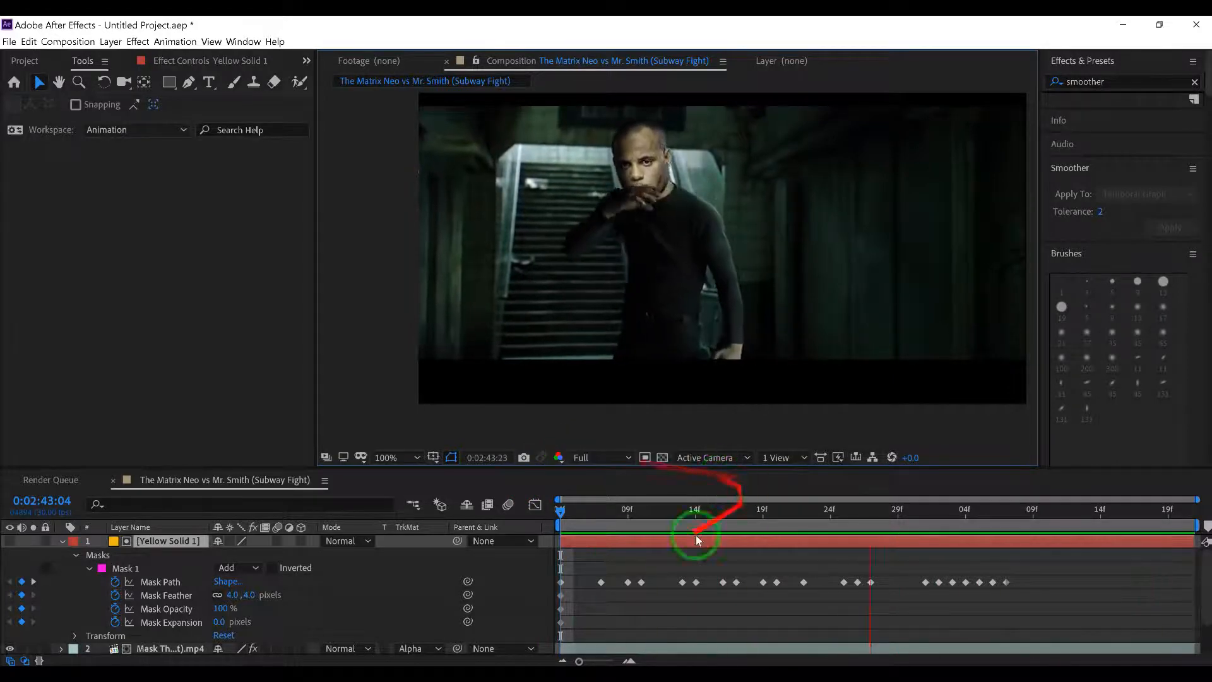
pyautogui.moveTo(695, 509); pyautogui.dragTo(536, 512)
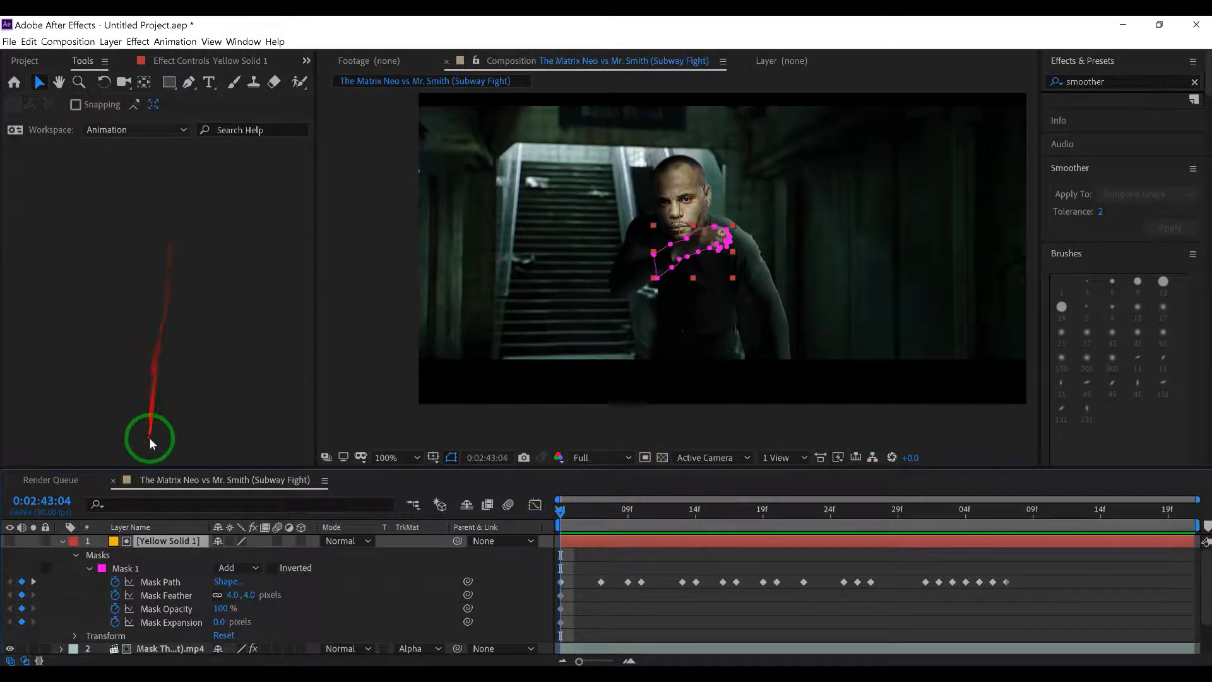
# Step: Save the project as "corm matrix tutorial" in the NGS v6 folder
pyautogui.click(9, 41)
pyautogui.click(70, 179)
pyautogui.click(74, 166)
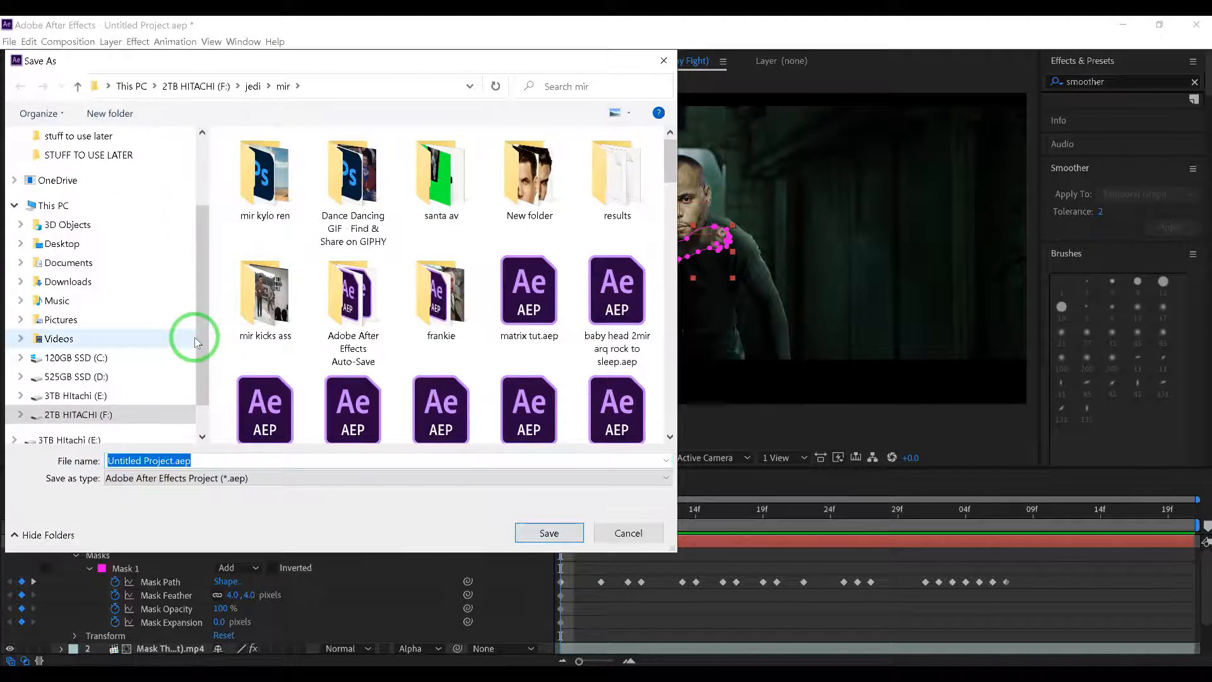
pyautogui.write('corm matrix tutop')
pyautogui.press('BackSpace')
pyautogui.write('rial')
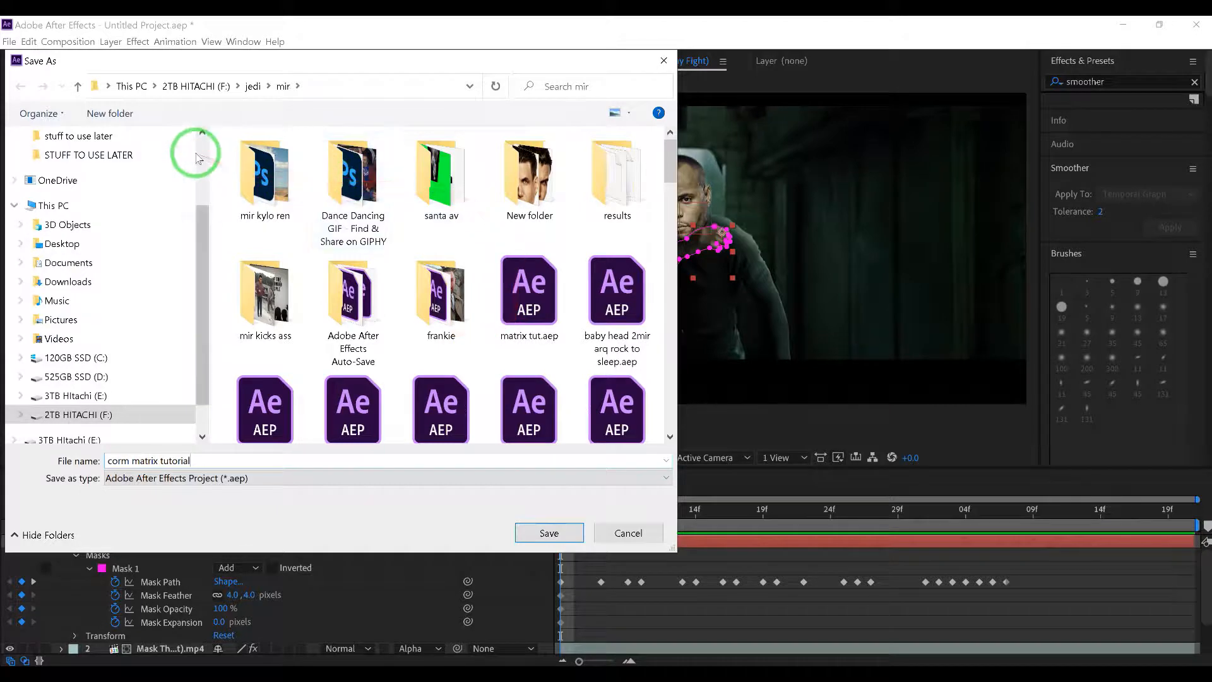
pyautogui.scroll(3, 197, 156)
pyautogui.click(63, 225)
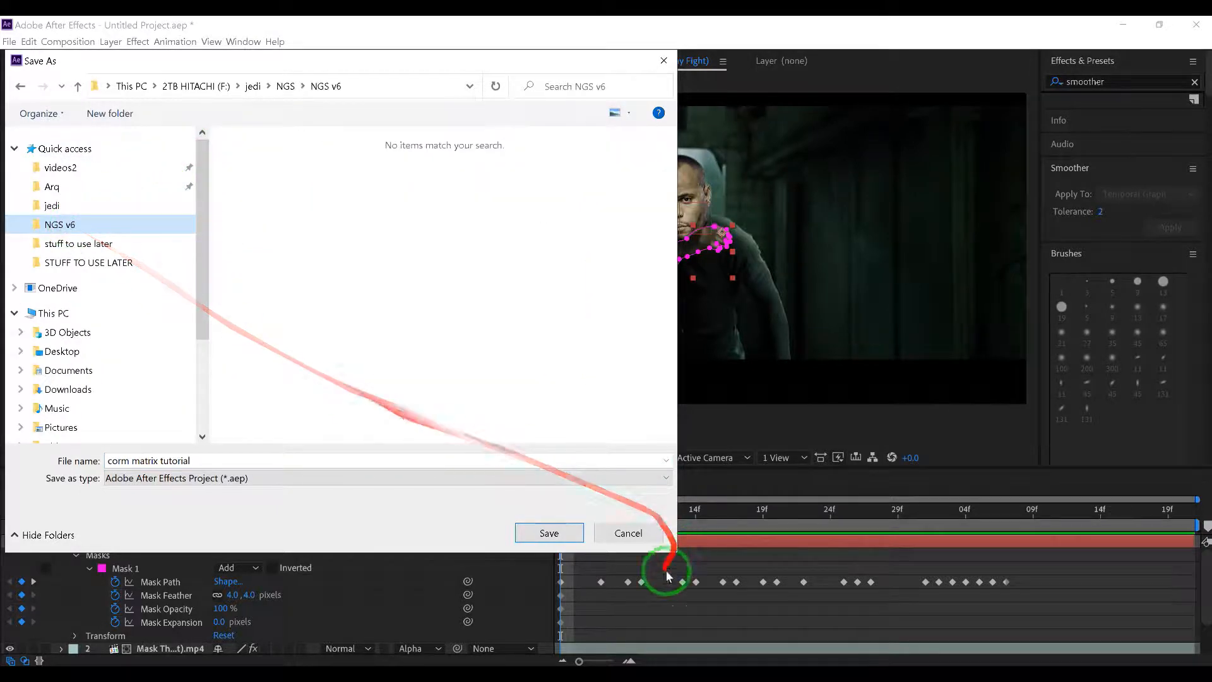
pyautogui.click(547, 532)
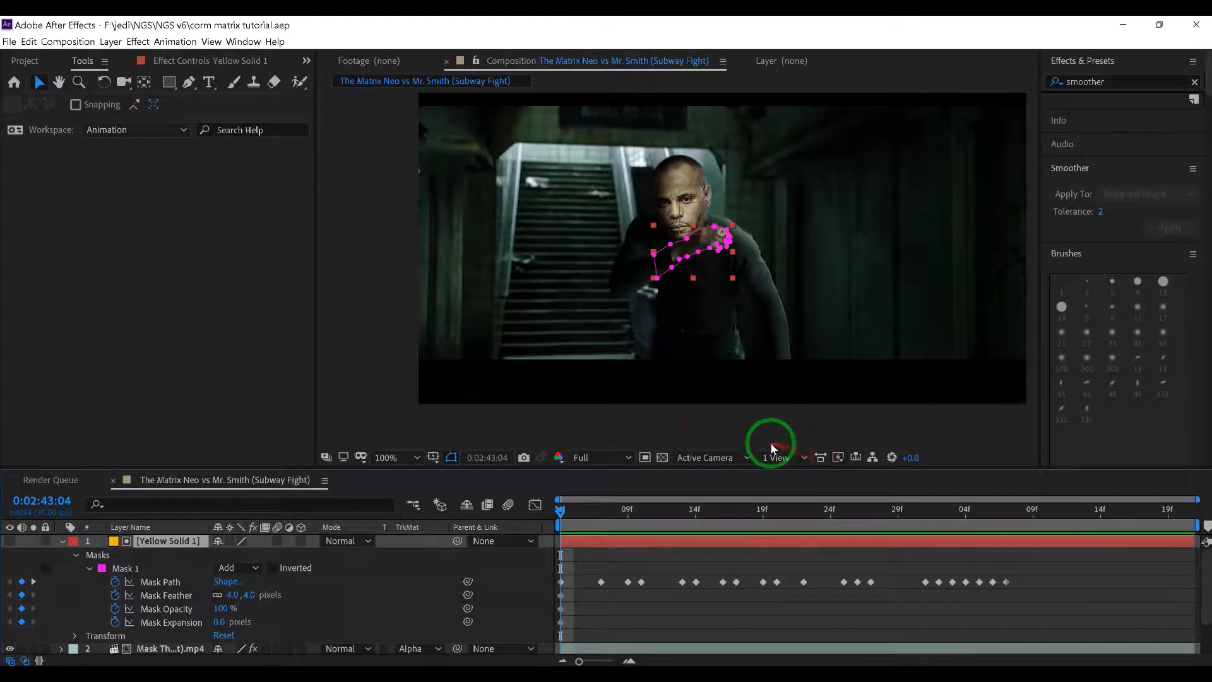
pyautogui.click(29, 42)
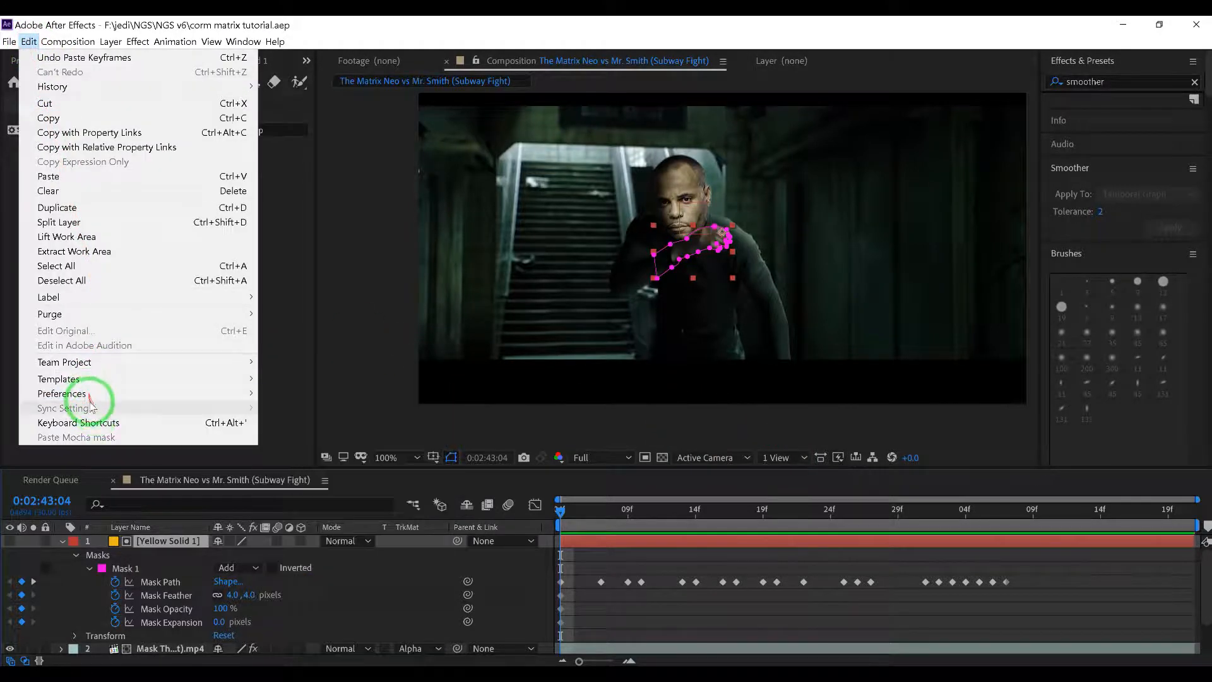
pyautogui.moveTo(243, 394)
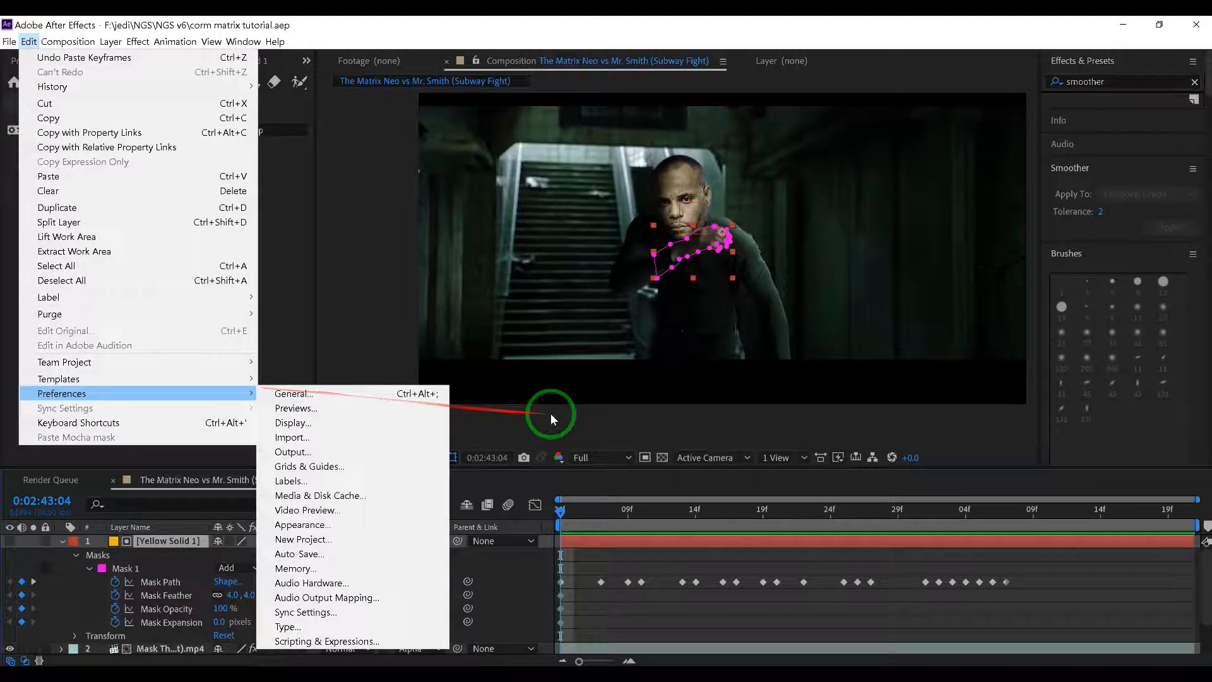
pyautogui.click(596, 421)
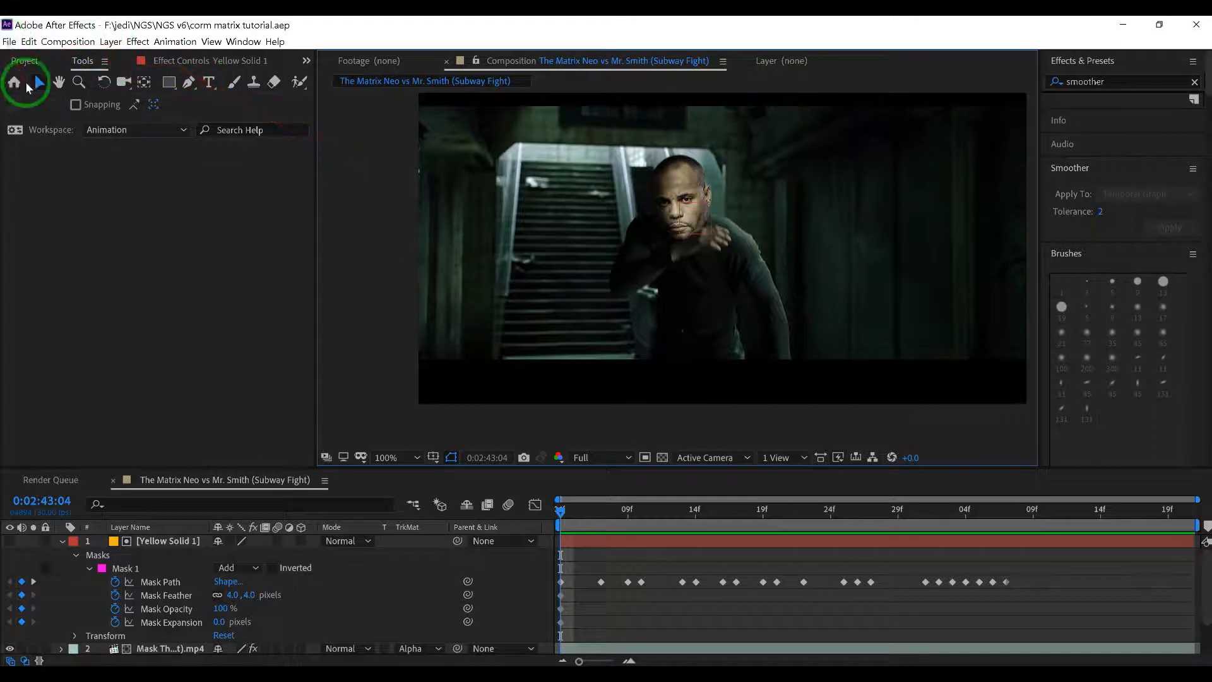
# Step: Collapse the yellow solid layer's properties, unlock the original Matrix footage layer and check its visibility by toggling it
pyautogui.click(63, 542)
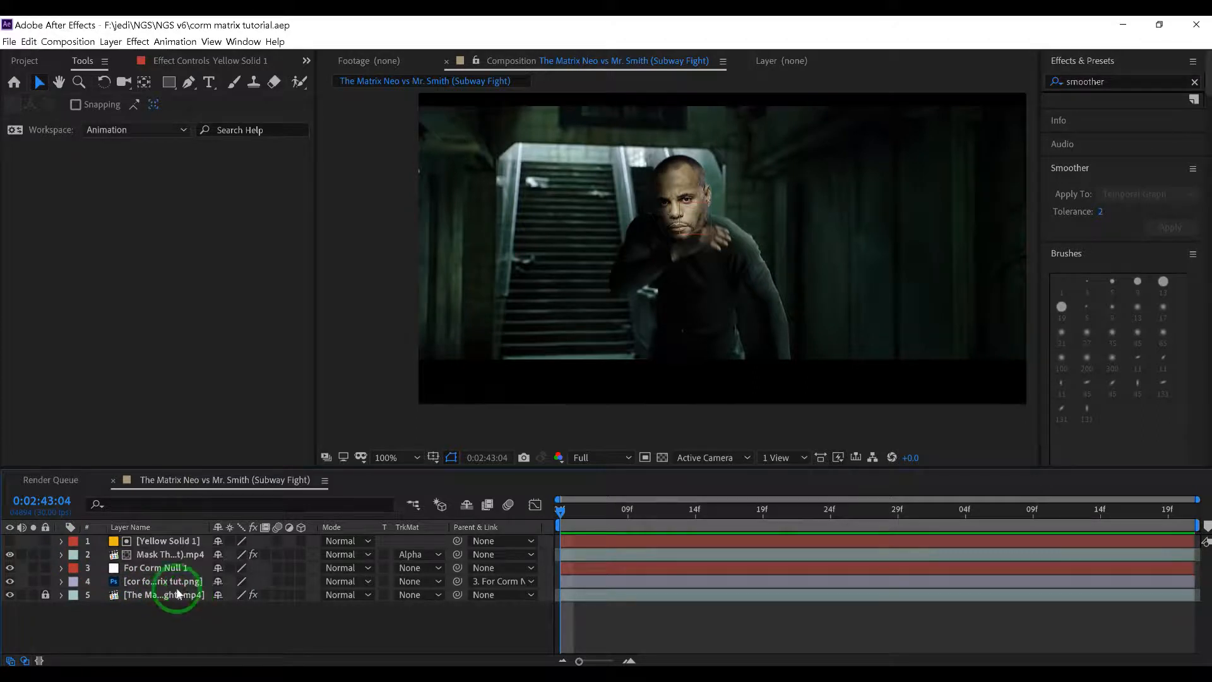
pyautogui.click(45, 595)
pyautogui.click(8, 594)
pyautogui.click(9, 595)
# Step: Examine the face PNG, For Corm Null 1, Mask footage and Yellow Solid 1 layers one after another
pyautogui.click(145, 587)
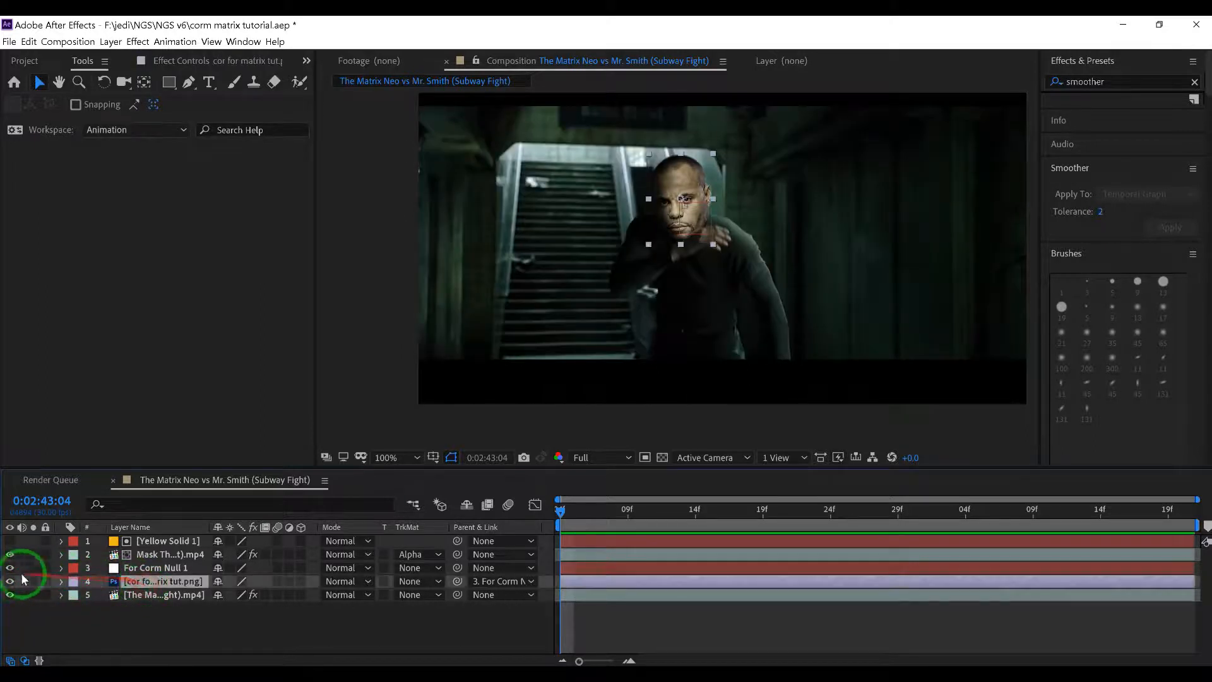
pyautogui.click(10, 580)
pyautogui.click(9, 581)
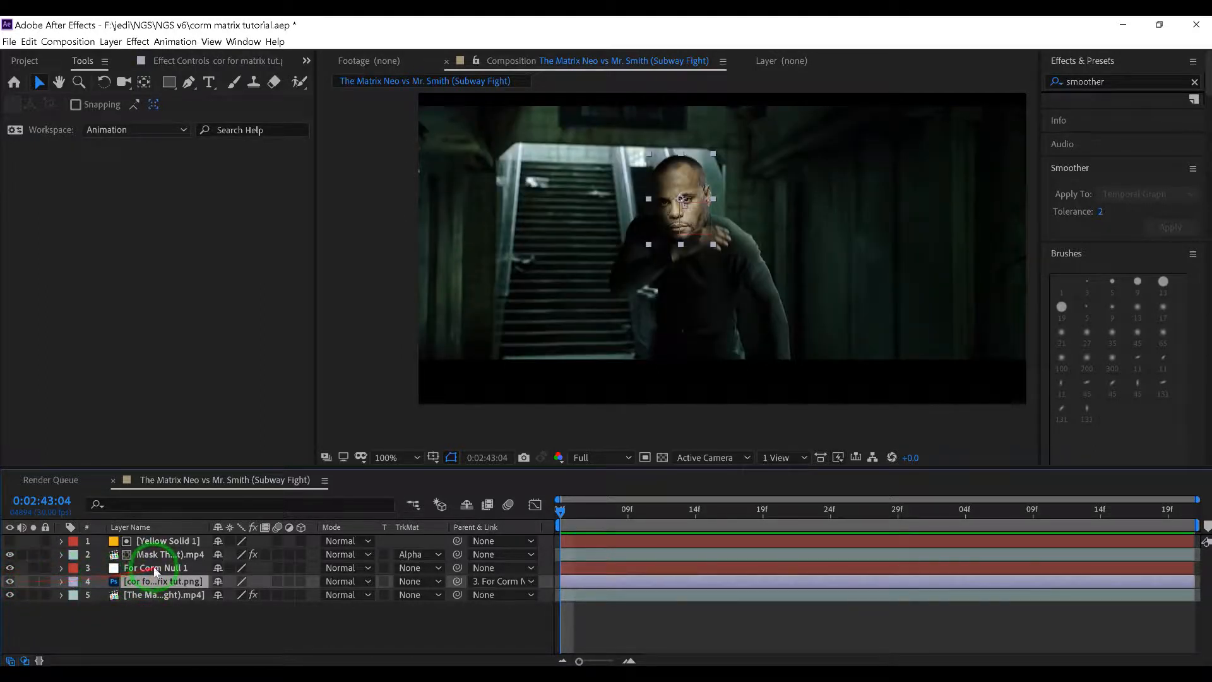
pyautogui.click(154, 569)
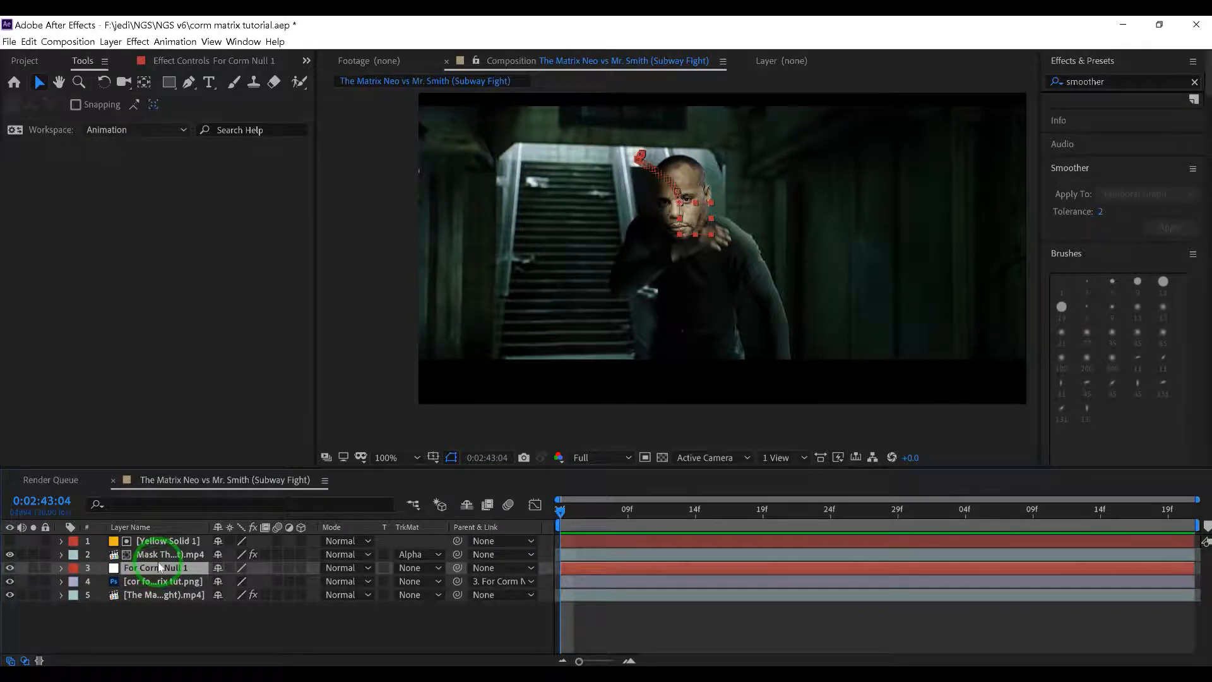
pyautogui.click(150, 554)
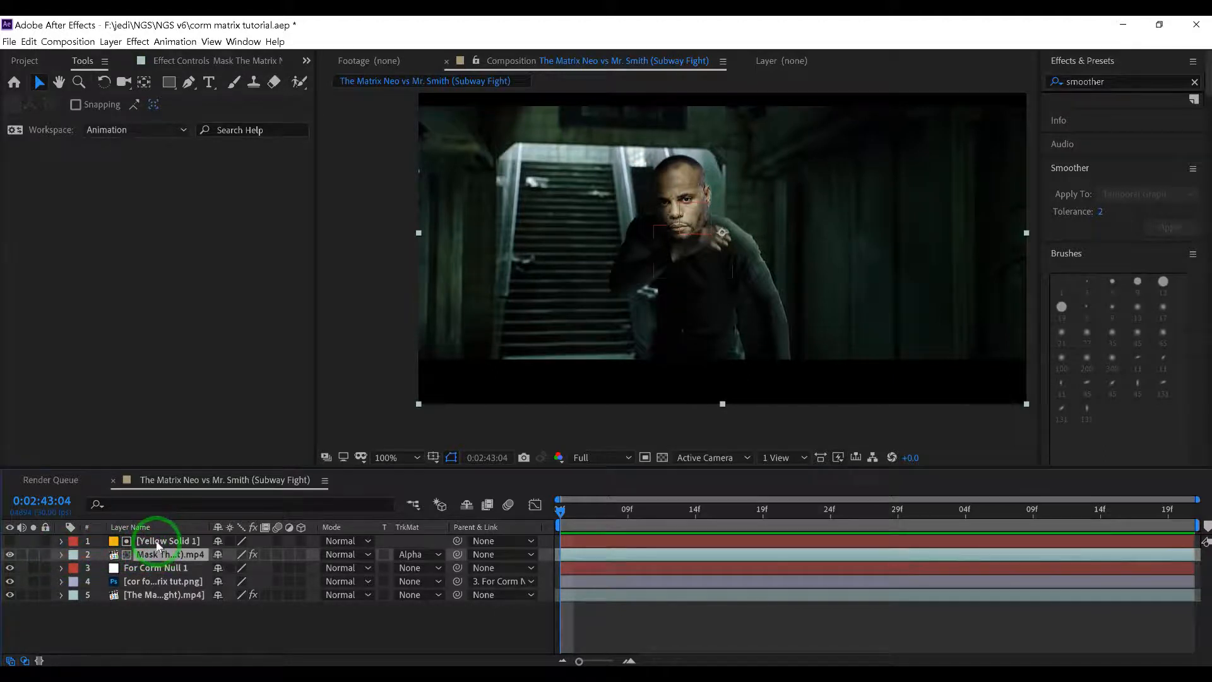
pyautogui.click(158, 542)
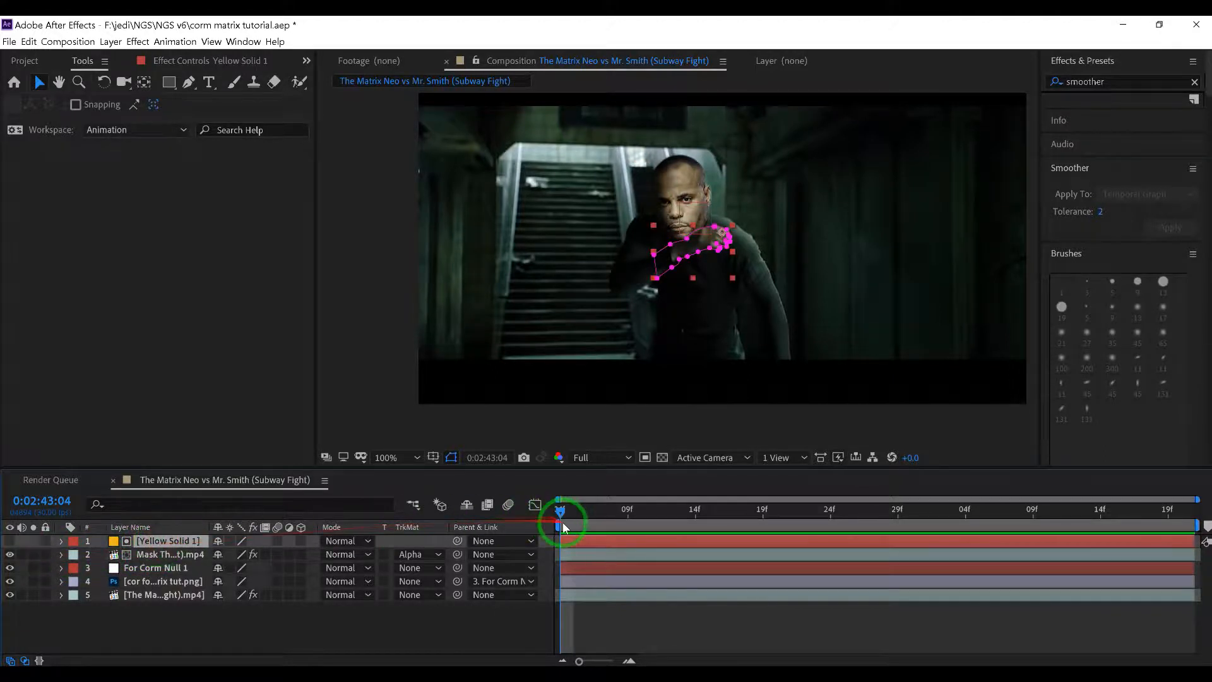
pyautogui.moveTo(572, 511)
pyautogui.mouseDown()
pyautogui.moveTo(1036, 516)
pyautogui.moveTo(378, 574)
pyautogui.moveTo(181, 569)
pyautogui.mouseUp()
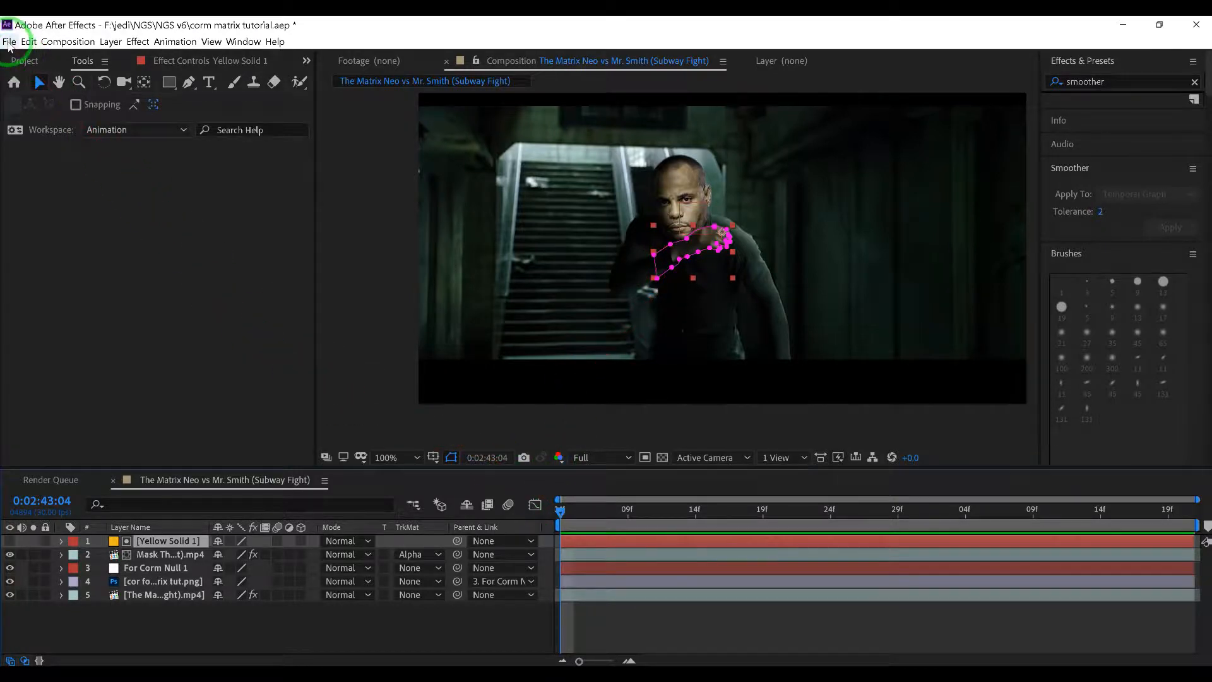
# Step: Add the Matrix subway fight composition to the Render Queue
pyautogui.click(9, 42)
pyautogui.moveTo(57, 255)
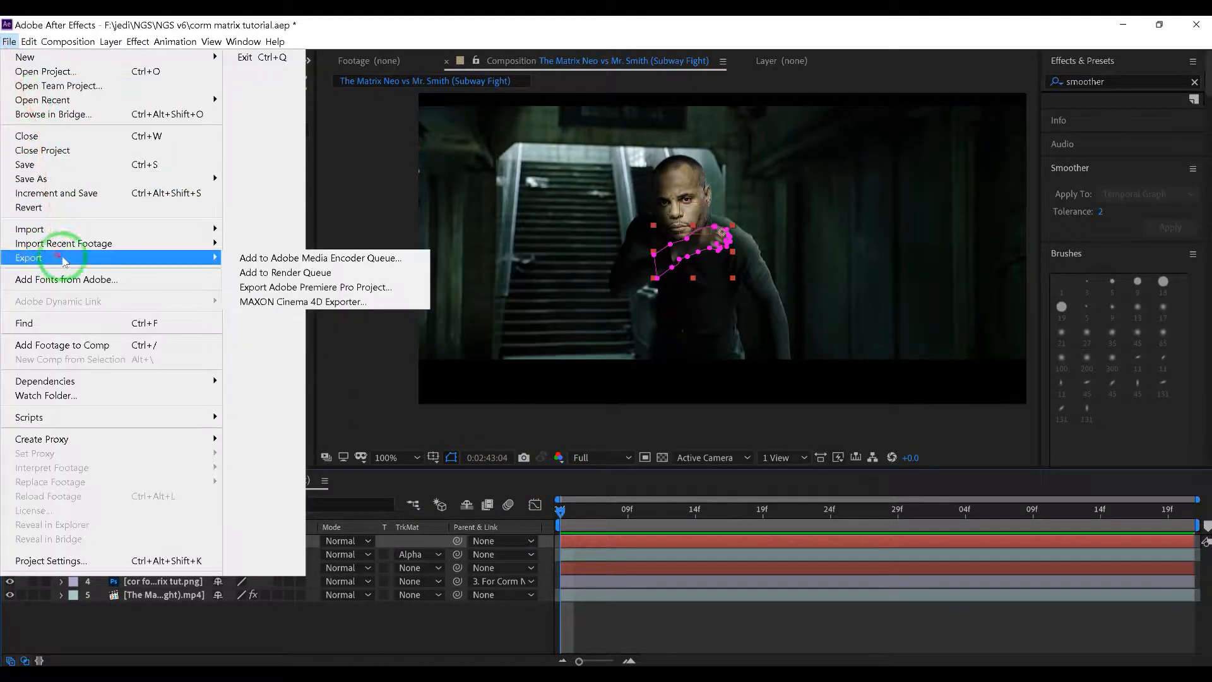
pyautogui.click(273, 273)
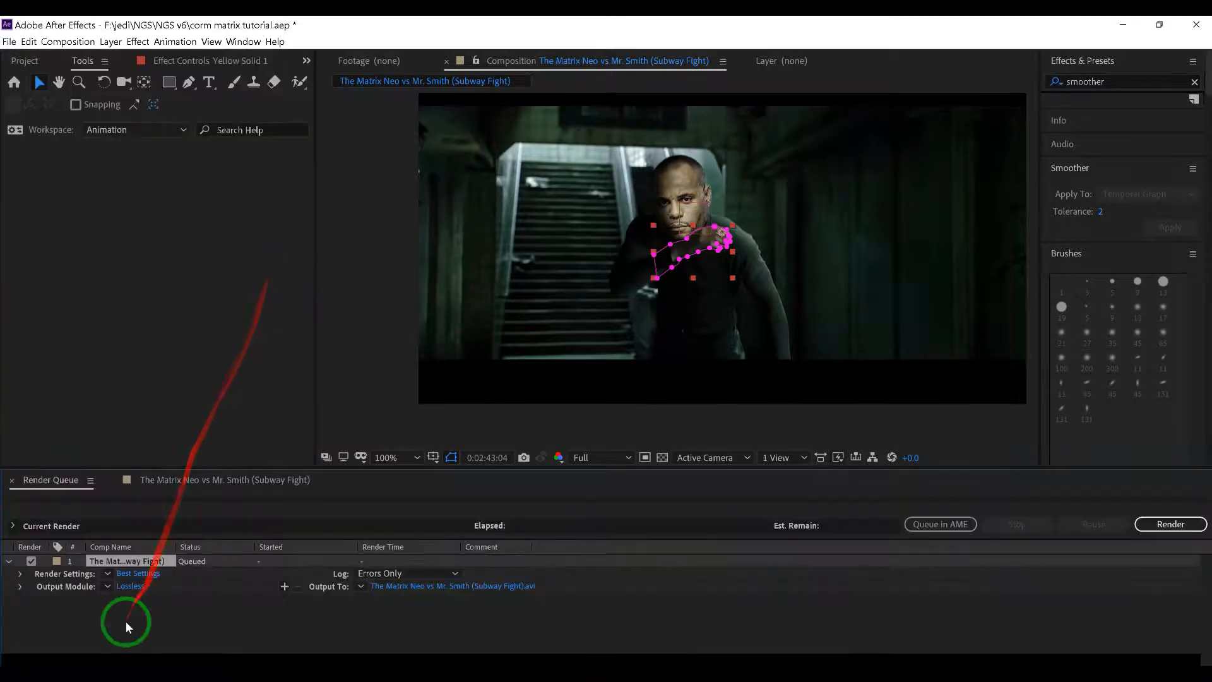
# Step: Examine the quality choices in the queued composition's render settings
pyautogui.click(137, 574)
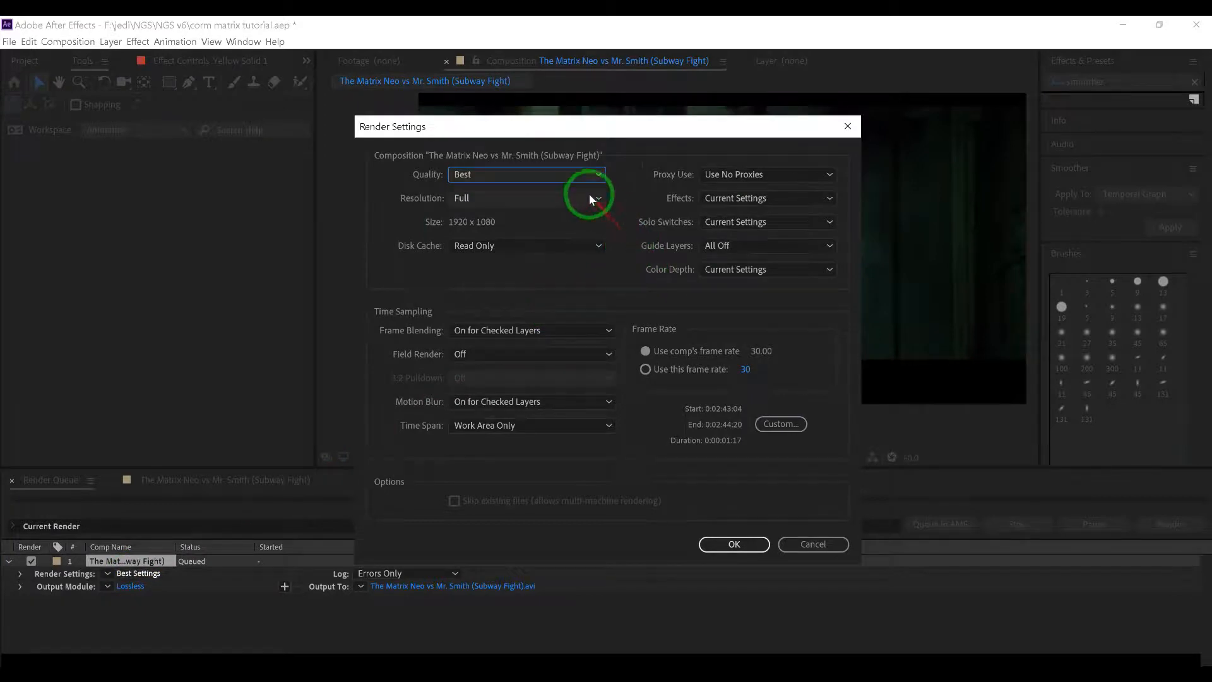
pyautogui.click(563, 178)
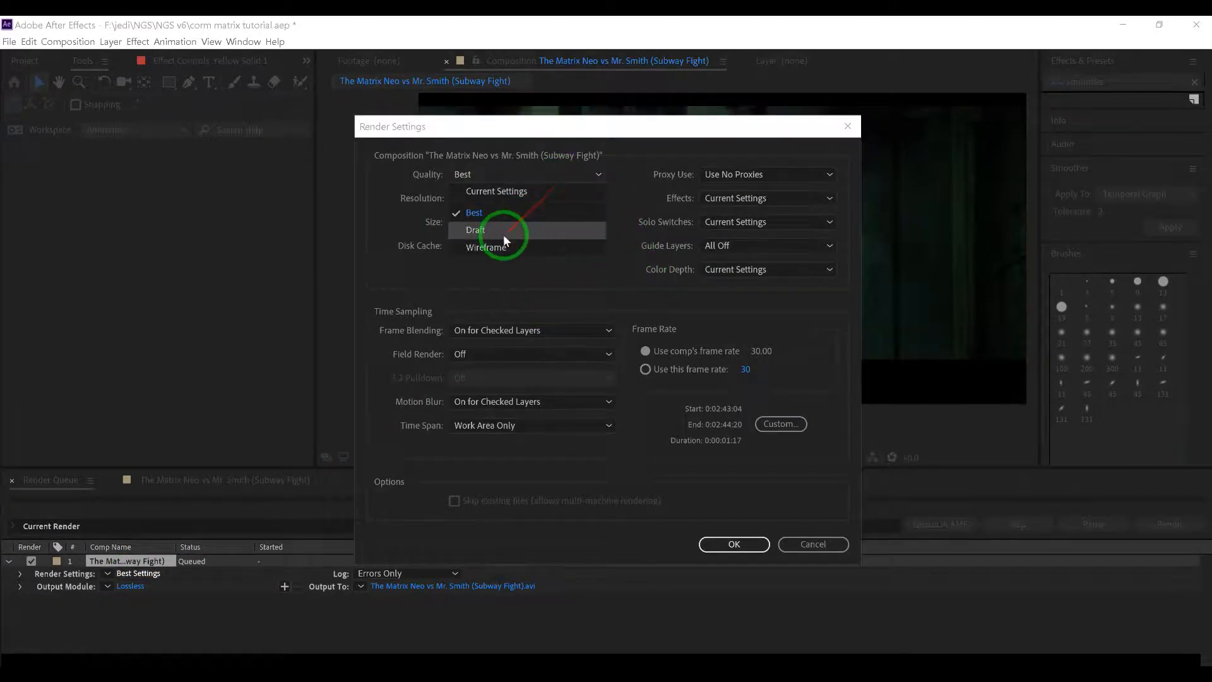
pyautogui.click(415, 275)
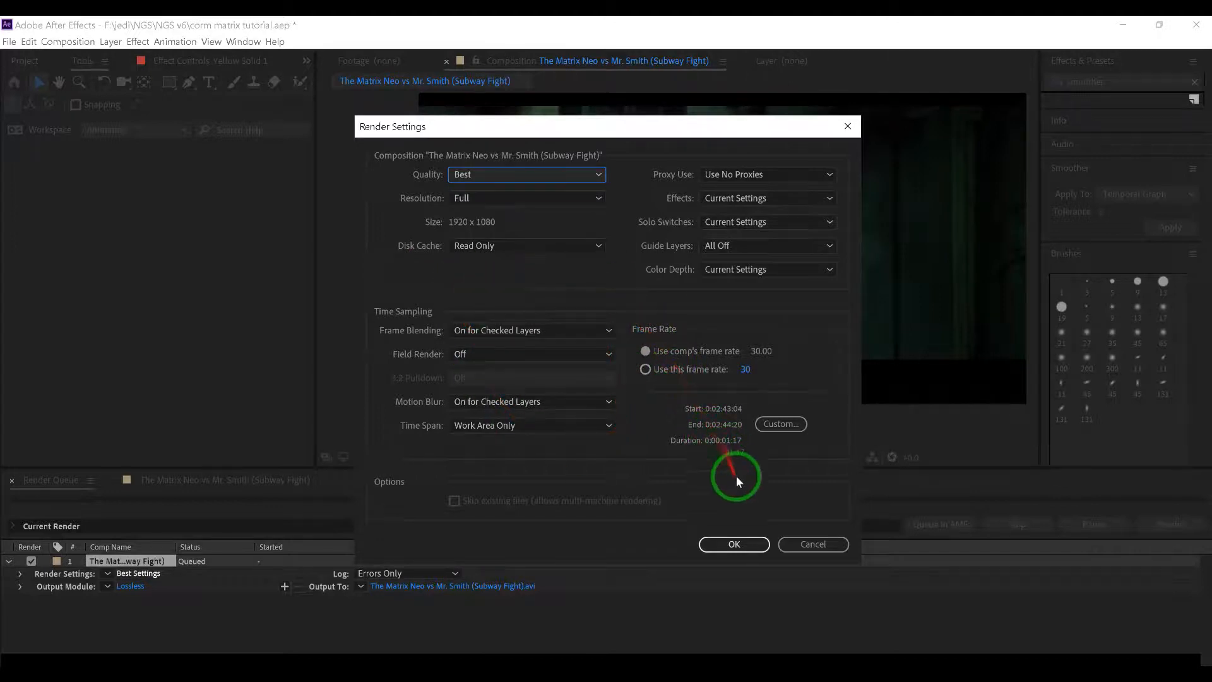
pyautogui.click(812, 544)
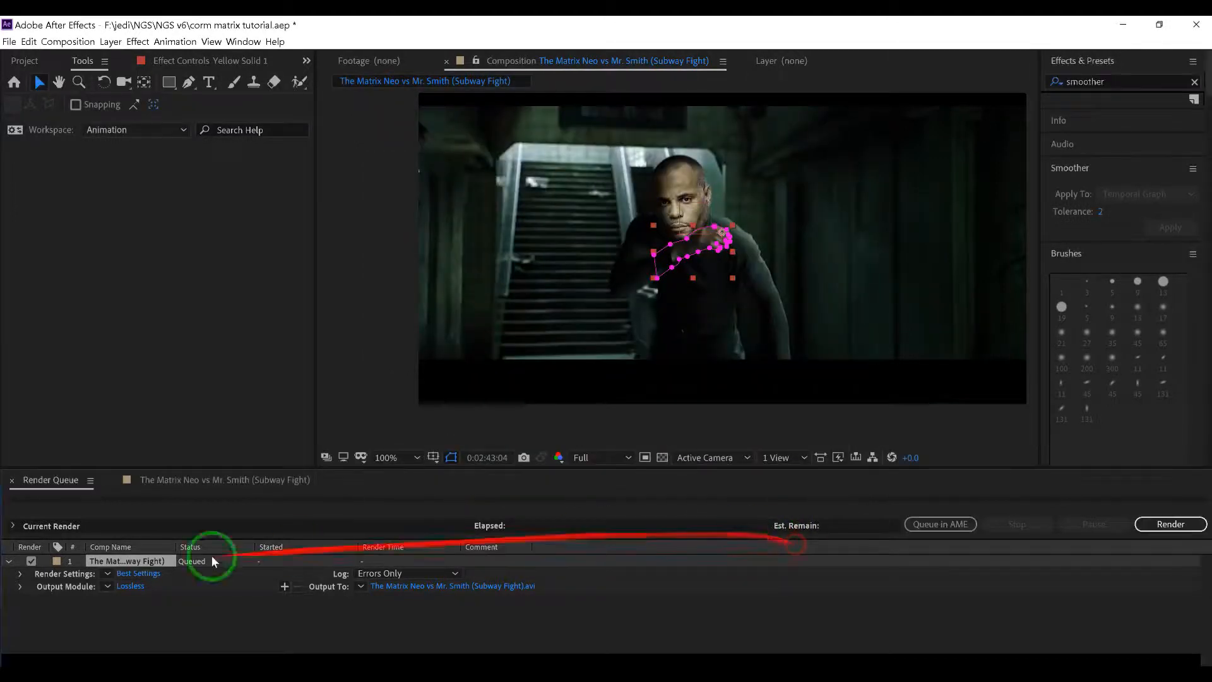
# Step: Examine the output module's format list and the video codecs offered for AVI
pyautogui.click(130, 586)
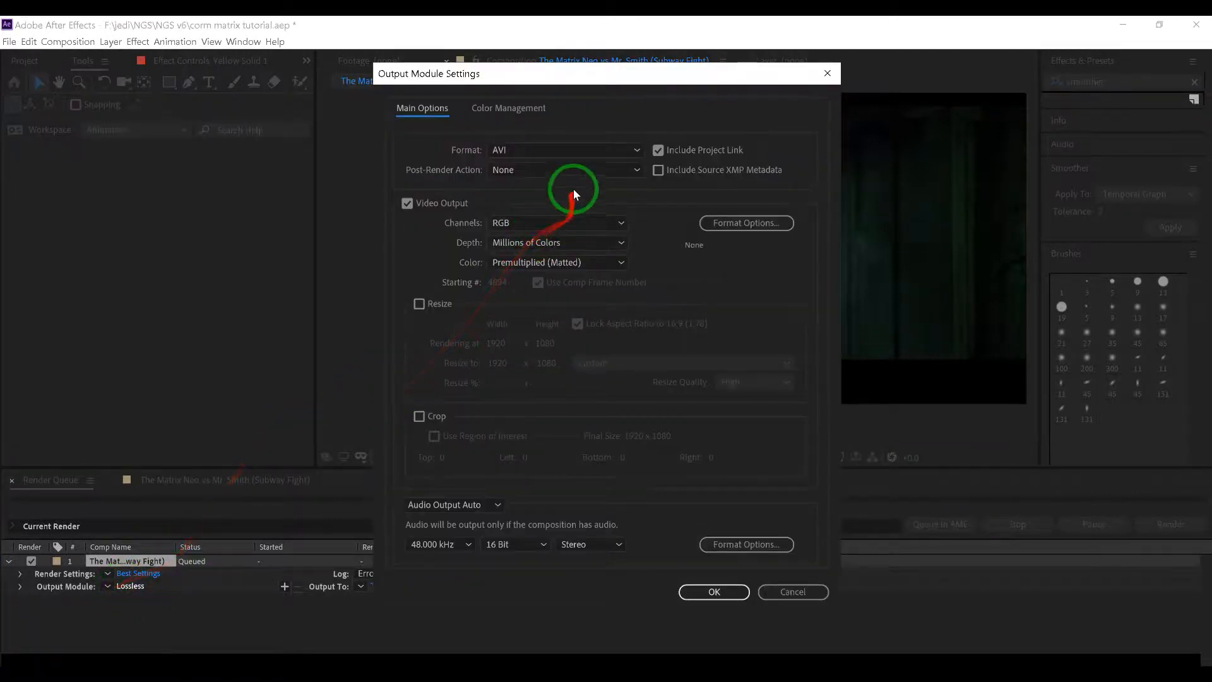
pyautogui.click(568, 150)
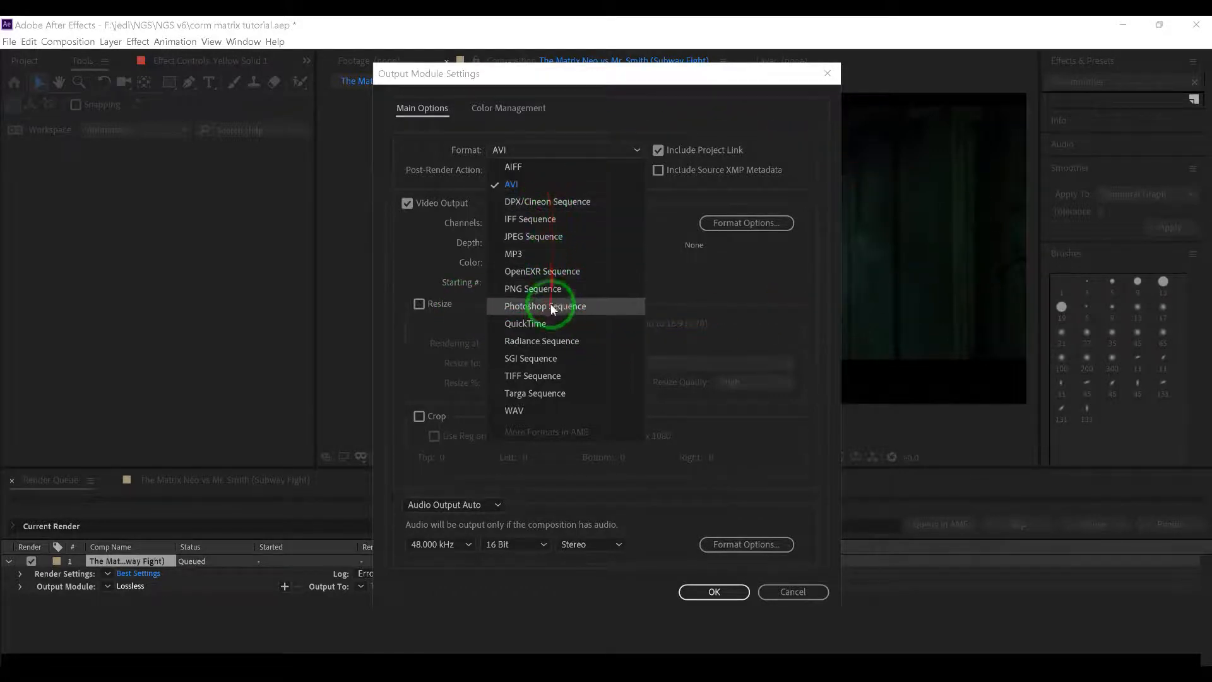
pyautogui.click(682, 282)
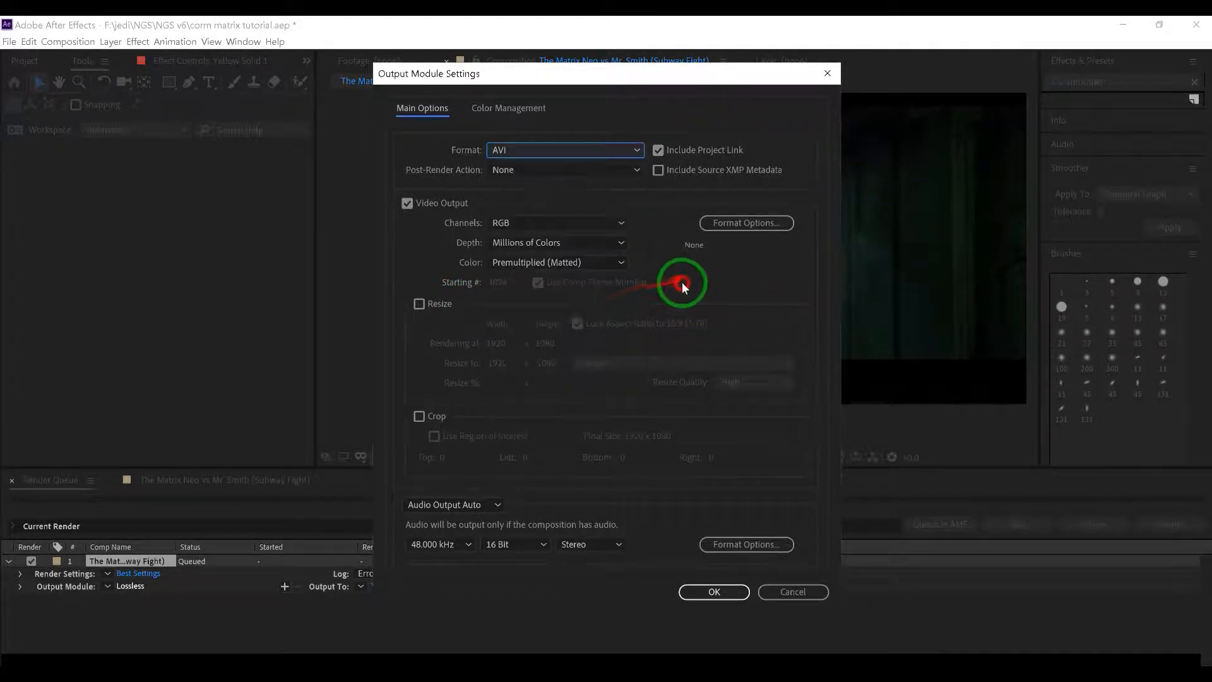
pyautogui.click(726, 225)
pyautogui.click(602, 155)
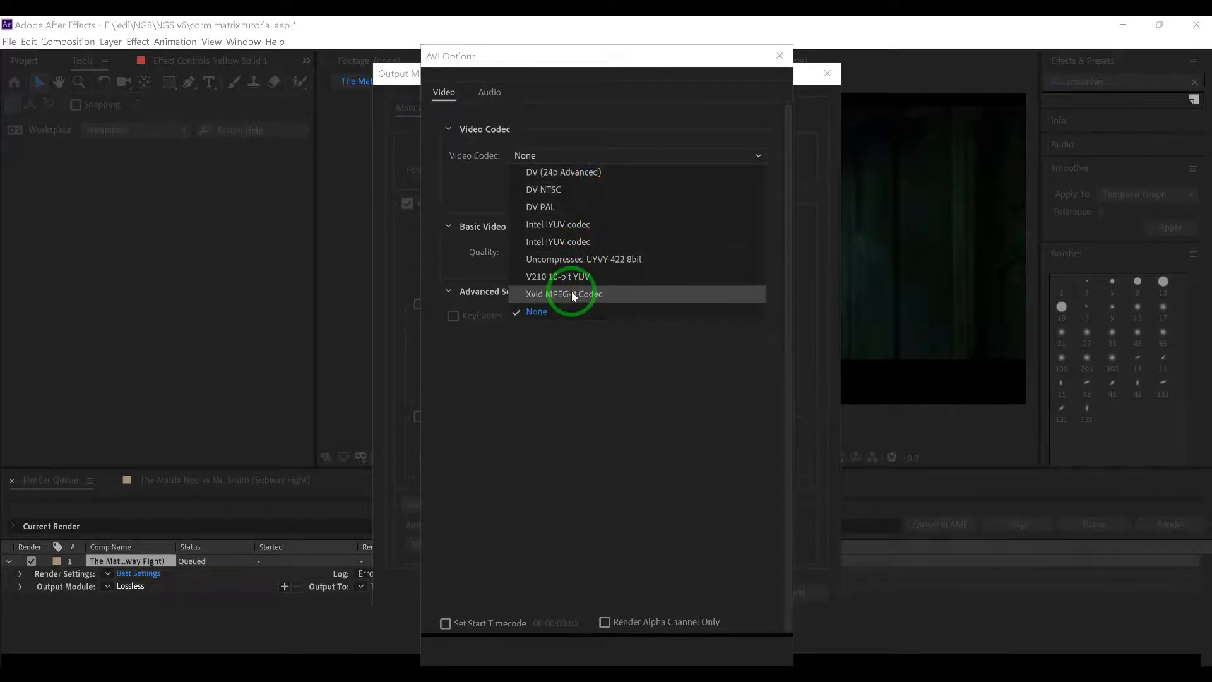
pyautogui.click(625, 459)
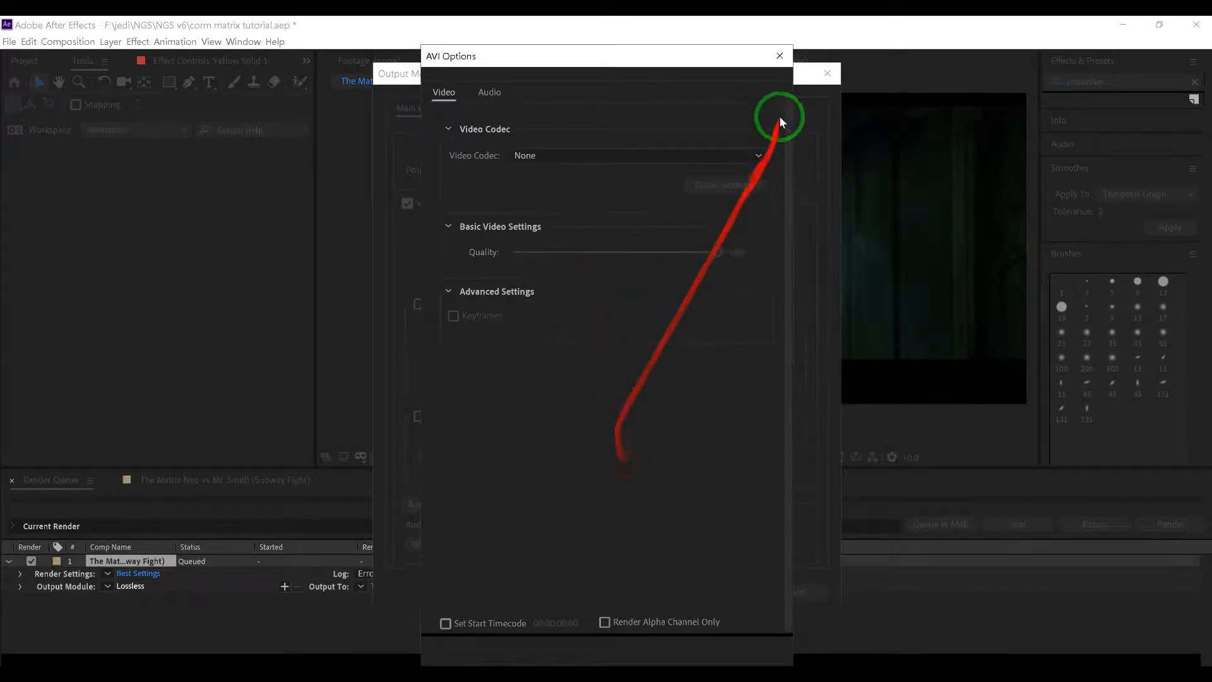
pyautogui.click(780, 55)
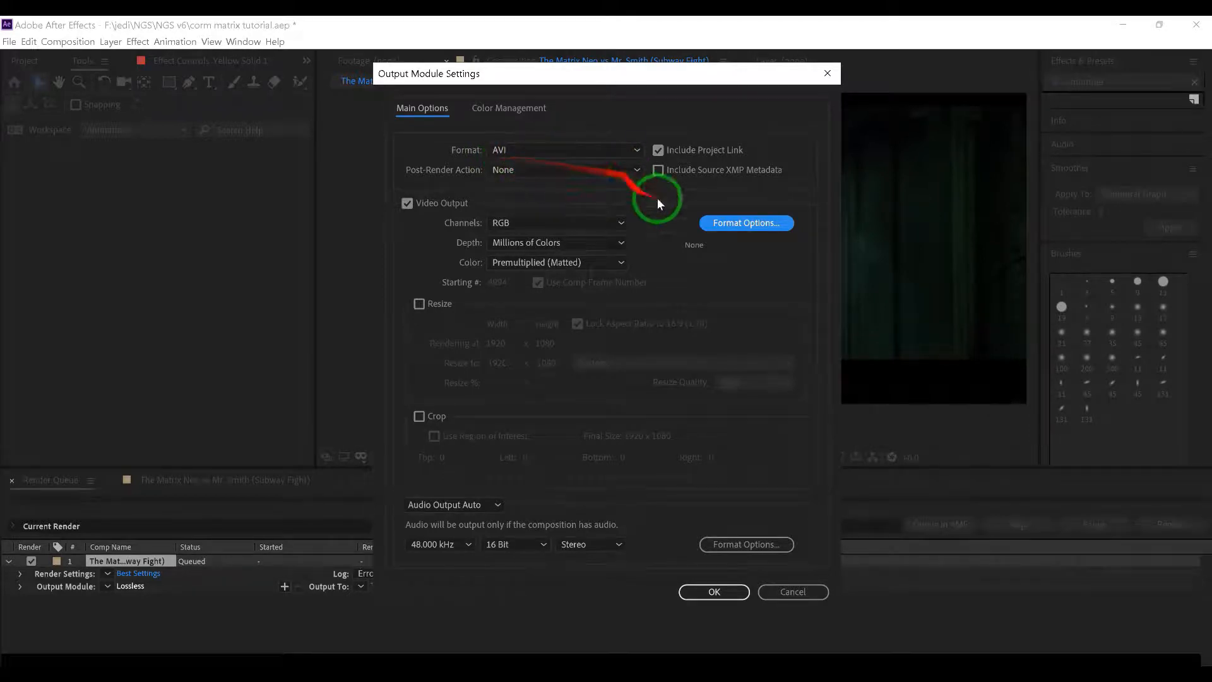
pyautogui.click(740, 226)
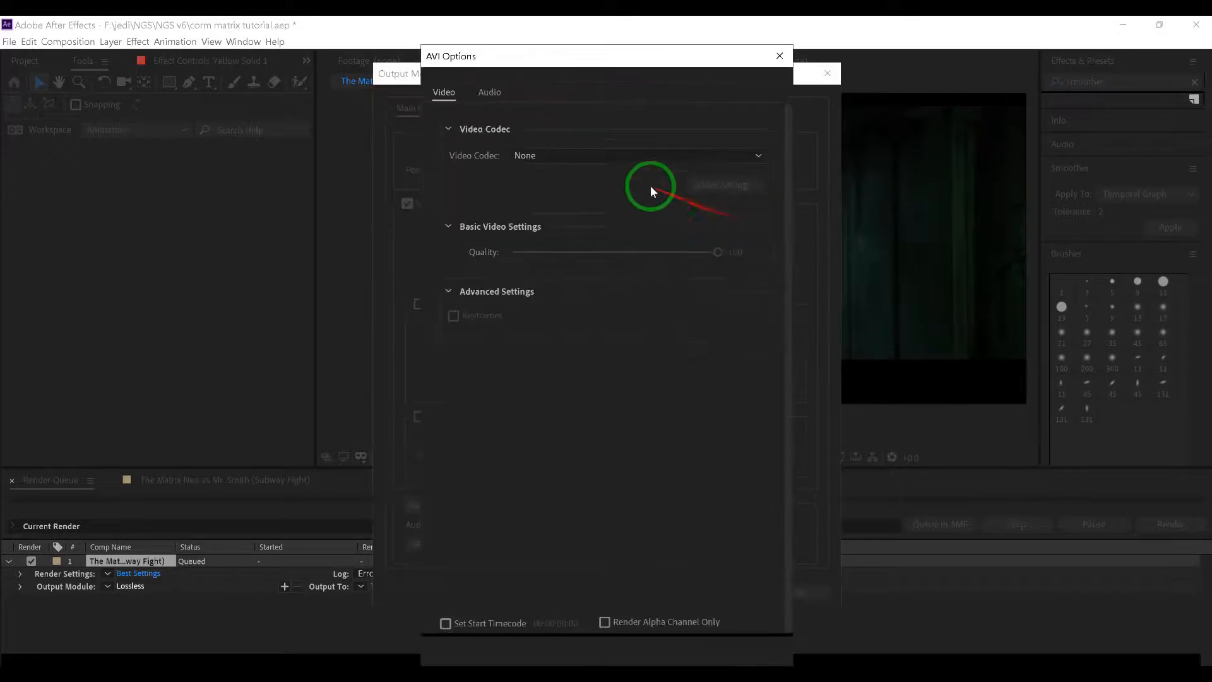
pyautogui.click(573, 156)
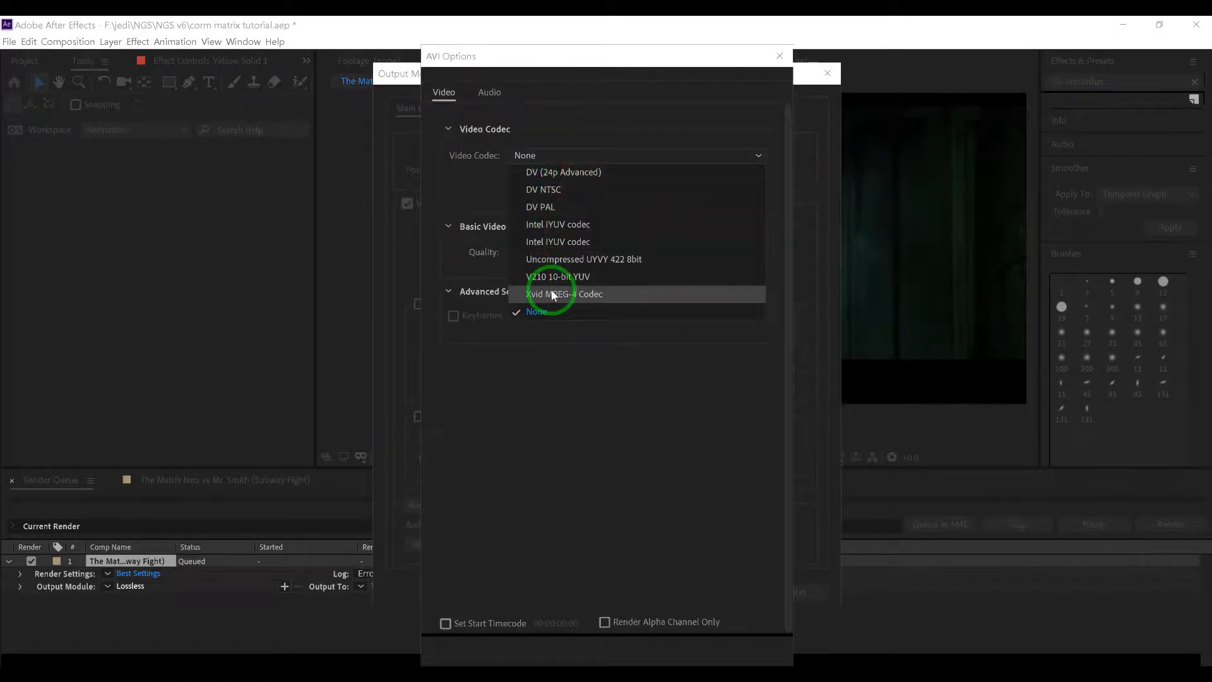
pyautogui.click(783, 55)
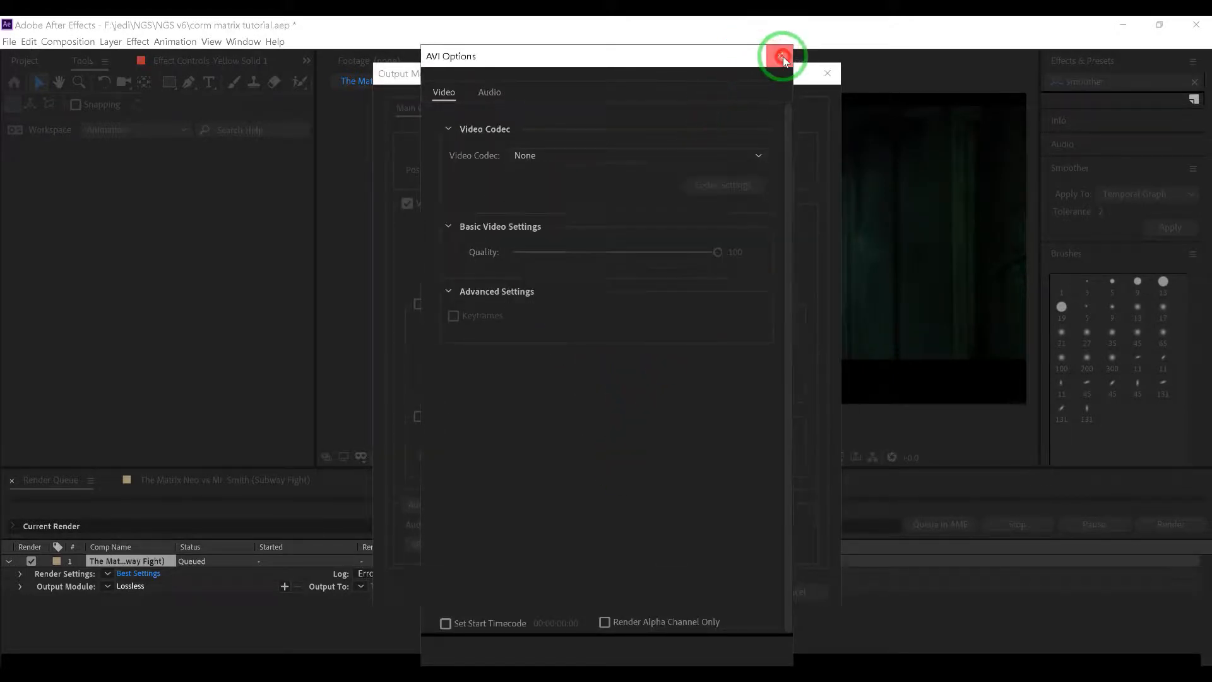
pyautogui.click(783, 56)
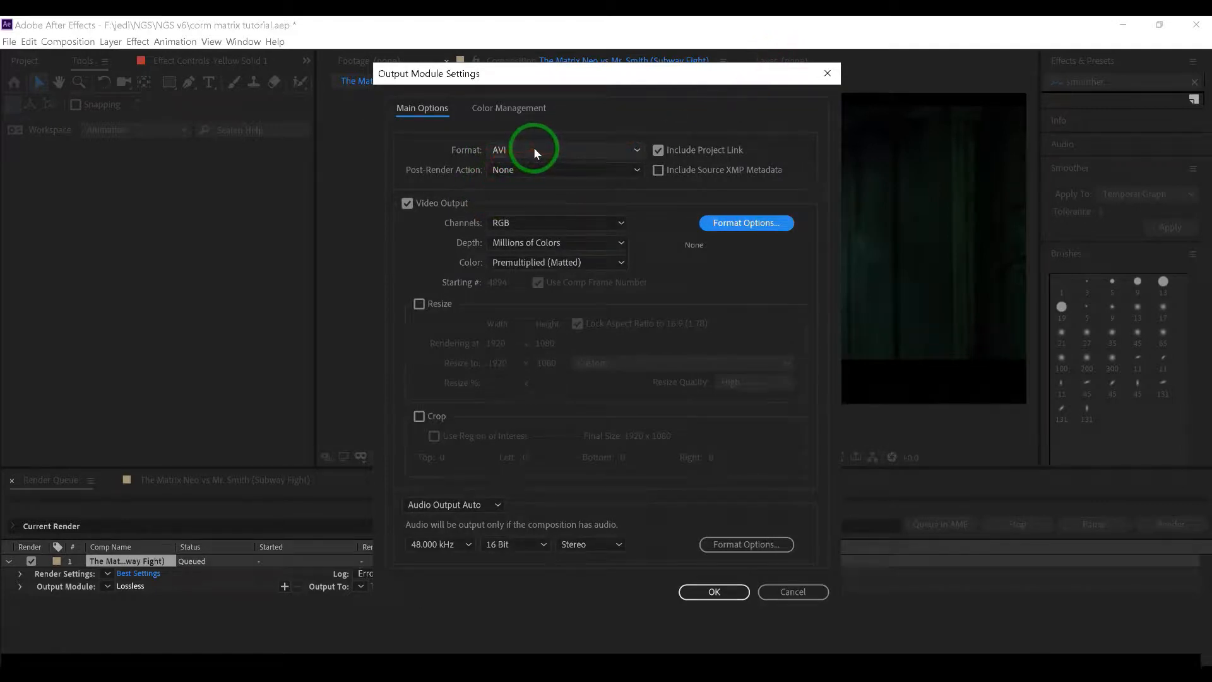
# Step: Try QuickTime as the output format and examine its video codec choices
pyautogui.click(578, 149)
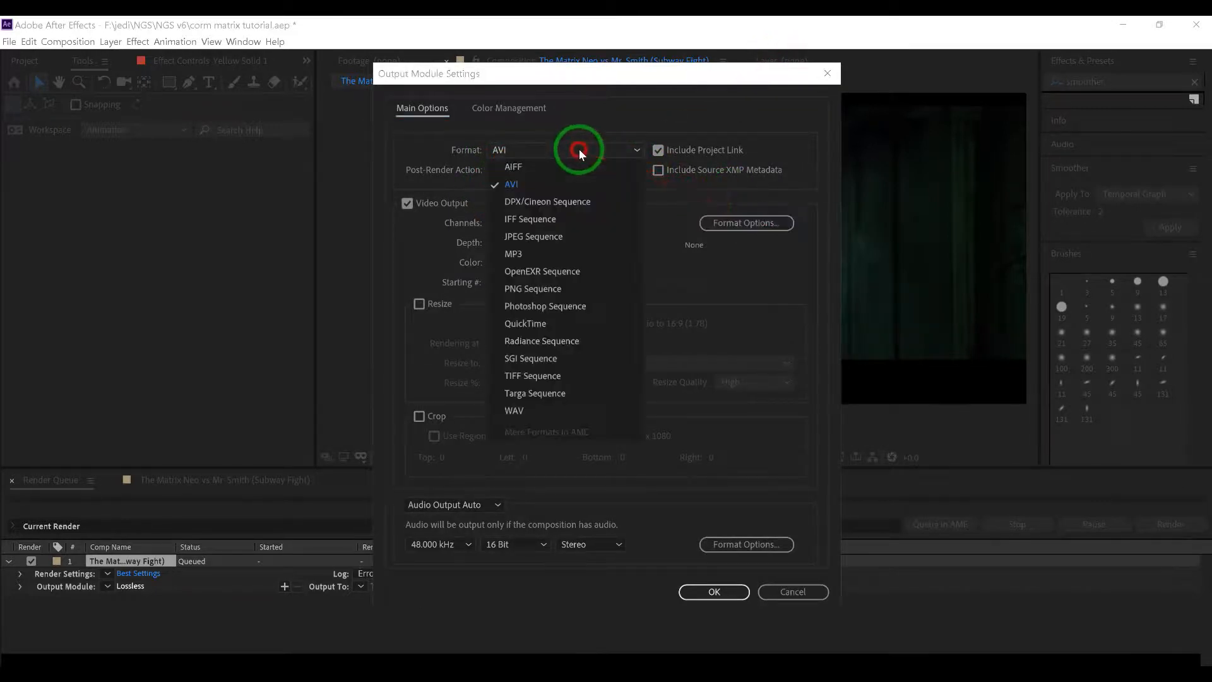
pyautogui.click(541, 323)
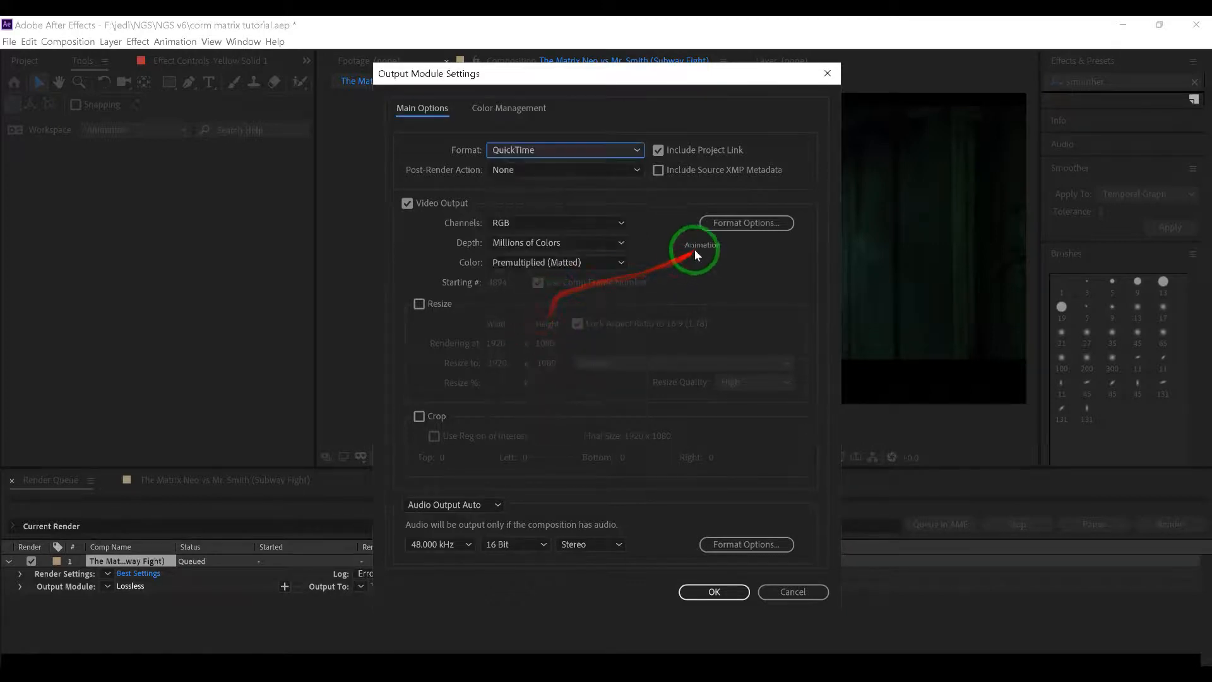
pyautogui.click(744, 225)
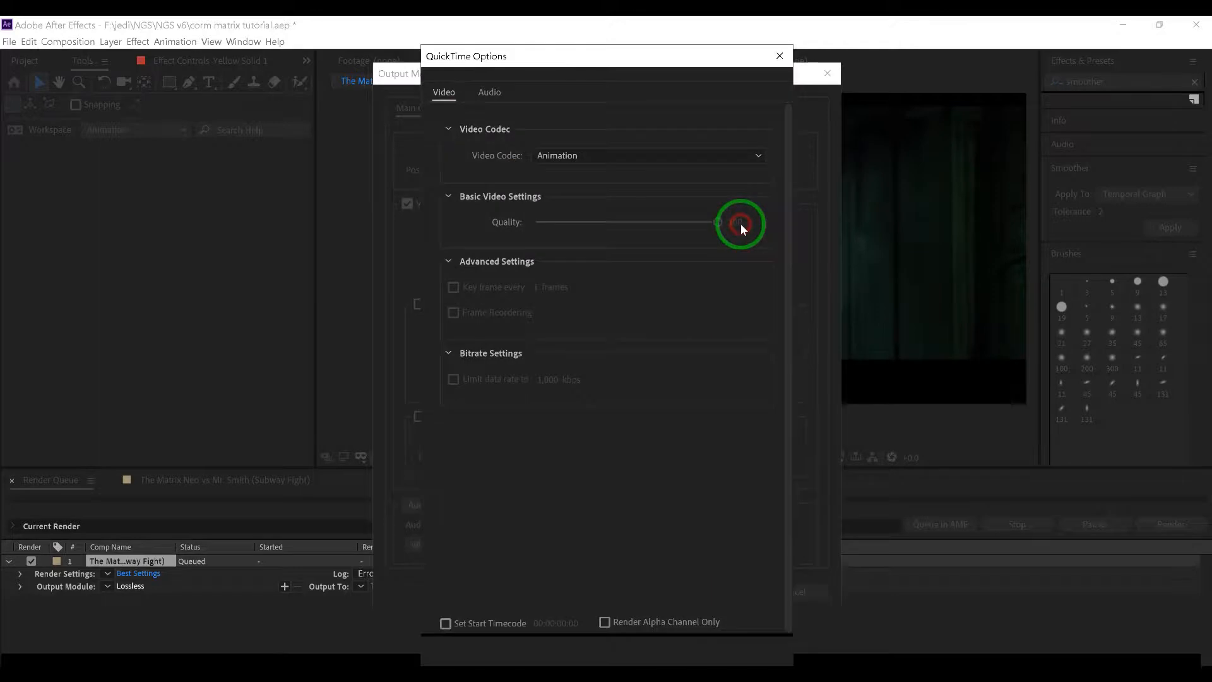
pyautogui.click(642, 158)
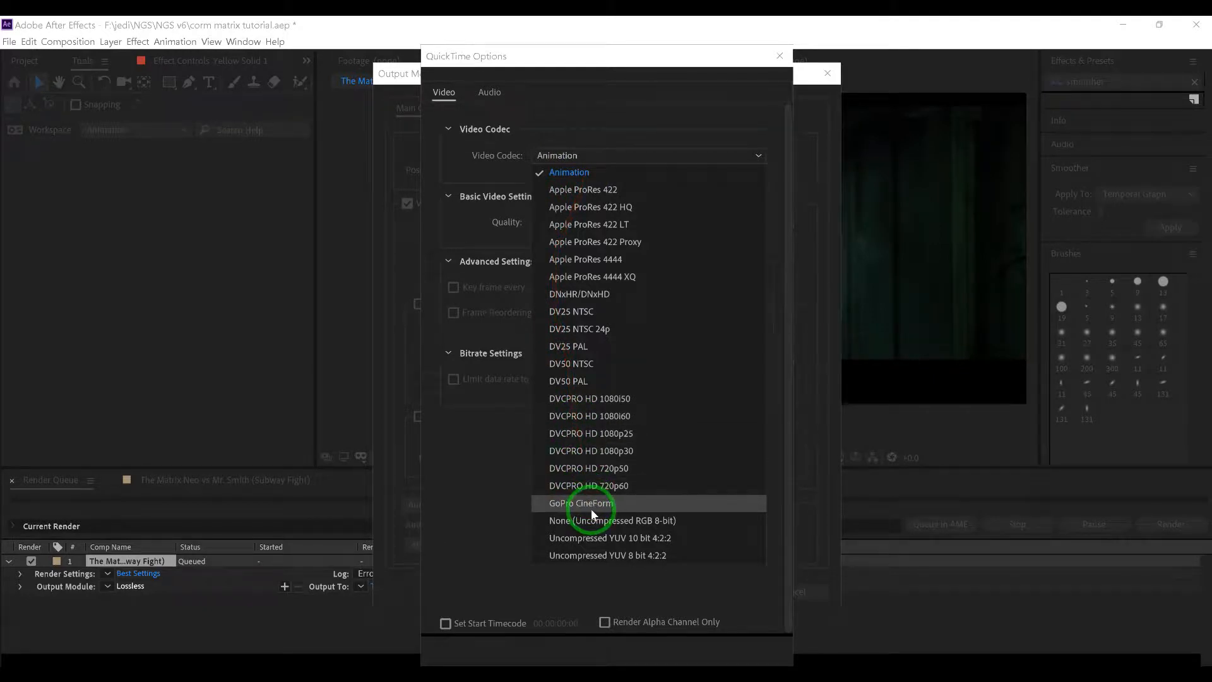
pyautogui.click(601, 112)
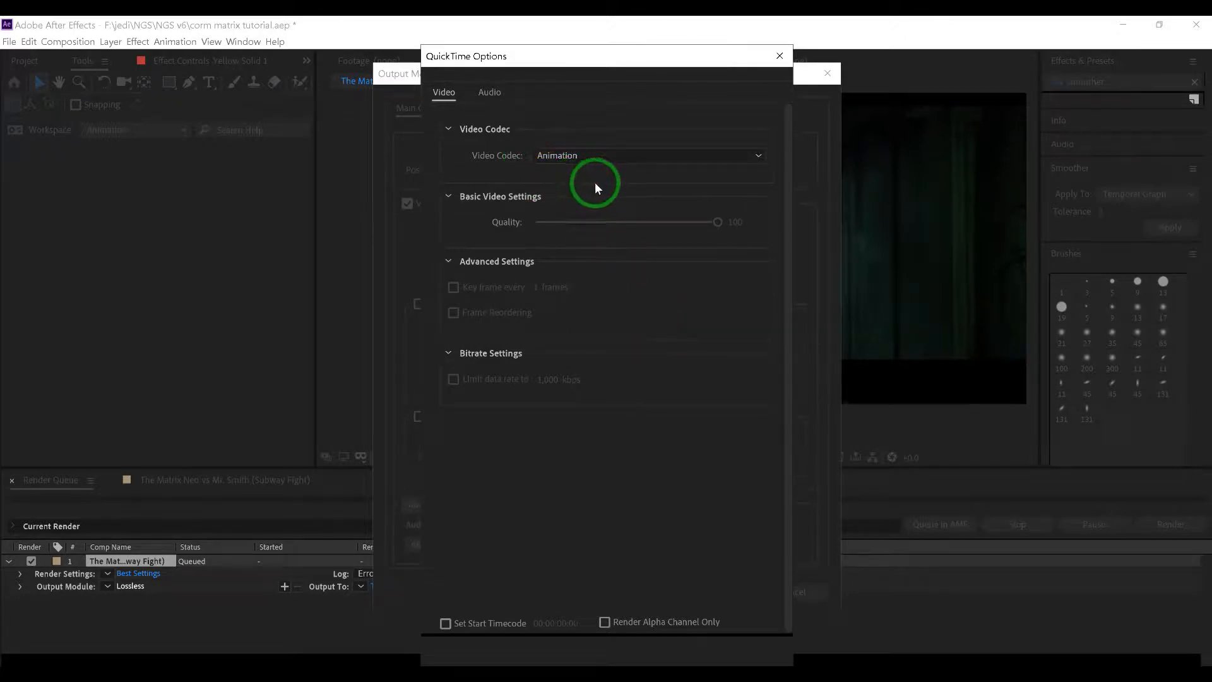
pyautogui.click(779, 53)
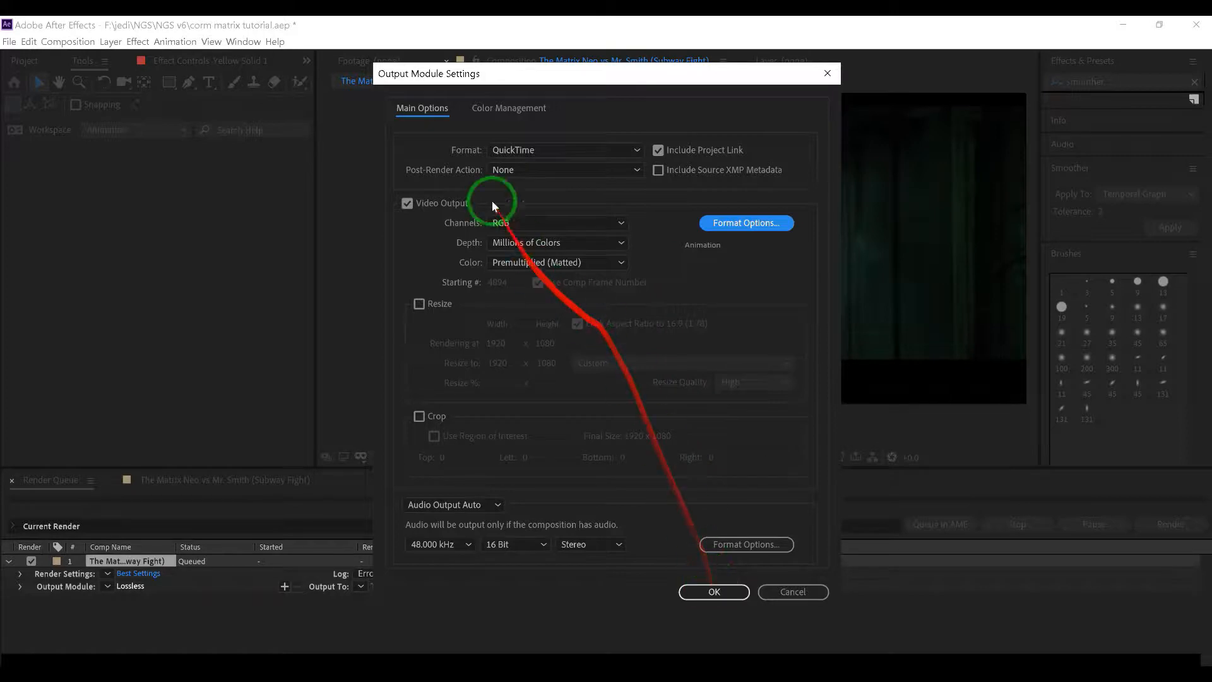
pyautogui.click(545, 154)
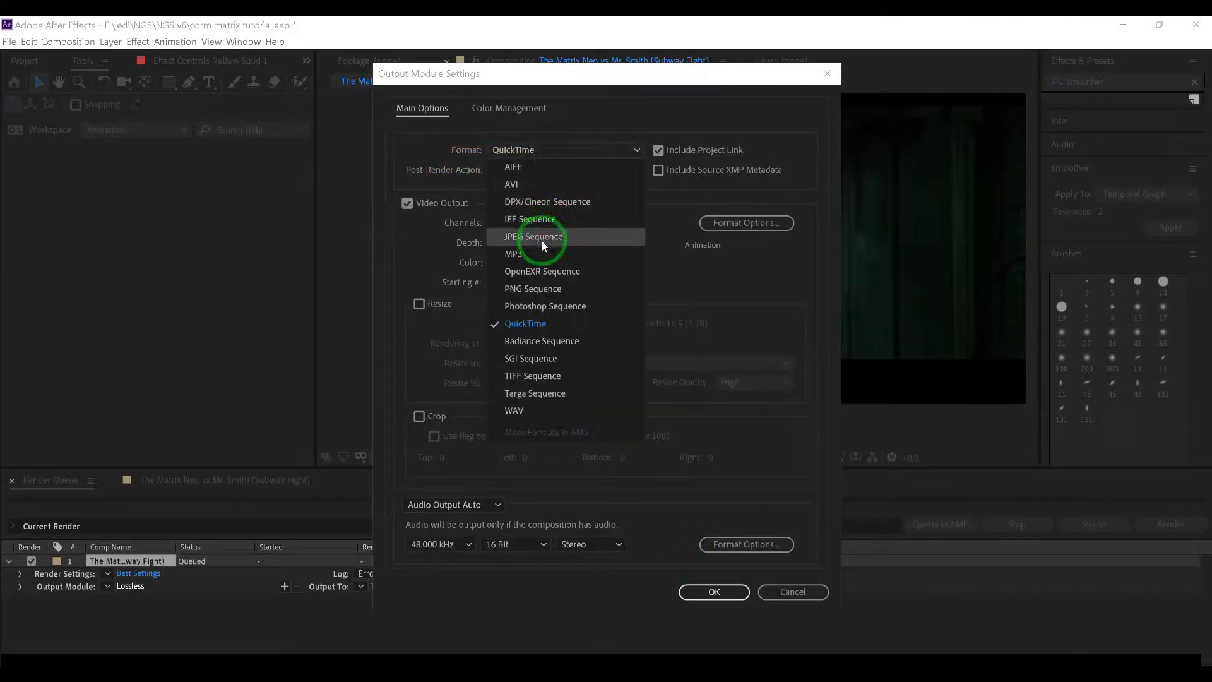
pyautogui.click(671, 314)
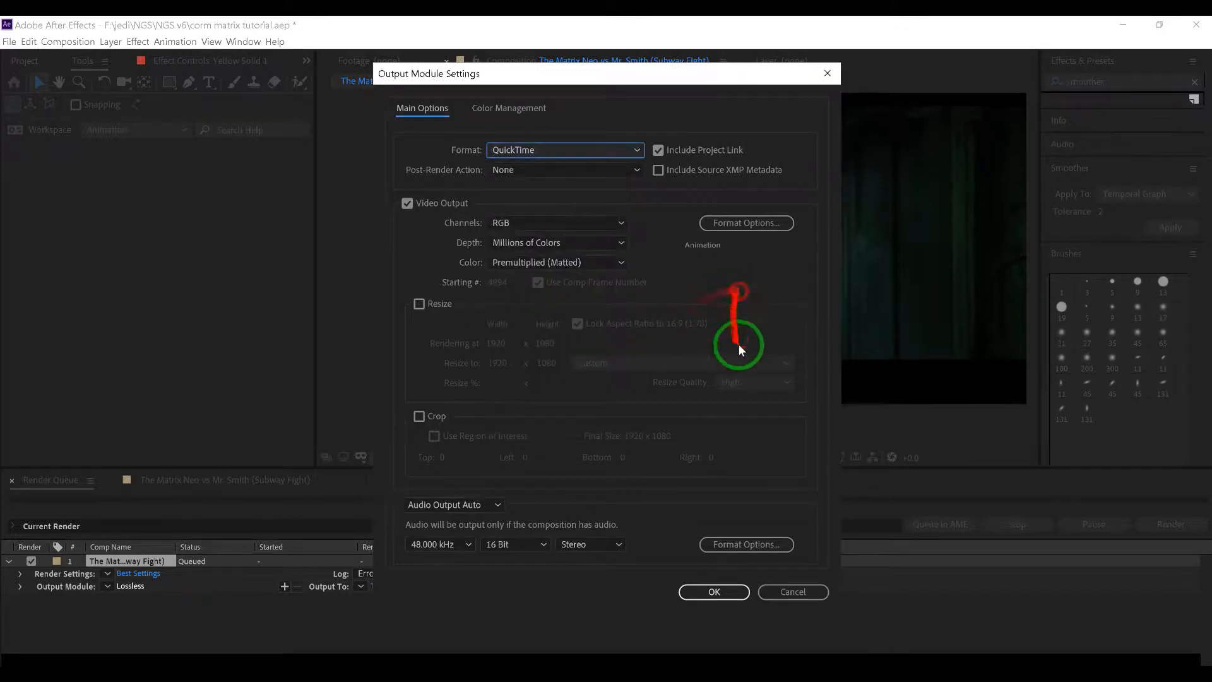
pyautogui.click(775, 589)
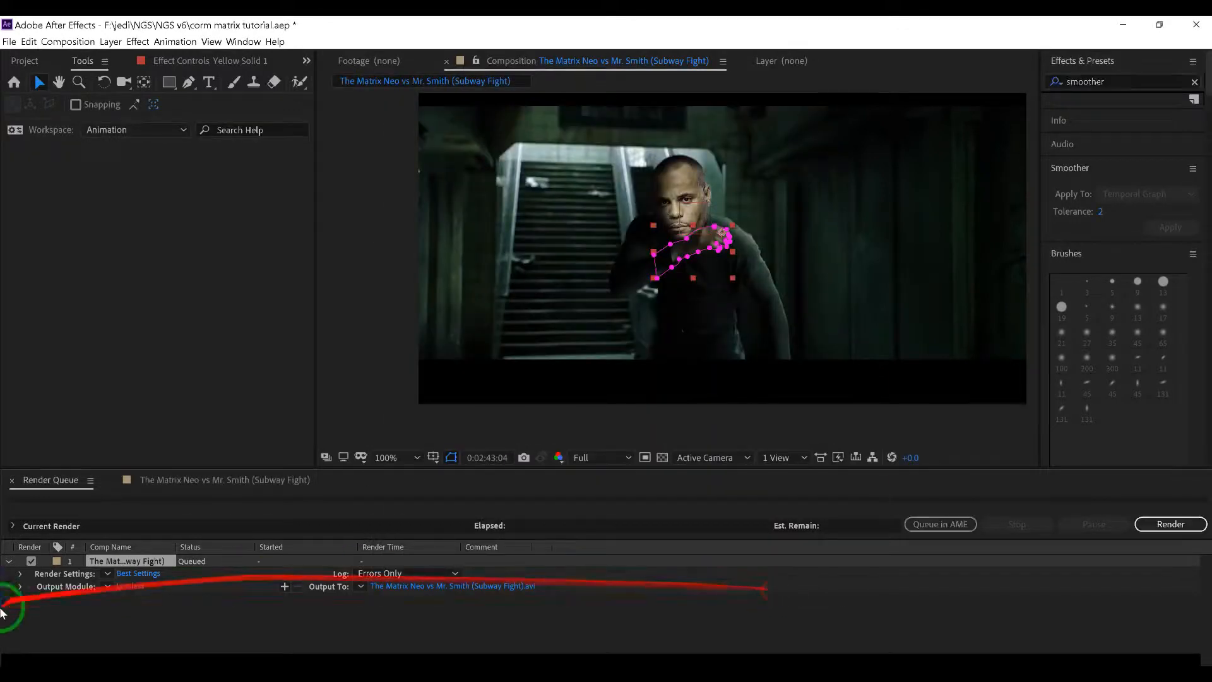
# Step: Set the queued composition's output module format to QuickTime
pyautogui.click(133, 588)
pyautogui.click(574, 155)
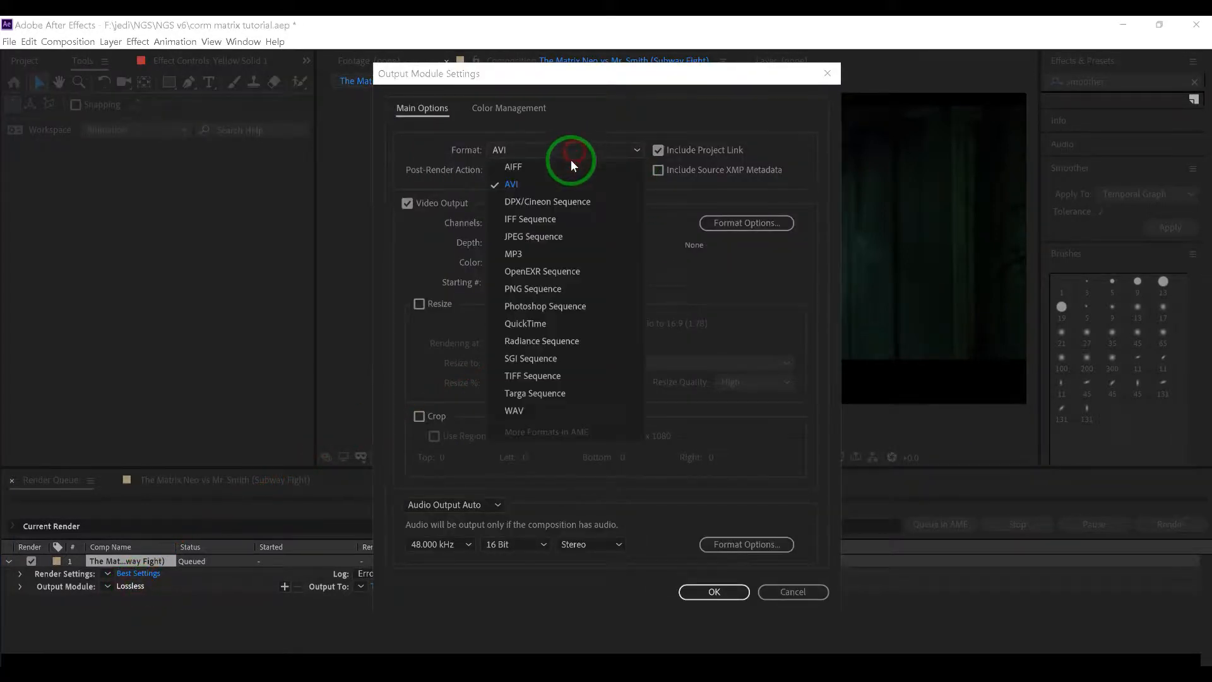
pyautogui.click(542, 323)
pyautogui.click(714, 590)
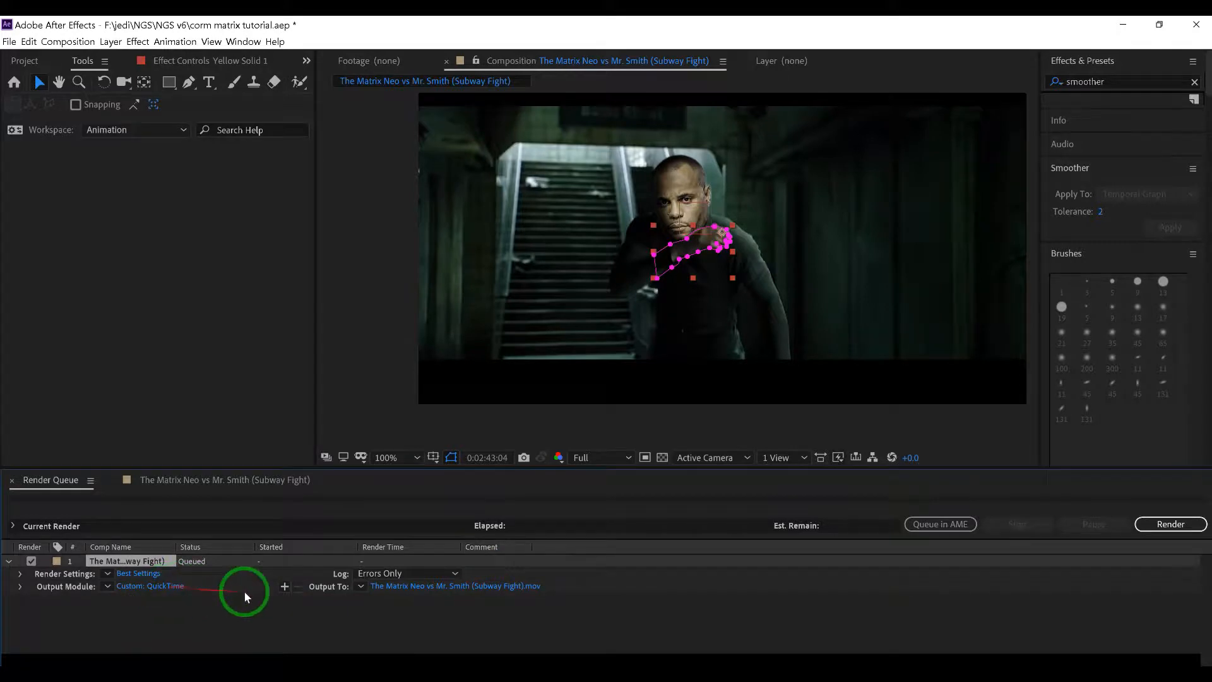
# Step: Name the output movie "corm matrix tutorial sample.mov" in the NGS v6 folder and render the queued composition
pyautogui.click(429, 587)
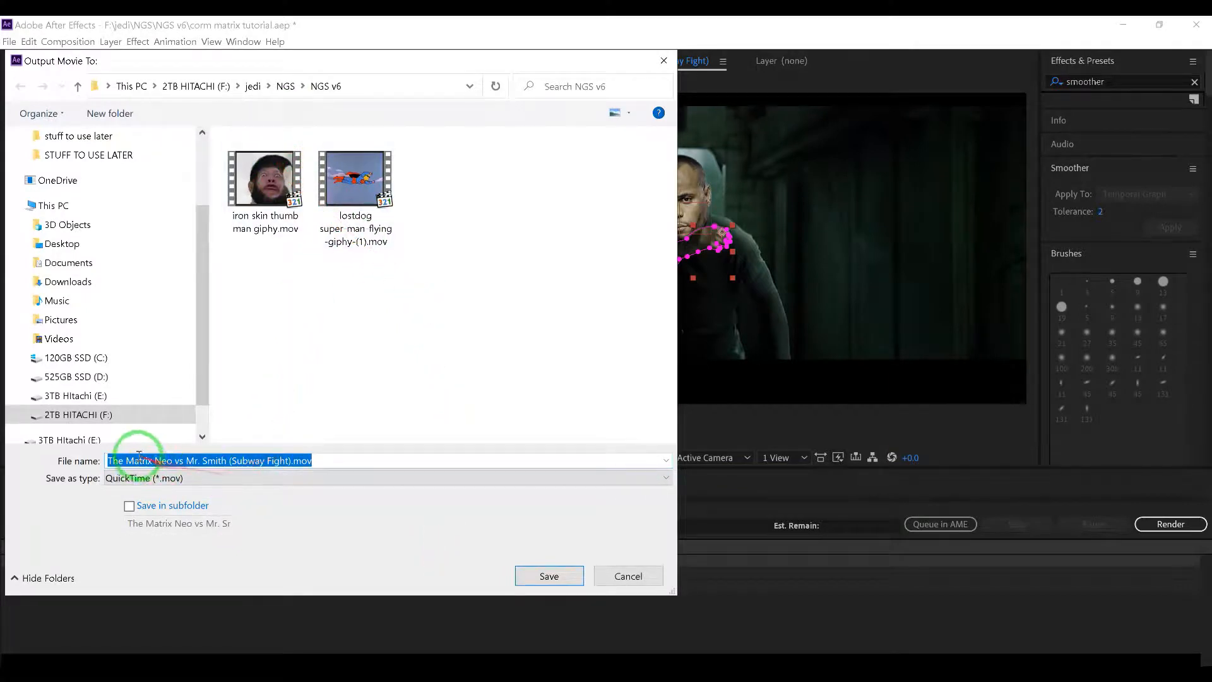
pyautogui.click(289, 459)
pyautogui.moveTo(289, 459); pyautogui.dragTo(14, 459)
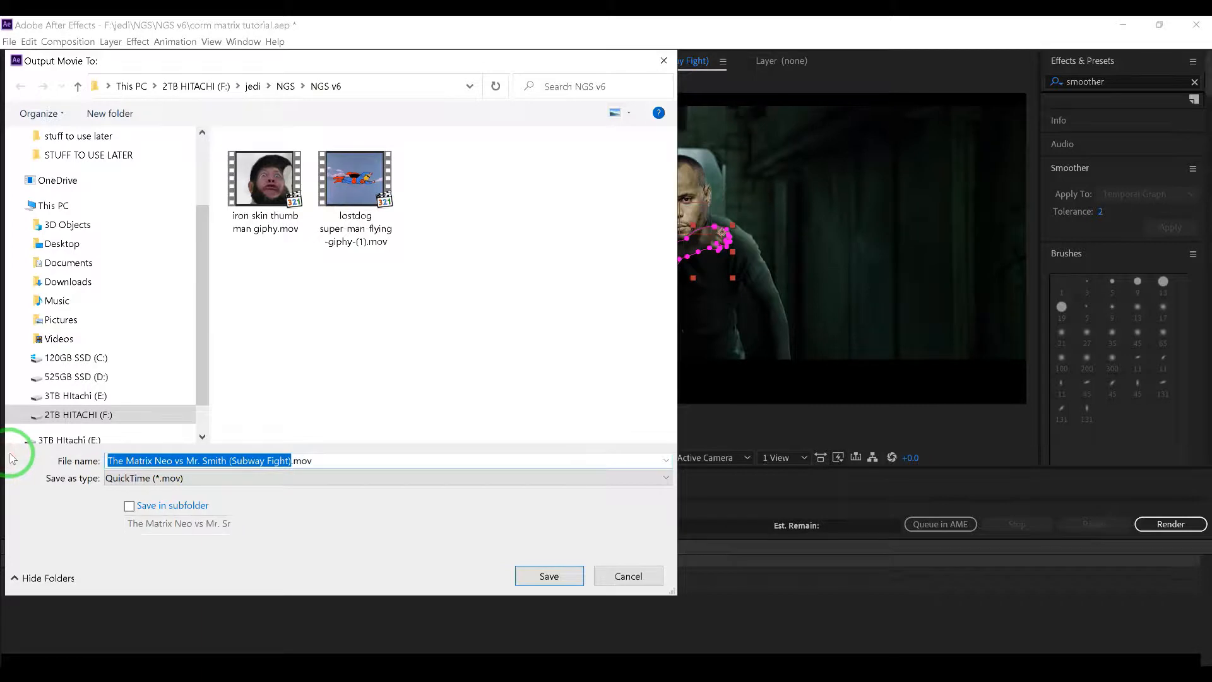
pyautogui.write('corm matrix tutorial sample')
pyautogui.click(543, 579)
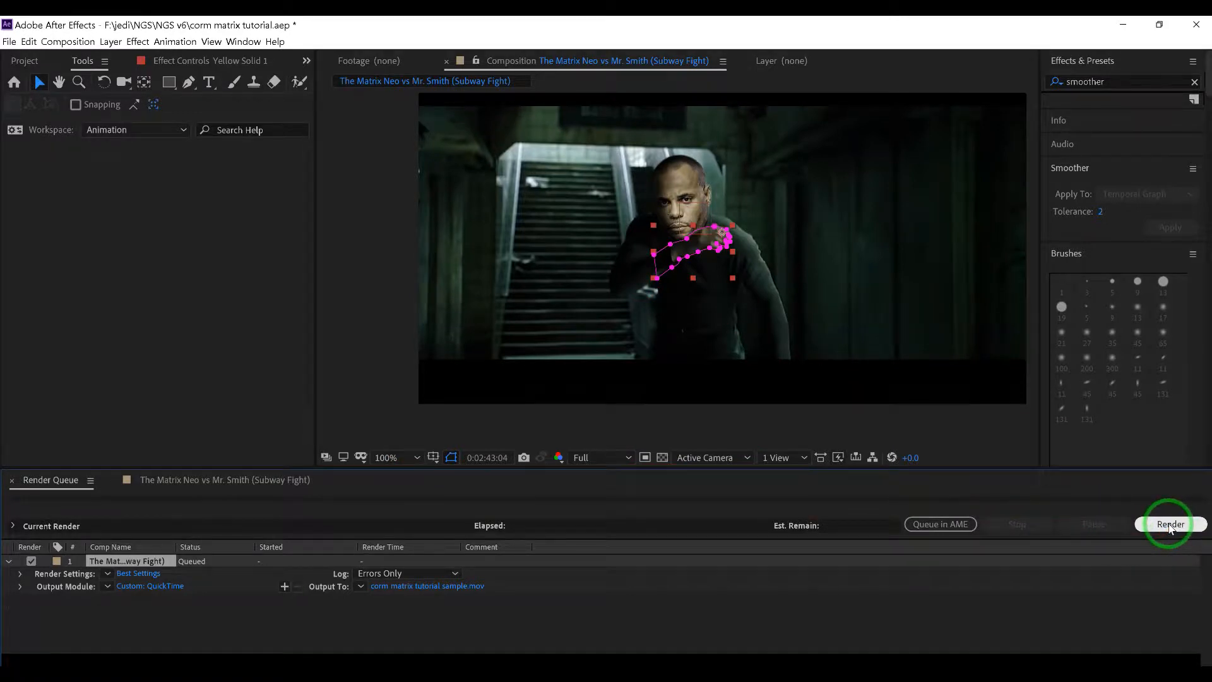
pyautogui.click(1171, 525)
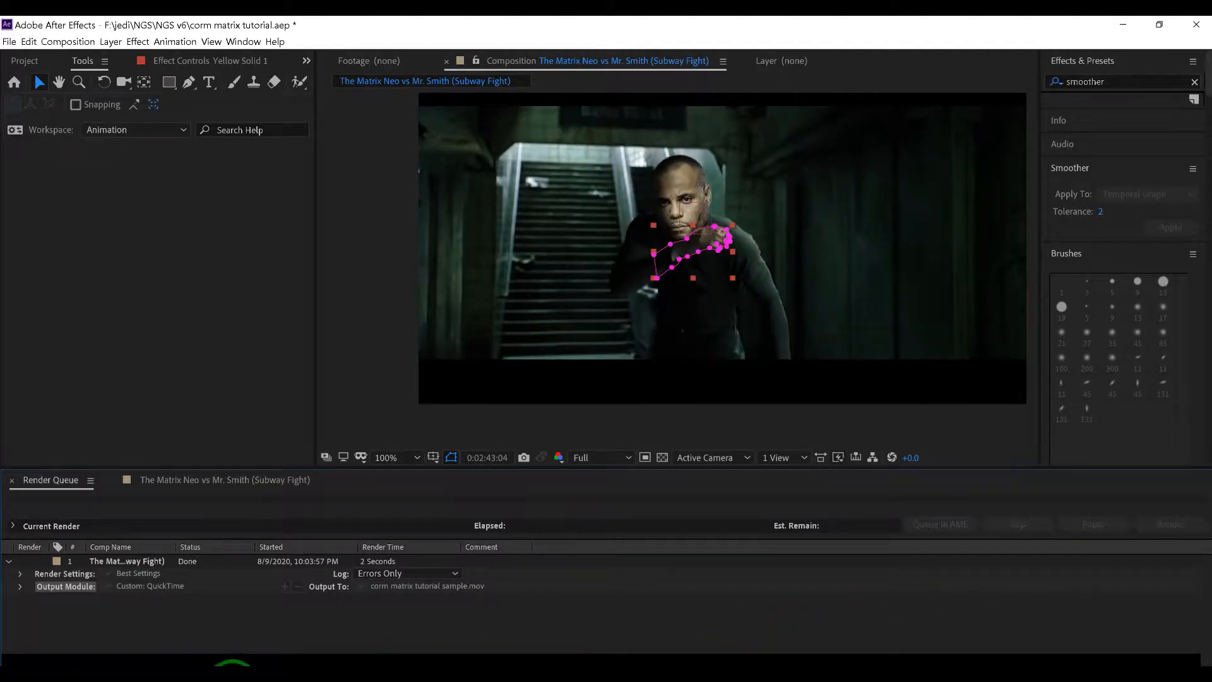
# Step: Switch to Photoshop and examine the available import options, including Video Frames to Layers
pyautogui.click(314, 678)
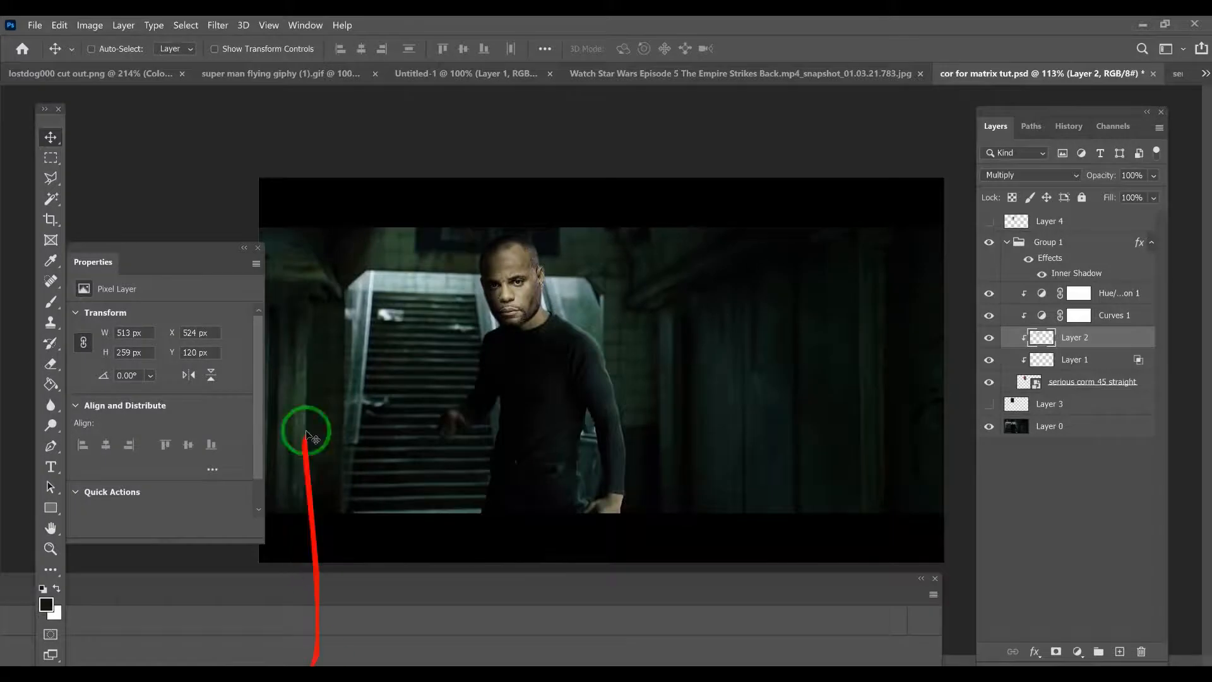
pyautogui.click(35, 26)
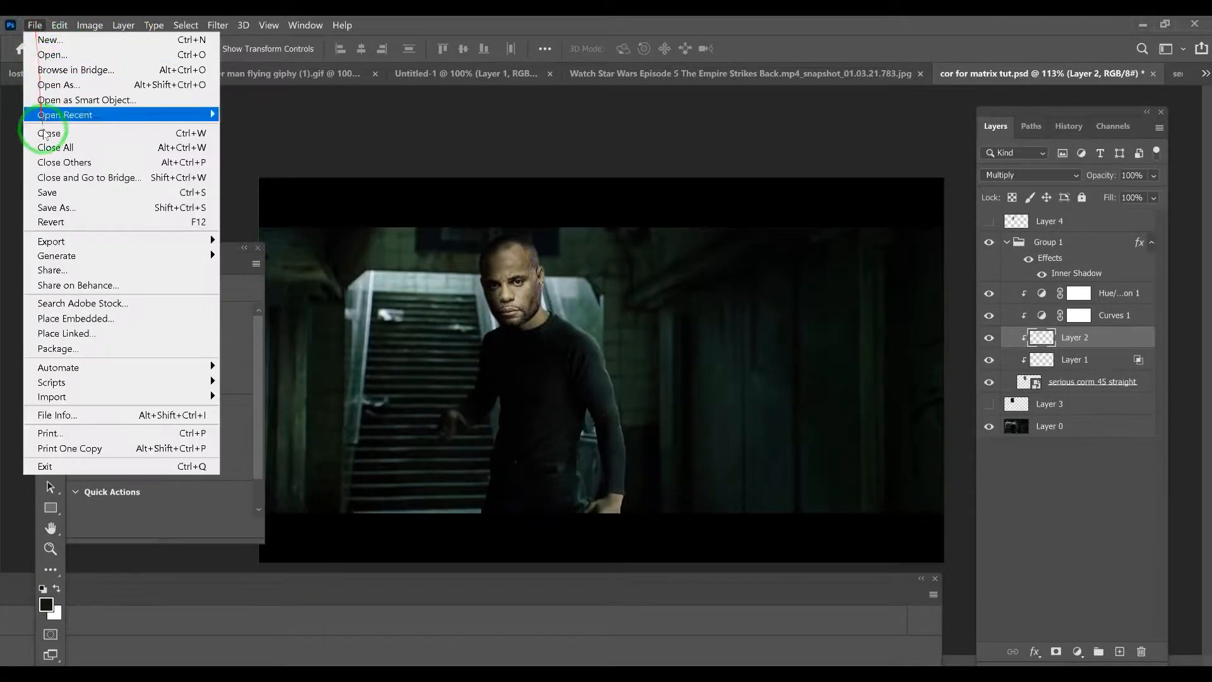
pyautogui.moveTo(144, 404)
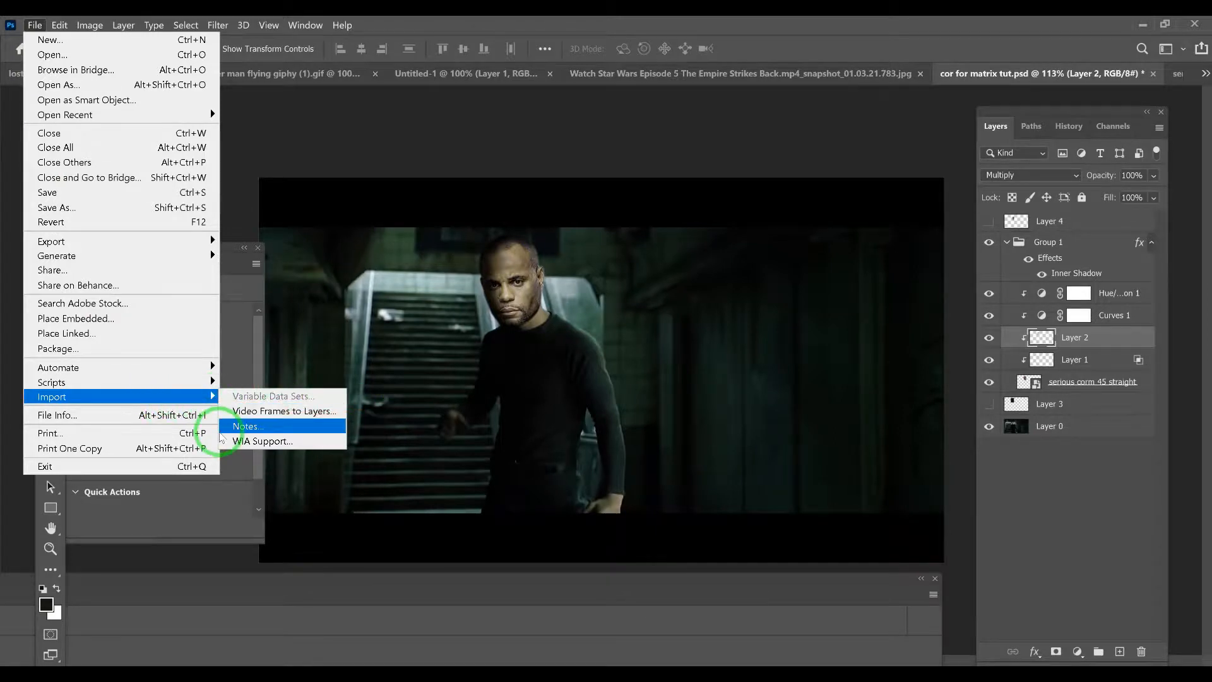
pyautogui.click(308, 104)
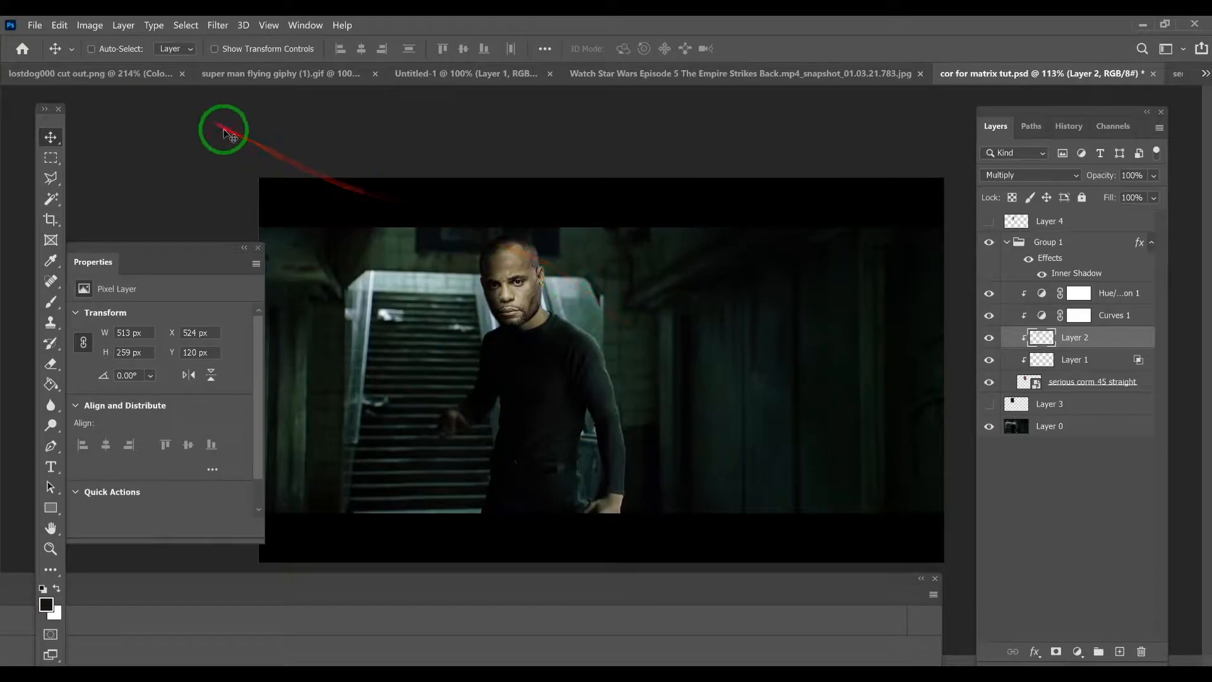
# Step: Import "corm matrix tutorial sample.mov" from the NGS v6 folder as video frames to layers, from beginning to end with a frame animation
pyautogui.click(35, 26)
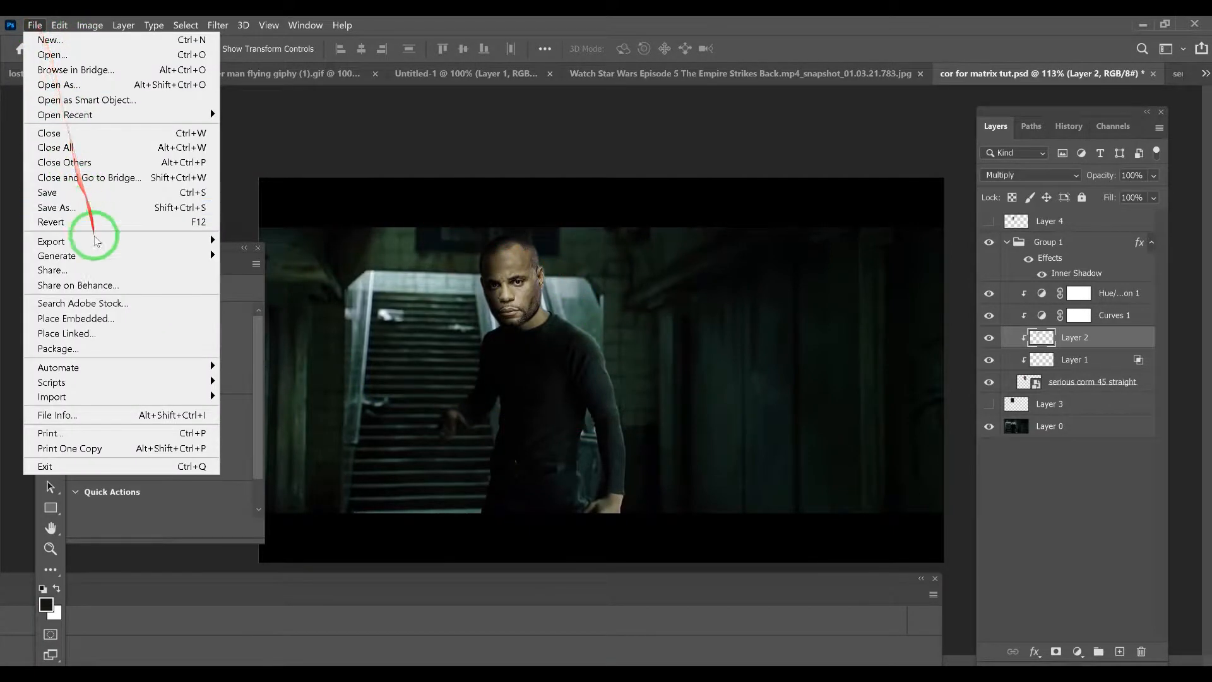
pyautogui.moveTo(157, 398)
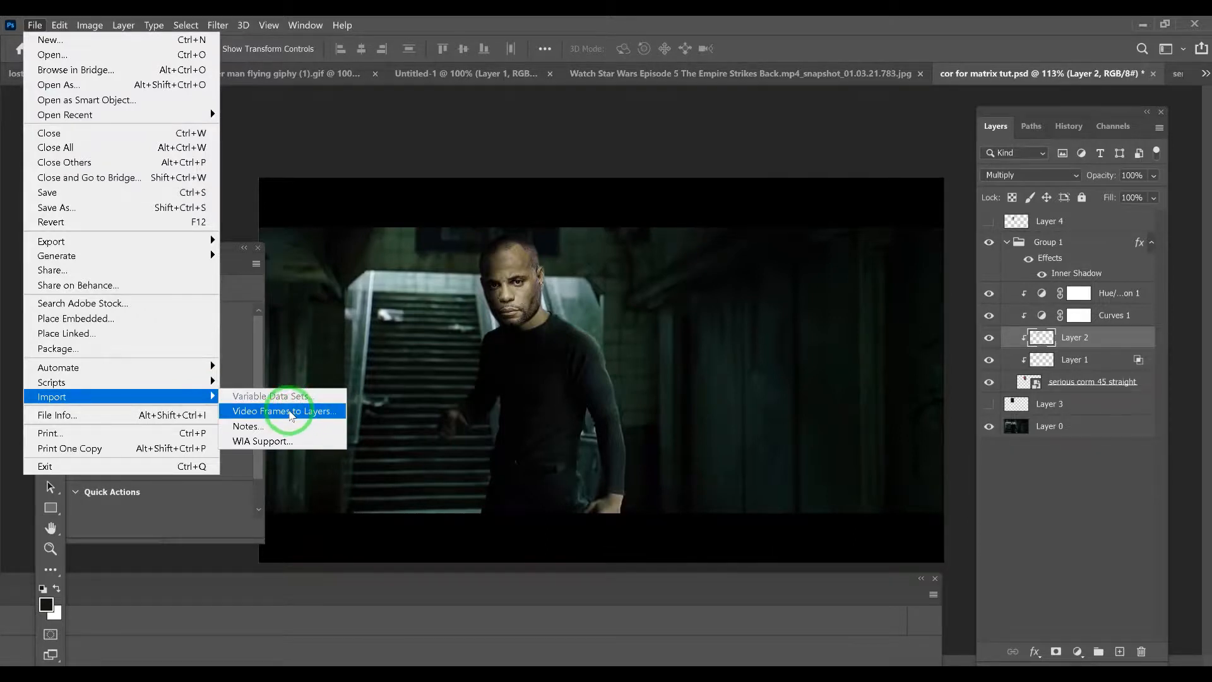
pyautogui.click(290, 413)
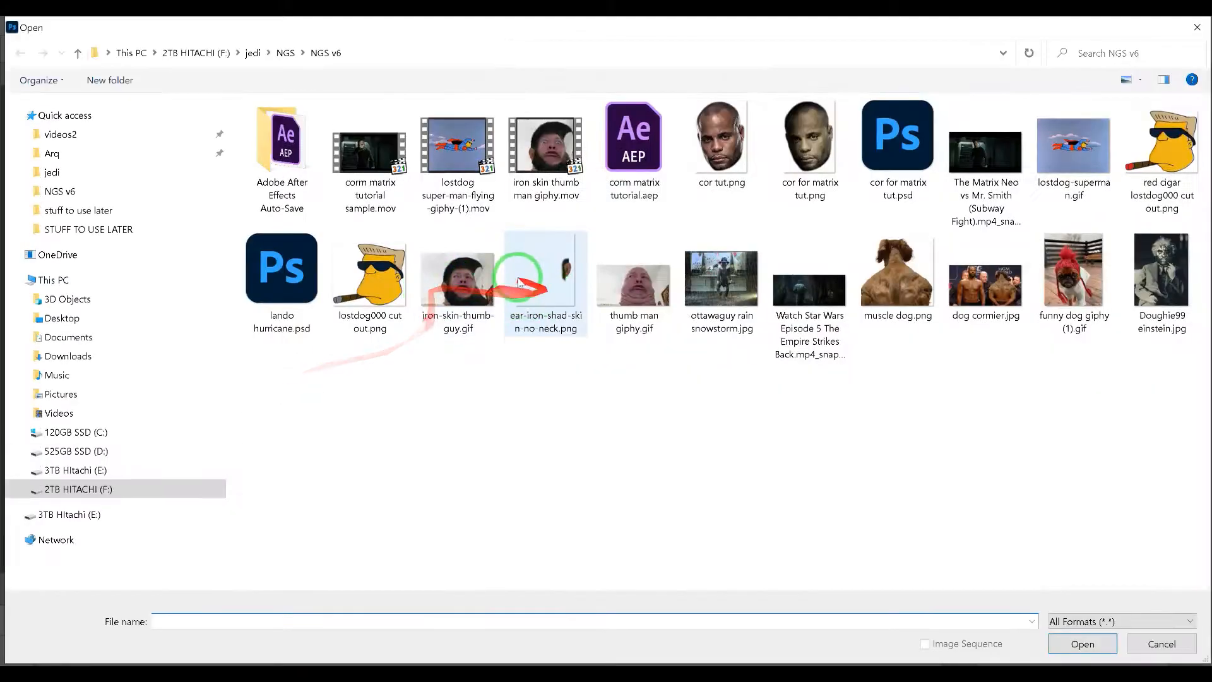
pyautogui.click(360, 183)
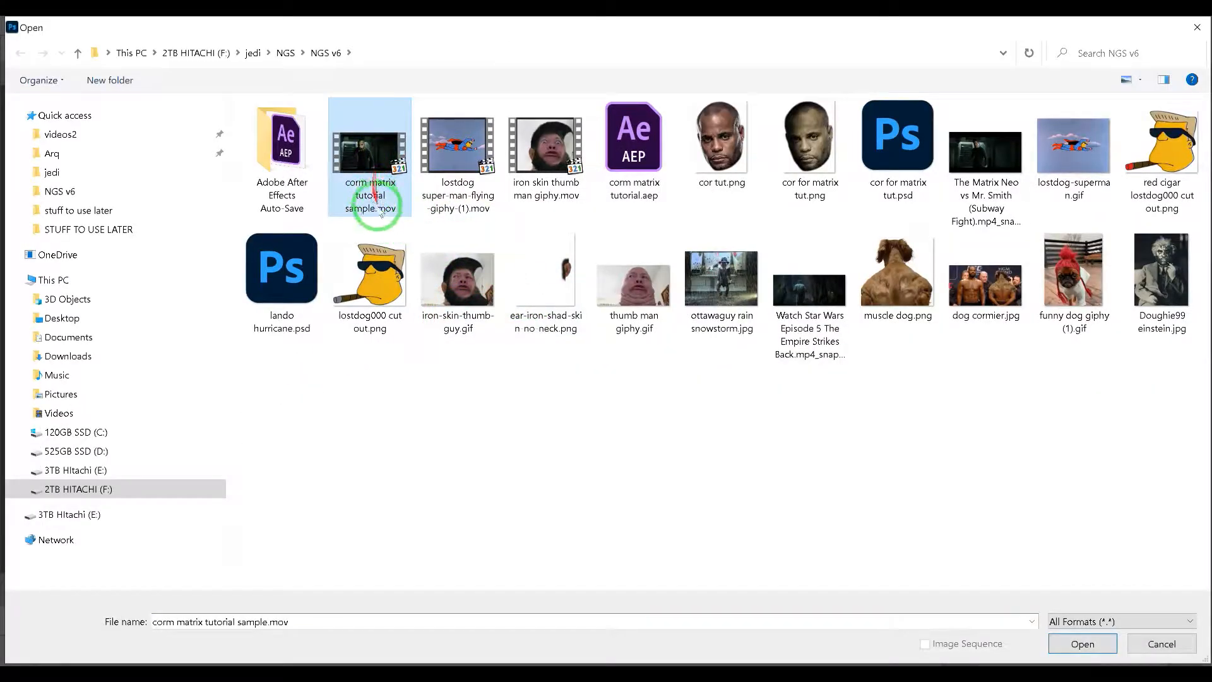
pyautogui.click(1082, 644)
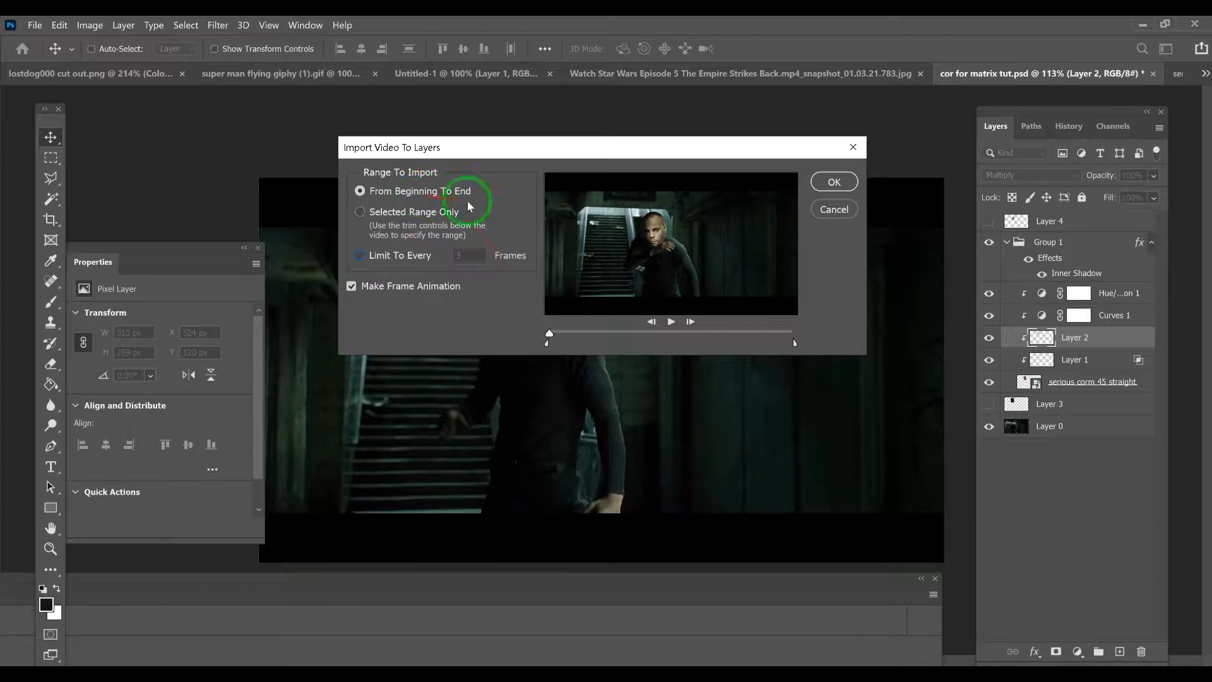
pyautogui.click(832, 184)
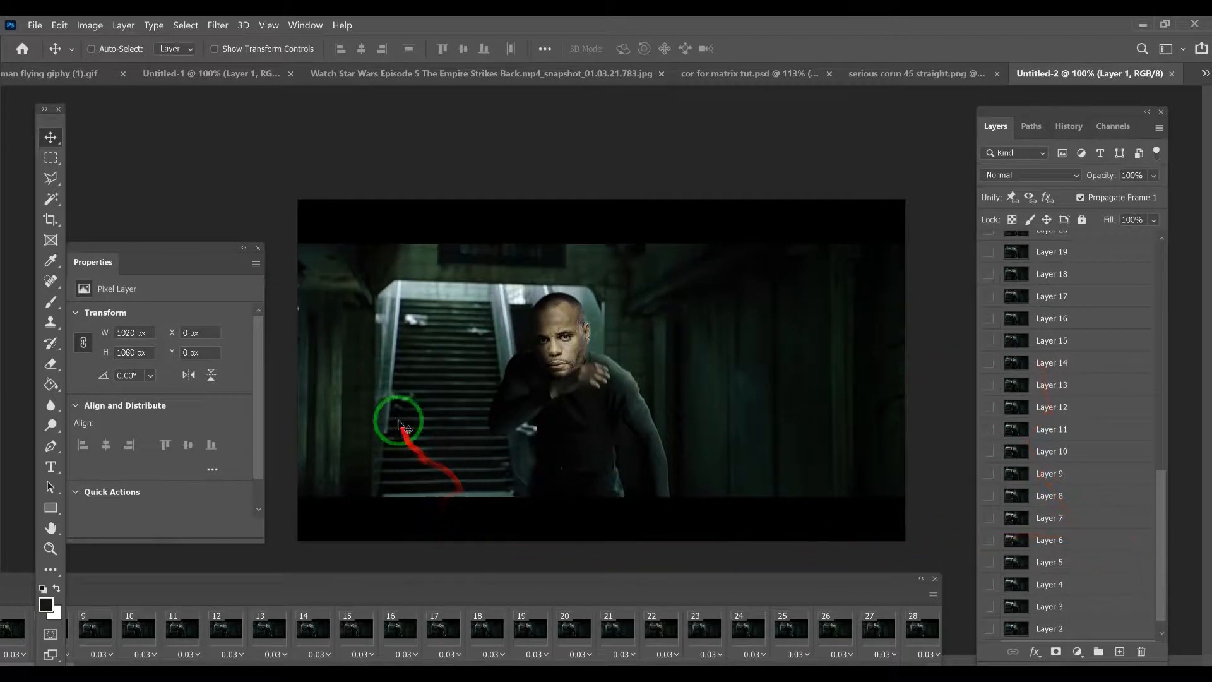
# Step: Show the rulers and place a horizontal guide at about 140 px along the picture's upper edge below the black bar
pyautogui.scroll(7, 380, 346)
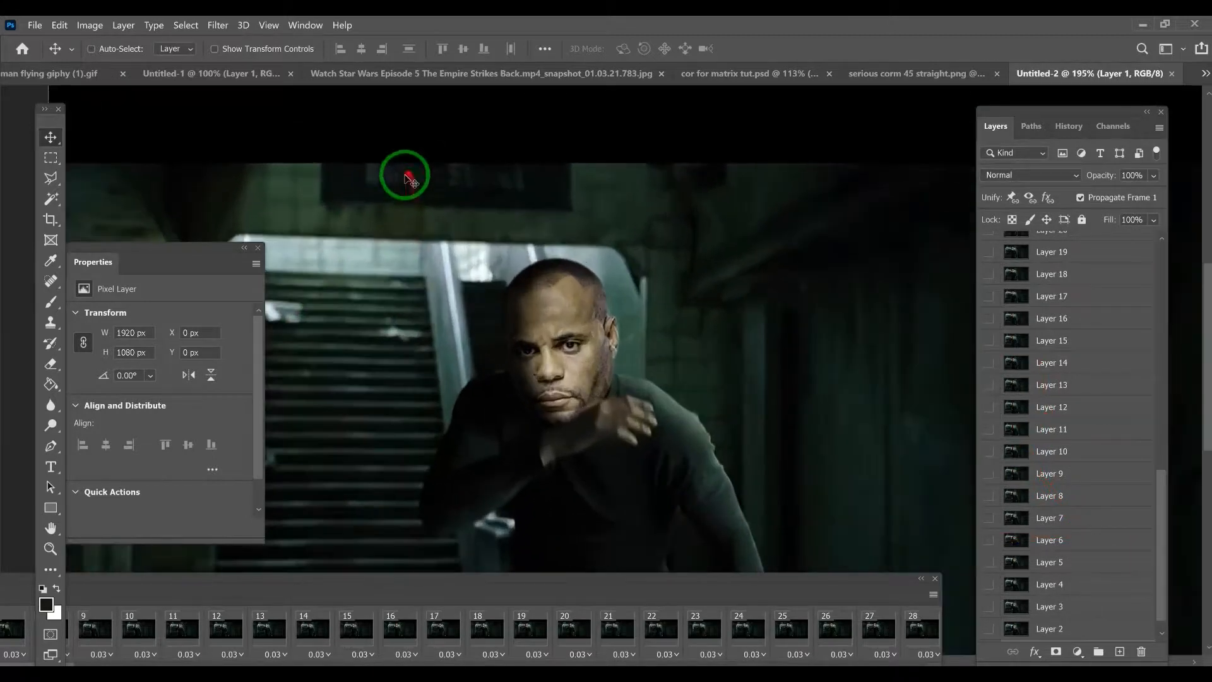
pyautogui.scroll(10, 409, 179)
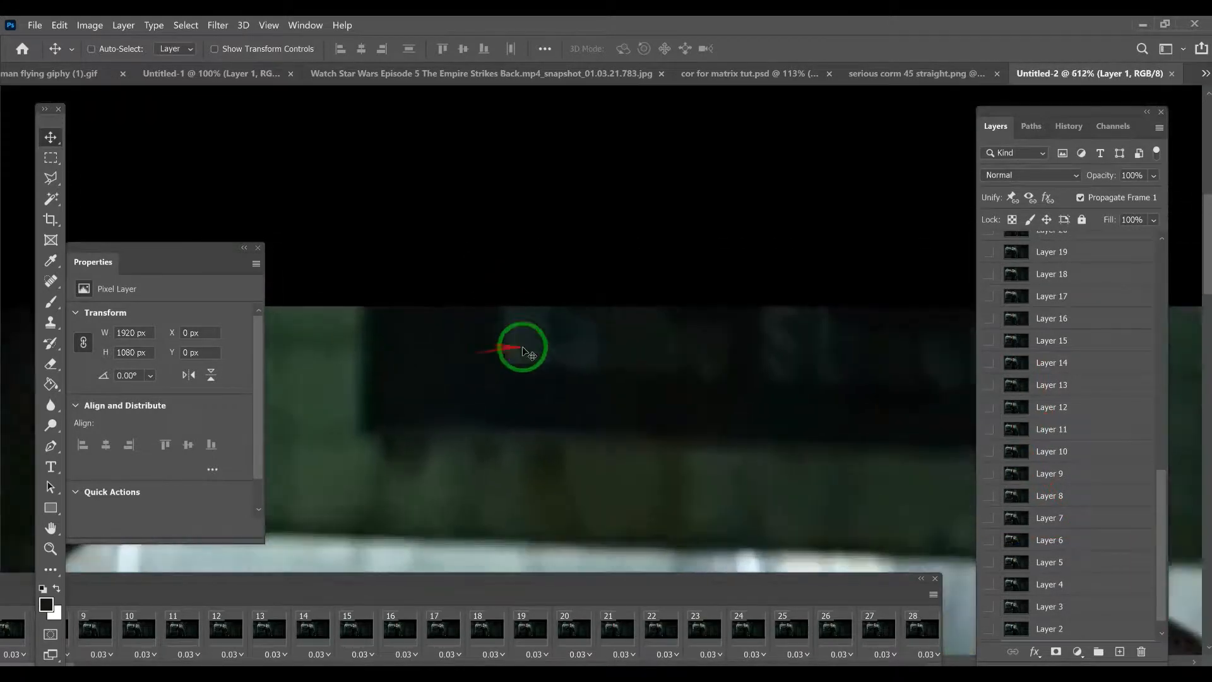
pyautogui.scroll(10, 475, 357)
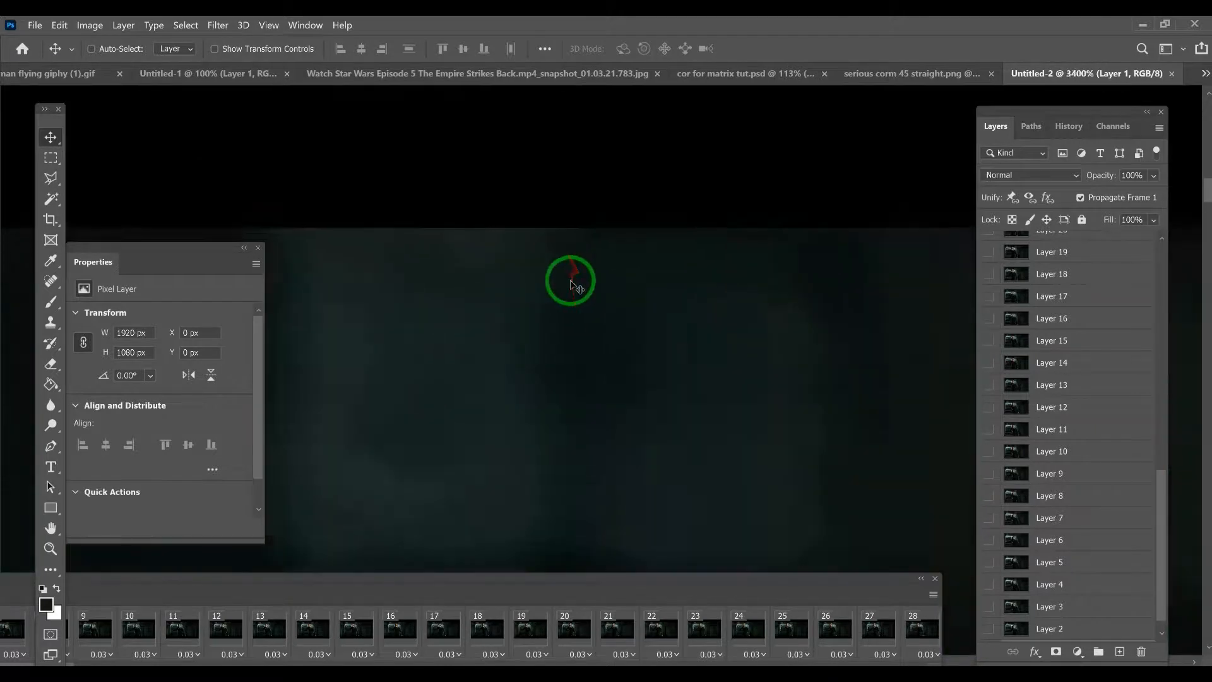
pyautogui.scroll(5, 570, 279)
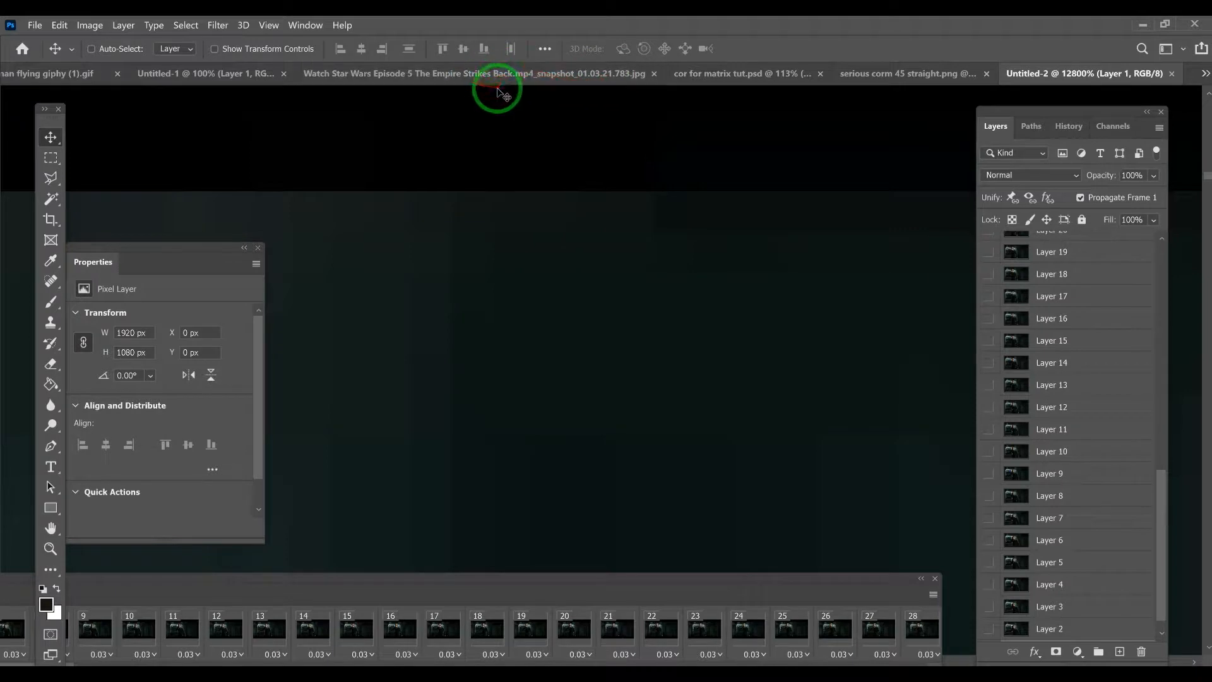
pyautogui.click(300, 27)
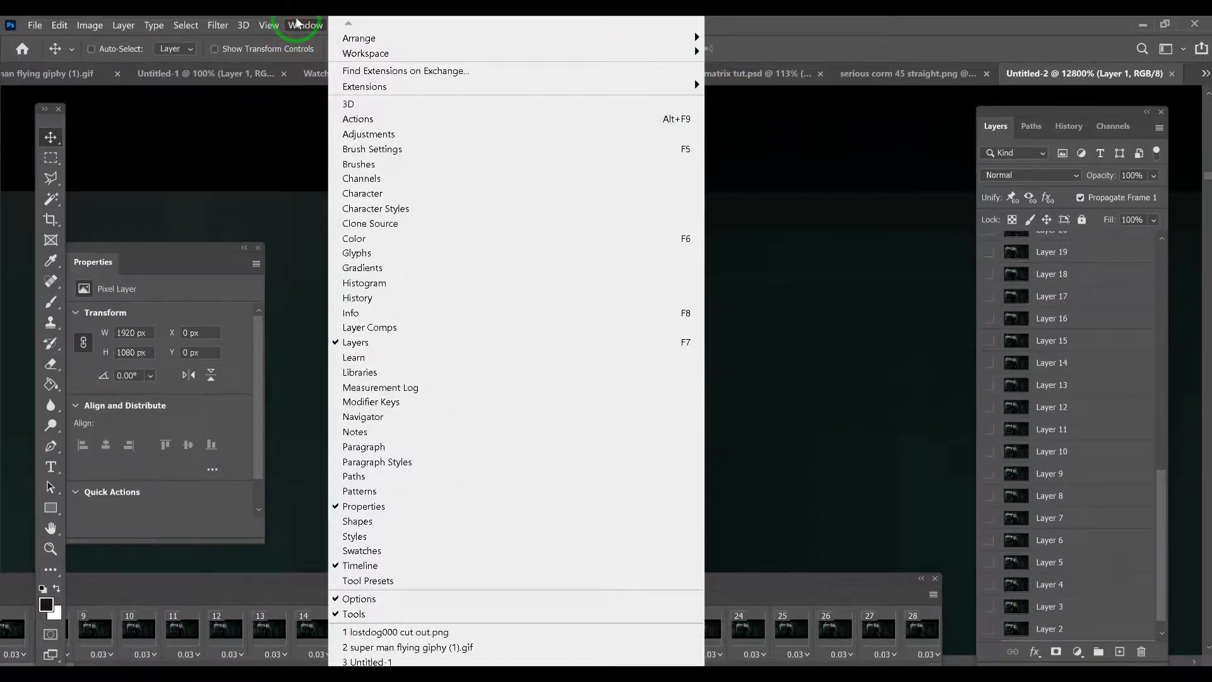
pyautogui.moveTo(259, 26)
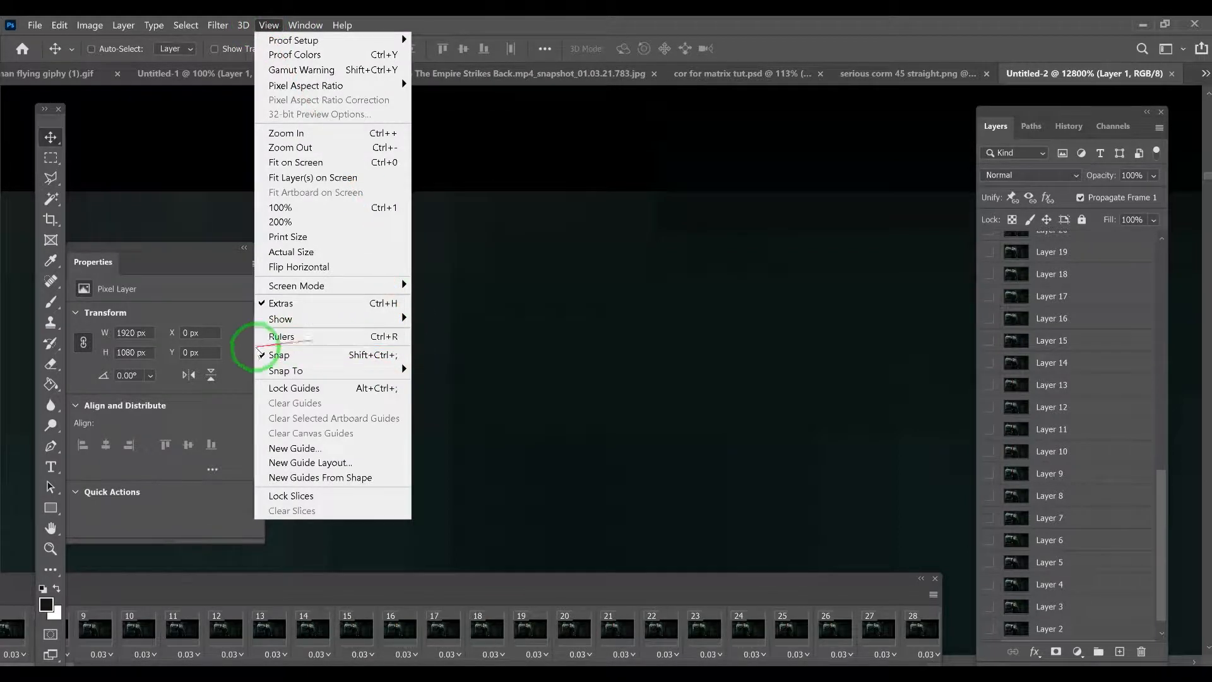
pyautogui.click(290, 341)
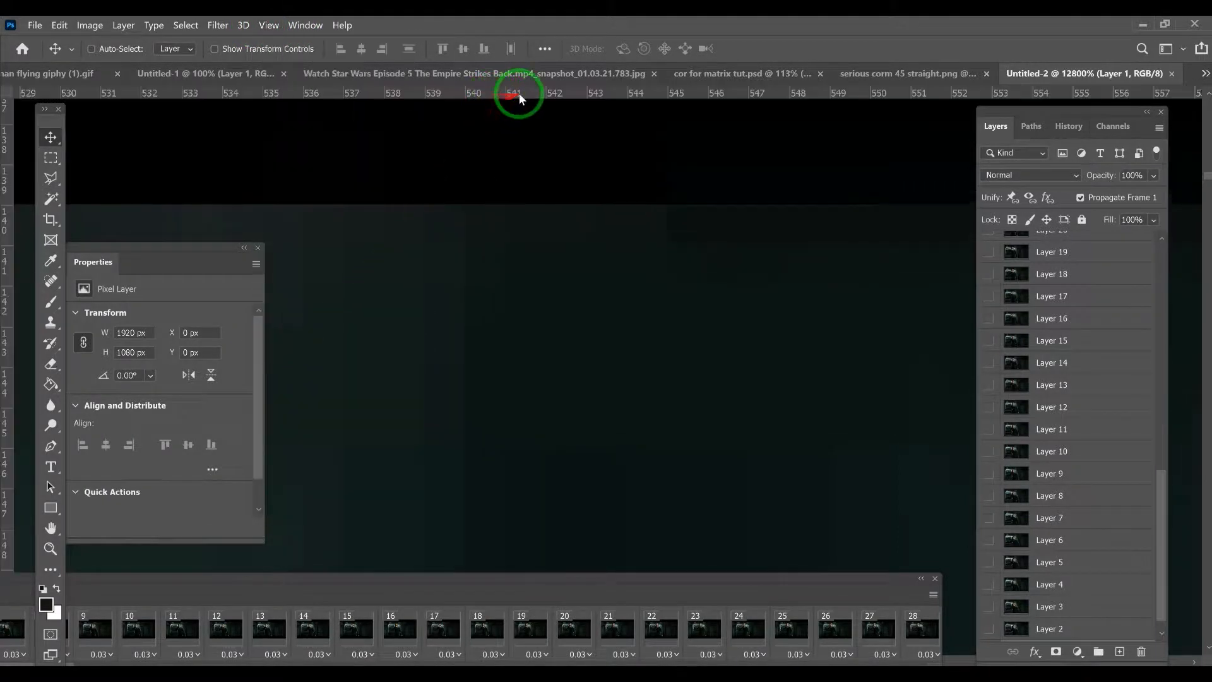
pyautogui.moveTo(529, 94); pyautogui.dragTo(542, 203)
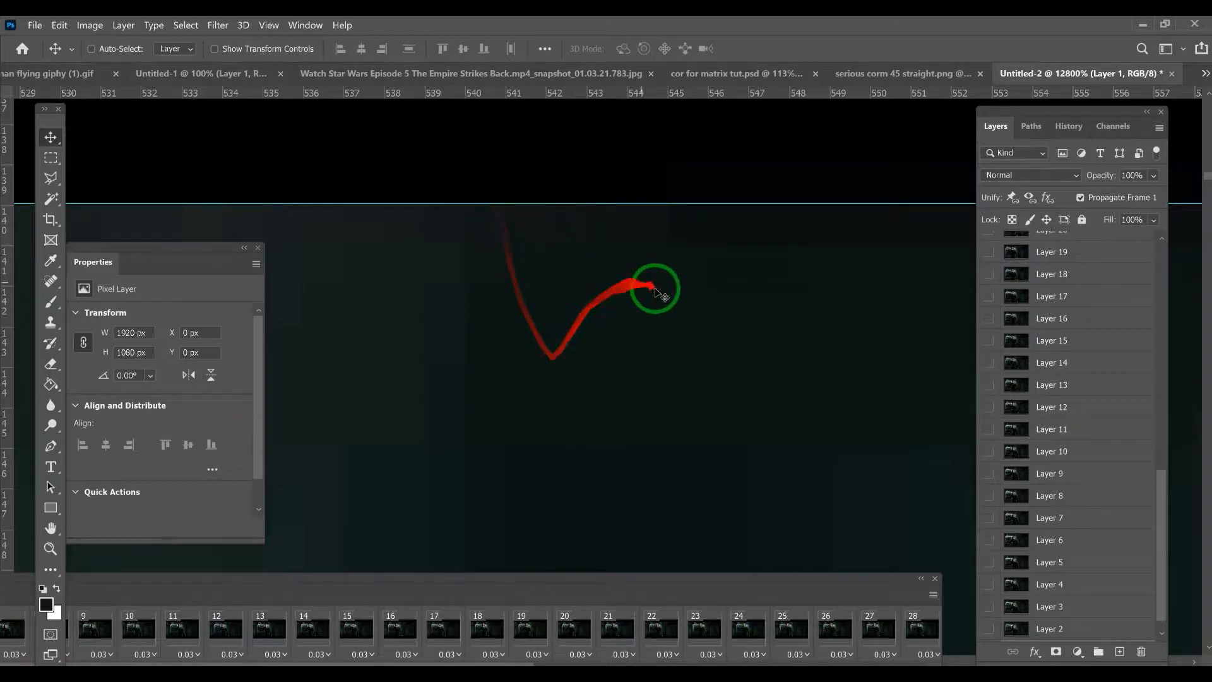
# Step: Place a second horizontal guide at about 940 px, where the picture's lower edge meets the black bar
pyautogui.scroll(-2, 652, 273)
pyautogui.scroll(-10, 652, 273)
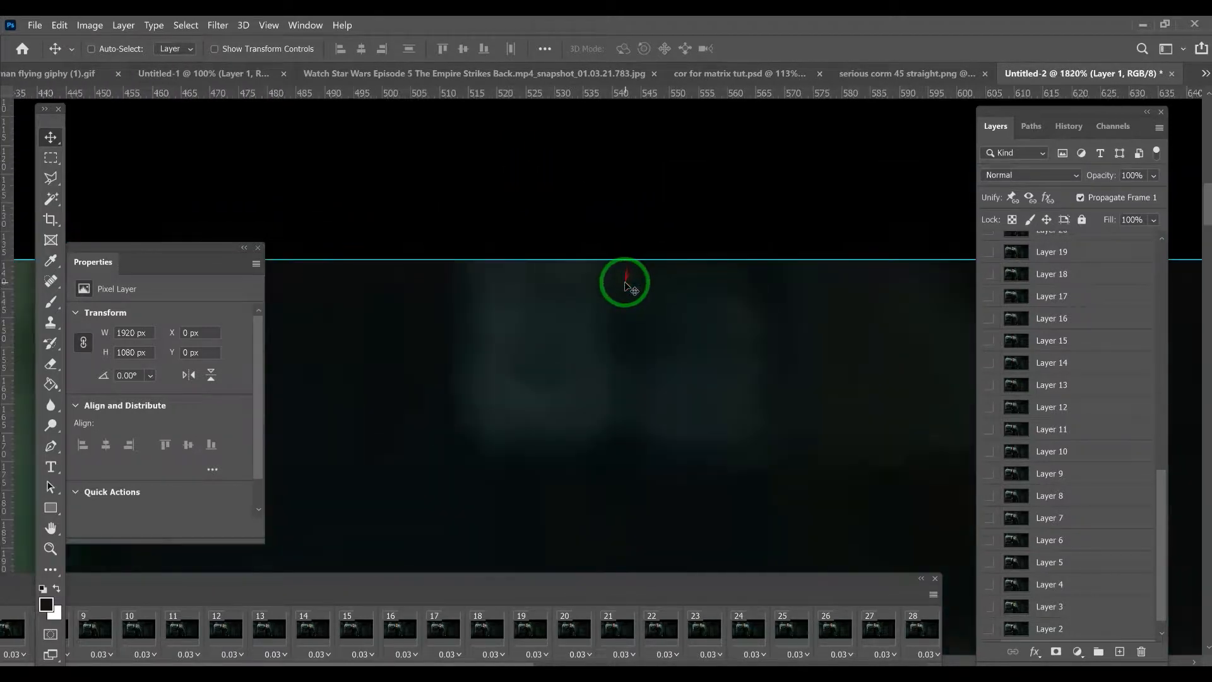
pyautogui.moveTo(554, 395); pyautogui.dragTo(526, 75)
pyautogui.moveTo(566, 311); pyautogui.dragTo(571, 123)
pyautogui.moveTo(617, 330); pyautogui.dragTo(597, 176)
pyautogui.moveTo(626, 383); pyautogui.dragTo(612, 180)
pyautogui.moveTo(639, 347); pyautogui.dragTo(623, 195)
pyautogui.moveTo(631, 392); pyautogui.dragTo(643, 227)
pyautogui.moveTo(650, 391); pyautogui.dragTo(638, 188)
pyautogui.moveTo(636, 457); pyautogui.dragTo(645, 180)
pyautogui.moveTo(676, 503); pyautogui.dragTo(665, 404)
pyautogui.moveTo(690, 549); pyautogui.dragTo(622, 246)
pyautogui.moveTo(640, 446)
pyautogui.mouseDown()
pyautogui.moveTo(639, 422)
pyautogui.moveTo(640, 436)
pyautogui.mouseUp()
pyautogui.moveTo(629, 300); pyautogui.dragTo(633, 417)
pyautogui.scroll(5, 614, 264)
pyautogui.scroll(10, 616, 289)
pyautogui.moveTo(634, 193); pyautogui.dragTo(654, 277)
pyautogui.moveTo(638, 90); pyautogui.dragTo(653, 239)
pyautogui.scroll(-10, 682, 243)
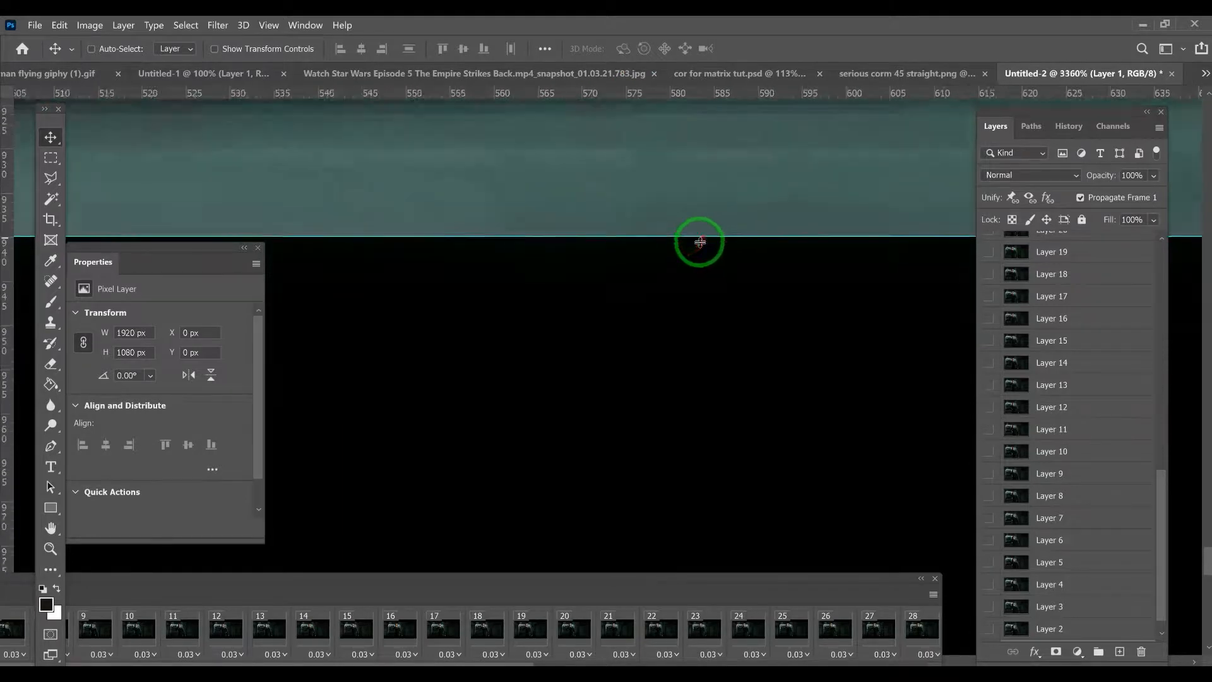
pyautogui.scroll(-10, 659, 252)
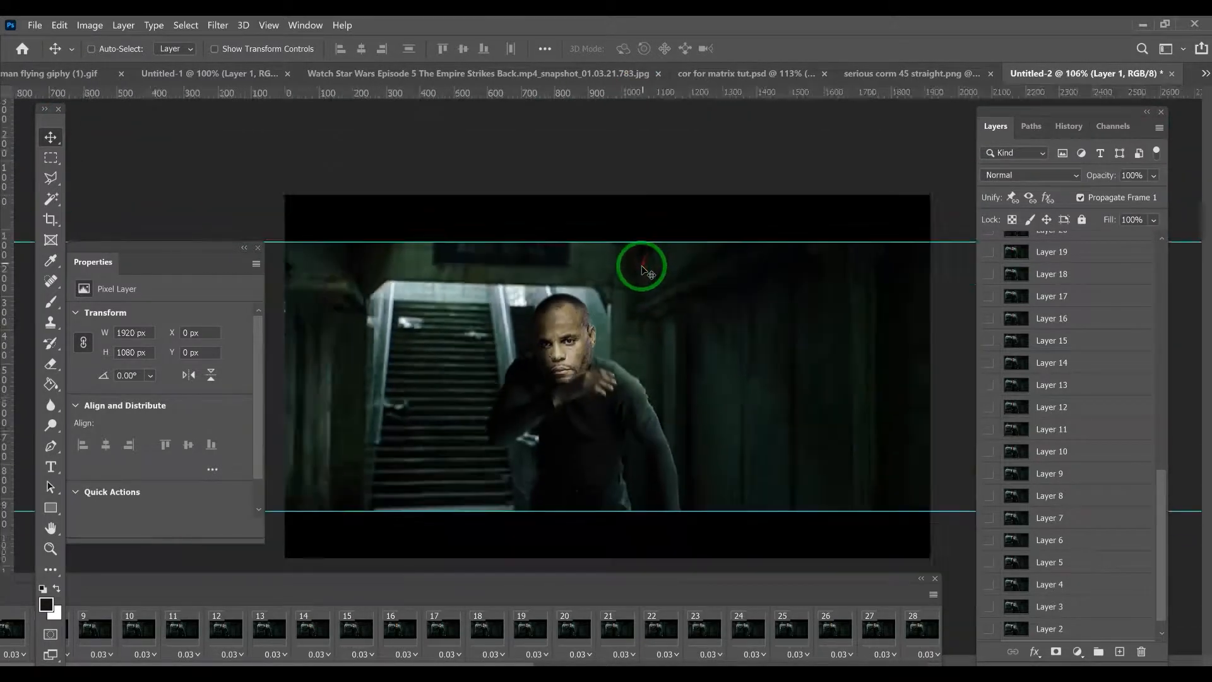
# Step: Crop the canvas between the two guides and trim both sides around the man, to about 1174 × 800 px
pyautogui.click(50, 219)
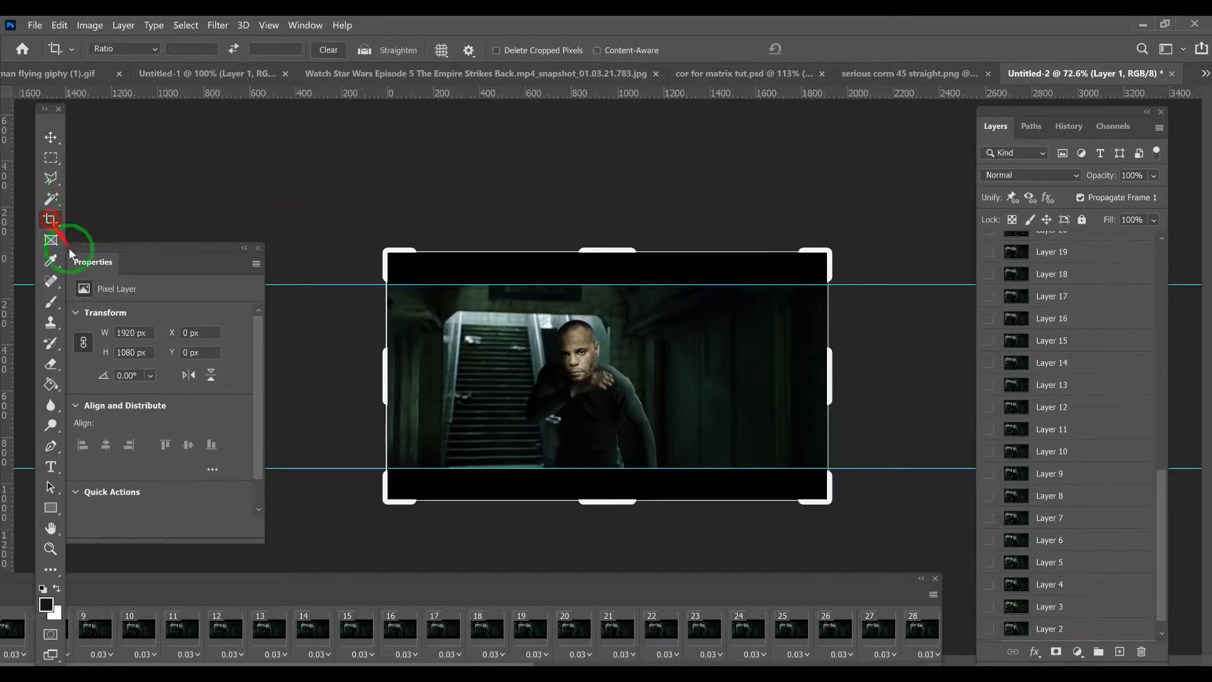
pyautogui.moveTo(609, 502); pyautogui.dragTo(620, 489)
pyautogui.moveTo(606, 271); pyautogui.dragTo(612, 287)
pyautogui.moveTo(834, 400); pyautogui.dragTo(759, 396)
pyautogui.moveTo(446, 361); pyautogui.dragTo(477, 359)
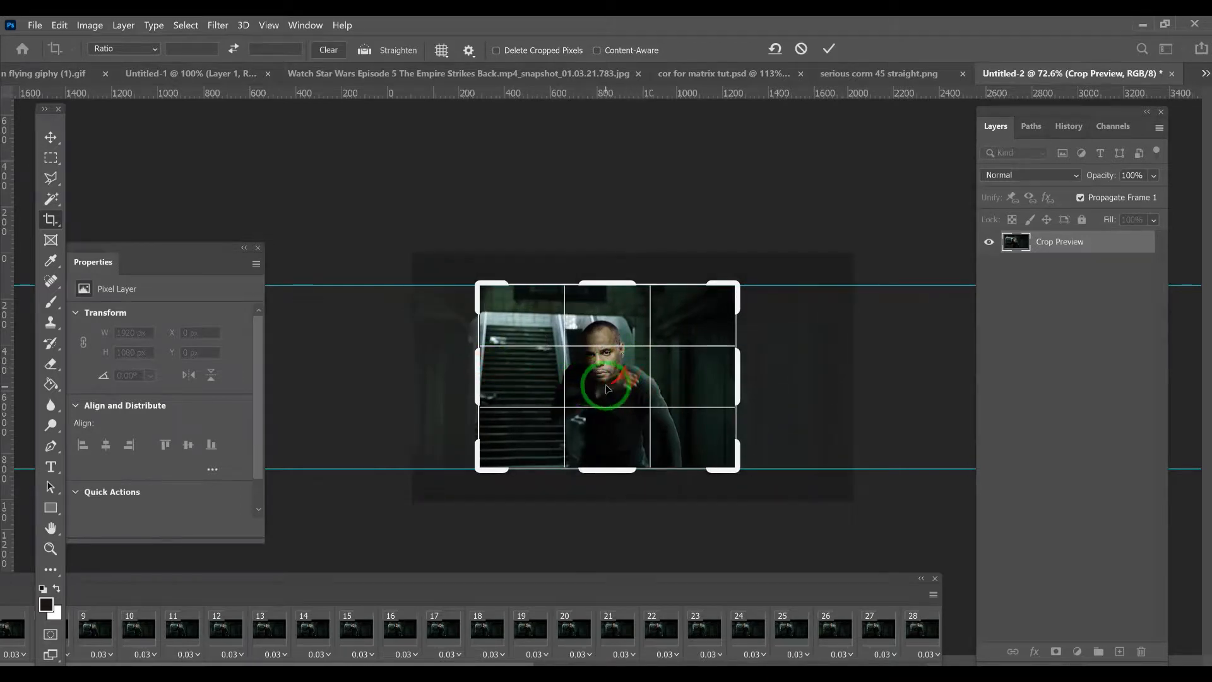
pyautogui.moveTo(580, 329); pyautogui.dragTo(625, 393)
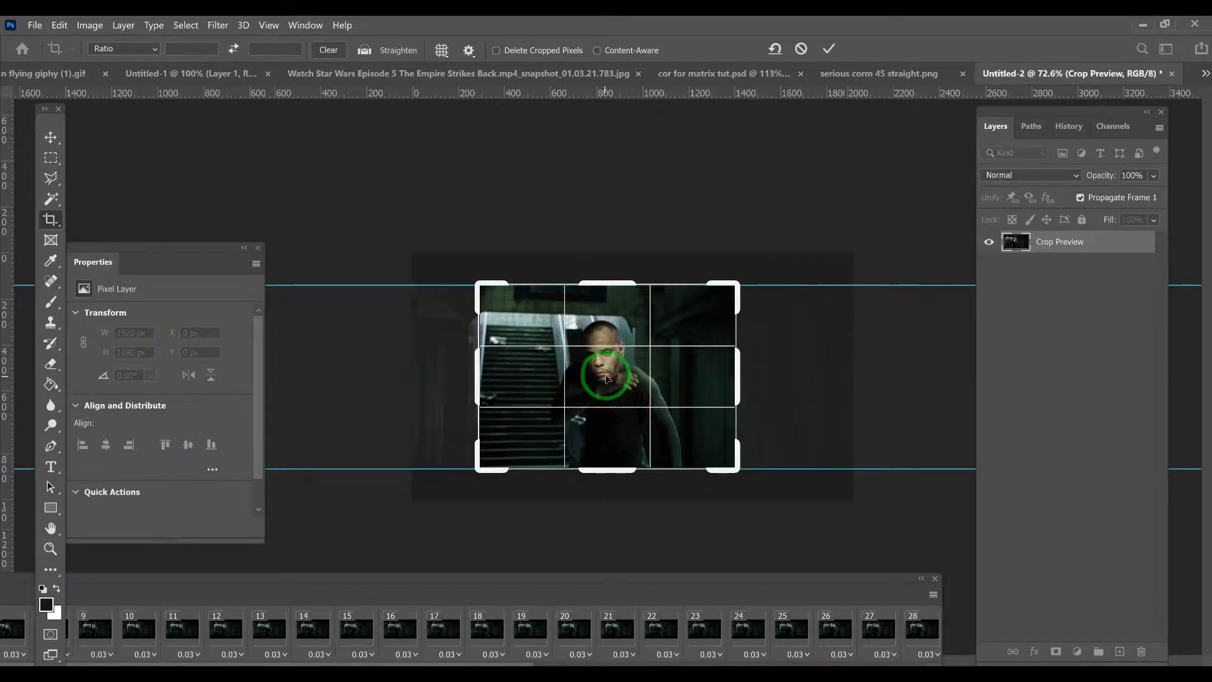
pyautogui.moveTo(476, 386); pyautogui.dragTo(470, 390)
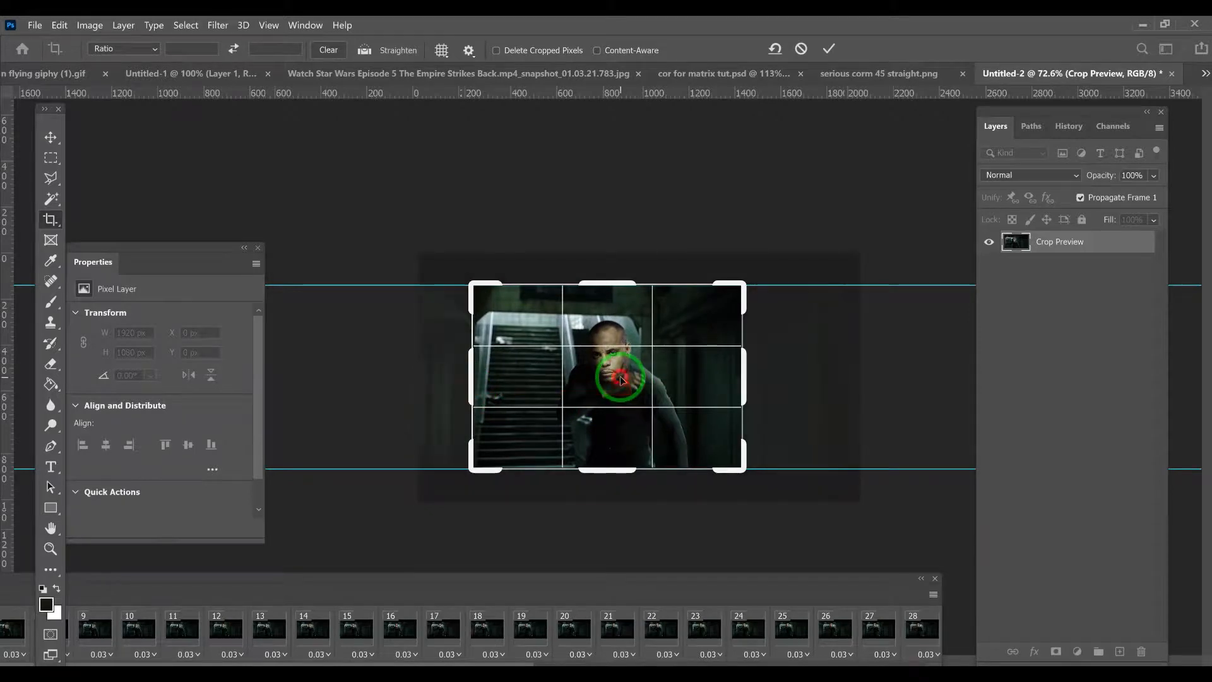
pyautogui.press('Return')
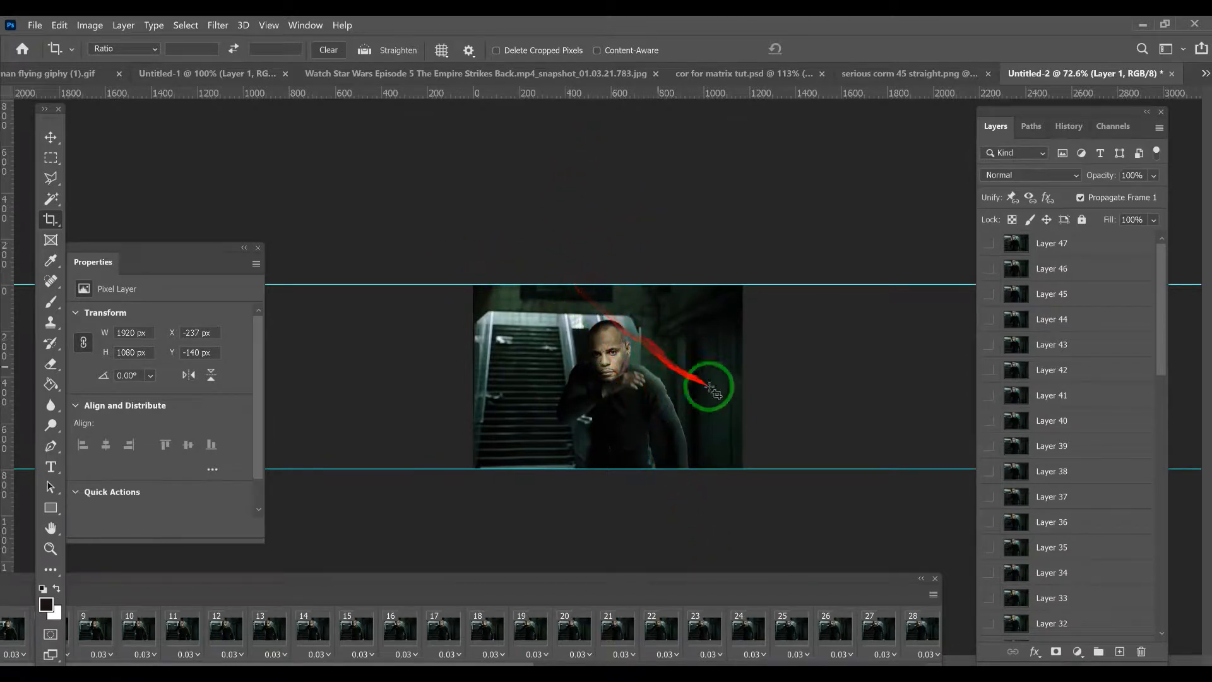
# Step: Move the Timeline panel so its playback controls are reachable and play the cropped frame animation
pyautogui.moveTo(361, 597); pyautogui.dragTo(687, 506)
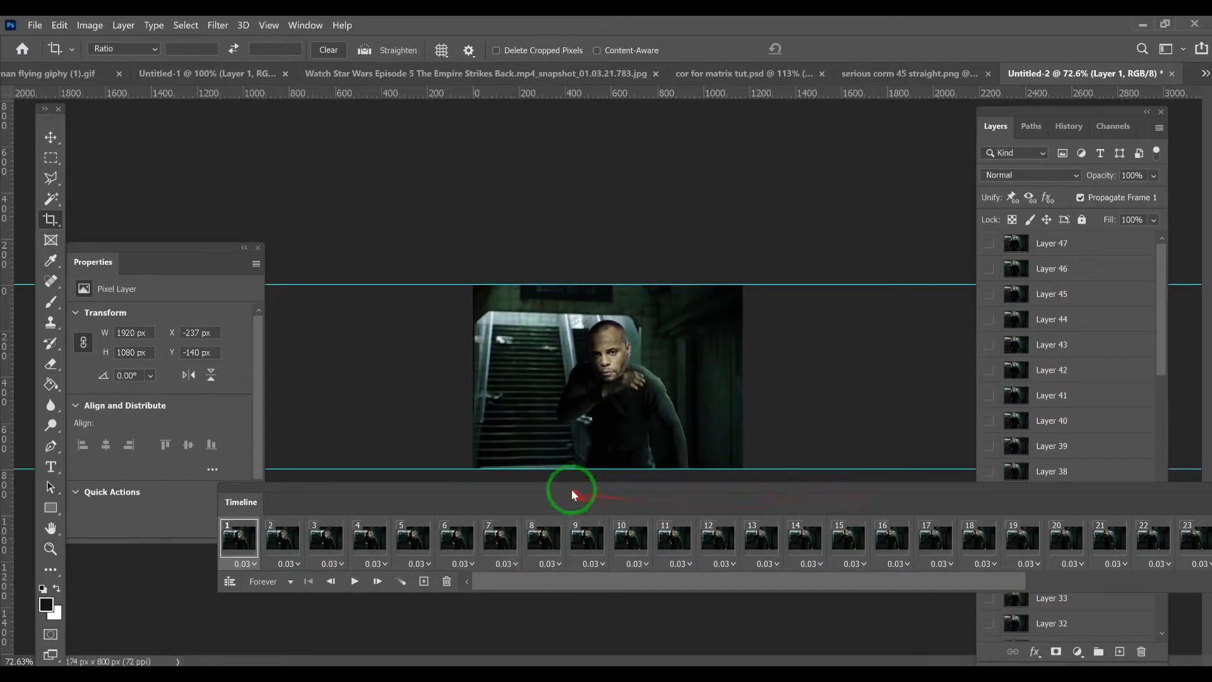
pyautogui.moveTo(572, 494); pyautogui.dragTo(621, 522)
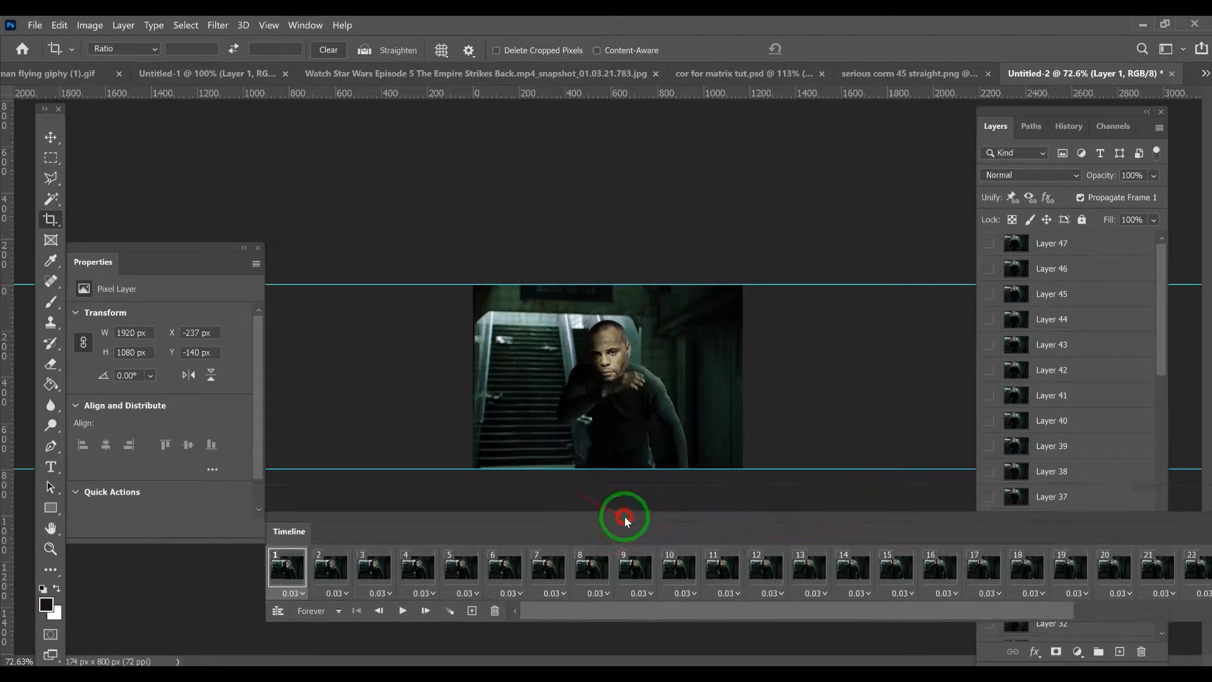
pyautogui.click(401, 611)
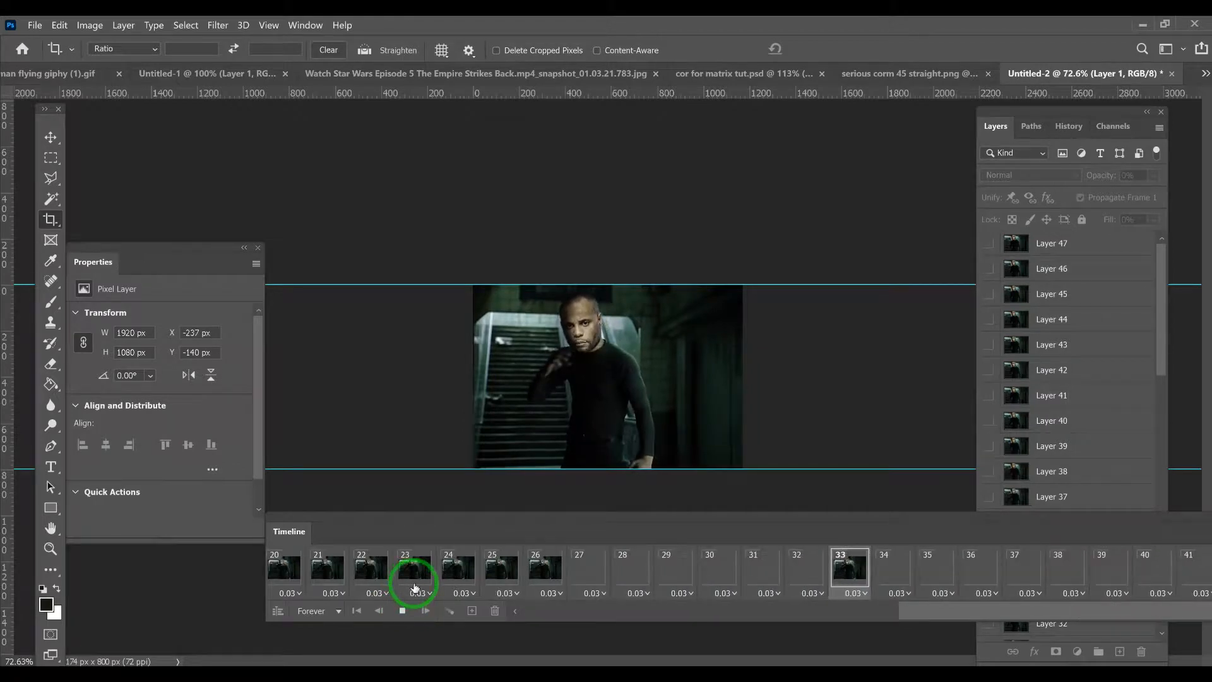
pyautogui.press('Tab')
pyautogui.press('Tab')
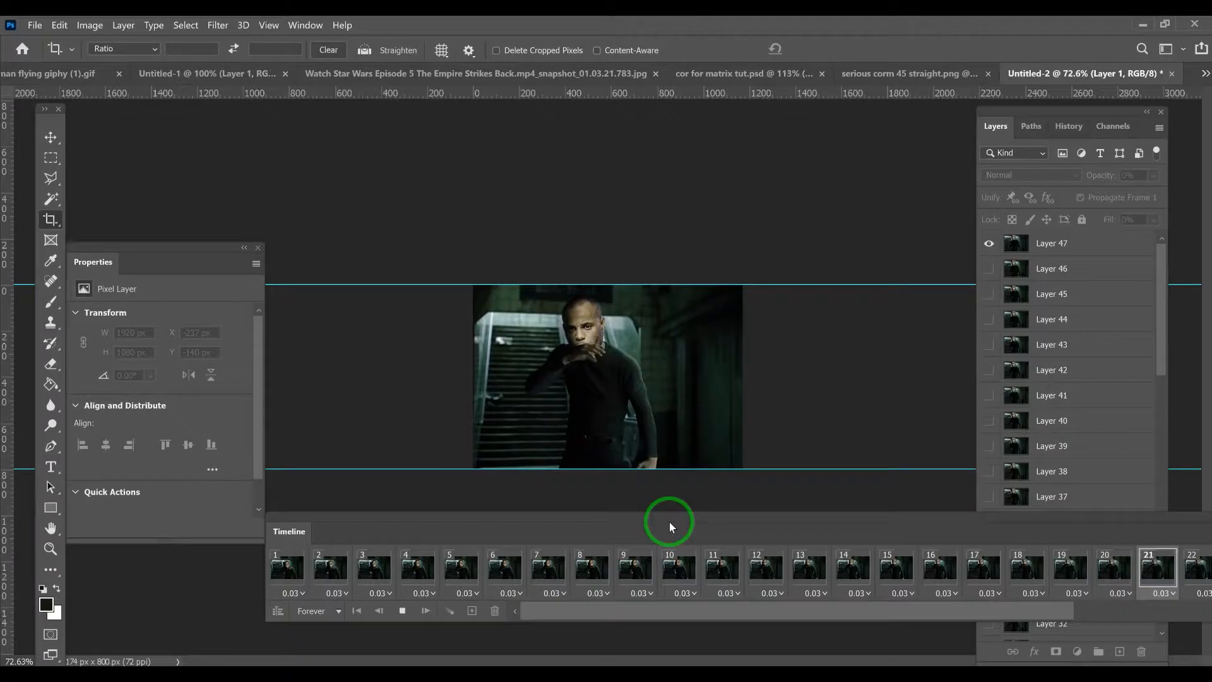
pyautogui.press('space')
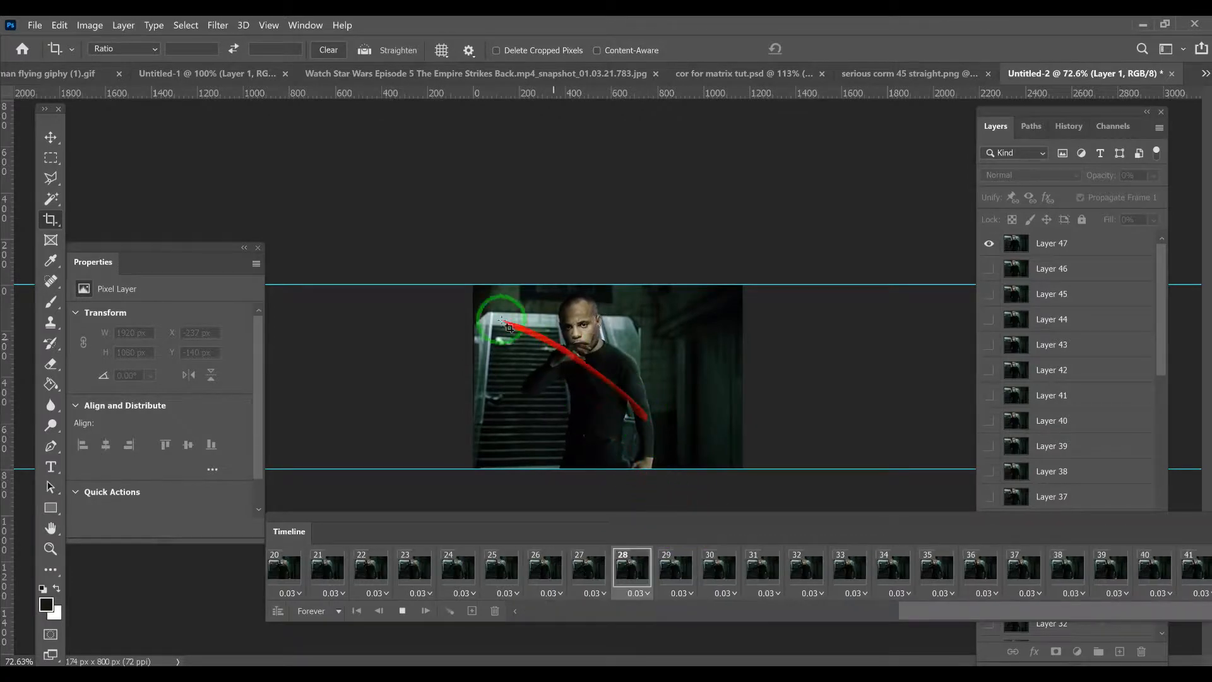
# Step: Shift the picture slightly to the right inside the existing crop frame to recentre the man
pyautogui.click(581, 373)
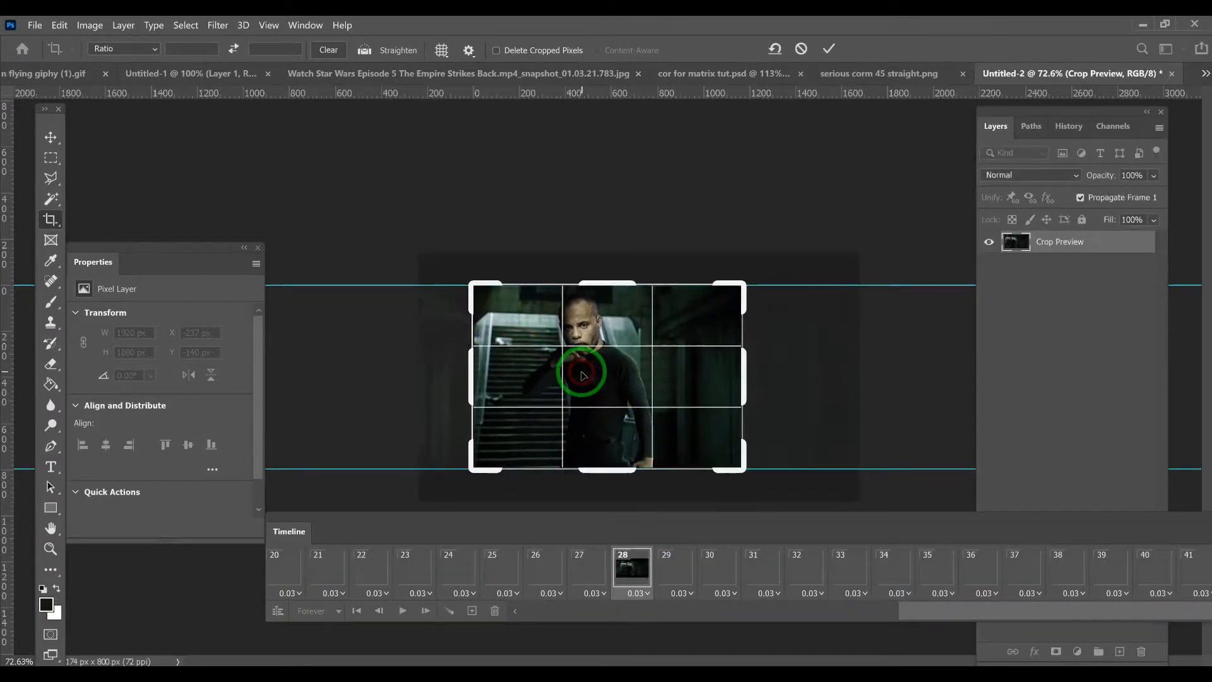
pyautogui.moveTo(586, 371); pyautogui.dragTo(591, 371)
pyautogui.click(590, 371)
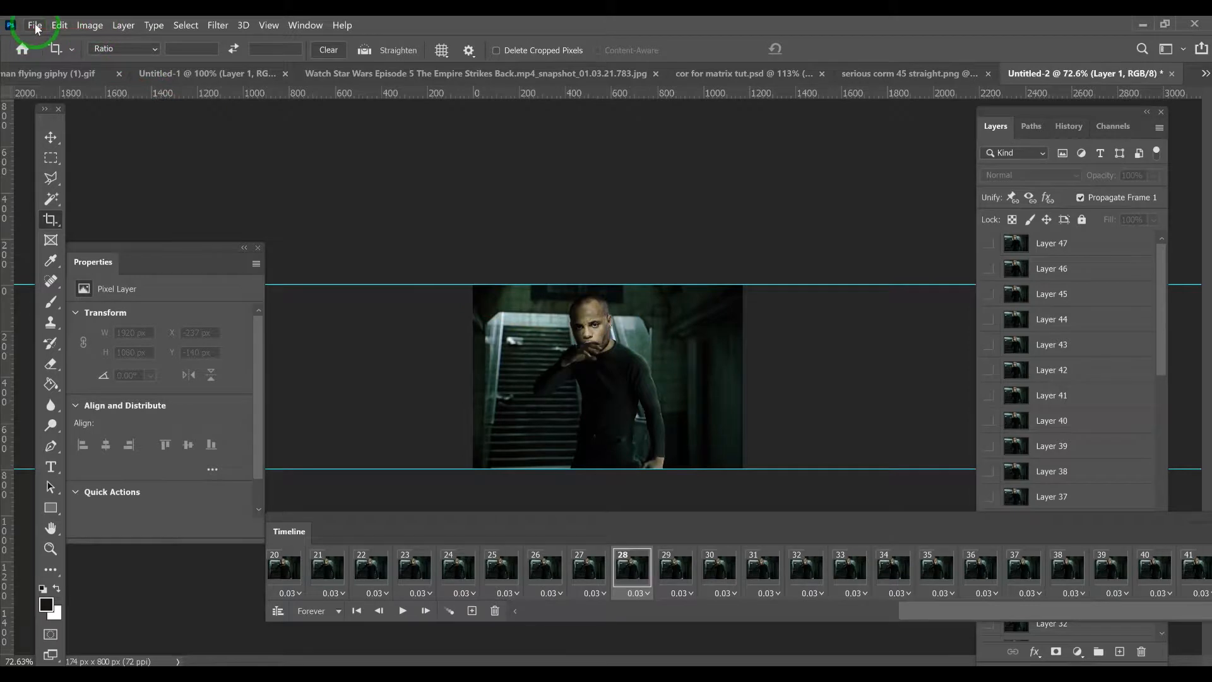
# Step: Switch the image size units to pixels and resize the animation to 450 px wide, keeping its proportions
pyautogui.click(88, 25)
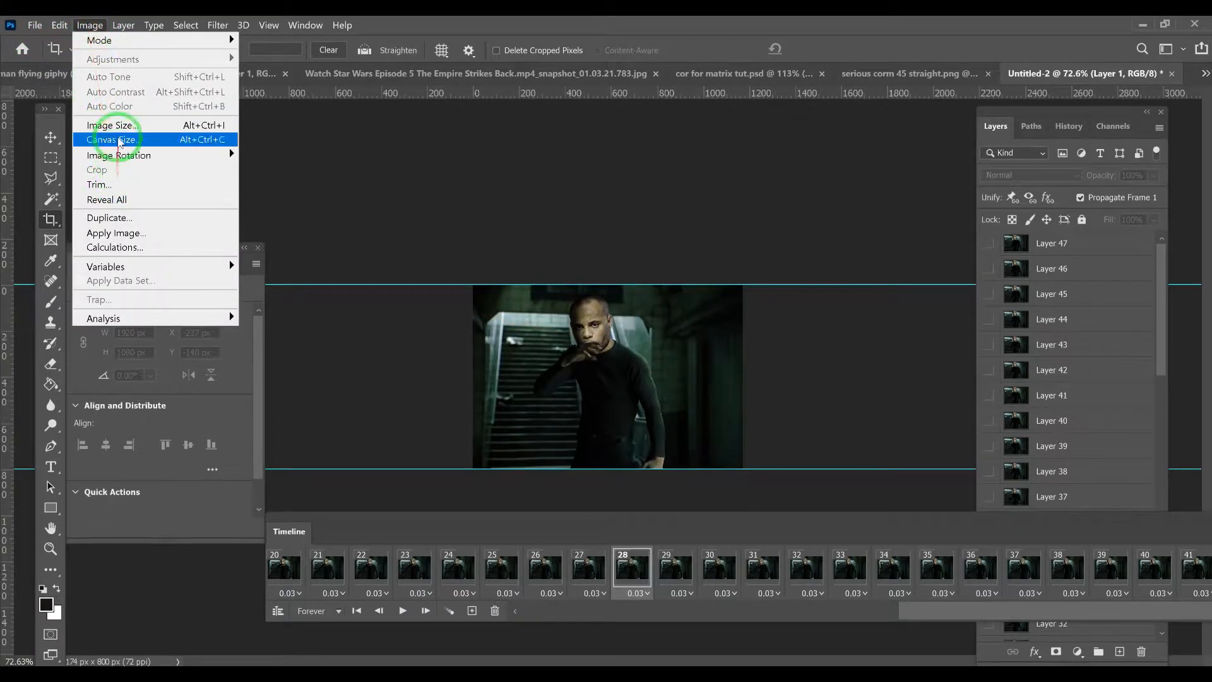
pyautogui.click(112, 125)
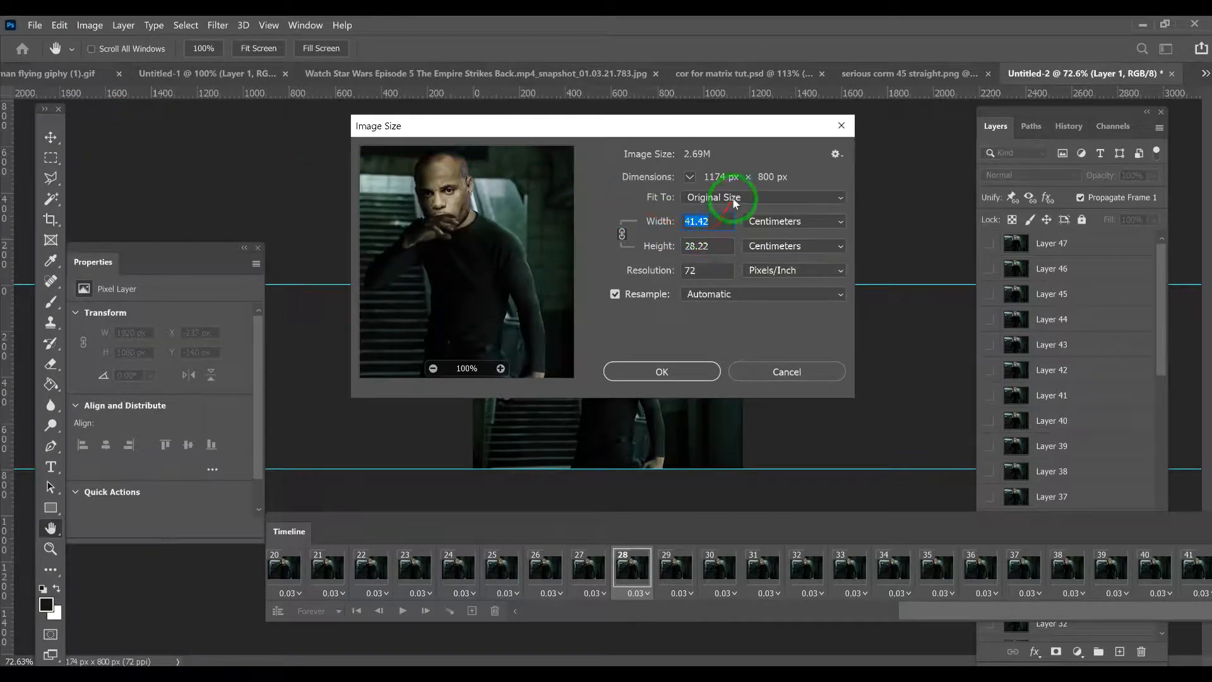
pyautogui.click(762, 221)
pyautogui.click(757, 249)
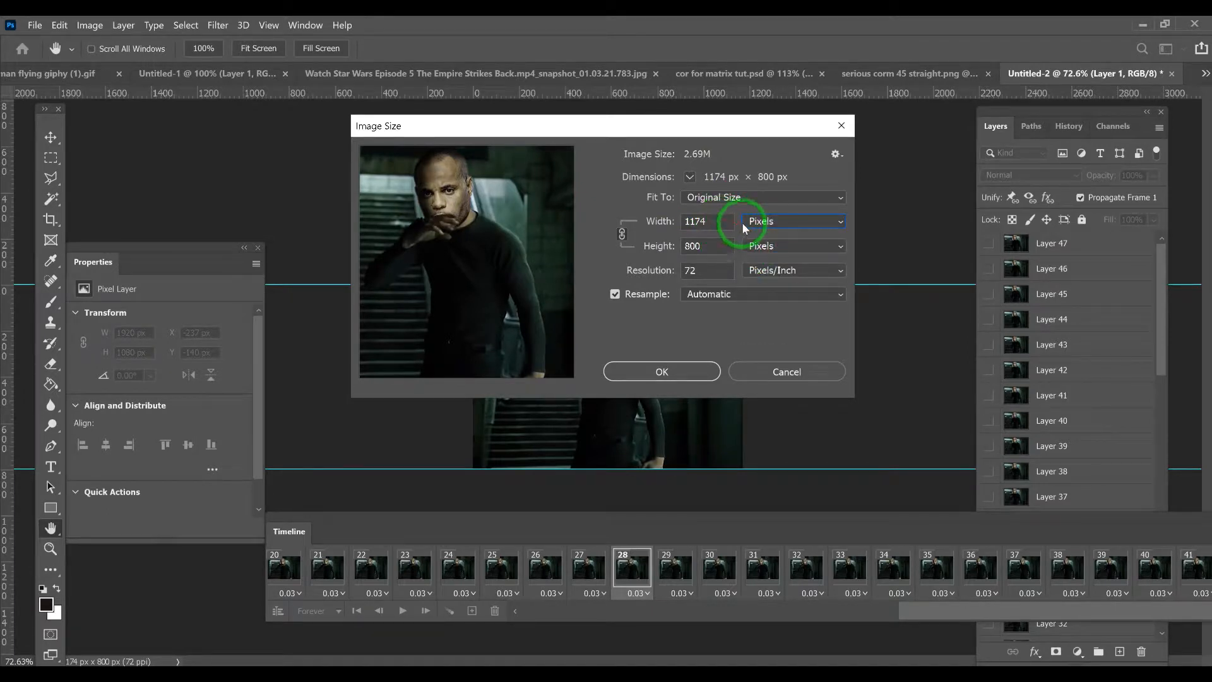
pyautogui.doubleClick(701, 218)
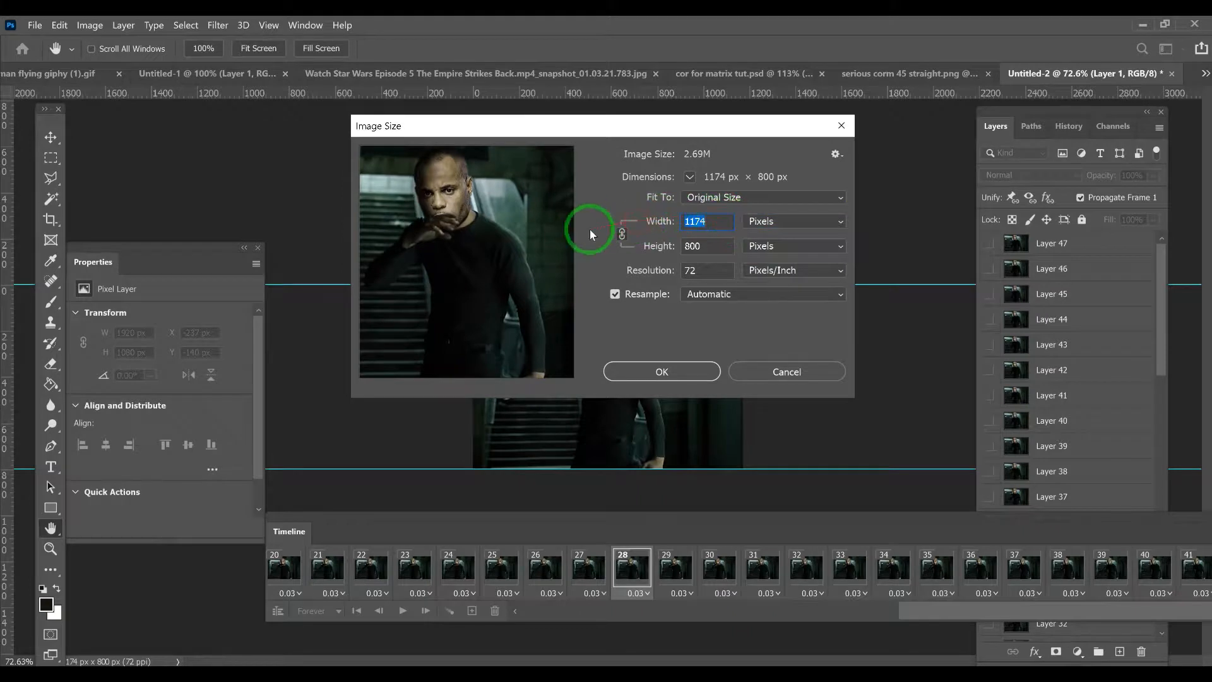
pyautogui.write('450')
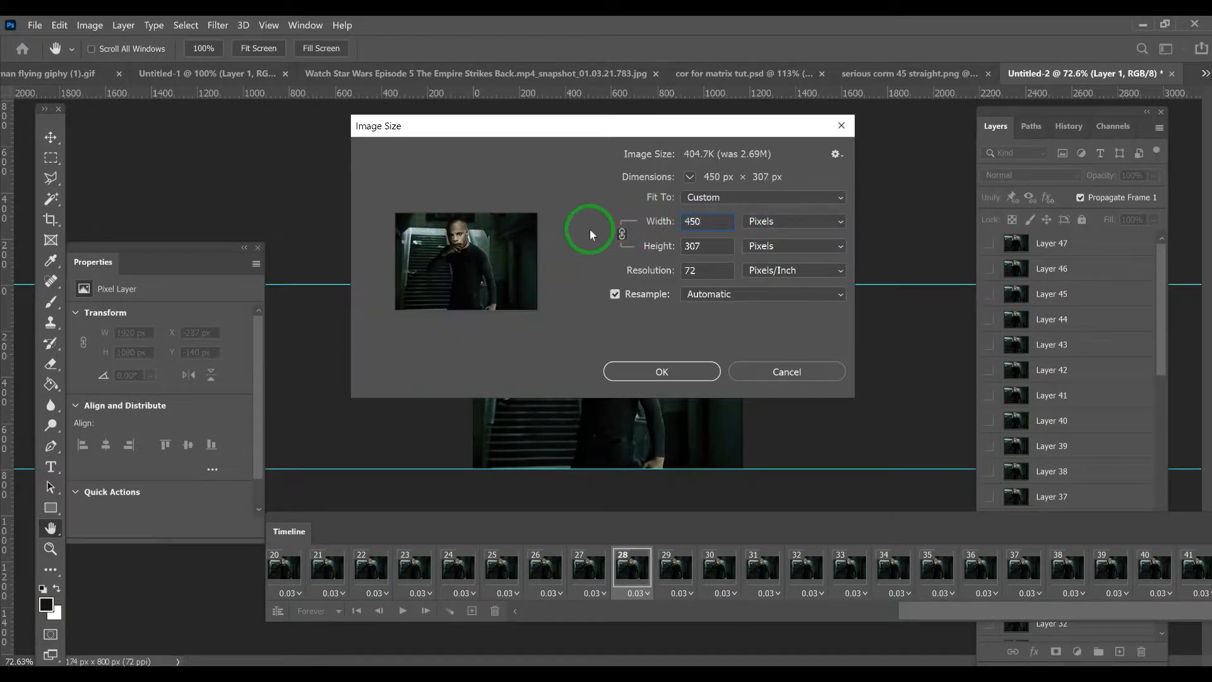
pyautogui.click(657, 371)
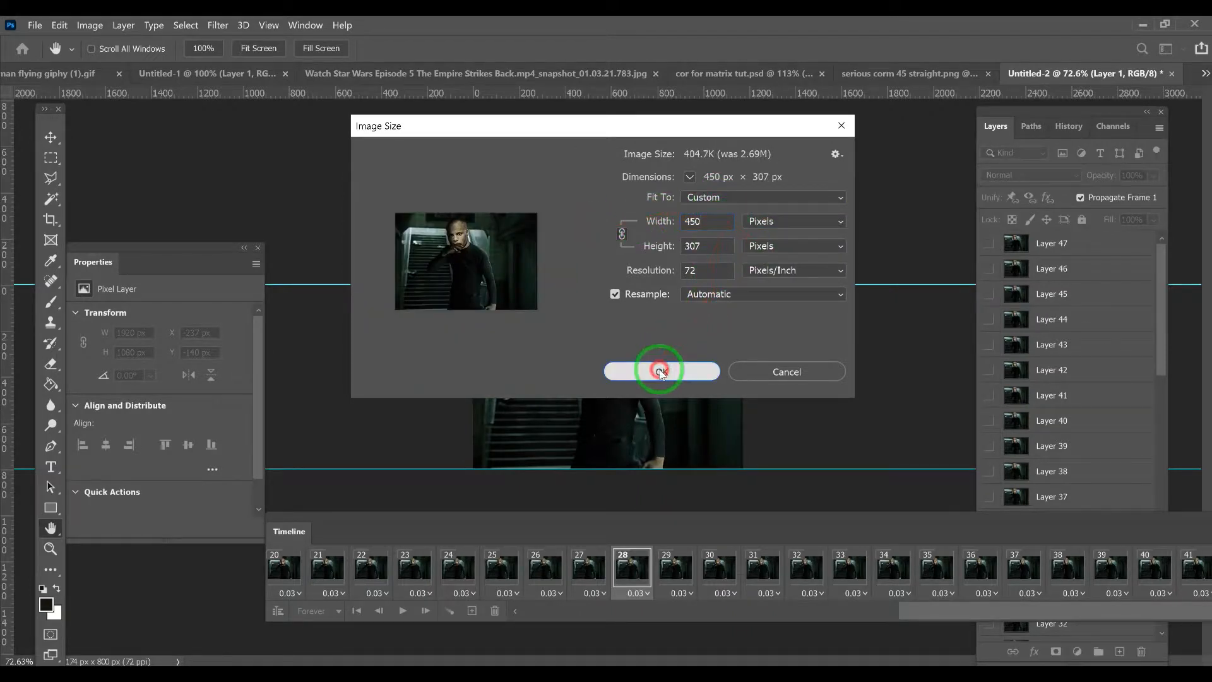
# Step: Open the Save for Web export of the resized animation, with the Move tool active
pyautogui.press('c')
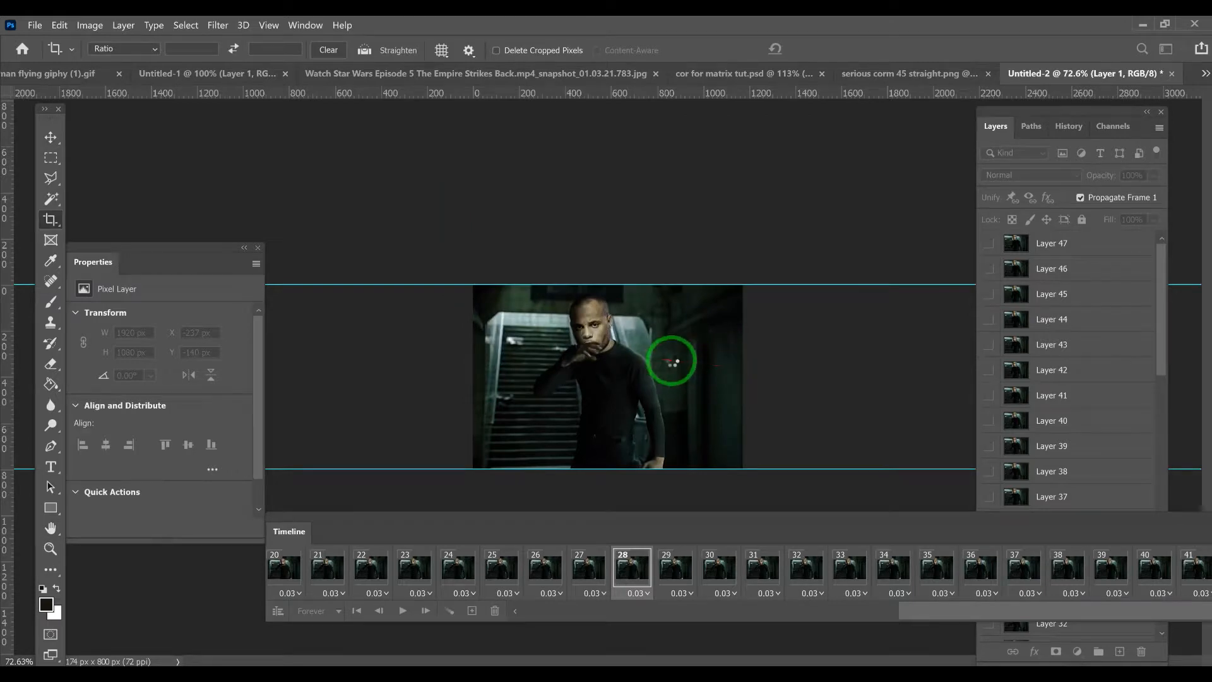
pyautogui.click(50, 137)
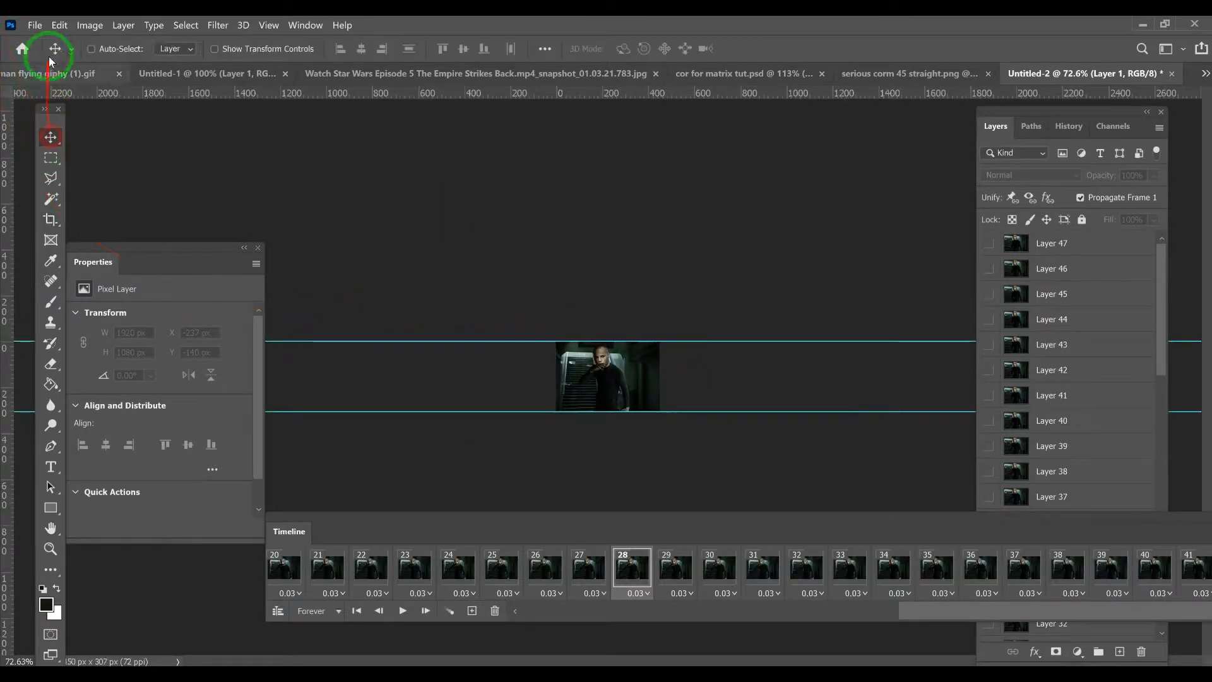
pyautogui.click(34, 26)
pyautogui.moveTo(78, 240)
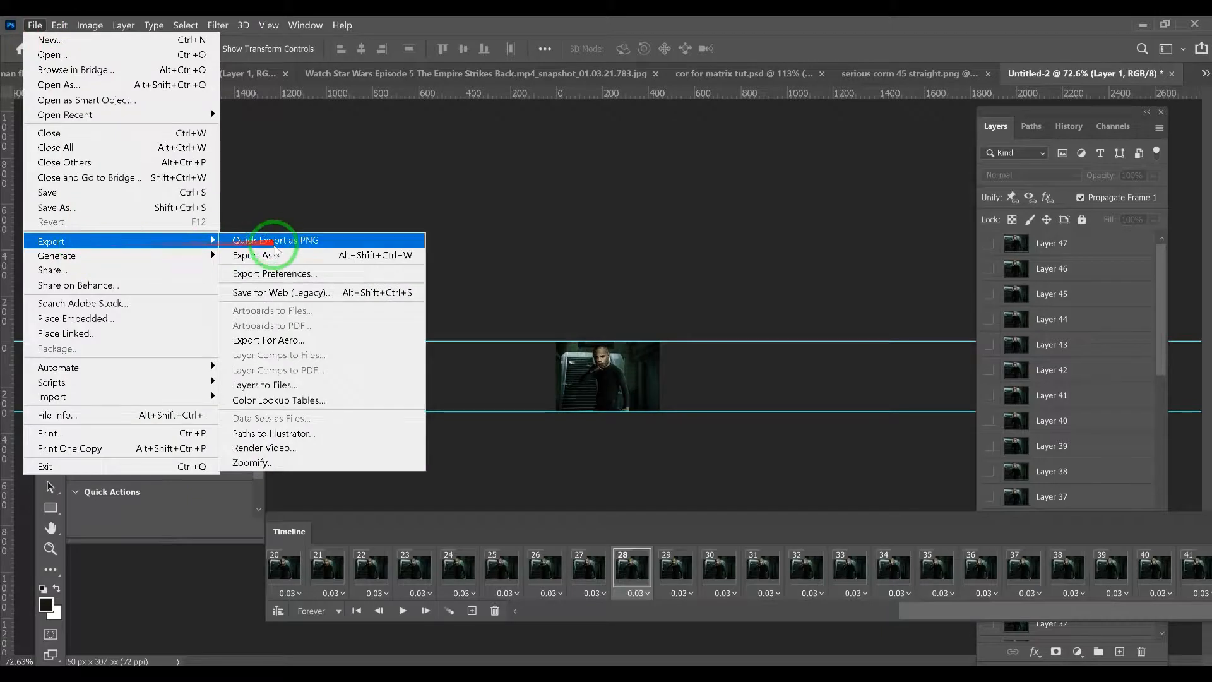
pyautogui.click(276, 293)
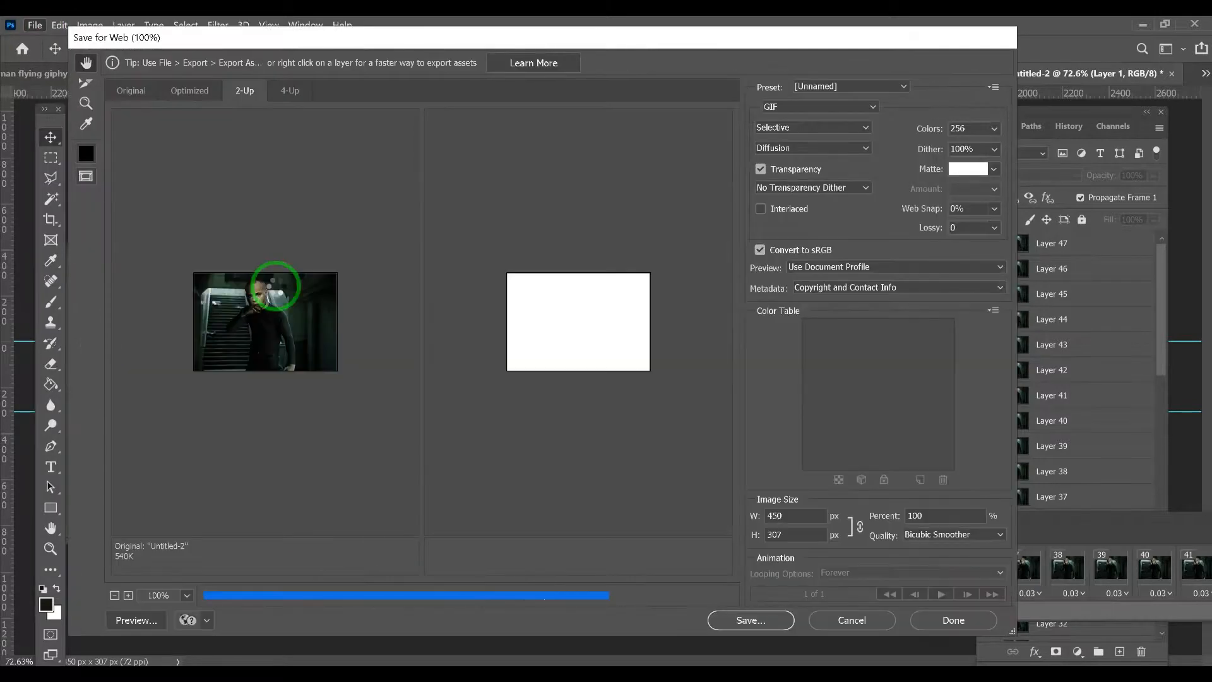
# Step: Compare the Adaptive colour palette with Selective in the optimised GIF preview, examining the man's face and the file size
pyautogui.click(86, 103)
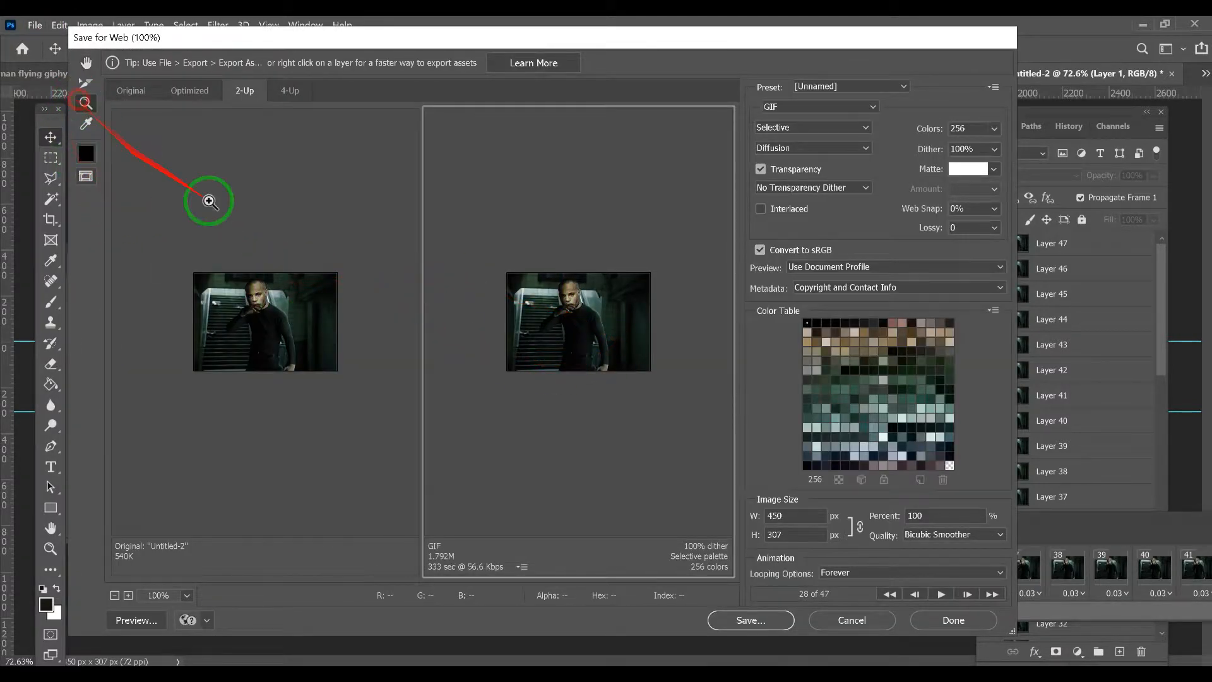
pyautogui.click(562, 318)
pyautogui.click(561, 317)
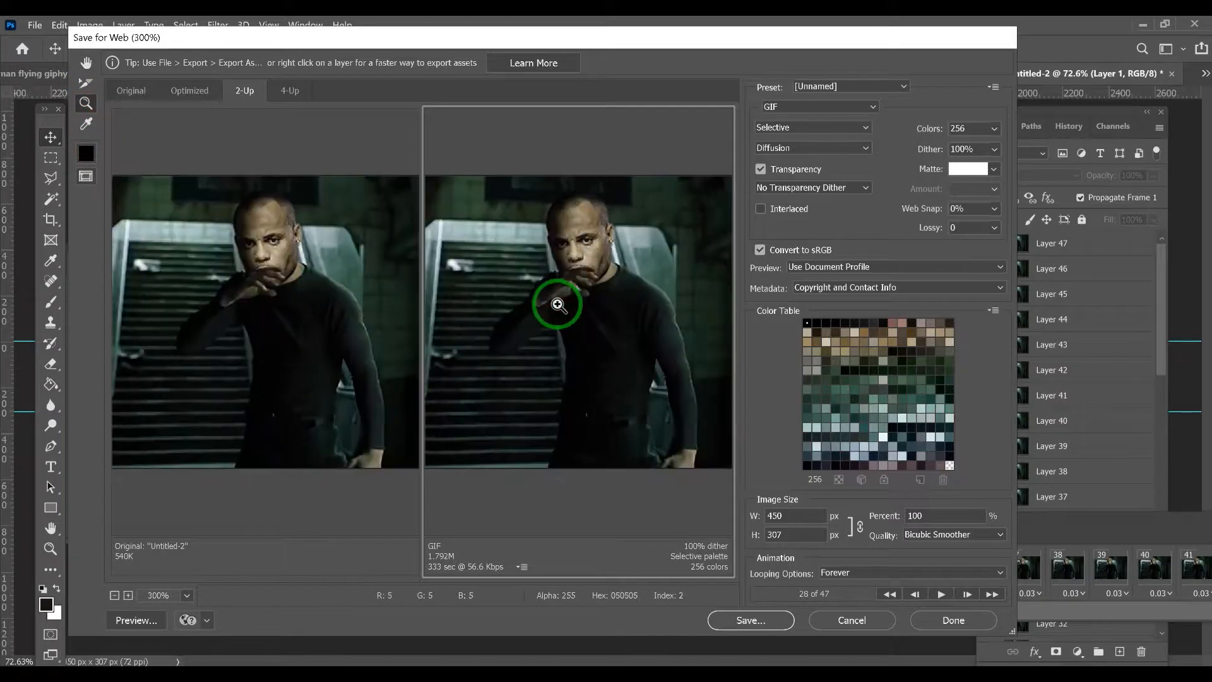
pyautogui.click(569, 248)
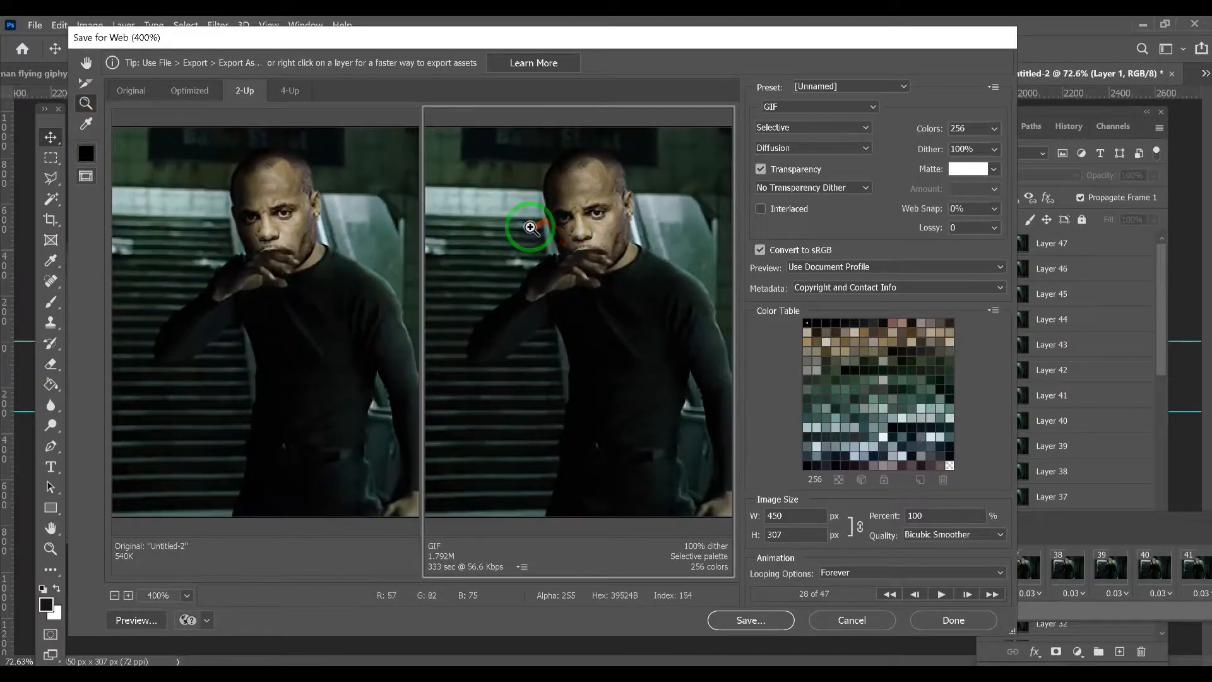
pyautogui.click(583, 222)
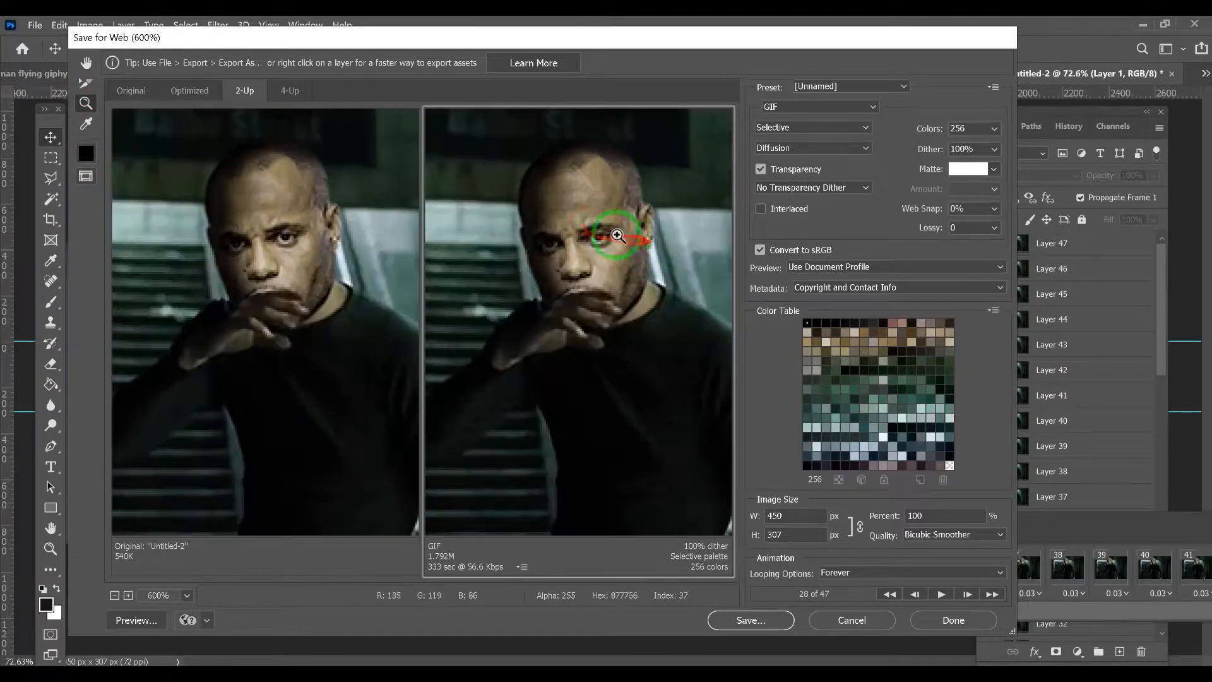
pyautogui.click(814, 129)
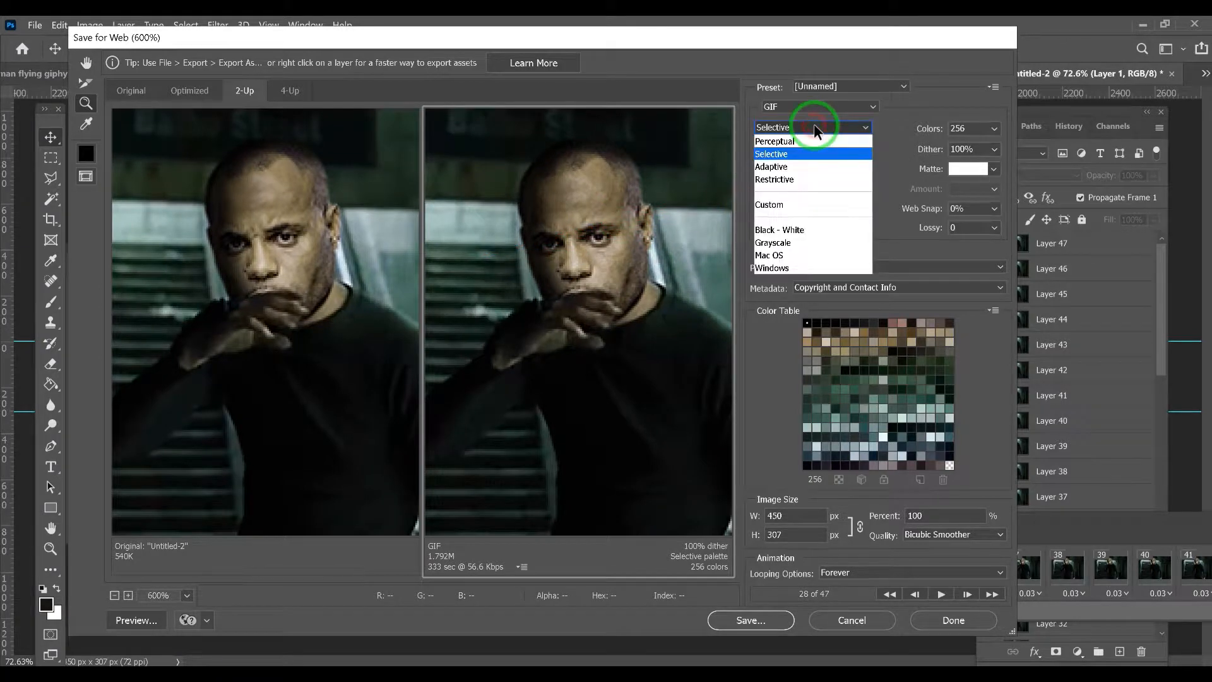
pyautogui.click(783, 167)
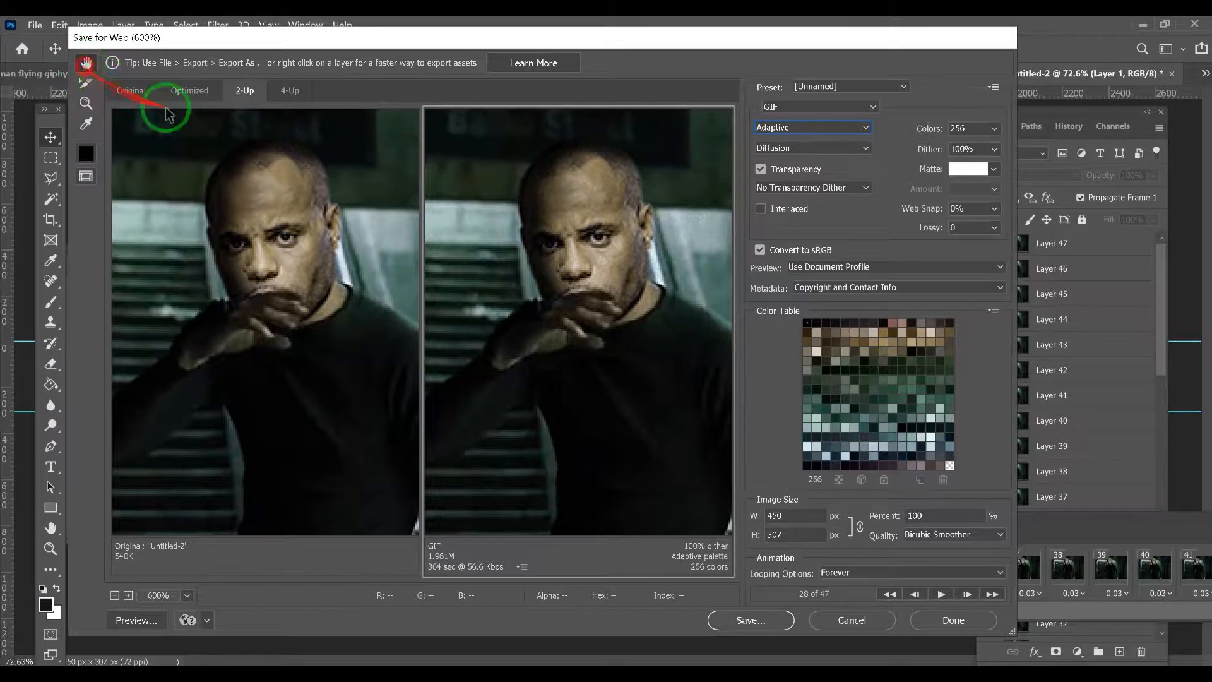
pyautogui.click(83, 87)
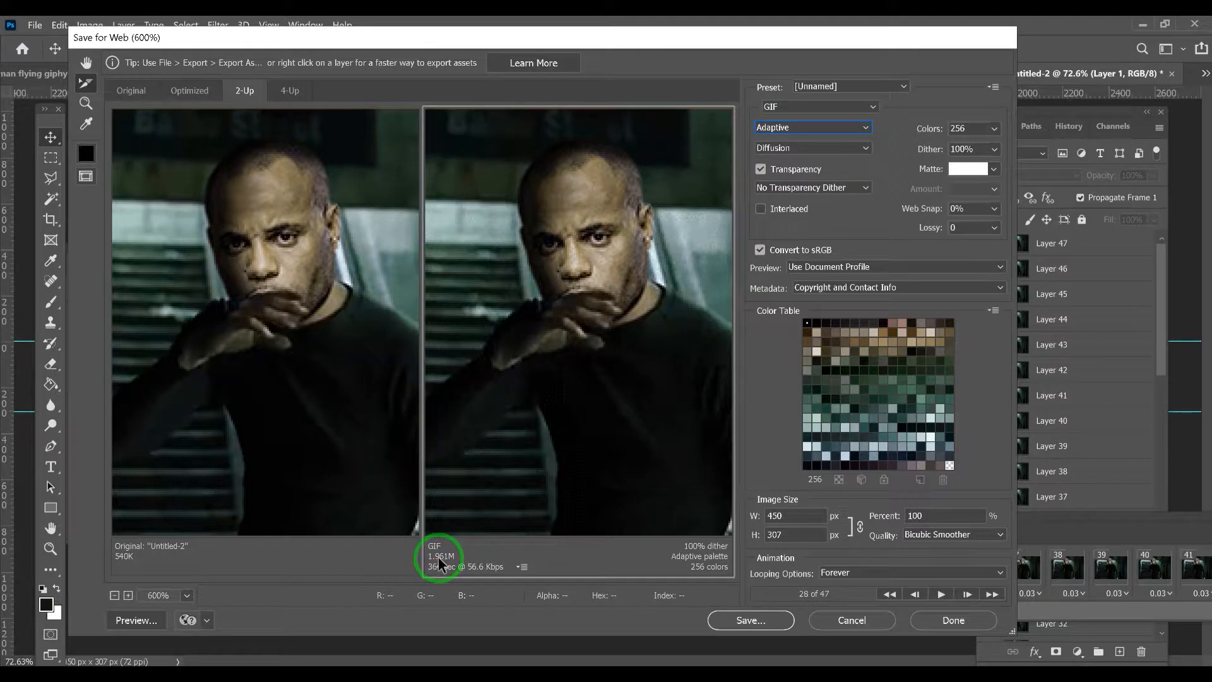
pyautogui.click(783, 128)
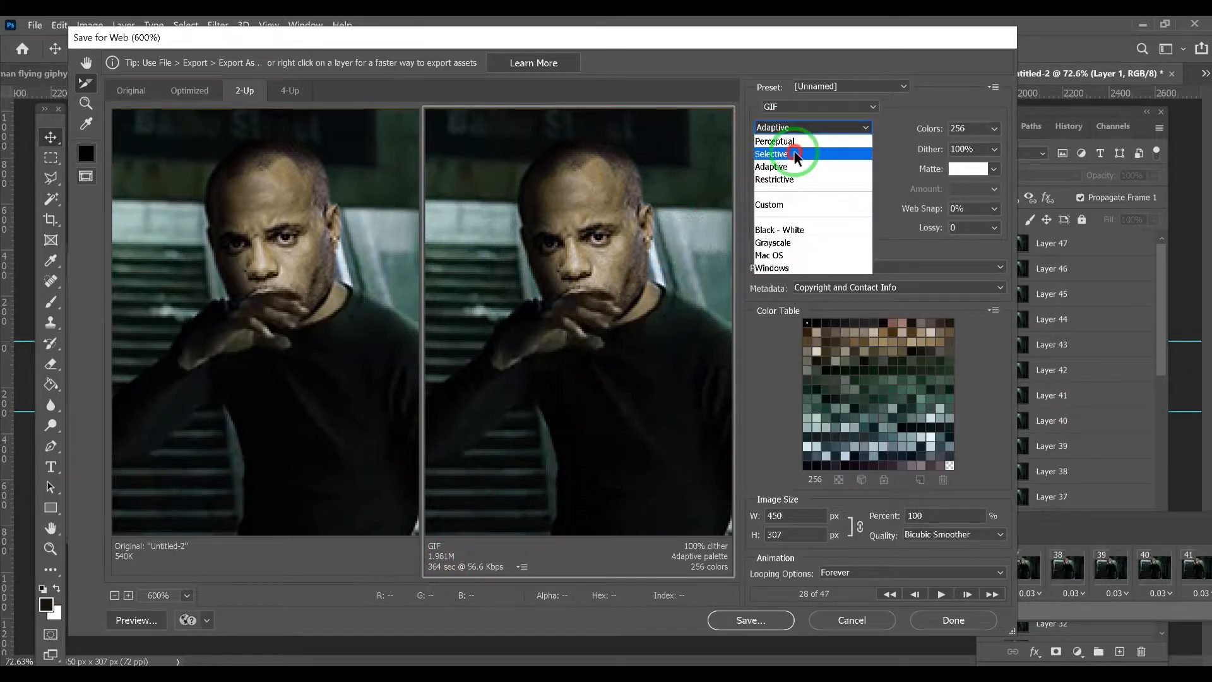
pyautogui.click(796, 154)
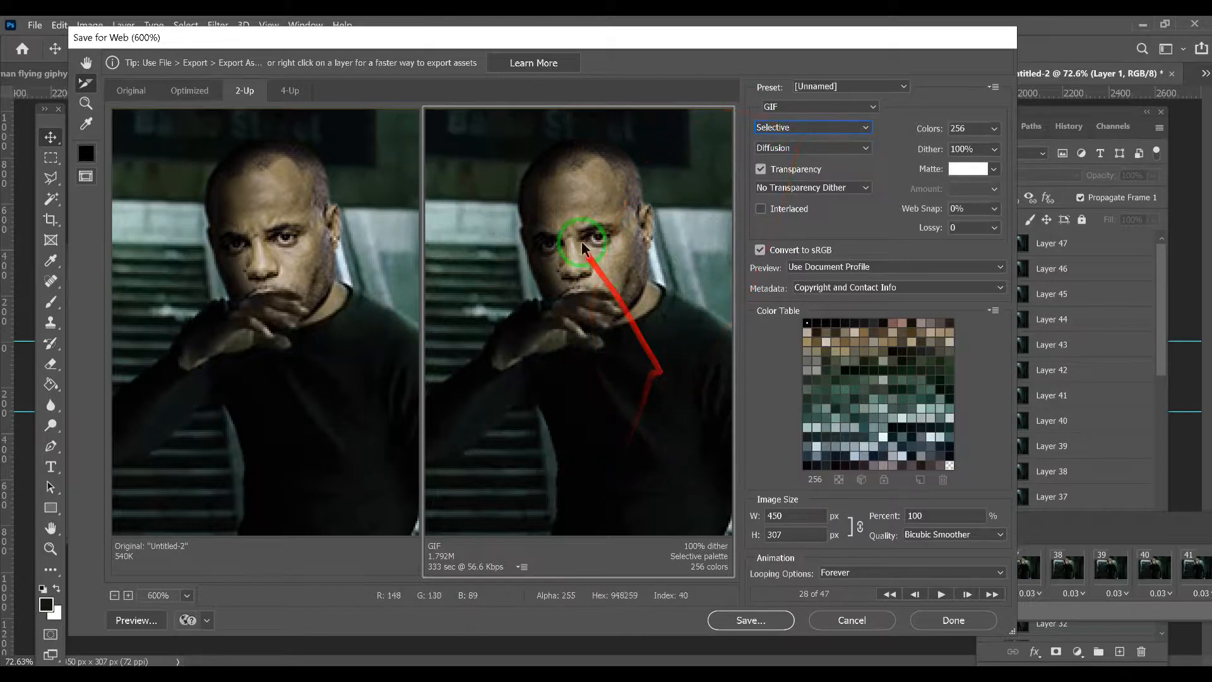
# Step: Alternate the GIF's colour reduction between Adaptive and Selective several more times, ending on Selective
pyautogui.click(812, 128)
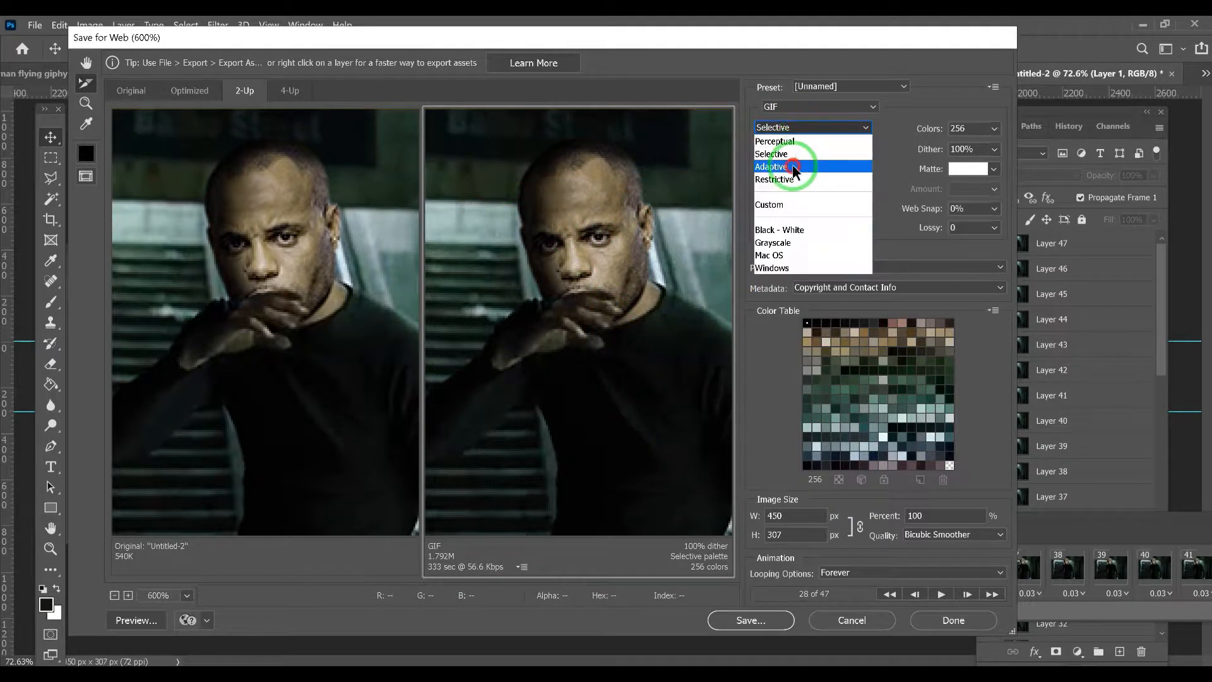
pyautogui.click(796, 163)
pyautogui.click(798, 128)
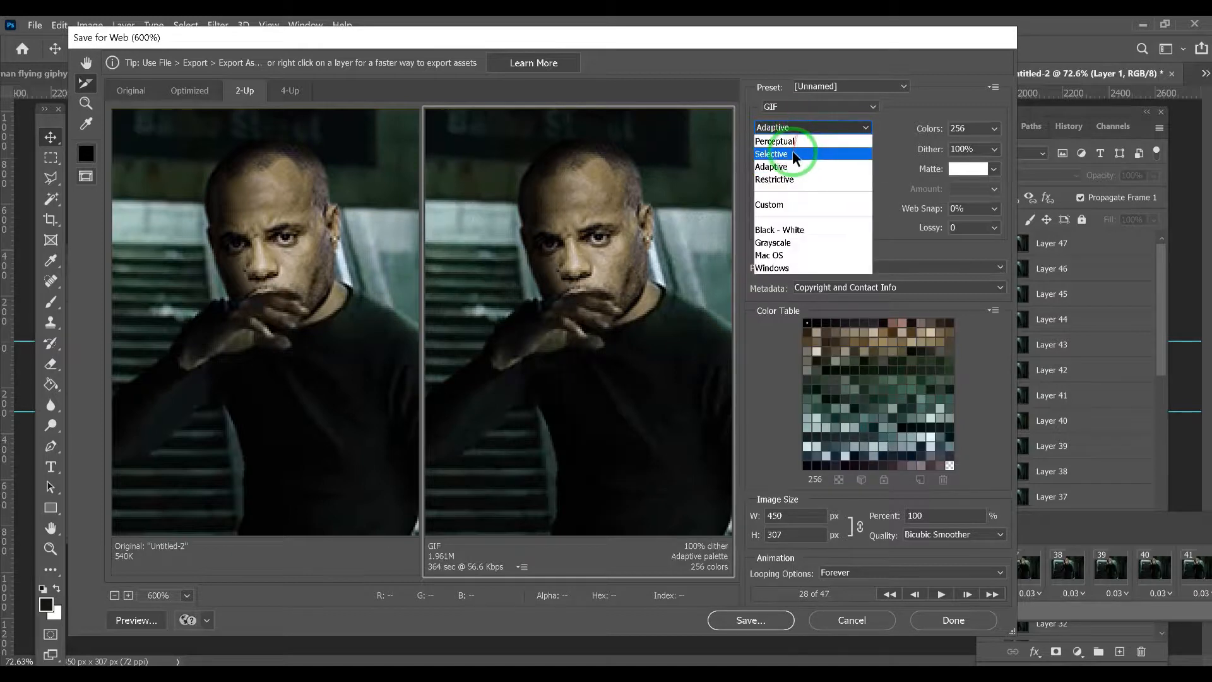
pyautogui.click(793, 154)
pyautogui.click(786, 126)
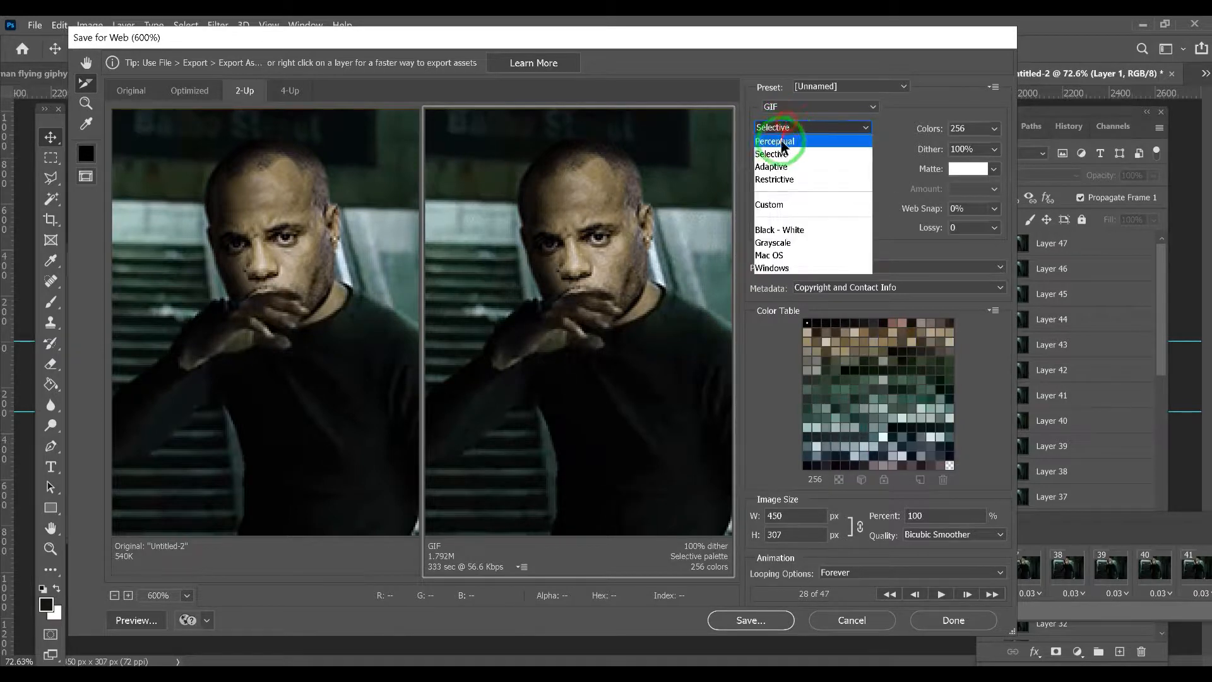
pyautogui.click(782, 166)
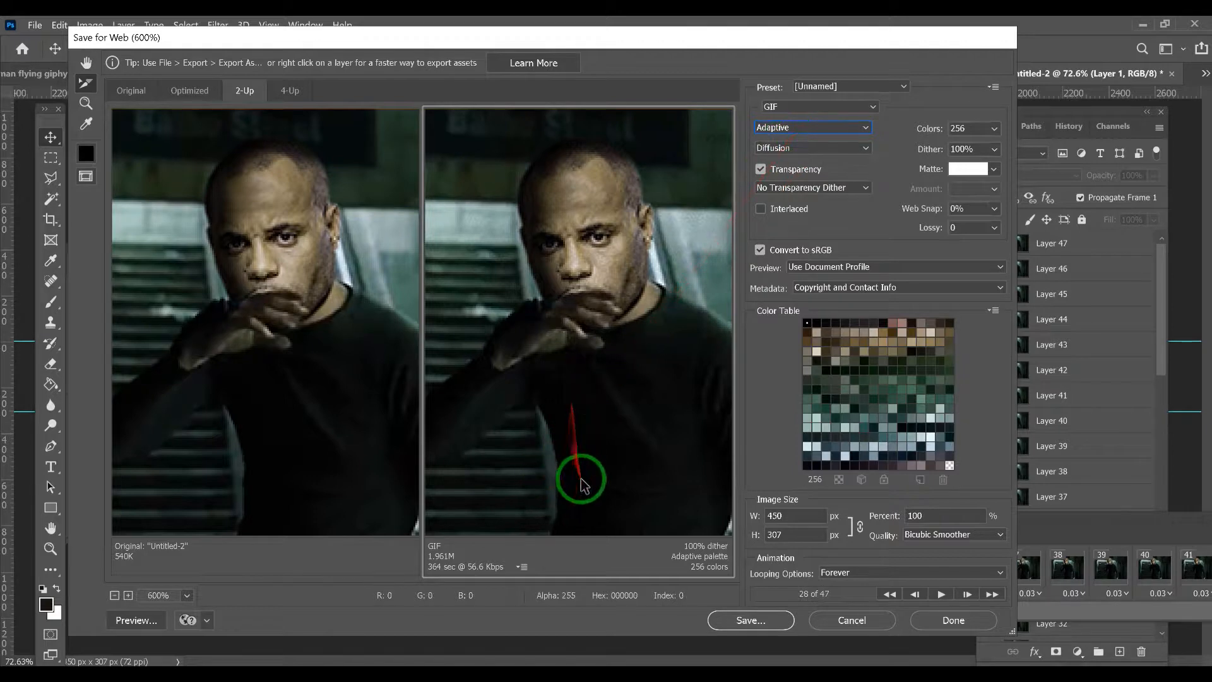
pyautogui.click(790, 128)
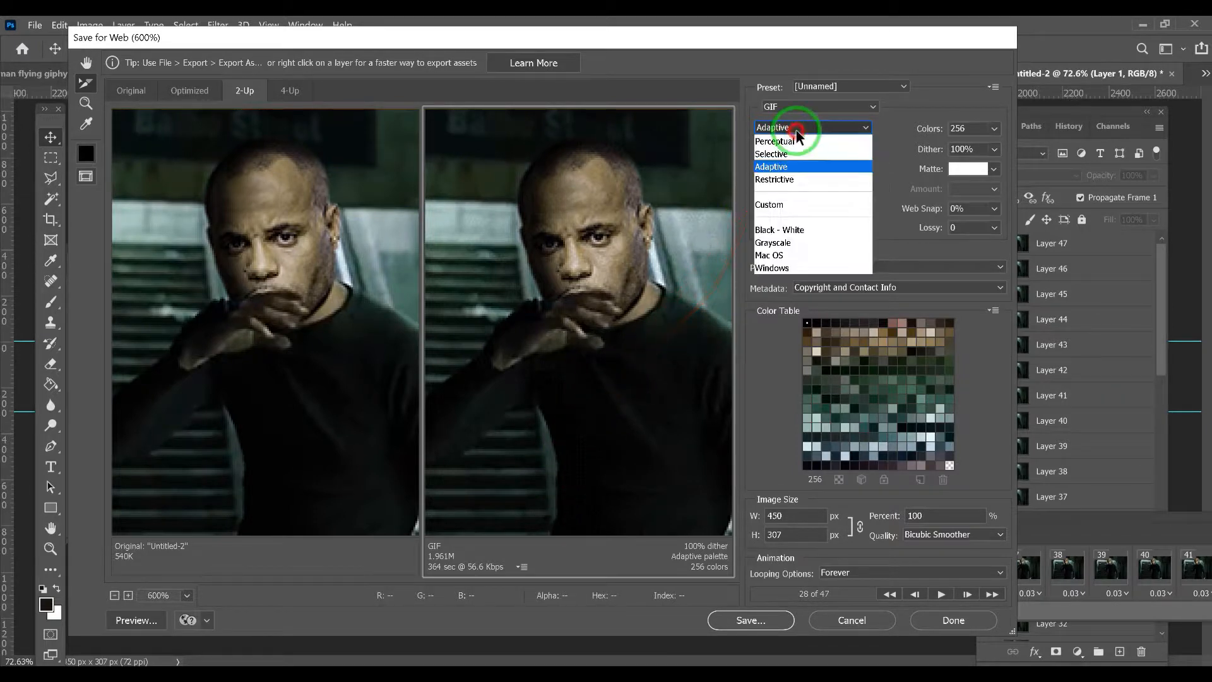
pyautogui.click(785, 154)
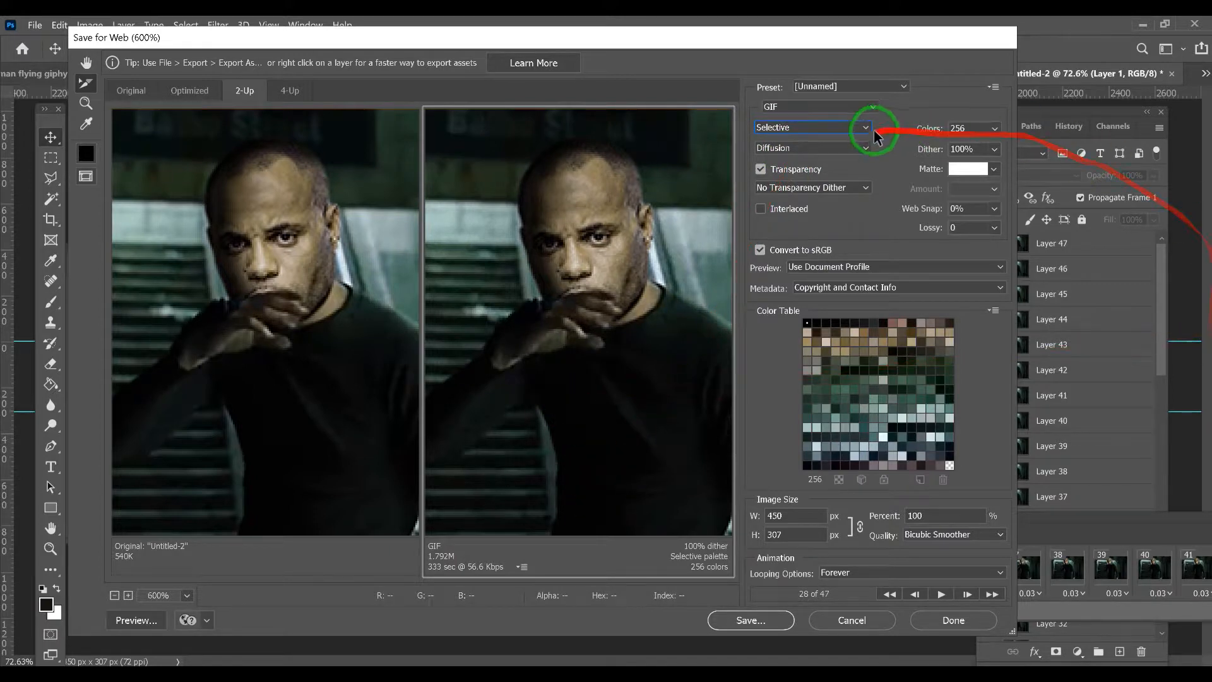
pyautogui.click(797, 130)
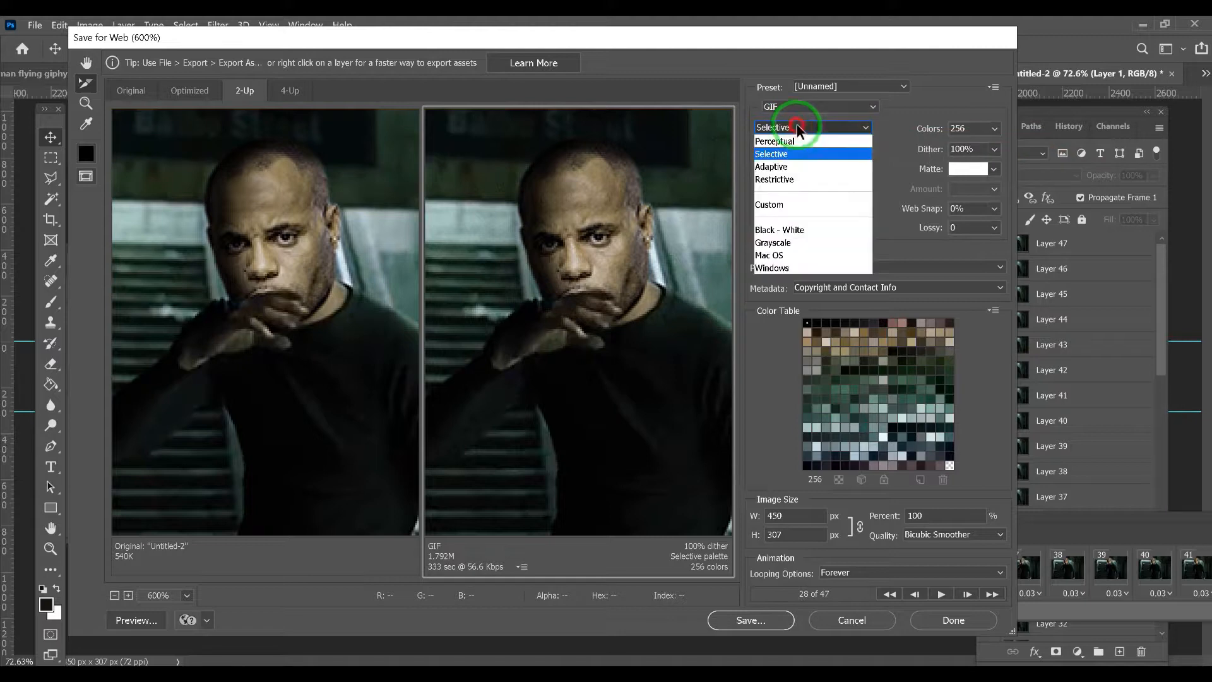
pyautogui.click(789, 166)
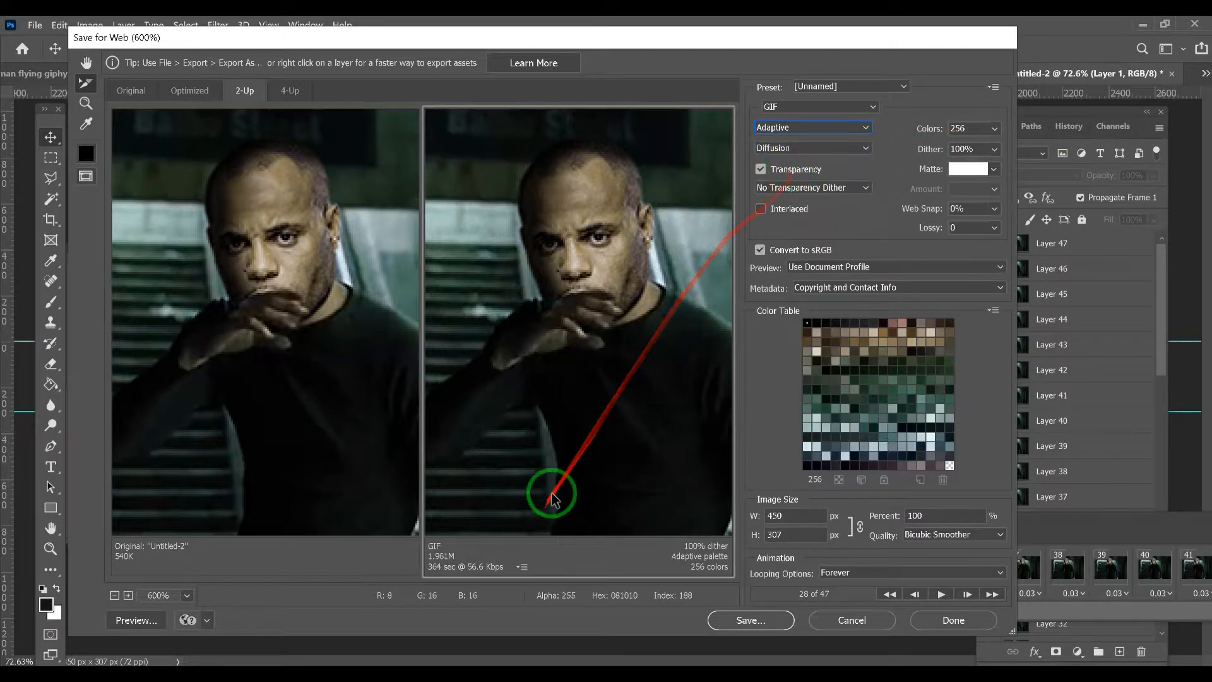
pyautogui.click(799, 127)
pyautogui.click(774, 154)
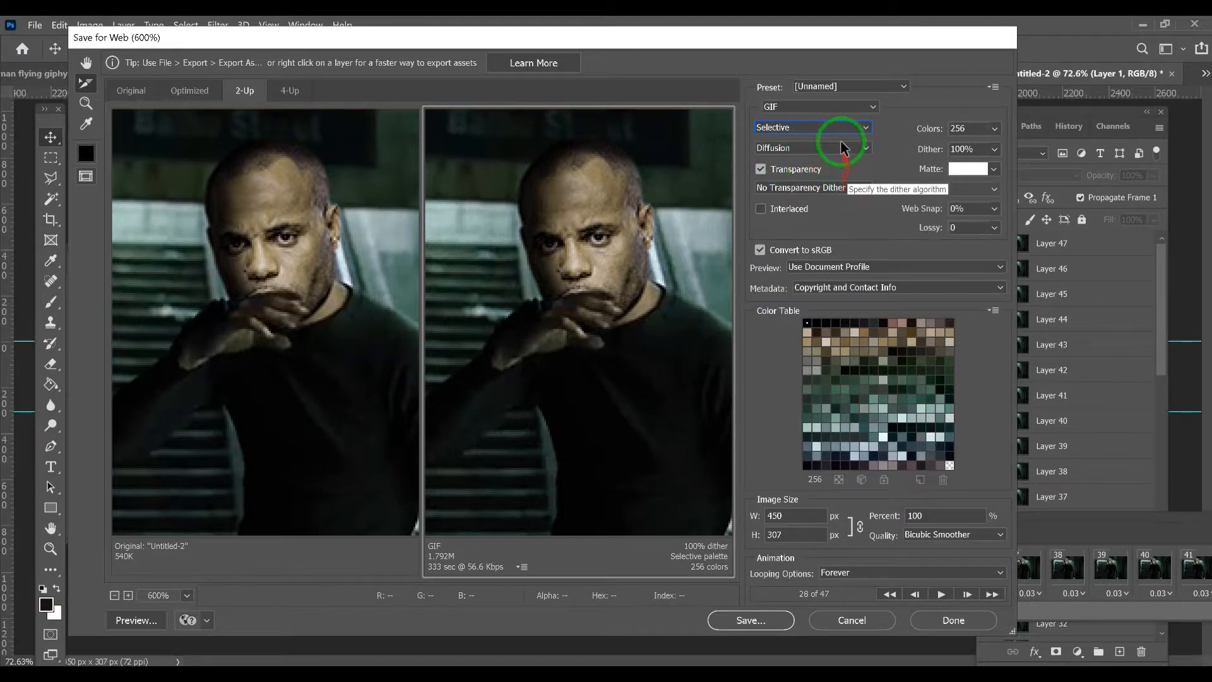
# Step: Try Pattern and Noise dithering on the GIF and return the dither algorithm to Diffusion
pyautogui.click(806, 147)
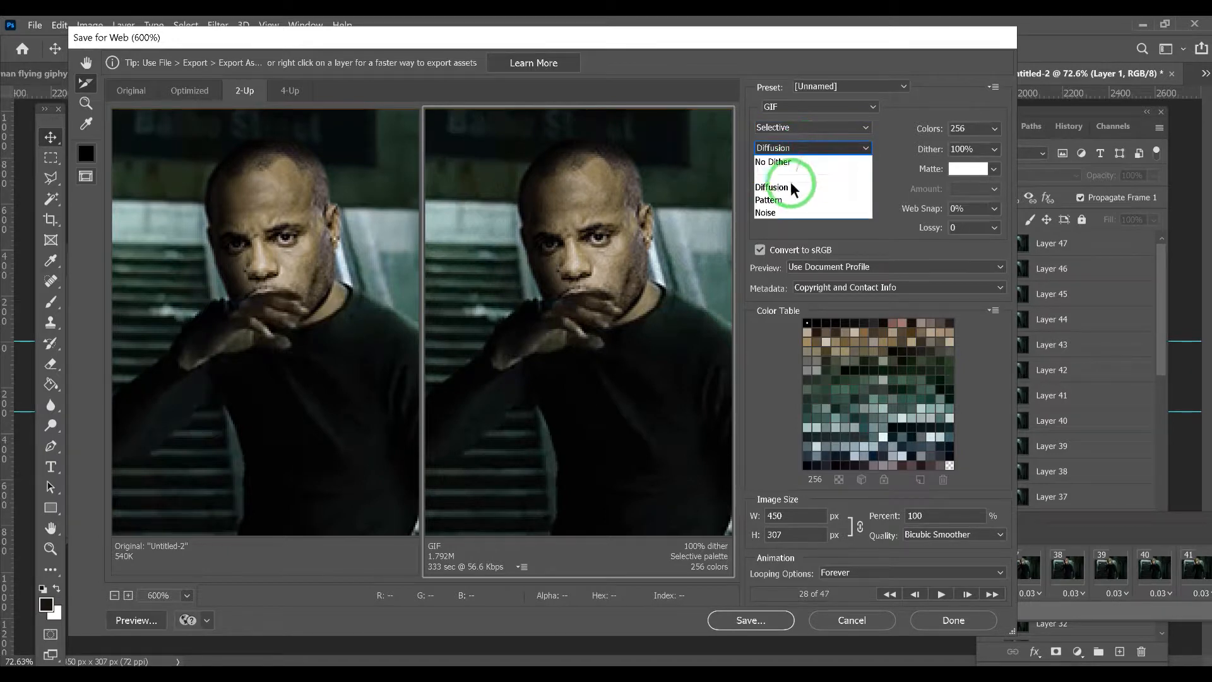
pyautogui.click(788, 198)
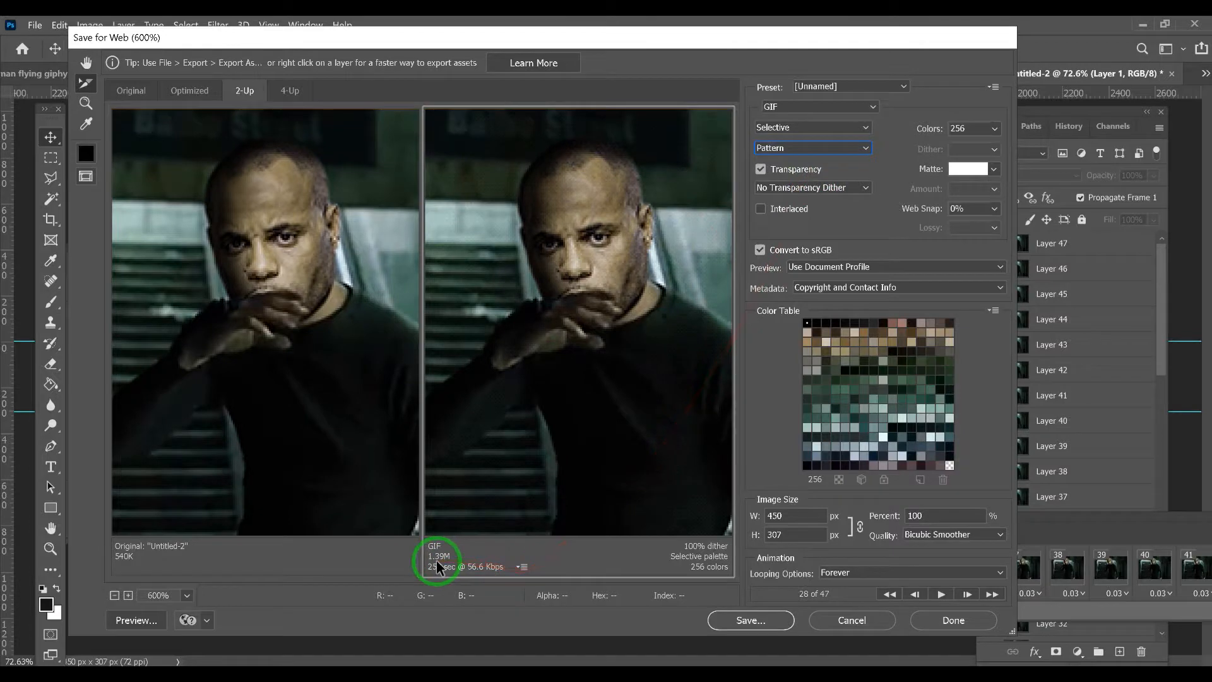
pyautogui.click(797, 148)
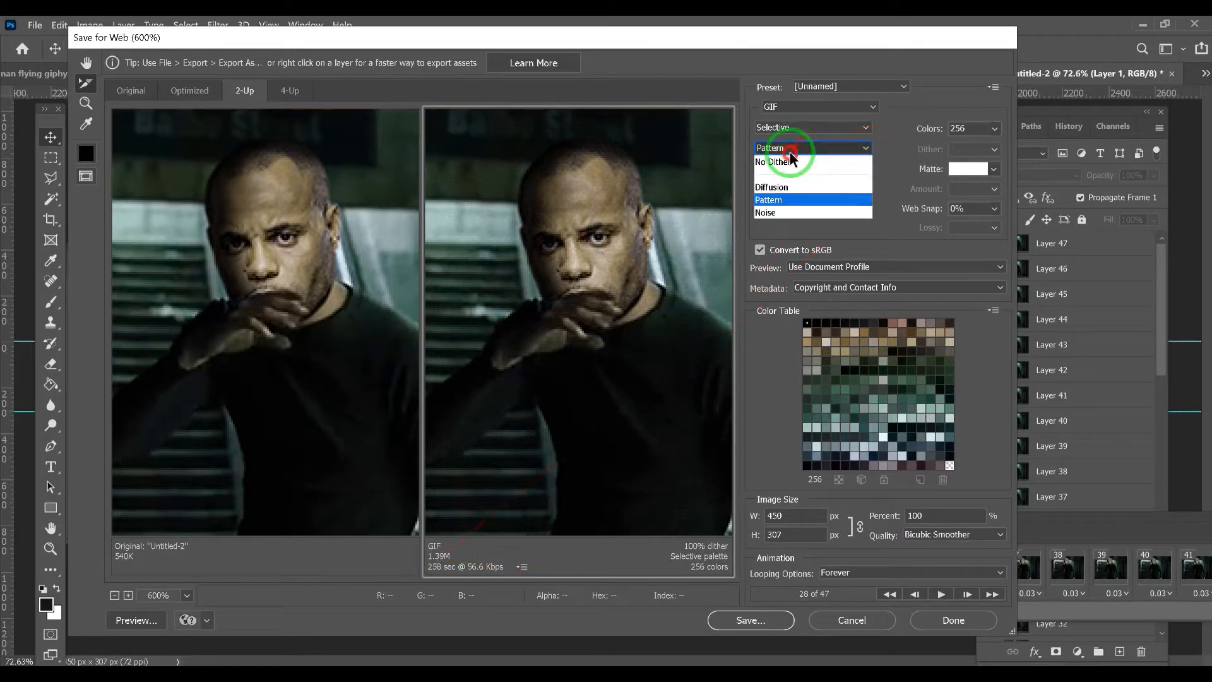
pyautogui.click(766, 213)
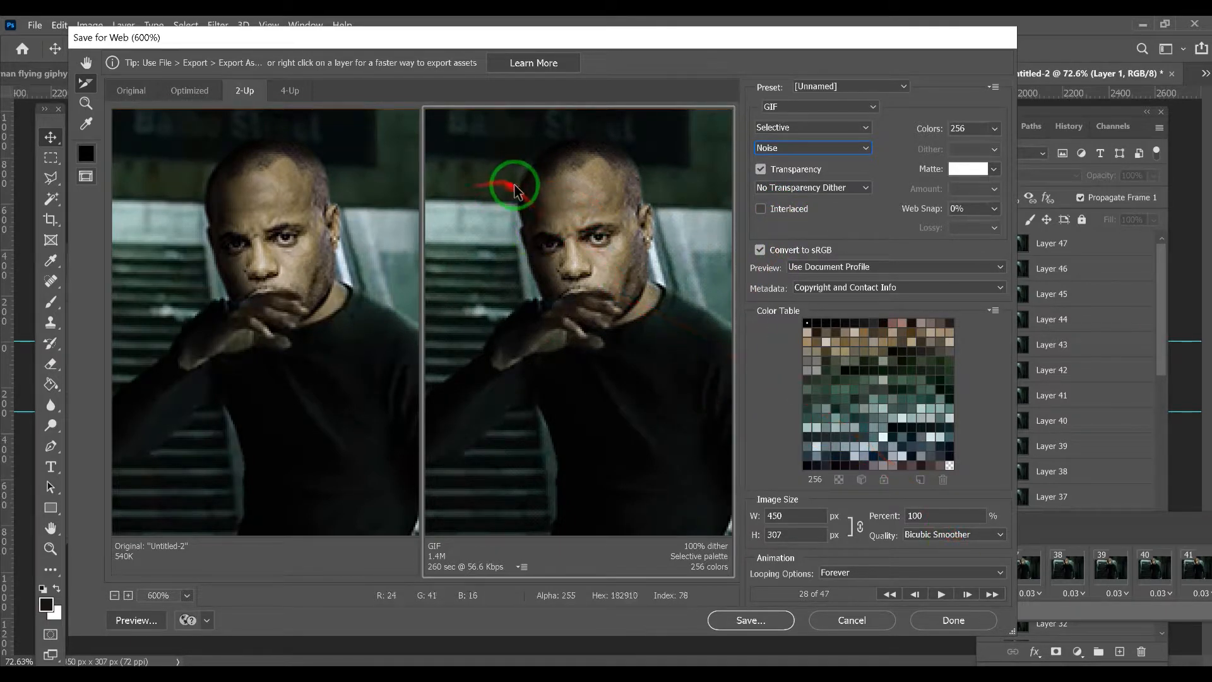
pyautogui.click(793, 152)
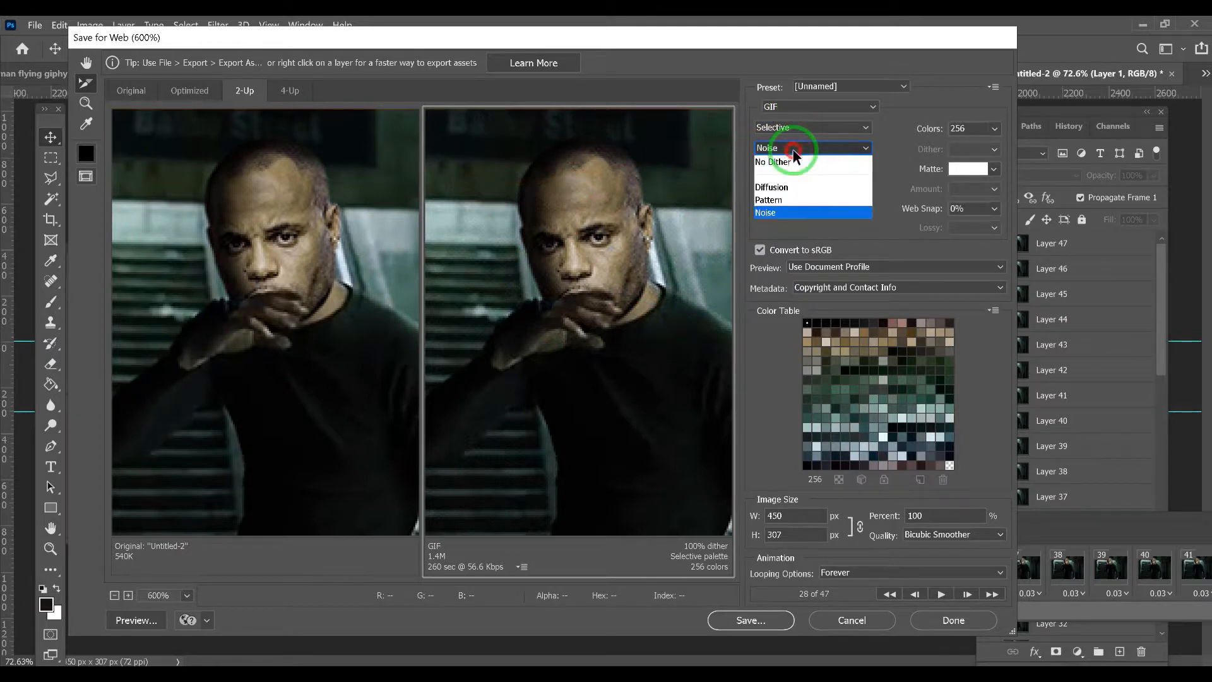
pyautogui.click(776, 192)
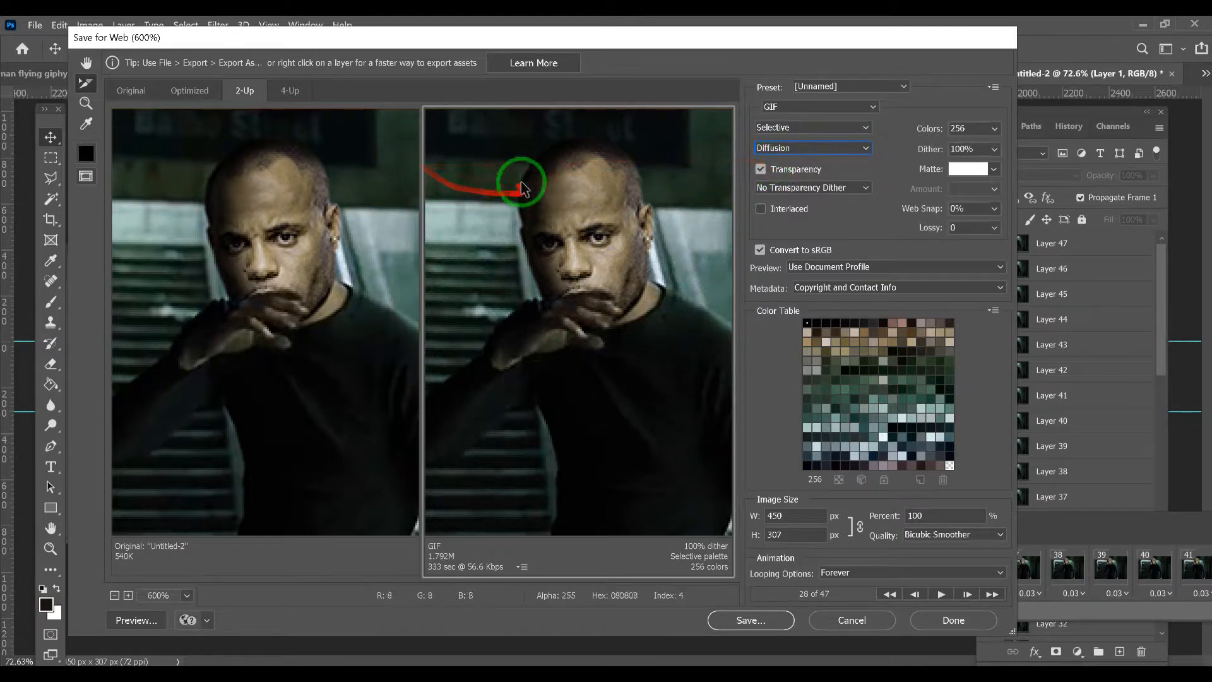
# Step: Set the GIF's dither algorithm to Pattern
pyautogui.click(792, 150)
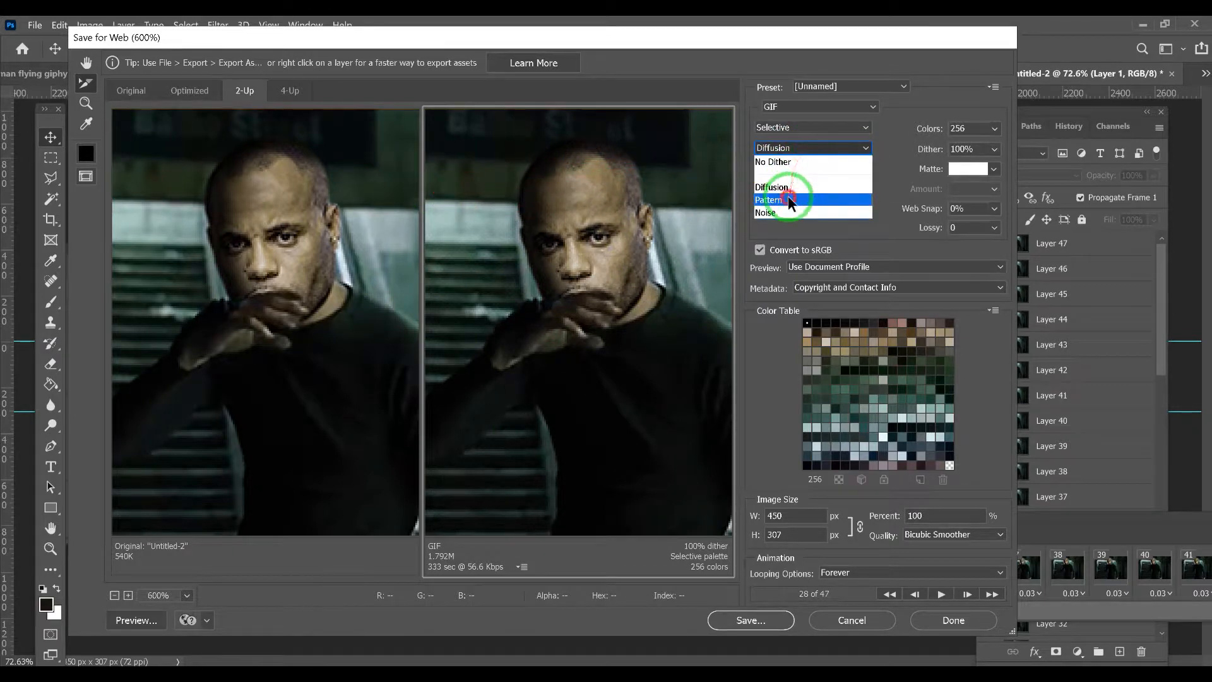
pyautogui.click(789, 198)
pyautogui.click(798, 147)
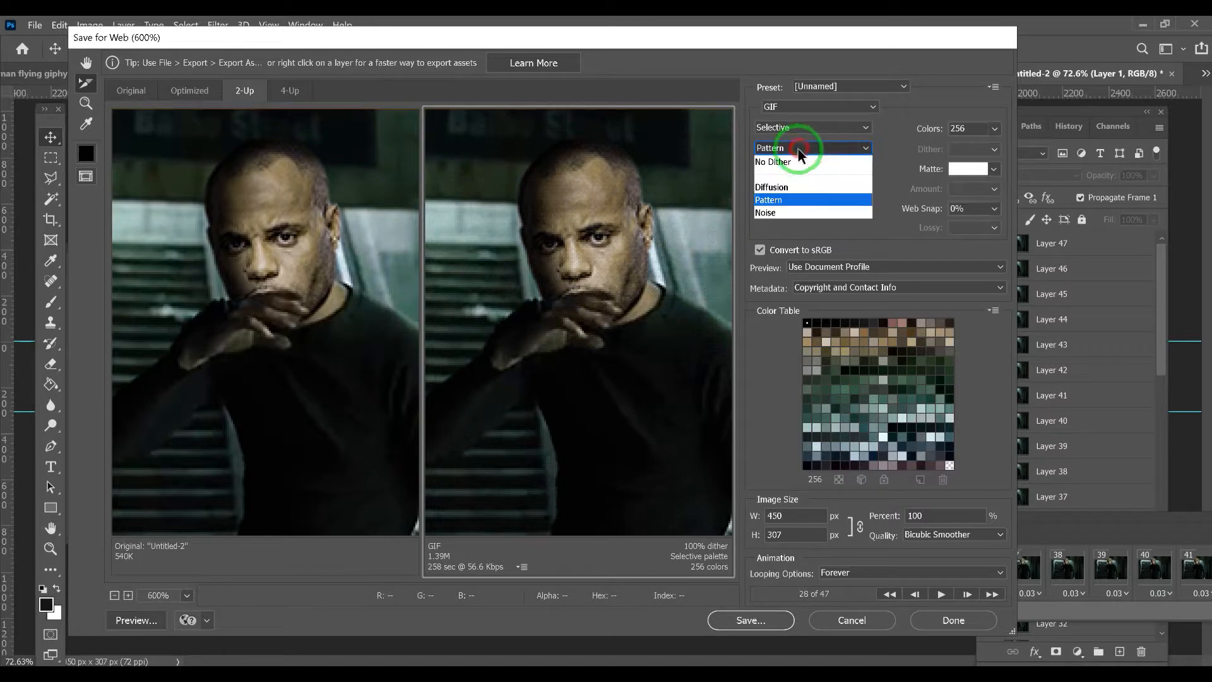
pyautogui.click(789, 204)
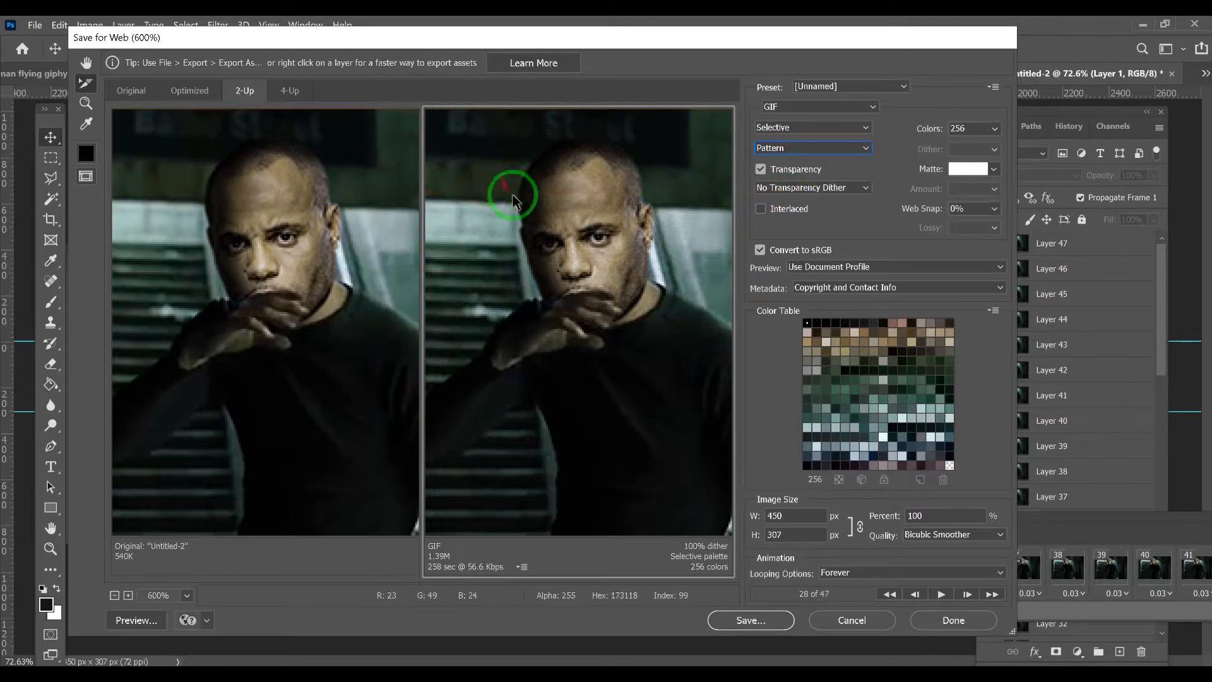
pyautogui.click(818, 133)
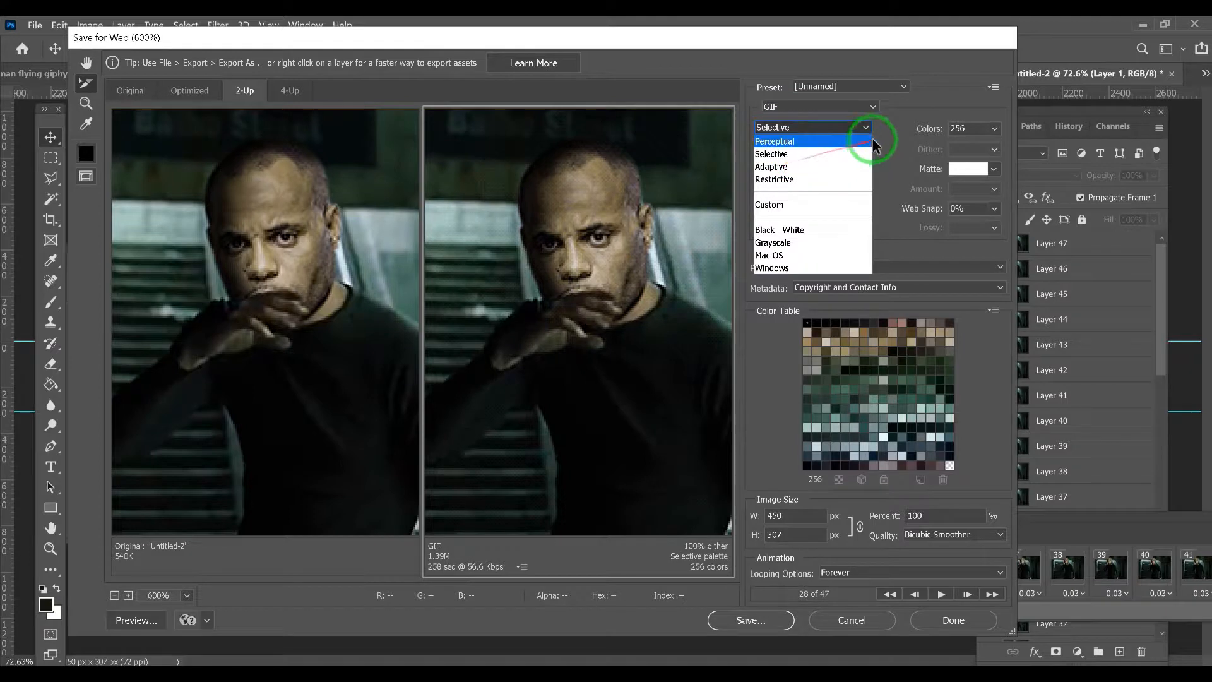
pyautogui.click(889, 130)
pyautogui.click(813, 149)
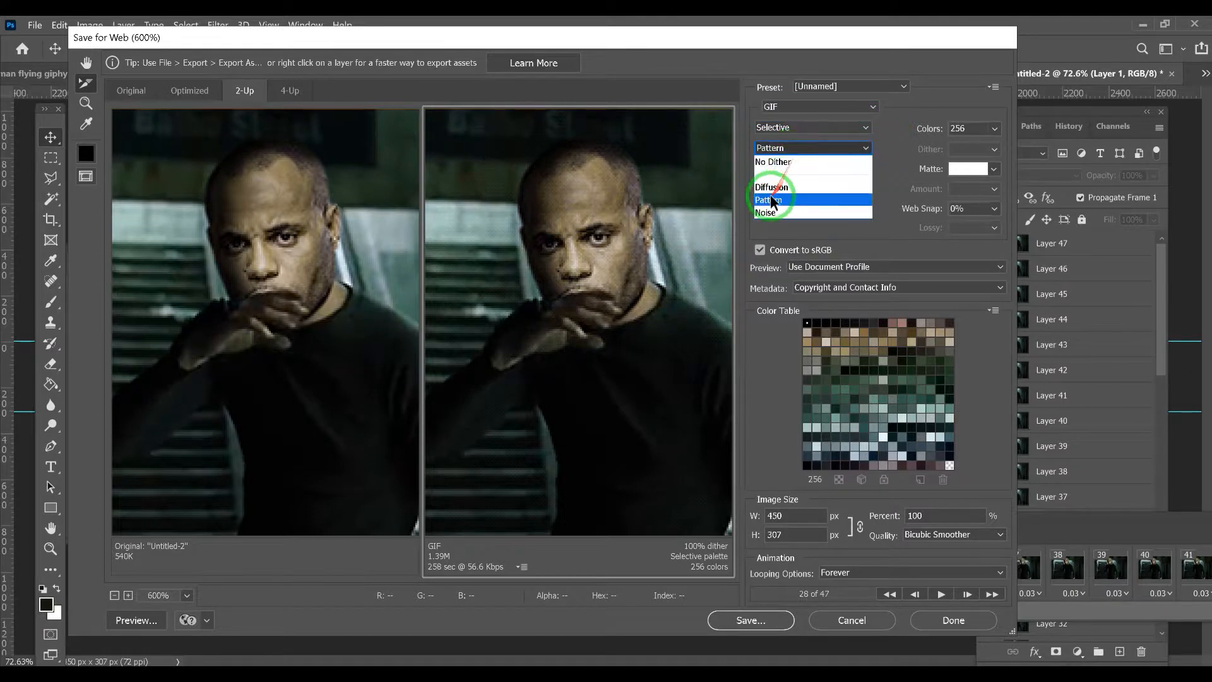
pyautogui.click(894, 130)
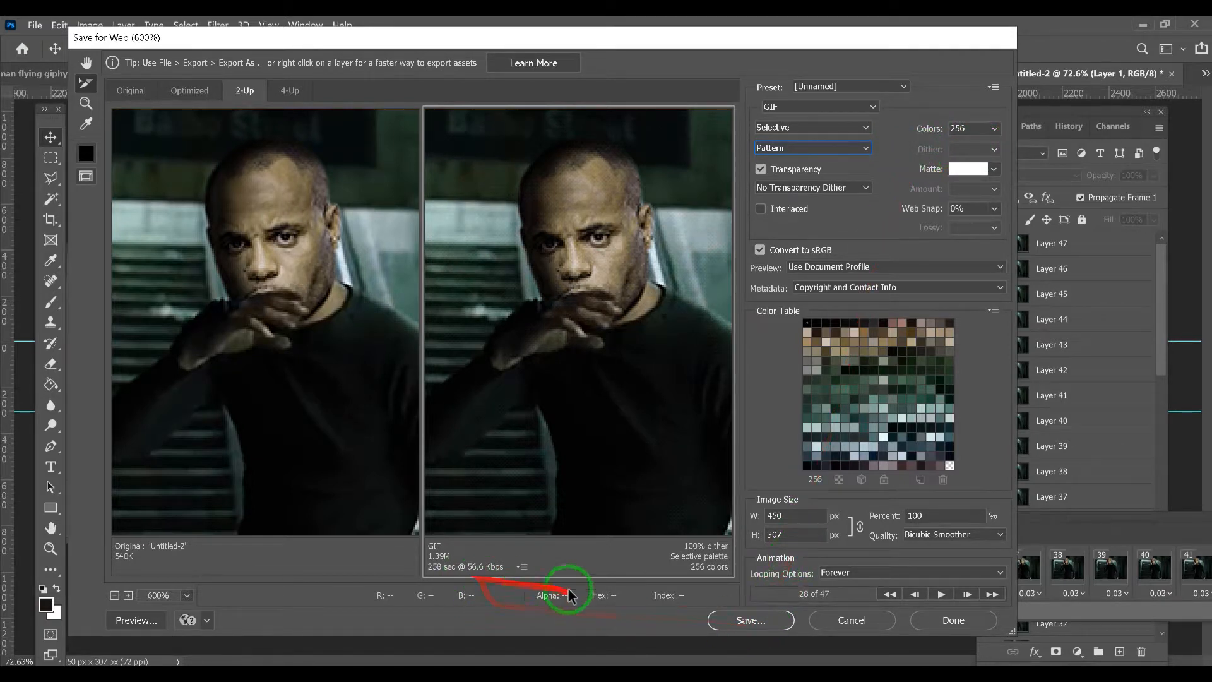
# Step: Save the optimised GIF as "corm mstraix tut" in the NGS v6 folder
pyautogui.click(720, 622)
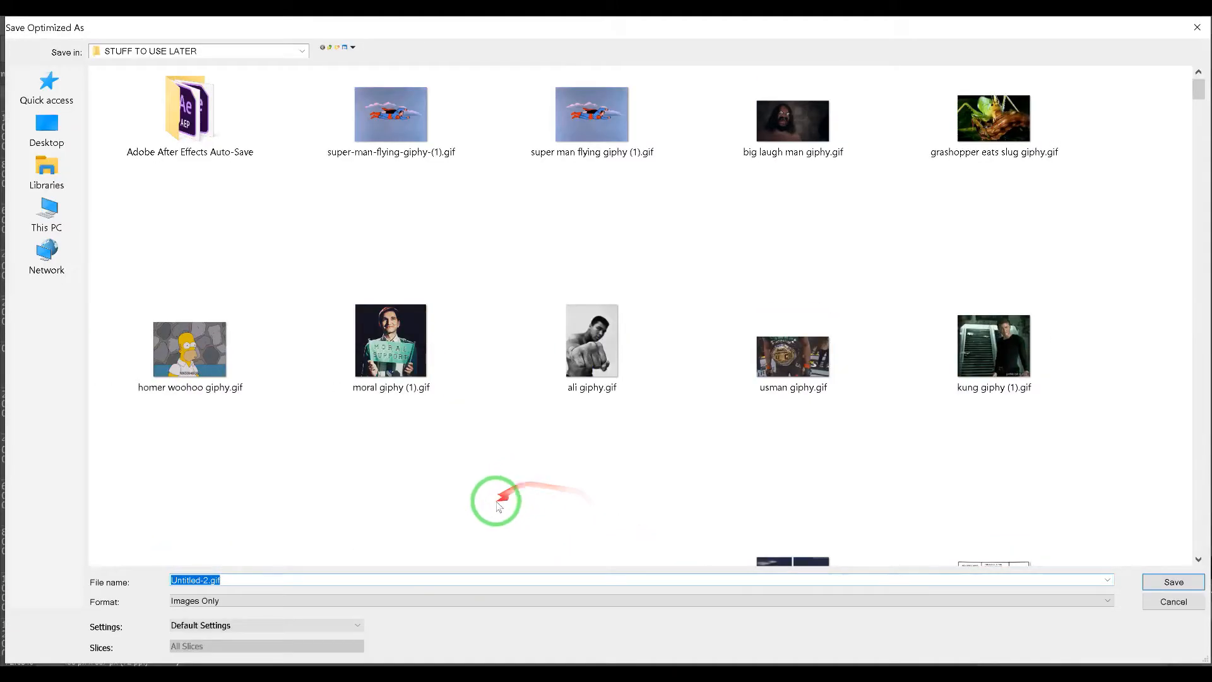
pyautogui.write('corm mstraix tut')
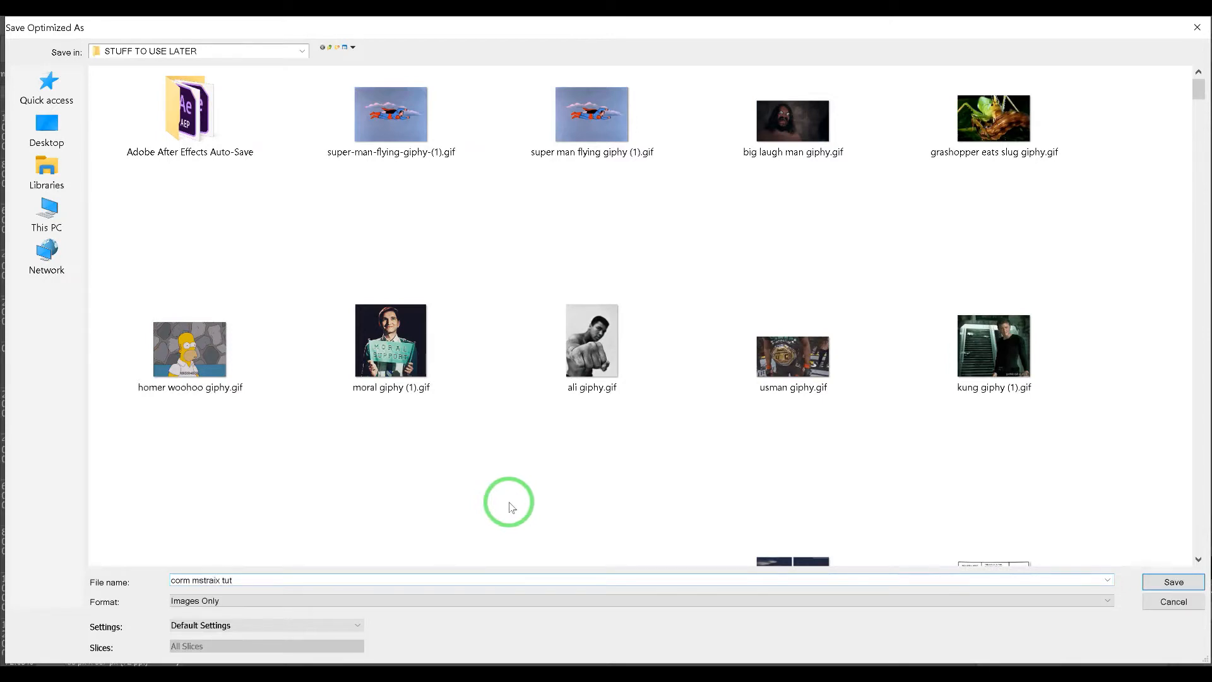
pyautogui.click(49, 87)
pyautogui.doubleClick(709, 106)
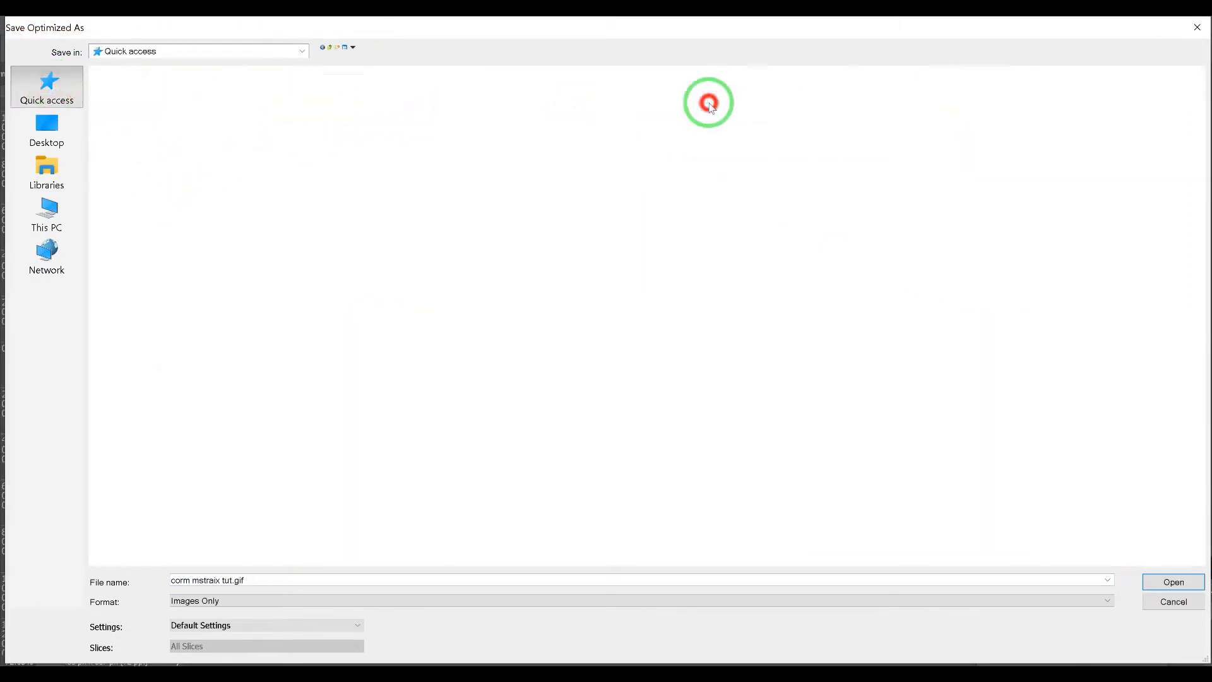
pyautogui.click(1159, 581)
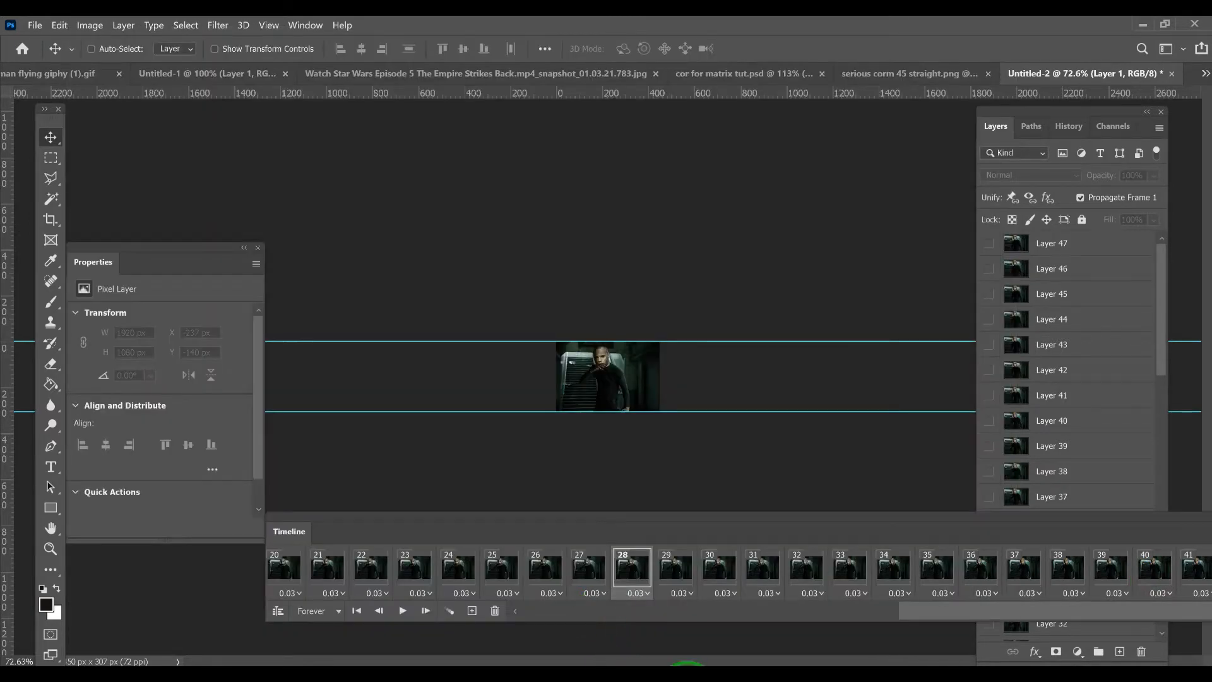
# Step: Refresh the NGS v6 folder in File Explorer and open the exported corm-mstraix-tut.gif in Firefox to watch its playback
pyautogui.click(687, 680)
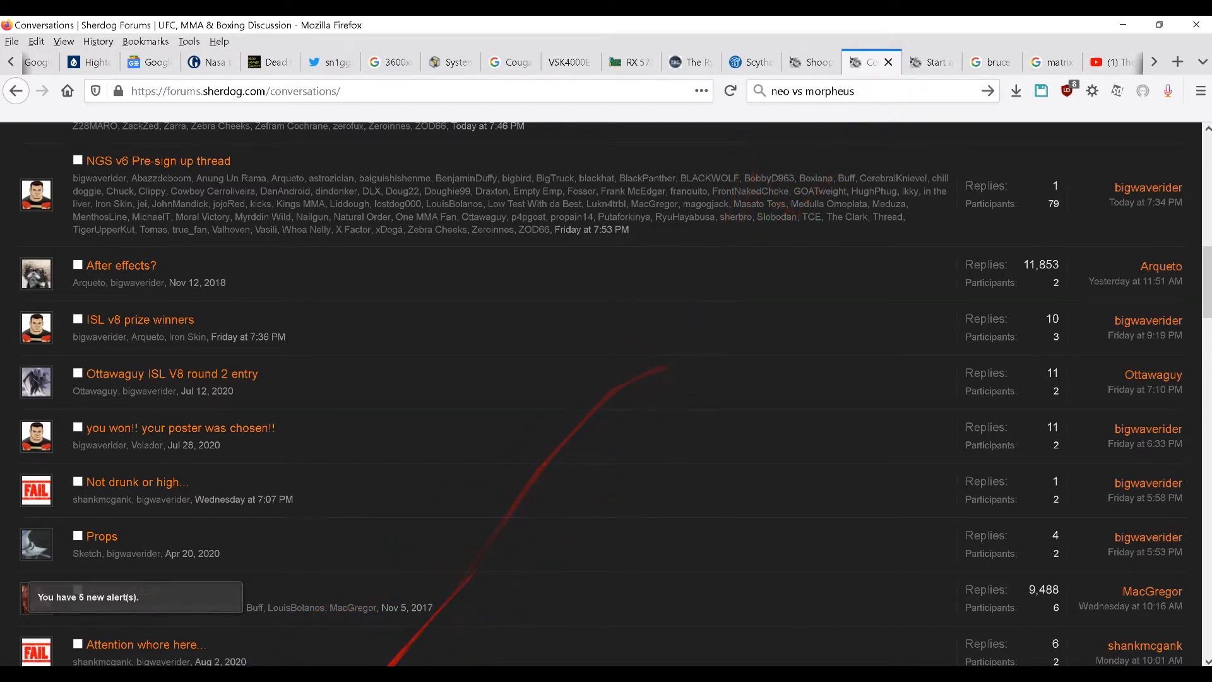
pyautogui.click(427, 679)
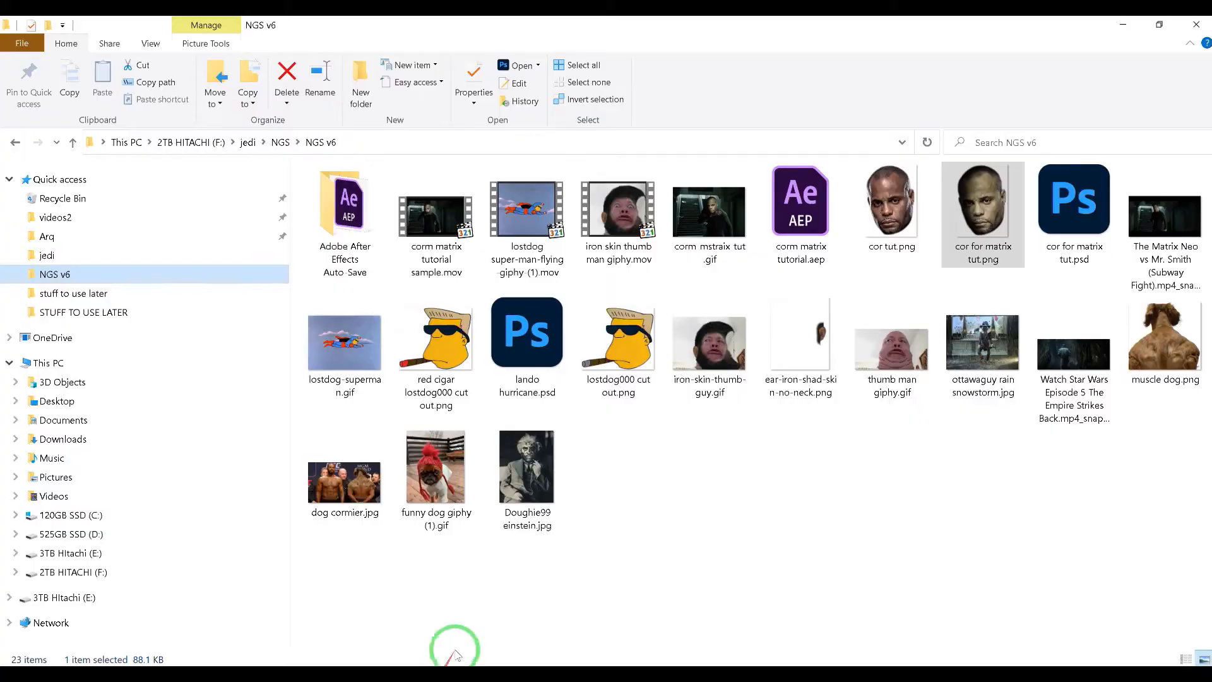
pyautogui.click(927, 143)
pyautogui.moveTo(709, 228); pyautogui.dragTo(627, 278)
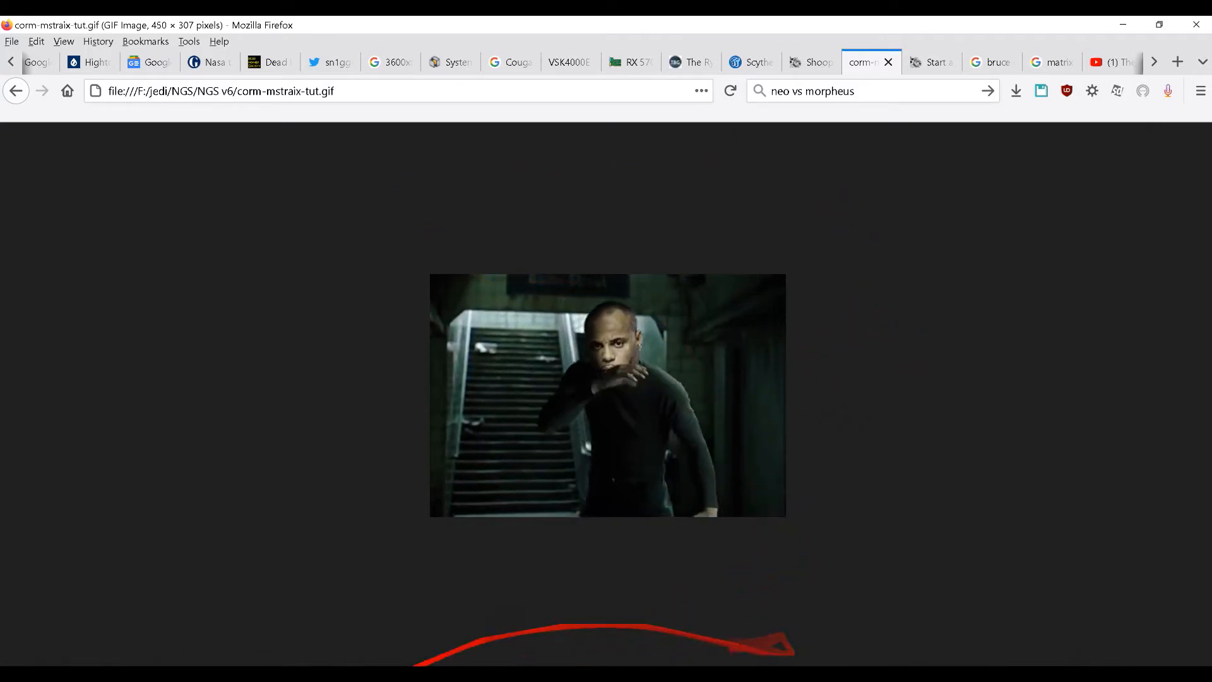
# Step: Switch back to Photoshop and move the Timeline panel up closer beneath the image, showing the frames from frame 1
pyautogui.click(247, 680)
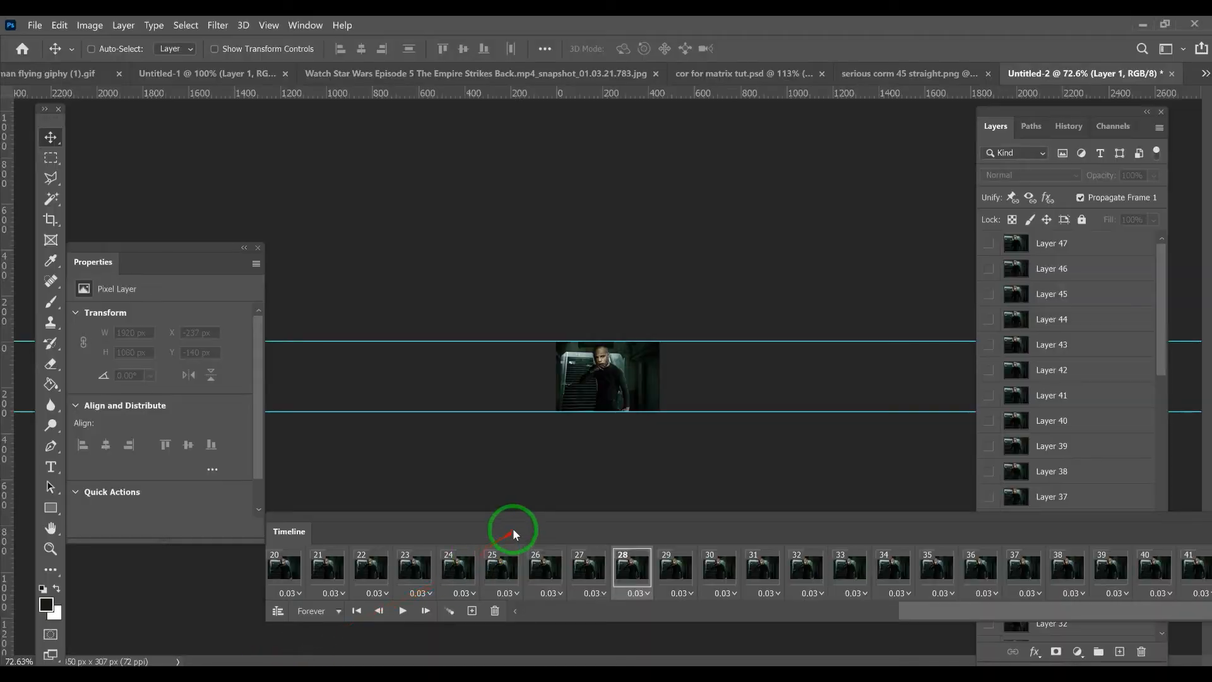
pyautogui.moveTo(514, 519); pyautogui.dragTo(519, 476)
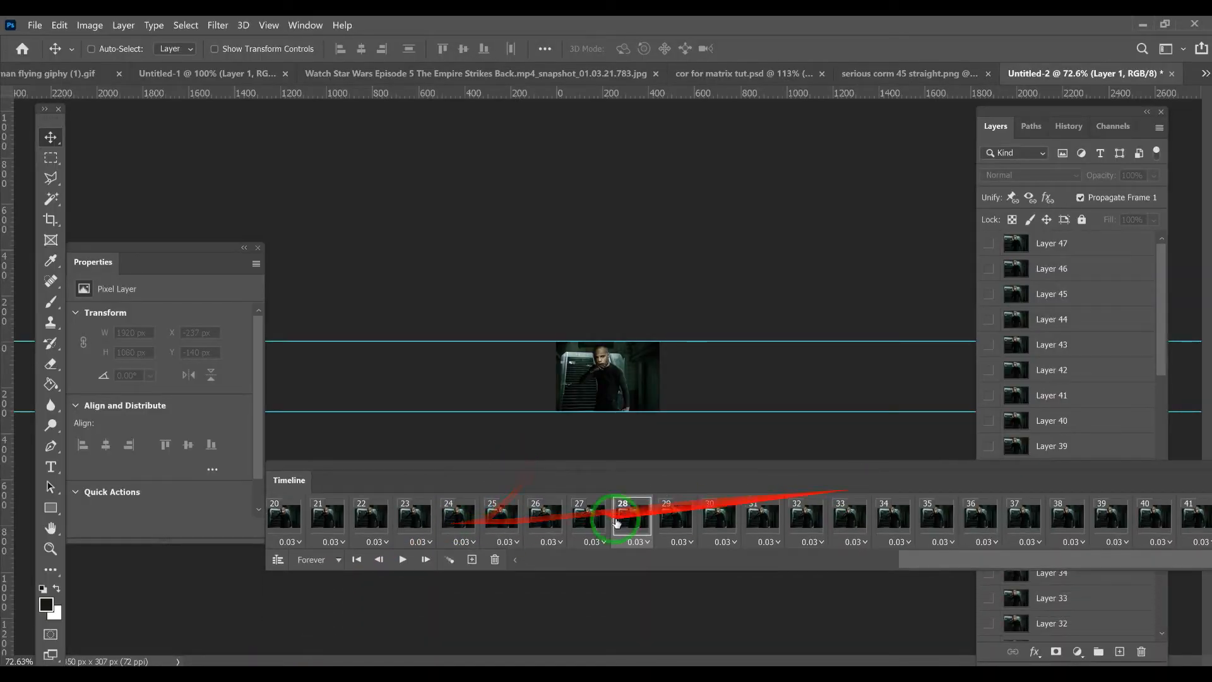
pyautogui.moveTo(927, 558); pyautogui.dragTo(367, 522)
pyautogui.click(276, 526)
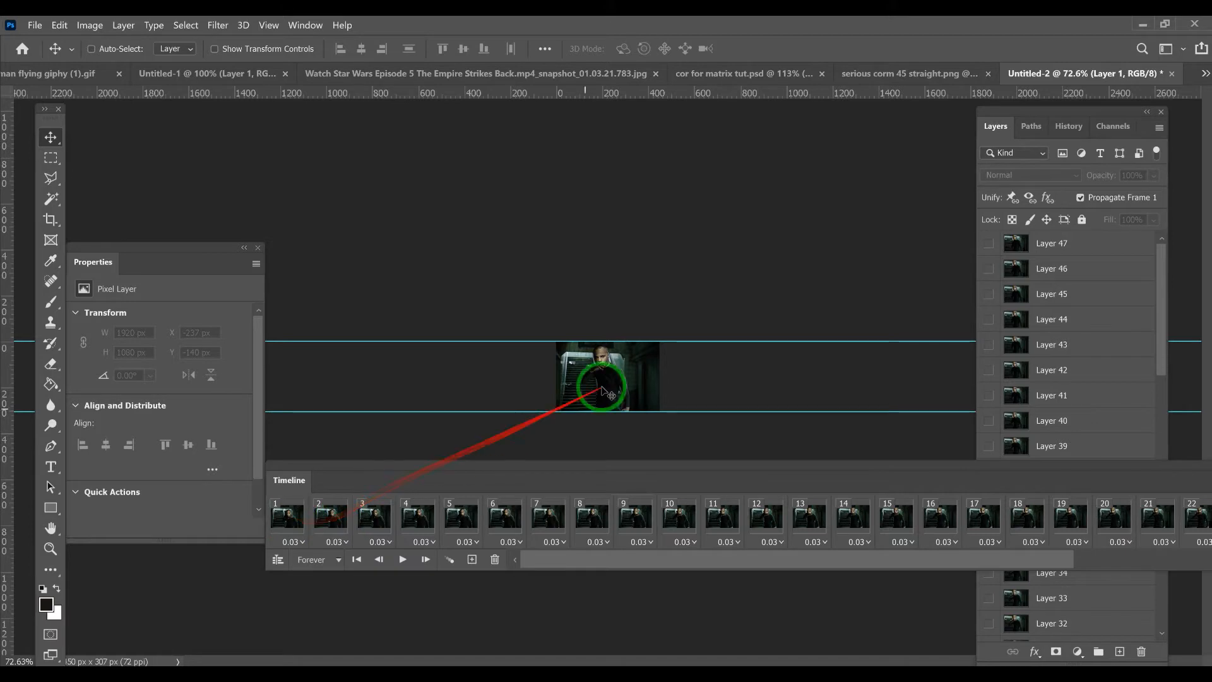
pyautogui.scroll(2, 568, 406)
pyautogui.scroll(2, 588, 411)
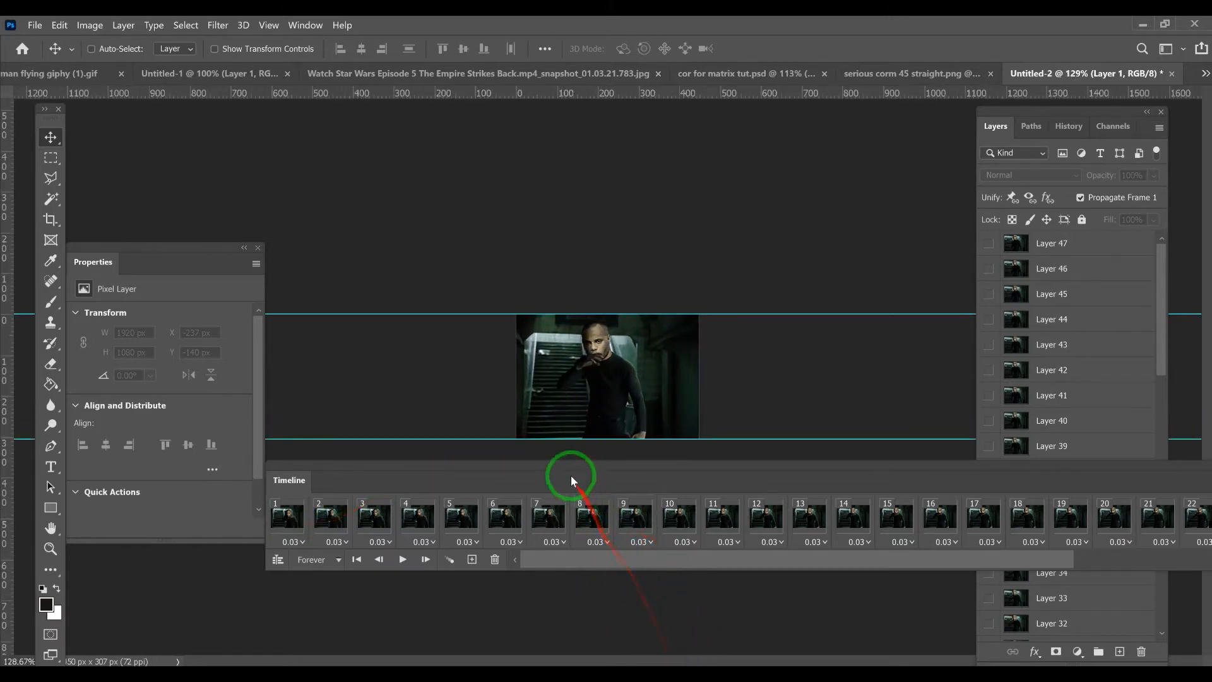
# Step: Try a frame delay of 0.05 seconds on the animation frames from 1 through 41
pyautogui.click(288, 525)
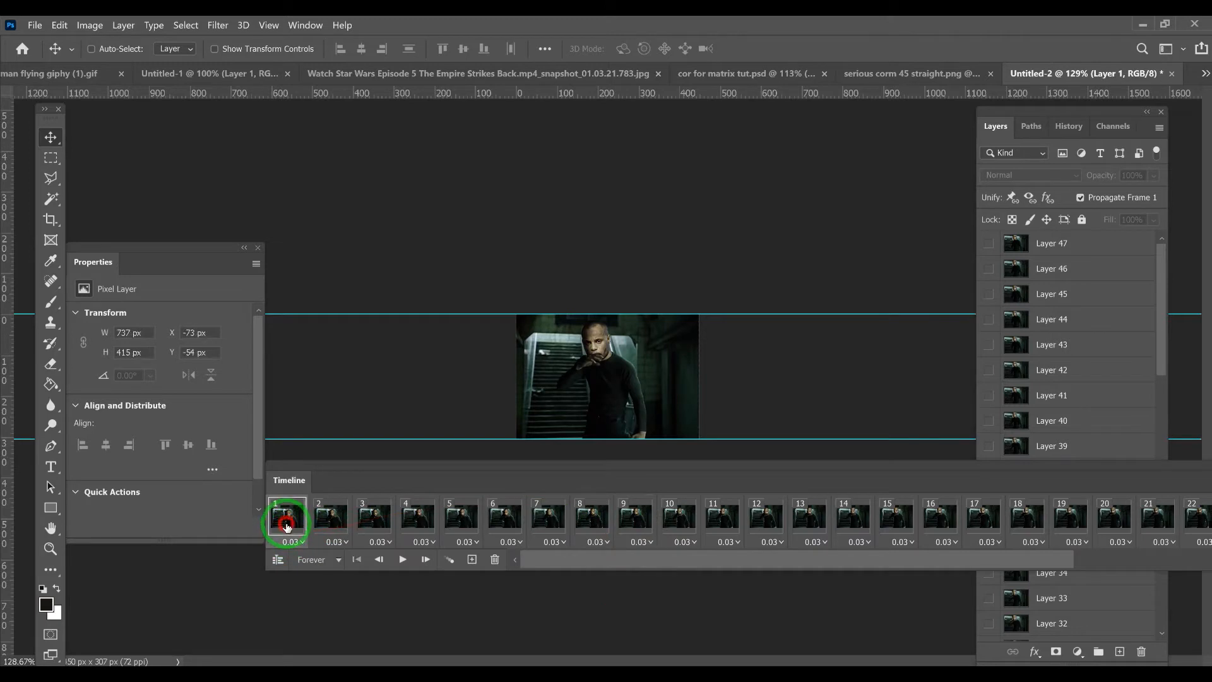
pyautogui.moveTo(554, 560); pyautogui.dragTo(1087, 559)
pyautogui.click(287, 517)
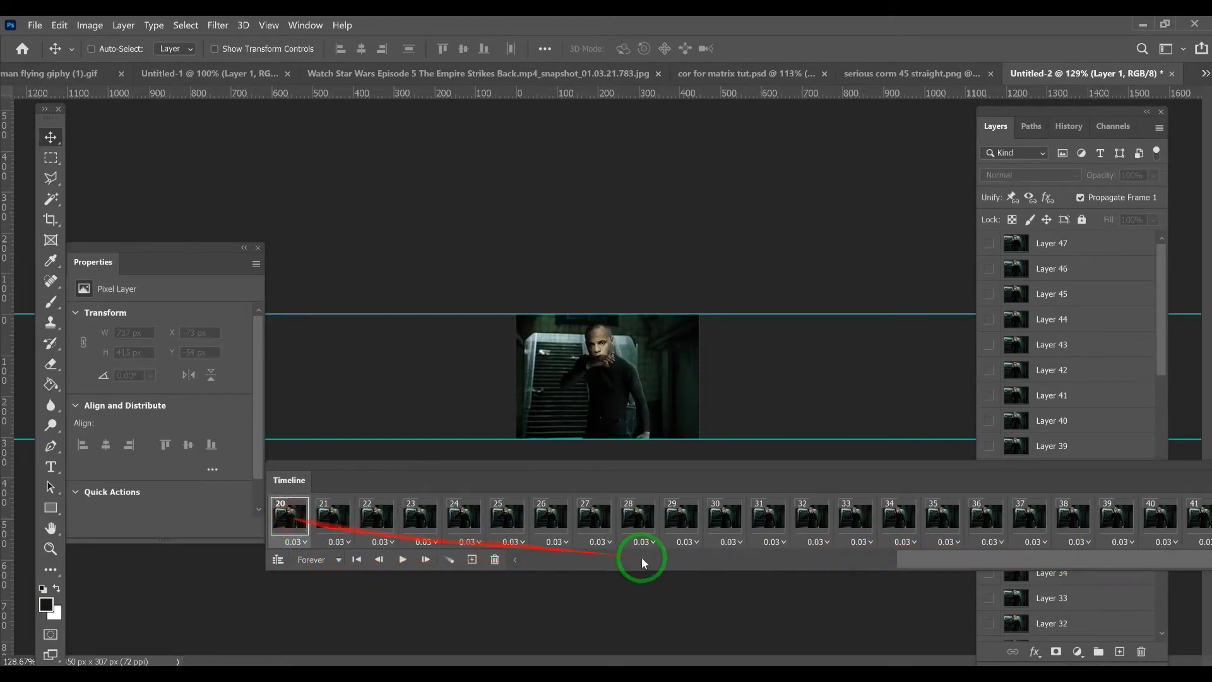
pyautogui.click(535, 562)
pyautogui.click(285, 519)
pyautogui.moveTo(540, 561); pyautogui.dragTo(1094, 558)
pyautogui.keyDown('shift'); pyautogui.click(1195, 523); pyautogui.keyUp('shift')
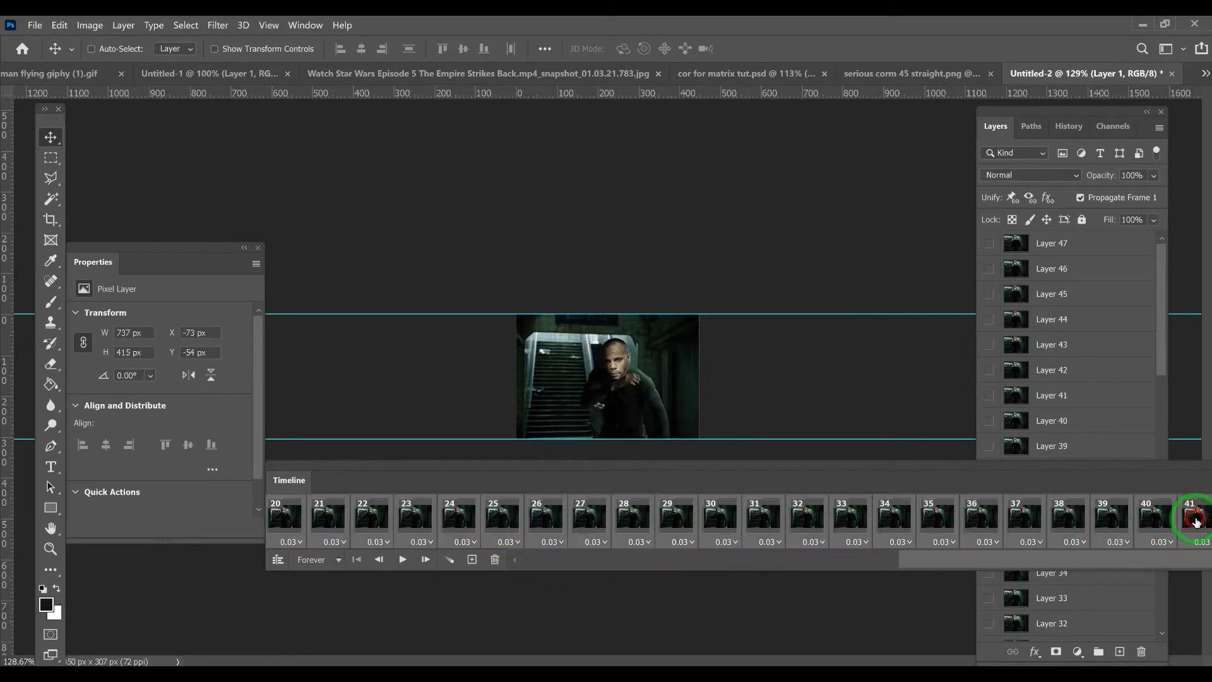
pyautogui.click(1117, 543)
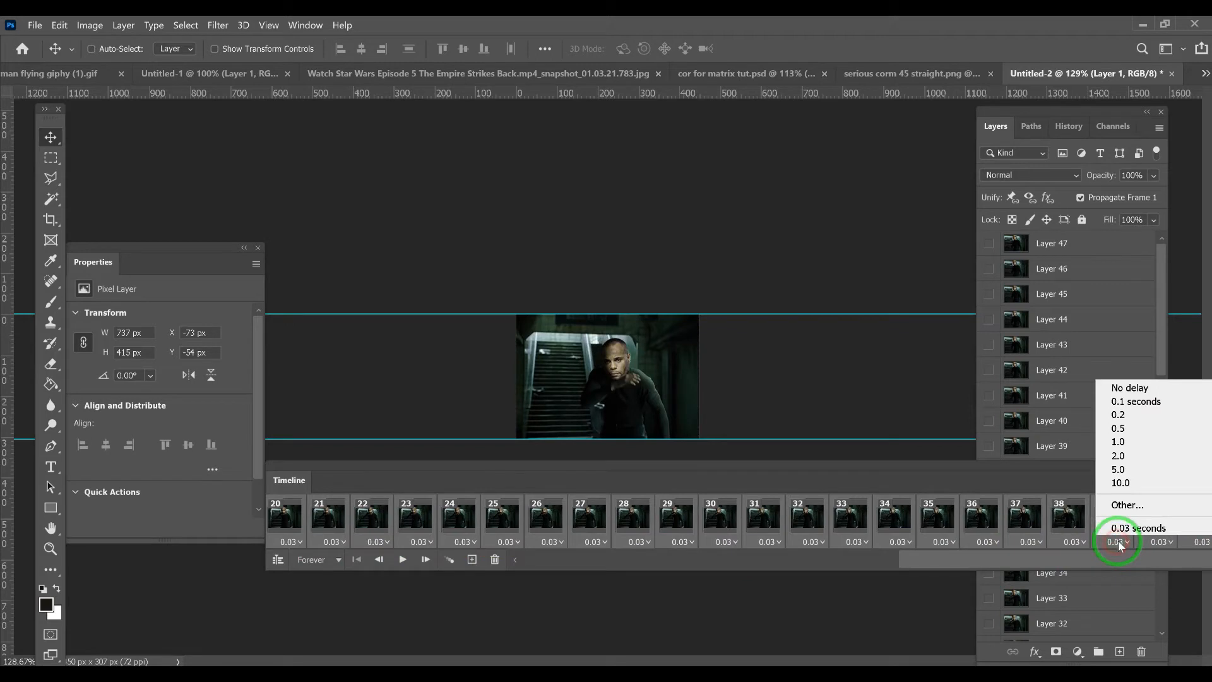
pyautogui.click(1123, 505)
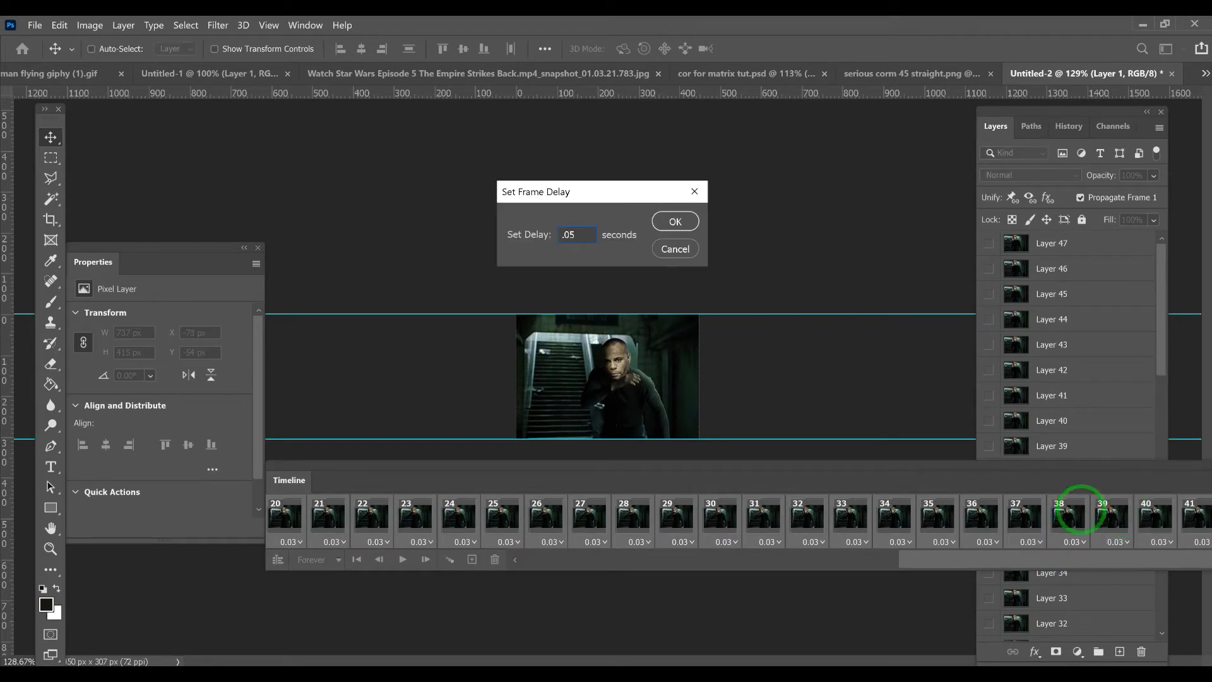
pyautogui.click(673, 247)
pyautogui.click(660, 561)
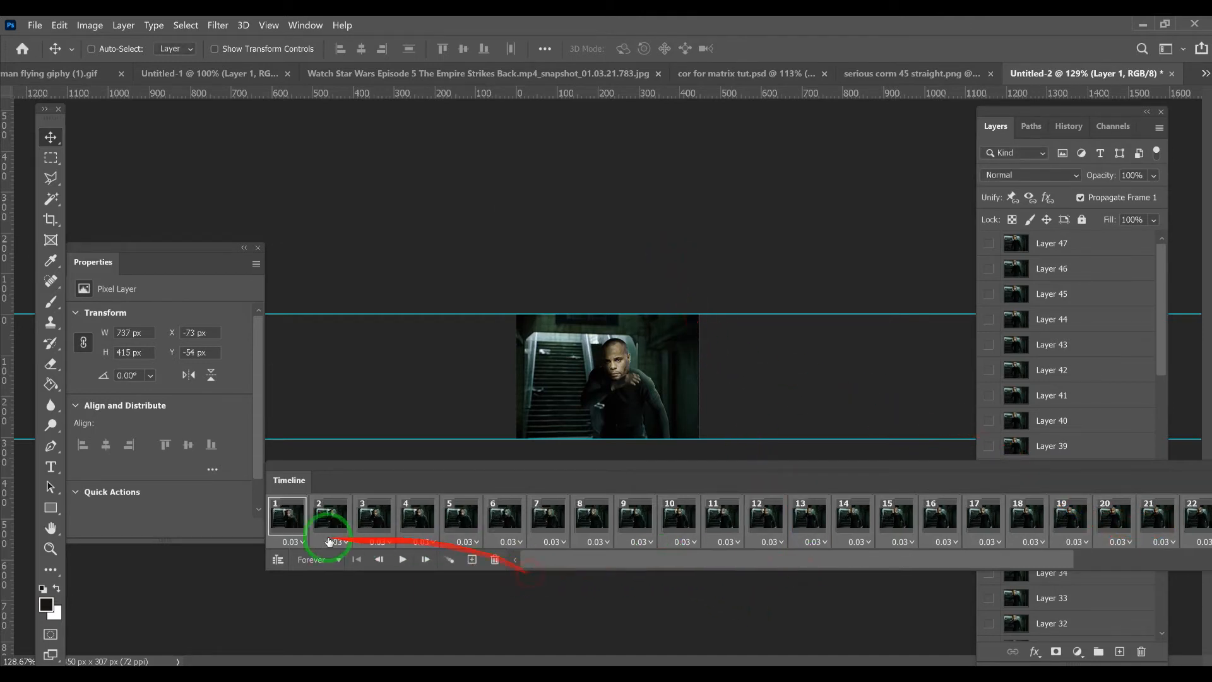
pyautogui.moveTo(415, 518); pyautogui.dragTo(297, 519)
pyautogui.click(679, 522)
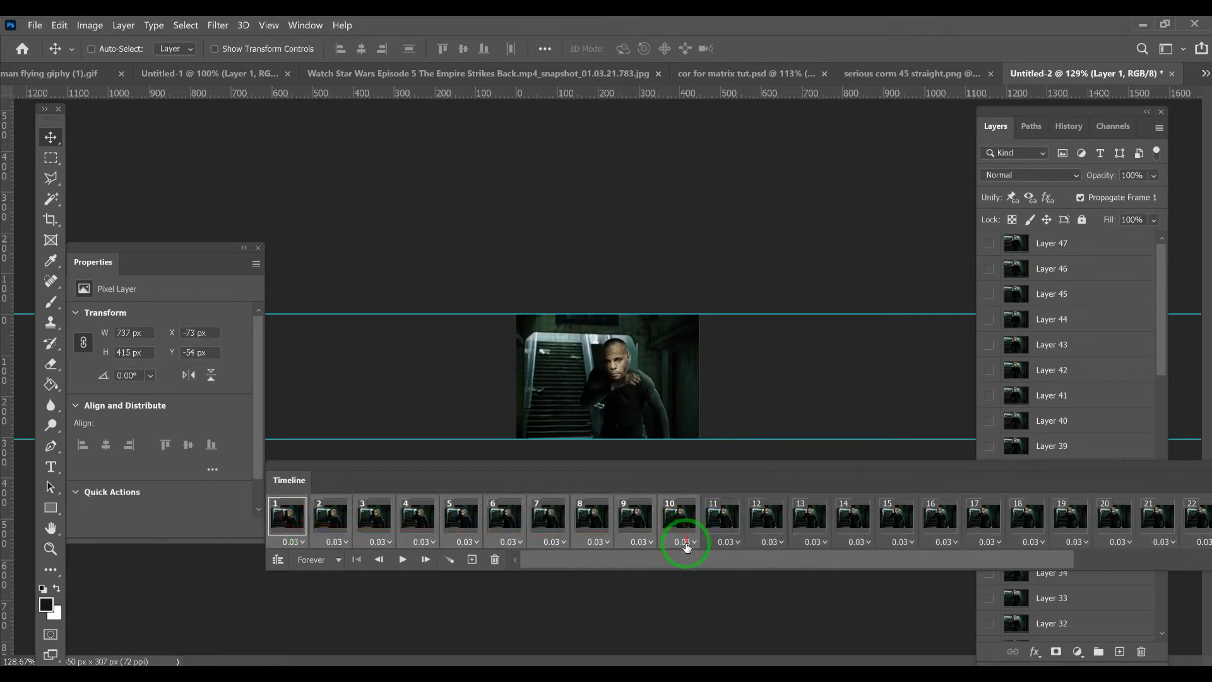
pyautogui.click(687, 546)
pyautogui.click(570, 482)
# Step: Set the delay of frames 1 through 10 to 0.06 seconds and select frame 11
pyautogui.click(284, 521)
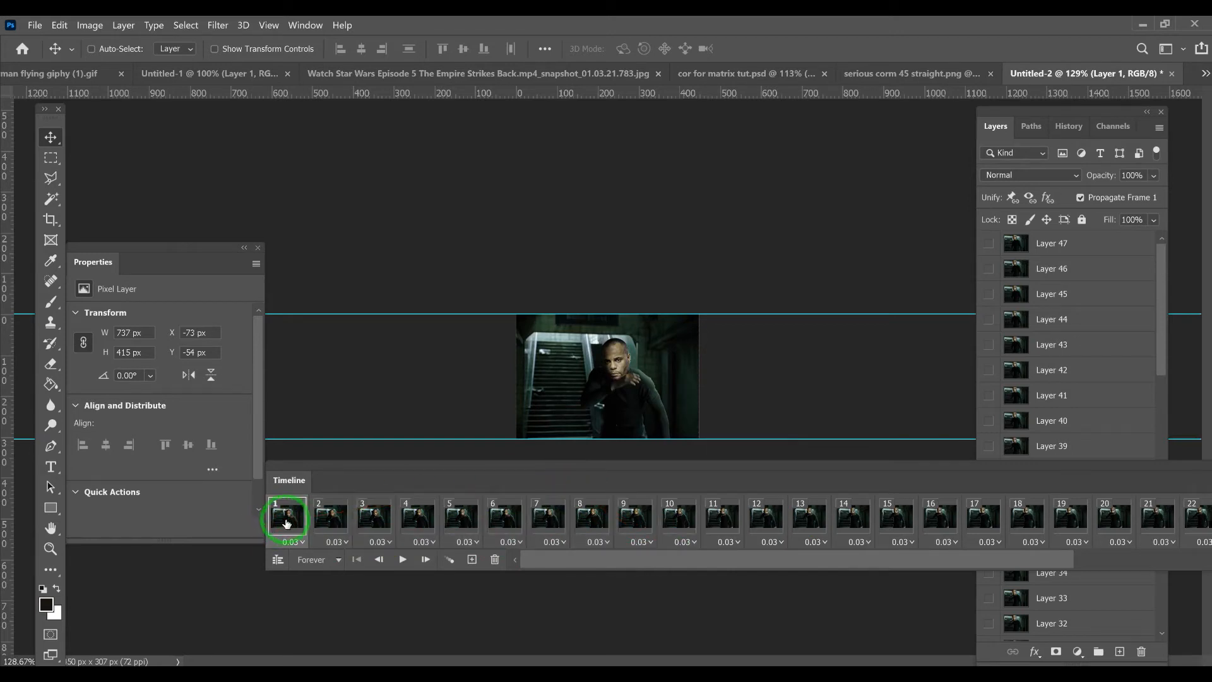
pyautogui.keyDown('shift'); pyautogui.click(682, 528); pyautogui.keyUp('shift')
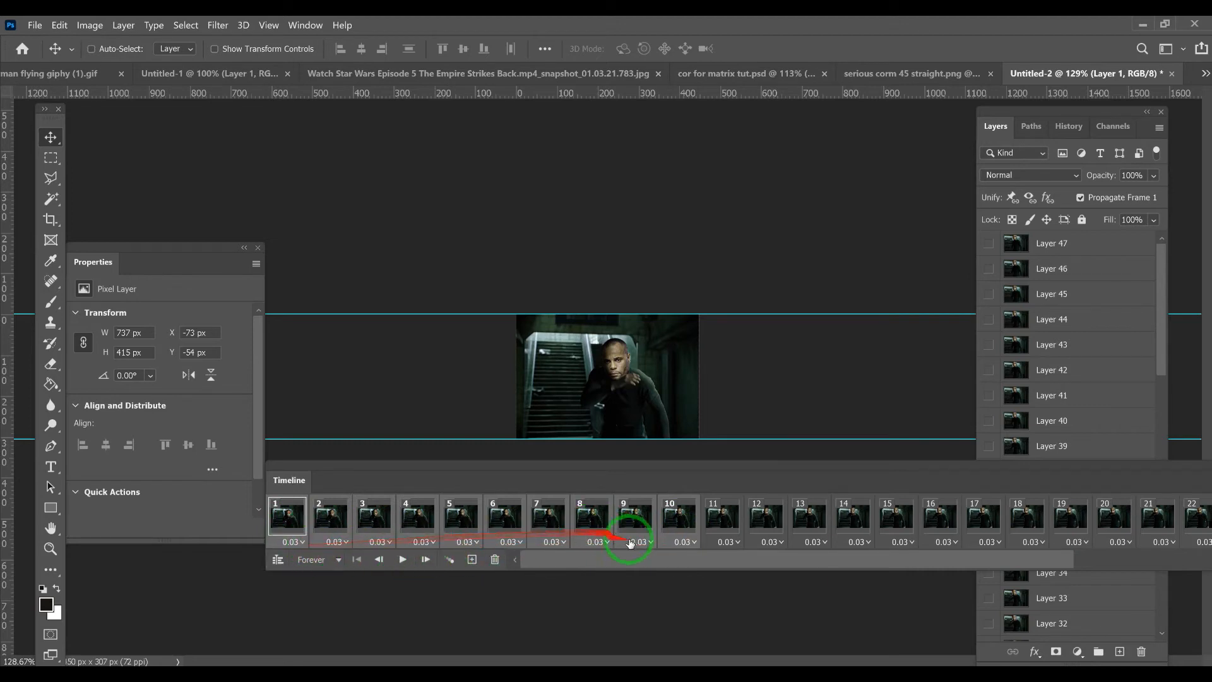
pyautogui.click(693, 545)
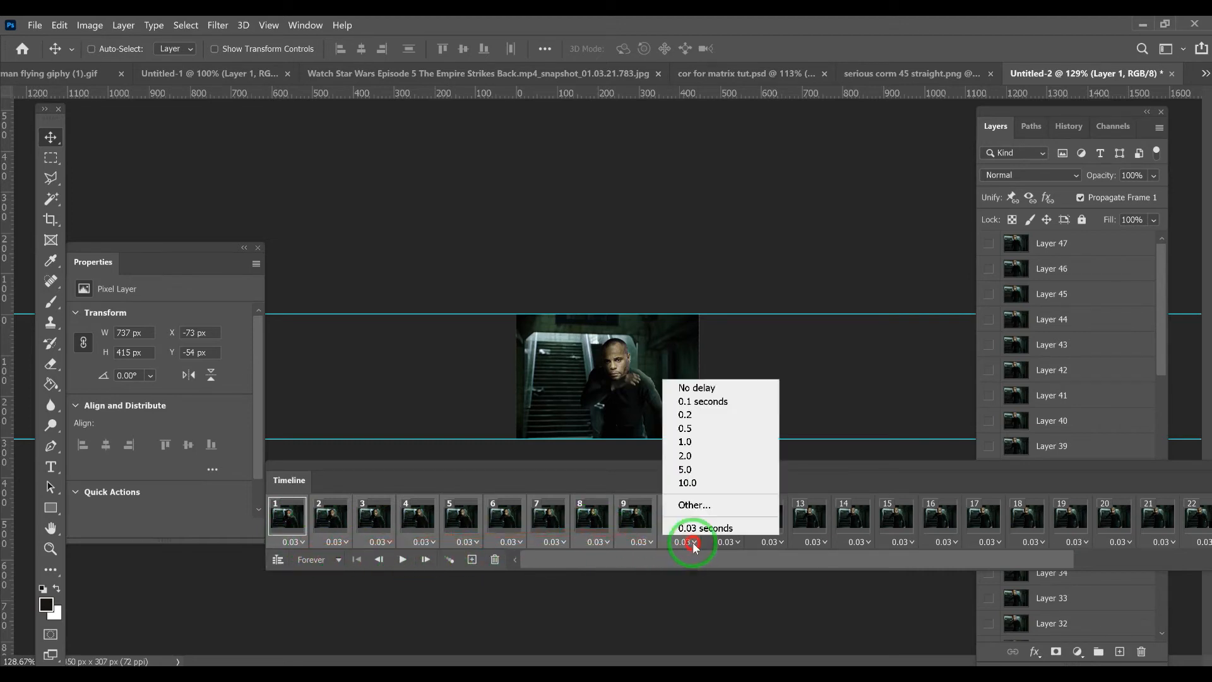
pyautogui.click(694, 505)
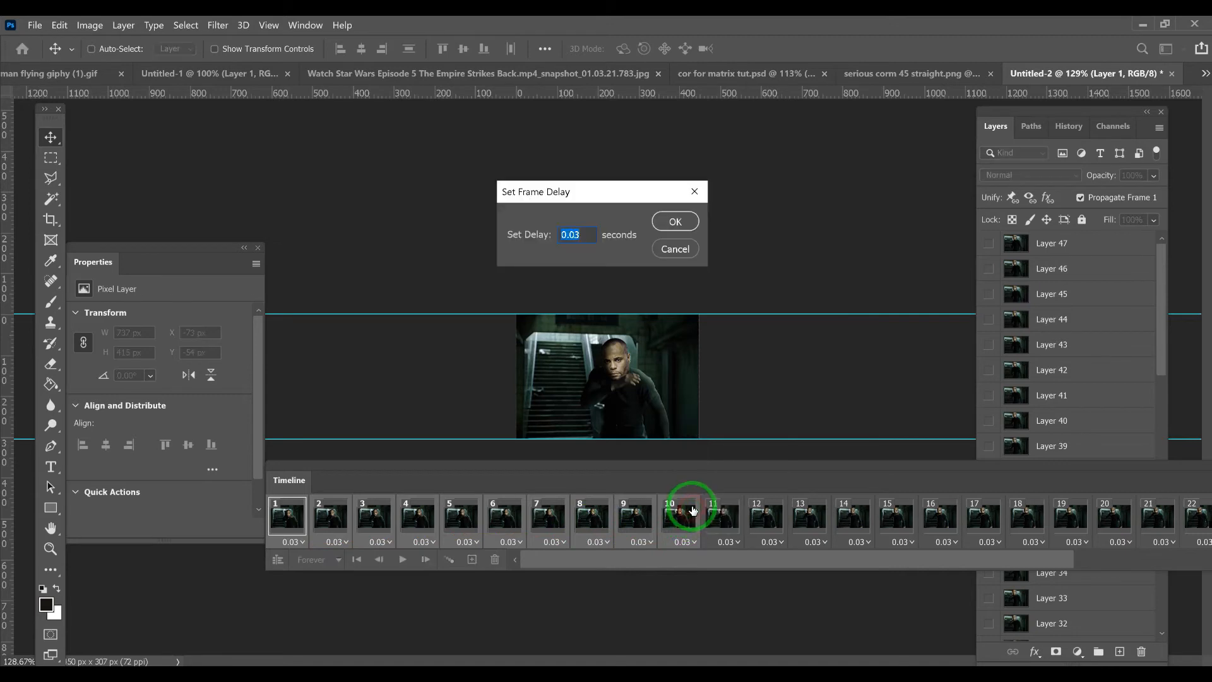
pyautogui.write('.')
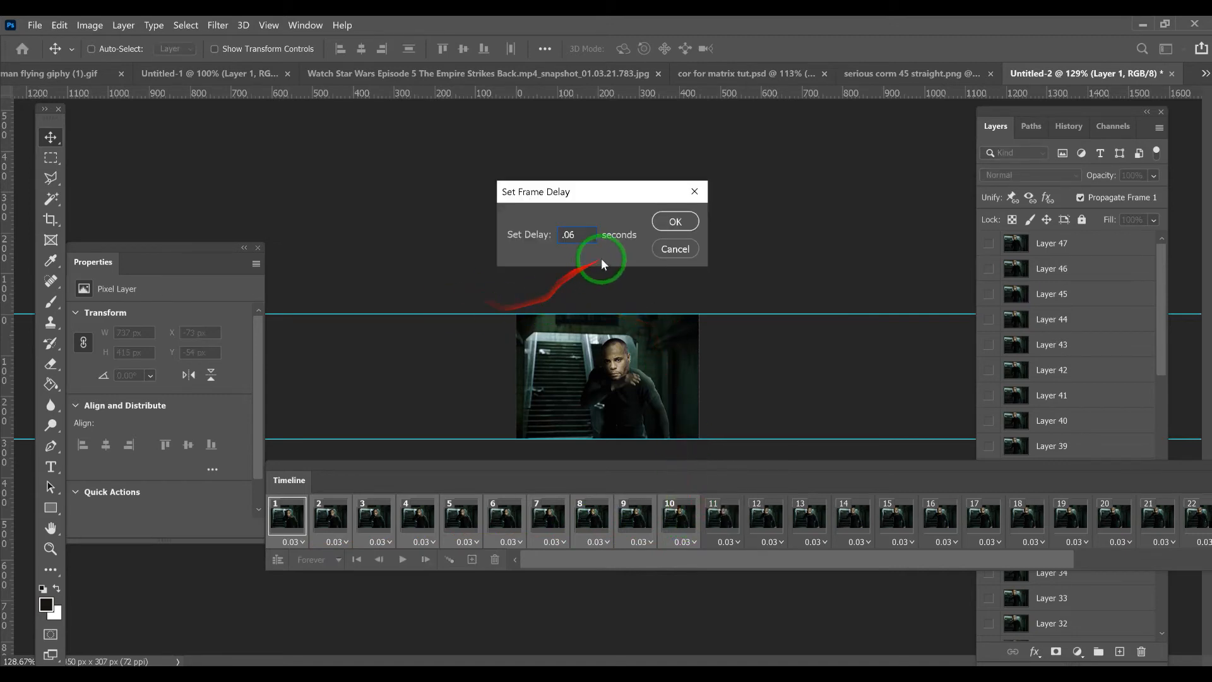
pyautogui.click(675, 221)
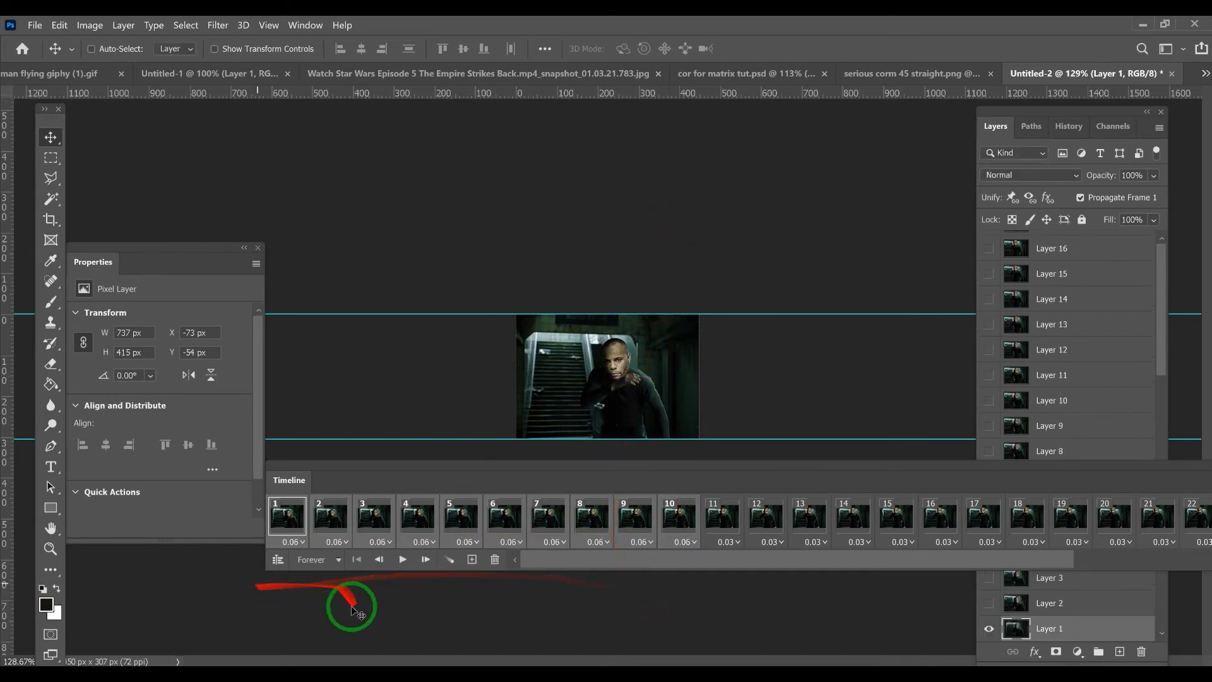
pyautogui.click(738, 523)
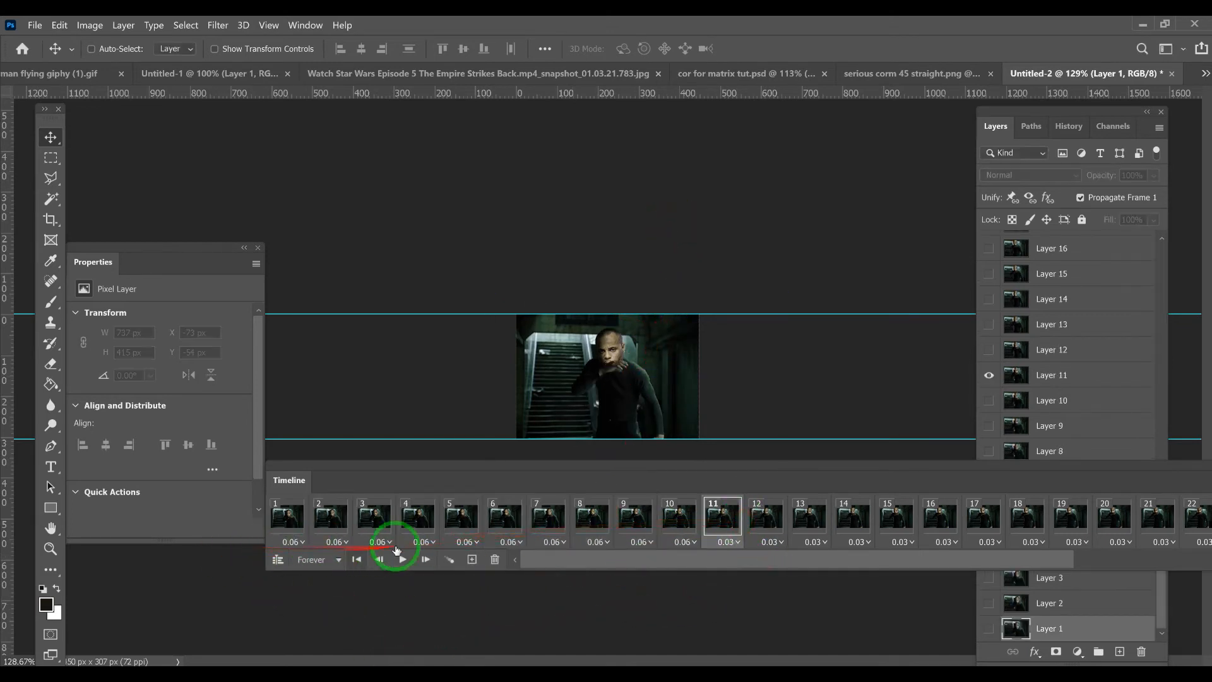